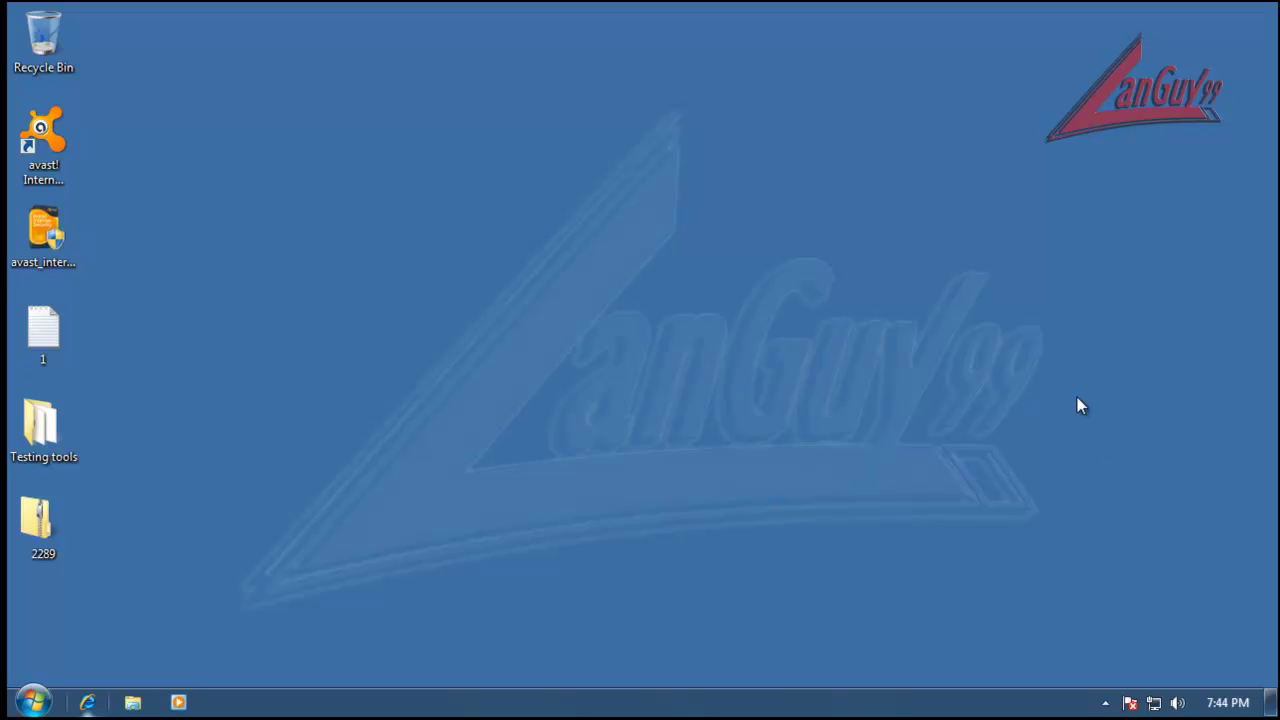
Step: Open avast! Internet Security and update its engine and virus definitions
click(1105, 703)
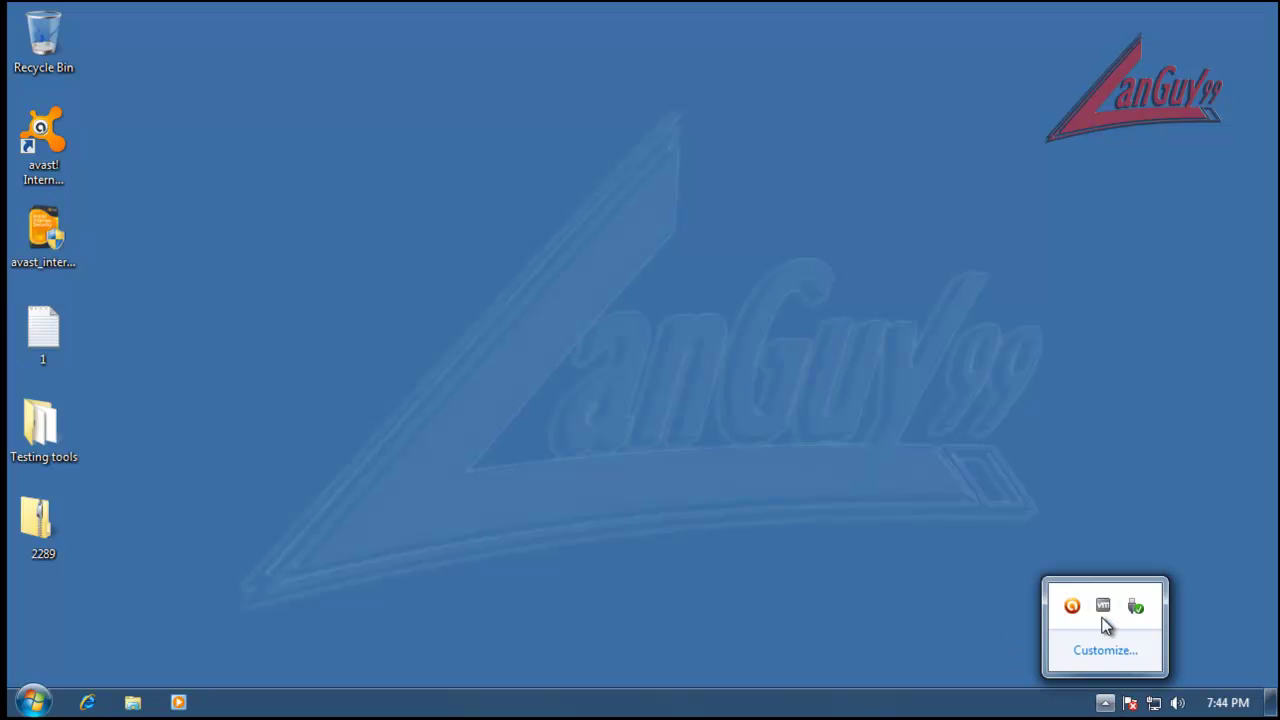
click(1072, 606)
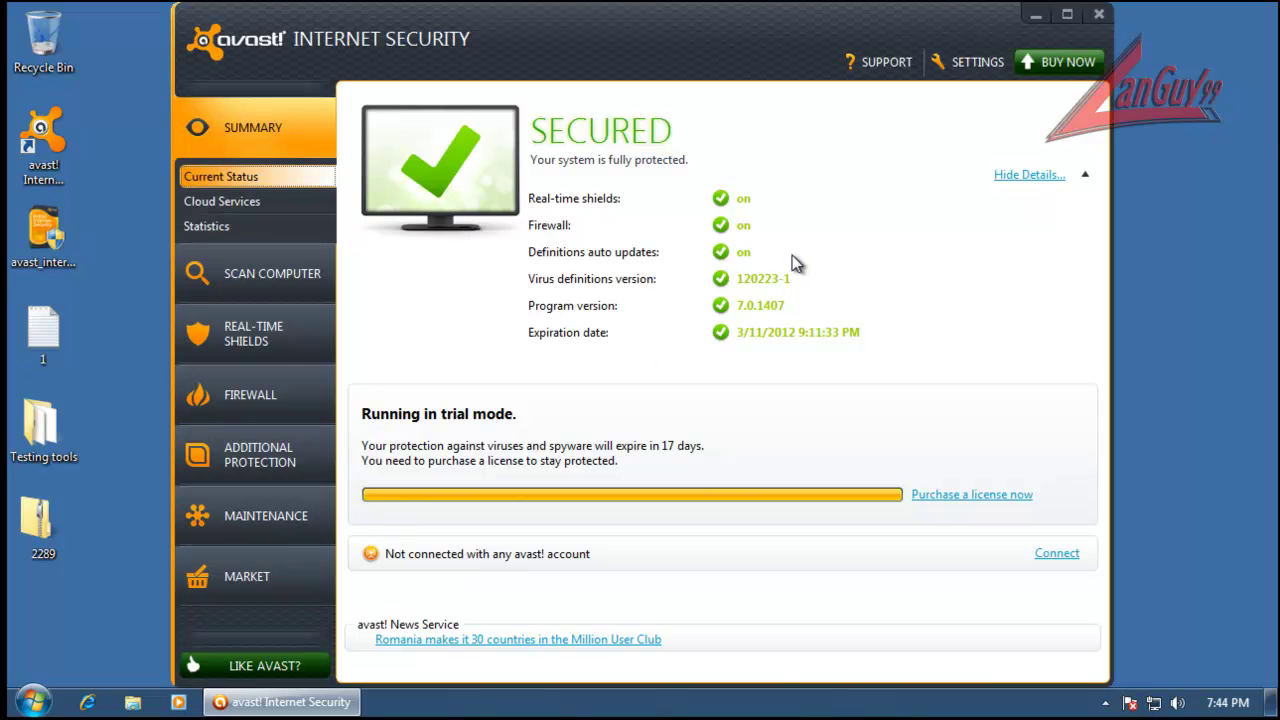
click(283, 512)
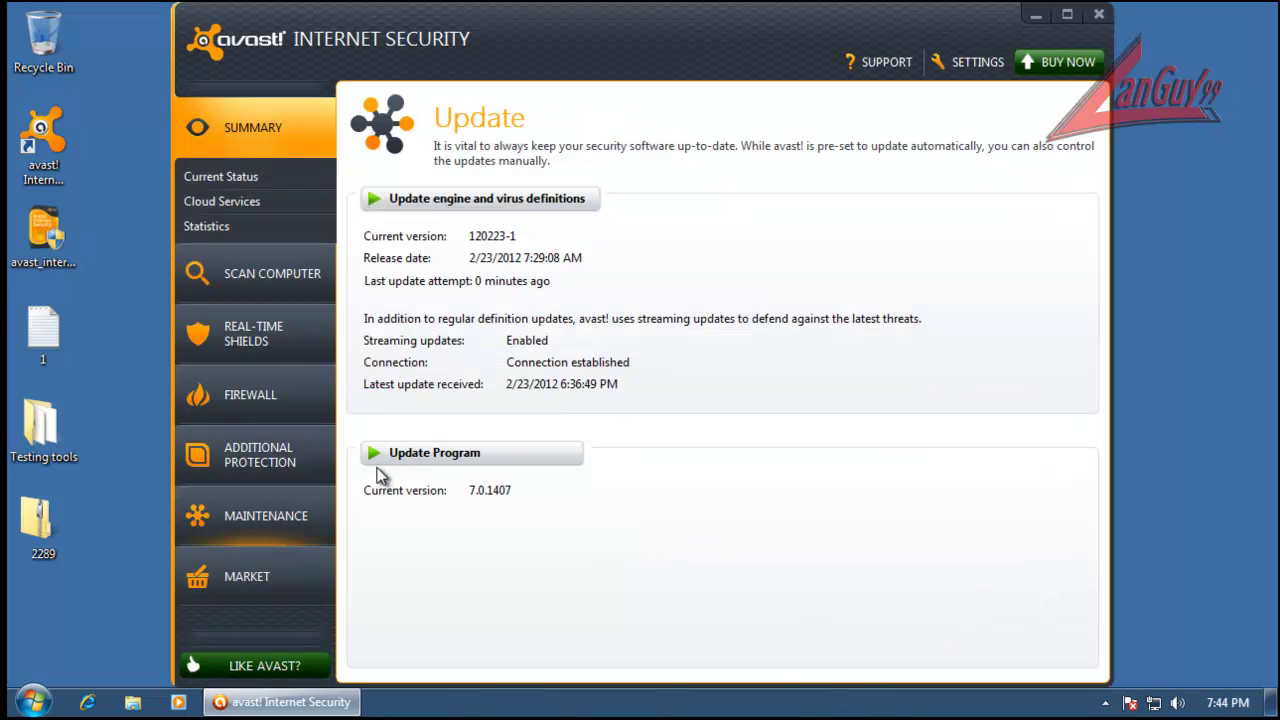
click(527, 204)
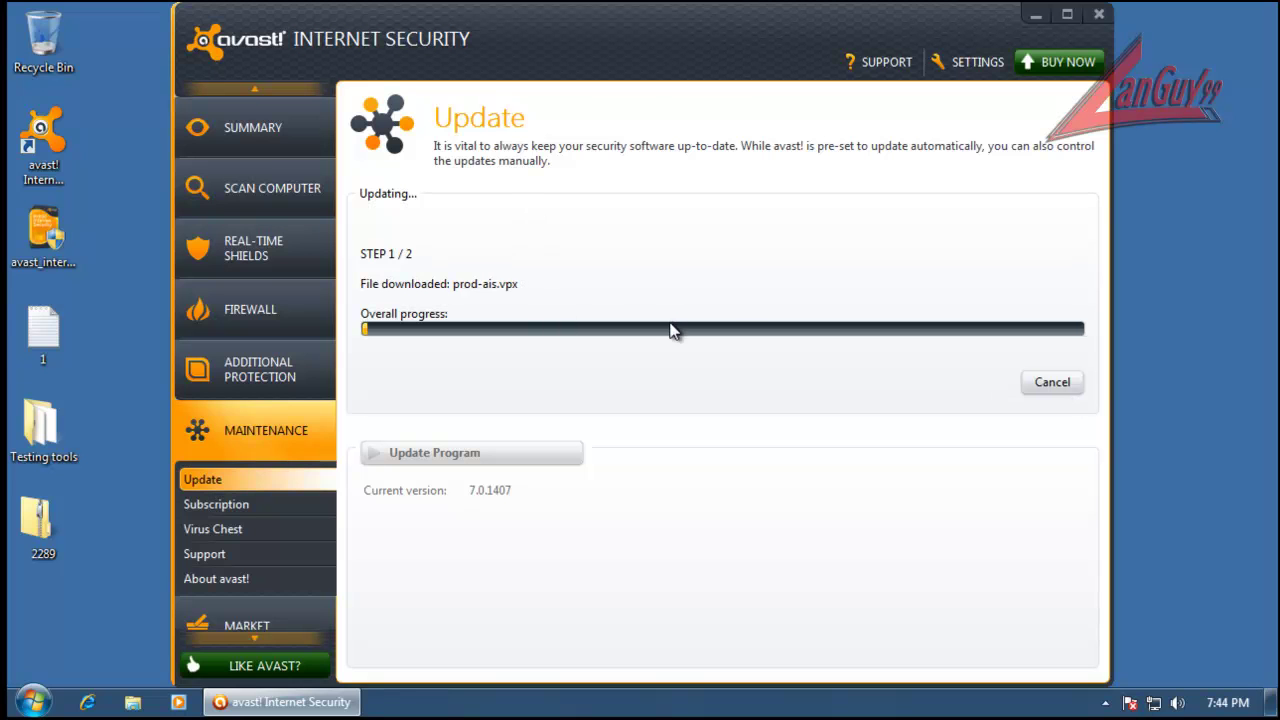
Step: View the avast! basic settings, dismiss them without changes and close the antivirus window
click(977, 66)
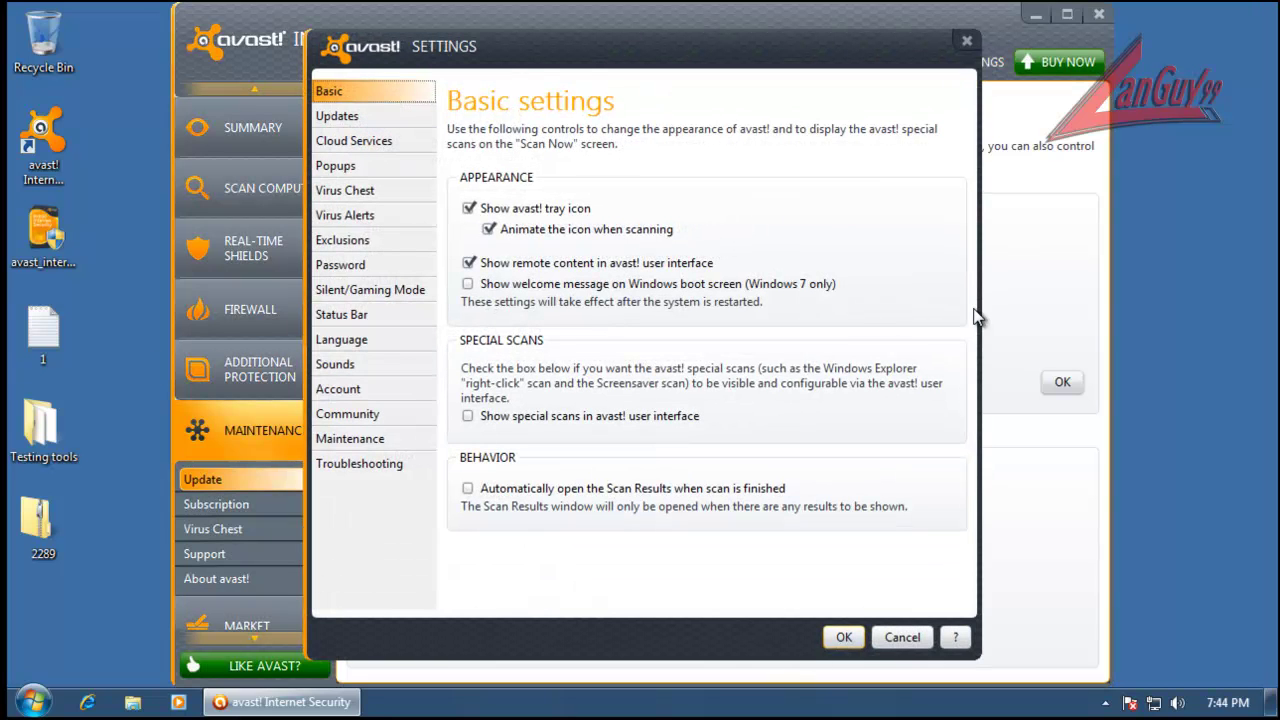
click(900, 637)
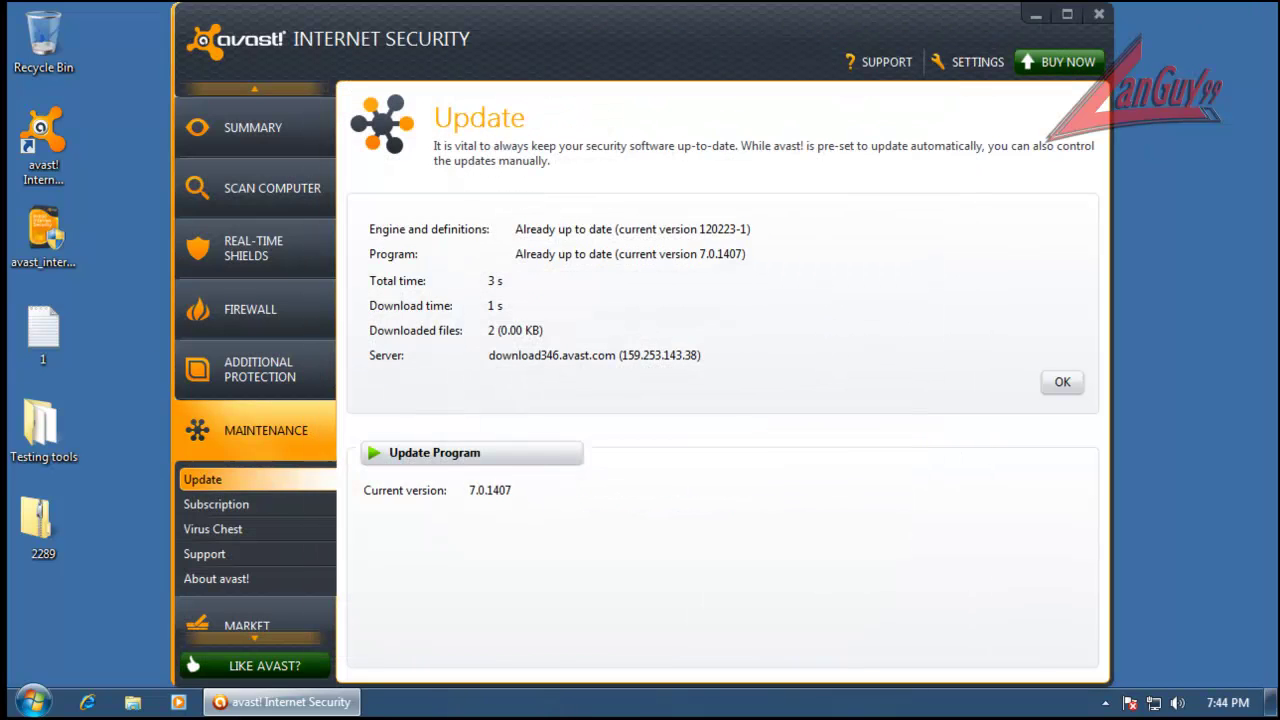
click(1098, 14)
Step: Review the running processes of all users in Windows Task Manager, sorted by description, and close it
right_click(476, 690)
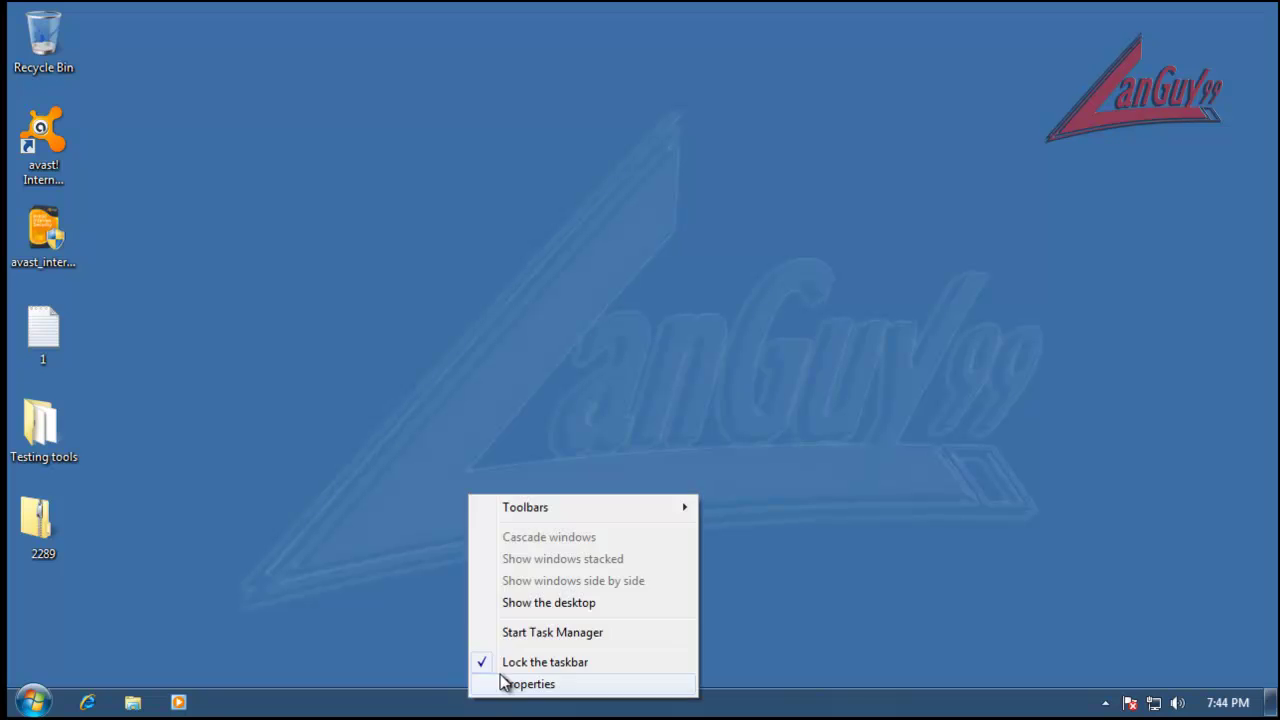
click(543, 631)
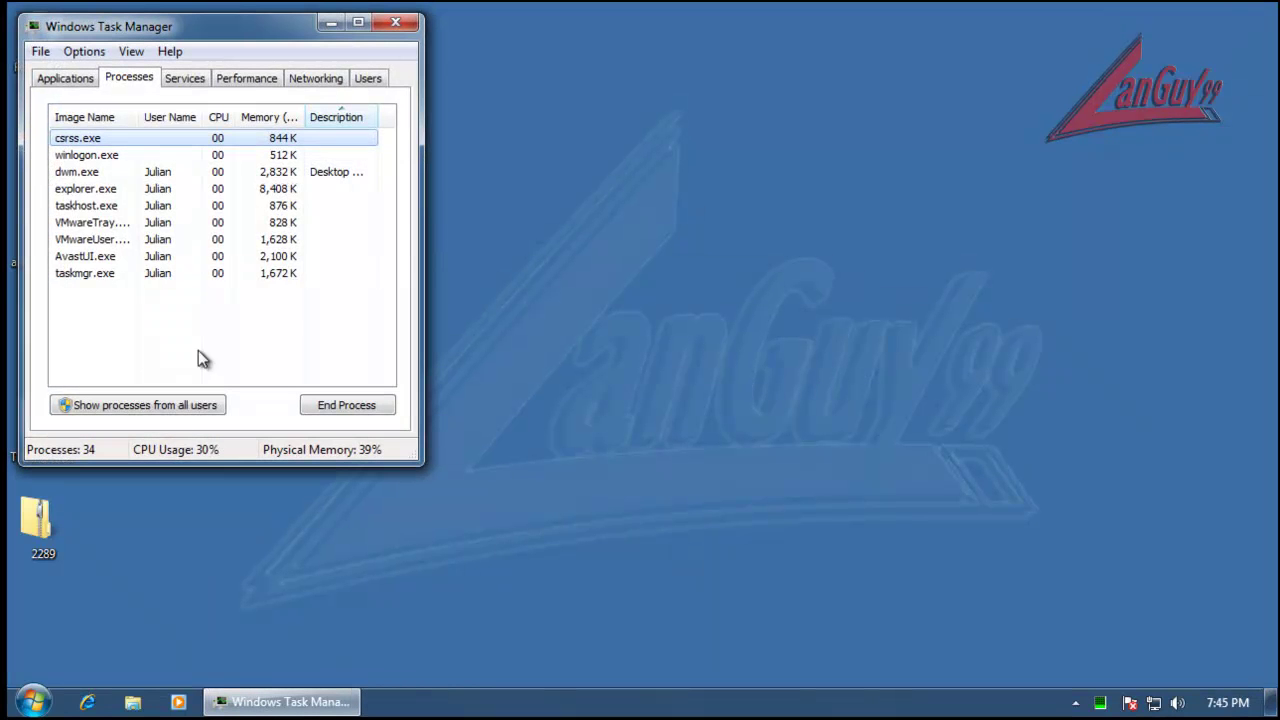
click(180, 410)
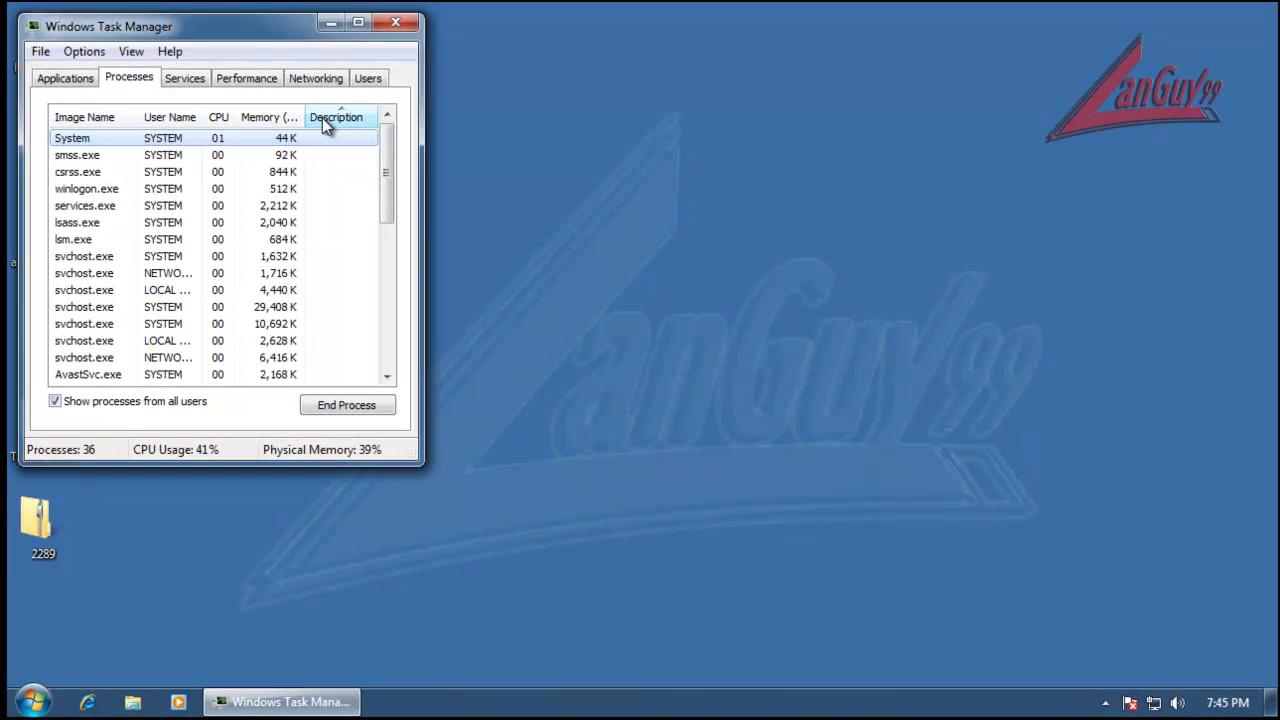
click(322, 117)
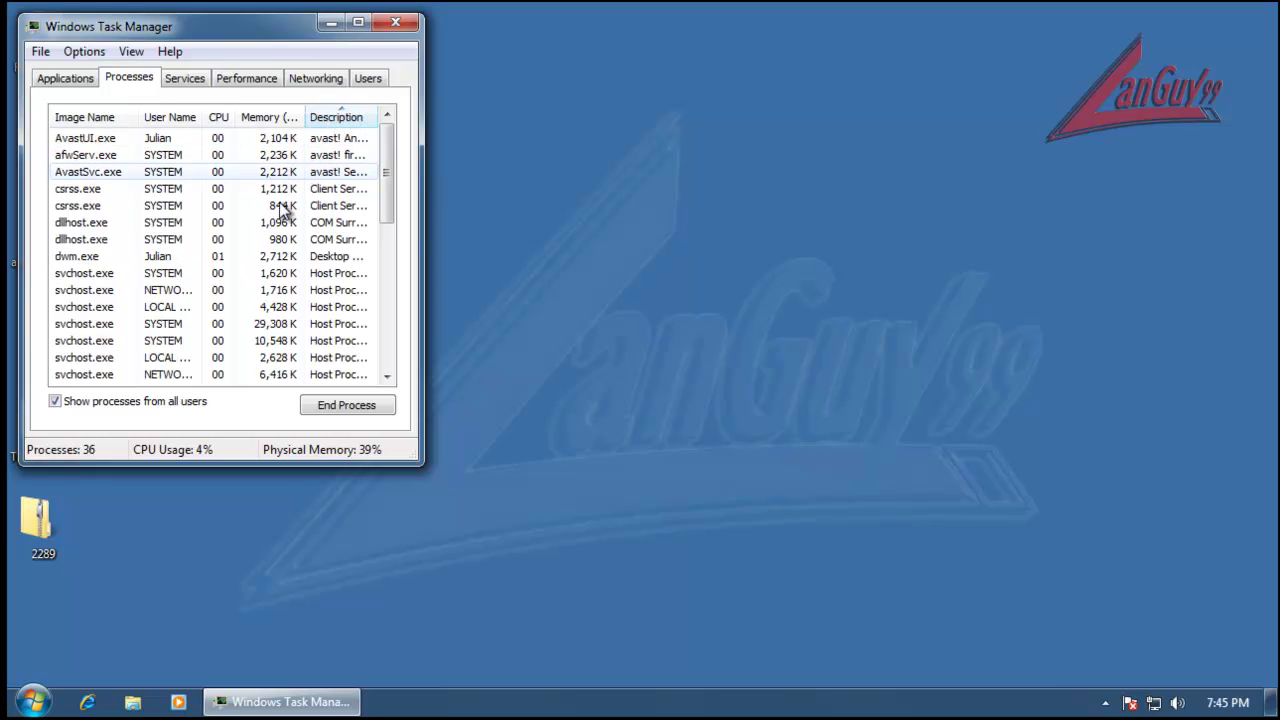
drag(390, 185, 397, 330)
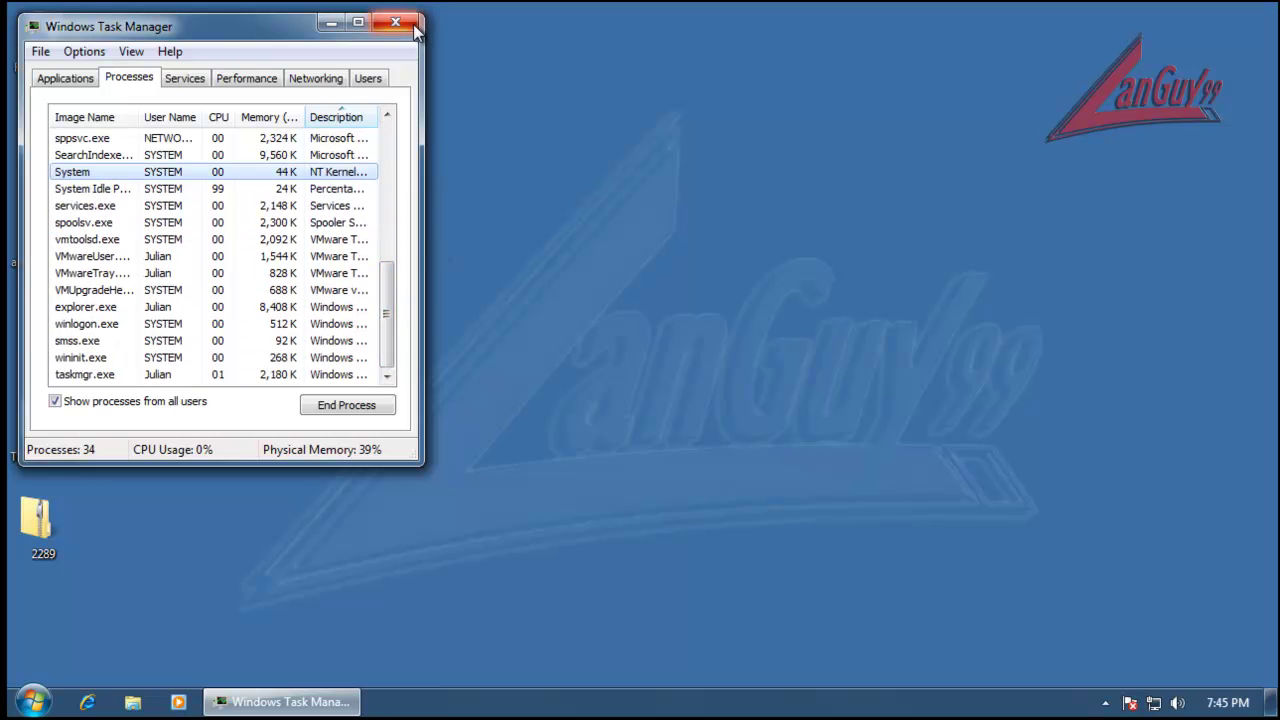
click(396, 21)
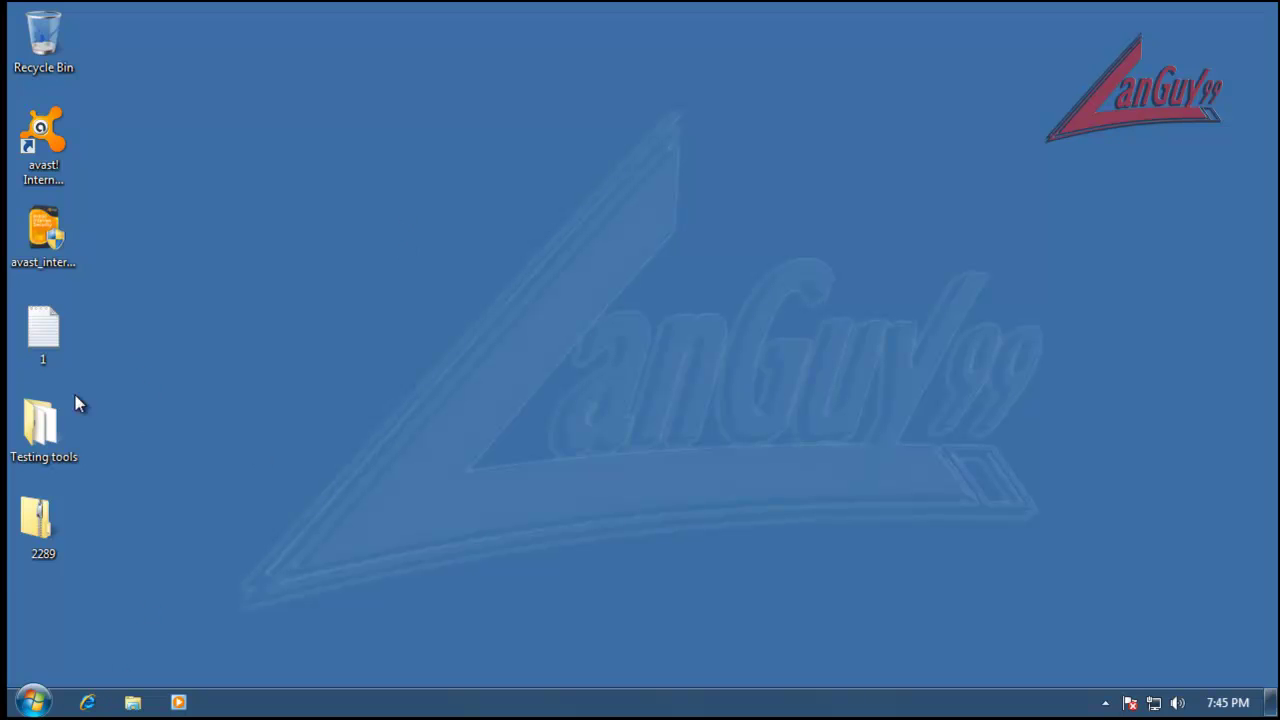
Step: Run KillSwitch from the CCE folder in Testing tools, allowing it to make changes and accepting the license agreement
double_click(43, 428)
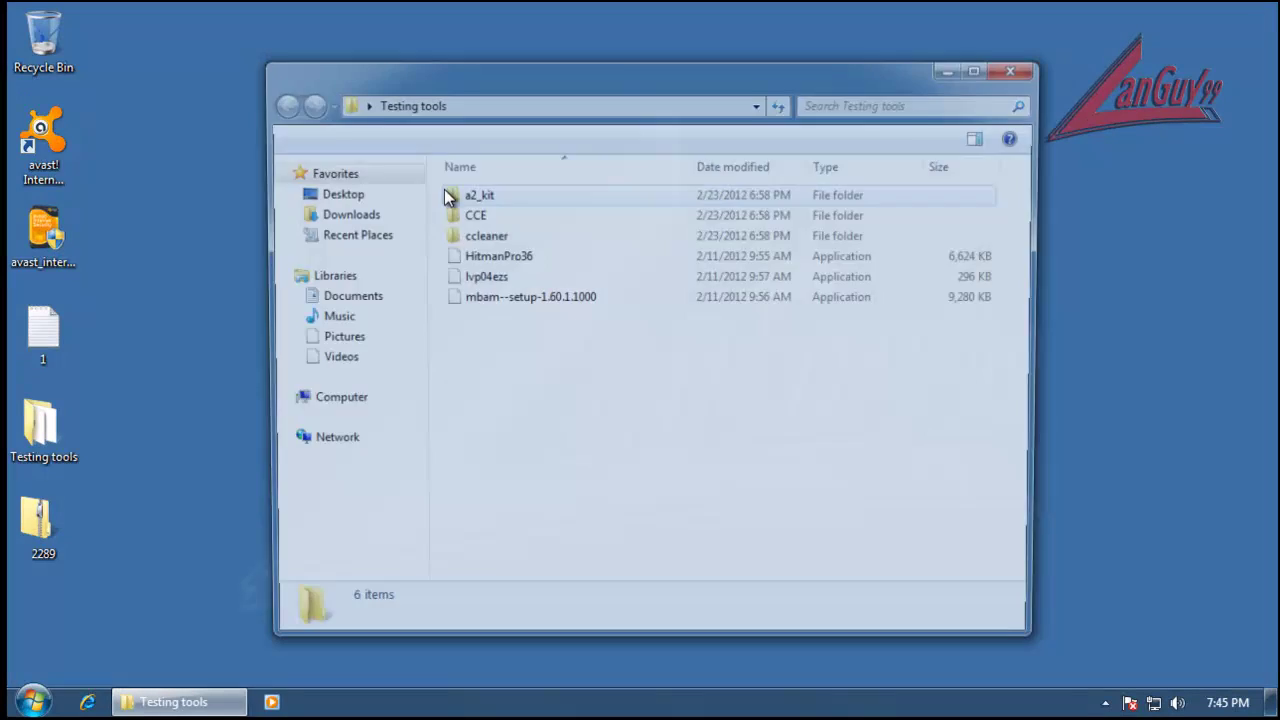
click(478, 216)
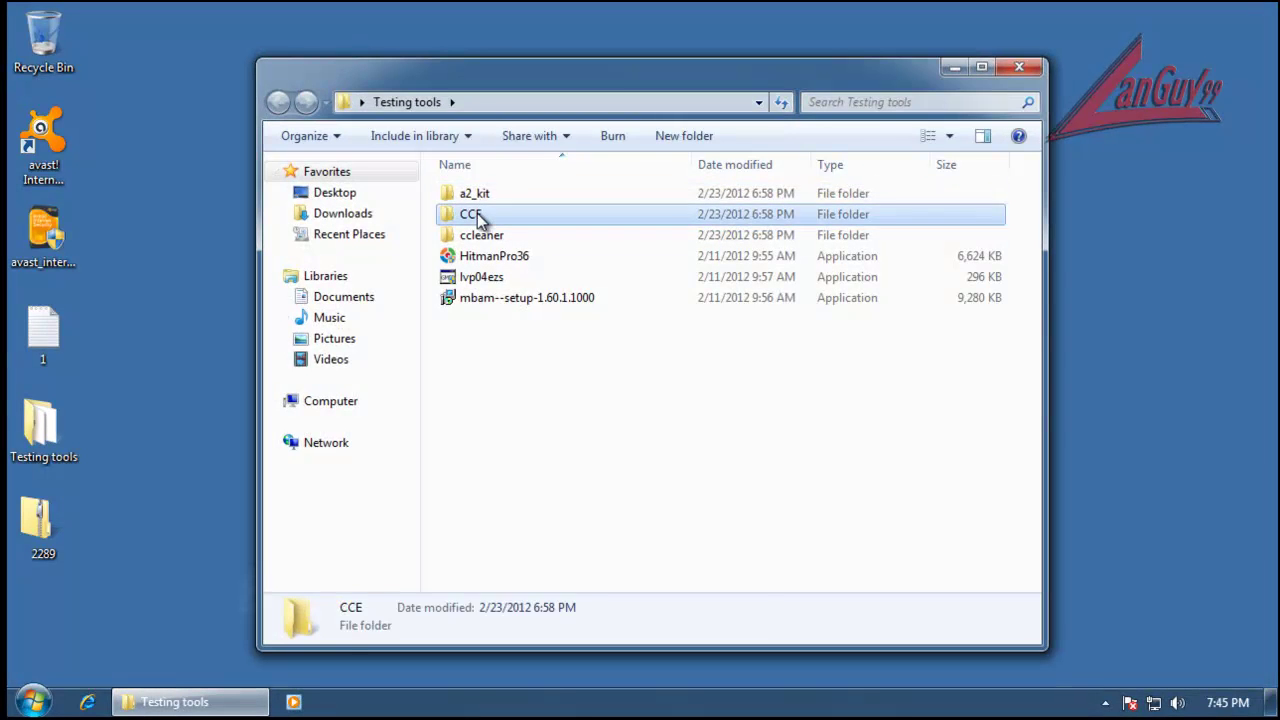
double_click(478, 216)
double_click(505, 487)
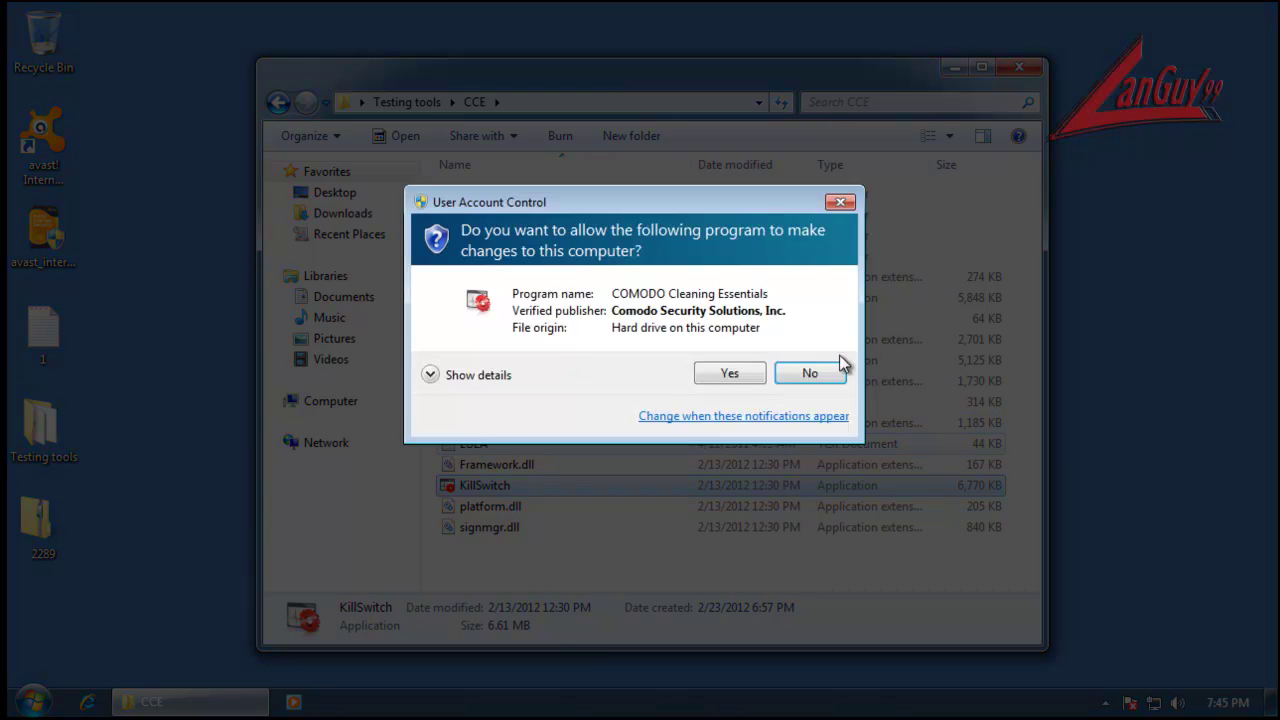
click(722, 374)
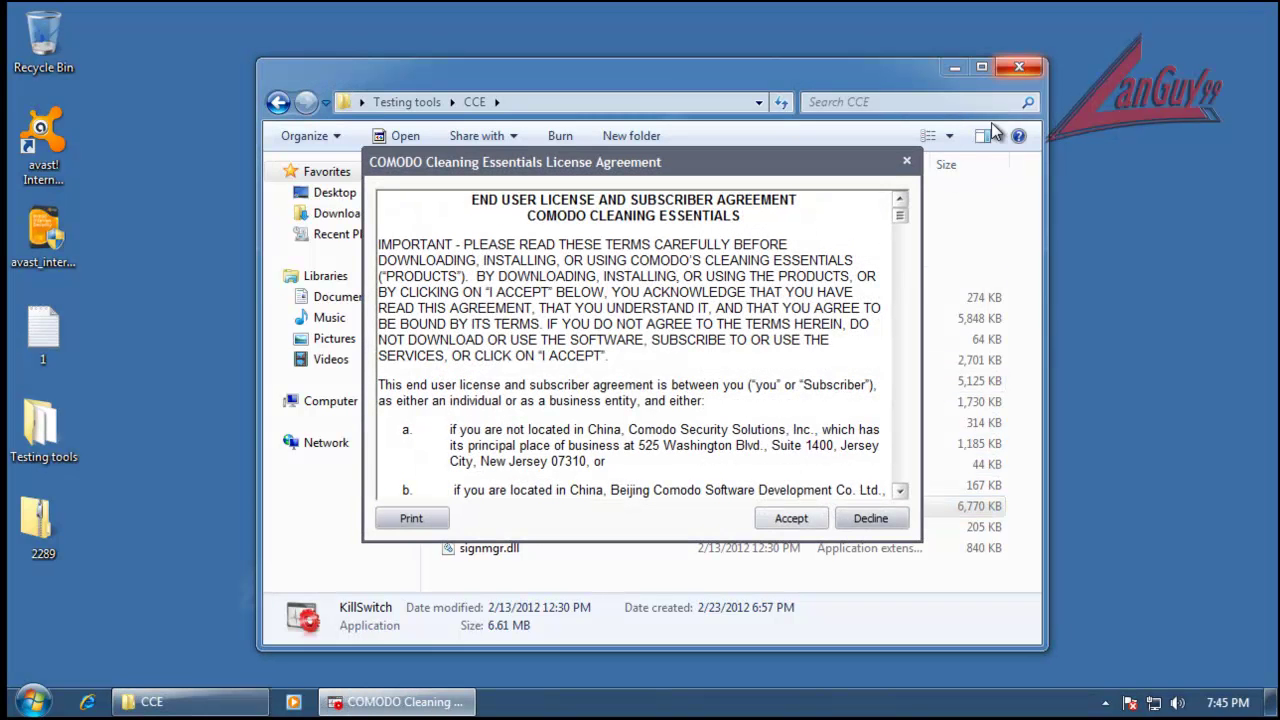
click(790, 518)
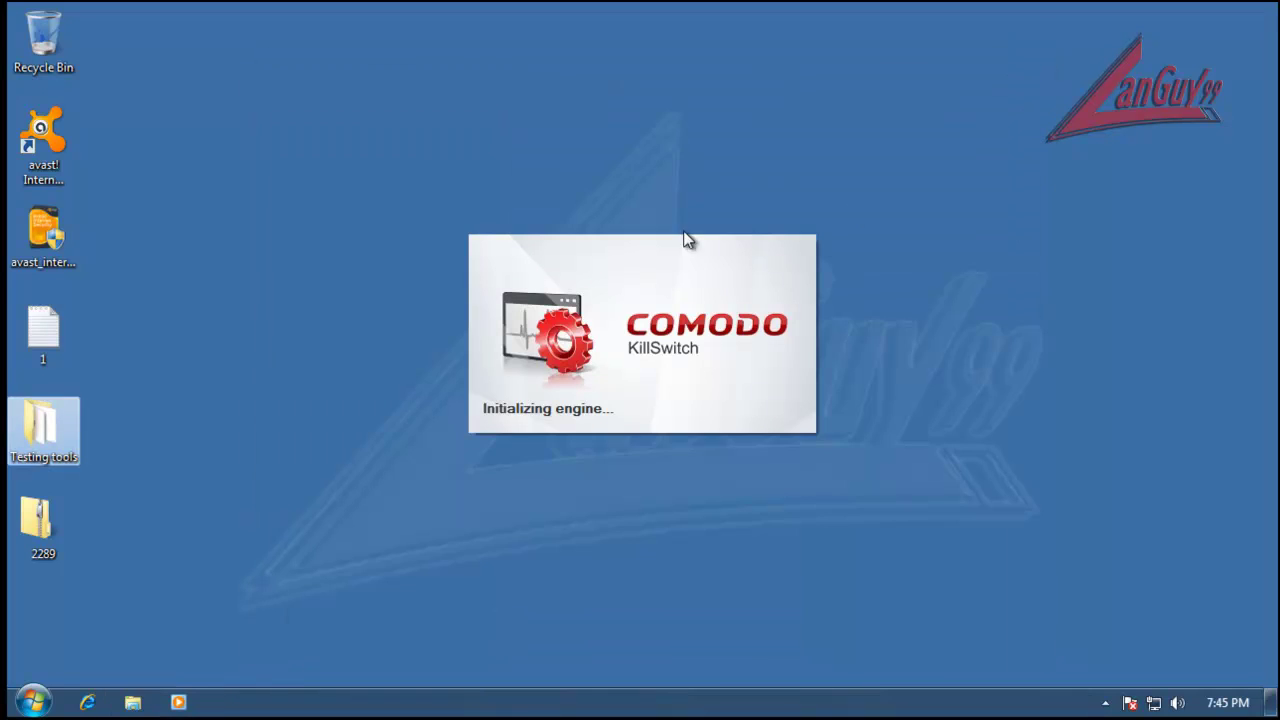
Step: Open the text file 1 and minimize it, then postpone the Internet Explorer 8 setup and snap the browser to the right half
double_click(42, 358)
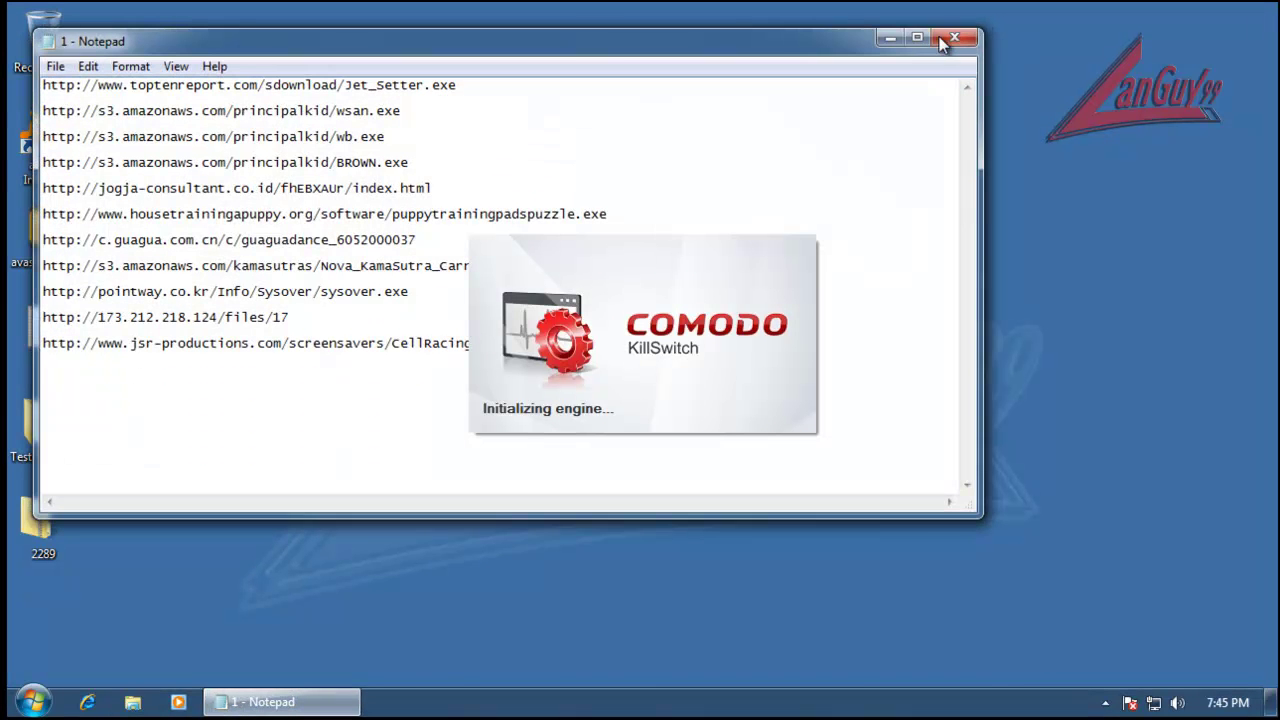
click(893, 42)
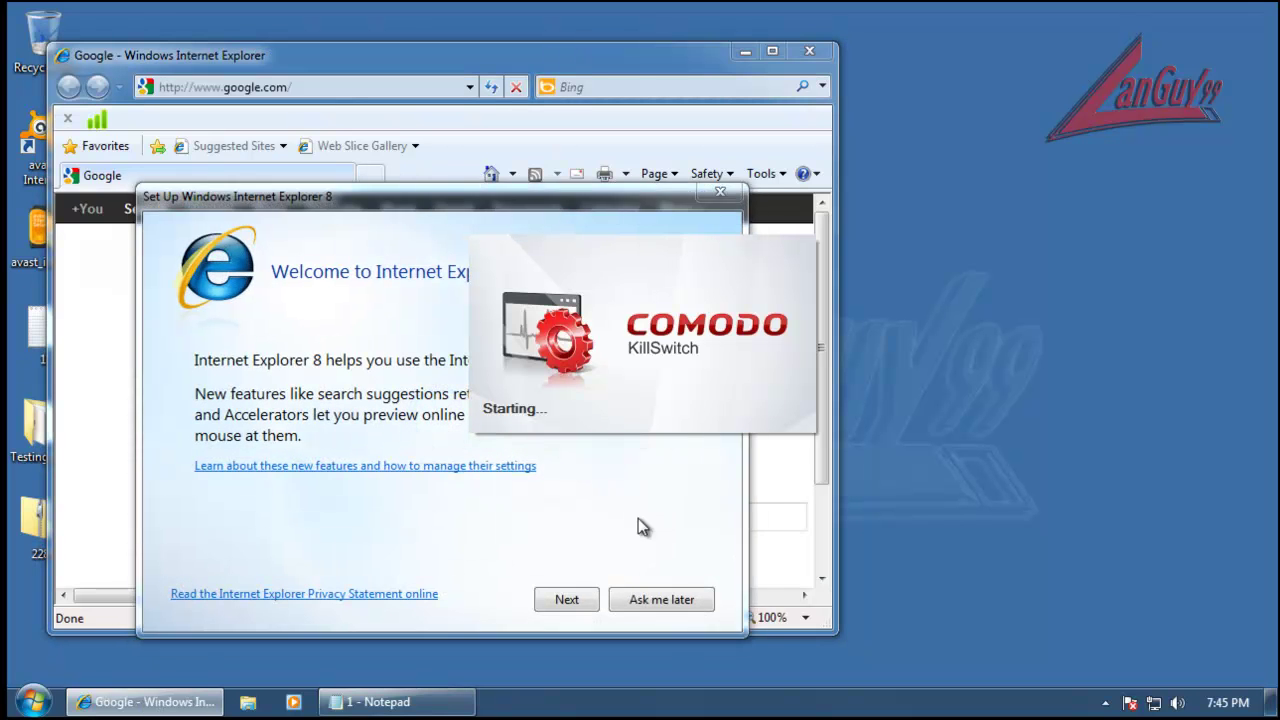
click(657, 602)
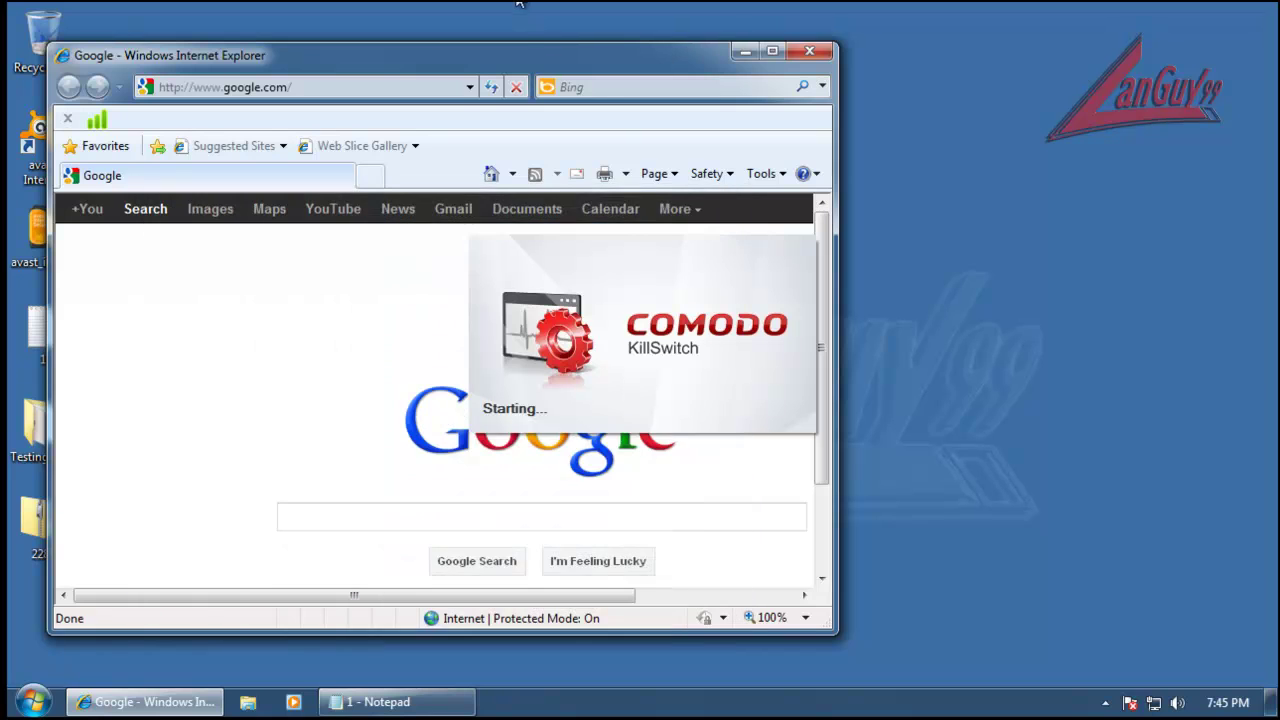
drag(517, 54, 1278, 255)
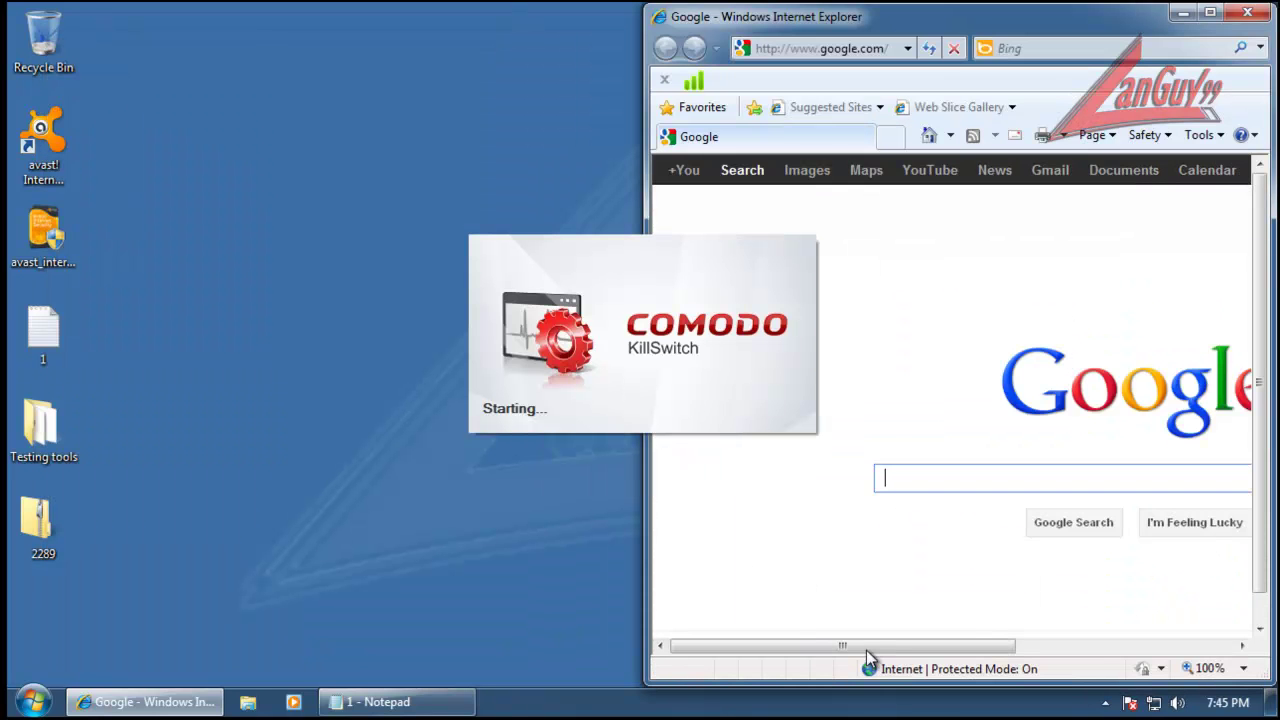
Step: Check the hidden notification icons to see whether KillSwitch is running
click(1106, 706)
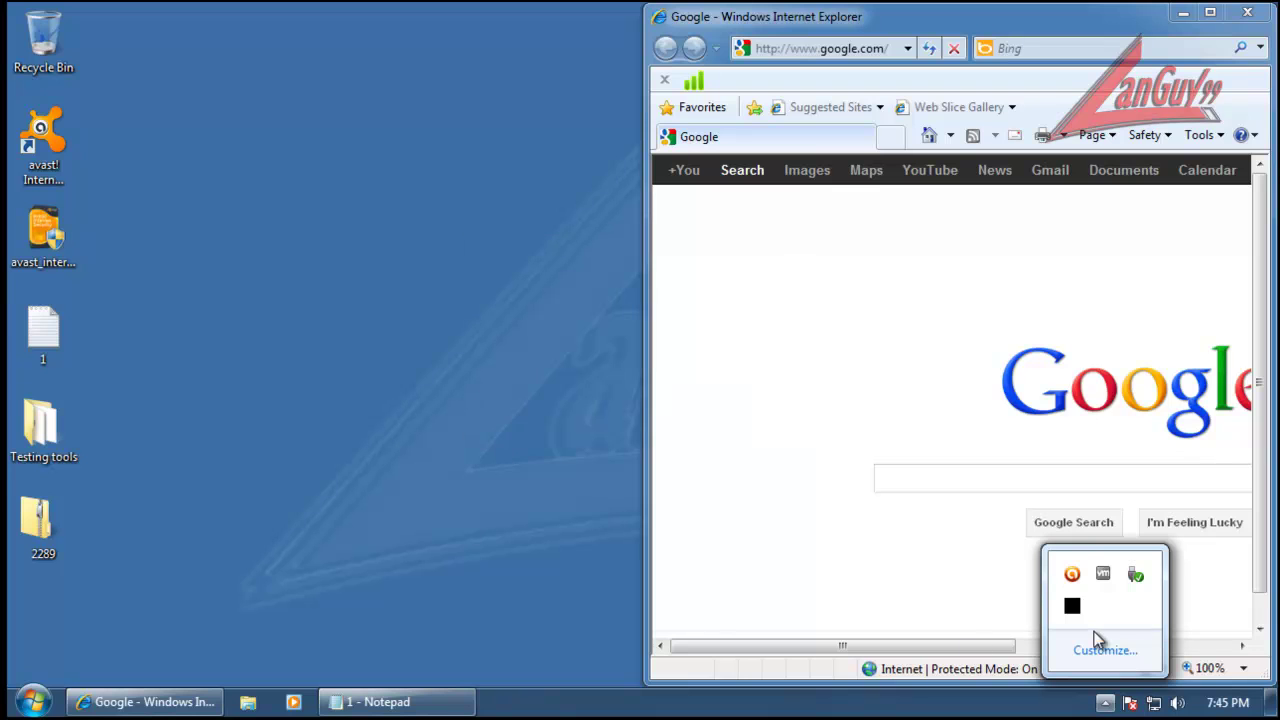
click(695, 478)
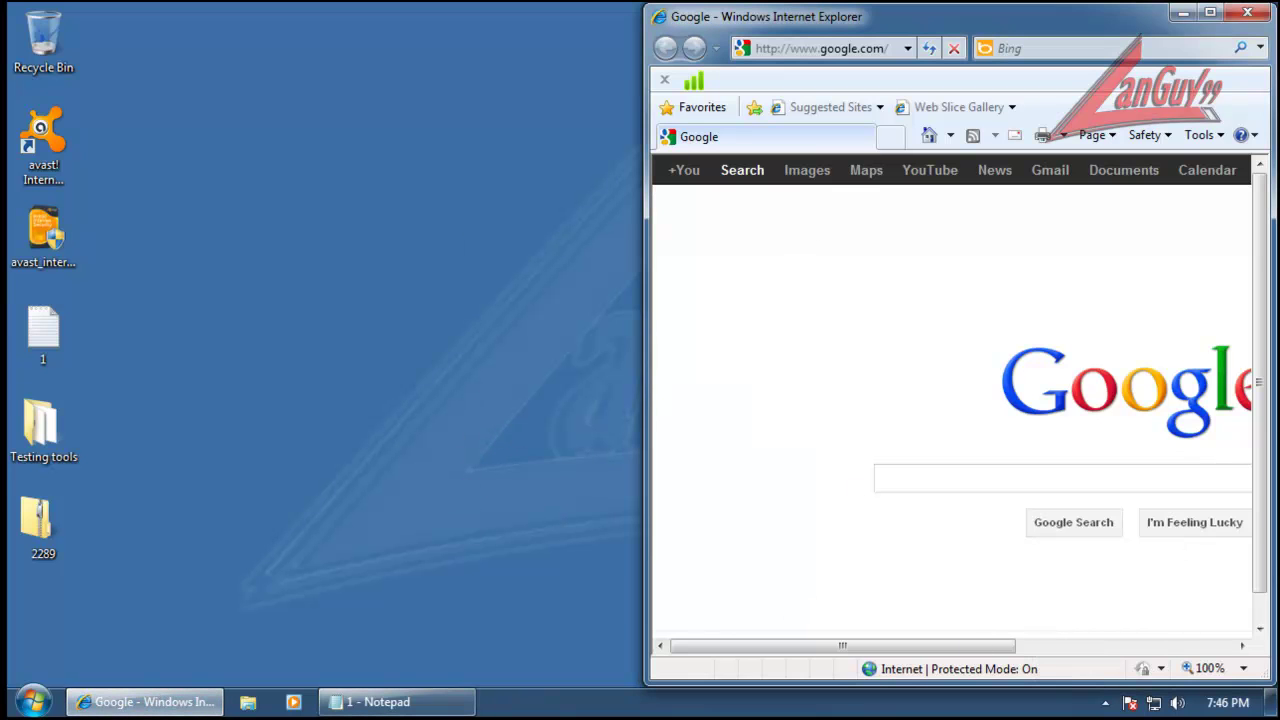
click(1105, 702)
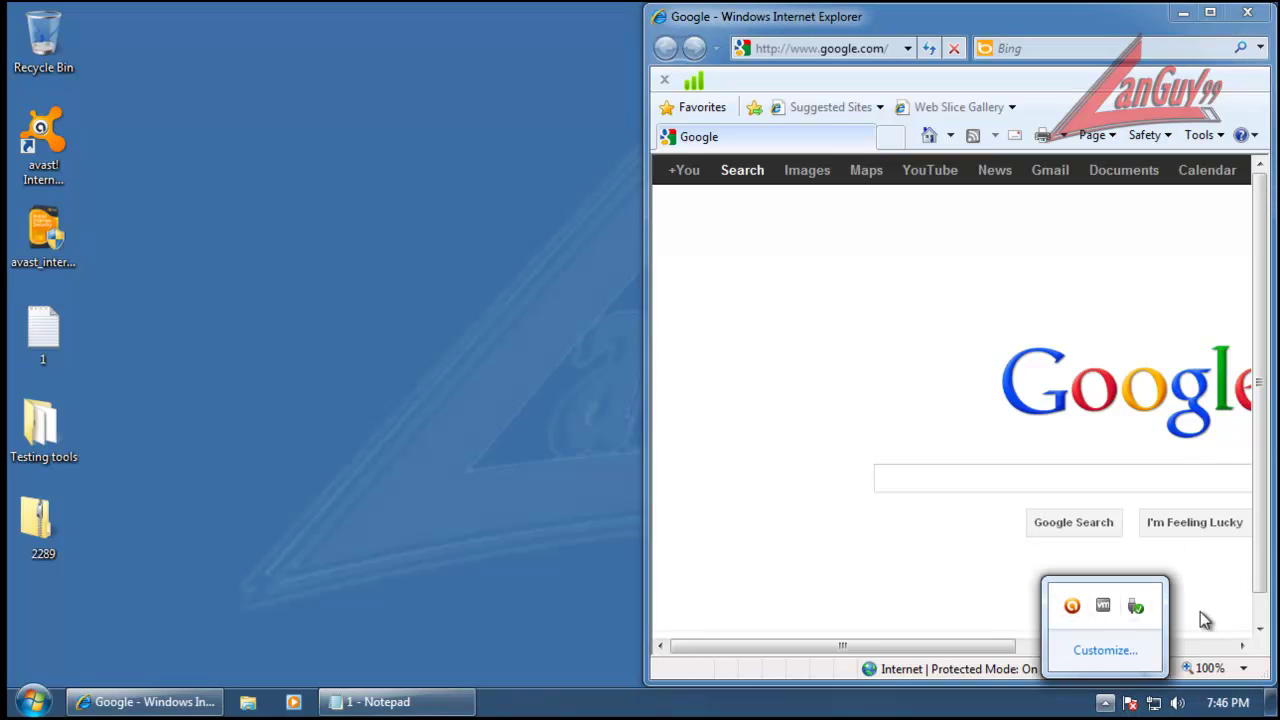
click(228, 496)
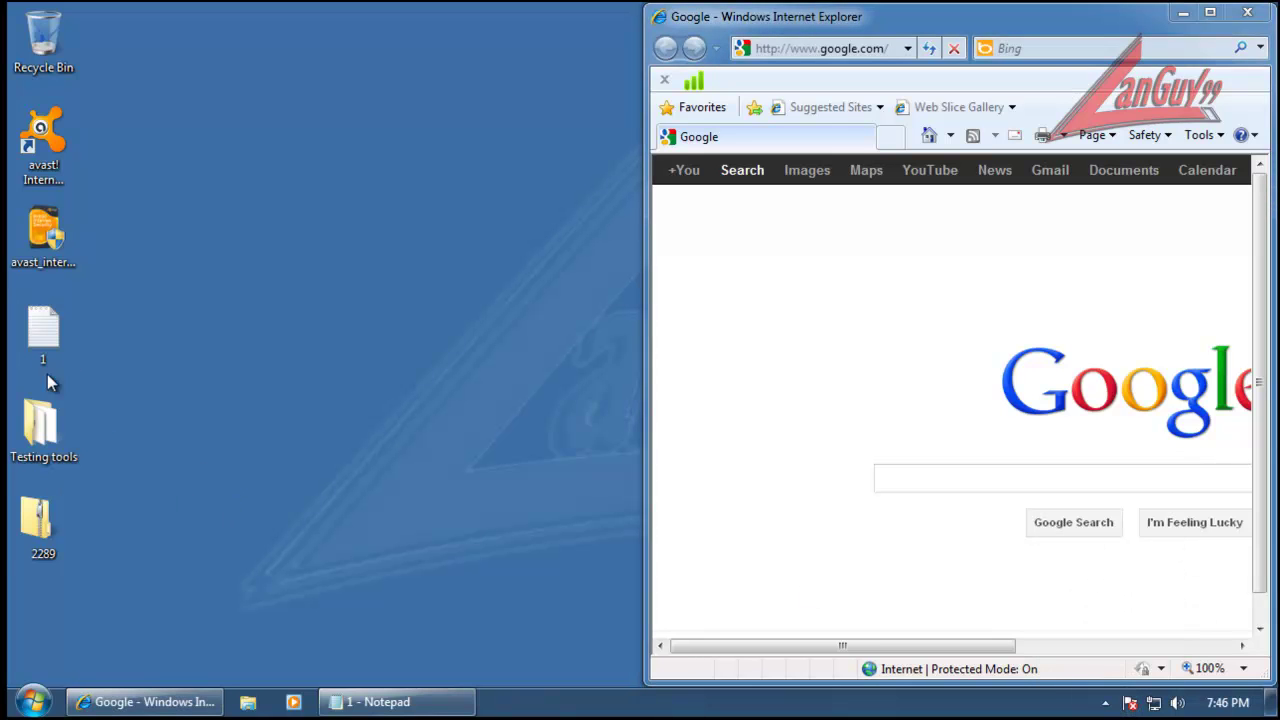
Step: Launch KillSwitch again from the CCE folder in Testing tools and allow it to make changes
double_click(42, 420)
click(476, 218)
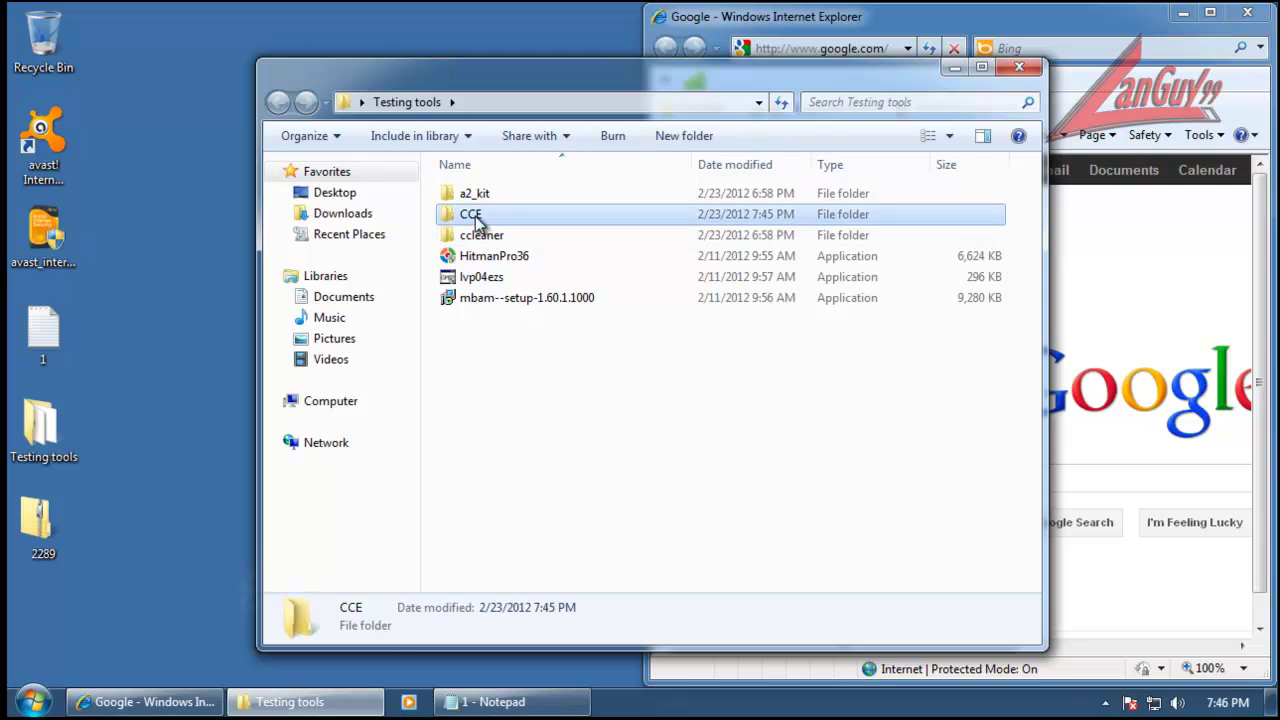
double_click(476, 218)
click(474, 508)
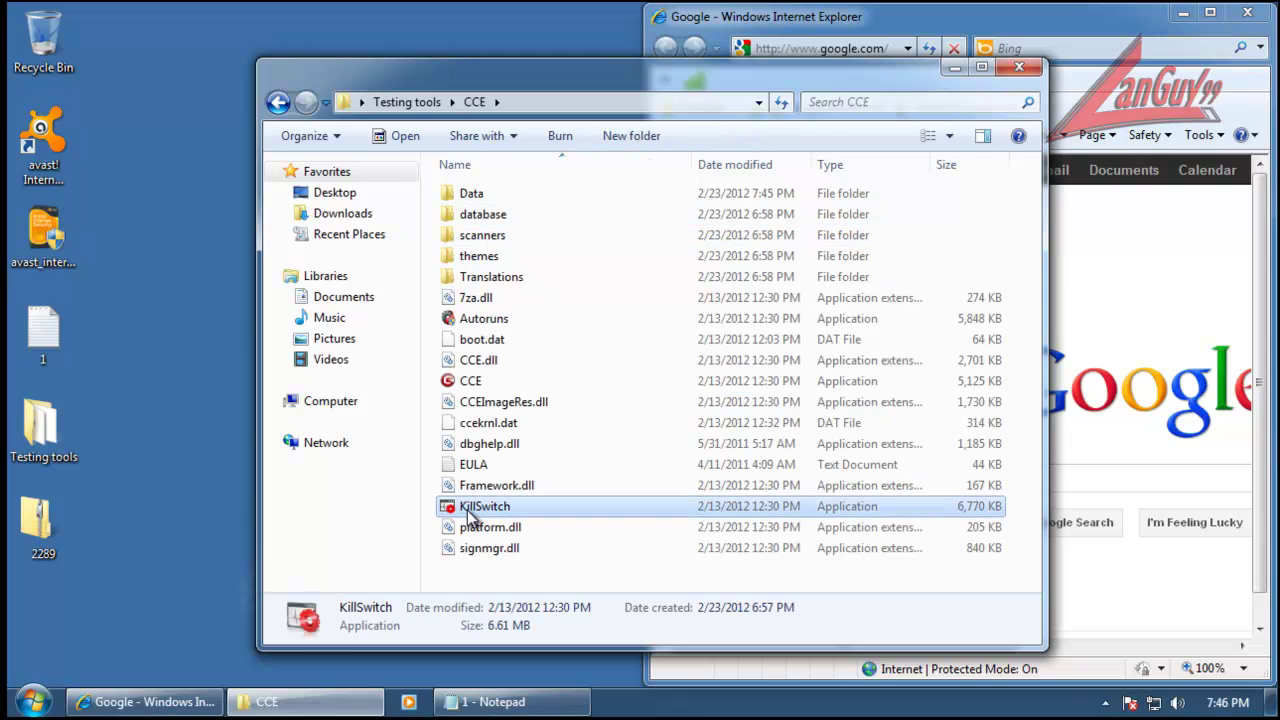
double_click(741, 509)
click(734, 371)
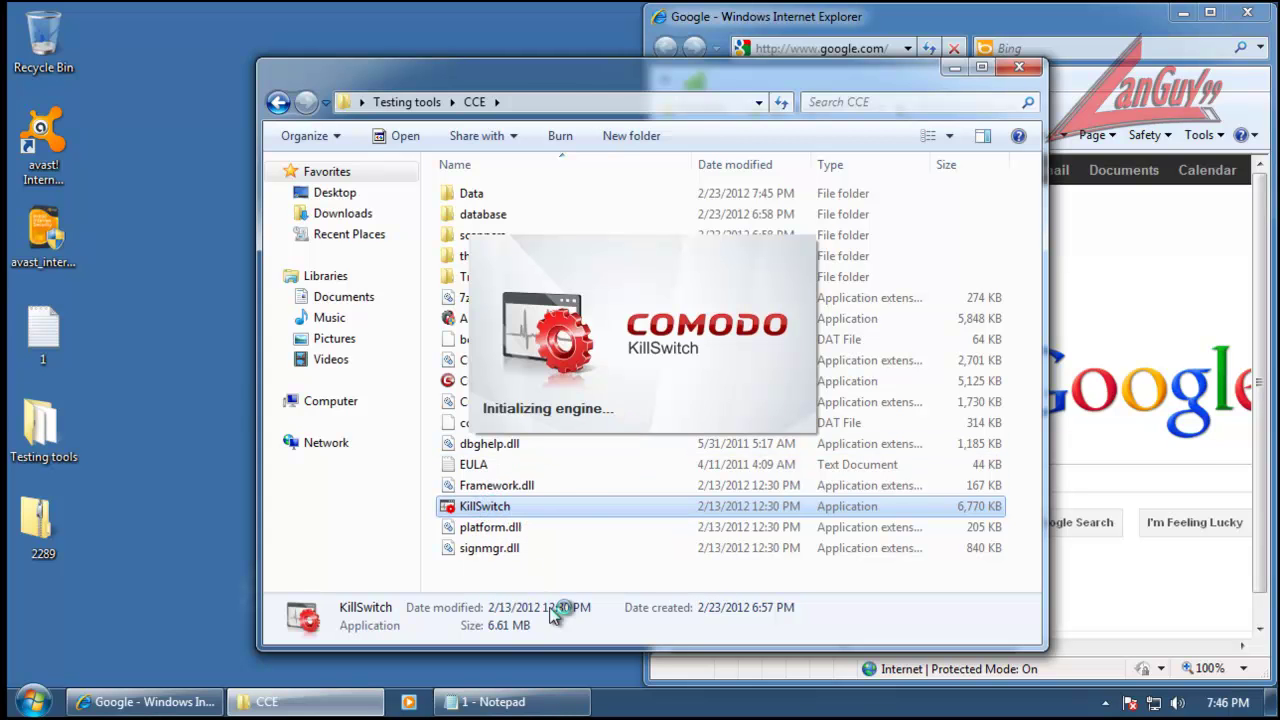
Step: Inspect the digital signatures in the KillSwitch file's properties, and close the properties and the CCE folder
right_click(474, 506)
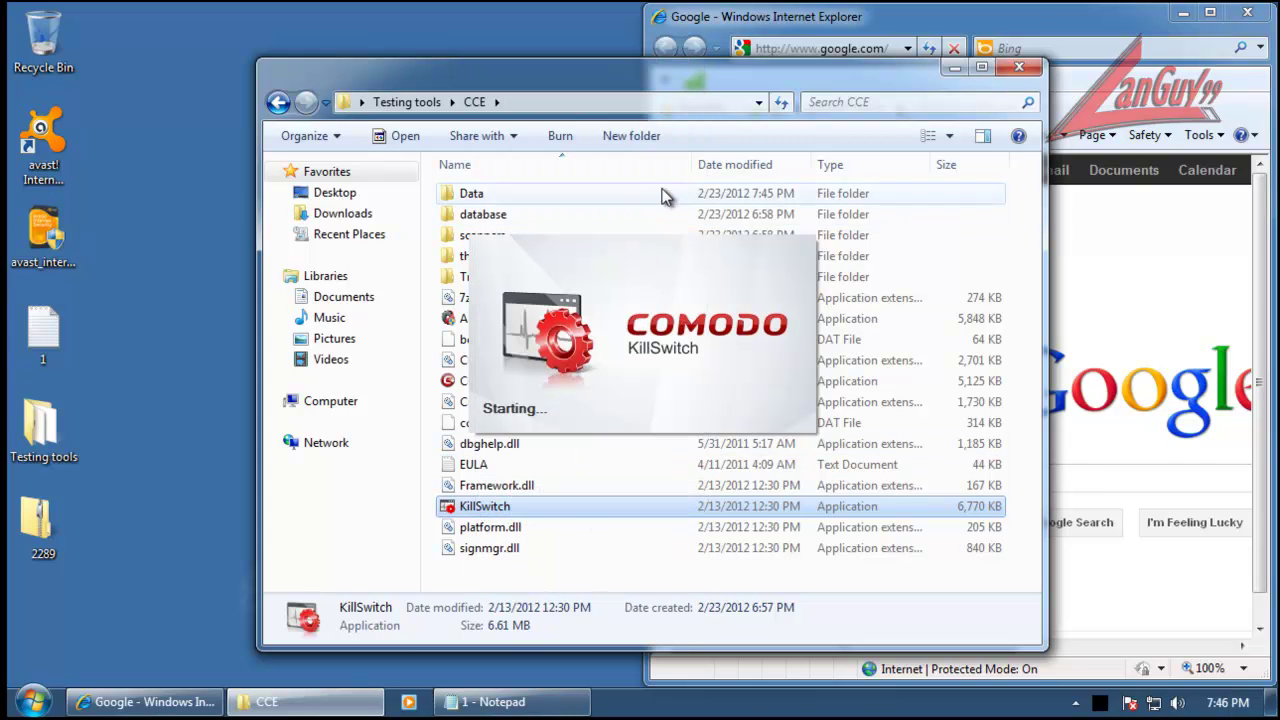
click(841, 222)
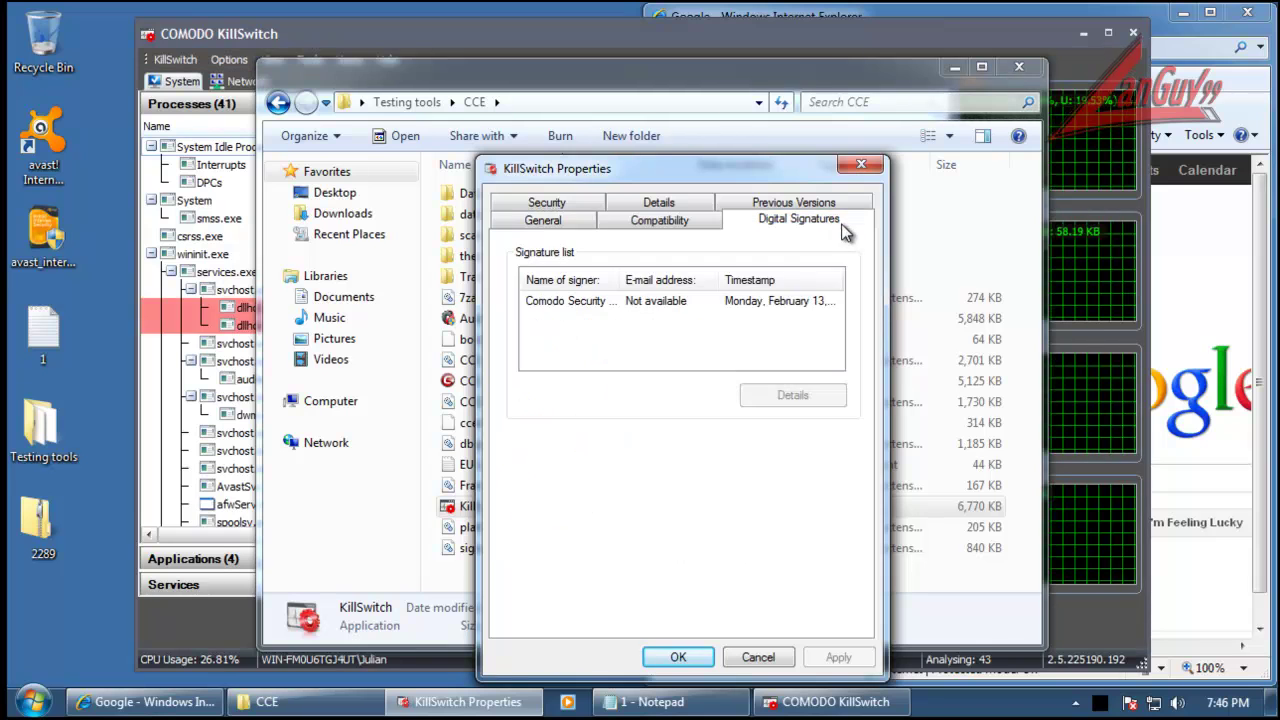
click(877, 168)
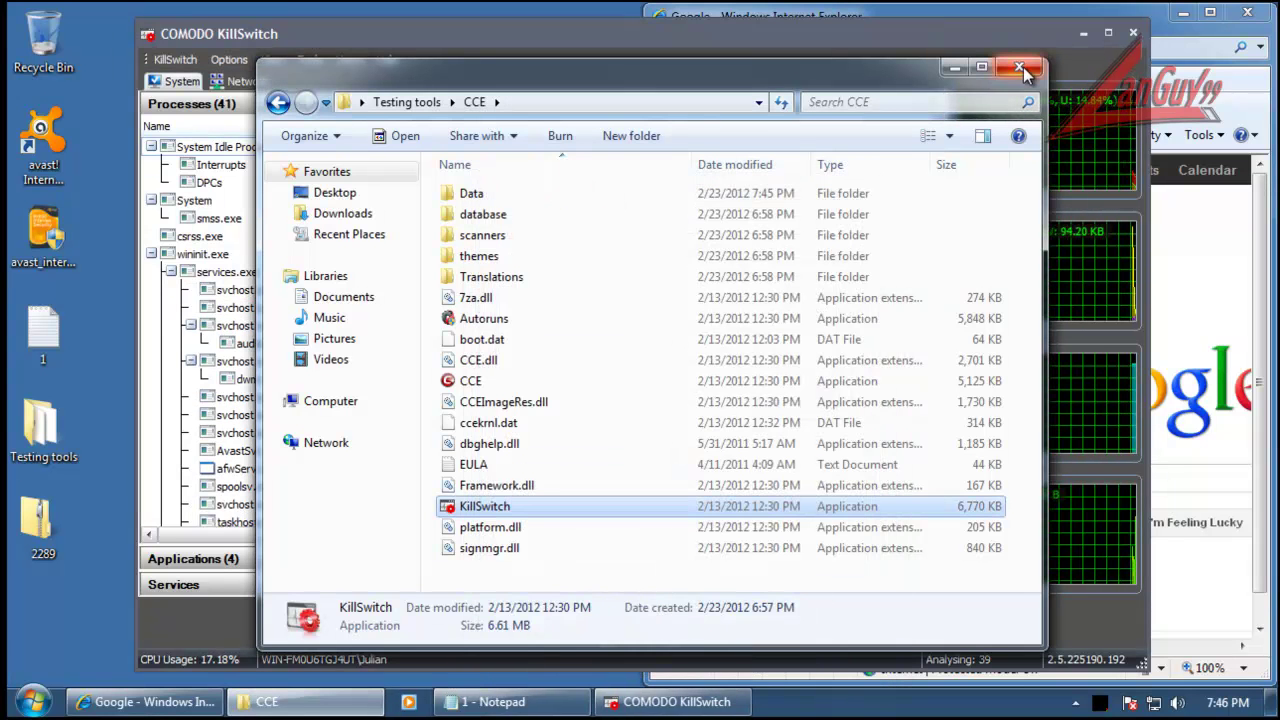
click(1019, 68)
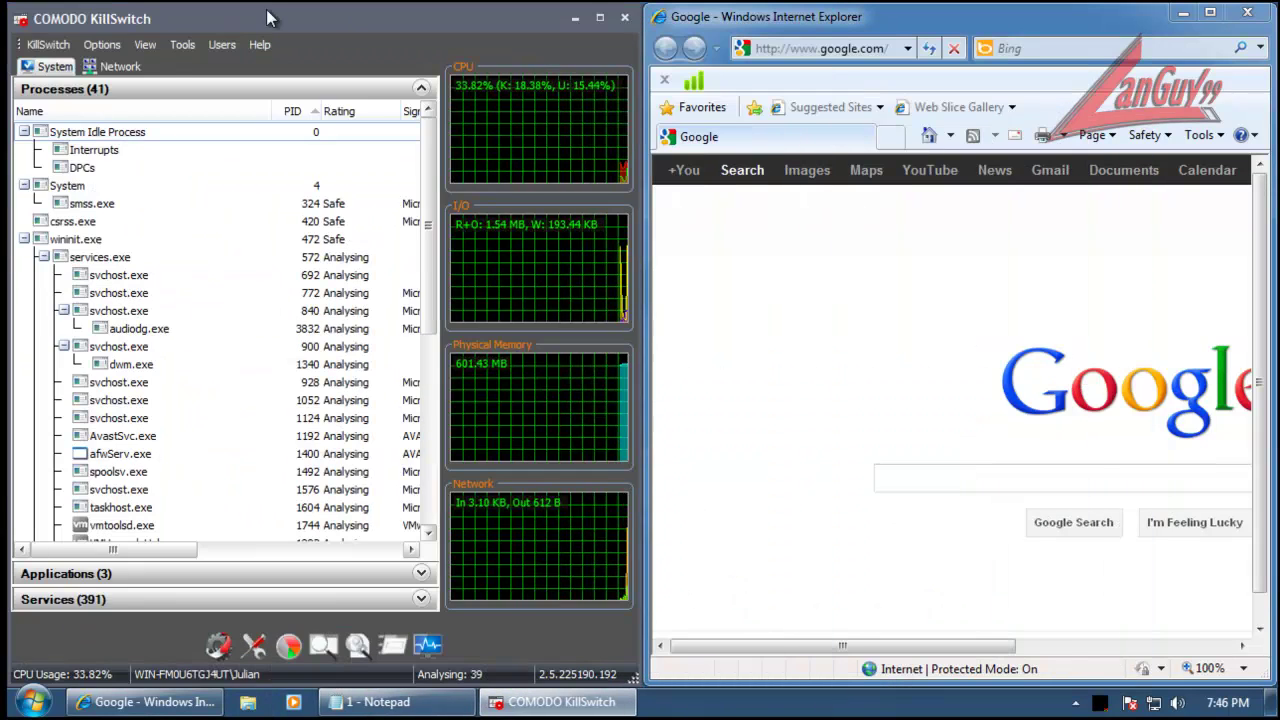
Step: Hide the performance graphs in KillSwitch and review the ratings in the full process list
click(147, 44)
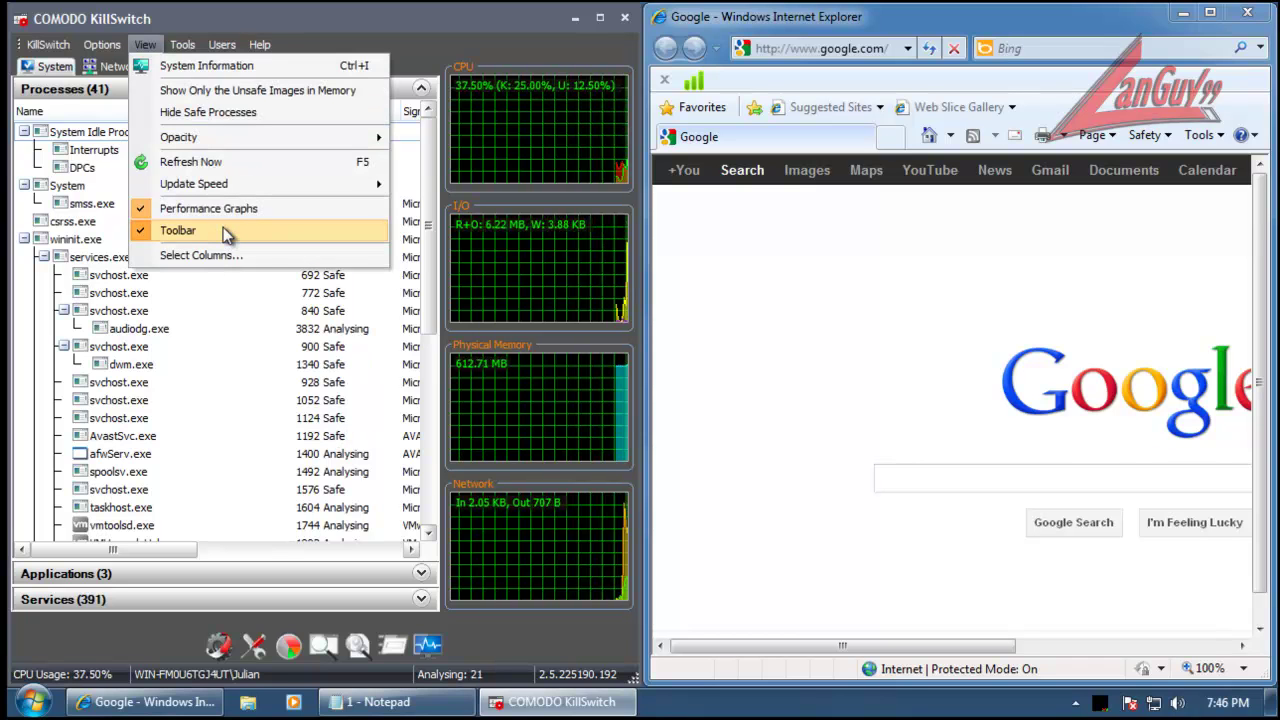
click(248, 207)
scroll(632, 318, down, 1)
drag(632, 318, 640, 558)
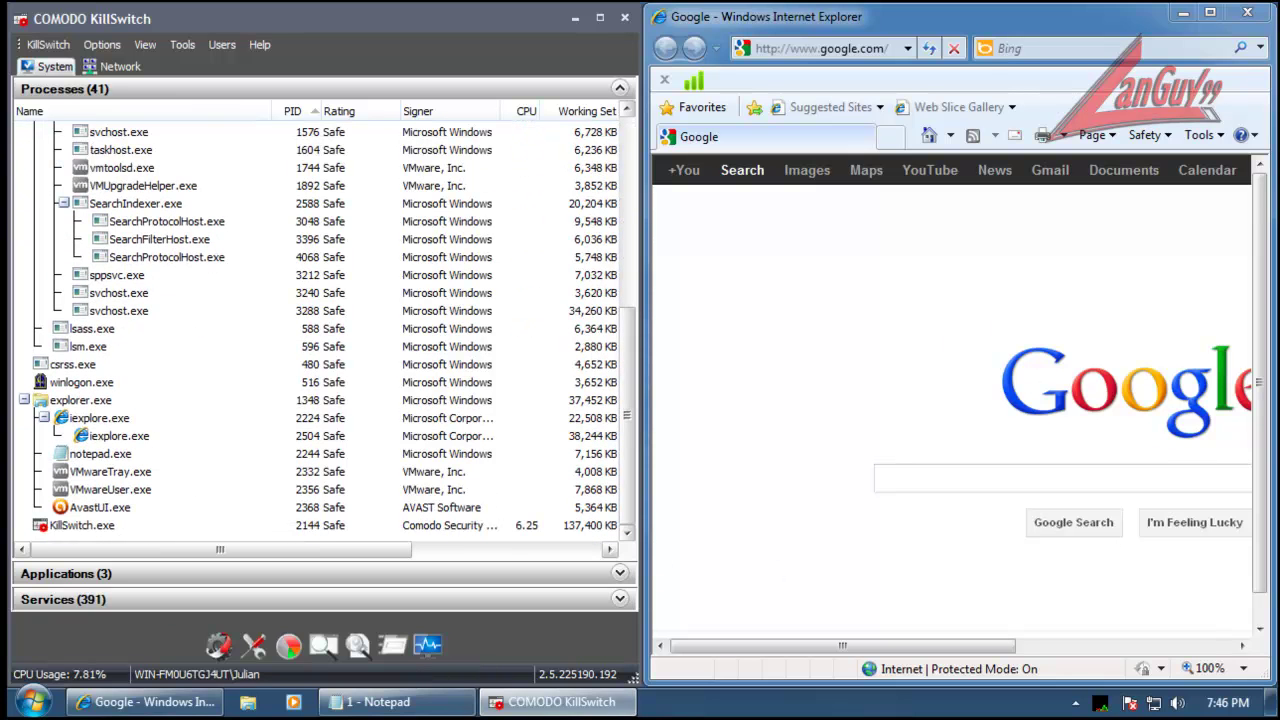
Step: Copy the Jet_Setter.exe address from the URL list in Notepad, open it in Internet Explorer and choose to run the file
click(370, 701)
drag(499, 90, 10, 88)
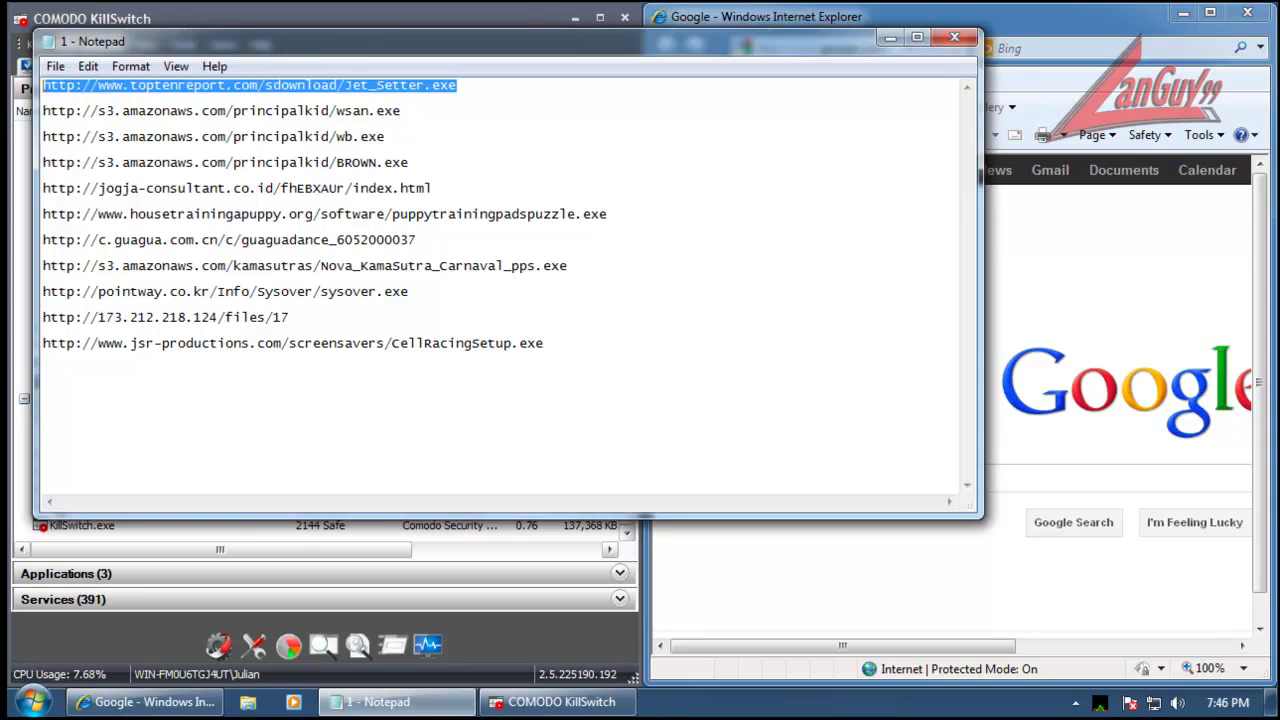
click(525, 12)
click(818, 48)
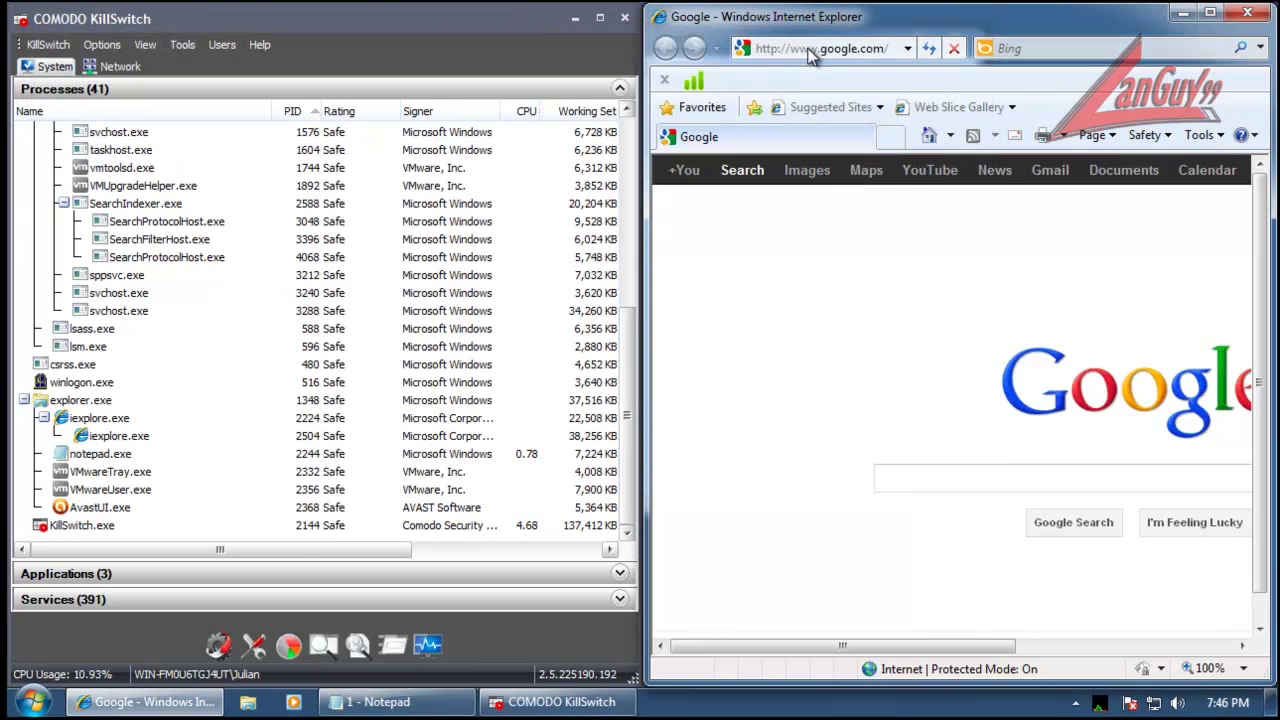
key(ctrl+v)
key(Return)
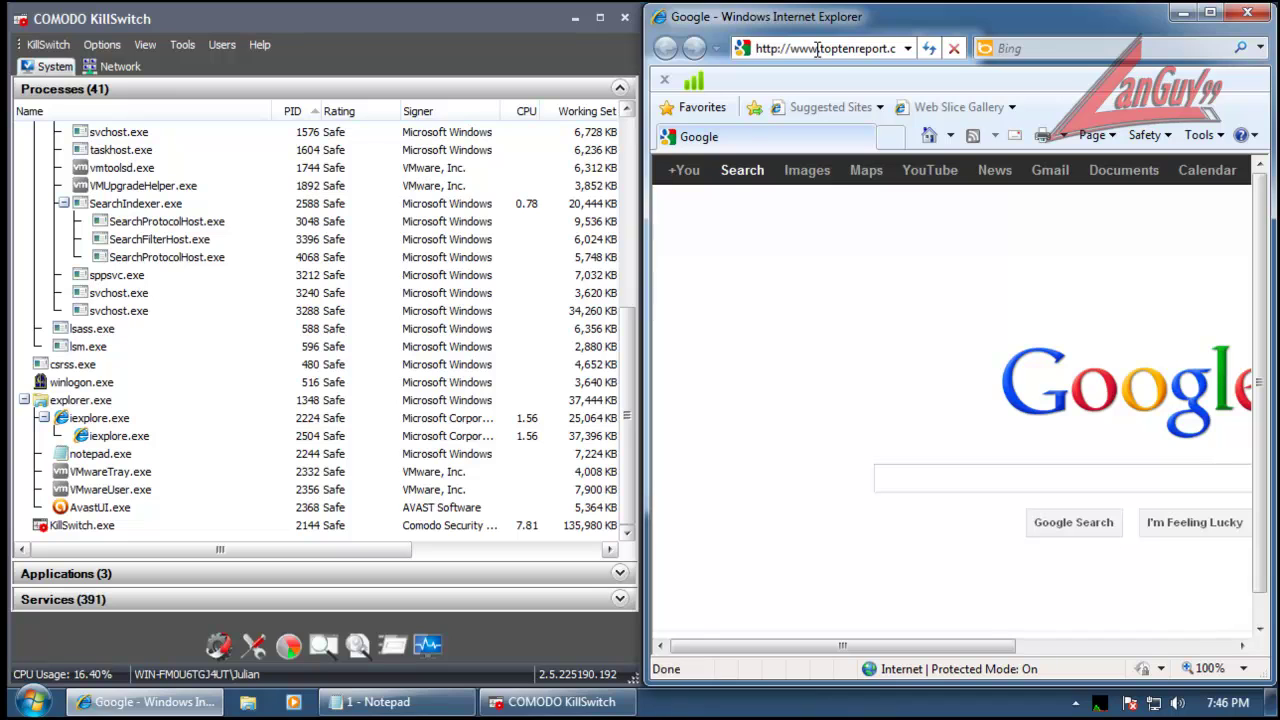
click(620, 367)
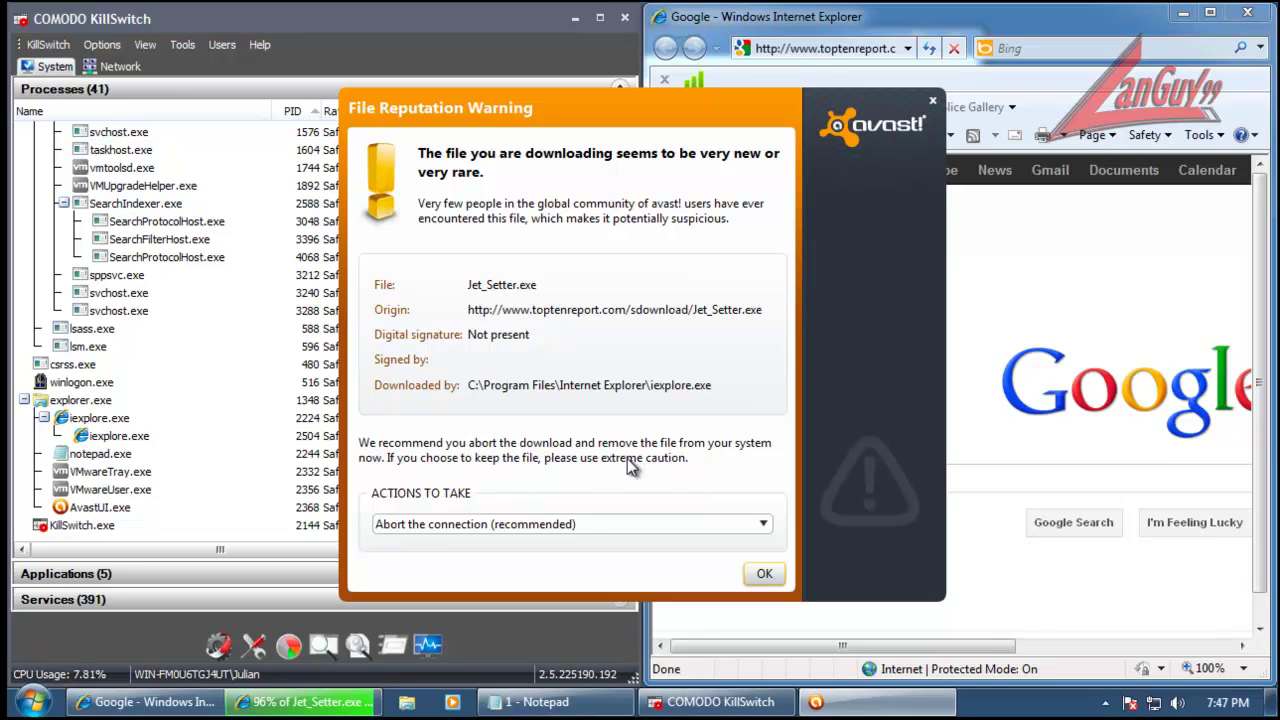
Step: Set the avast! reputation warning for Jet_Setter.exe to Complete the download and confirm it
click(594, 530)
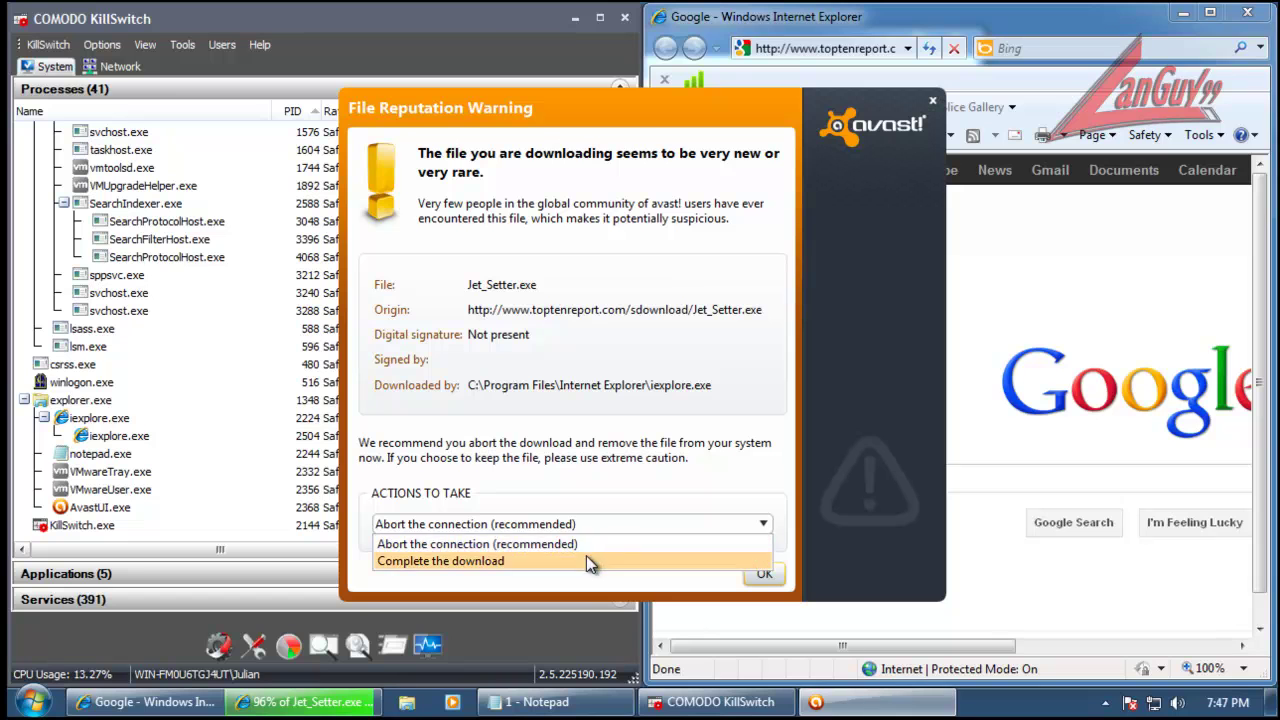
click(646, 477)
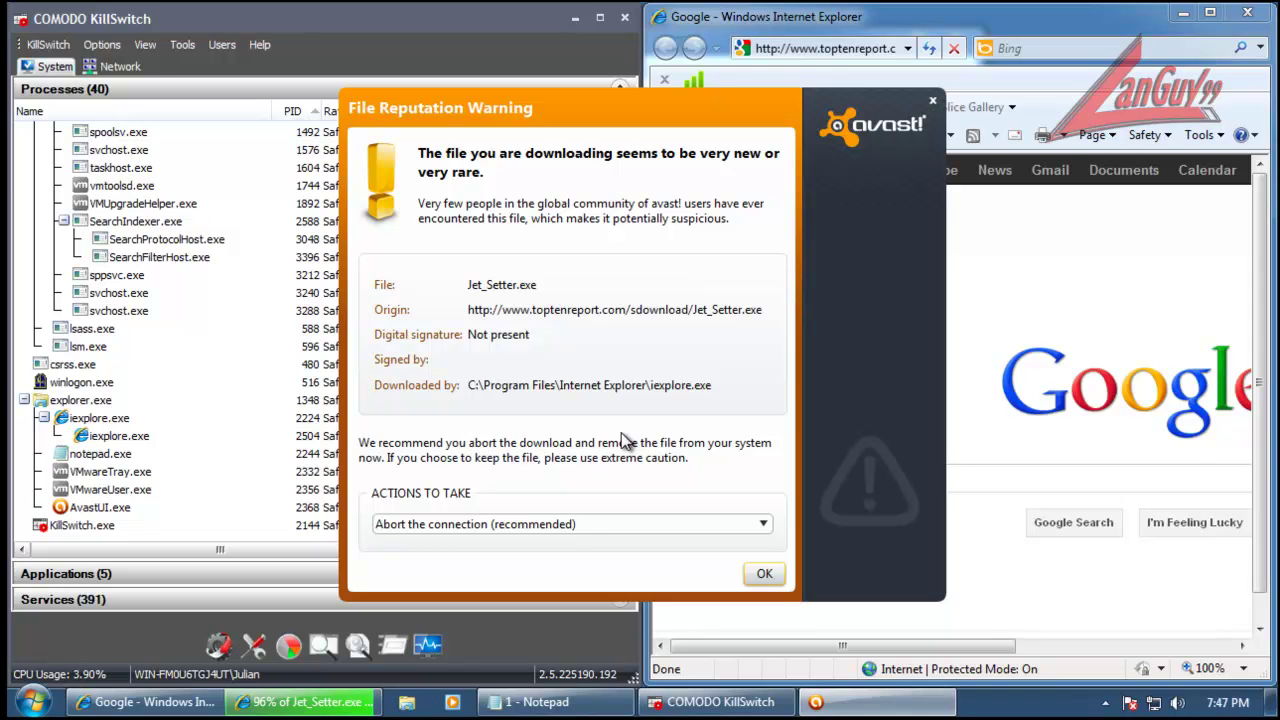
click(762, 528)
click(578, 562)
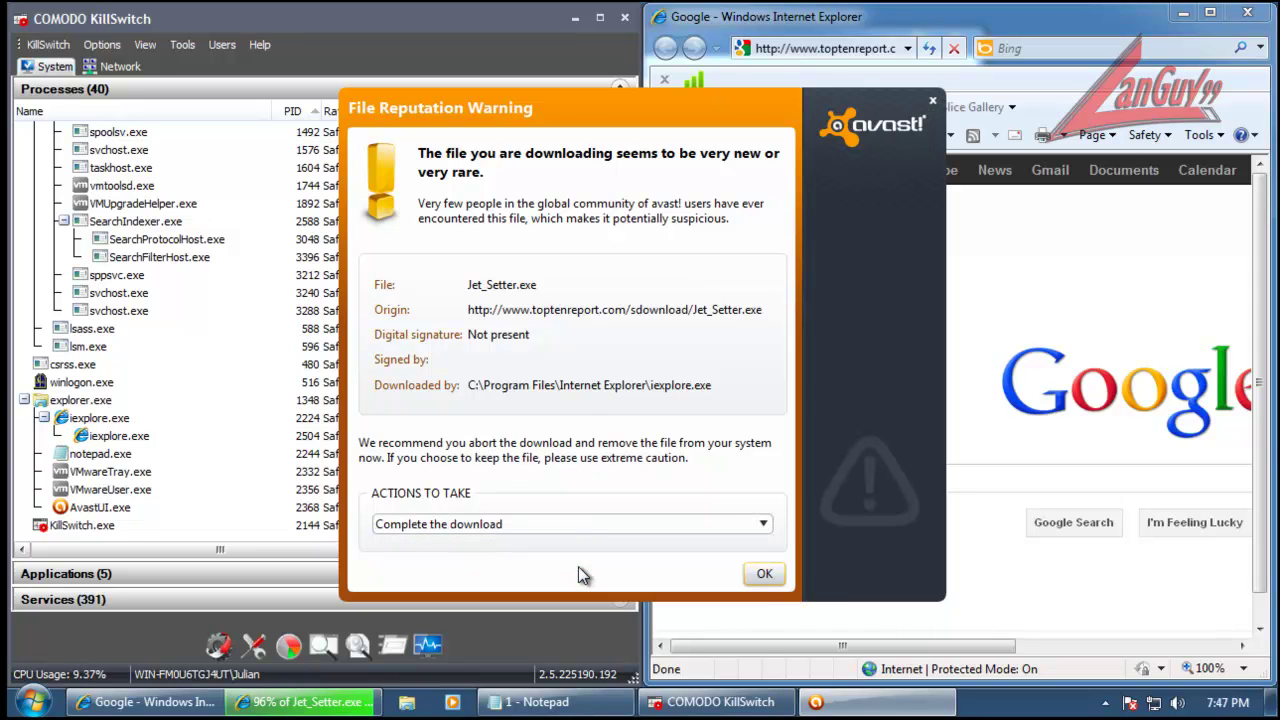
click(762, 575)
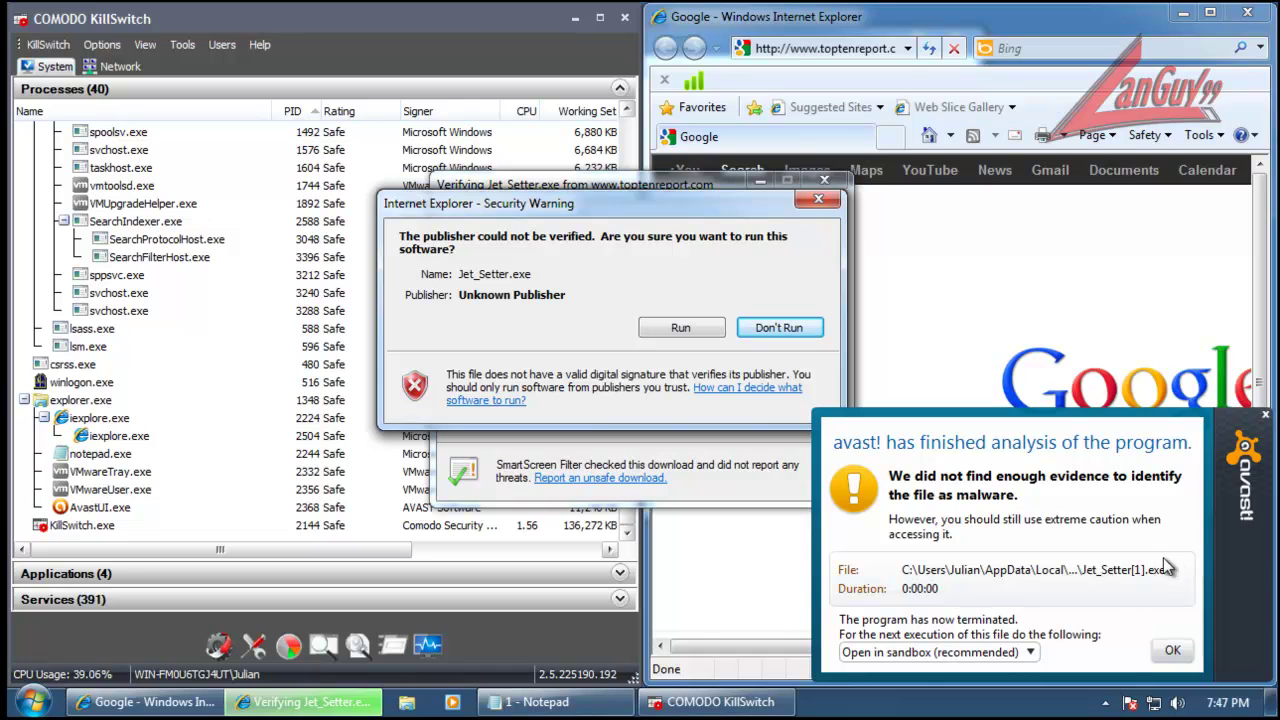
Step: Run Jet_Setter.exe despite its unknown publisher, dismiss the avast! analysis notices and check the KillSwitch process list
click(1169, 649)
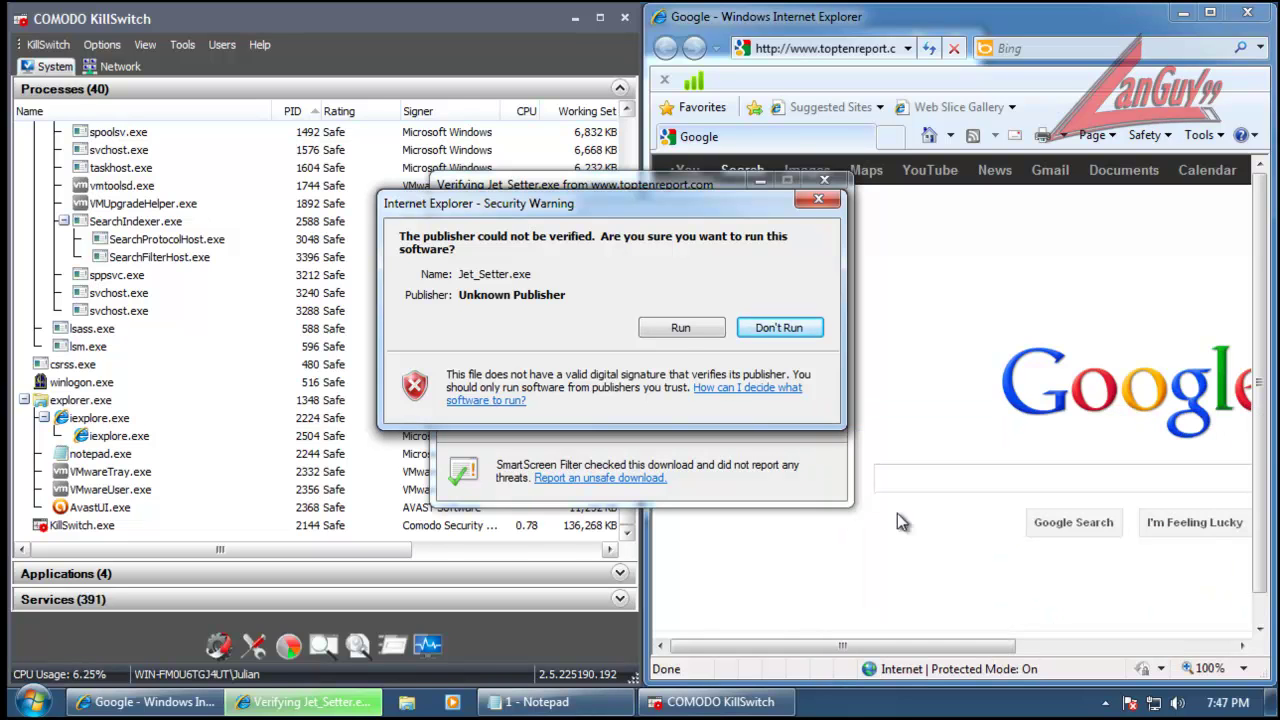
click(676, 331)
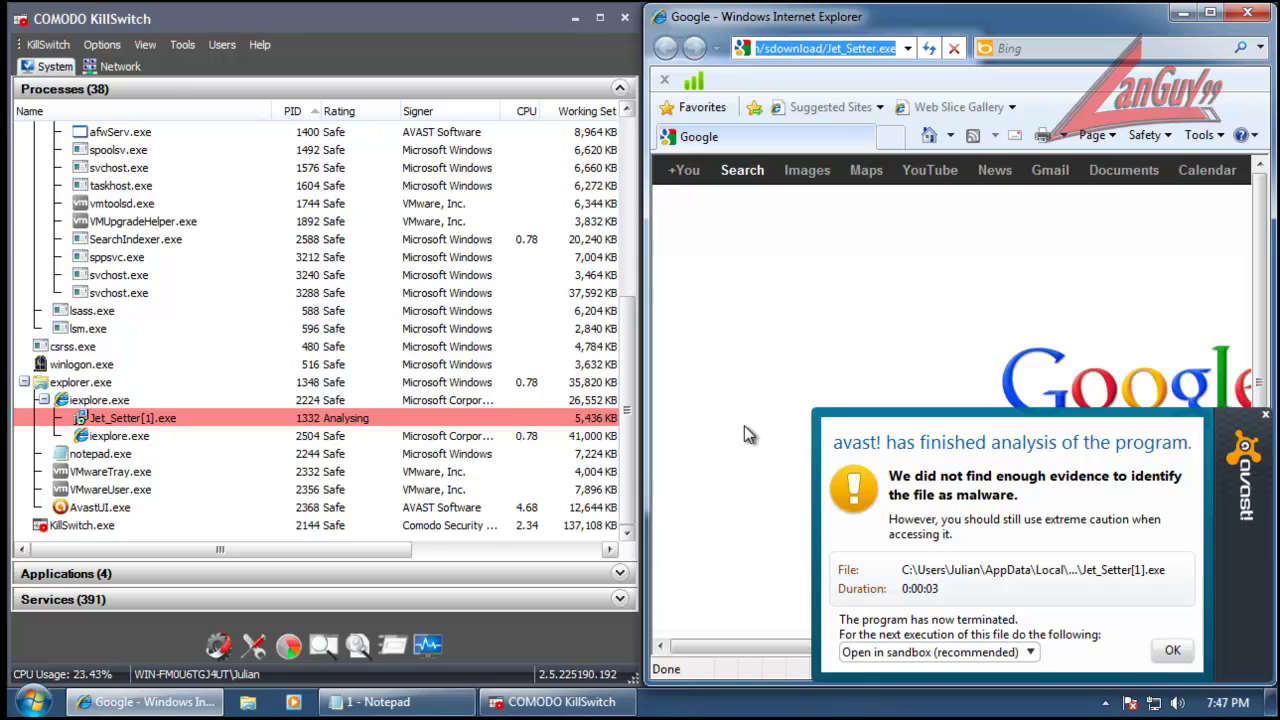
click(1172, 651)
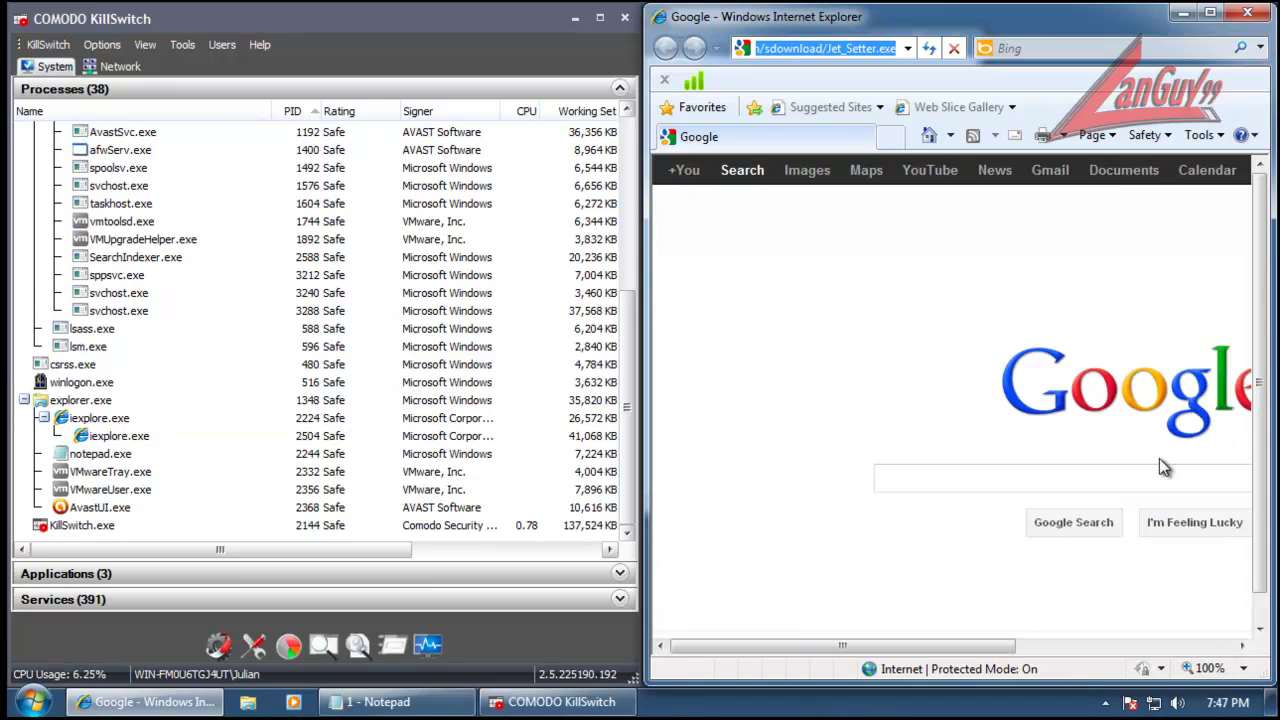
drag(627, 400, 640, 436)
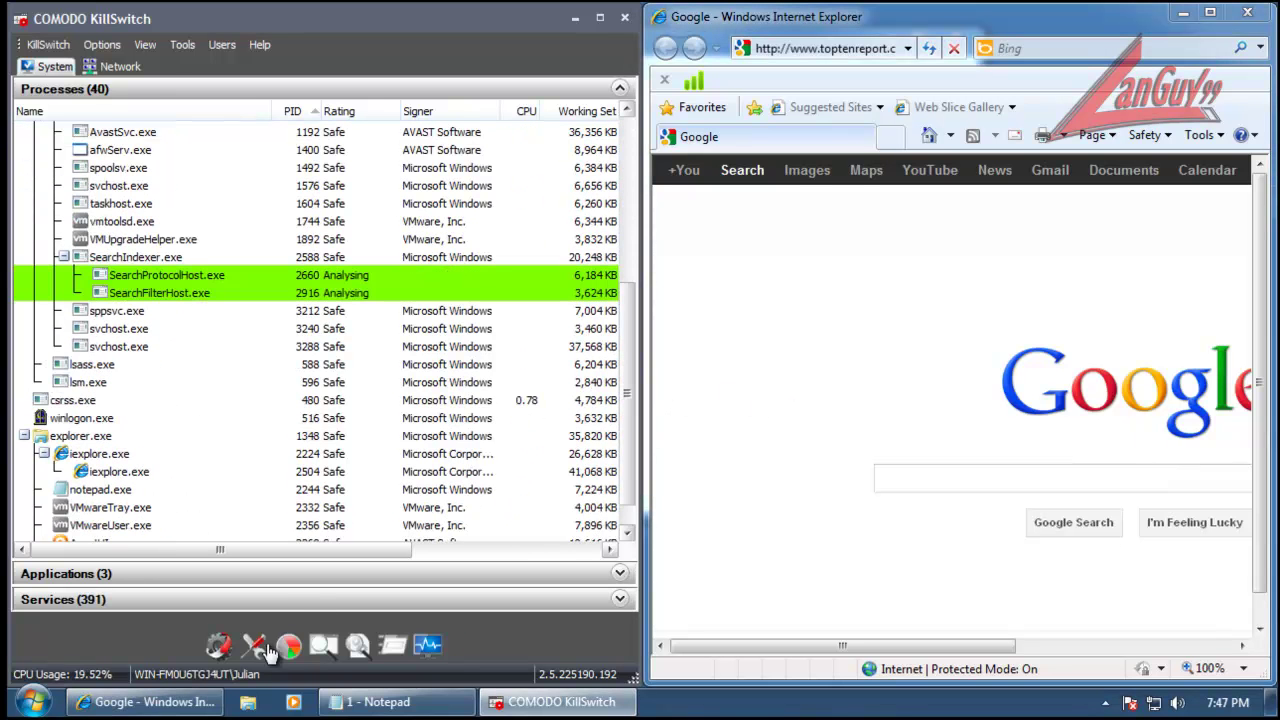
Step: Open the principalkid/wsan.exe address from the Notepad list in Internet Explorer, dismiss the download error and retry running the file
click(371, 700)
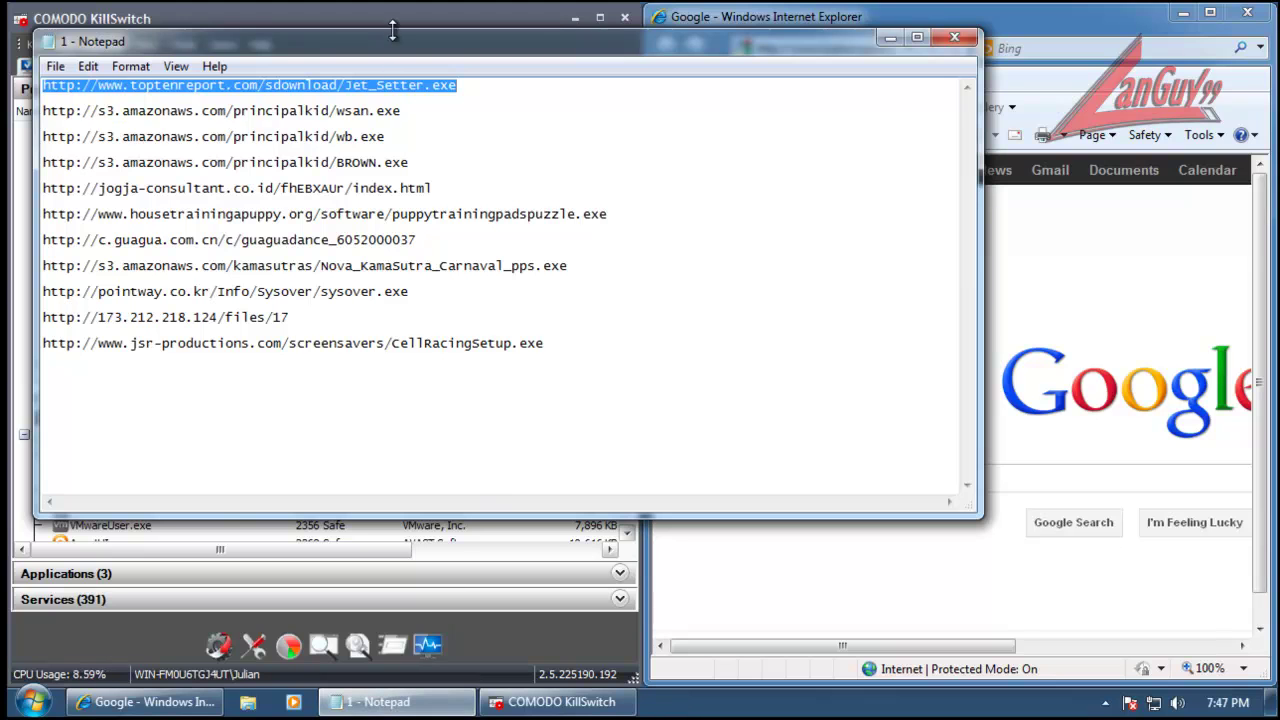
drag(405, 111, 18, 113)
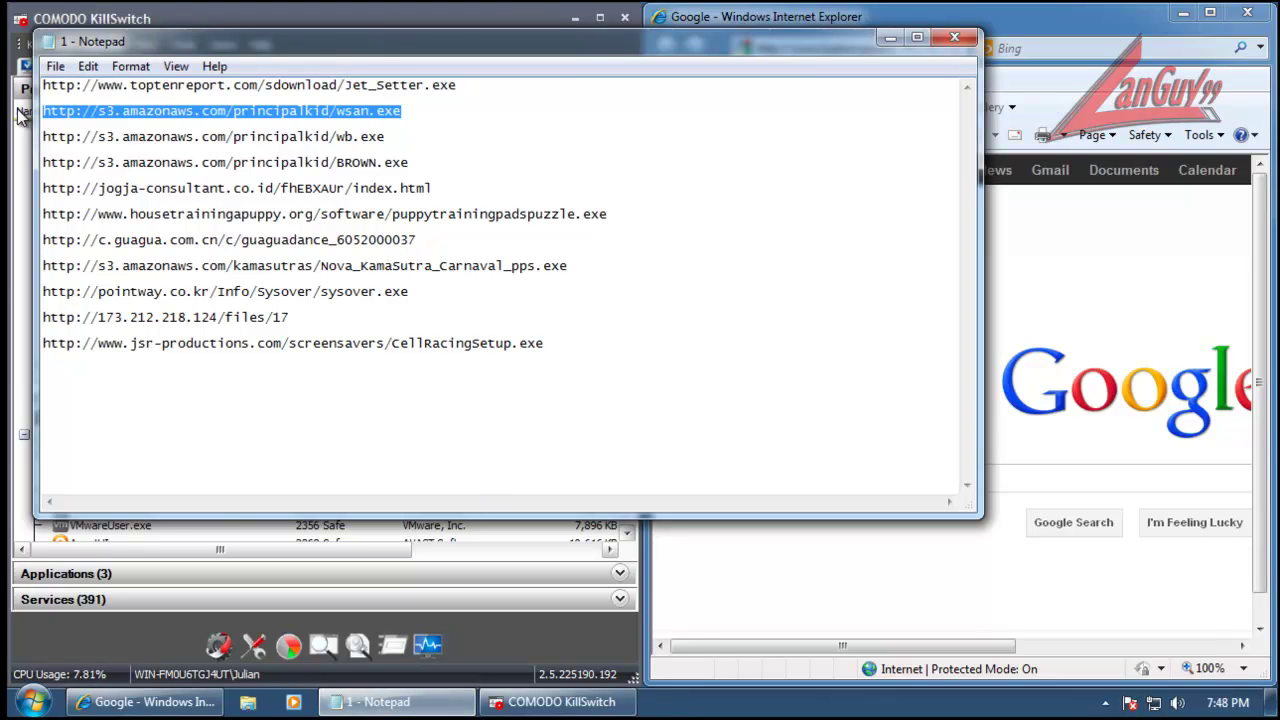
click(890, 38)
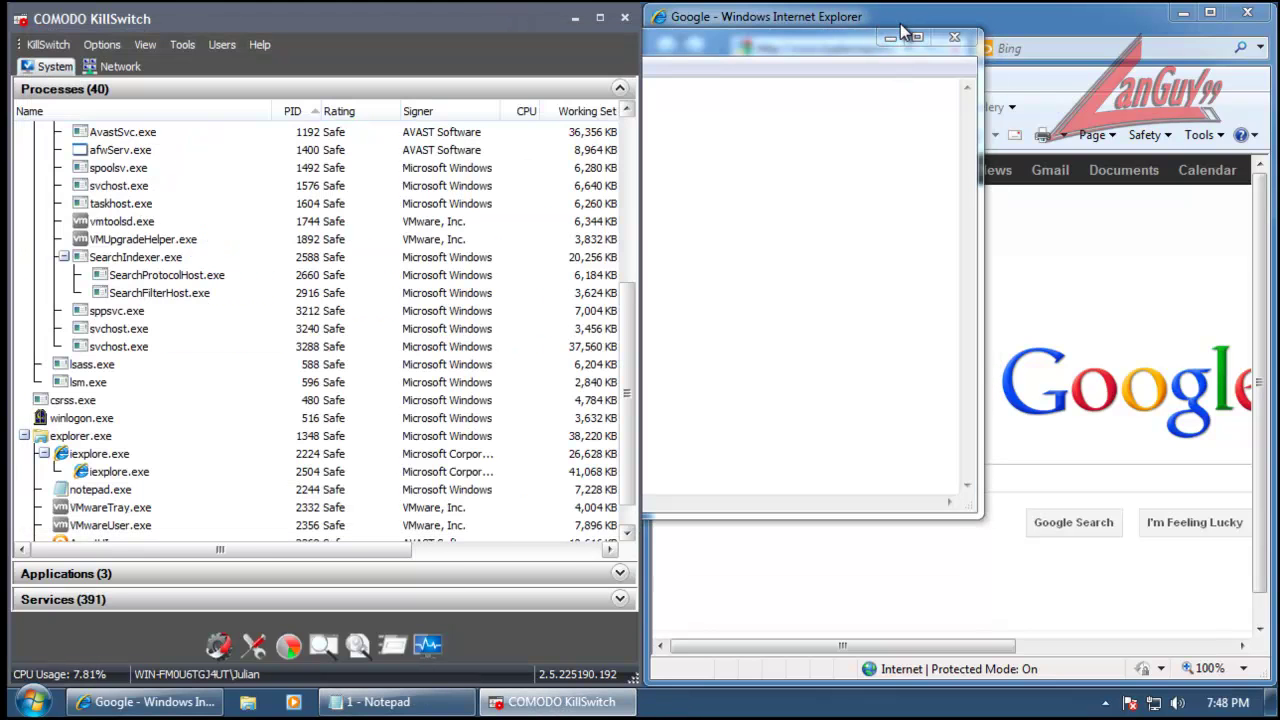
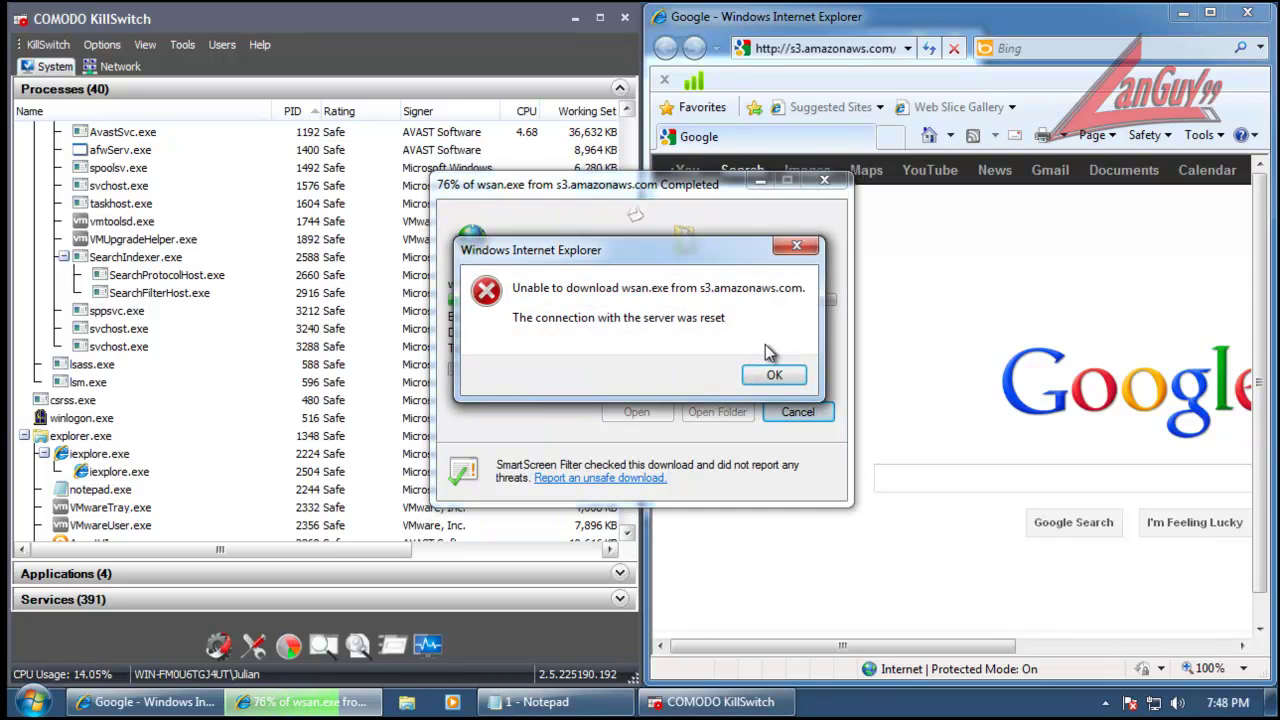
click(774, 374)
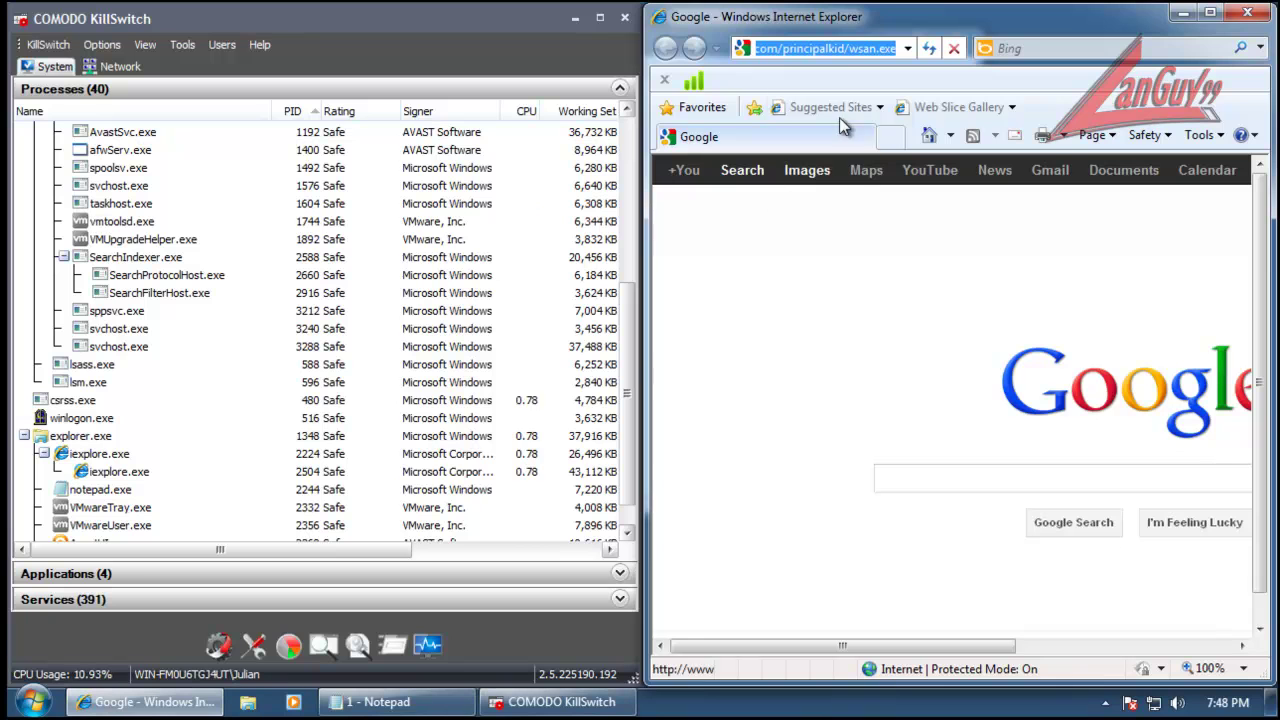
key(Return)
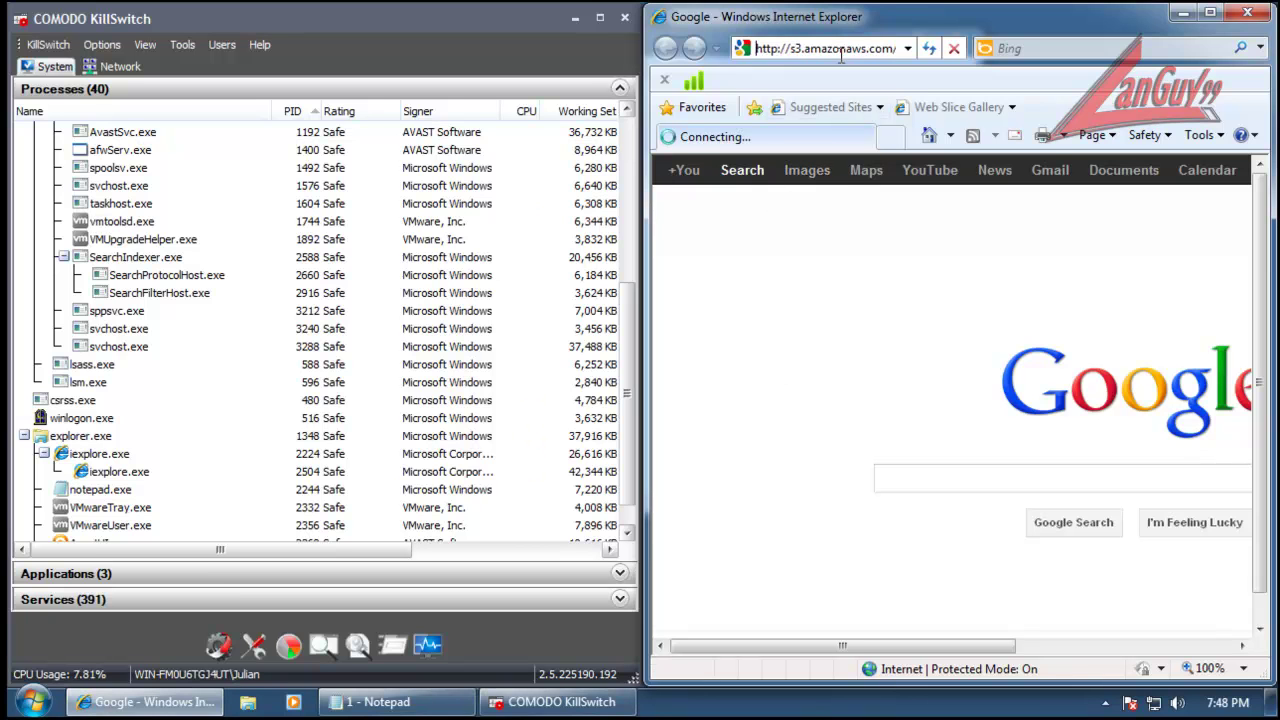
click(638, 370)
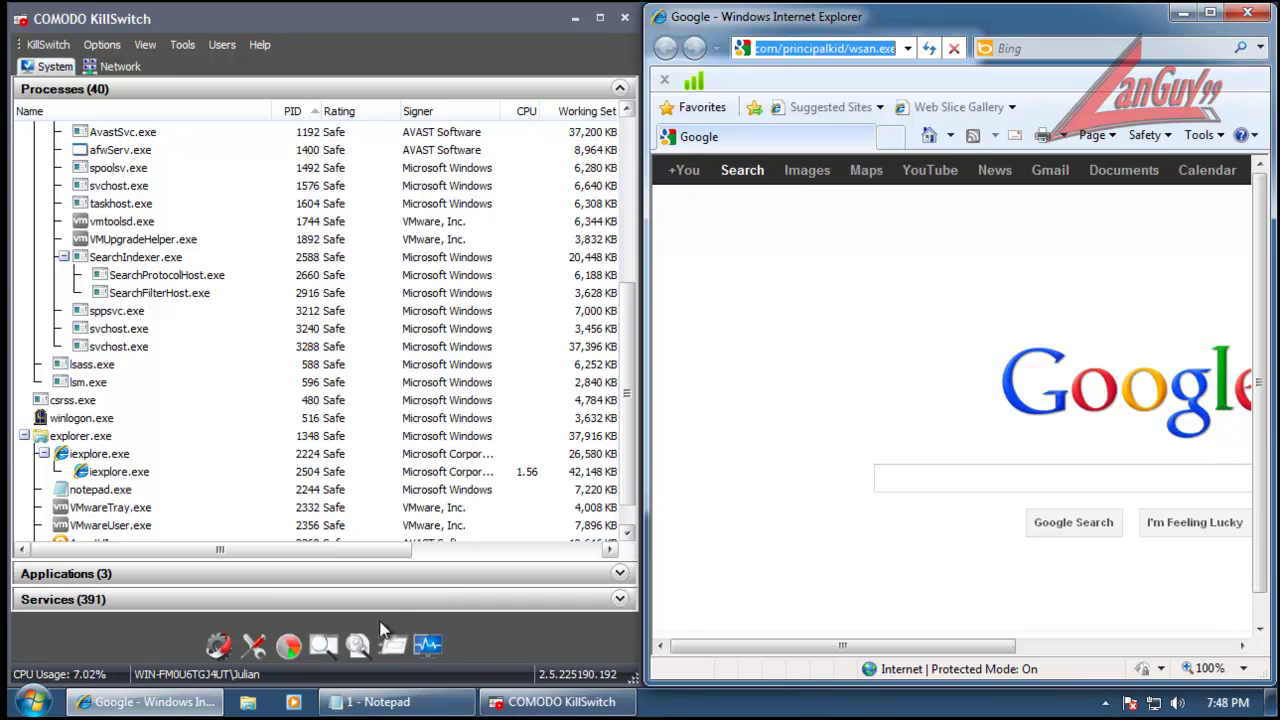
Step: Try to copy the principalkid/wb.exe address from the URL list in Notepad
click(380, 702)
drag(390, 137, 12, 148)
drag(388, 137, 16, 135)
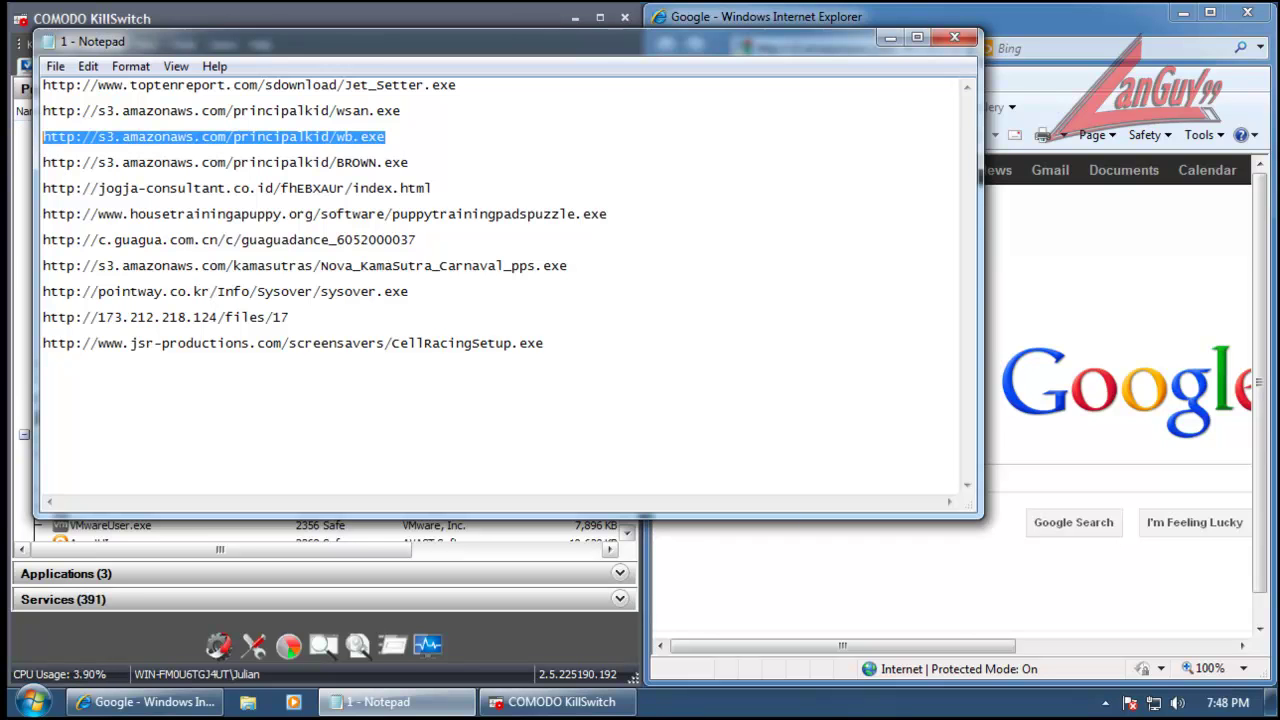
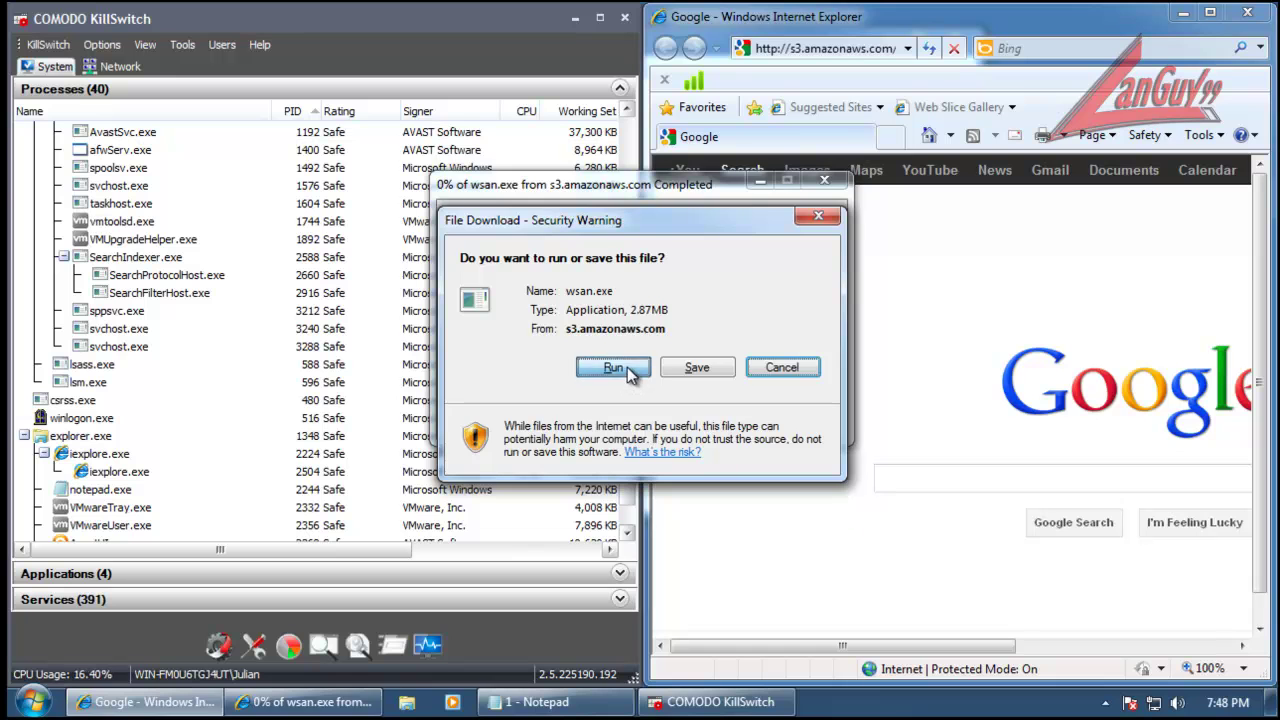
Step: Run wsan.exe despite its unknown publisher, close the crashed program and dismiss the avast! analysis notices
click(612, 367)
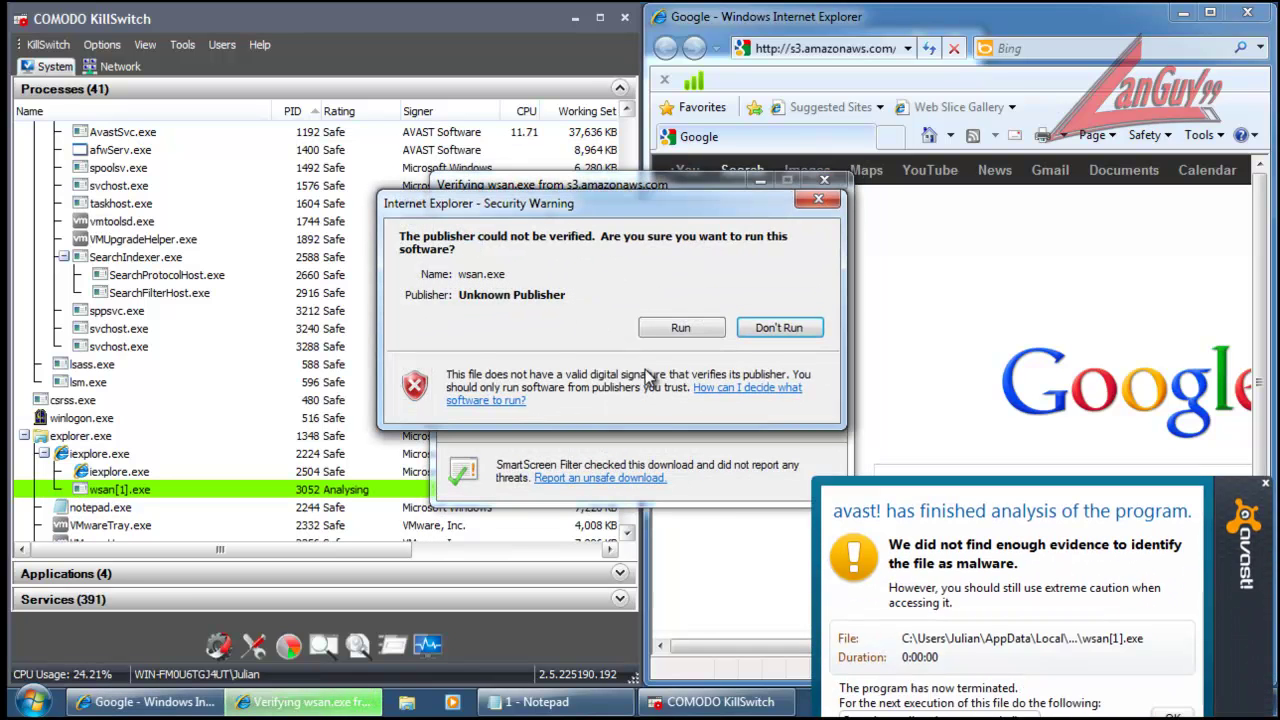
click(700, 330)
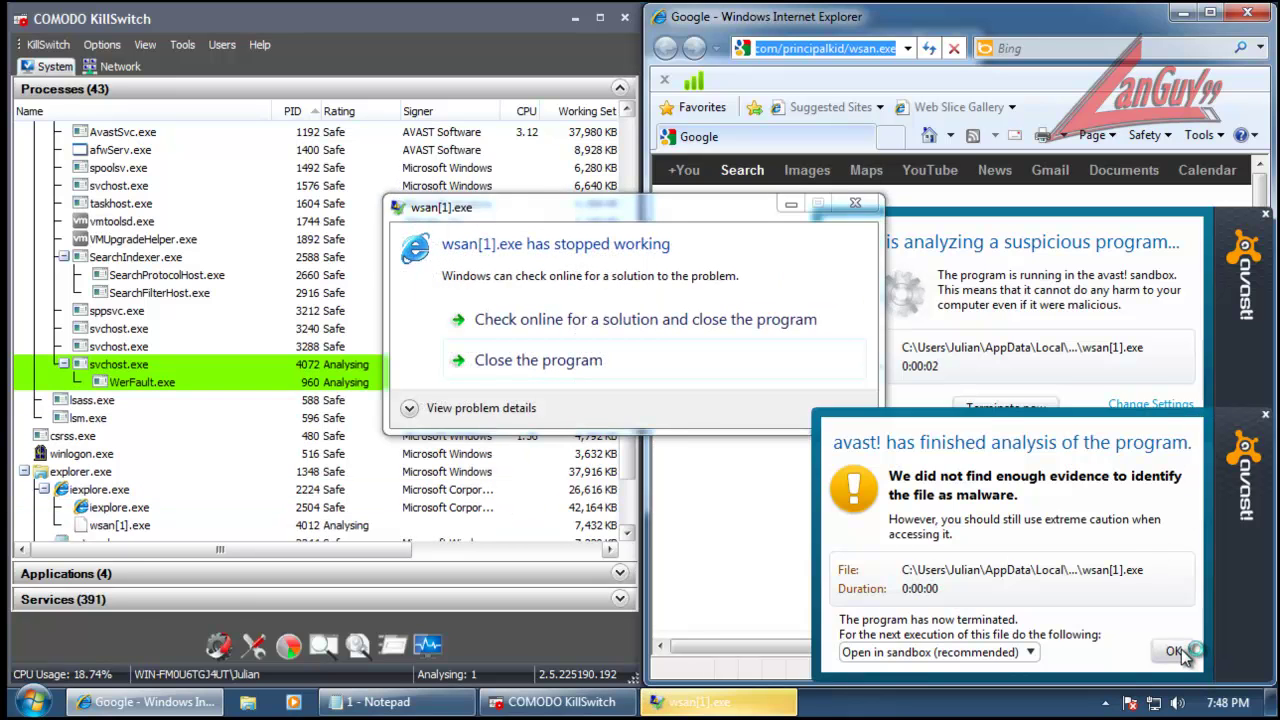
click(1176, 651)
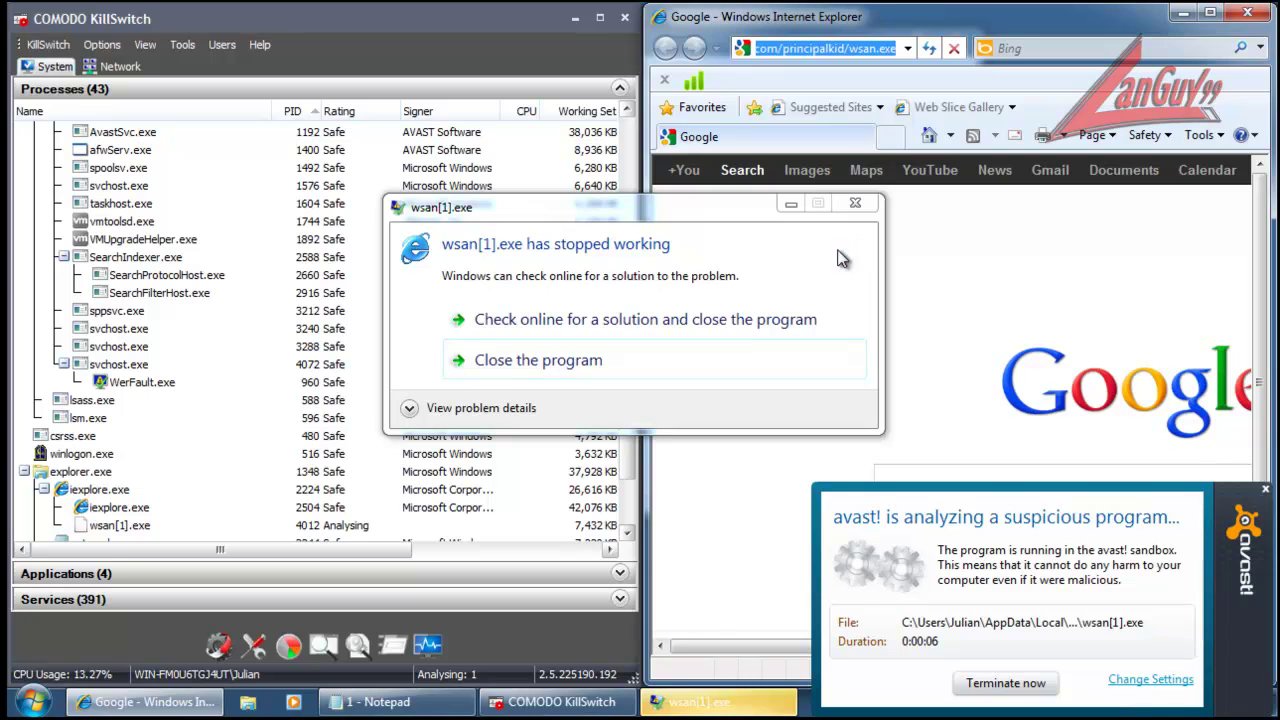
click(575, 361)
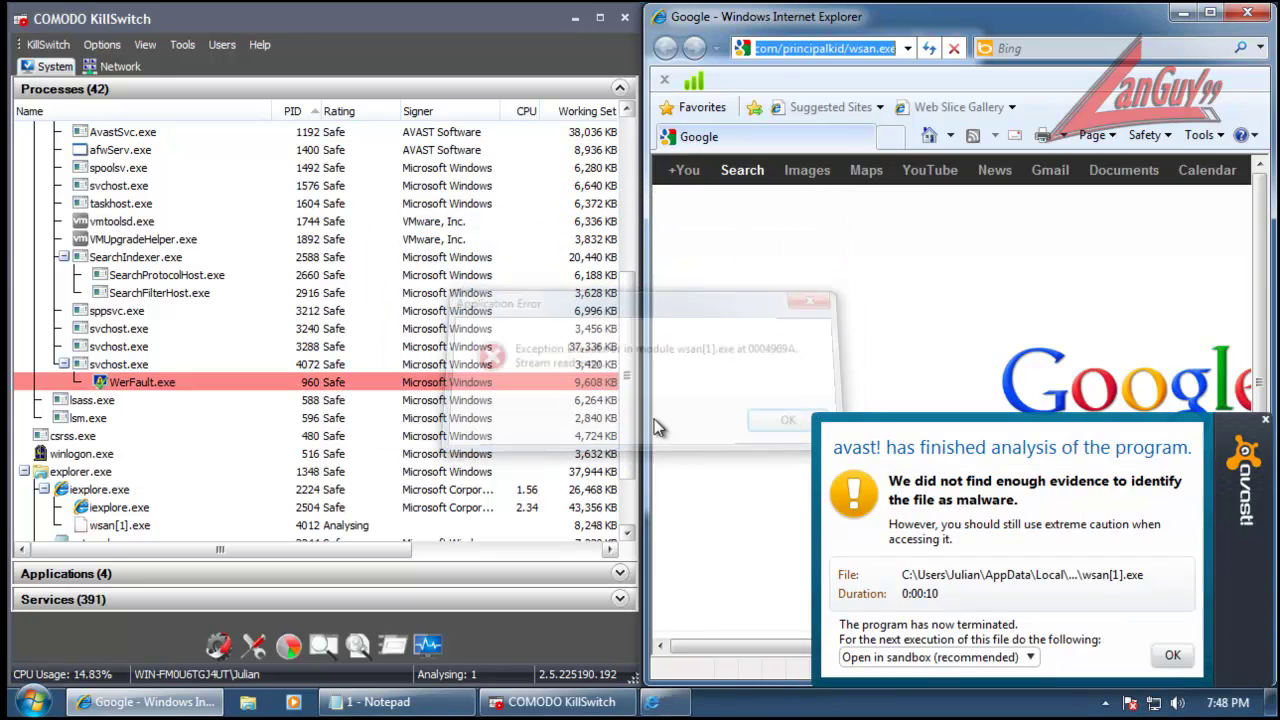
click(1170, 658)
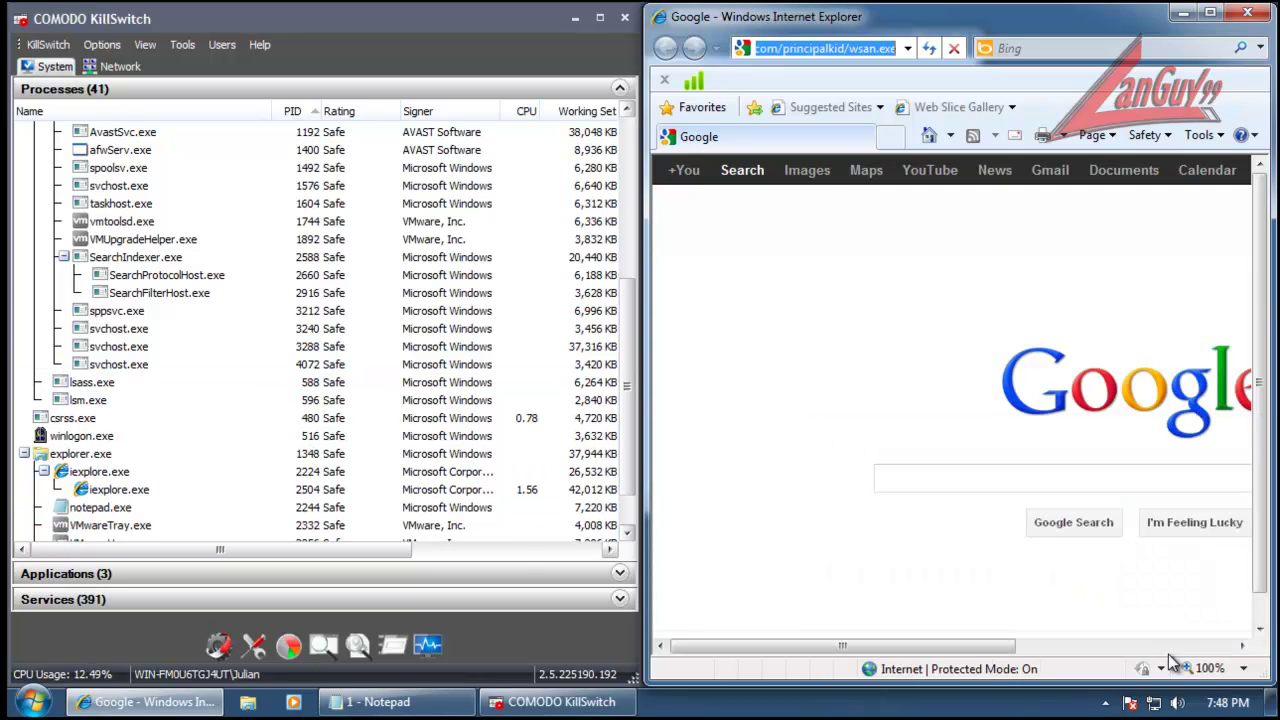
Step: Review the ratings of all running processes in KillSwitch
click(272, 440)
scroll(272, 437, down, 1)
scroll(272, 437, up, 7)
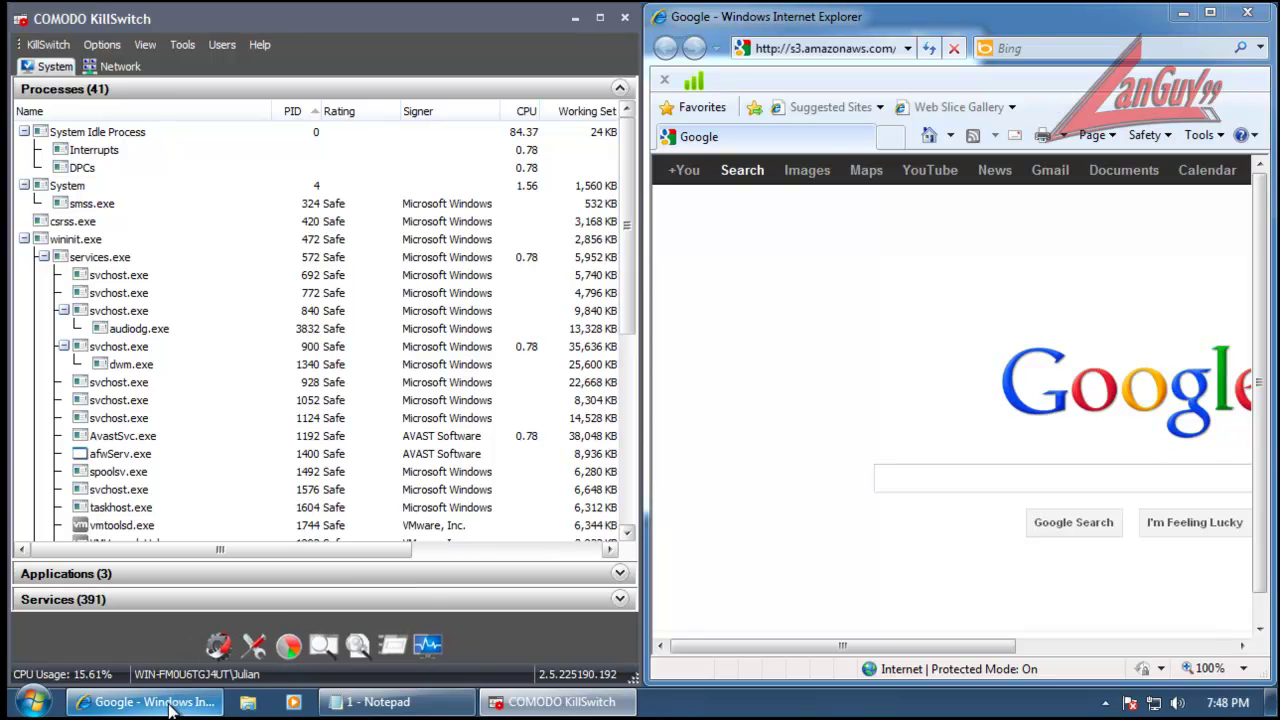
scroll(633, 324, down, 1)
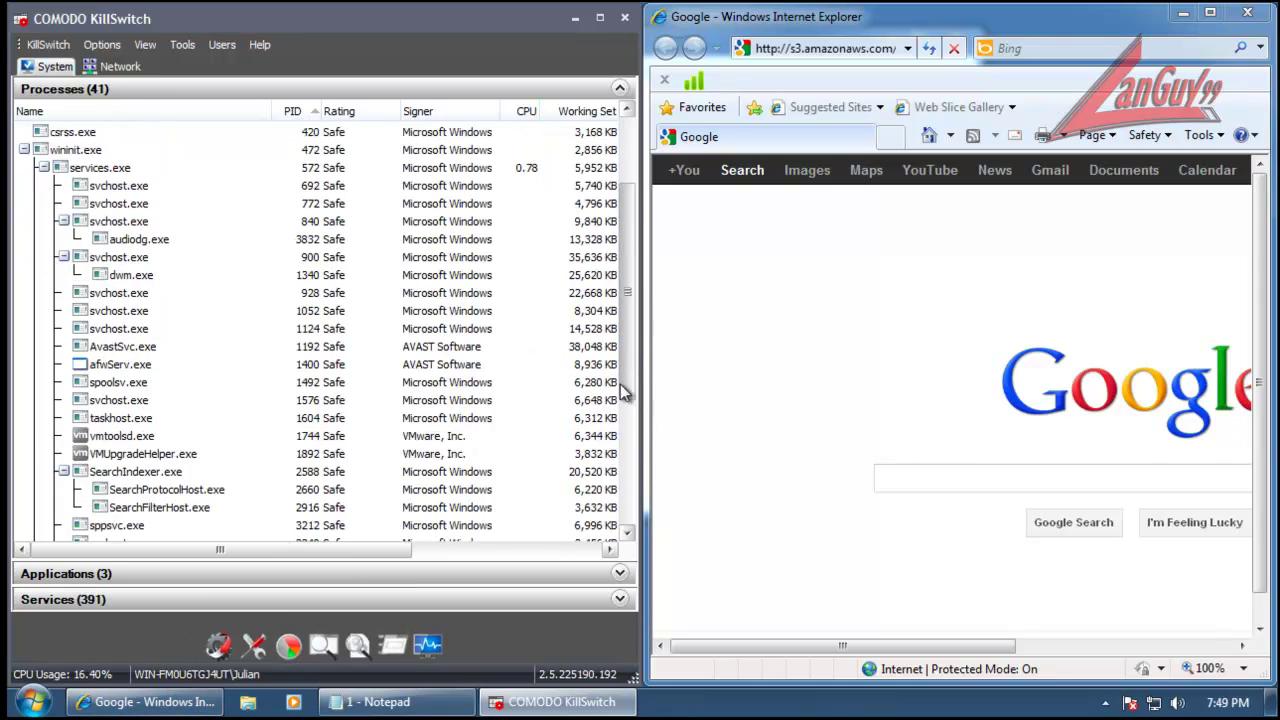
Step: Copy the principalkid/BROWN.exe address from the Notepad list, open it in Internet Explorer and run the file
click(150, 701)
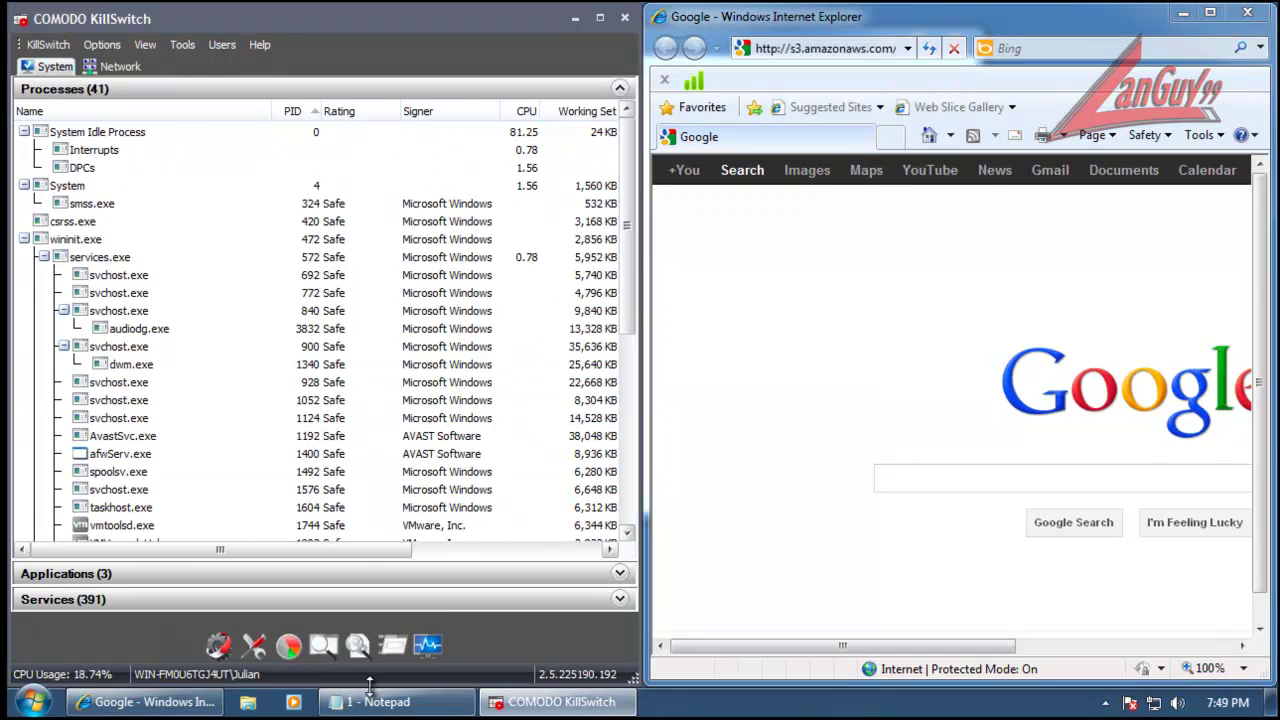
click(378, 701)
drag(424, 165, 34, 157)
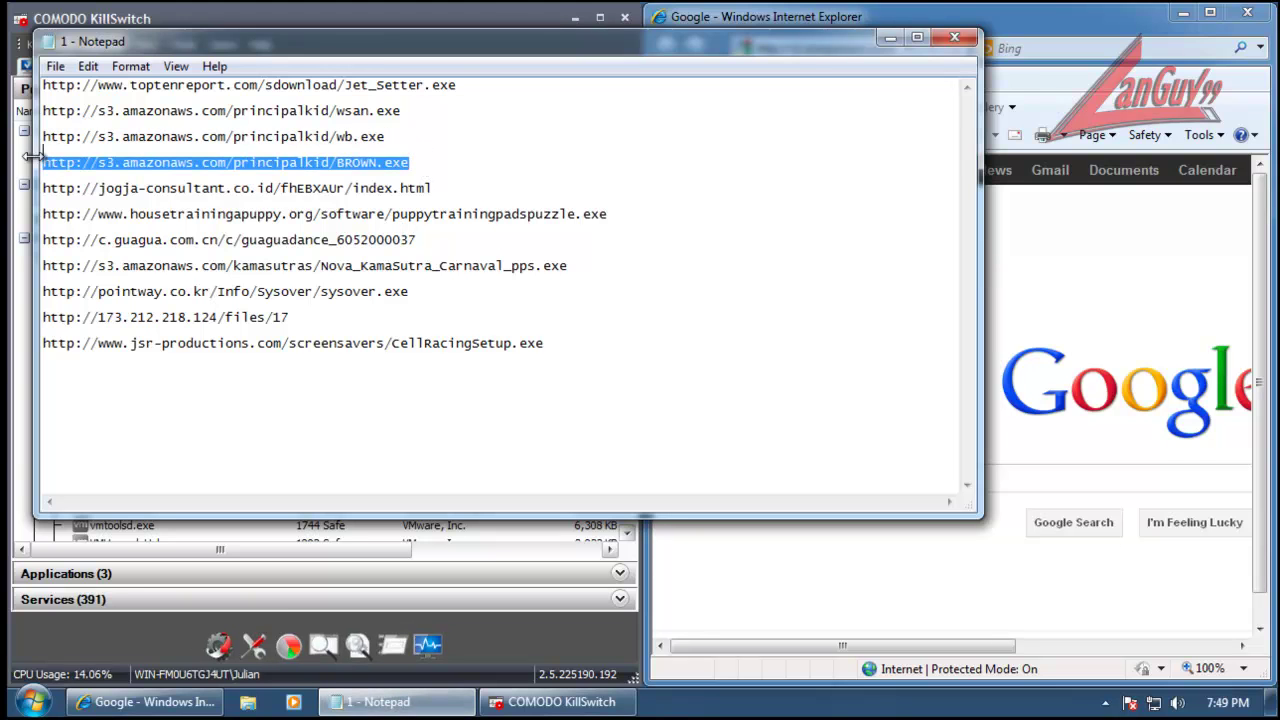
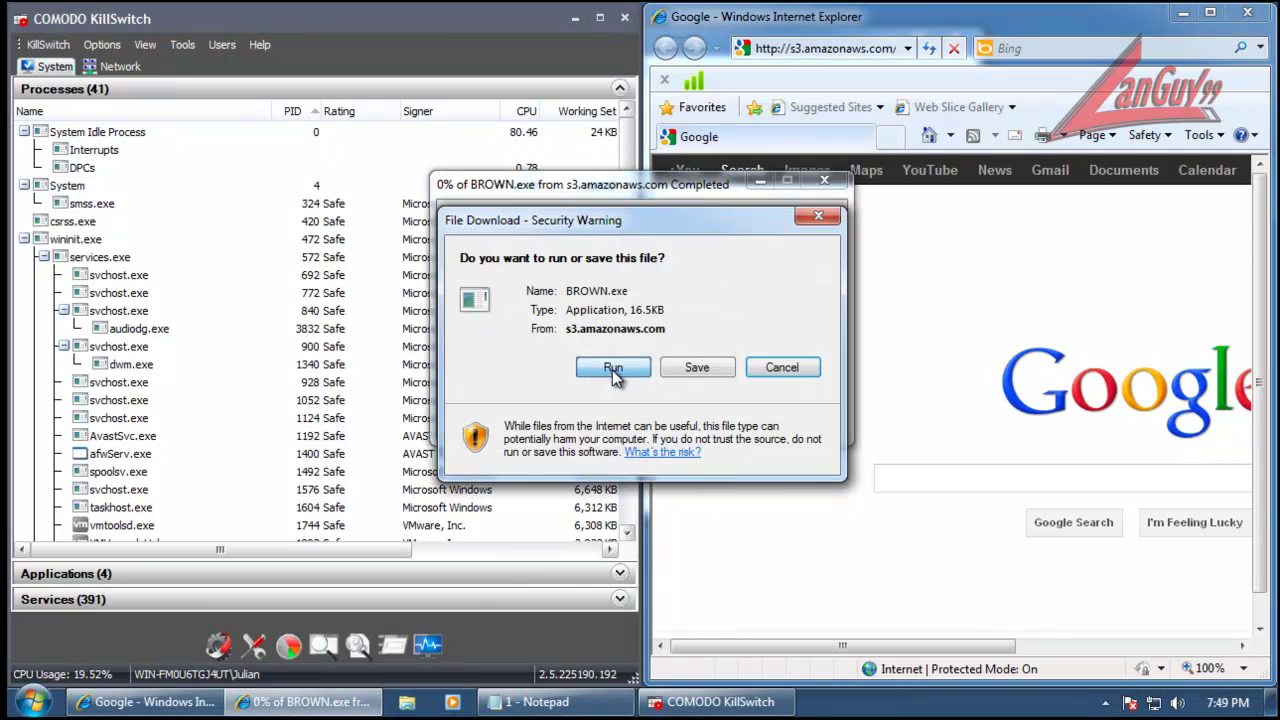
click(613, 368)
click(733, 366)
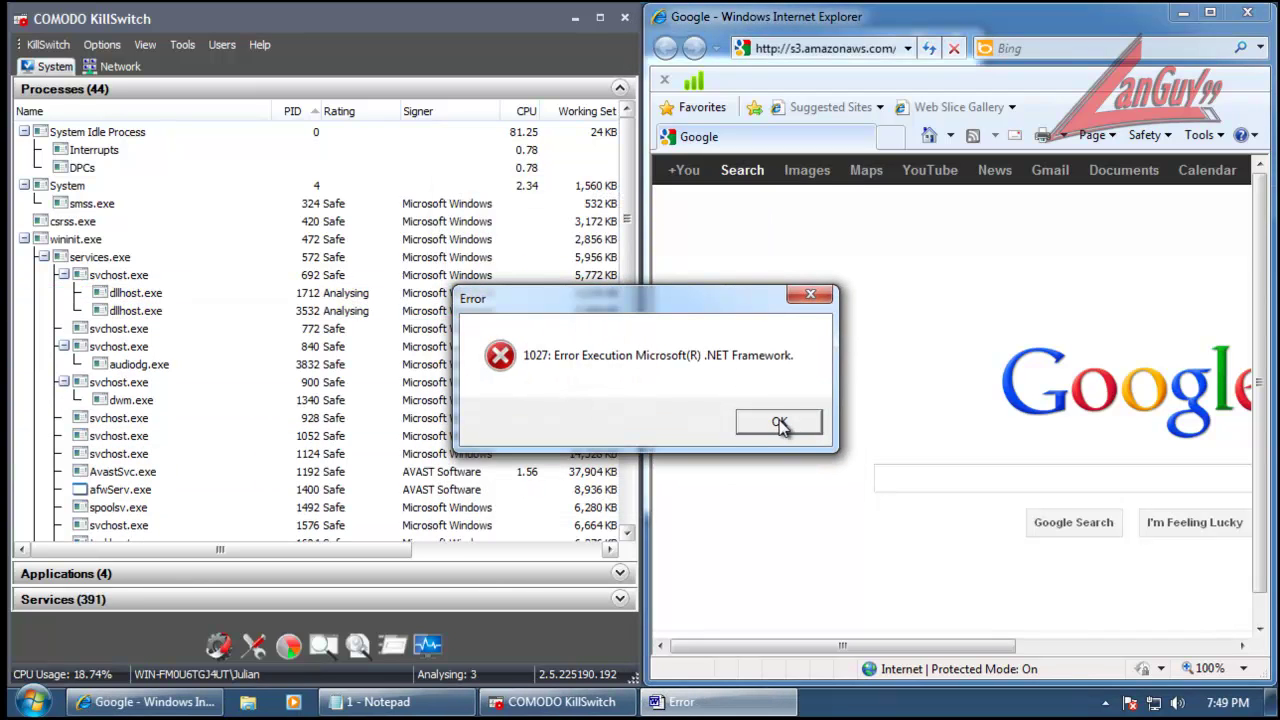
Step: Dismiss the .NET Framework error and the User Account Control restart notice, checking the end of the KillSwitch process list
click(779, 424)
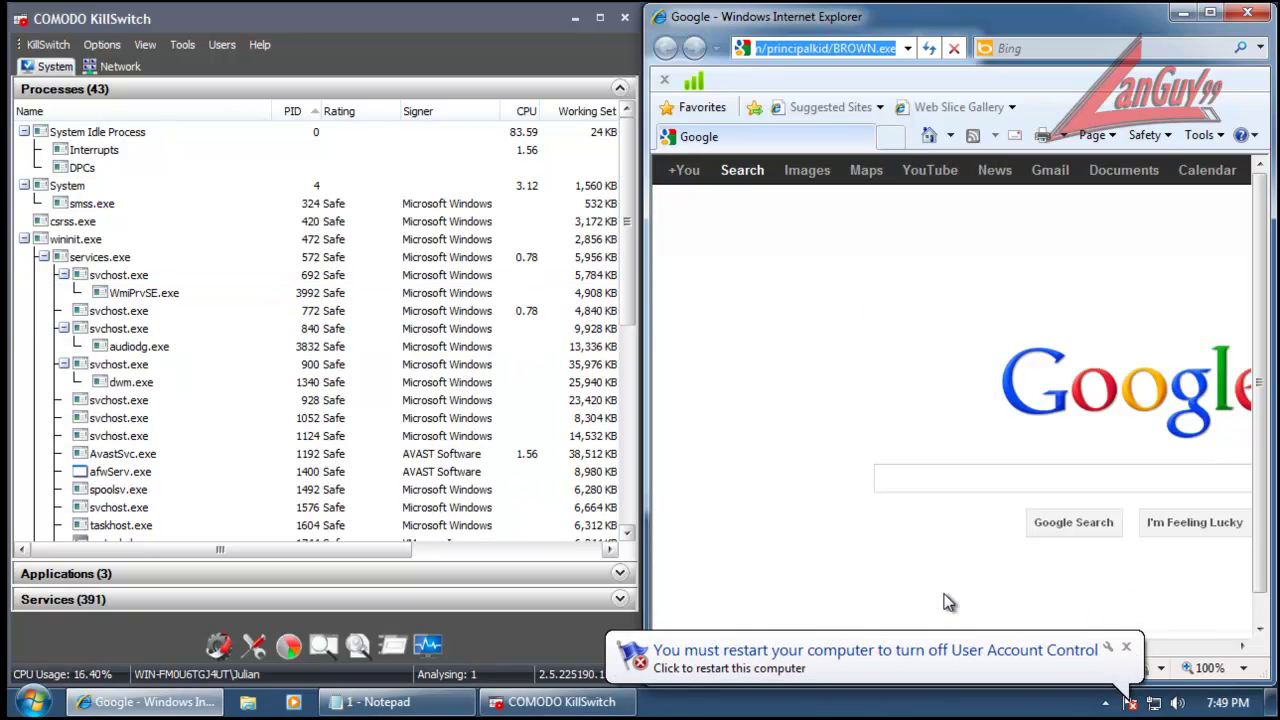
click(624, 528)
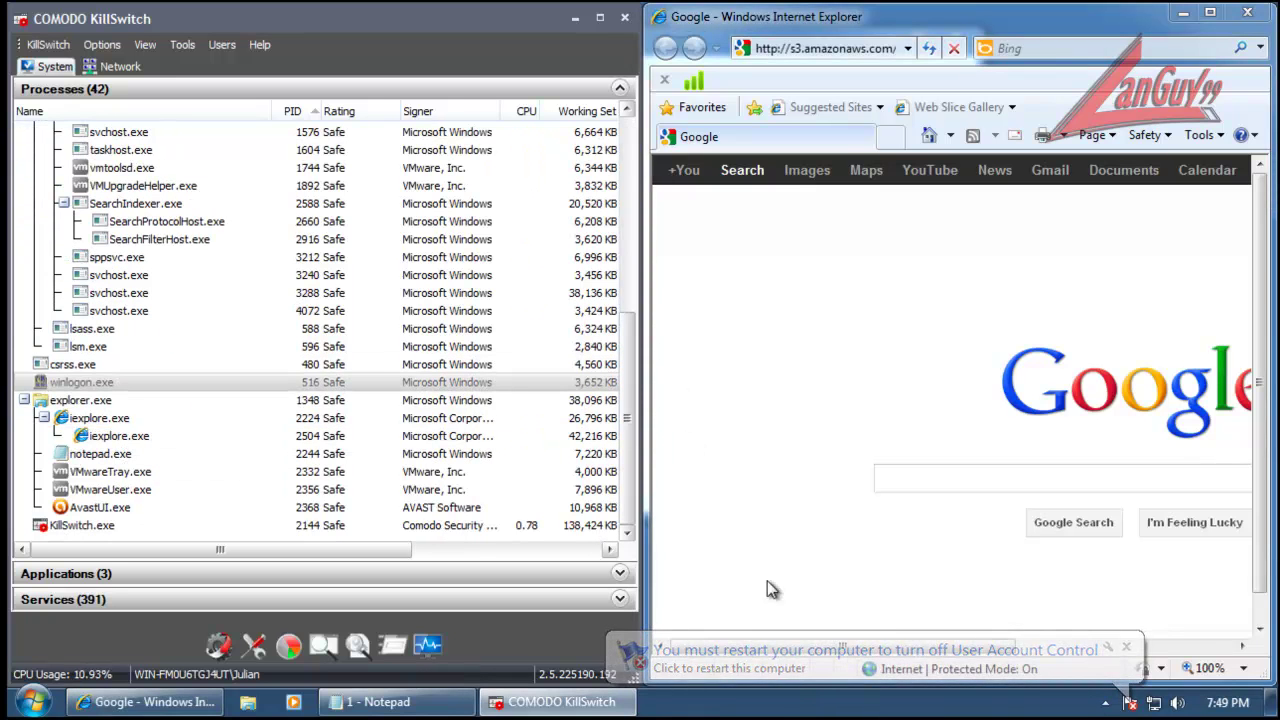
click(1126, 649)
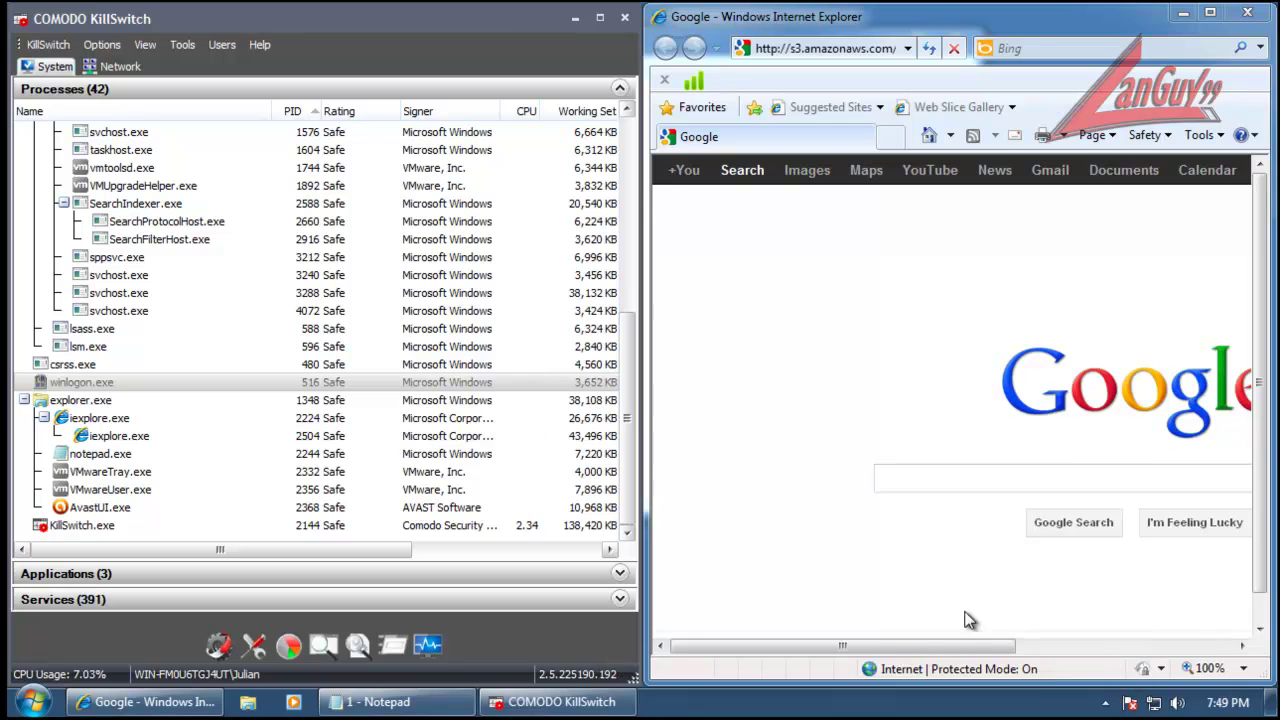
Step: Search Google for .net, open the Microsoft .NET Downloads result and bring the .NET Framework 4 install option into view
click(929, 137)
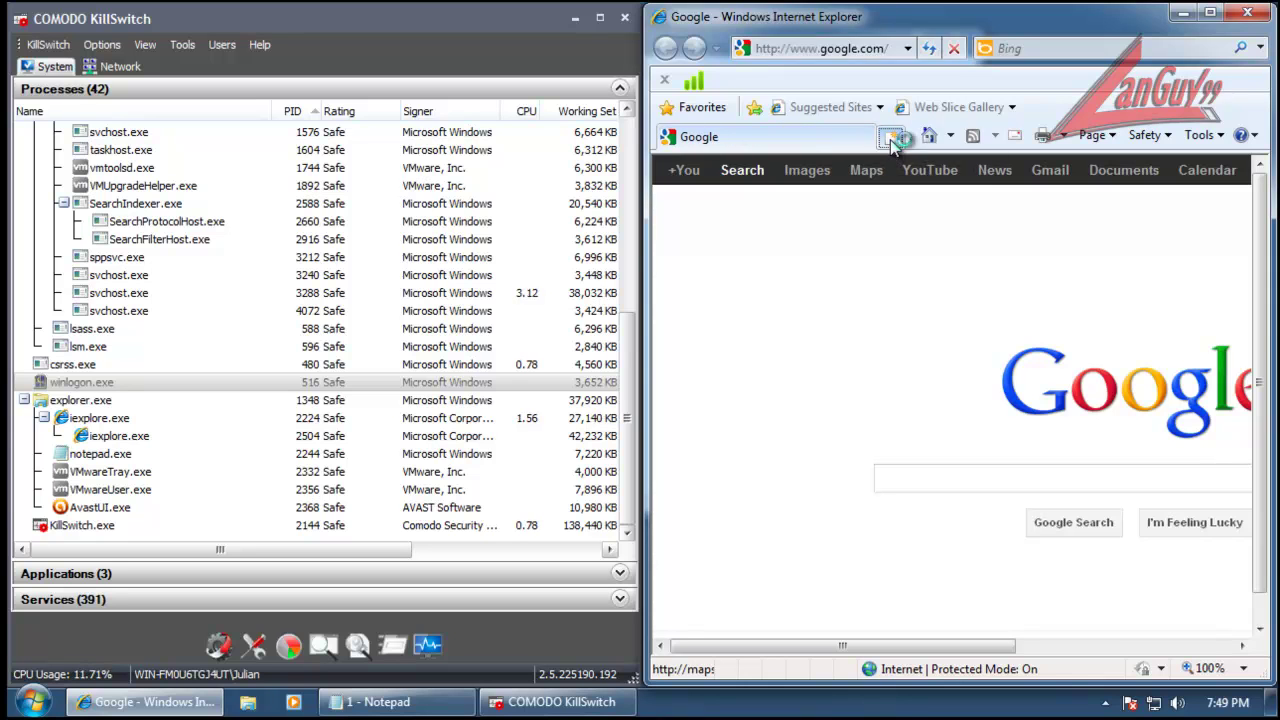
click(1097, 471)
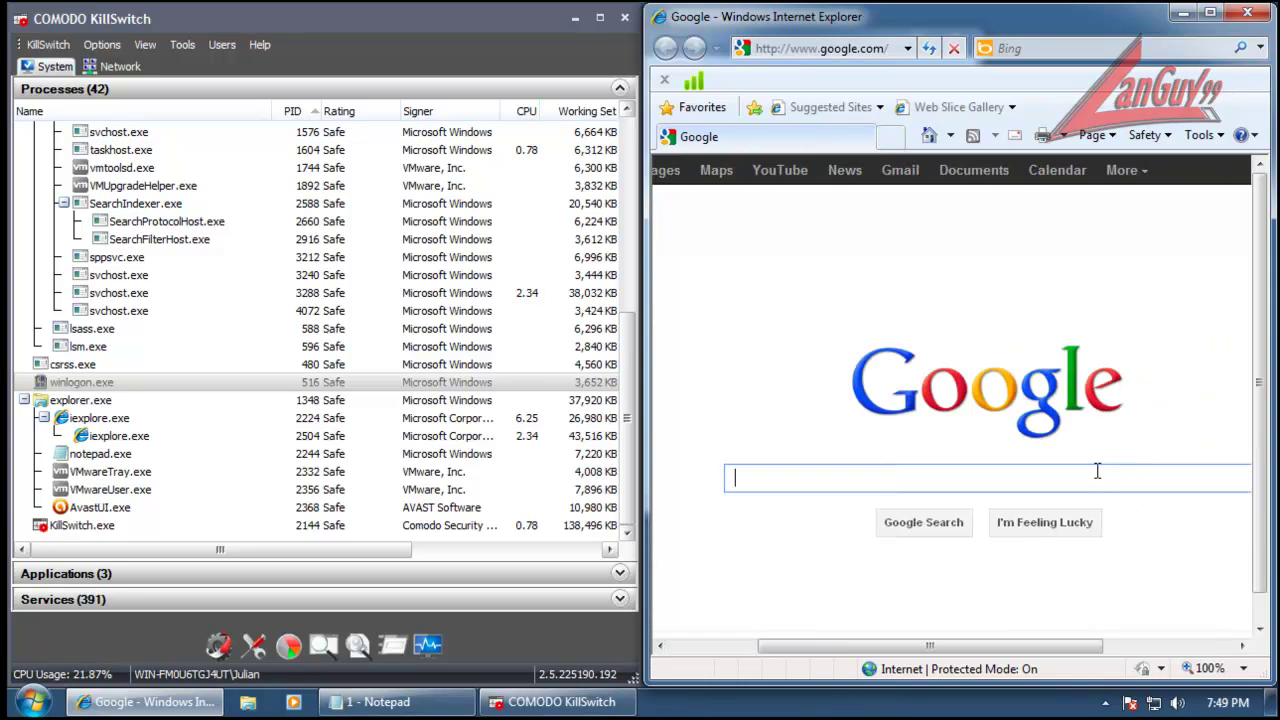
text(.net)
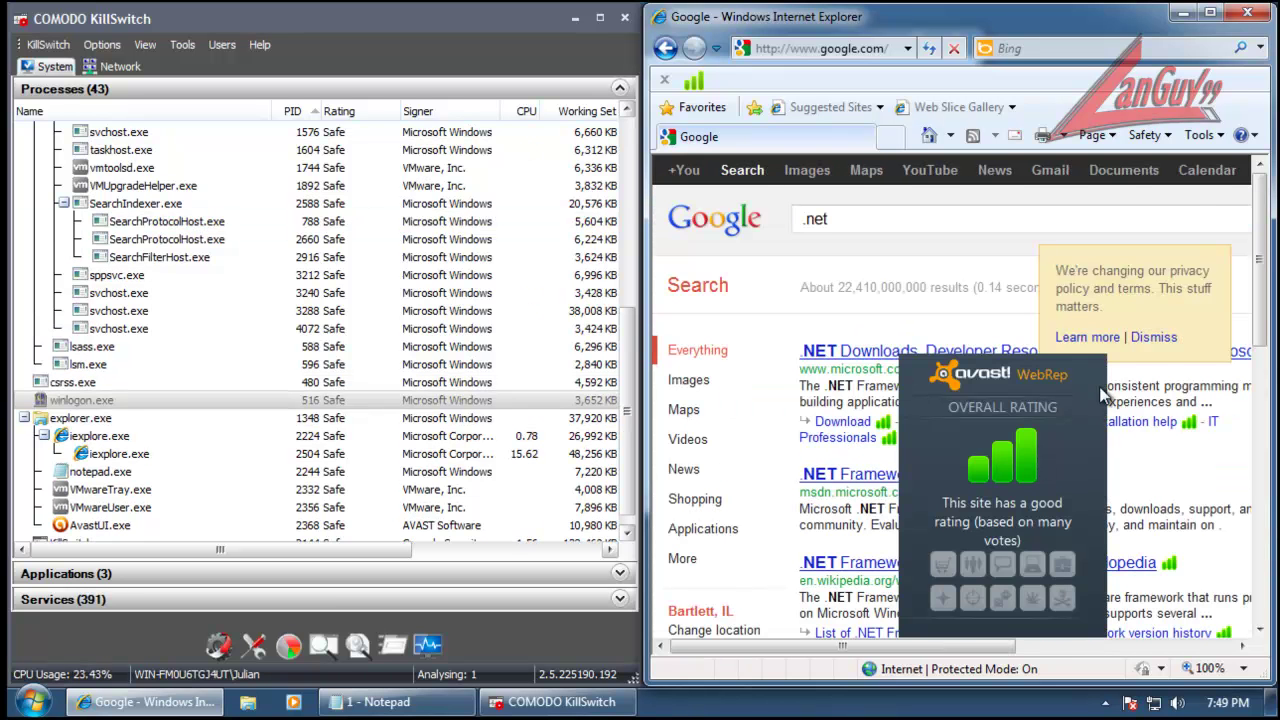
scroll(1160, 465, down, 5)
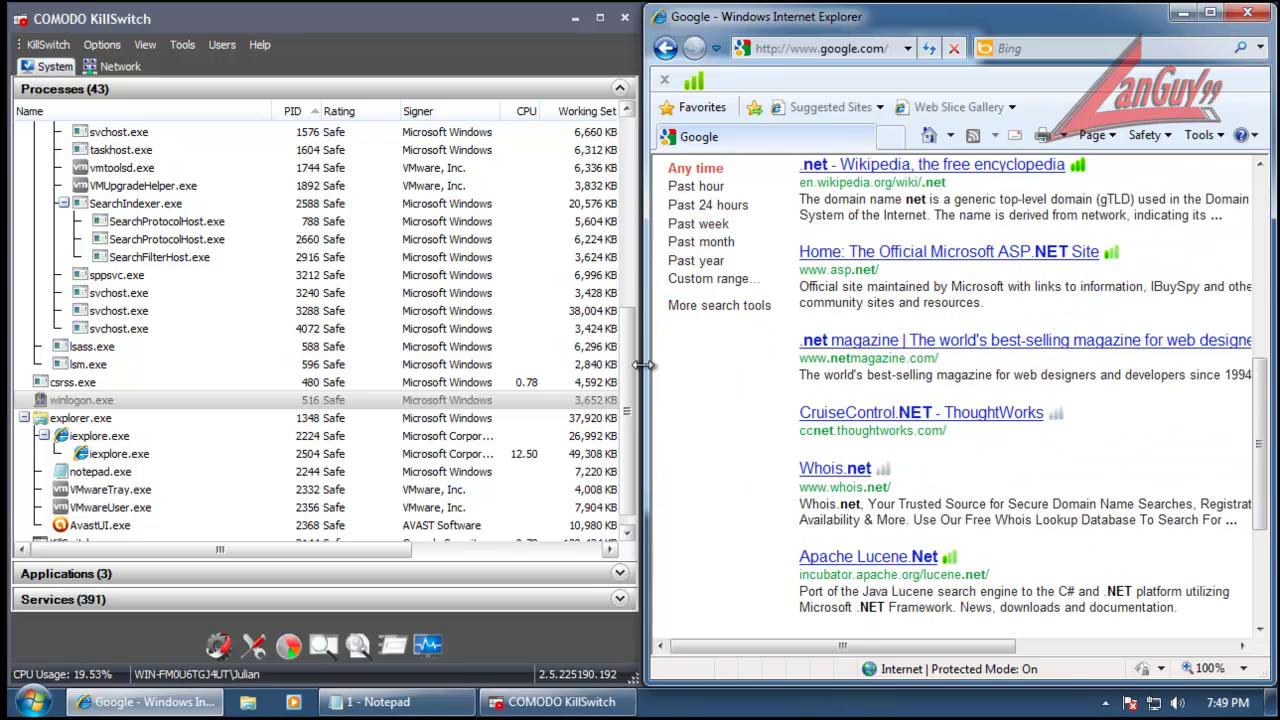
drag(632, 400, 628, 456)
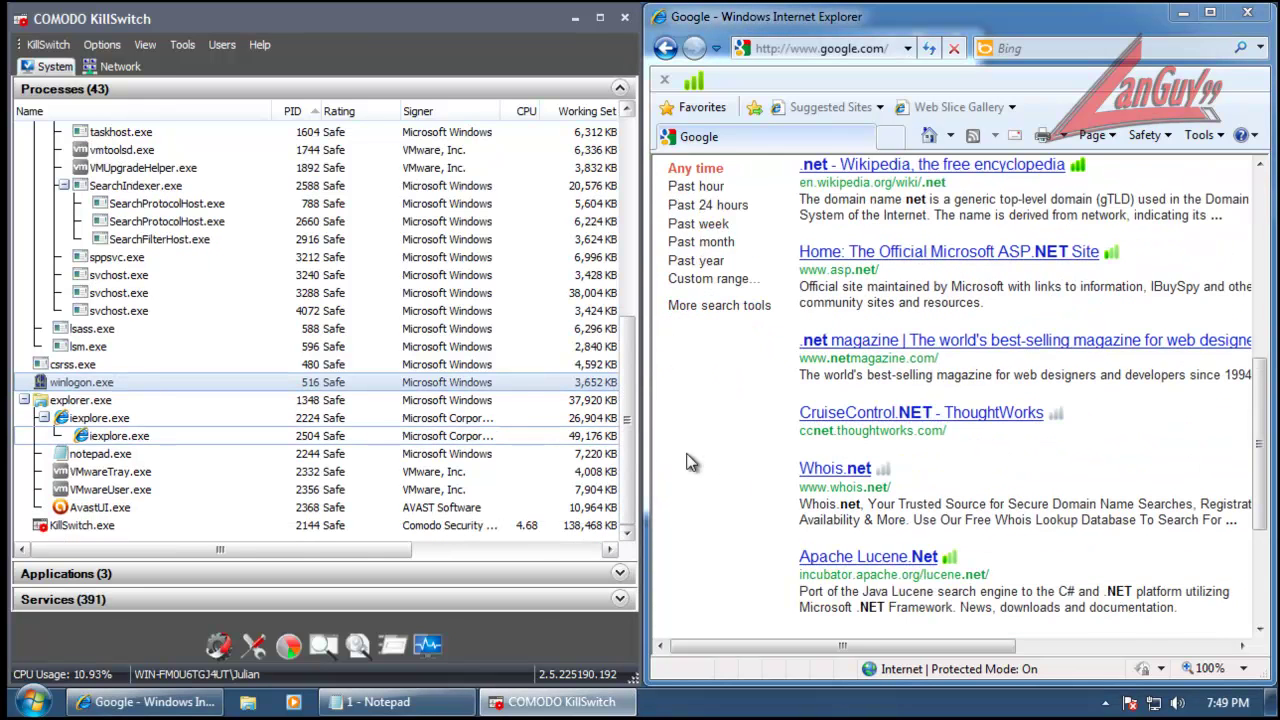
click(1003, 429)
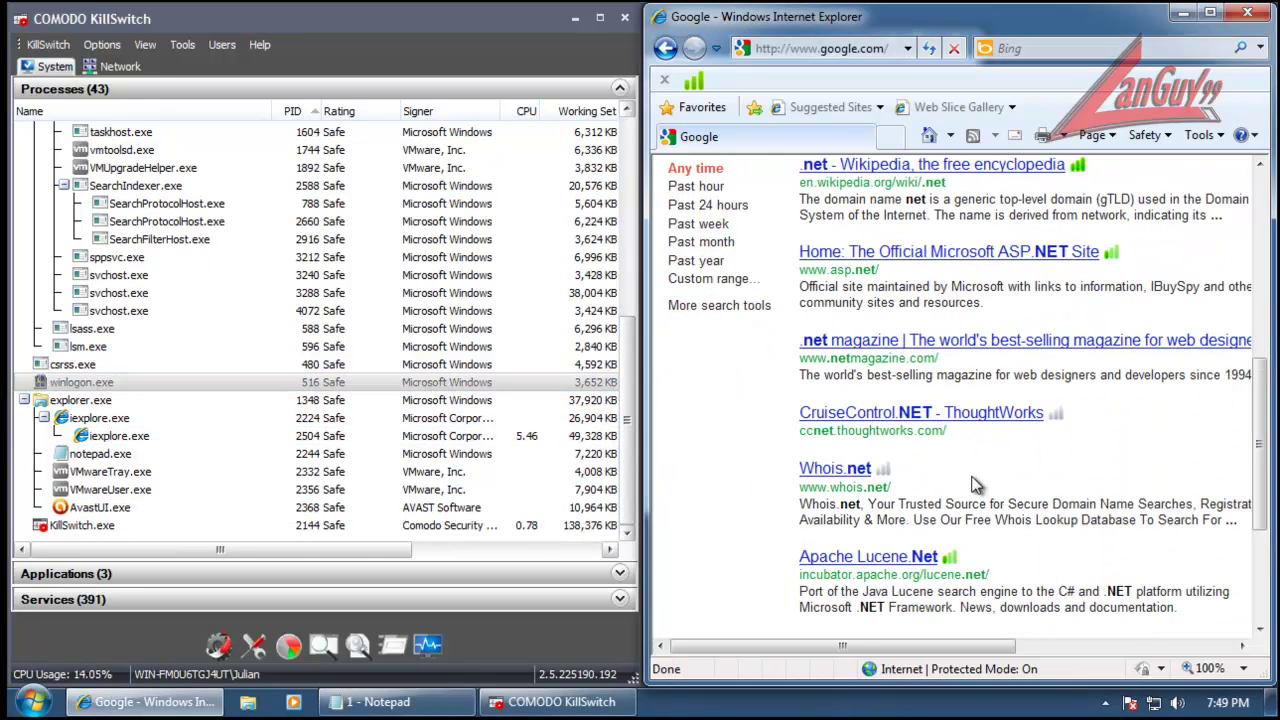
scroll(1003, 429, up, 1)
scroll(1008, 335, up, 4)
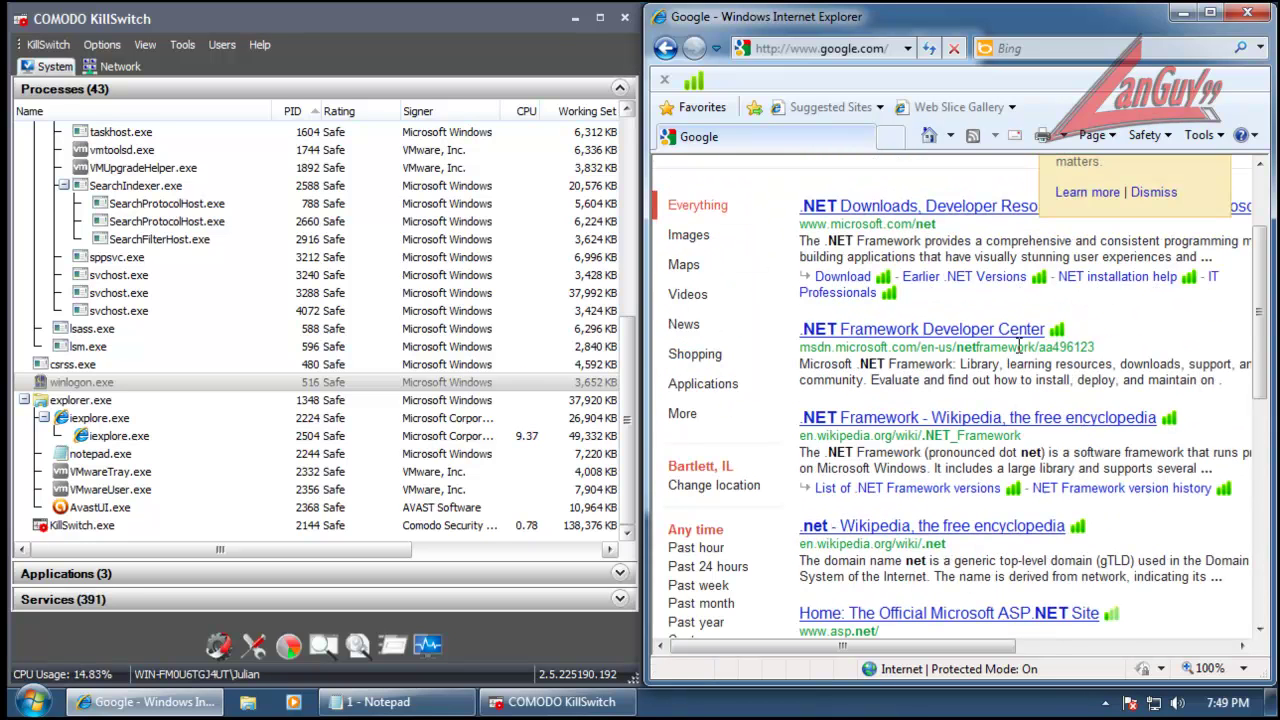
click(970, 212)
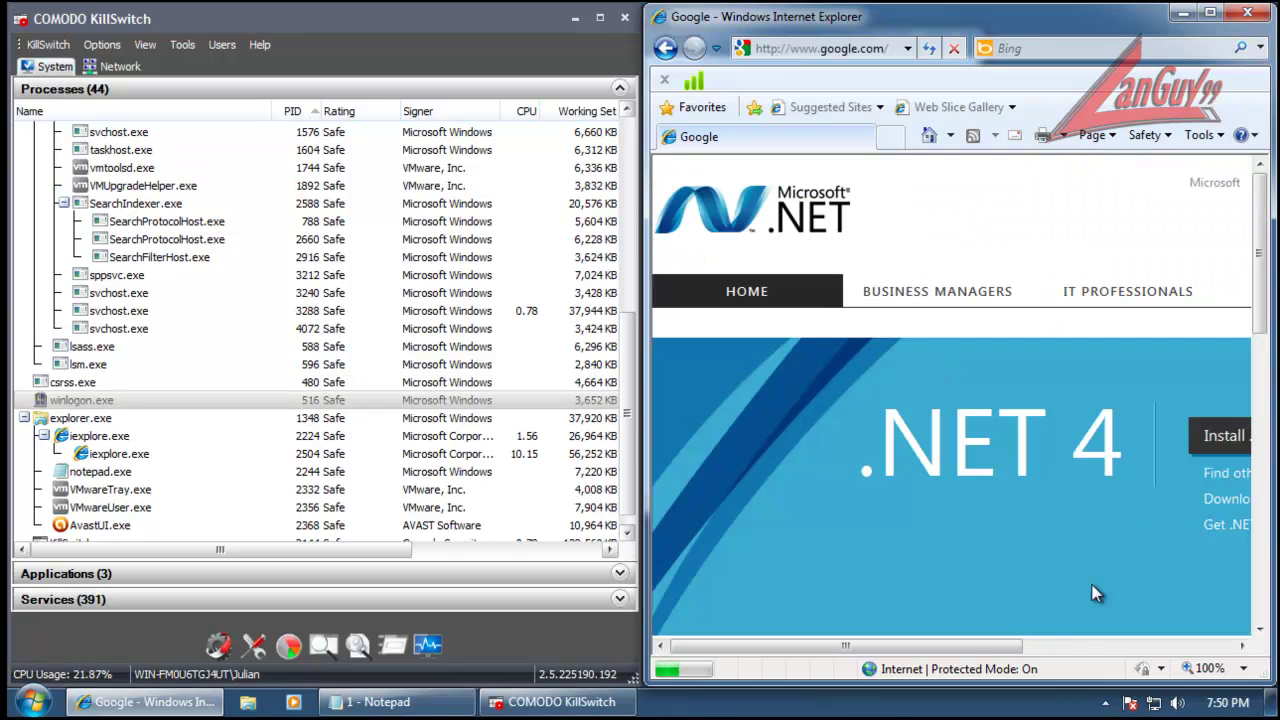
drag(951, 647, 1071, 658)
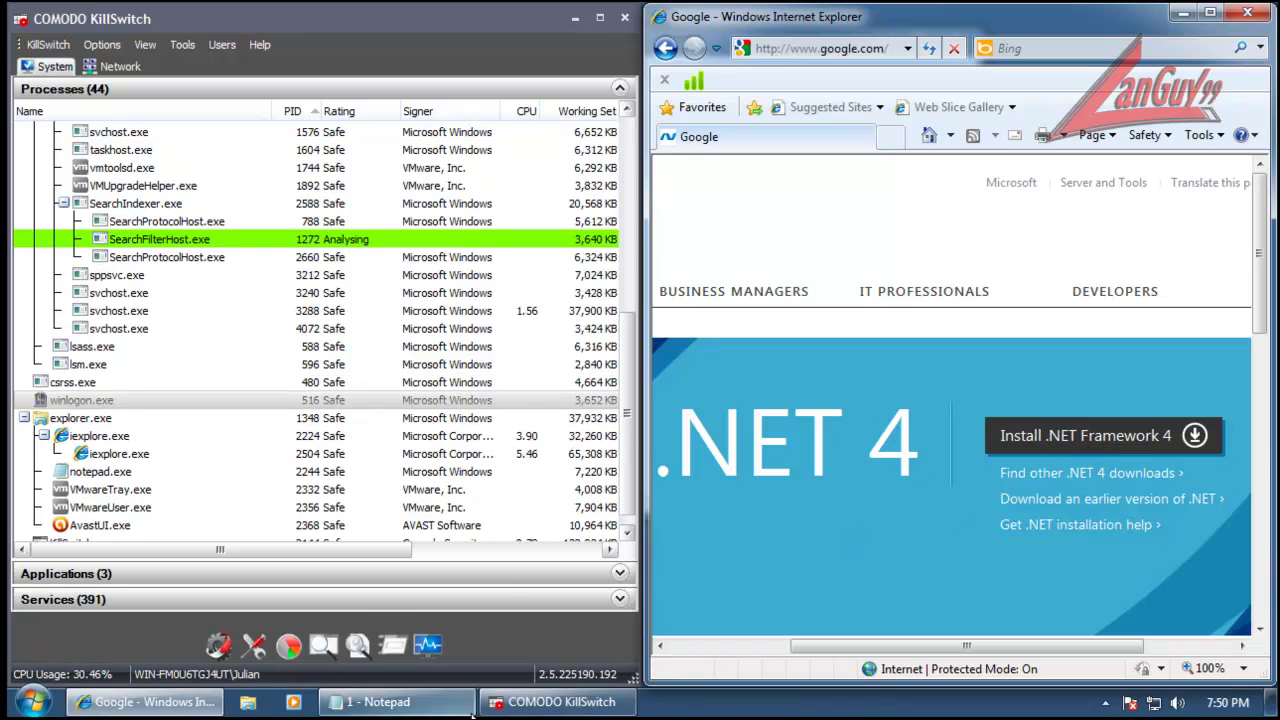
Step: Copy the jogja-consultant.co.id/fhEBXAUr/index.html address from the Notepad list and try to open it in Internet Explorer
click(375, 701)
click(457, 193)
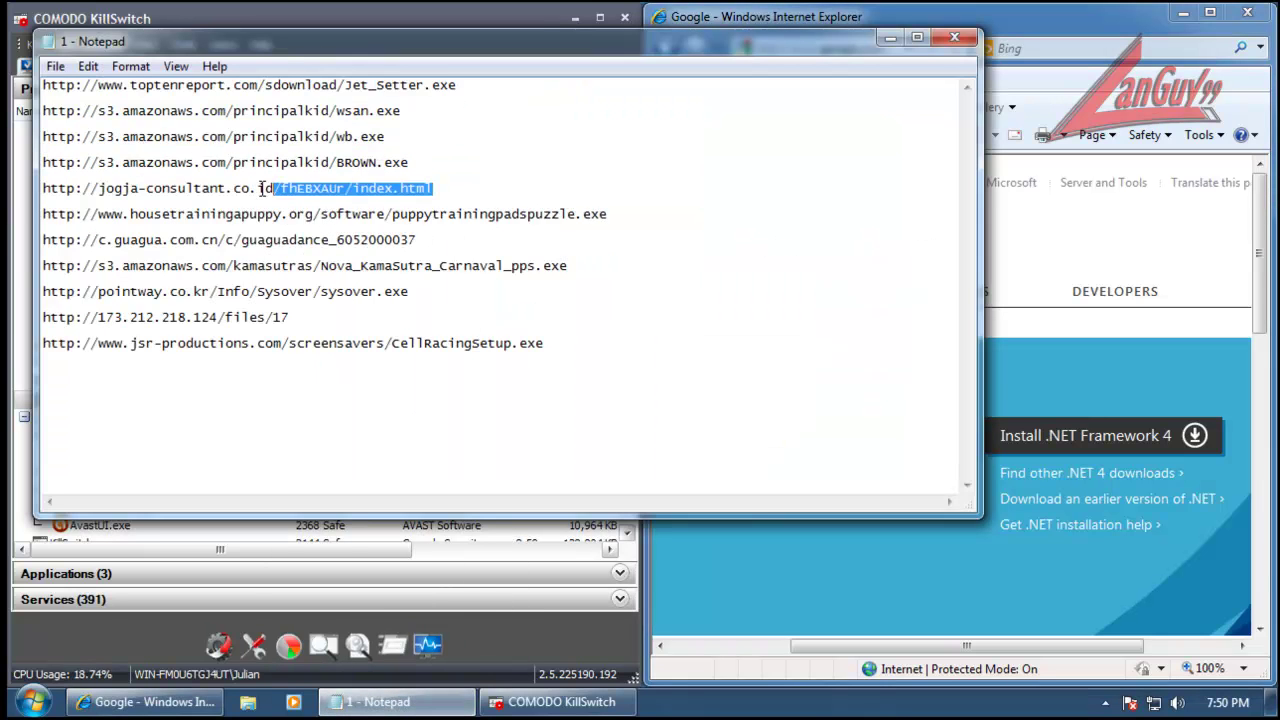
drag(447, 193, 10, 188)
key(ctrl+c)
click(494, 20)
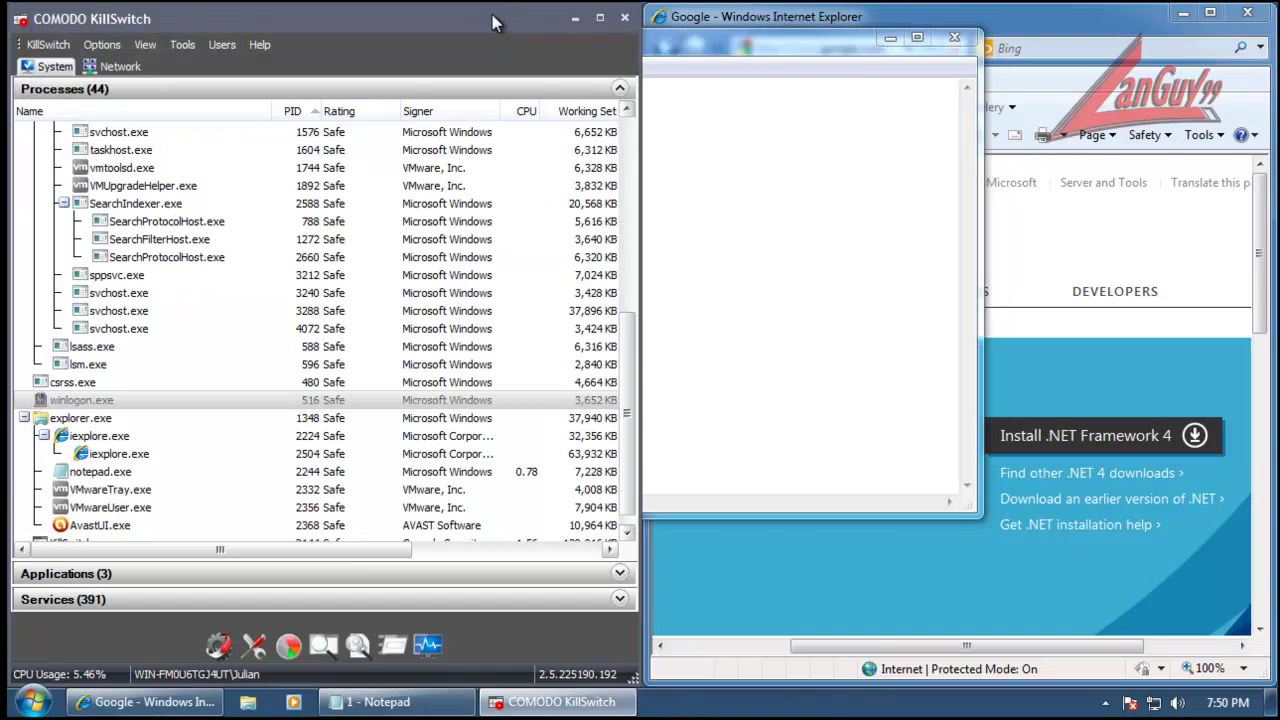
click(790, 17)
click(797, 48)
key(ctrl+v)
key(Return)
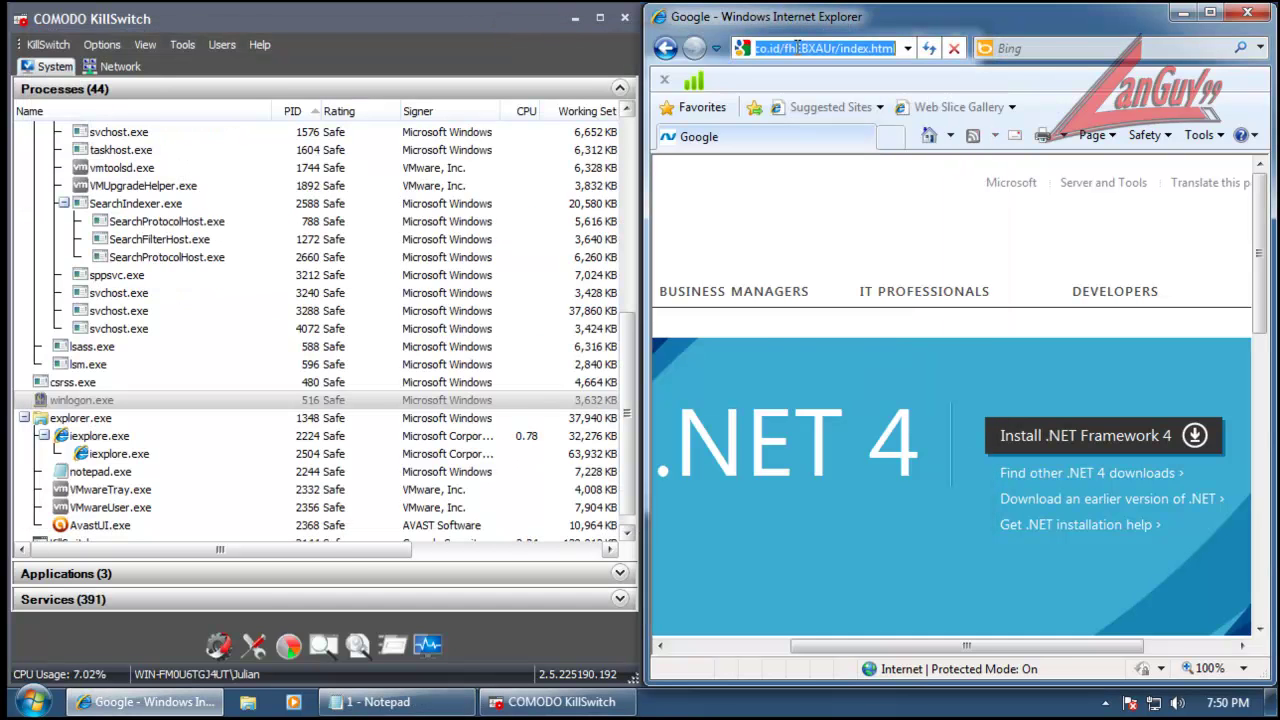
Step: Restart Internet Explorer, place its window beside KillSwitch and load the jogja-consultant.co.id/fhEBXAUr/index.html address
click(1247, 12)
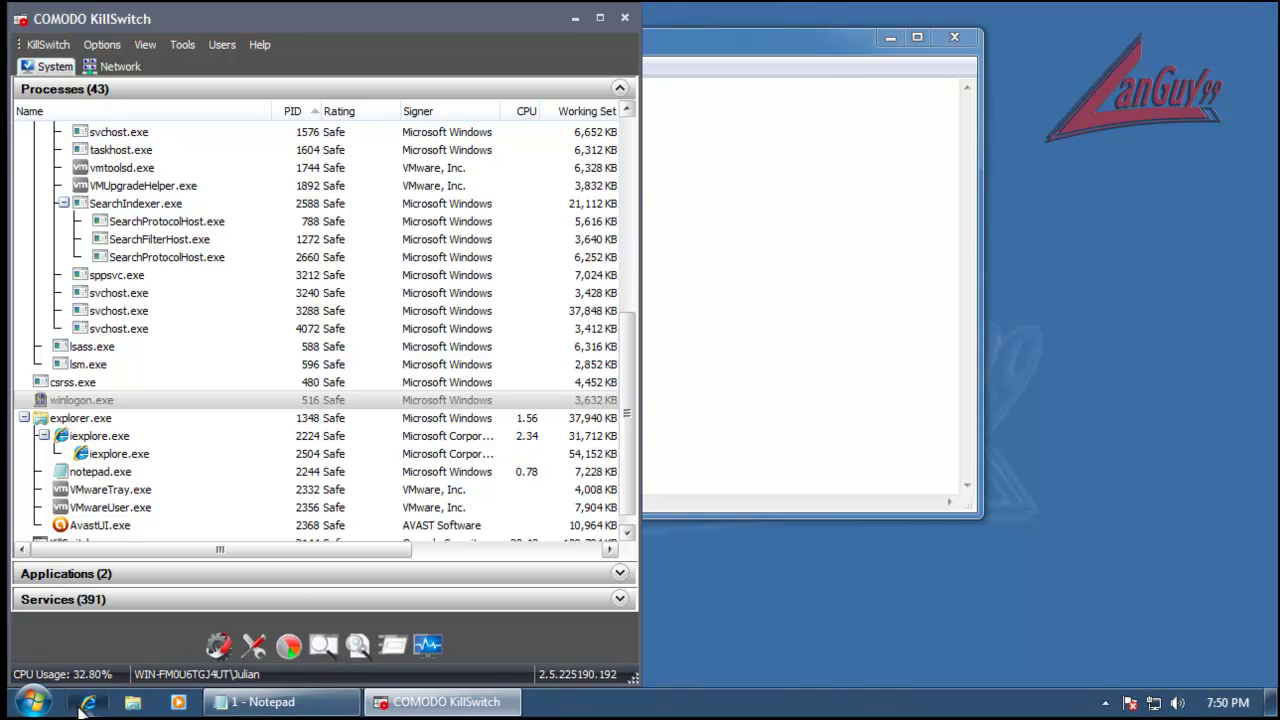
click(88, 703)
drag(456, 59, 1279, 131)
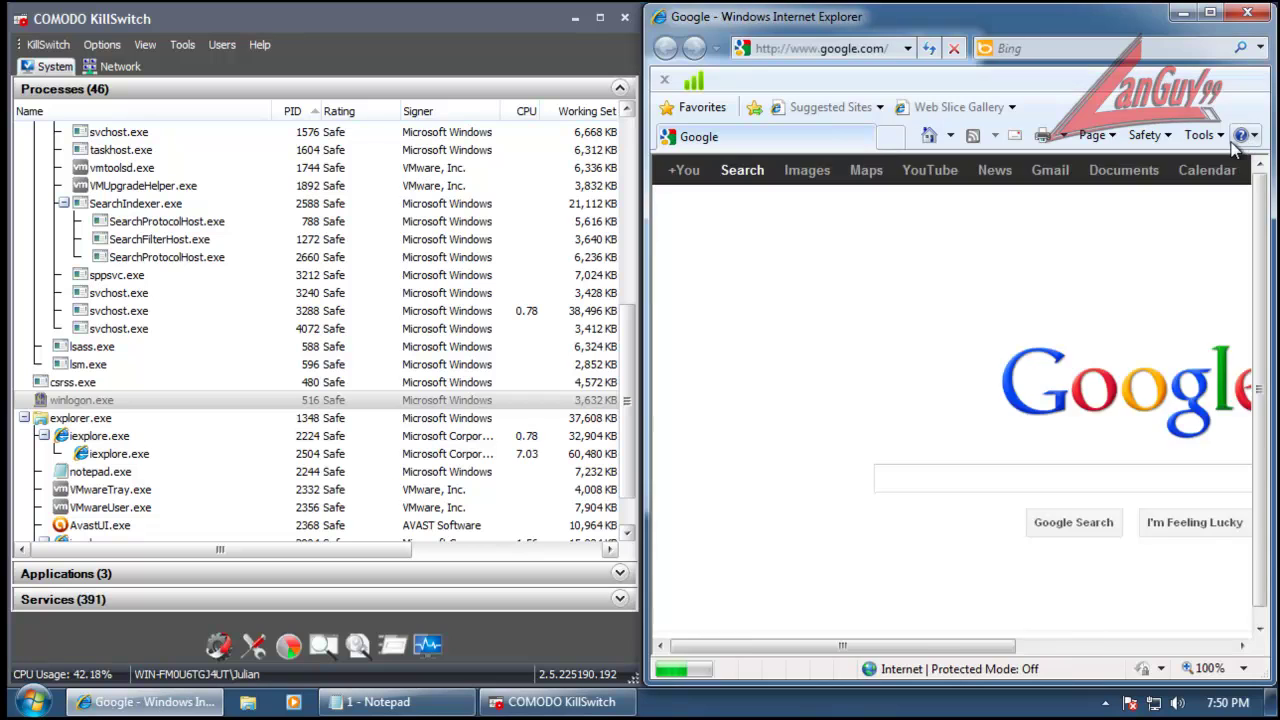
click(797, 45)
text(http://jogja-consultant.co.id/BBDA/index.html)
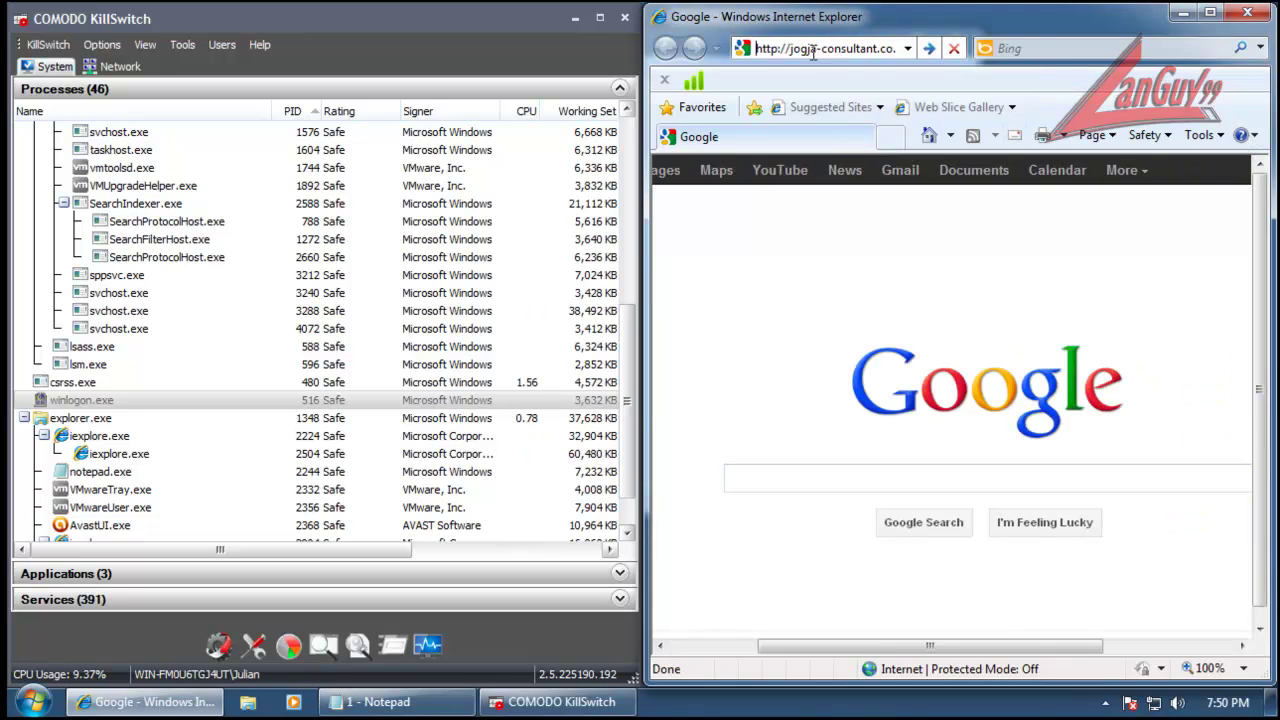
key(Return)
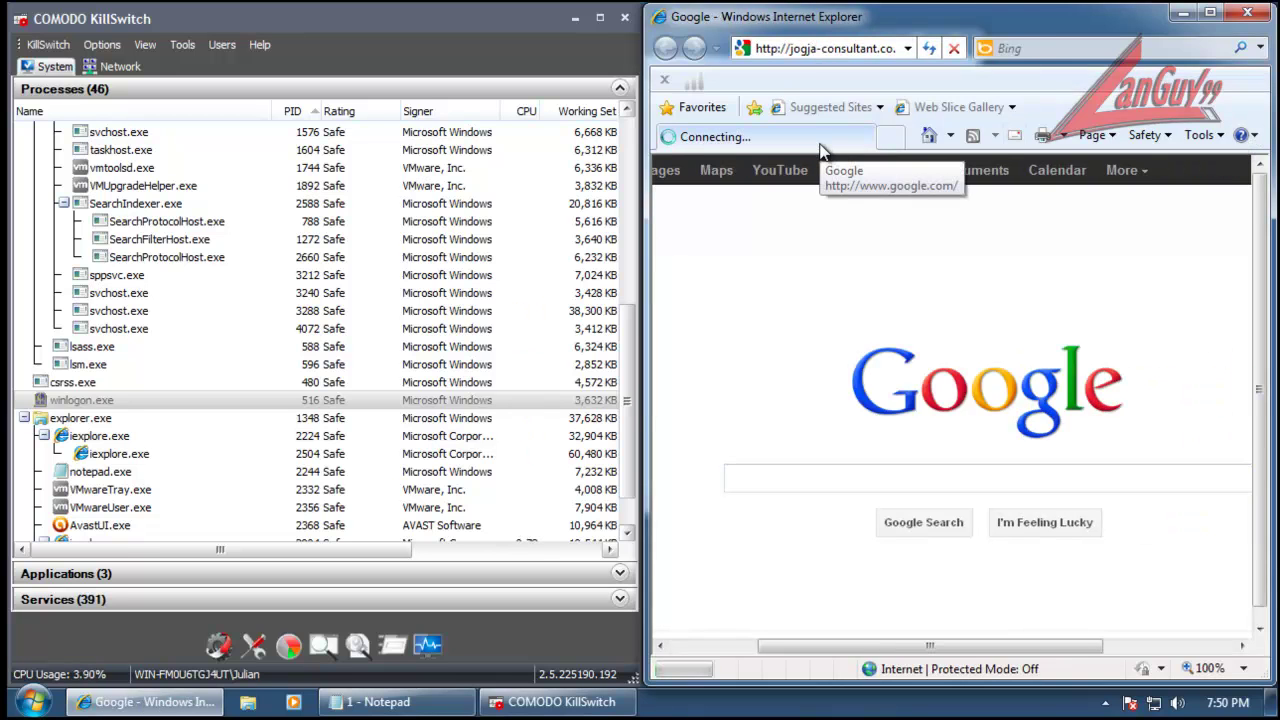
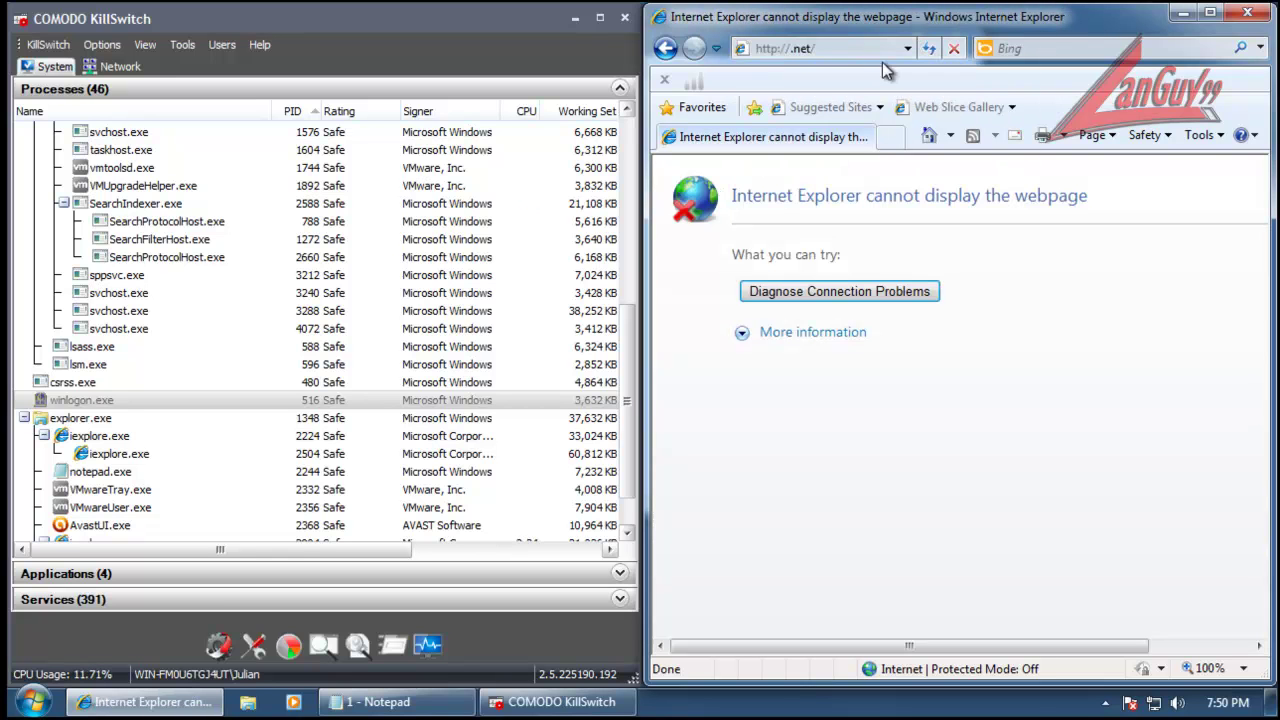
Step: Go to Google, search for .net and start installing .NET Framework 4 from Microsoft's .NET page
click(875, 48)
text(google.)
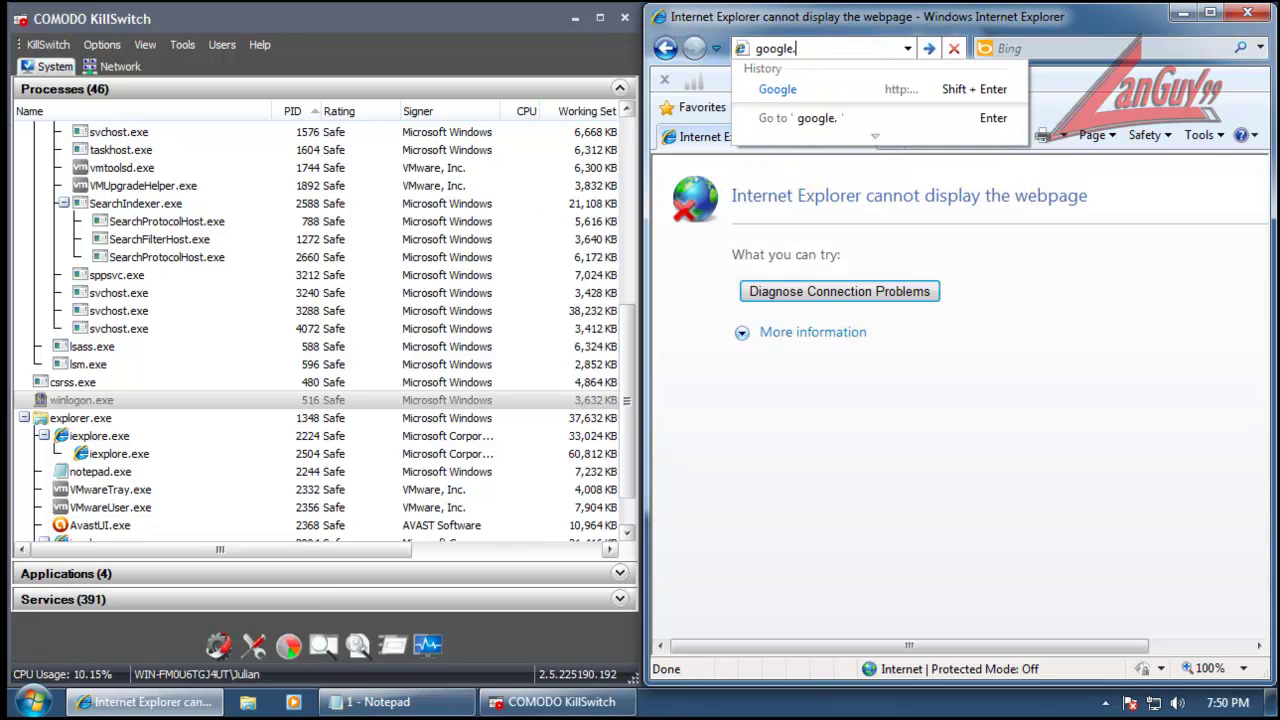
key(Return)
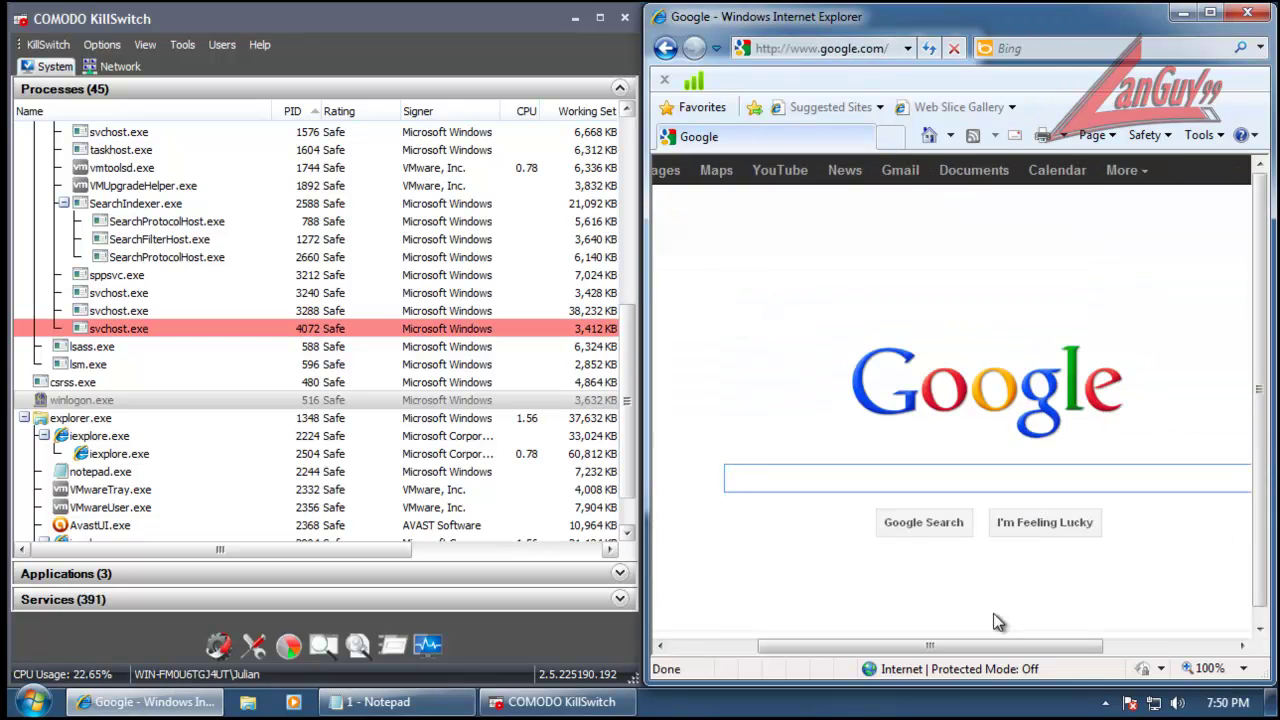
text(.net)
key(Return)
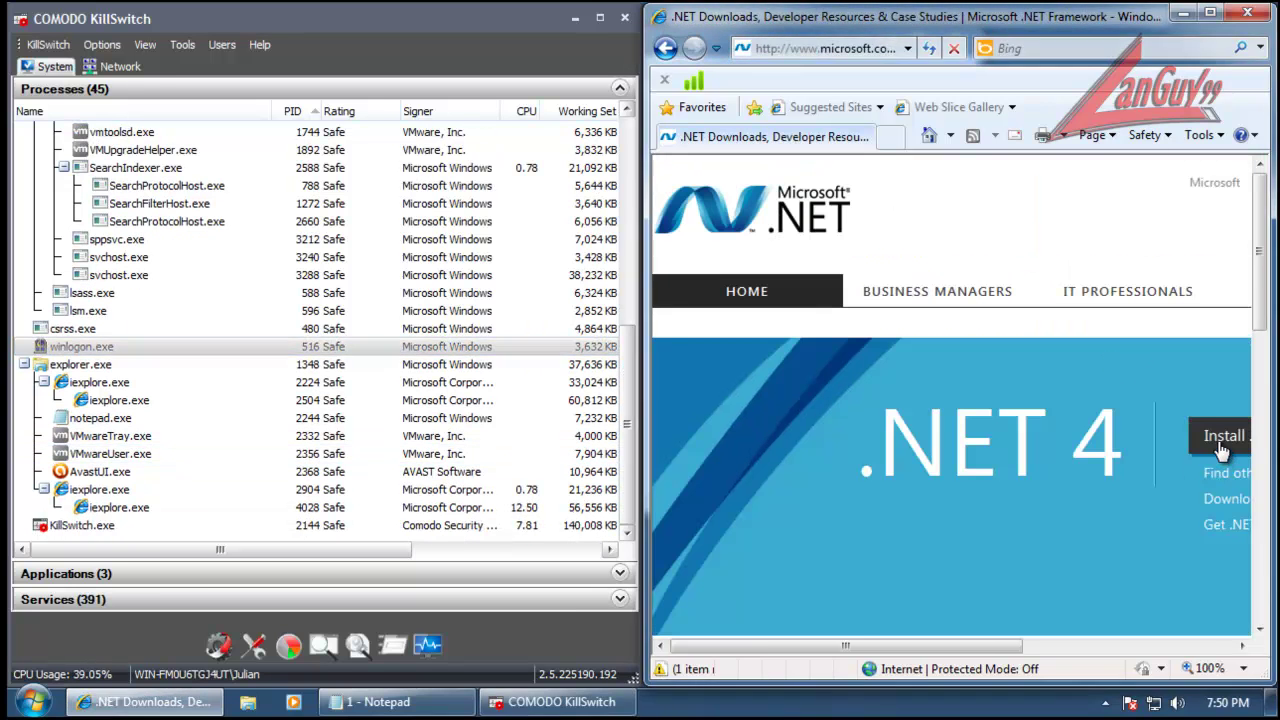
click(1220, 443)
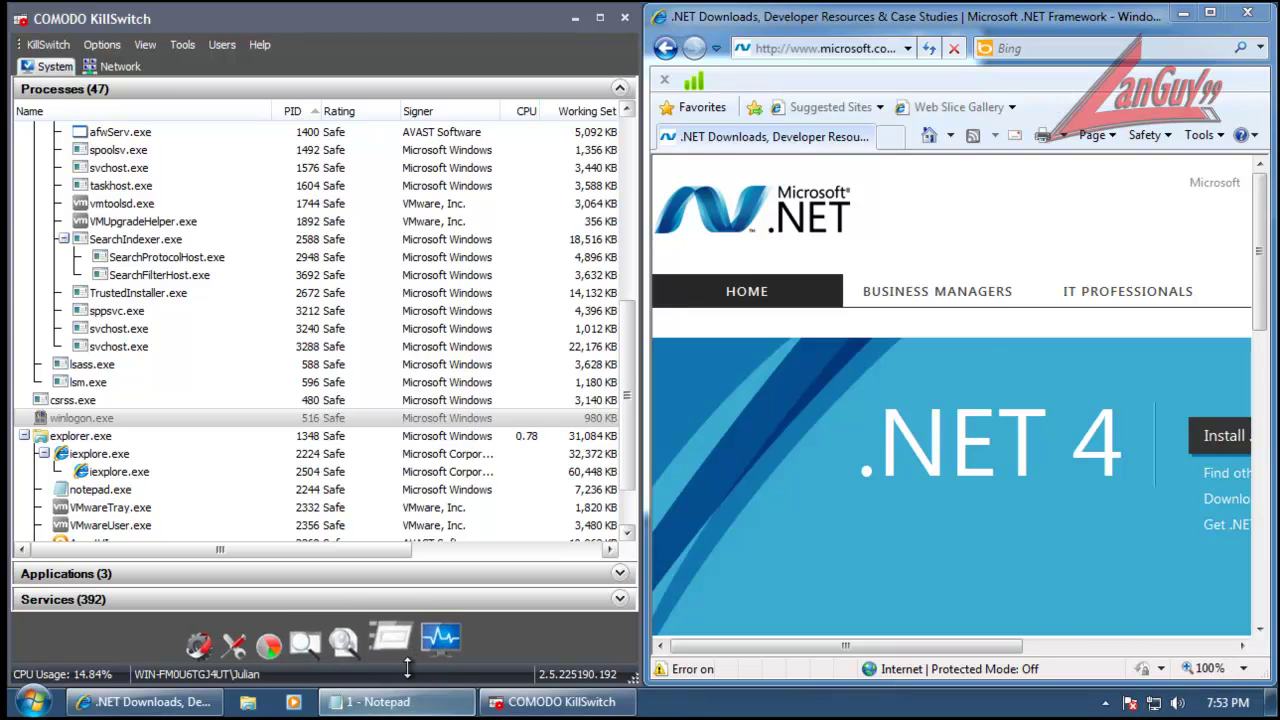
Step: Open the principalkid/BROWN.exe address from the Notepad list again, run the file and allow it to make changes
click(412, 702)
drag(415, 162, 43, 162)
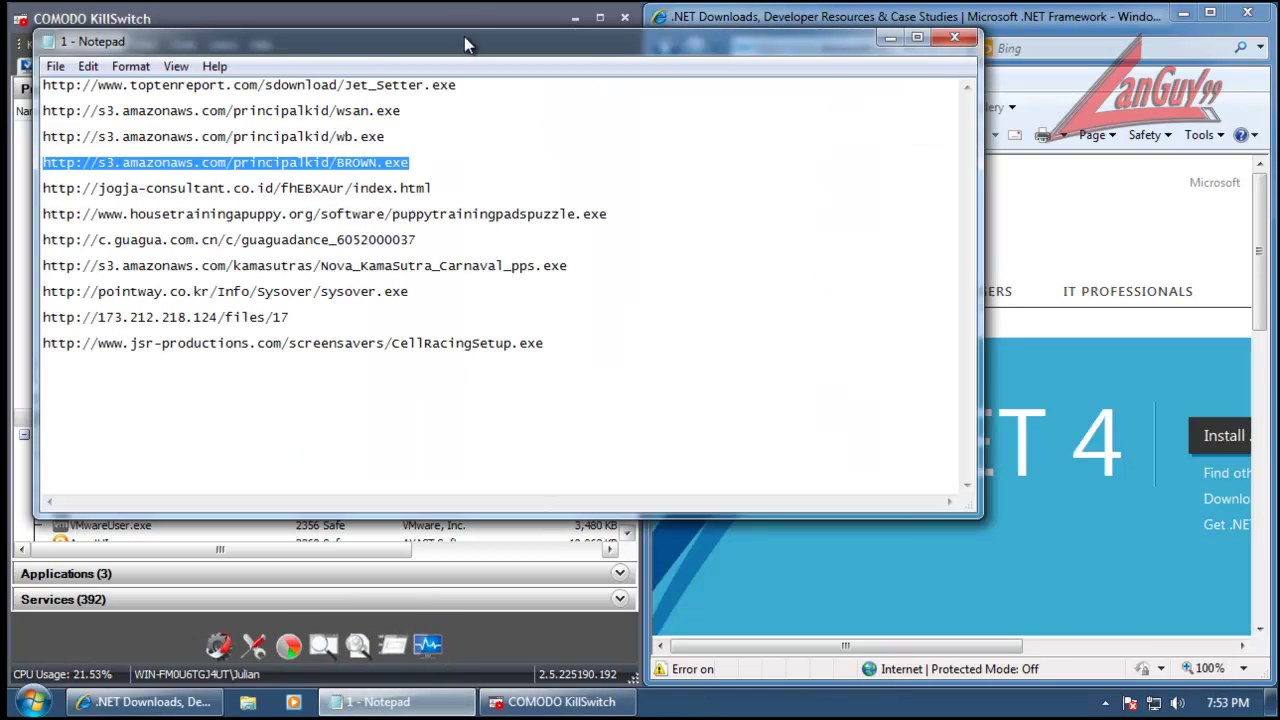
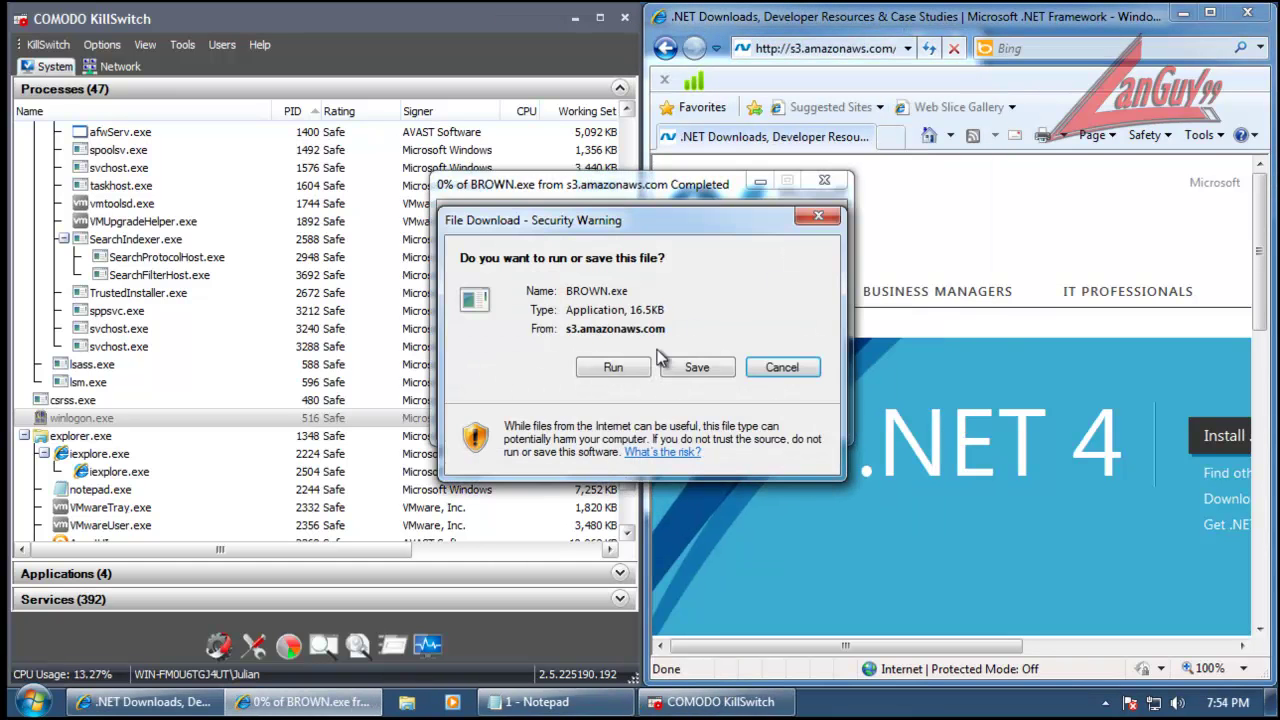
click(644, 368)
click(707, 372)
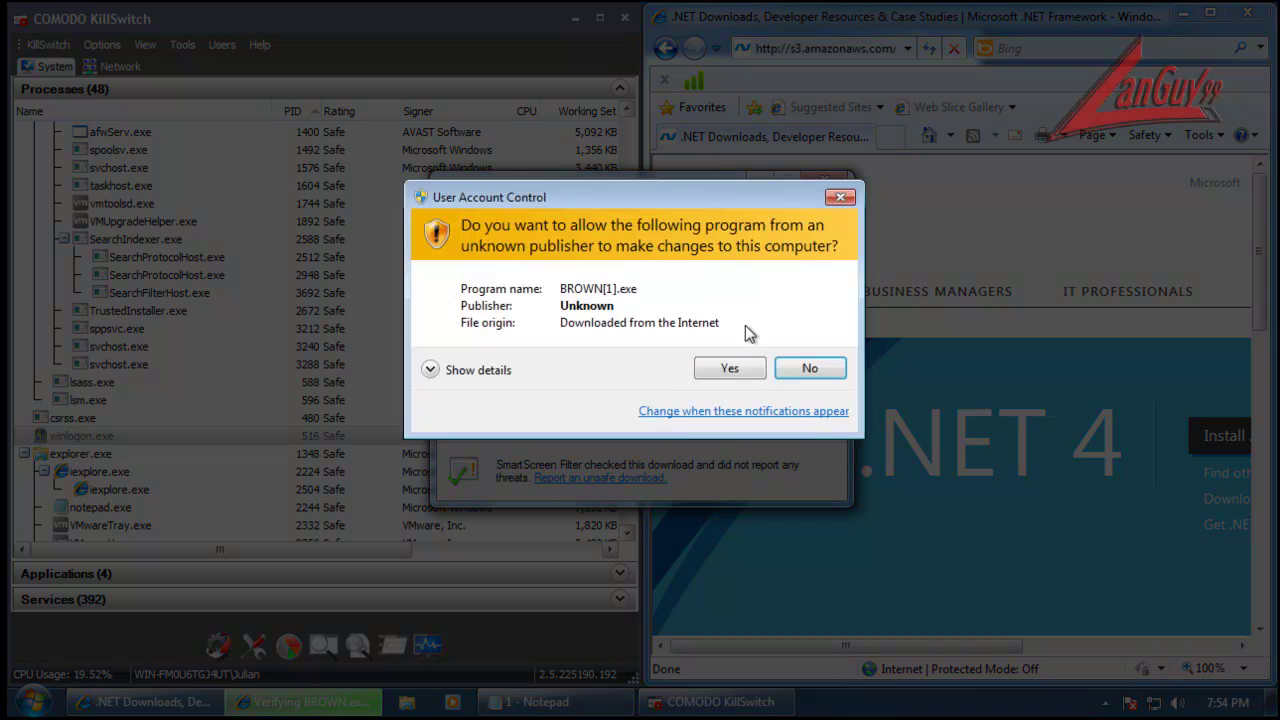
click(730, 368)
Step: Examine the whole KillSwitch process list for suspicious ratings and check the hidden notification area icons
drag(634, 341, 635, 397)
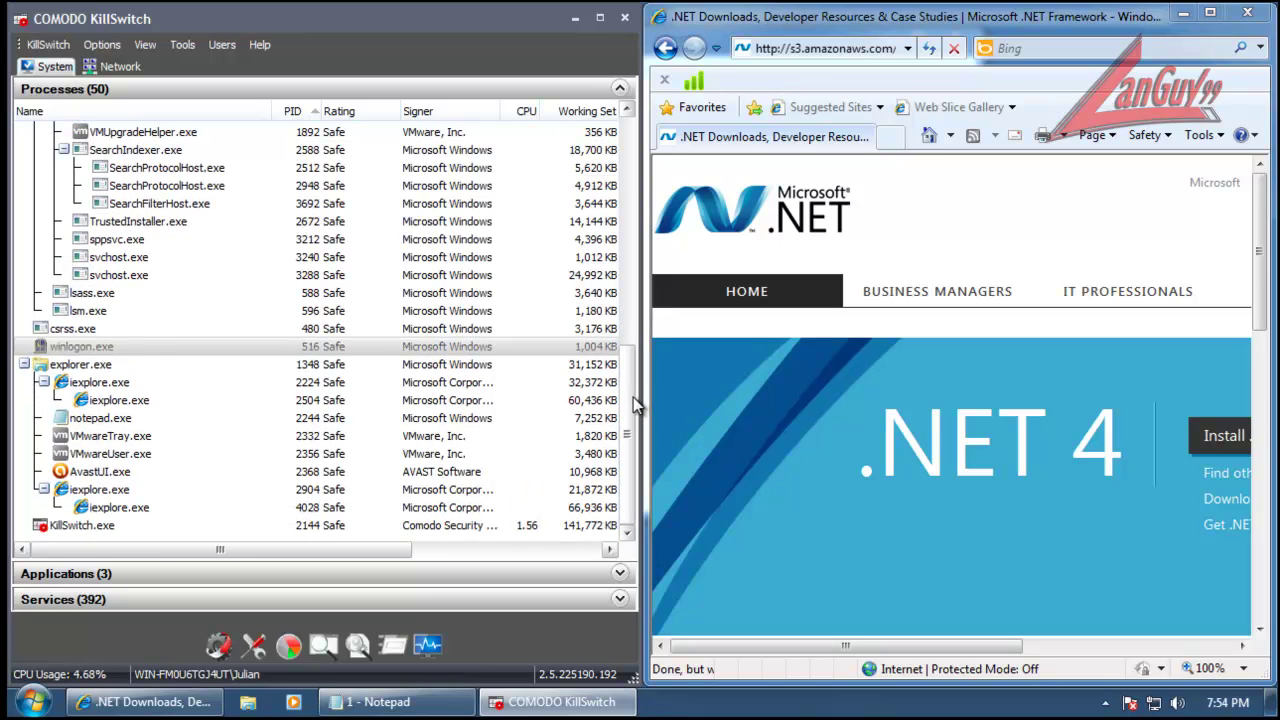
scroll(633, 397, up, 8)
scroll(618, 507, down, 8)
scroll(618, 507, up, 8)
scroll(620, 300, down, 8)
scroll(624, 180, up, 8)
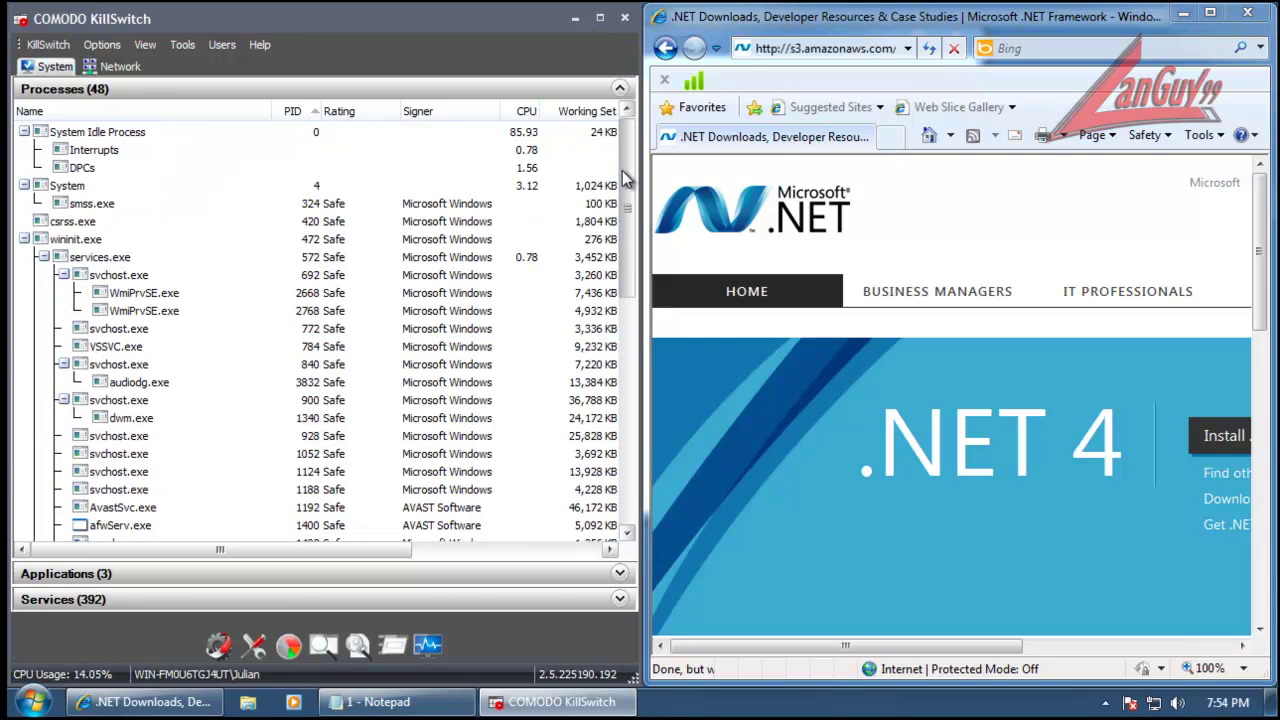
drag(623, 177, 629, 390)
scroll(632, 402, up, 8)
scroll(632, 402, down, 8)
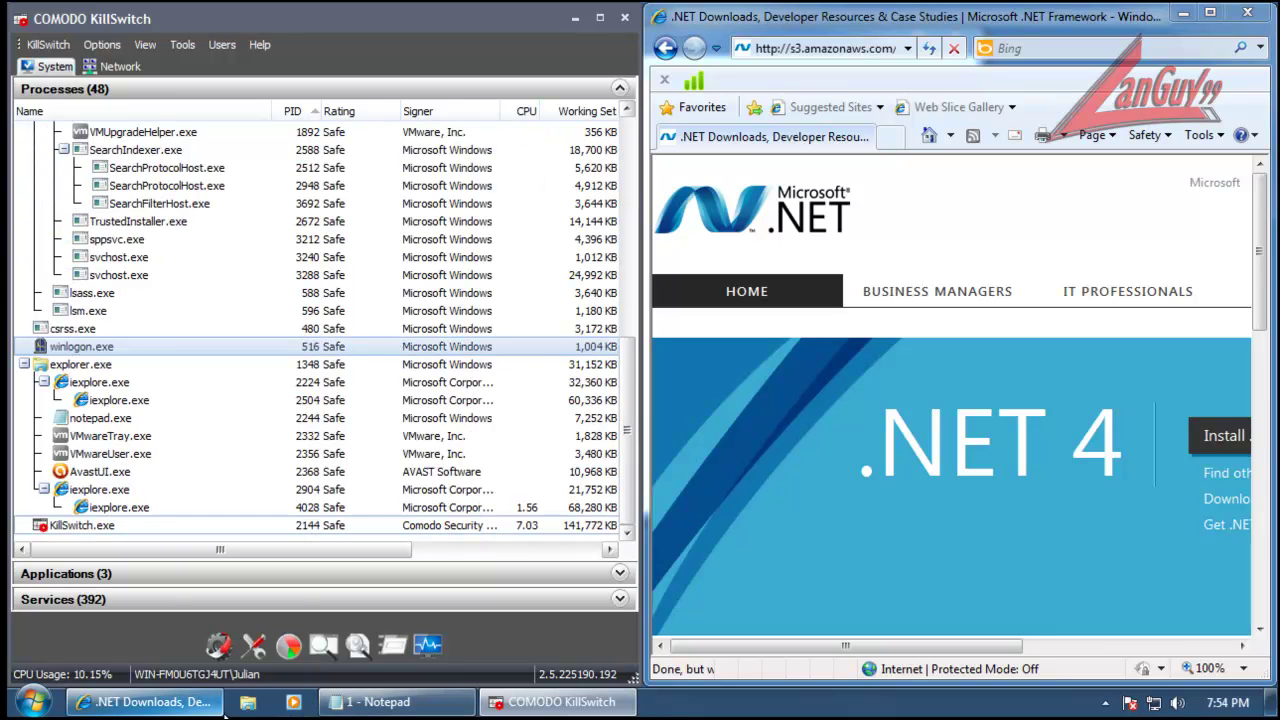
click(1105, 702)
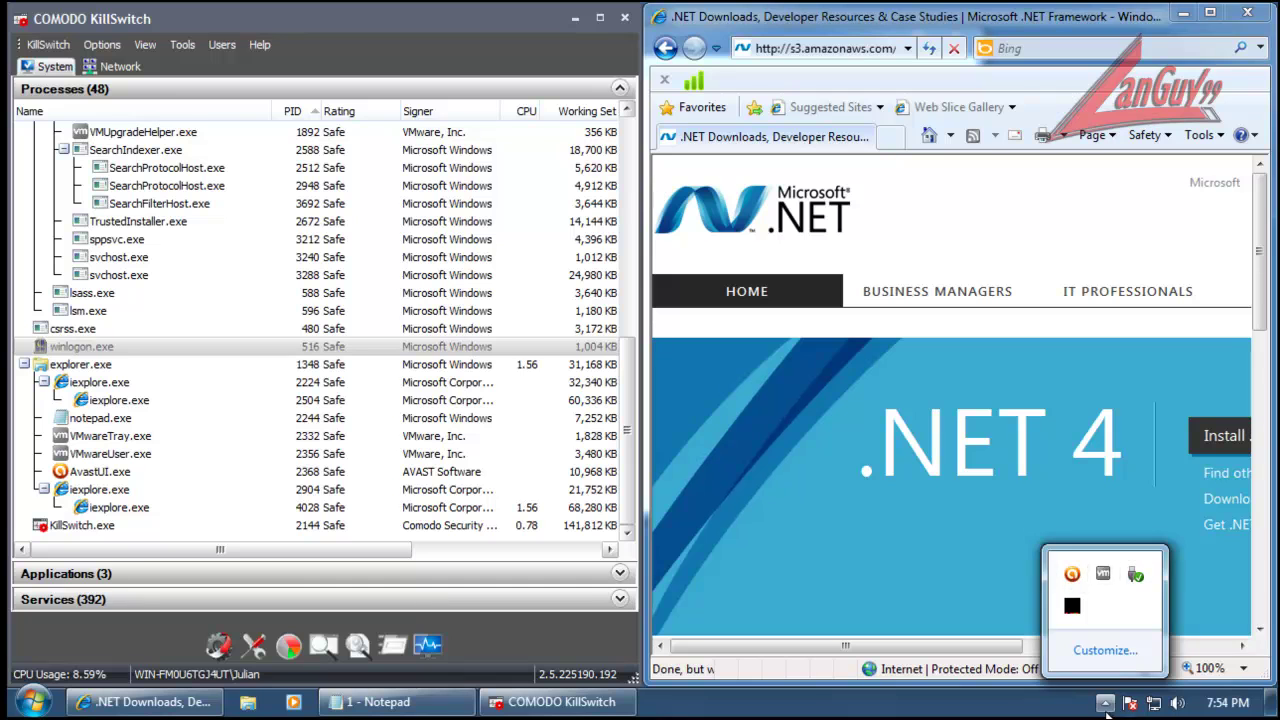
click(1105, 702)
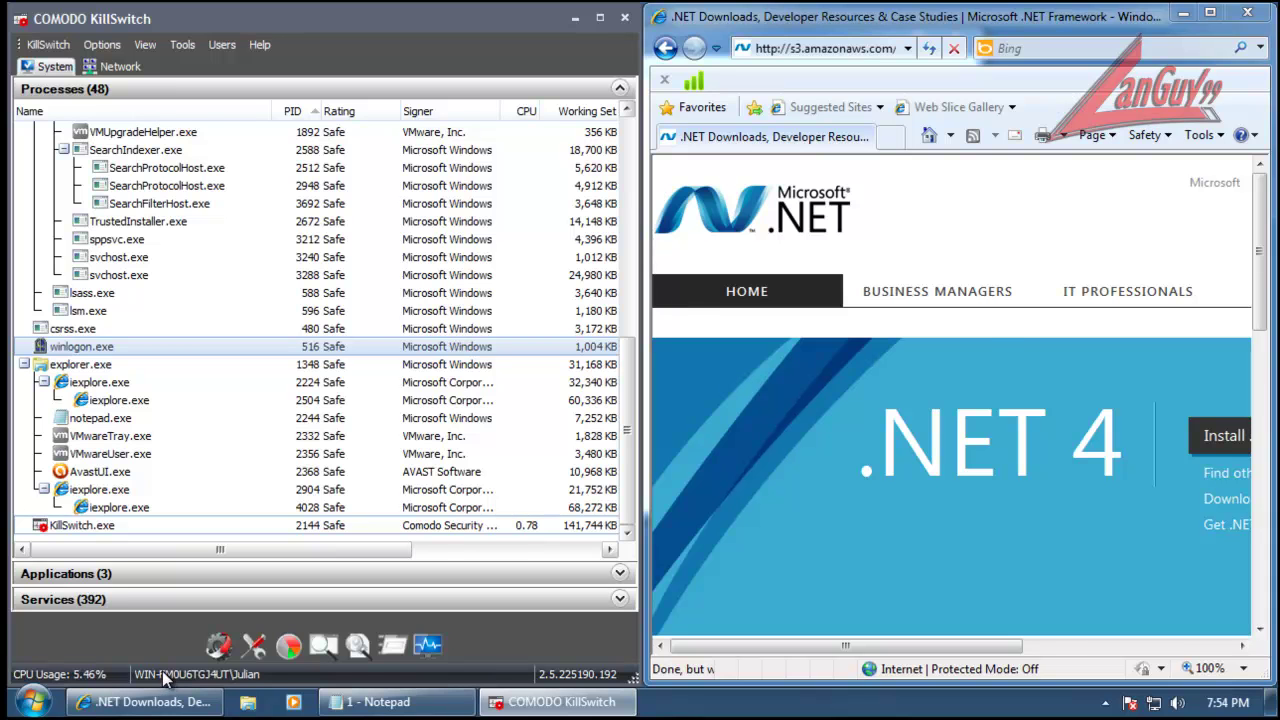
click(368, 702)
drag(43, 240, 465, 250)
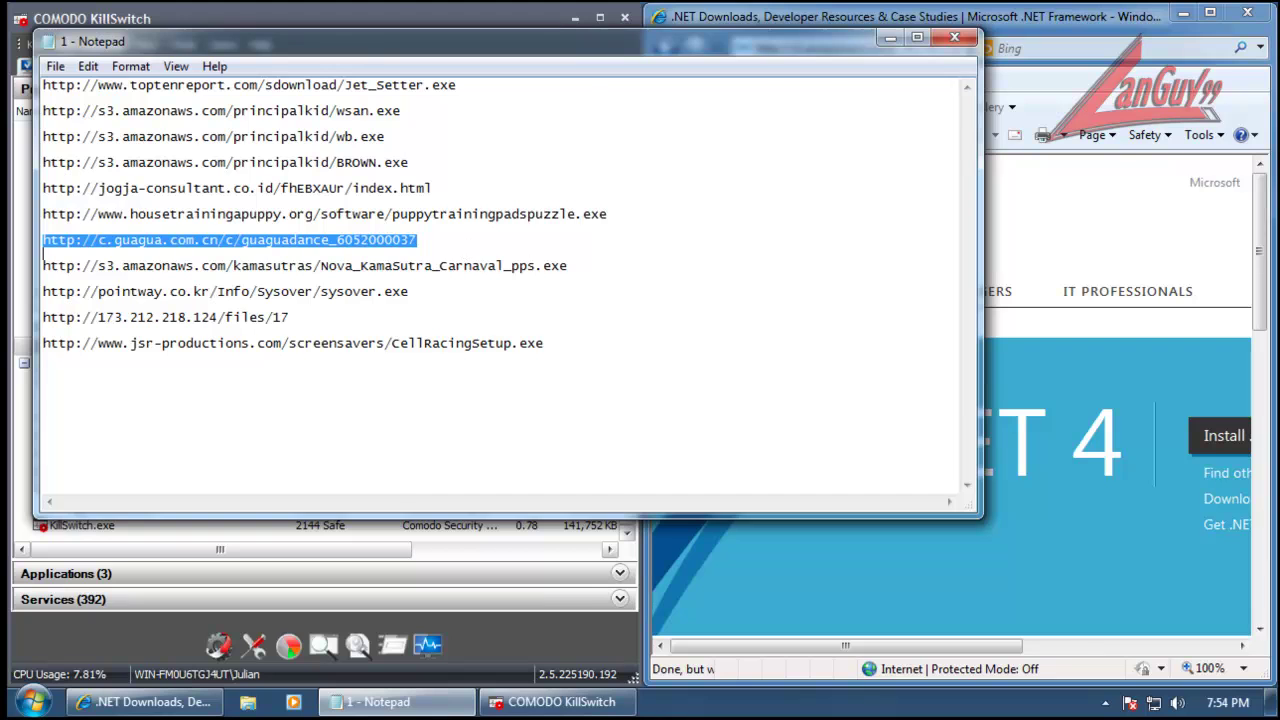
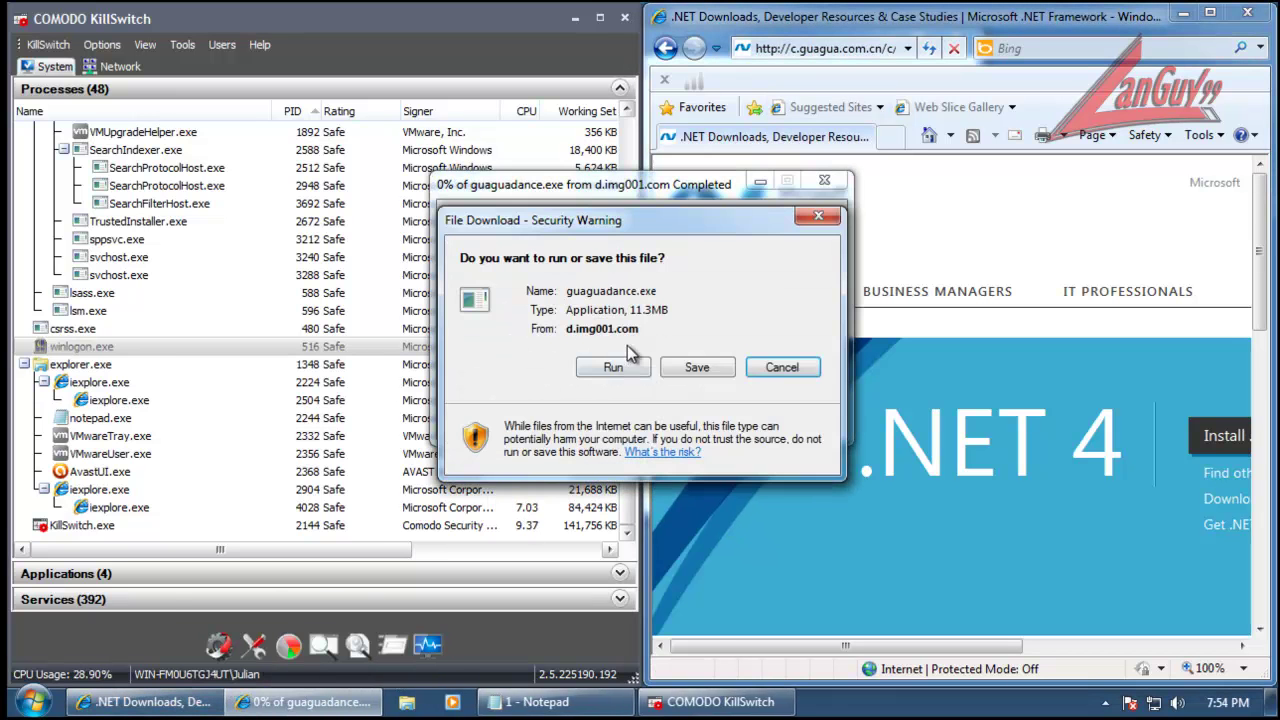
click(617, 370)
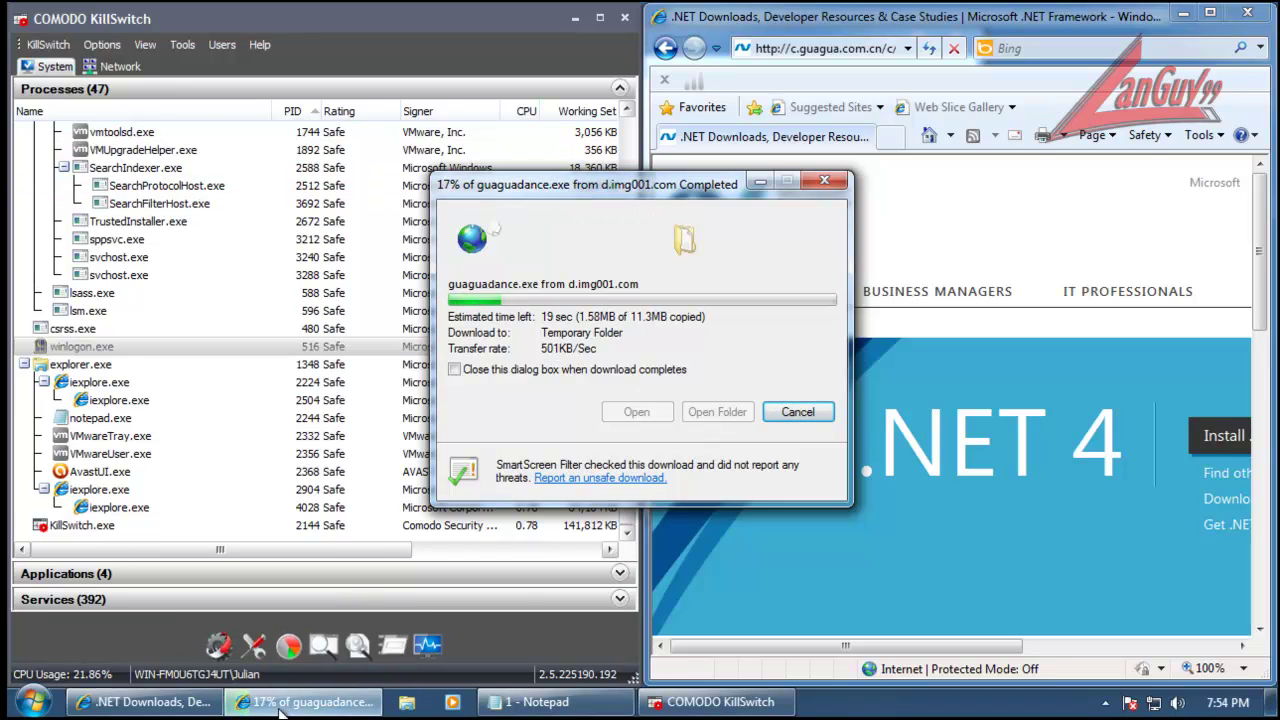
Step: Copy the Nova_KamaSutra_Carnaval_pps.exe address from the Notepad list, open it in Internet Explorer and run the file
click(190, 702)
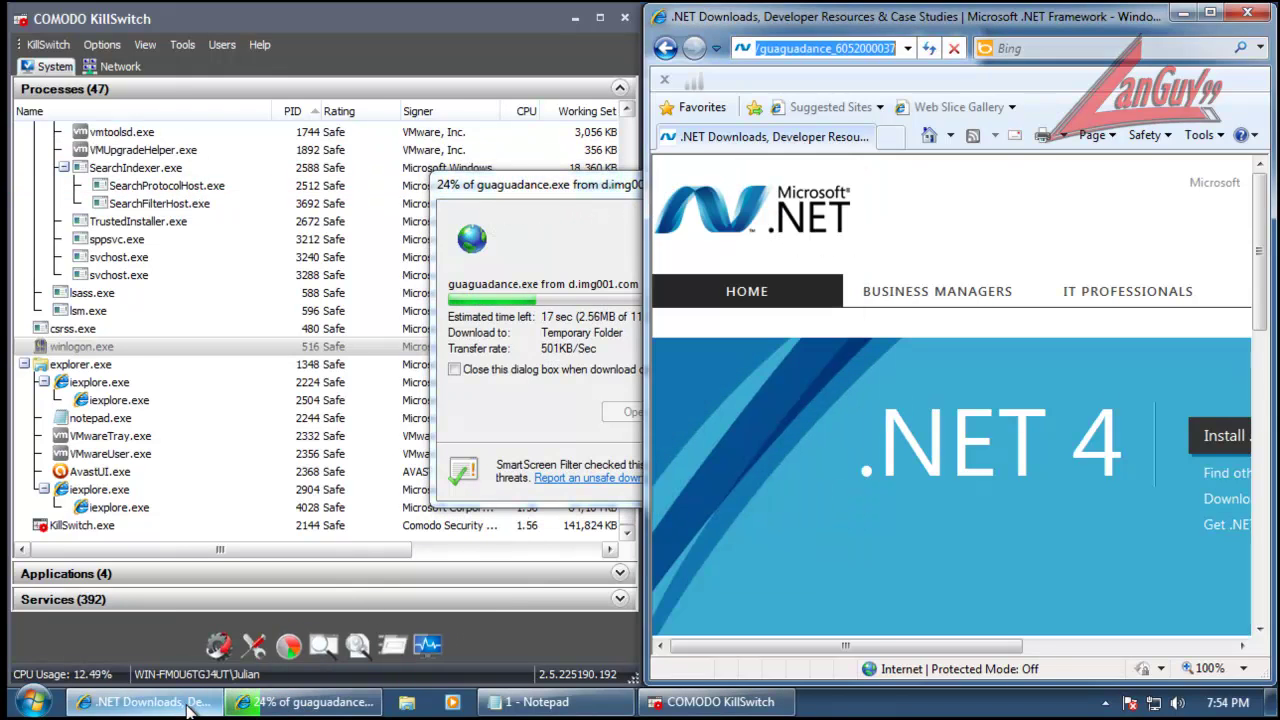
click(571, 702)
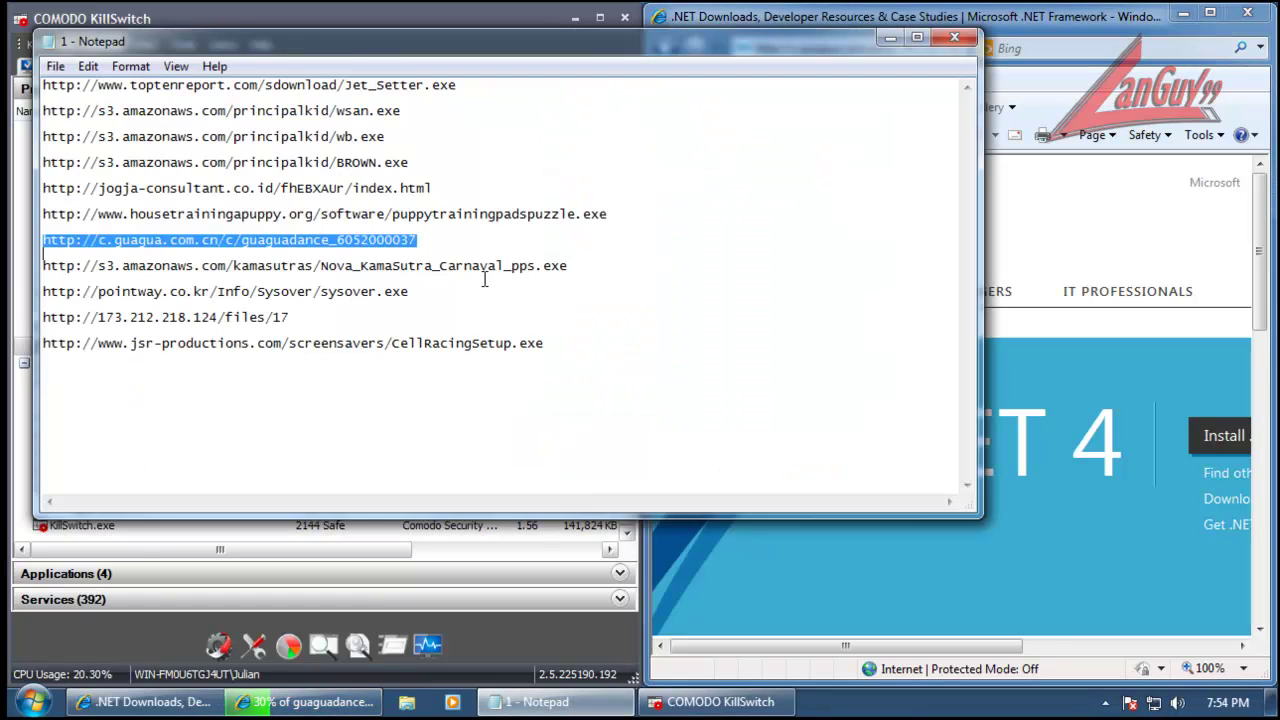
double_click(578, 262)
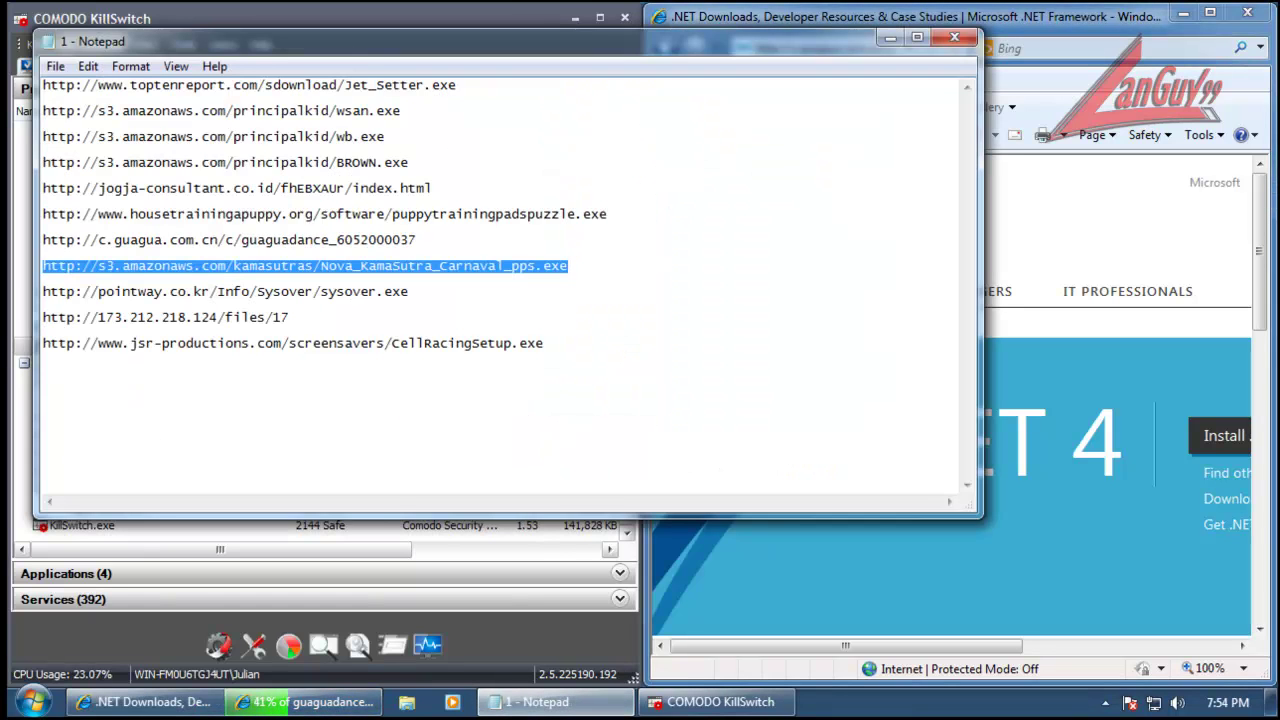
click(505, 10)
click(836, 40)
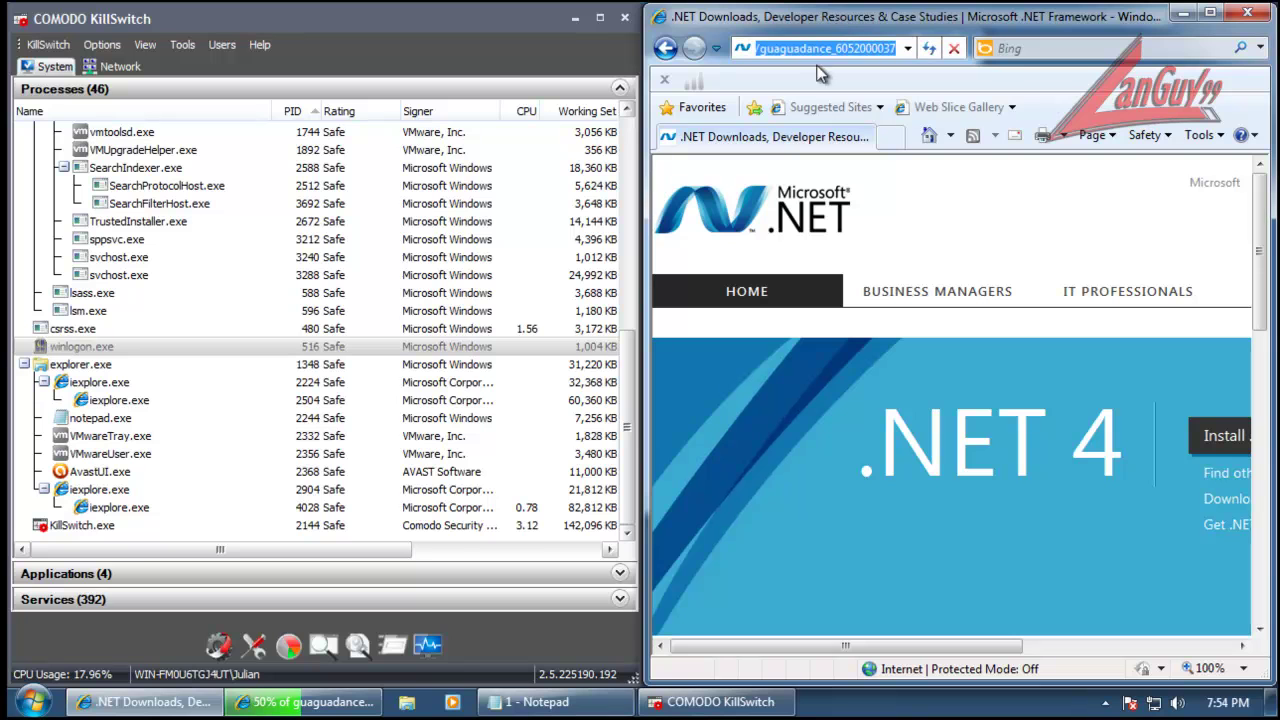
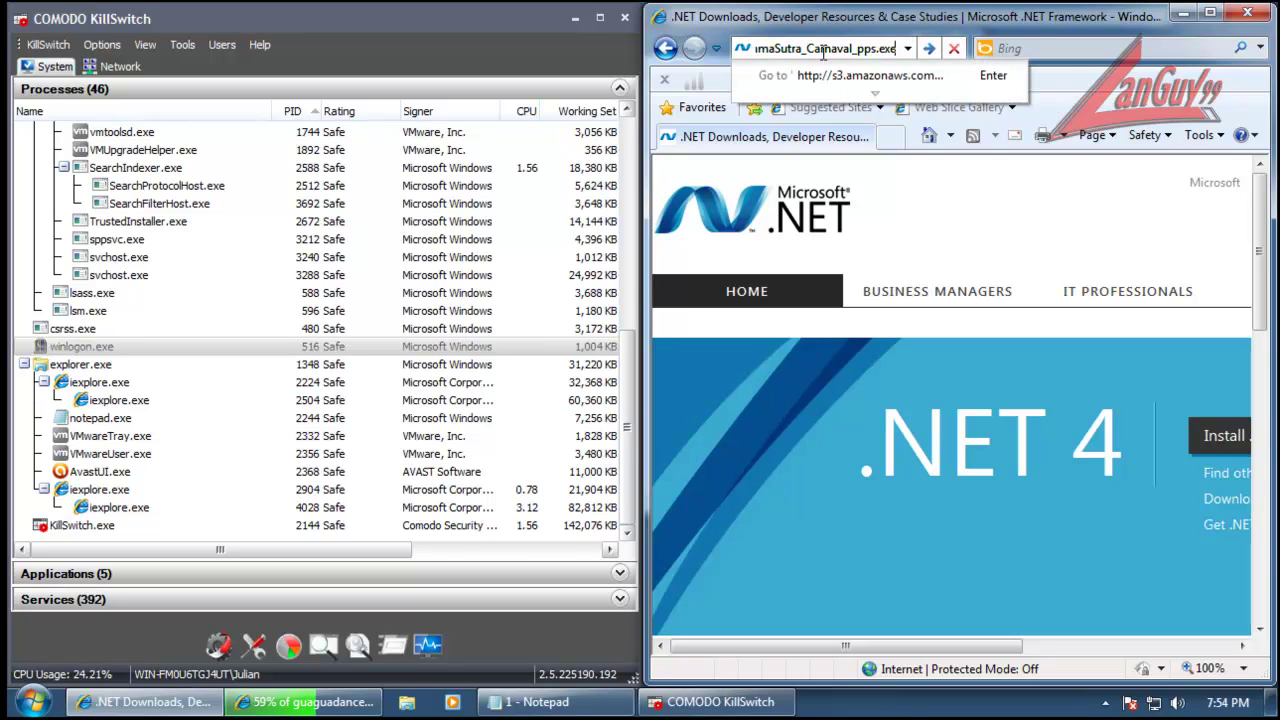
key(Return)
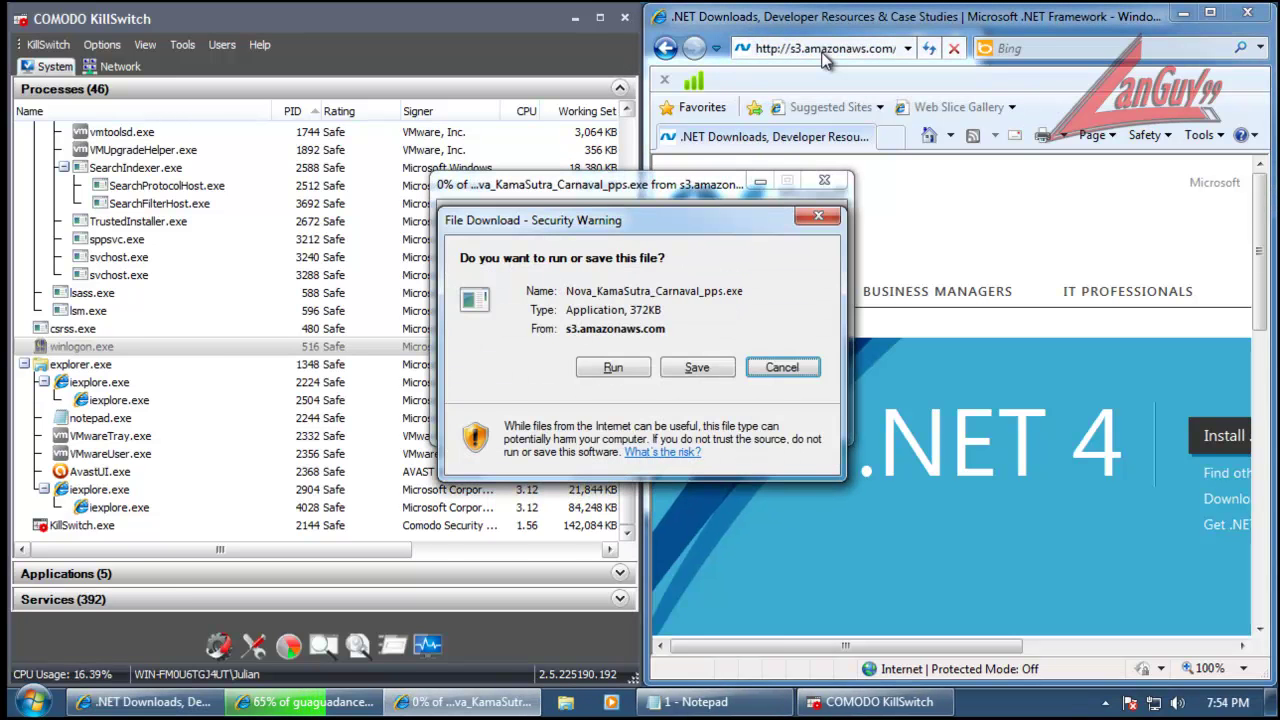
click(640, 370)
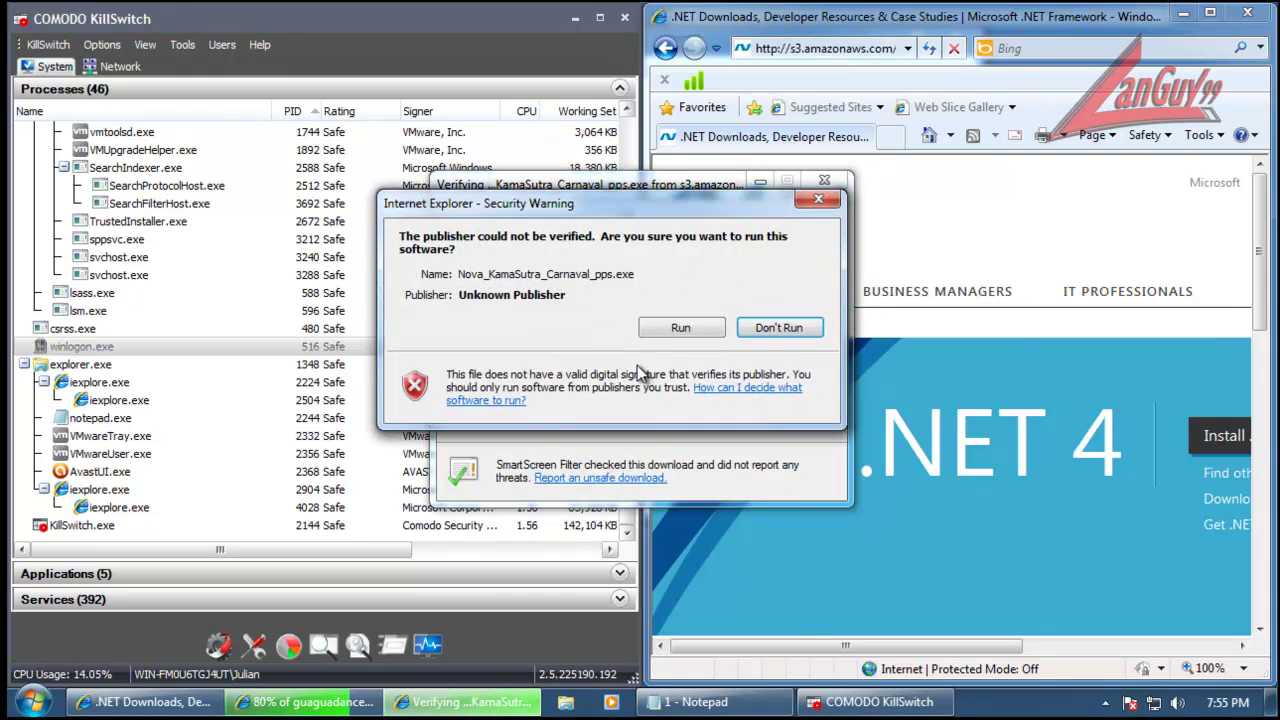
click(694, 328)
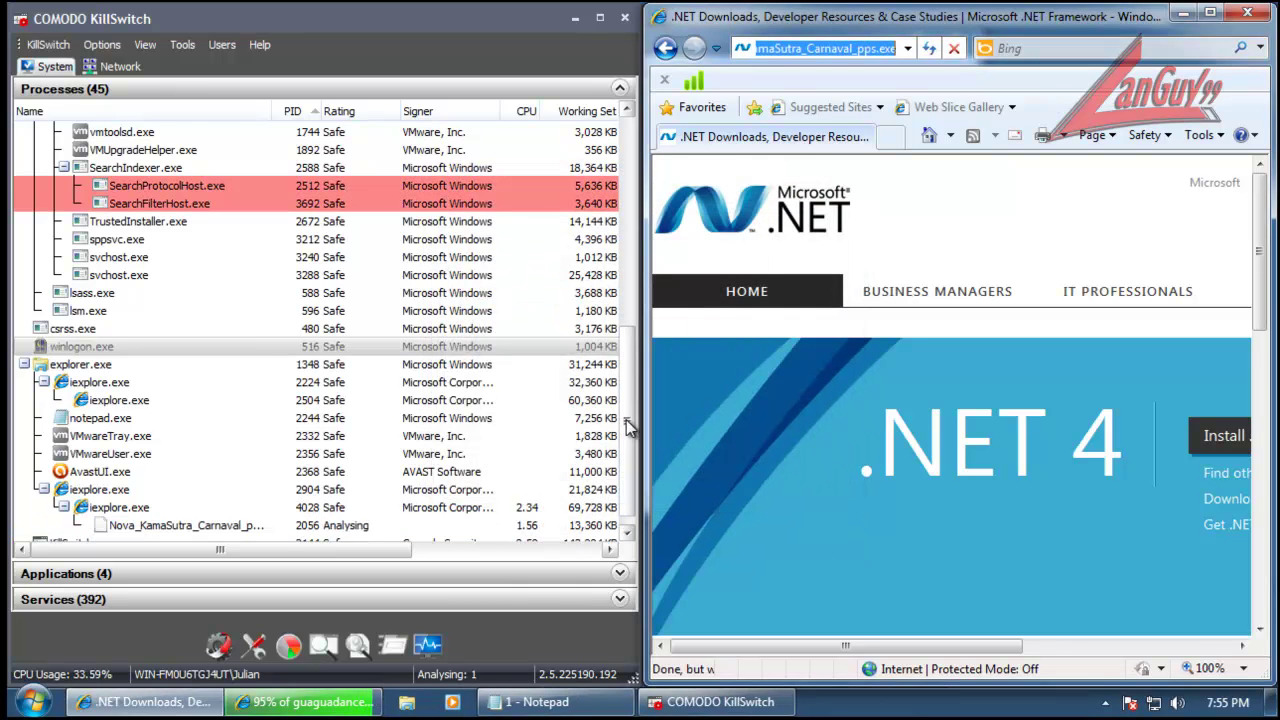
Step: Run the downloaded guaguadance.exe with permission to make changes and start installing GuaGua DanceShows 1.0 in C:\Program Files\Badu
click(340, 706)
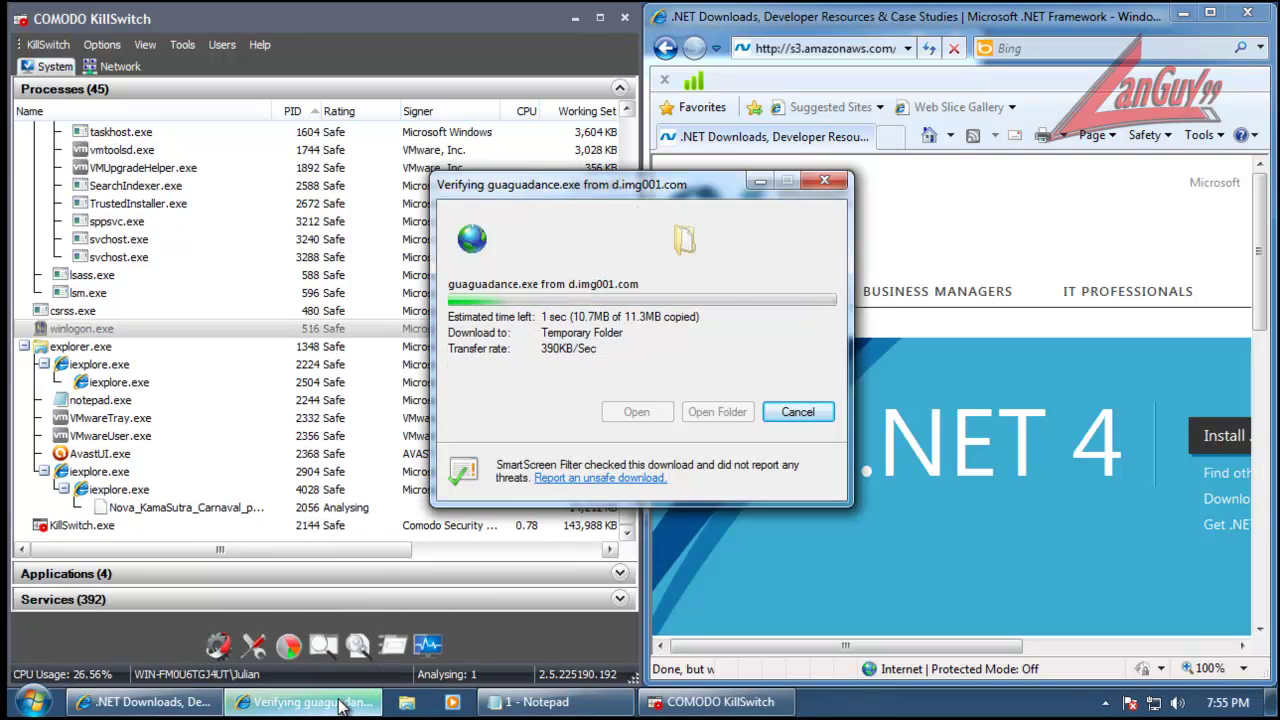
click(703, 302)
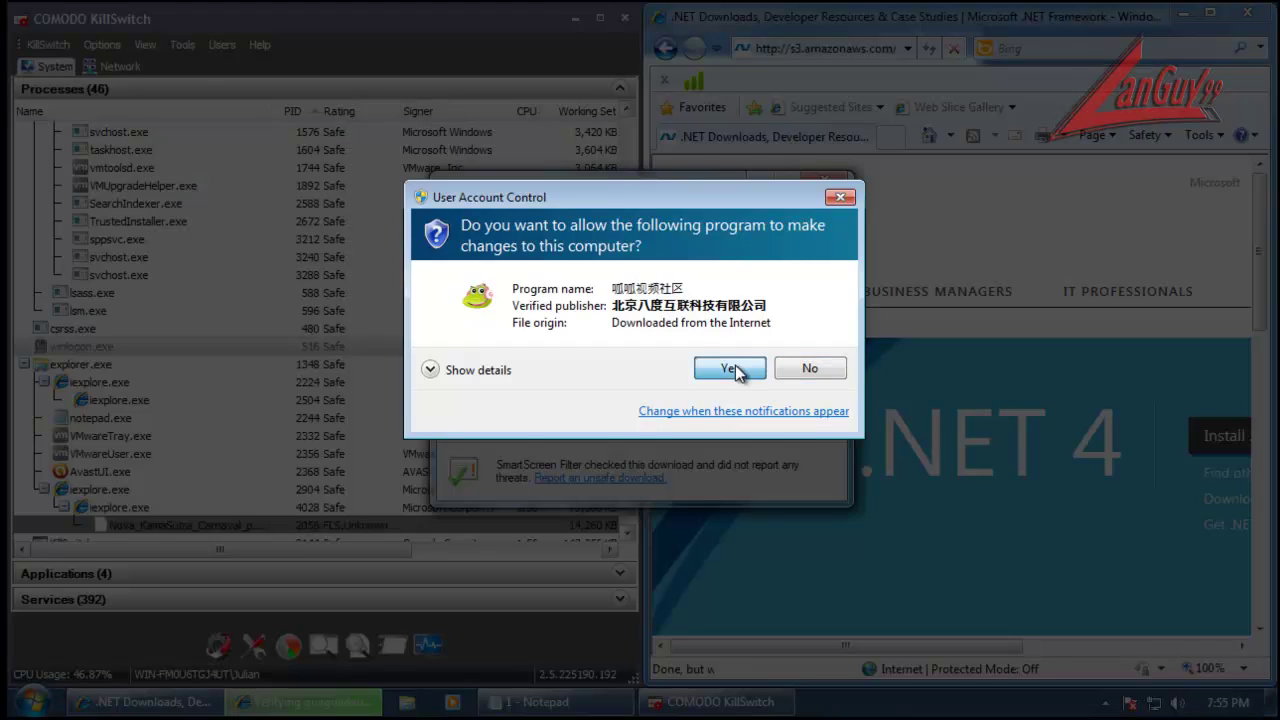
click(730, 368)
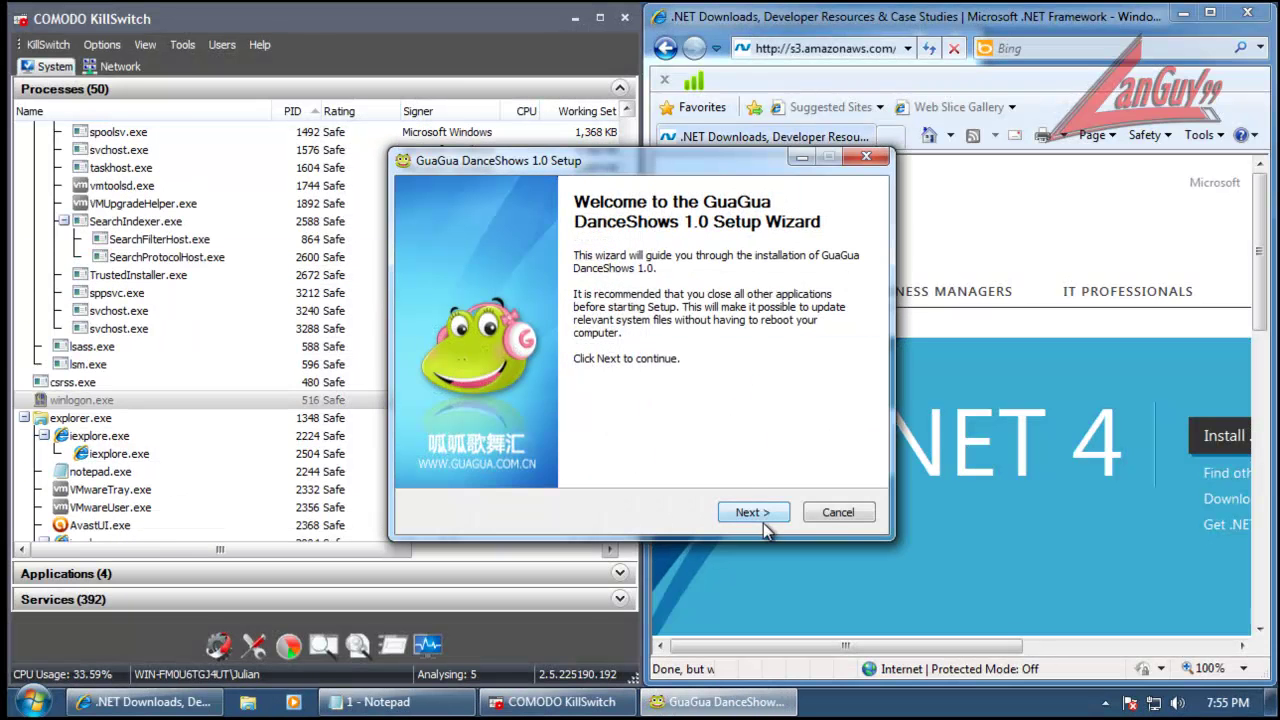
click(752, 512)
click(752, 512)
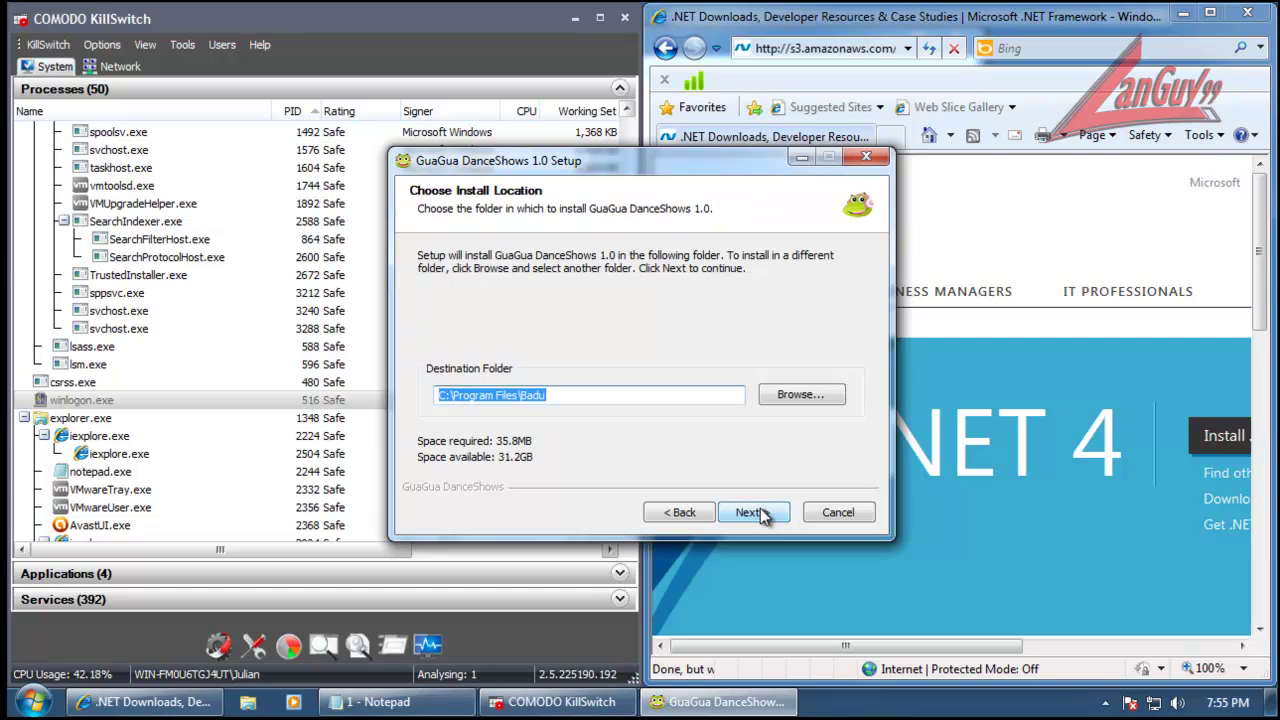
click(752, 512)
click(754, 512)
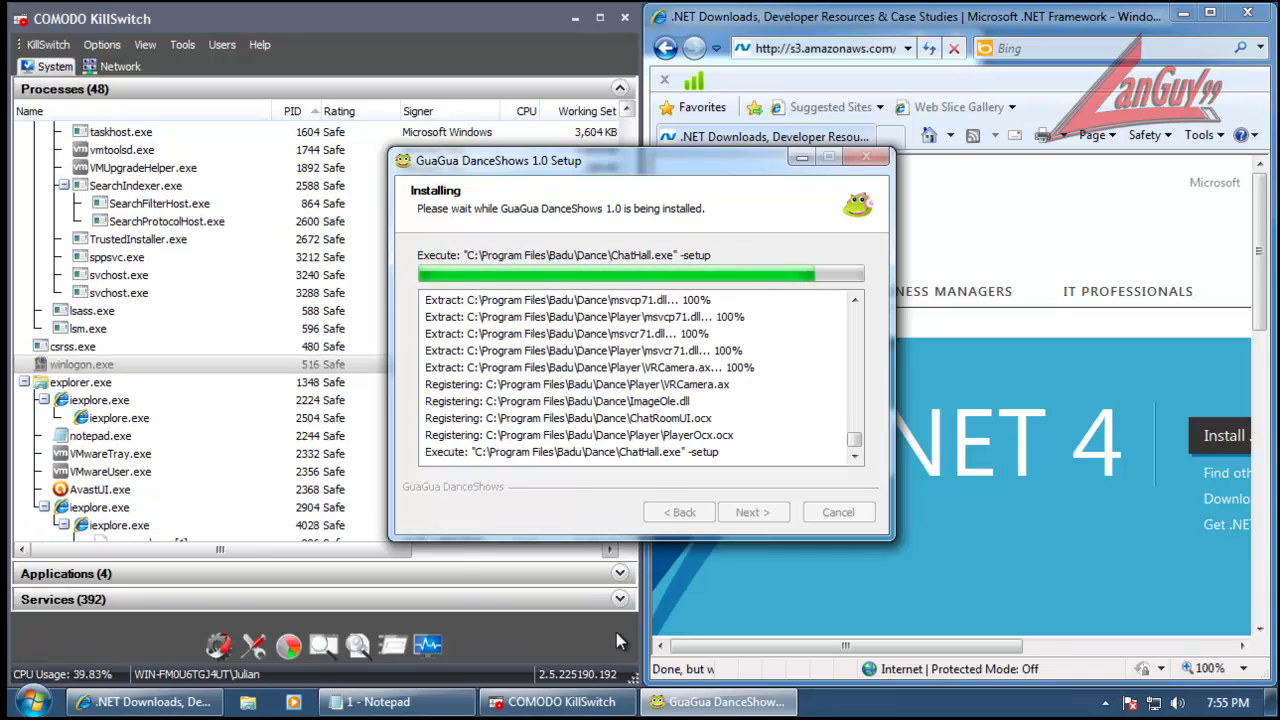
Step: Check the installer's processes in KillSwitch and finish the GuaGua DanceShows setup with the Sina UC default camera and both final options kept
click(620, 530)
scroll(622, 535, down, 1)
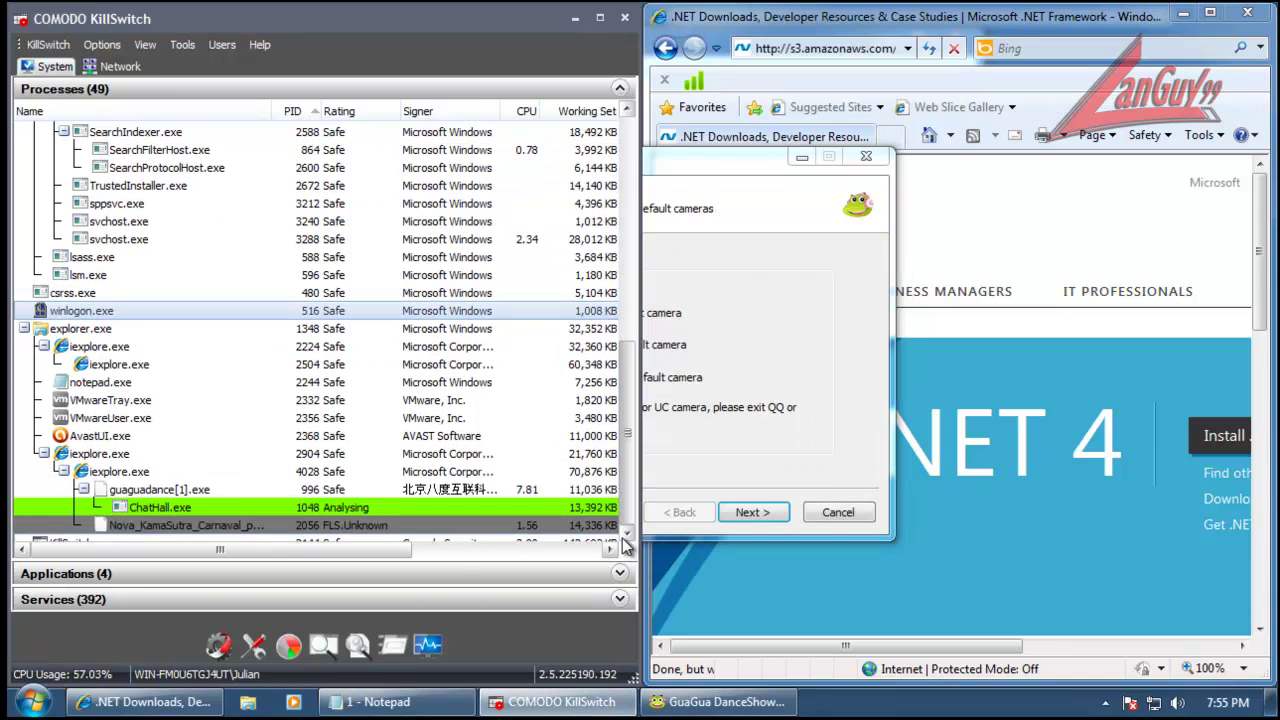
click(626, 532)
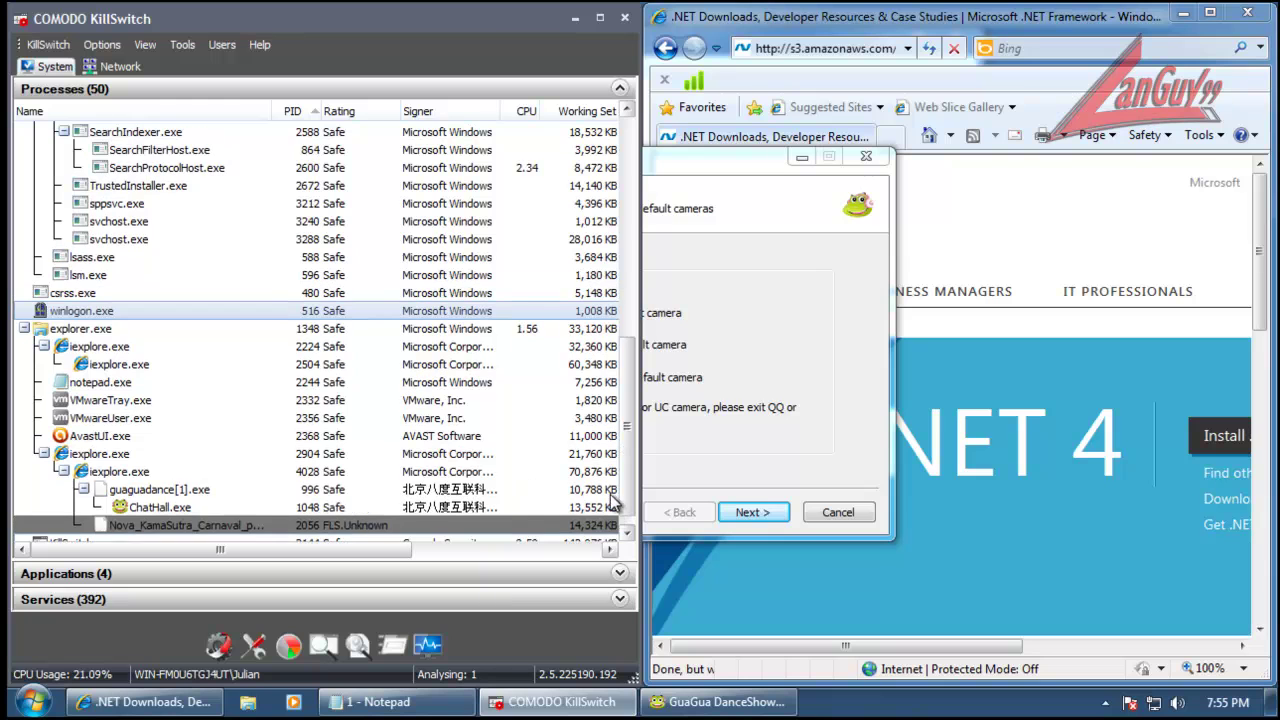
click(785, 337)
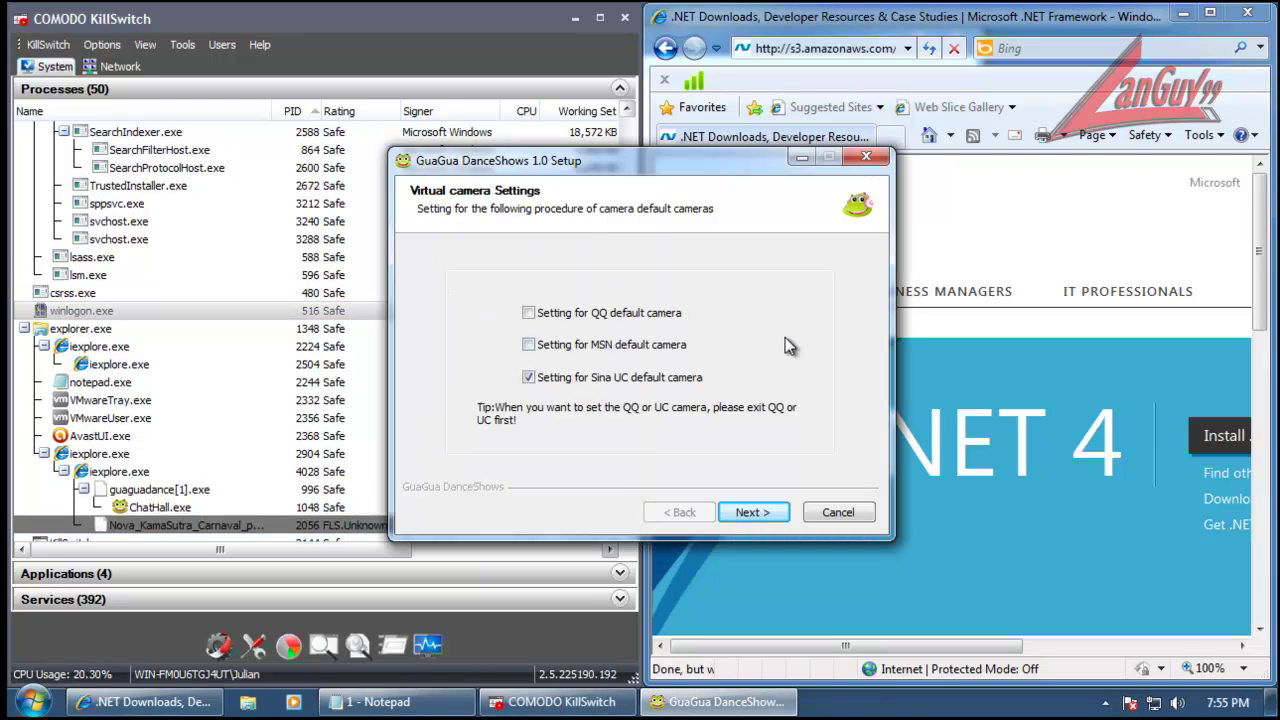
click(748, 511)
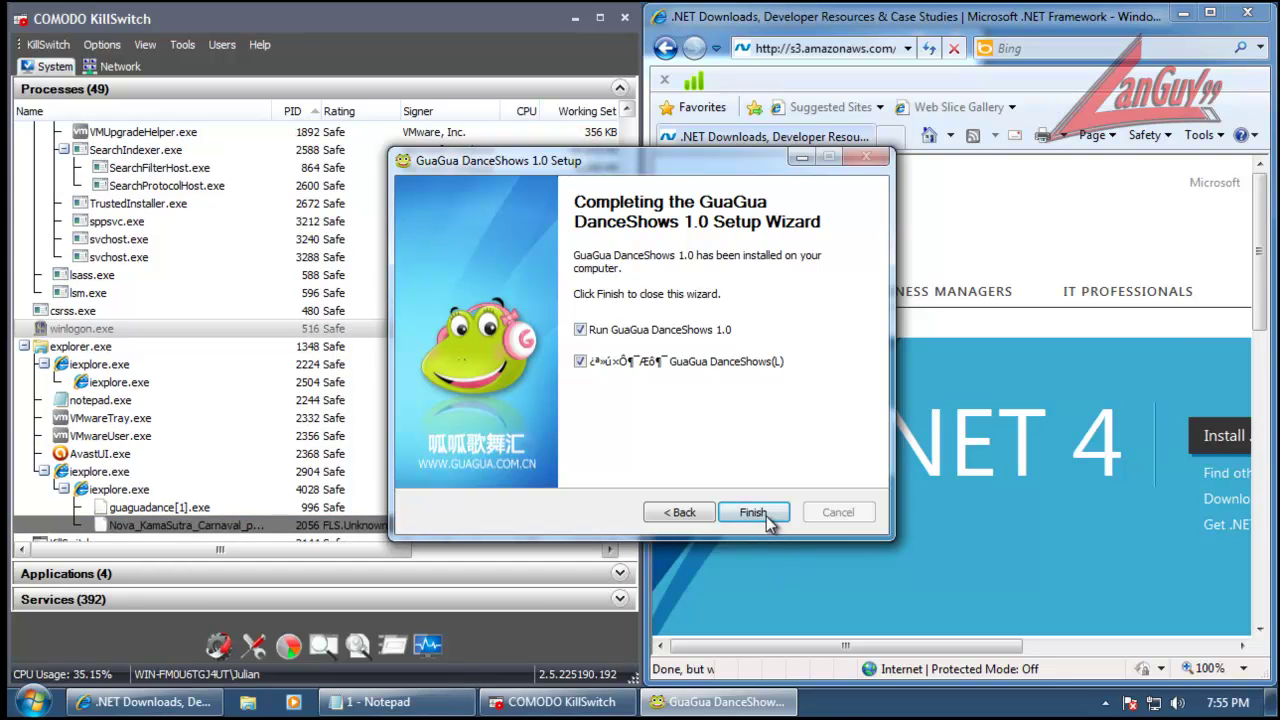
click(766, 516)
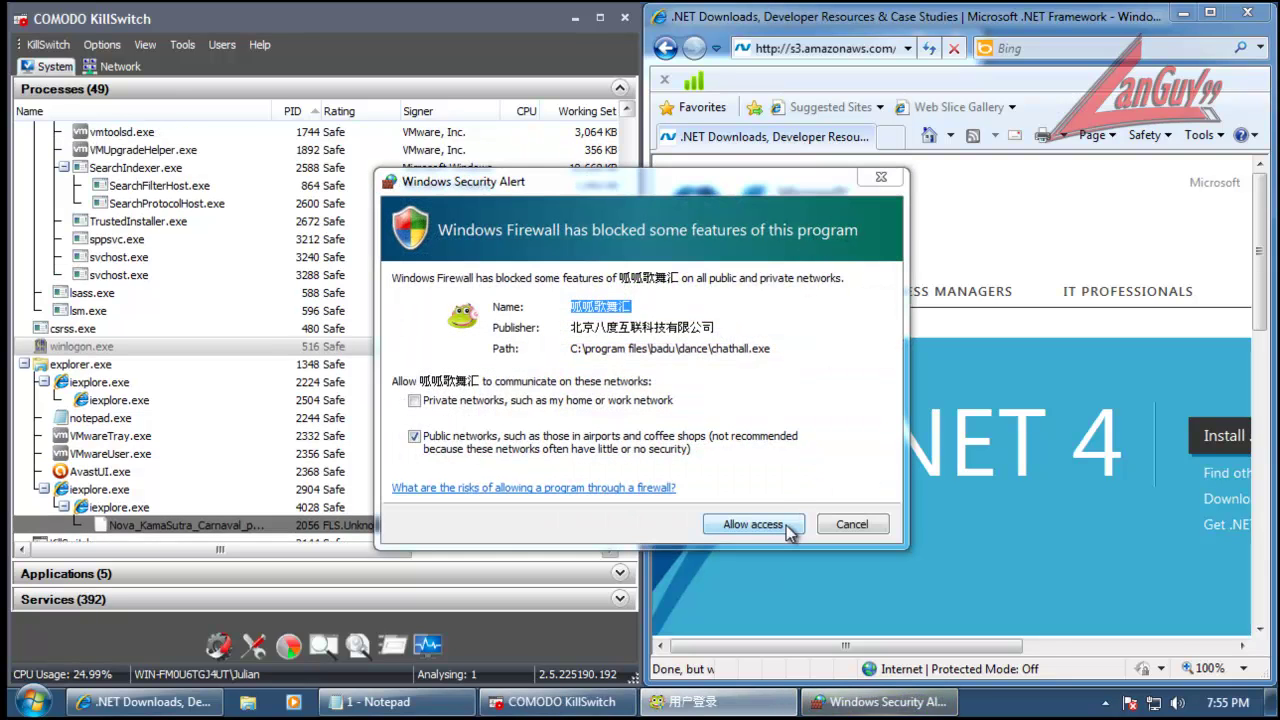
Step: Allow chathall.exe through Windows Firewall on public networks and close its login window to check the end of KillSwitch's process list
click(752, 524)
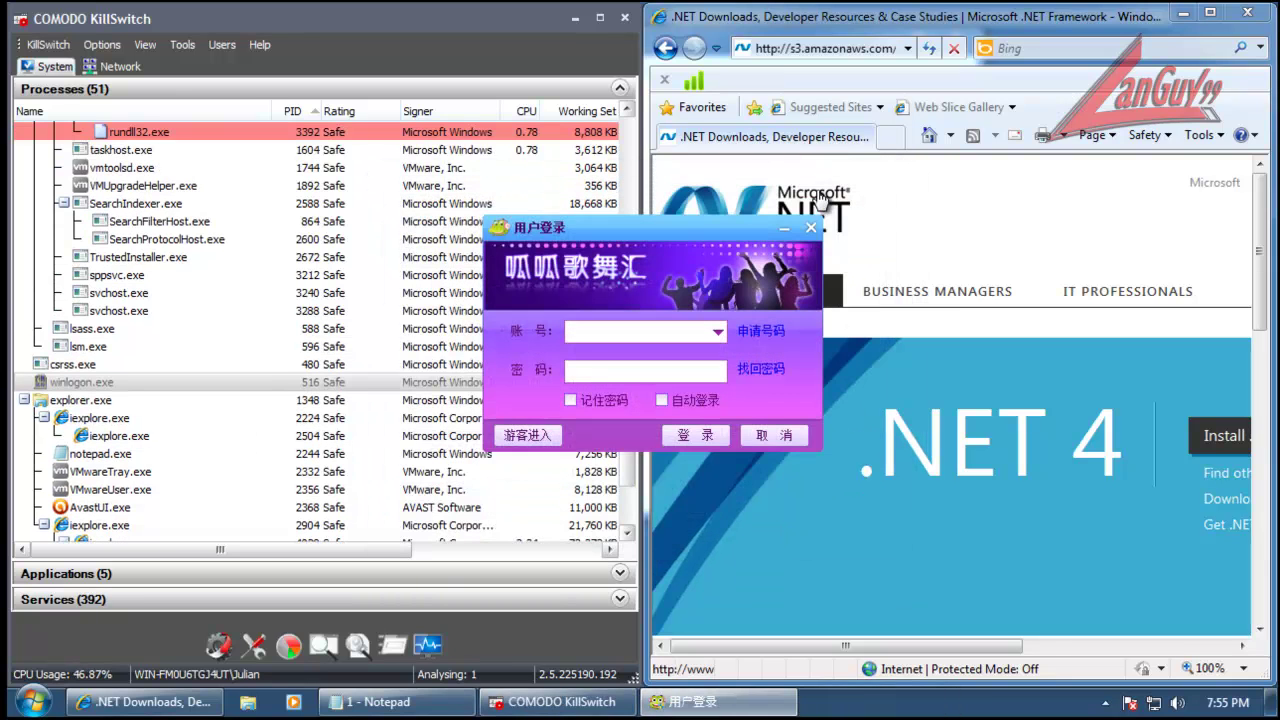
click(812, 227)
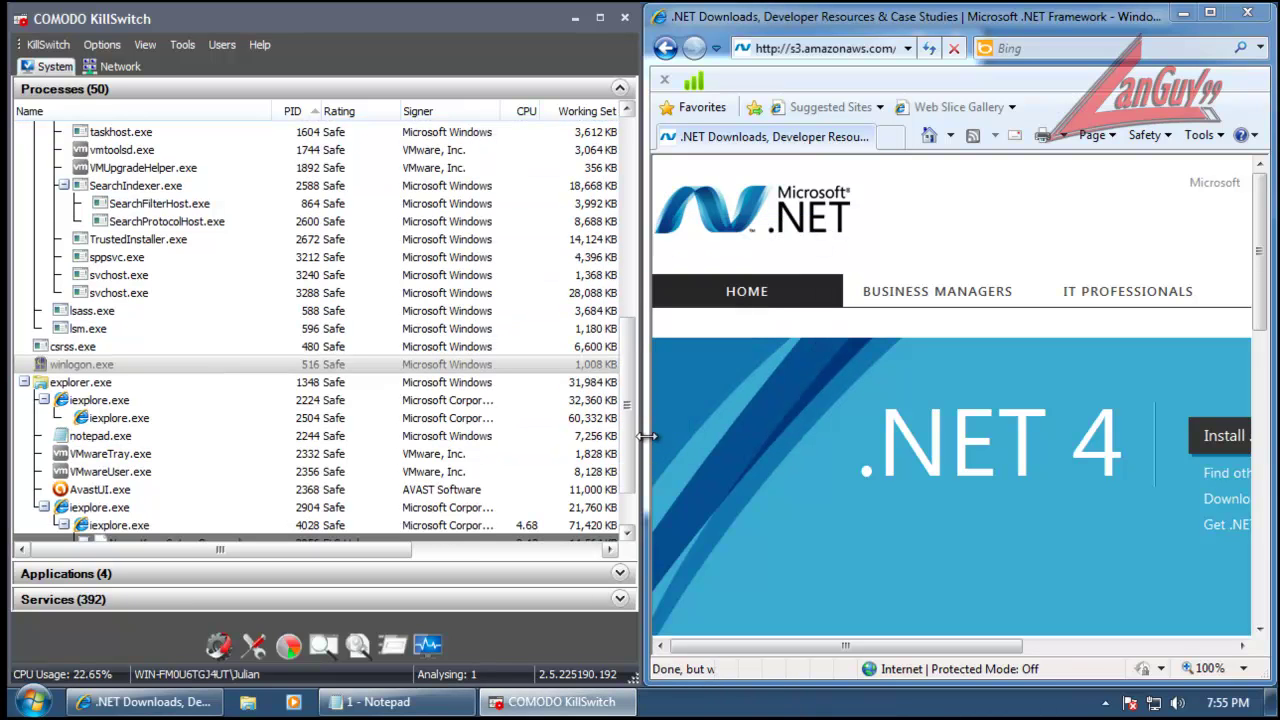
drag(630, 474, 624, 530)
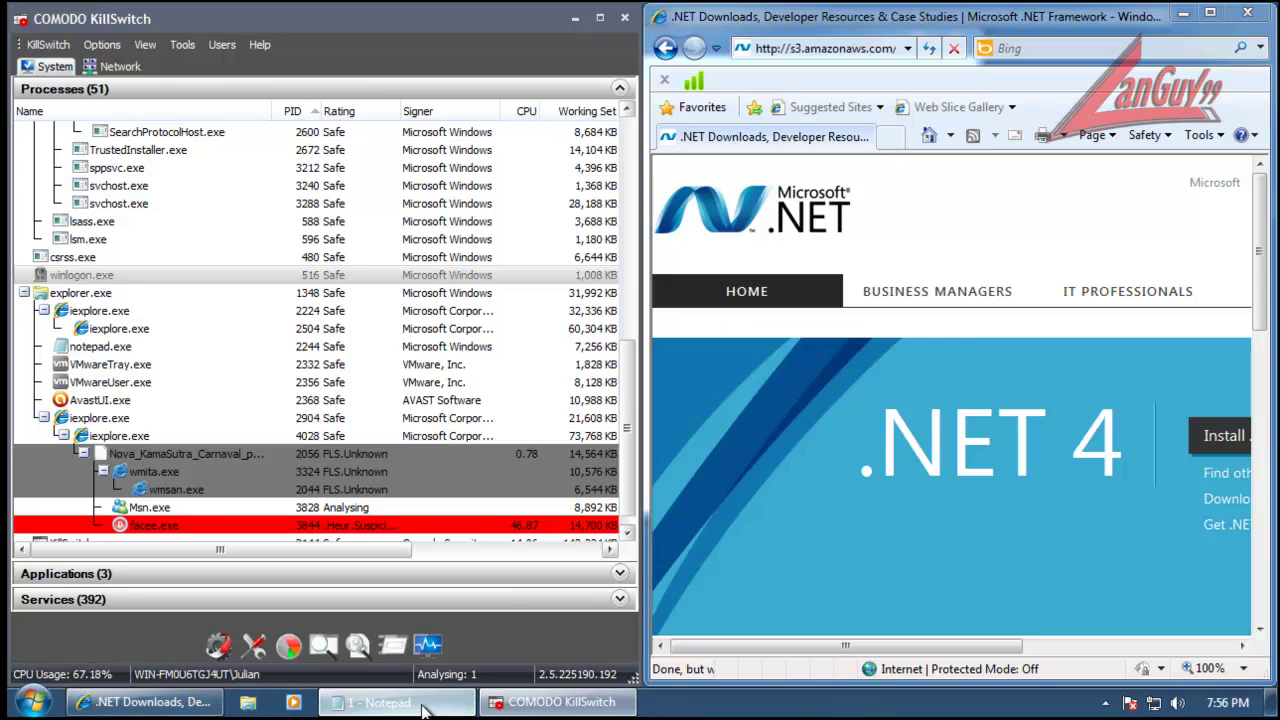
Step: Open the pointway.co.kr sysover.exe address from the Notepad list in Internet Explorer and abort the connection at avast's file reputation warning
click(372, 701)
click(418, 291)
key(shift+Home)
key(ctrl+c)
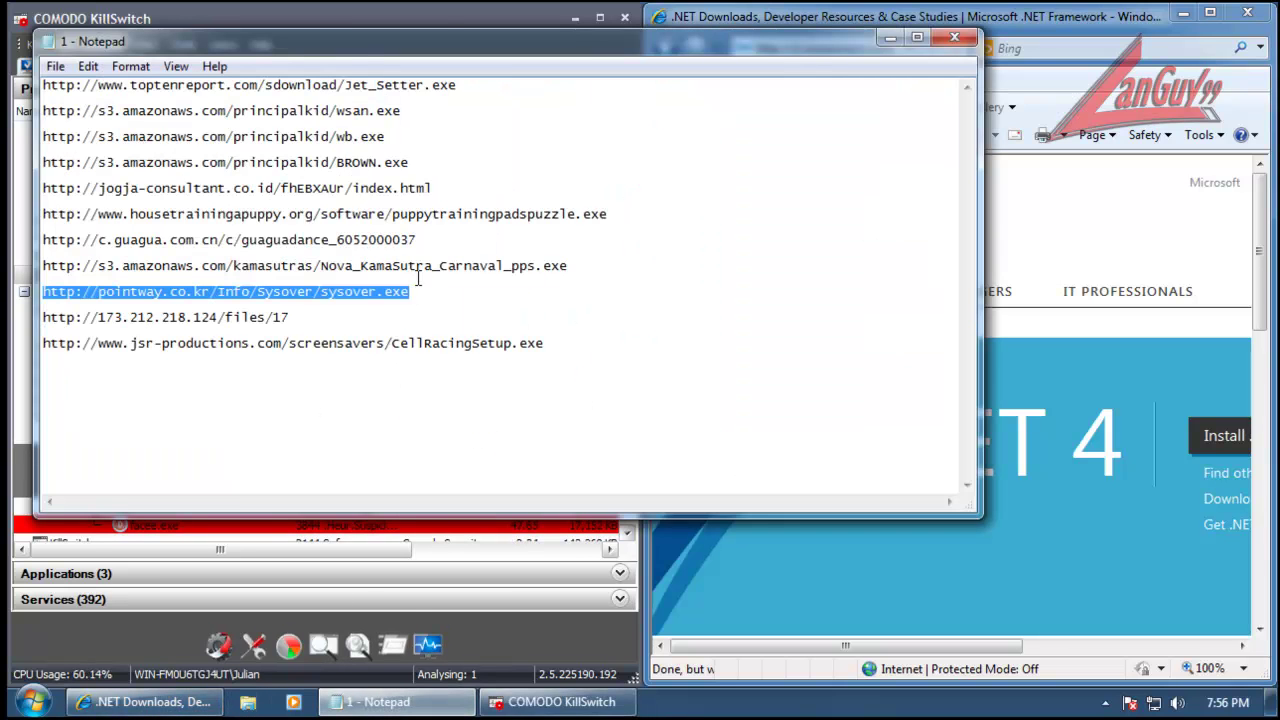
click(543, 12)
click(810, 48)
key(ctrl+v)
key(Return)
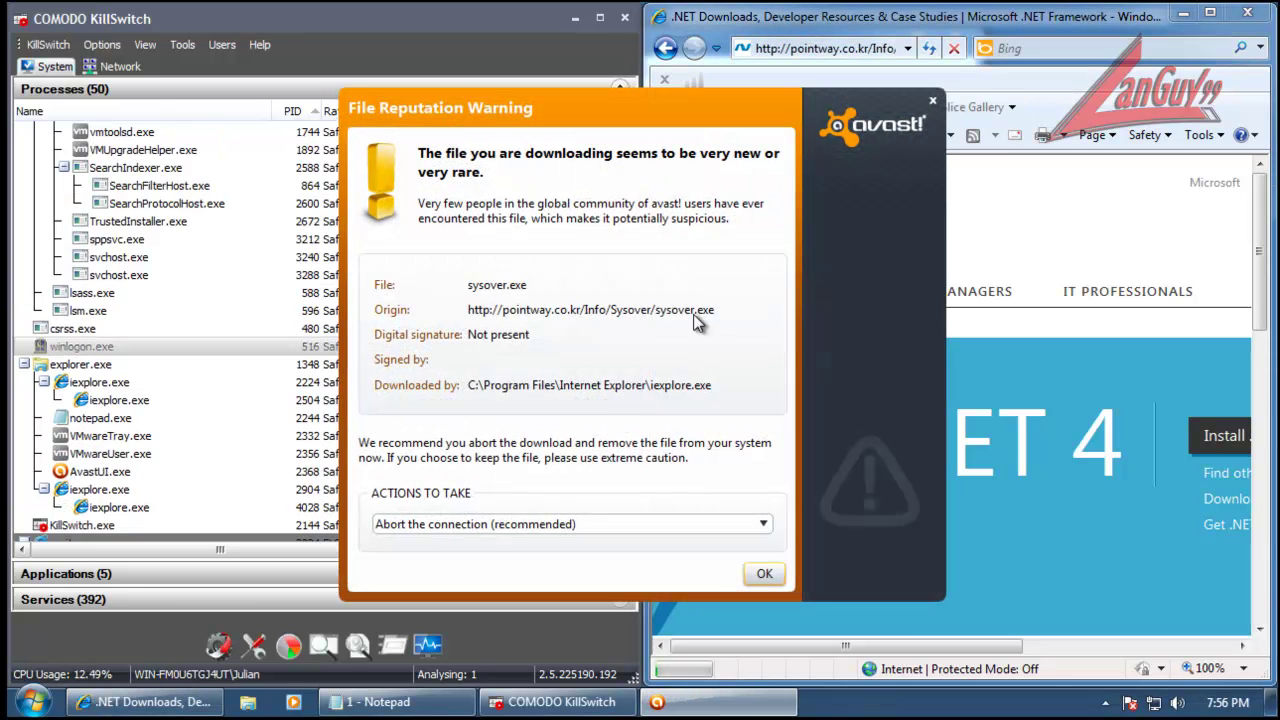
click(763, 576)
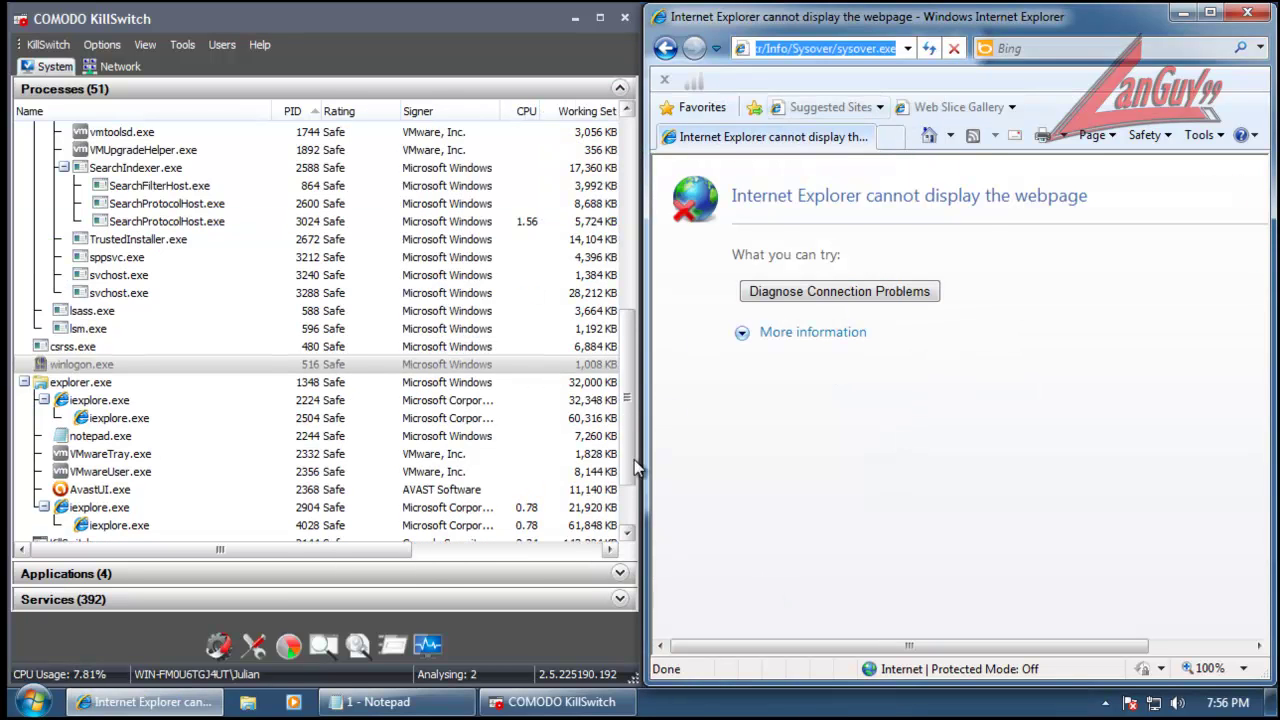
Step: Copy the 173.212.218.124/files/17 address from the Notepad list and open it in Internet Explorer
click(370, 702)
drag(330, 318, 18, 322)
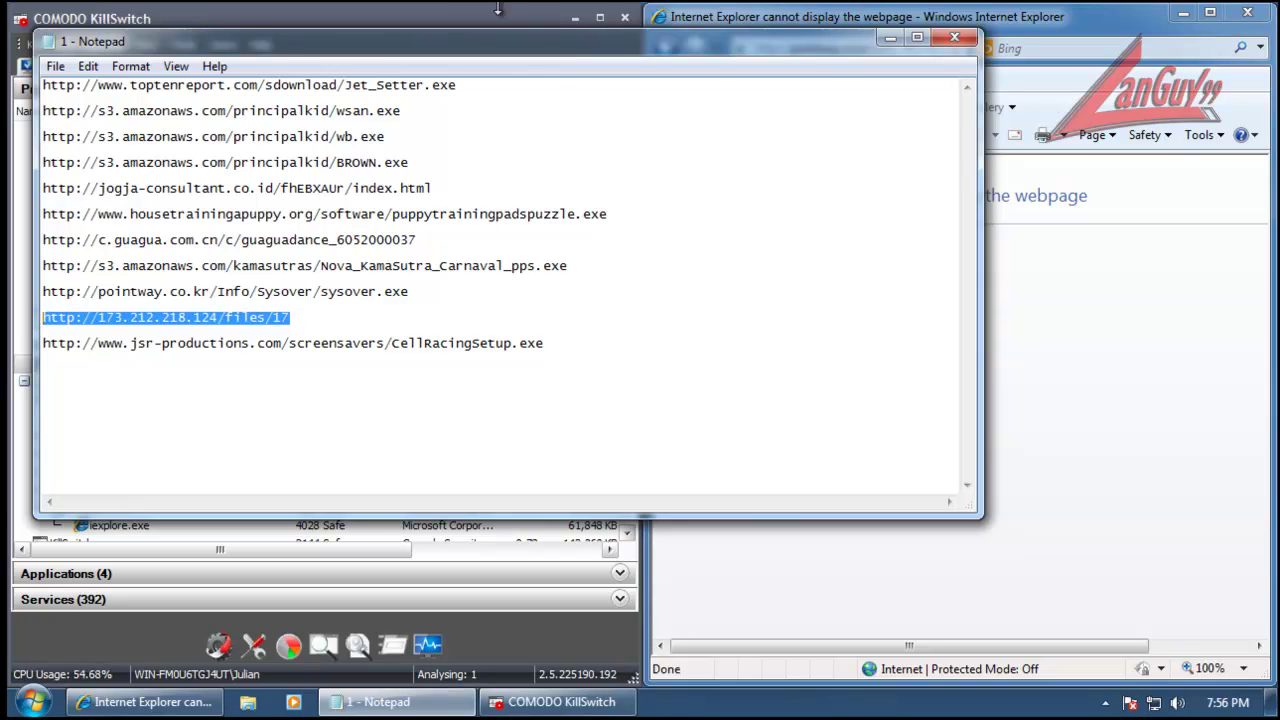
key(ctrl+c)
click(617, 6)
click(758, 24)
key(ctrl+v)
key(Return)
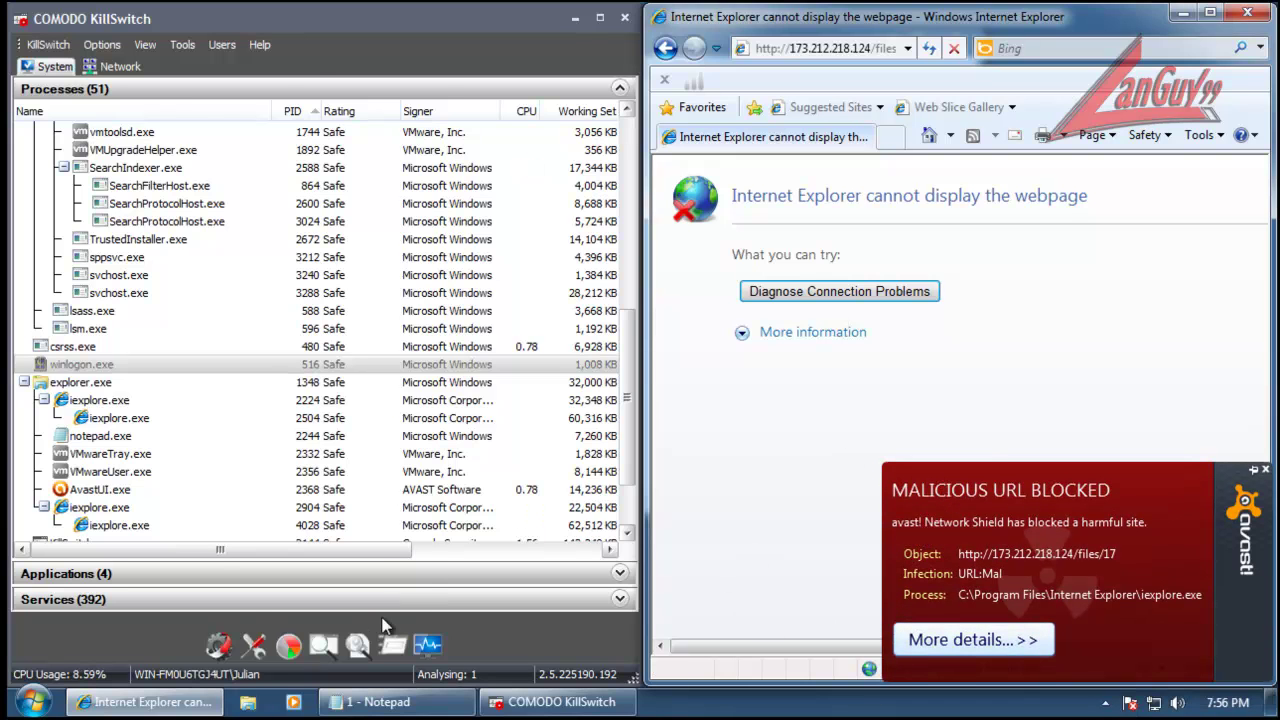
Step: Copy the jsr-productions.com CellRacingSetup.exe address from the Notepad list and open it in Internet Explorer
click(391, 707)
click(565, 345)
key(shift+Home)
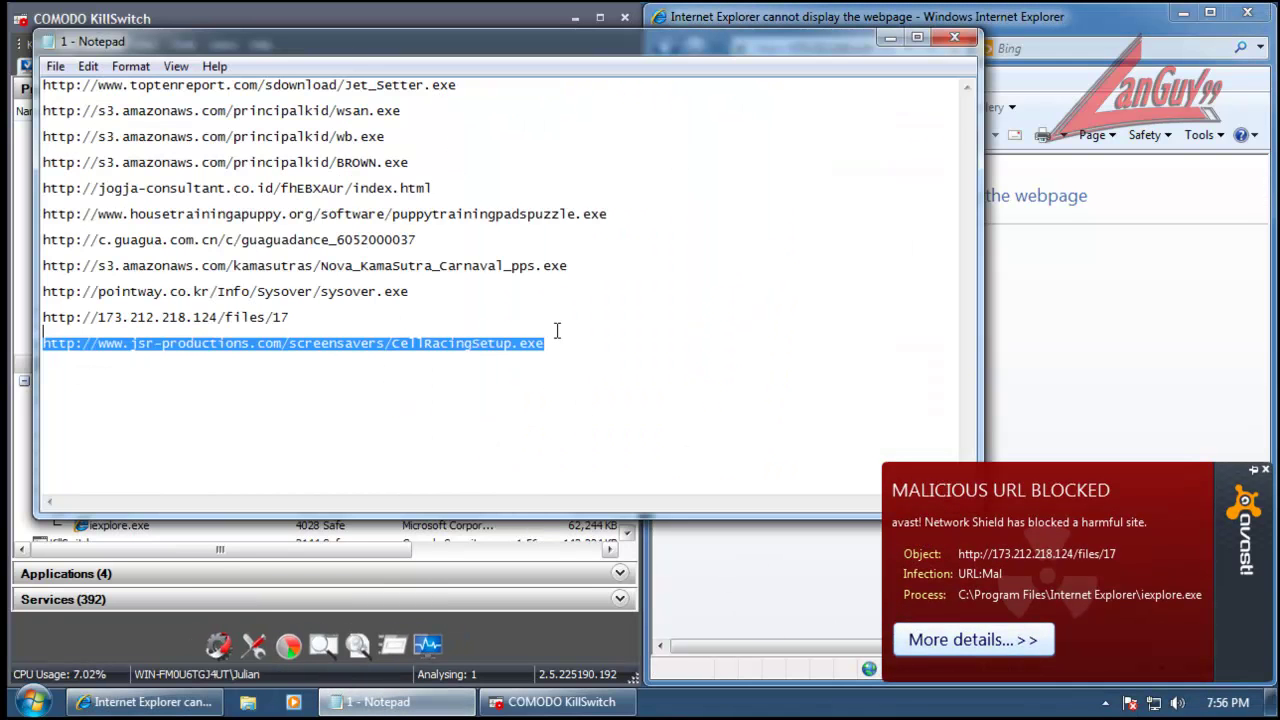
key(ctrl+c)
click(510, 8)
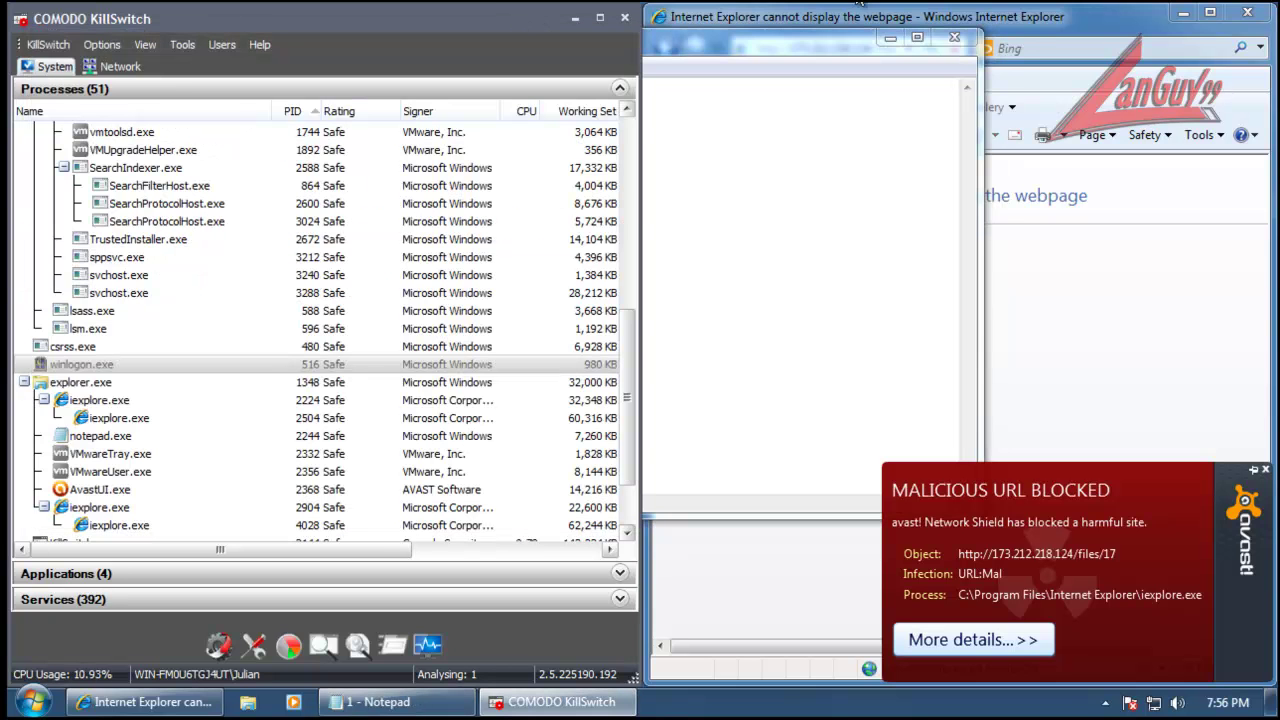
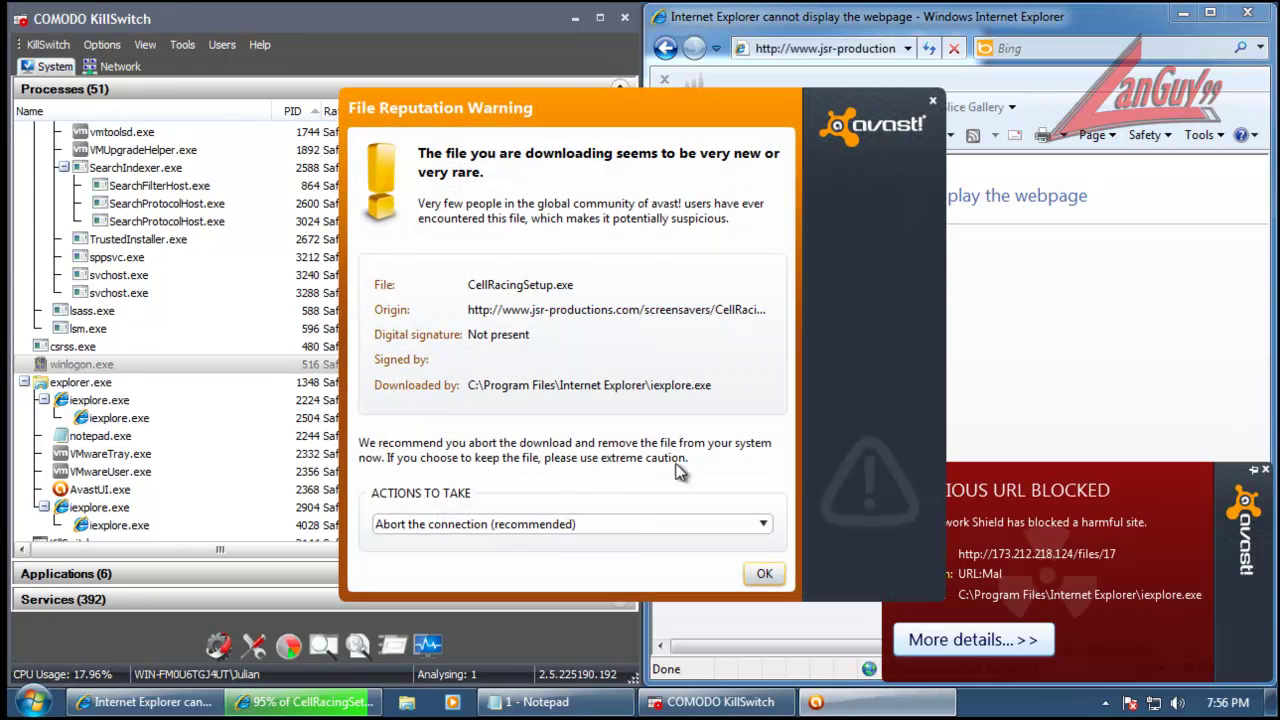
Step: Choose to complete the CellRacingSetup.exe download in avast's reputation warning and run the file, approving its launch prompts
click(636, 526)
click(602, 558)
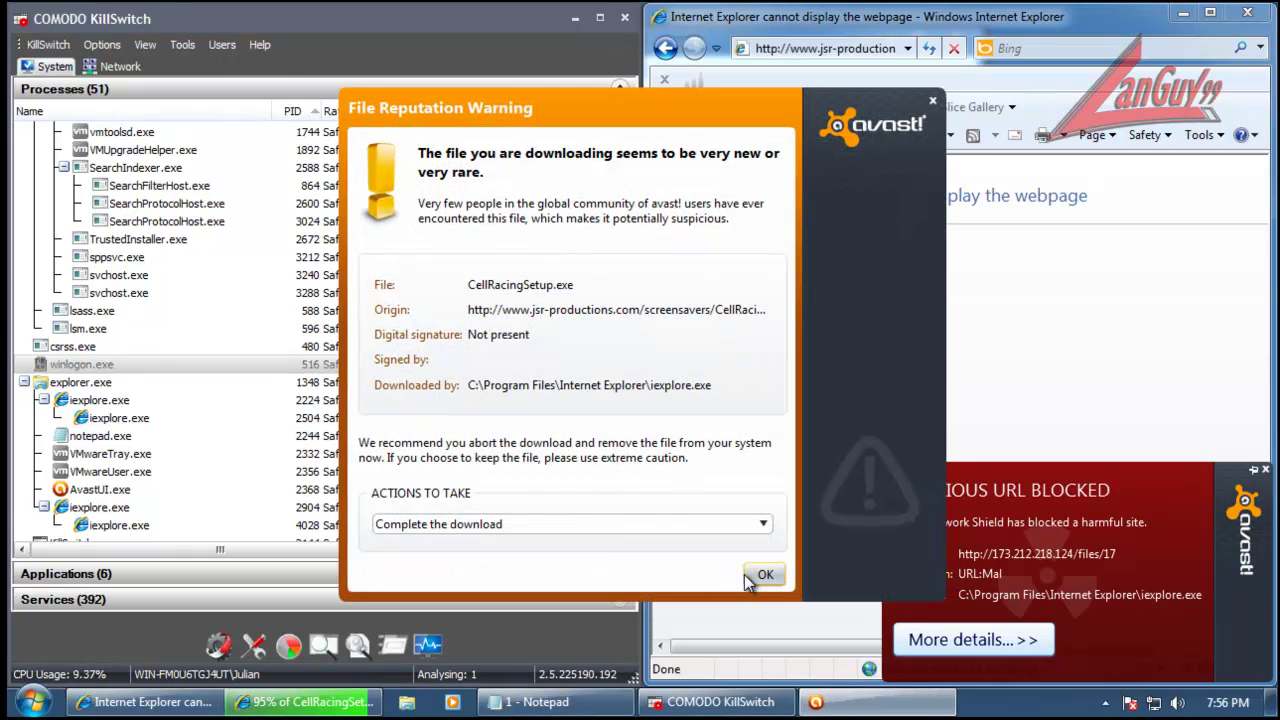
click(760, 574)
click(680, 327)
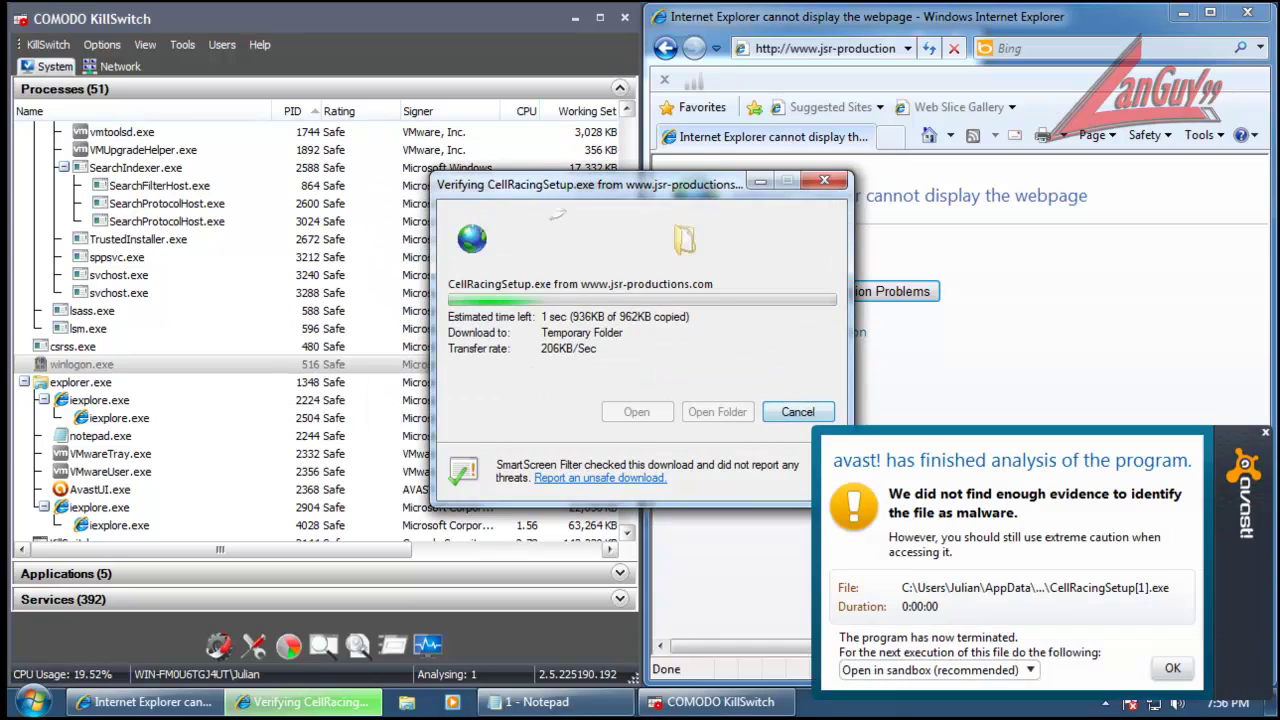
click(730, 368)
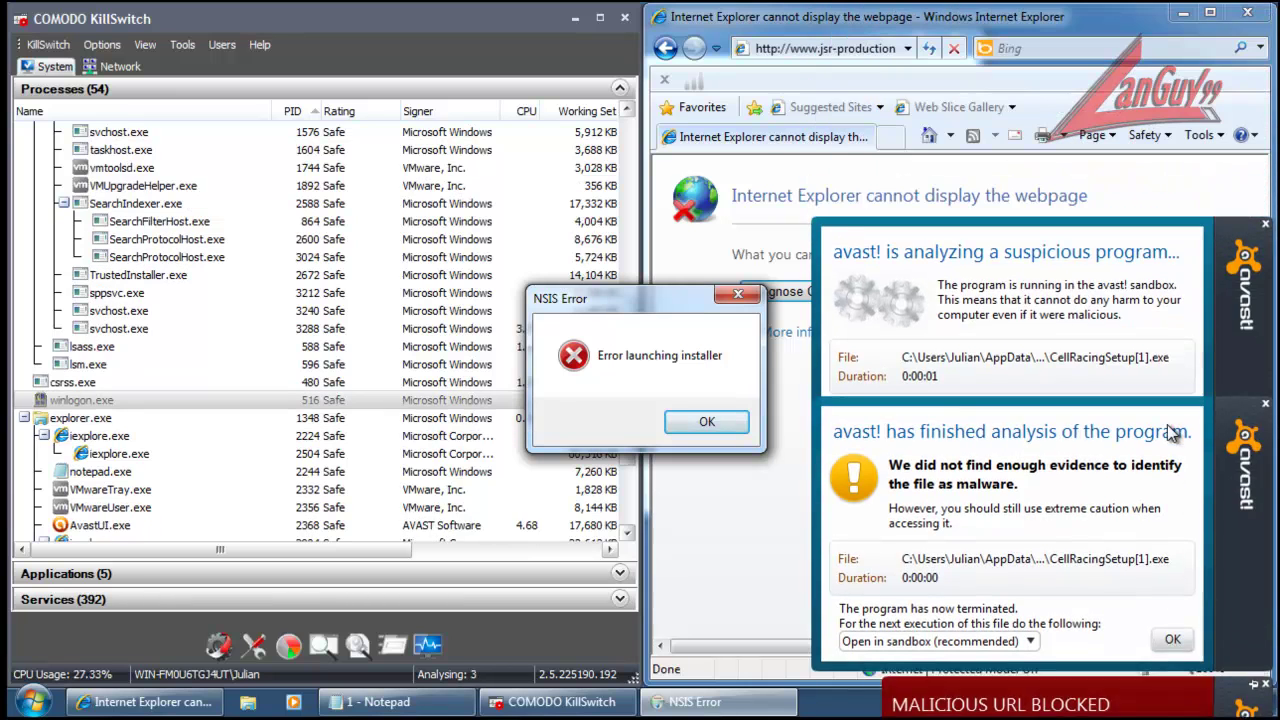
Step: Dismiss the installer error and confirm avast's analysis notices, keeping Open in sandbox for the next execution of CellRacingSetup
click(1170, 650)
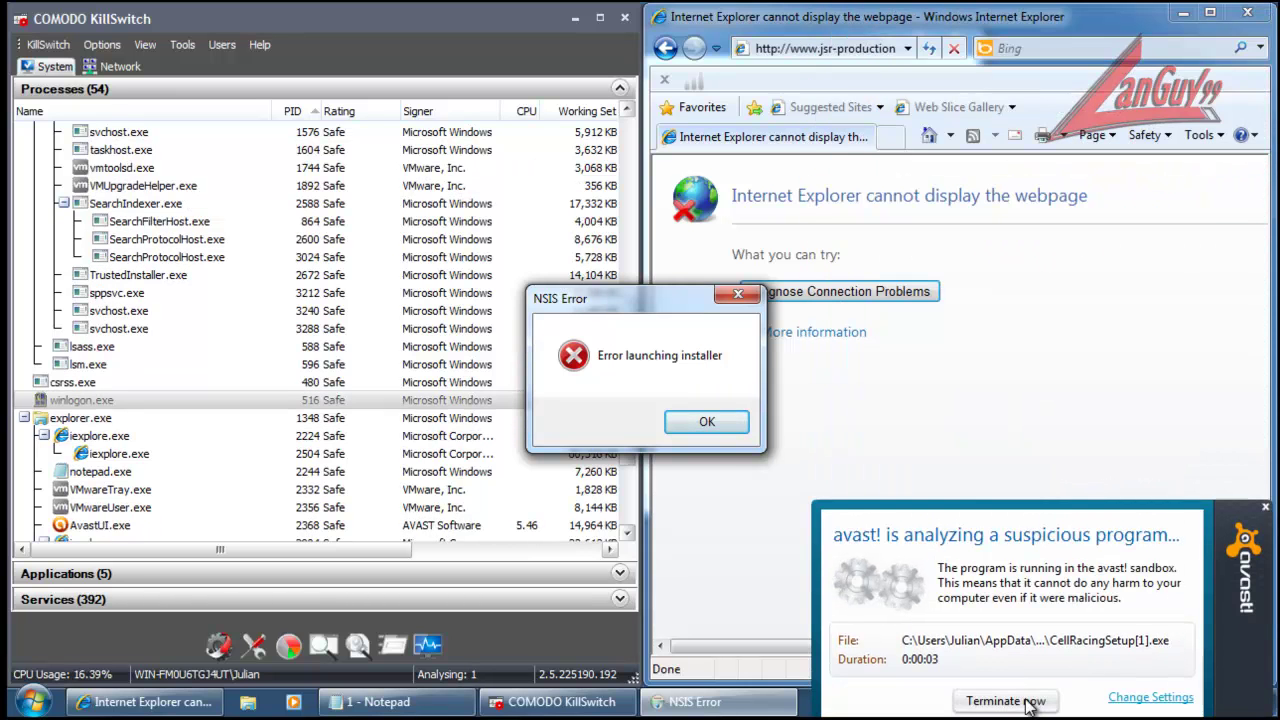
click(714, 424)
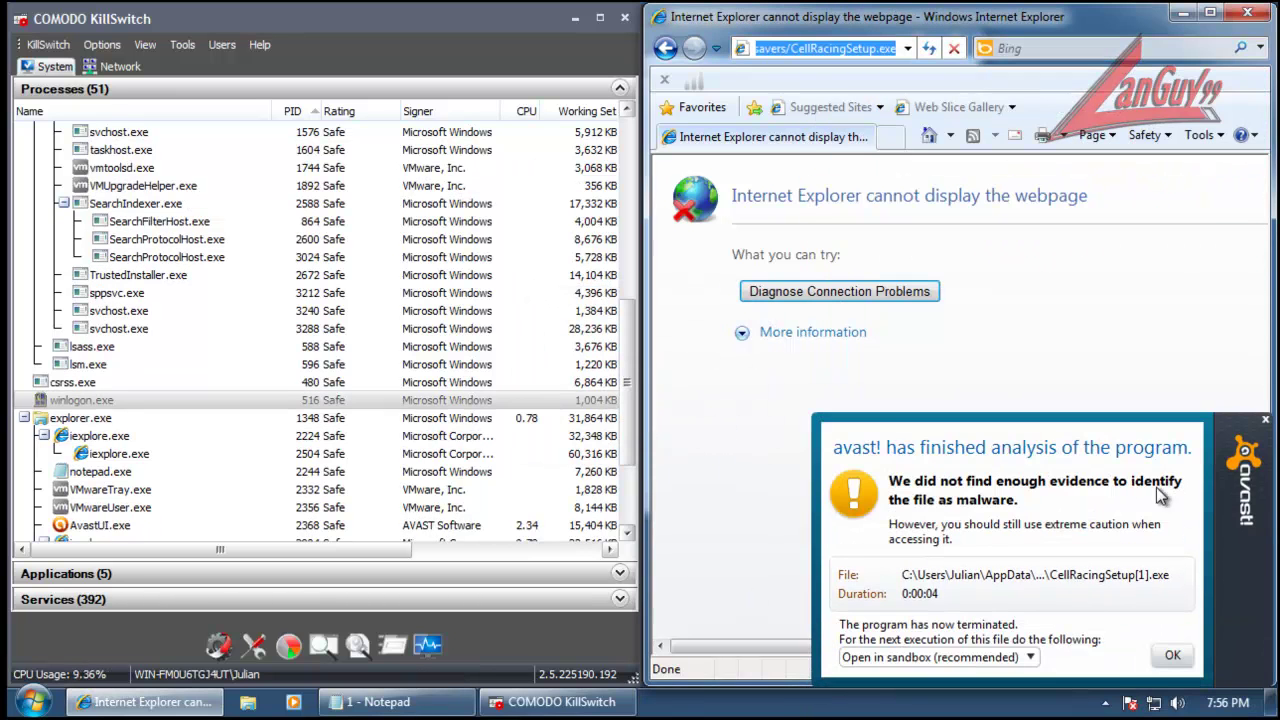
click(1170, 662)
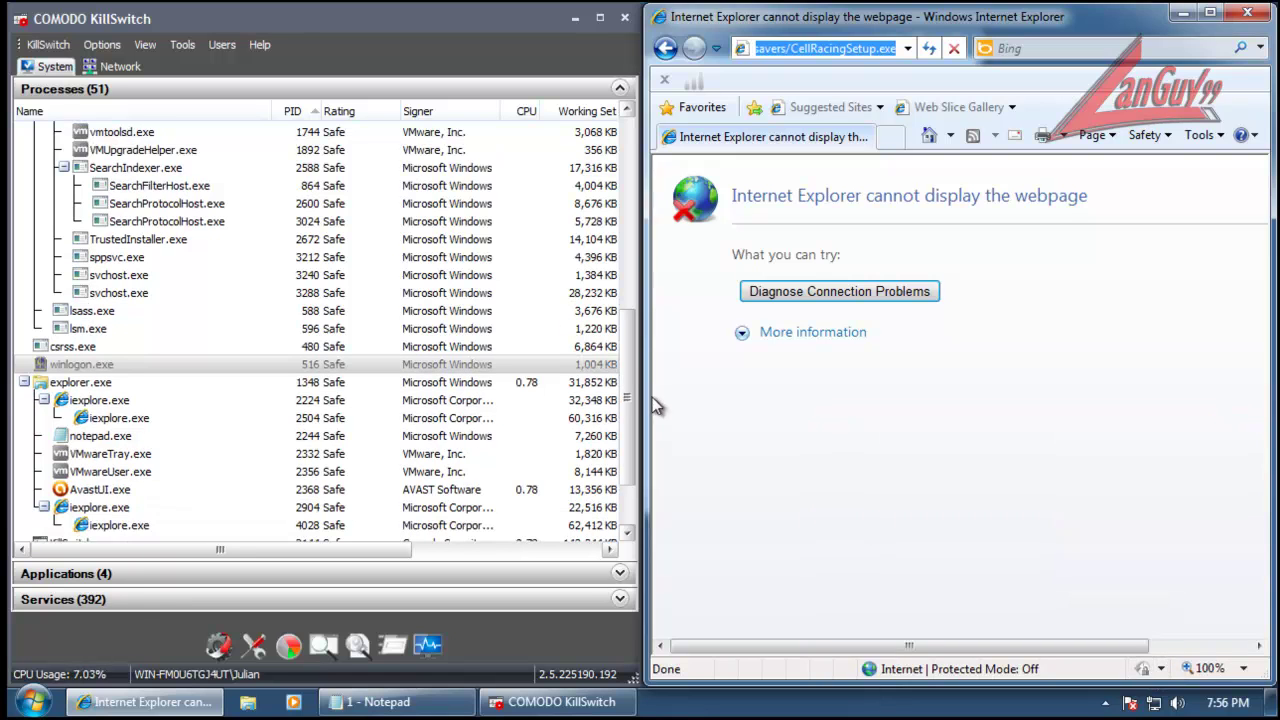
Step: Check the end of the KillSwitch process list and close KillSwitch, Internet Explorer and the Notepad URL list
scroll(635, 491, down, 2)
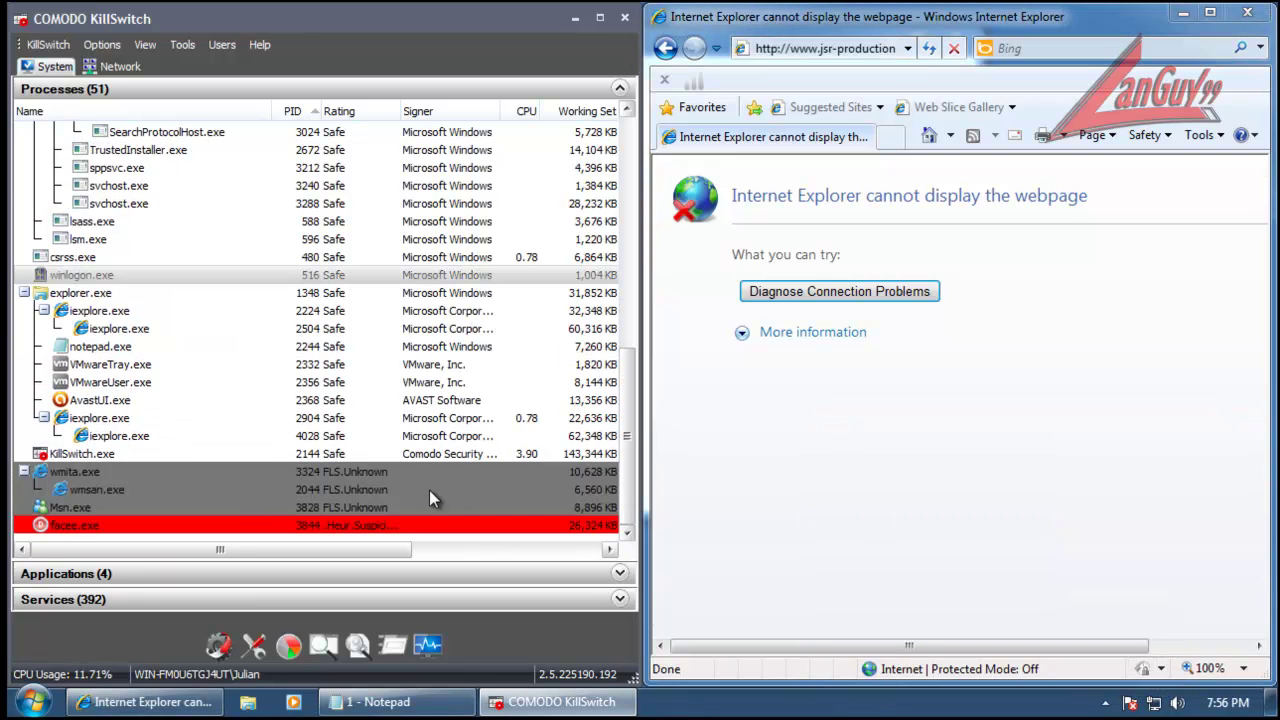
click(624, 17)
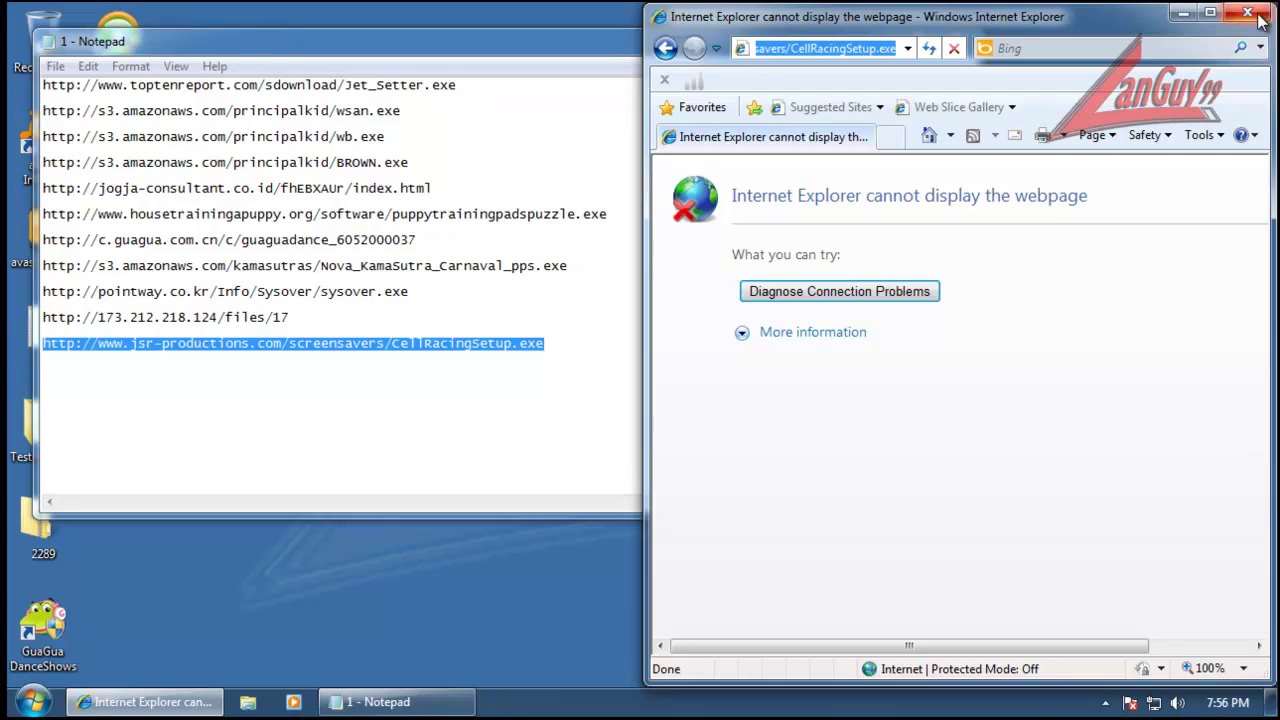
click(1258, 14)
click(958, 40)
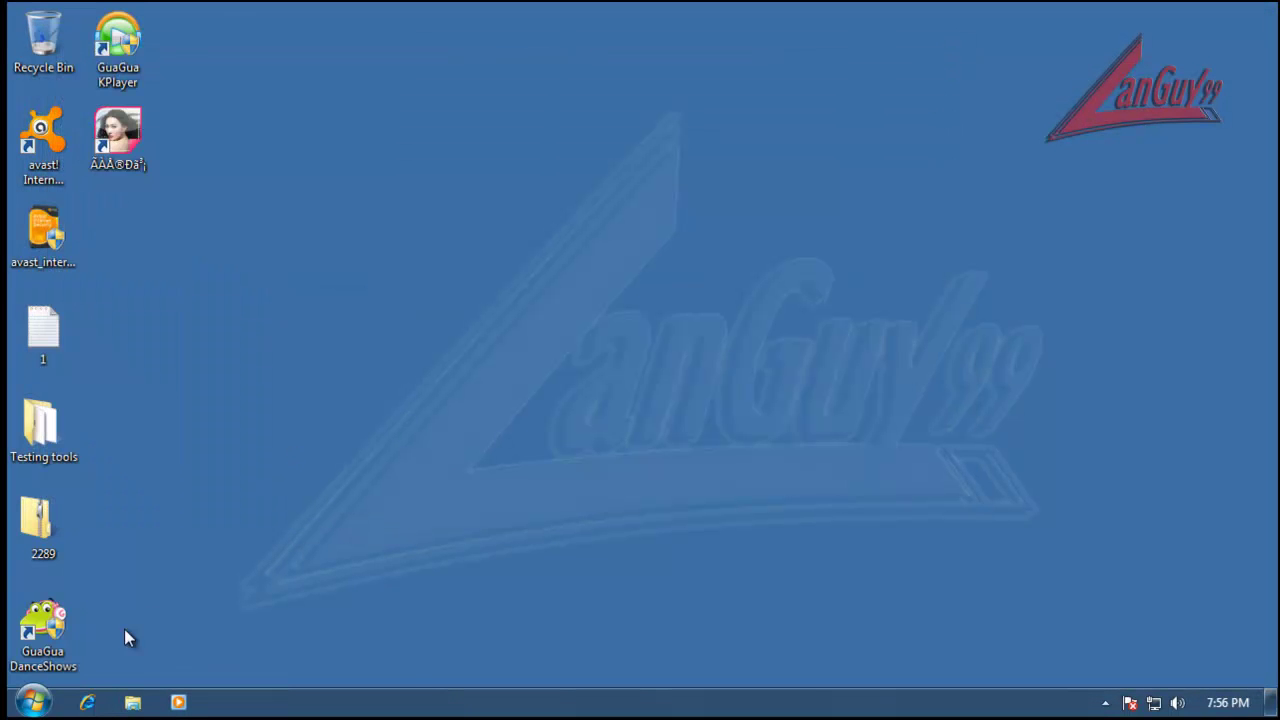
Step: Restart the Windows machine
click(33, 702)
click(356, 656)
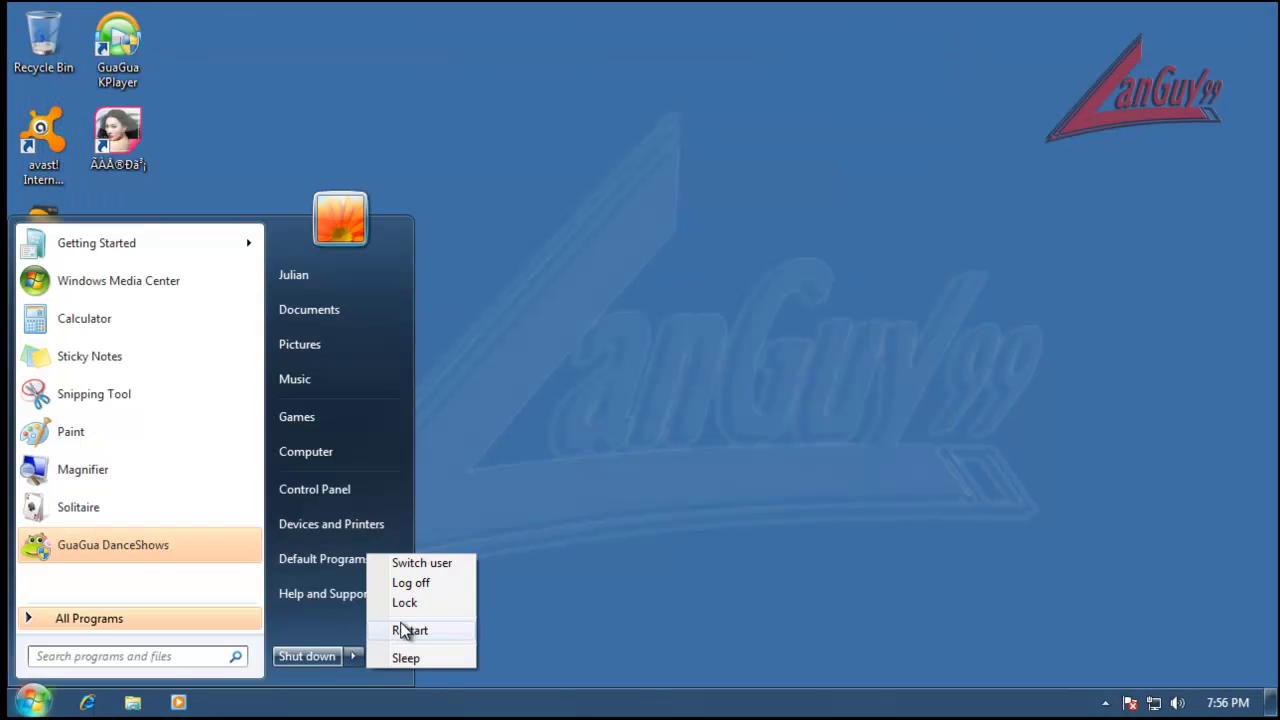
click(409, 631)
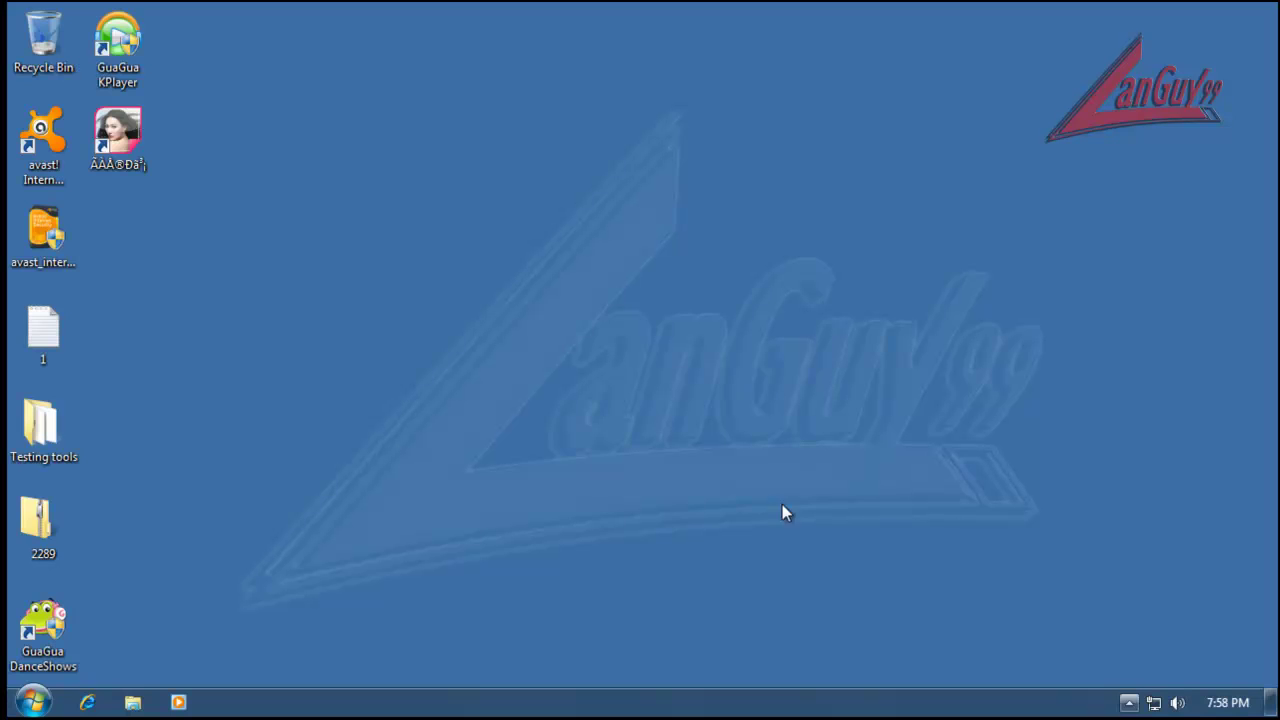
Step: Open the zipped 2289 archive on the desktop and look at avast's quick options
double_click(58, 520)
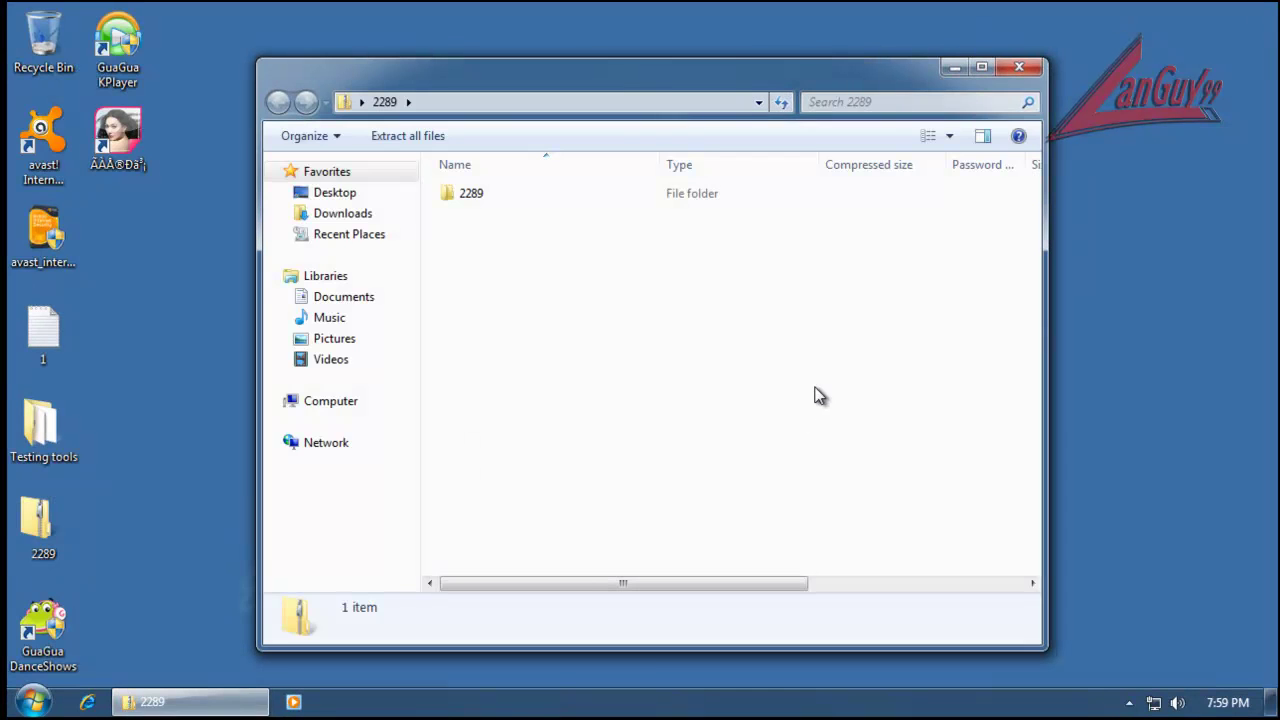
click(1129, 703)
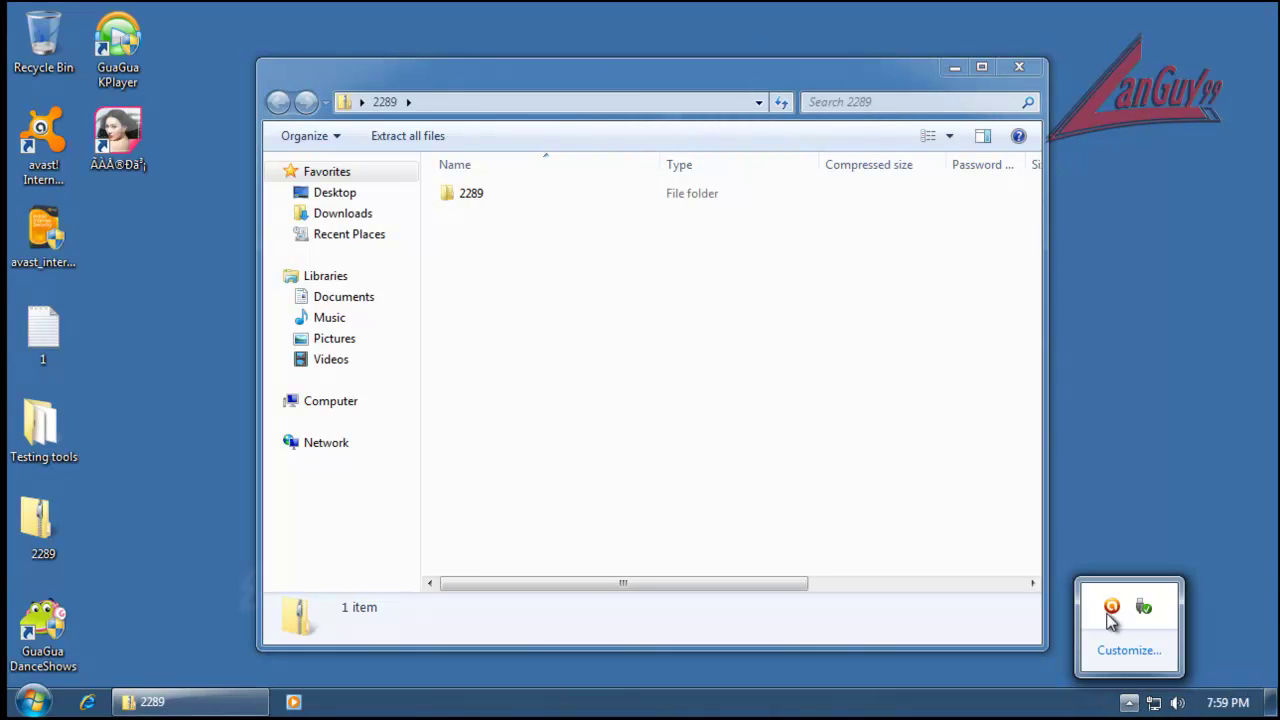
right_click(1111, 609)
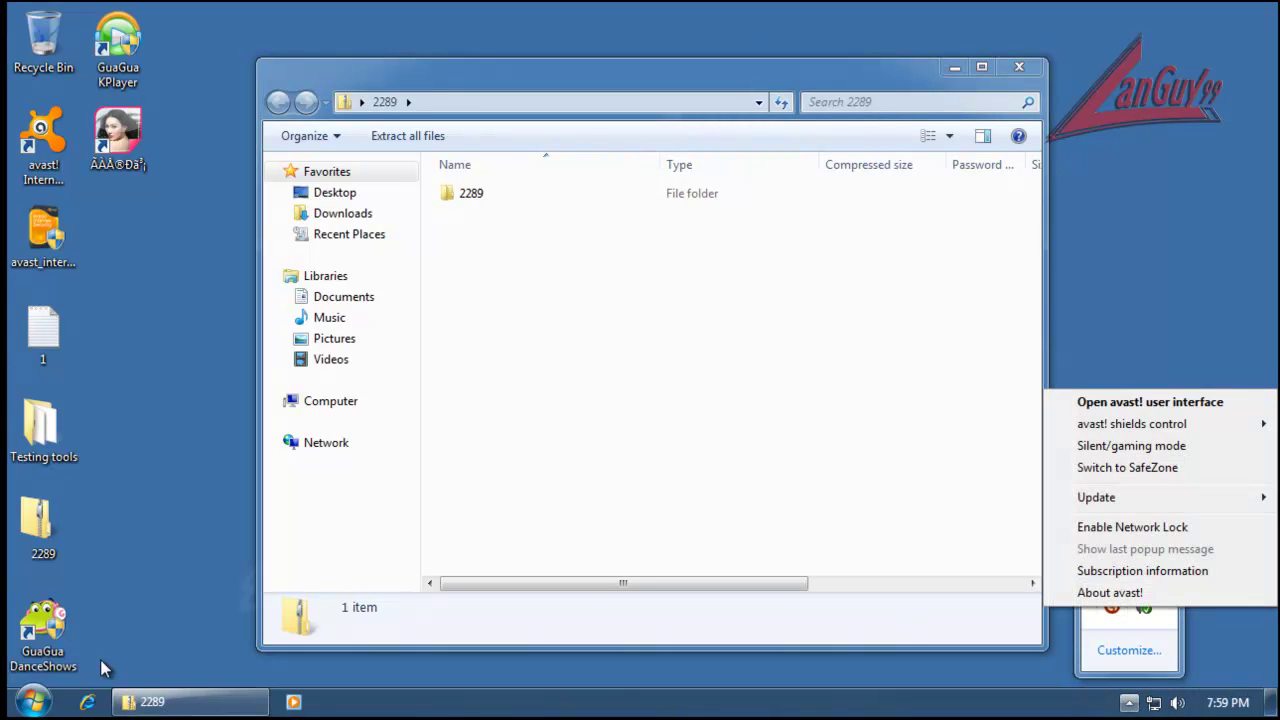
click(127, 642)
Step: Show the Control Panel items as large icons, check the status of Windows Defender, and close both windows
click(33, 701)
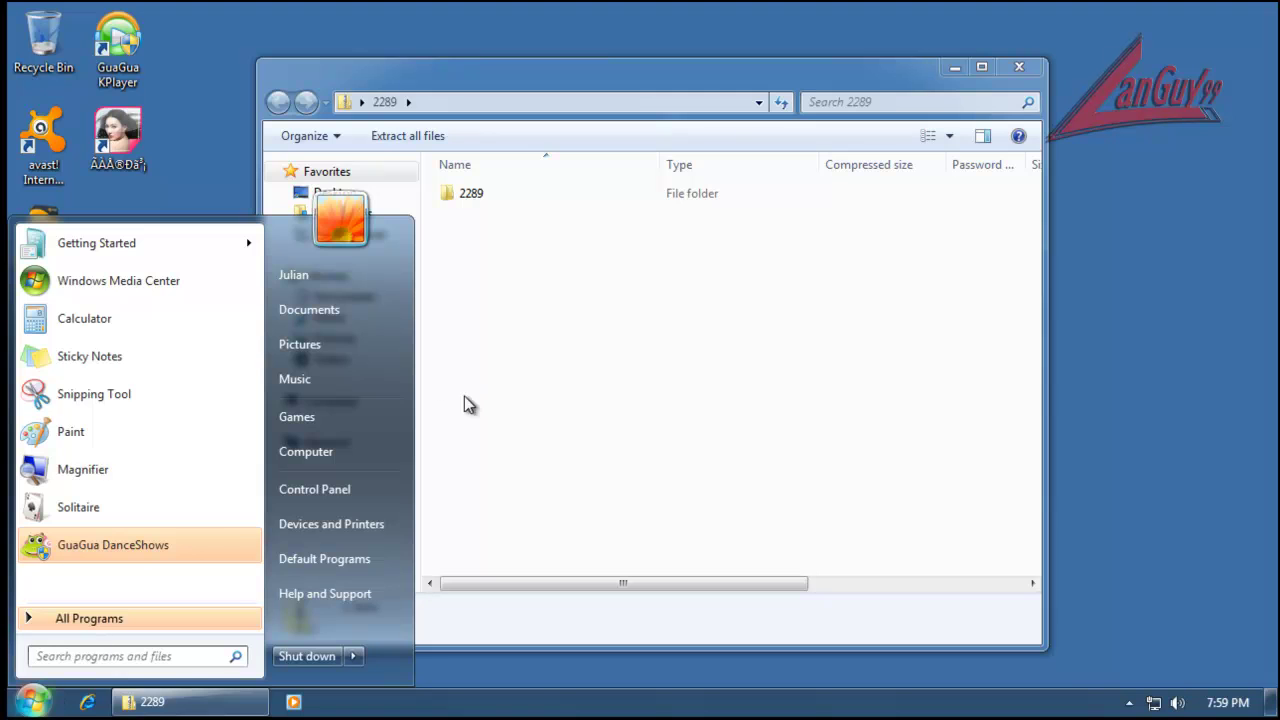
click(389, 492)
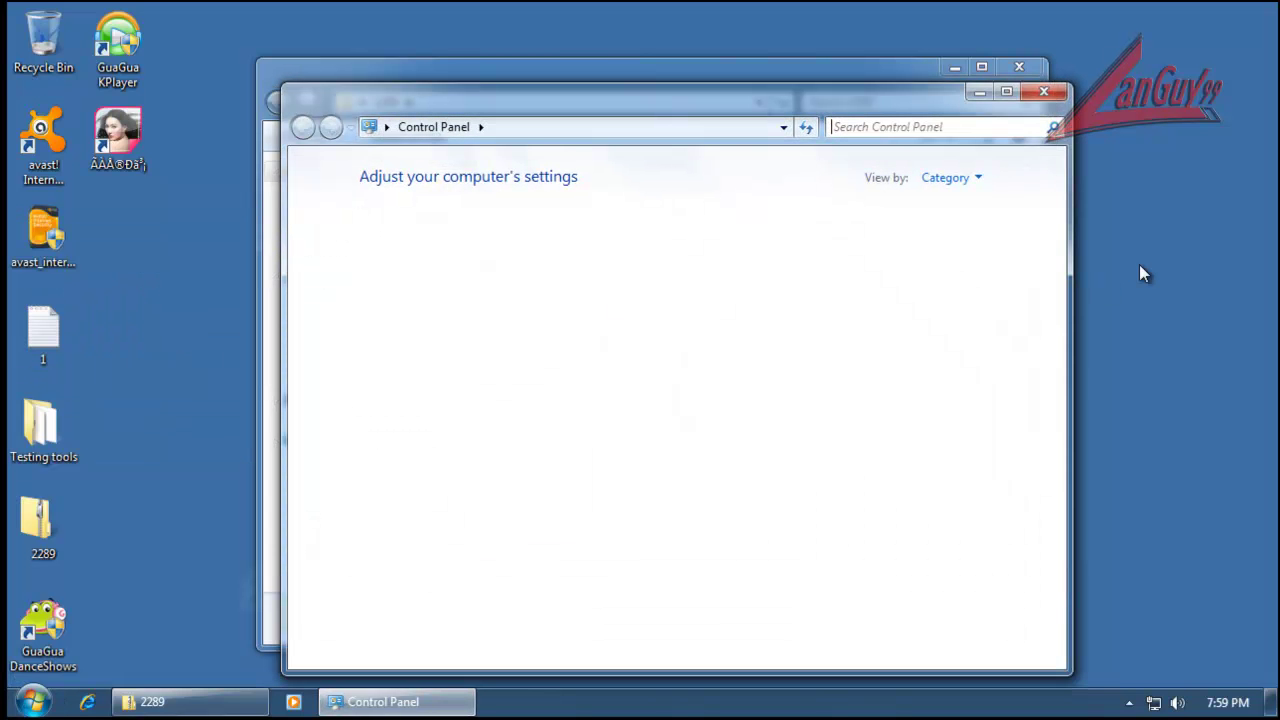
click(952, 179)
click(963, 232)
scroll(965, 420, down, 7)
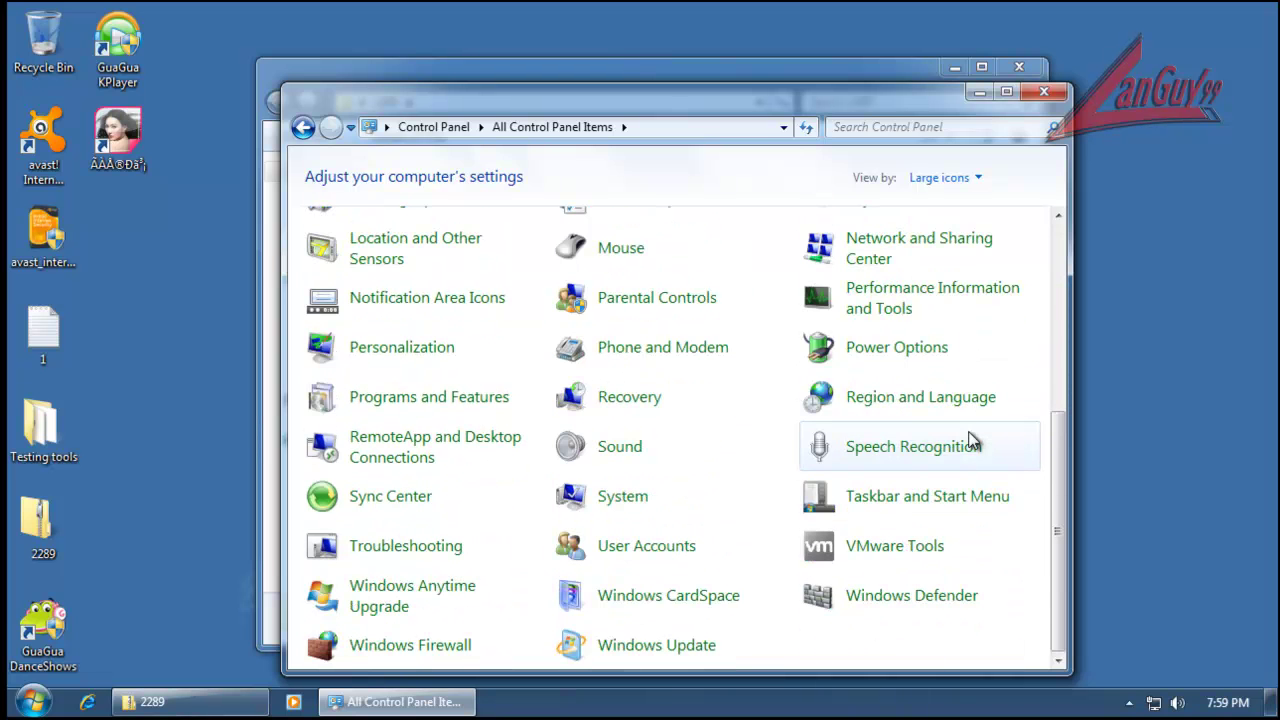
click(943, 596)
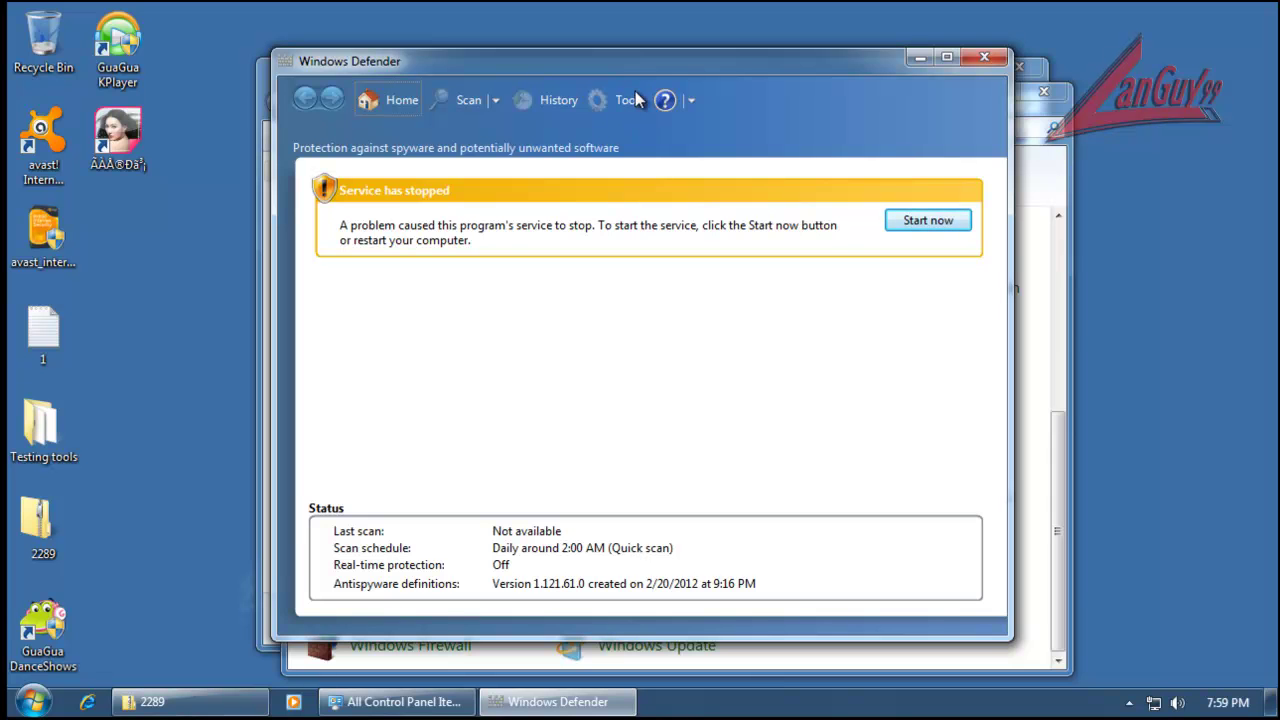
click(985, 58)
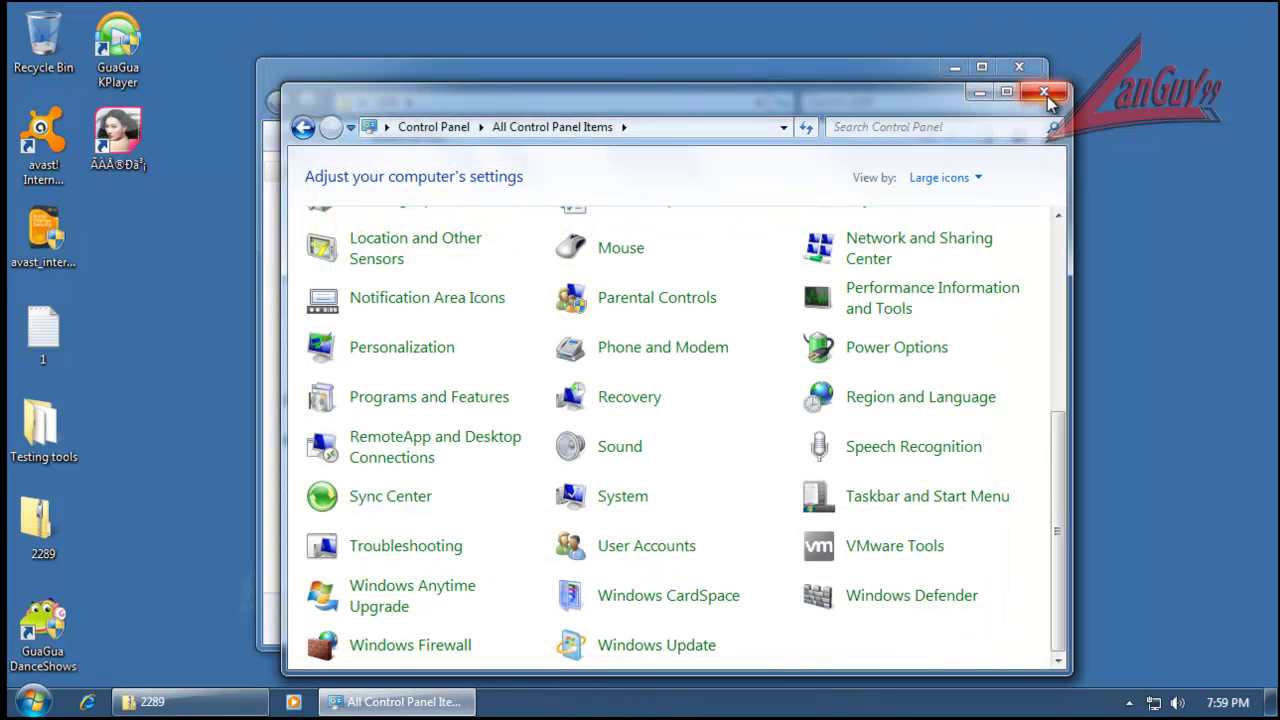
click(1044, 93)
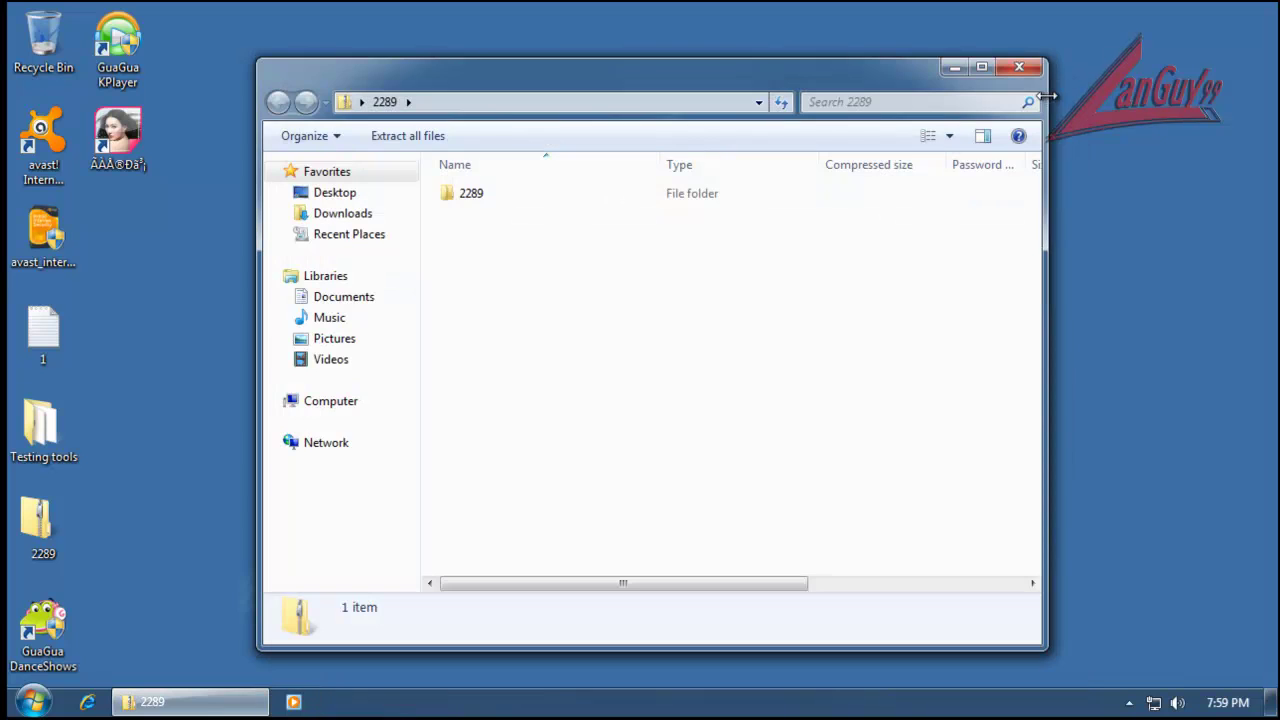
Step: Disable all avast shields for 10 minutes and approve the component stop
click(1129, 703)
right_click(1112, 606)
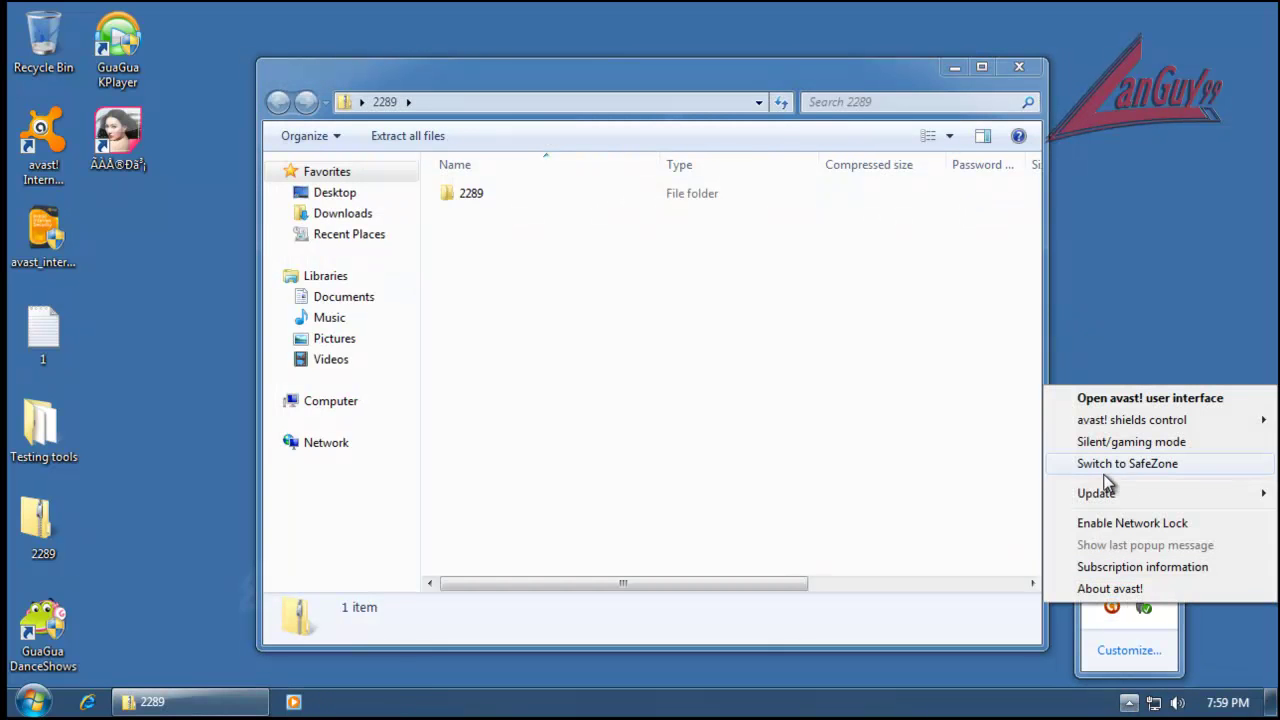
mouse_move(1135, 425)
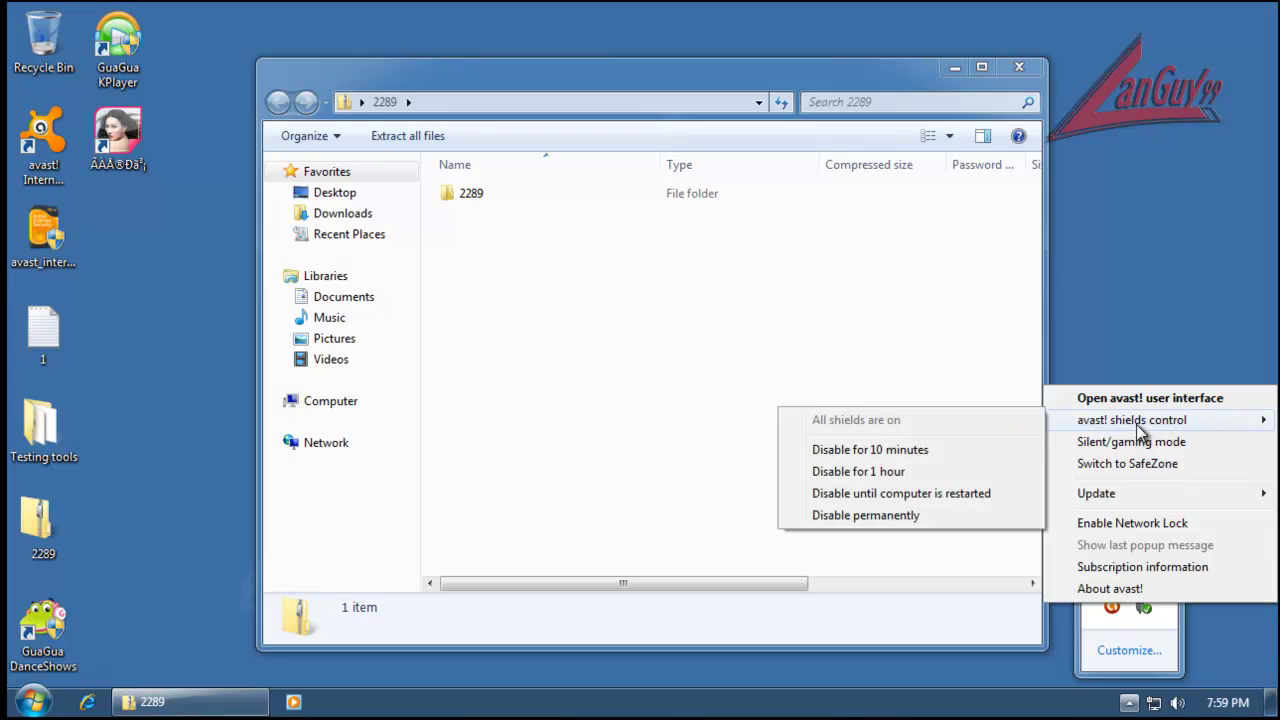
click(980, 457)
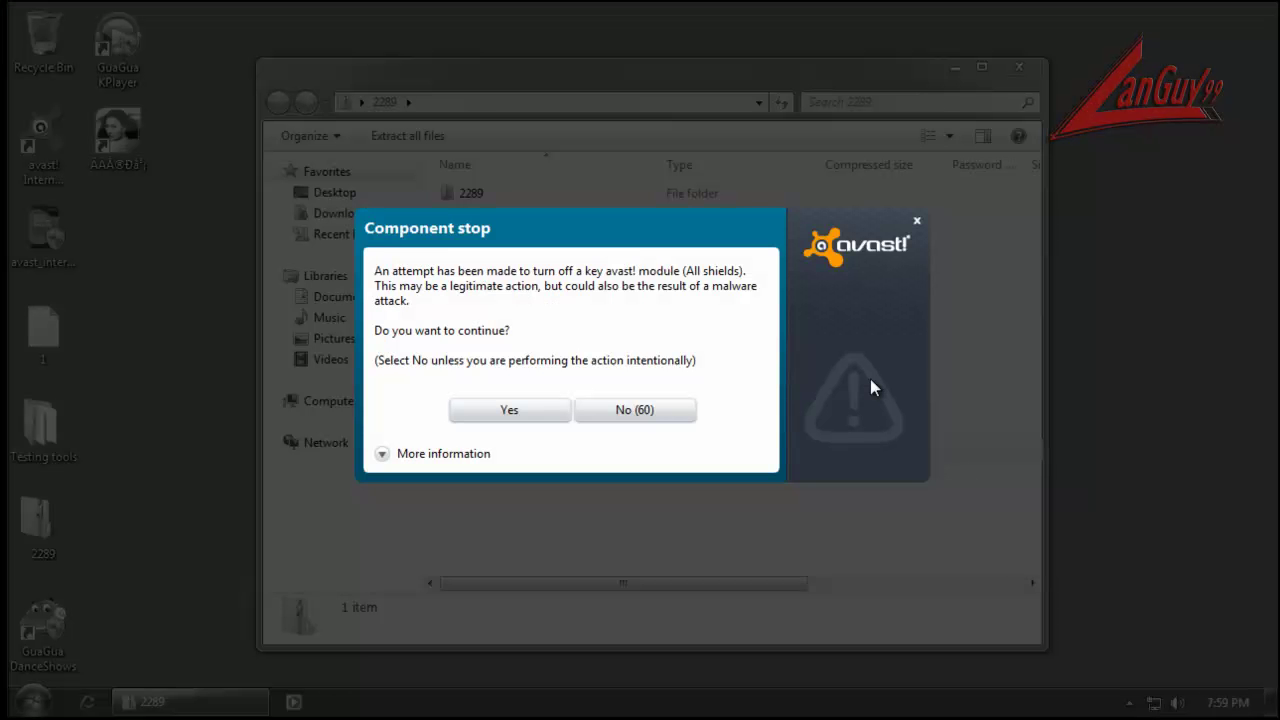
click(538, 418)
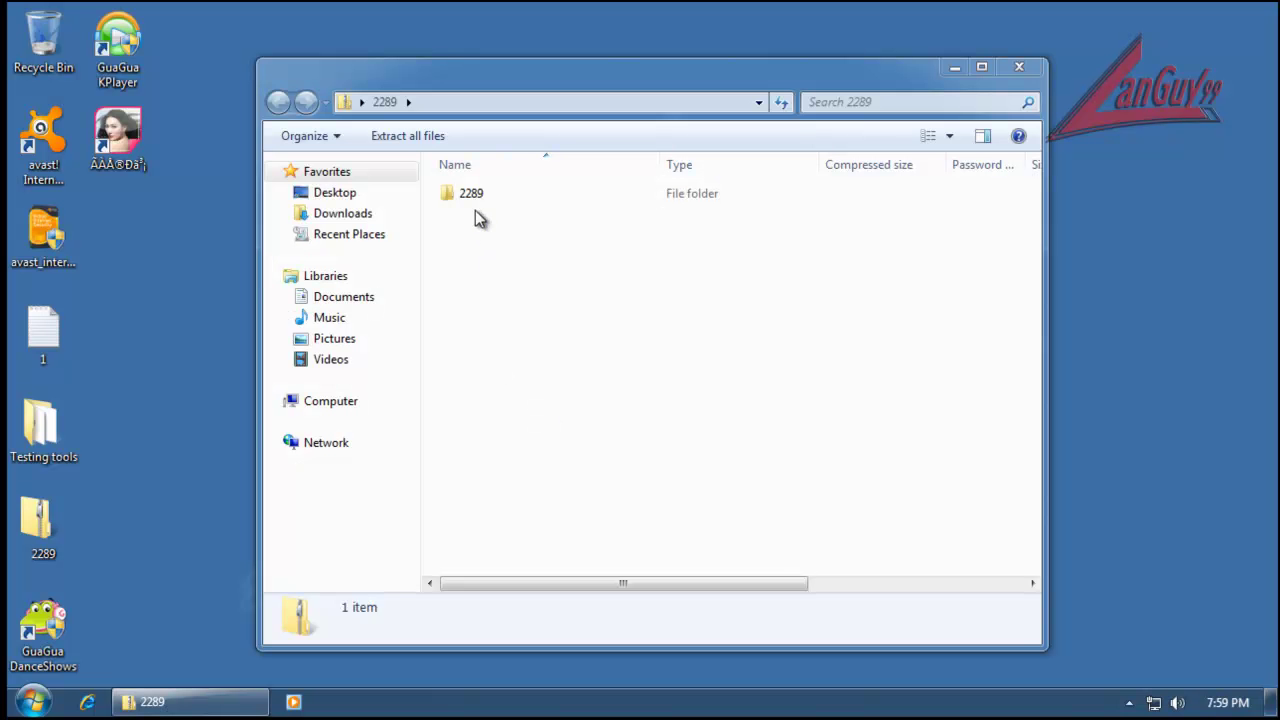
Step: Extract the 2289 folder from the open archive to the desktop and place it beside the avast installer
drag(479, 199, 176, 265)
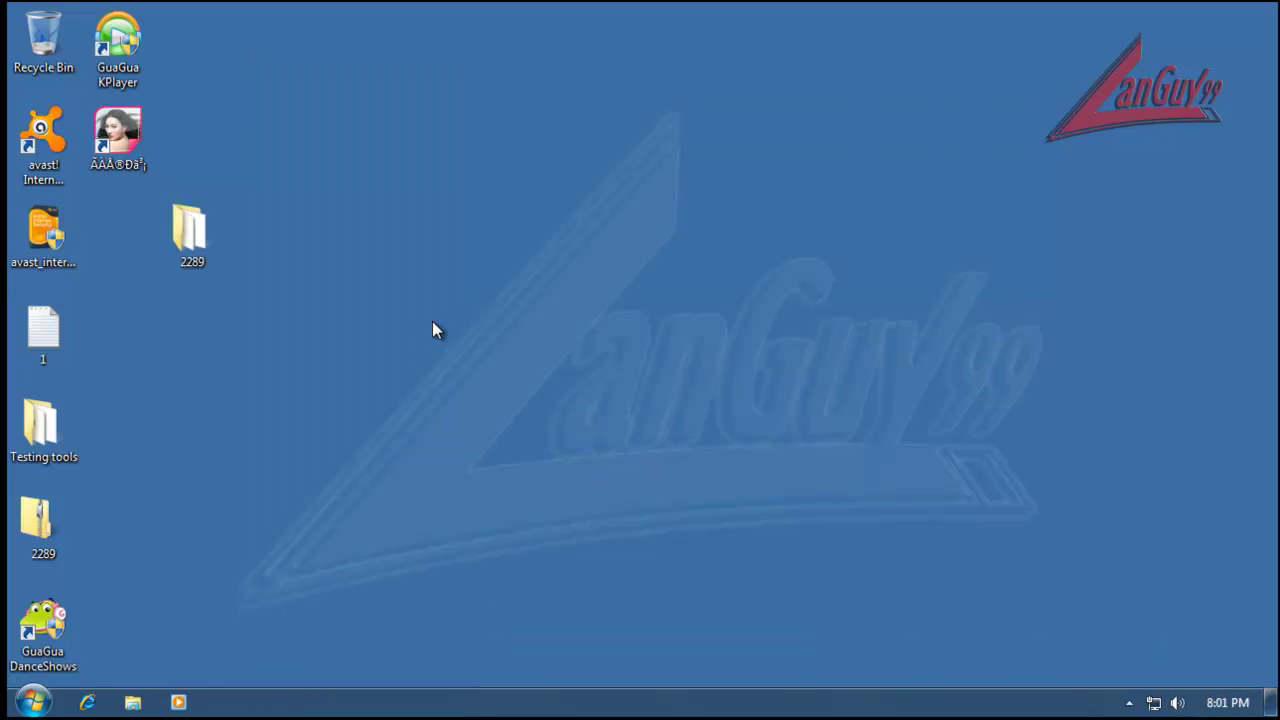
drag(178, 230, 145, 231)
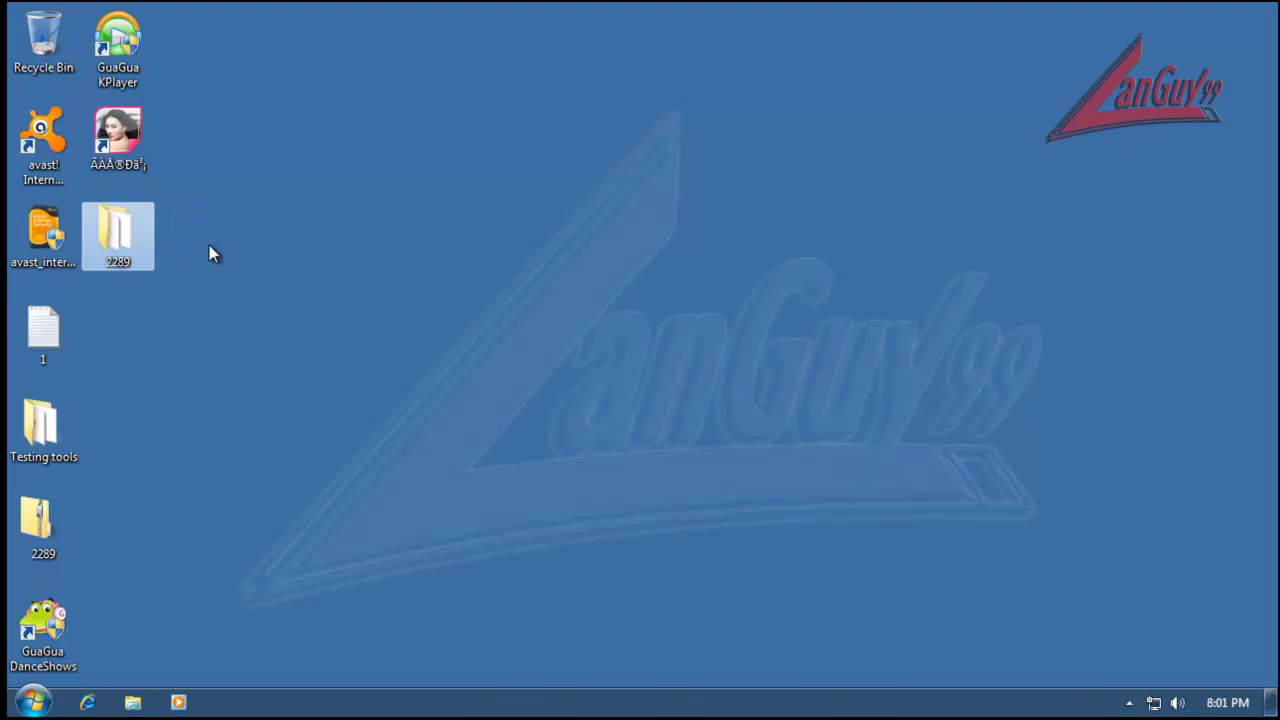
Step: Check the properties of the extracted 2289 folder and start an avast scan of it
right_click(120, 231)
click(266, 523)
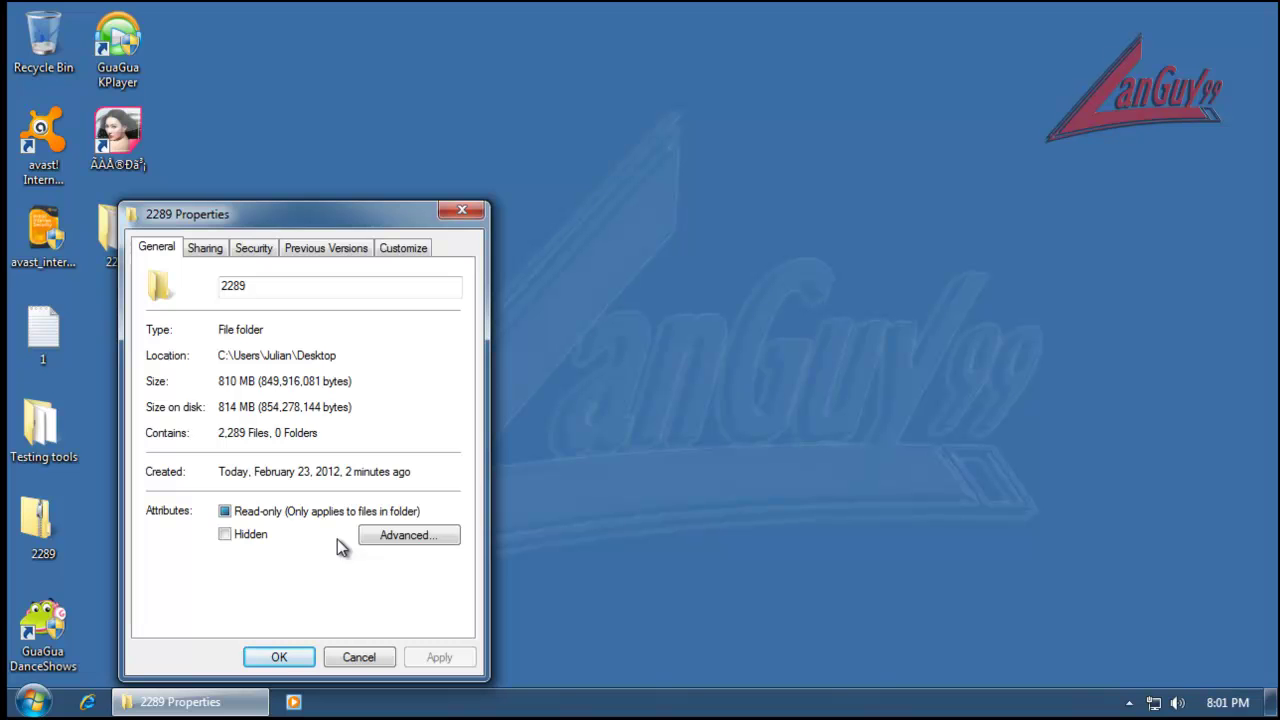
click(359, 657)
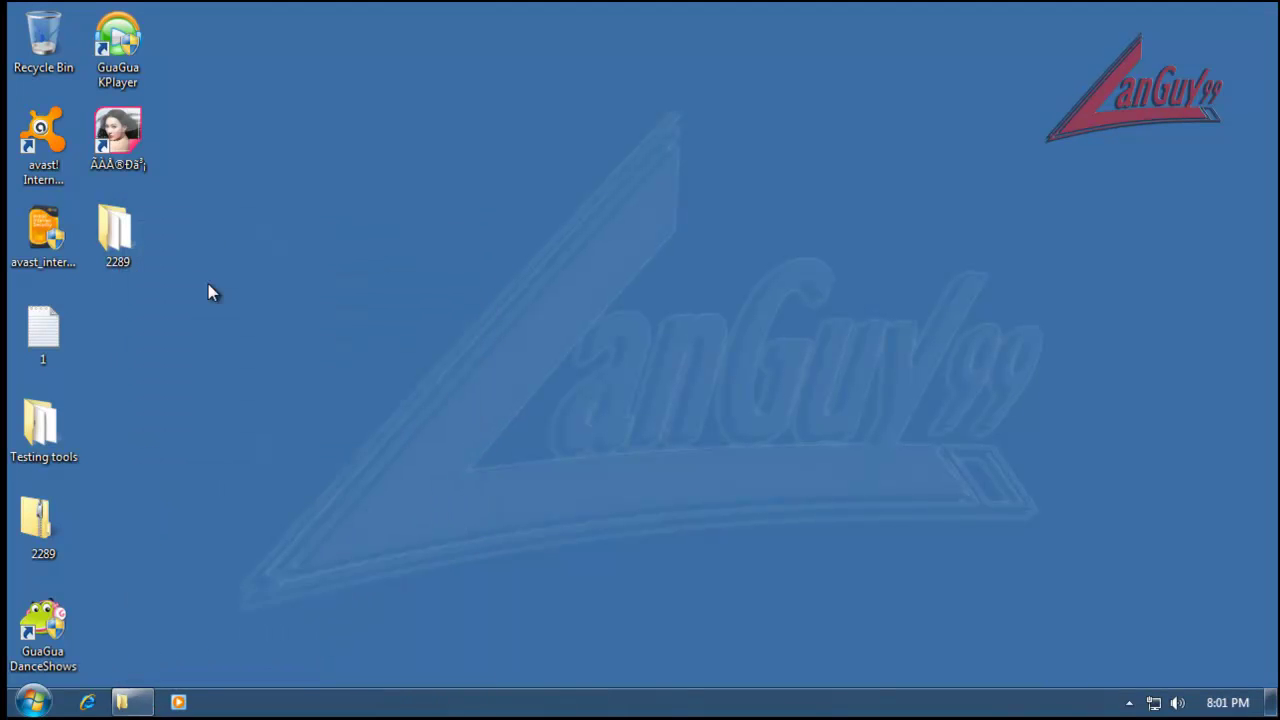
right_click(121, 225)
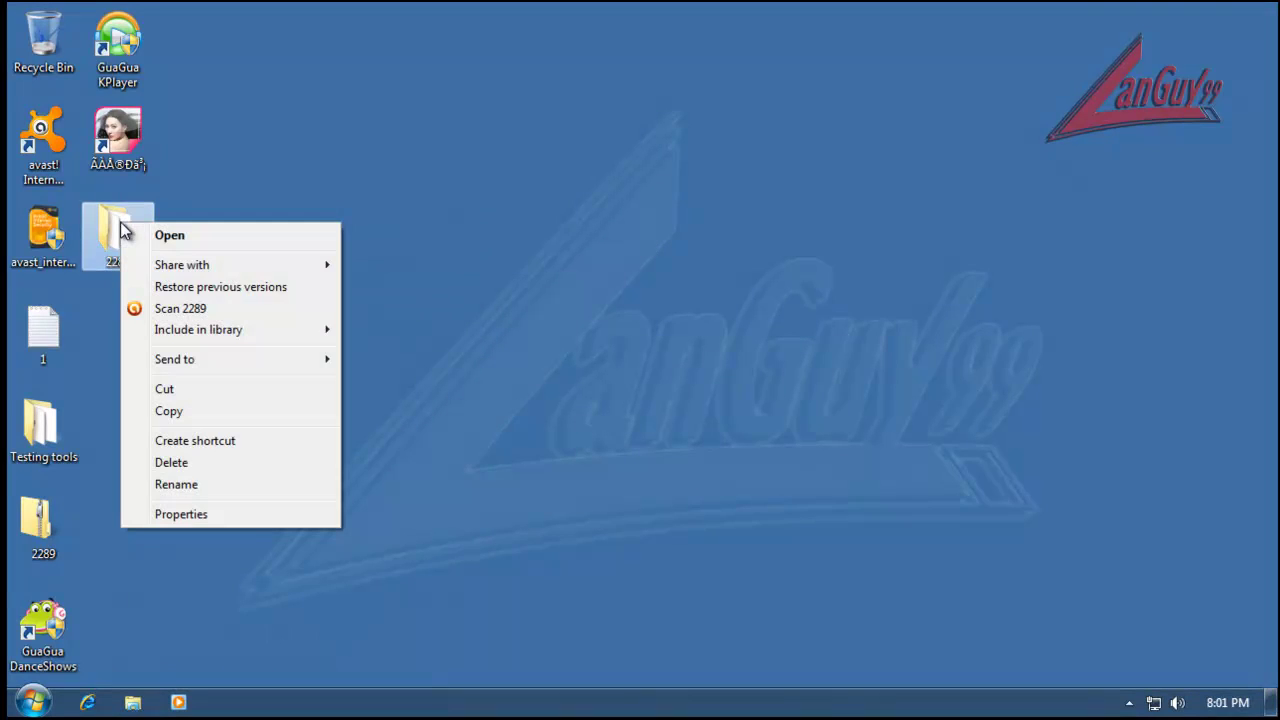
click(217, 309)
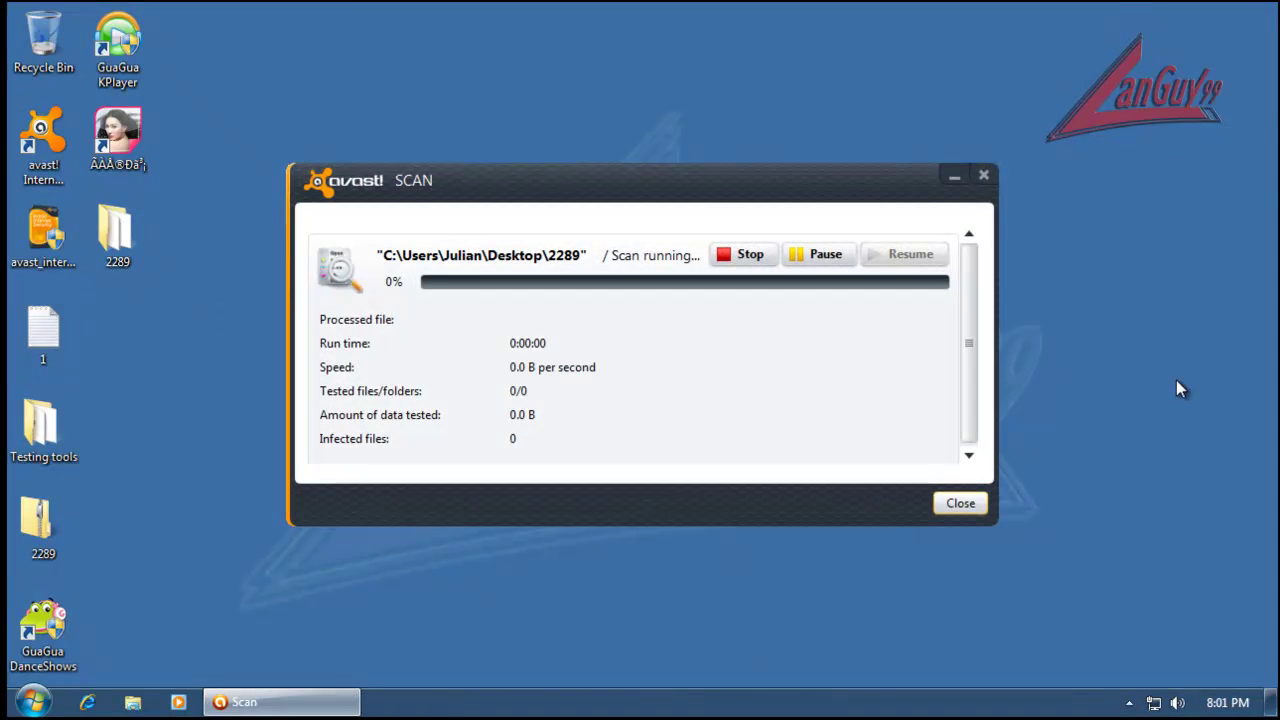
Step: Open the avast user interface while the scan runs and restore full protection with Fix Now
click(1127, 702)
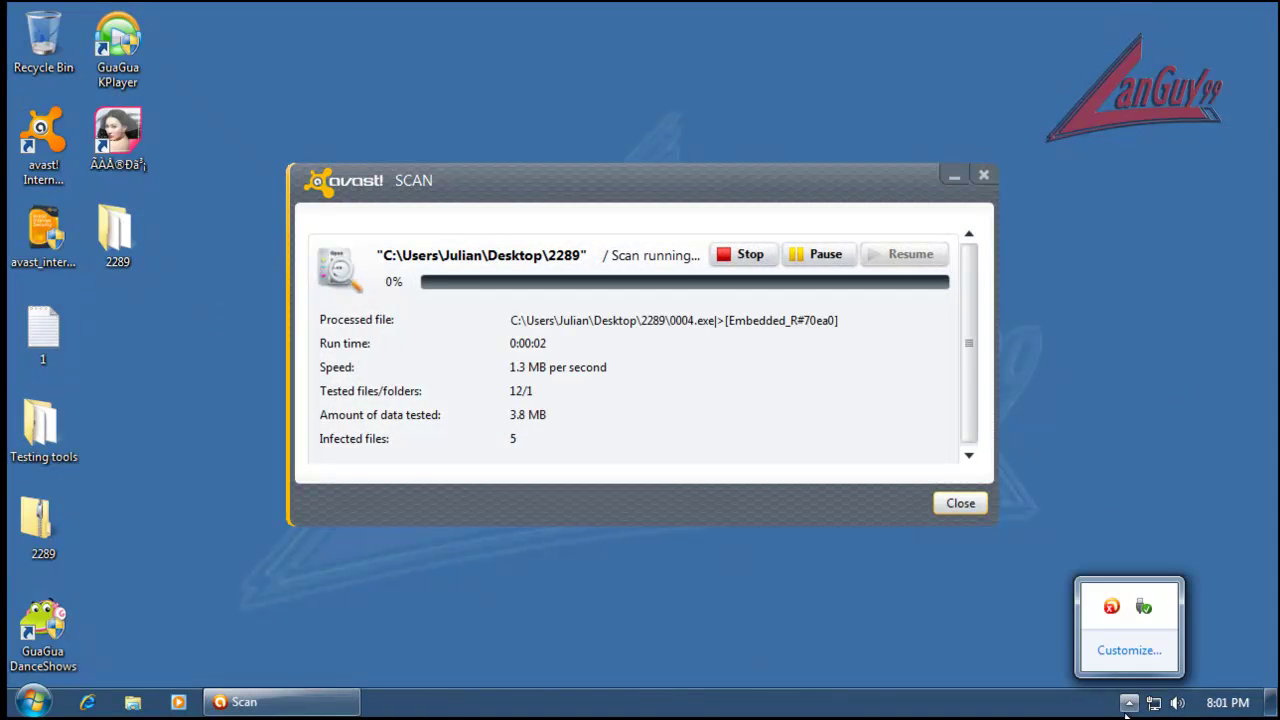
click(1111, 606)
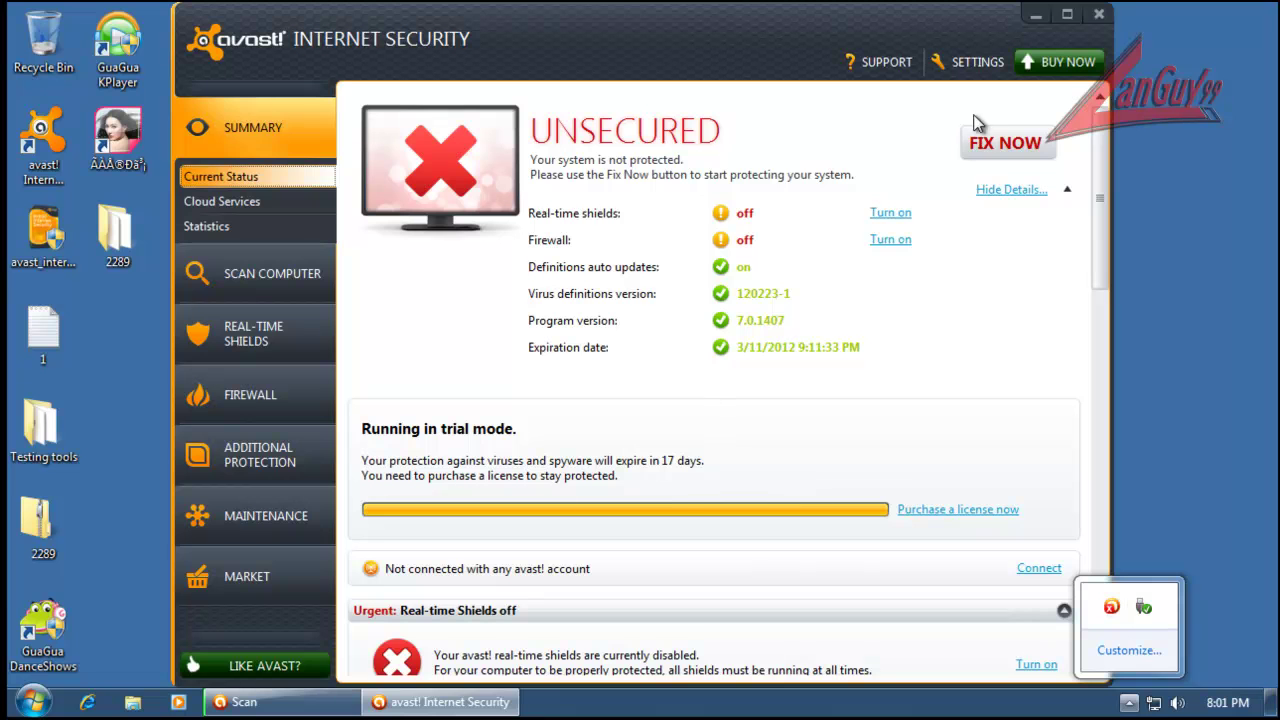
click(1005, 143)
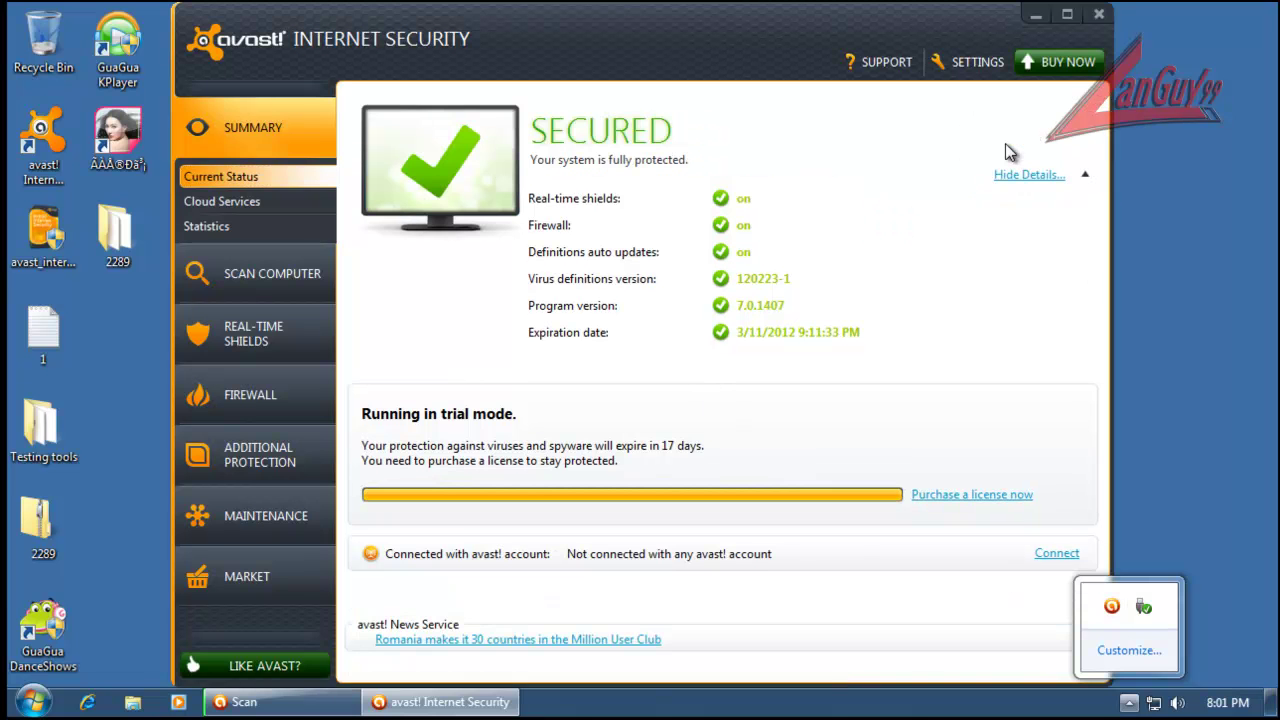
Step: Set the virus chest's maximum size to 0 MB (no limit) in the avast settings, save, and close the interface
click(974, 66)
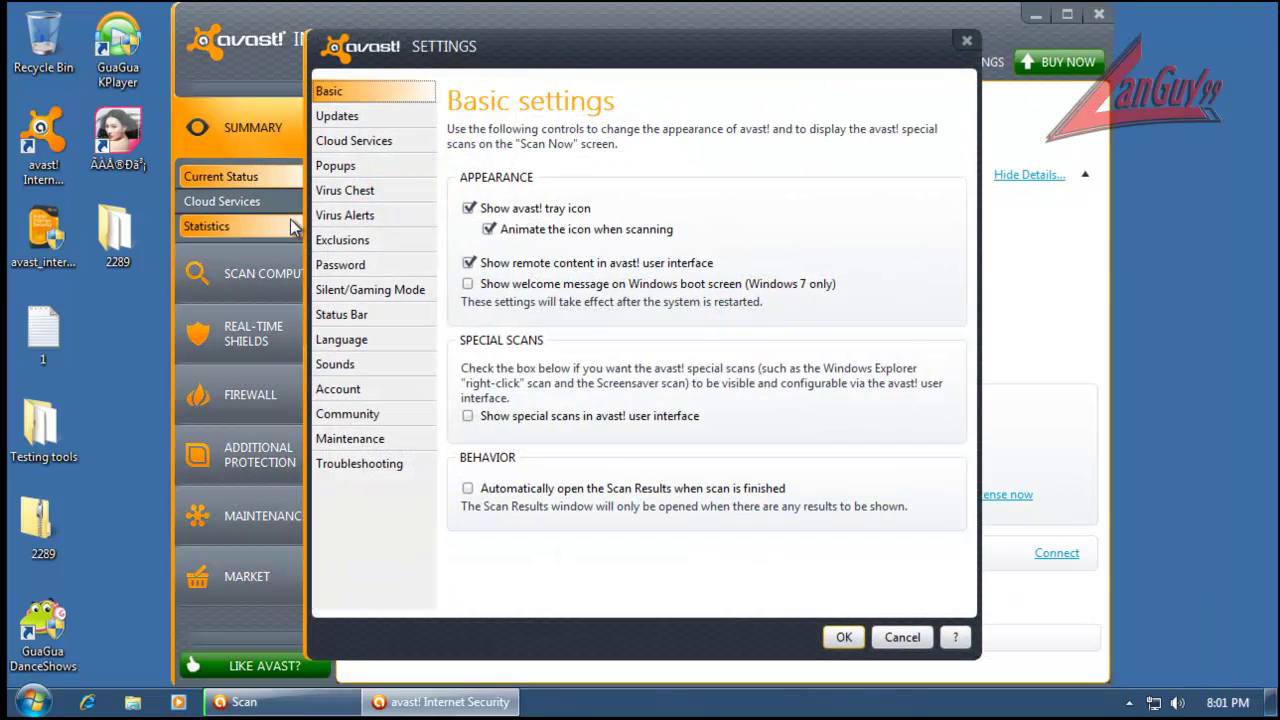
click(386, 442)
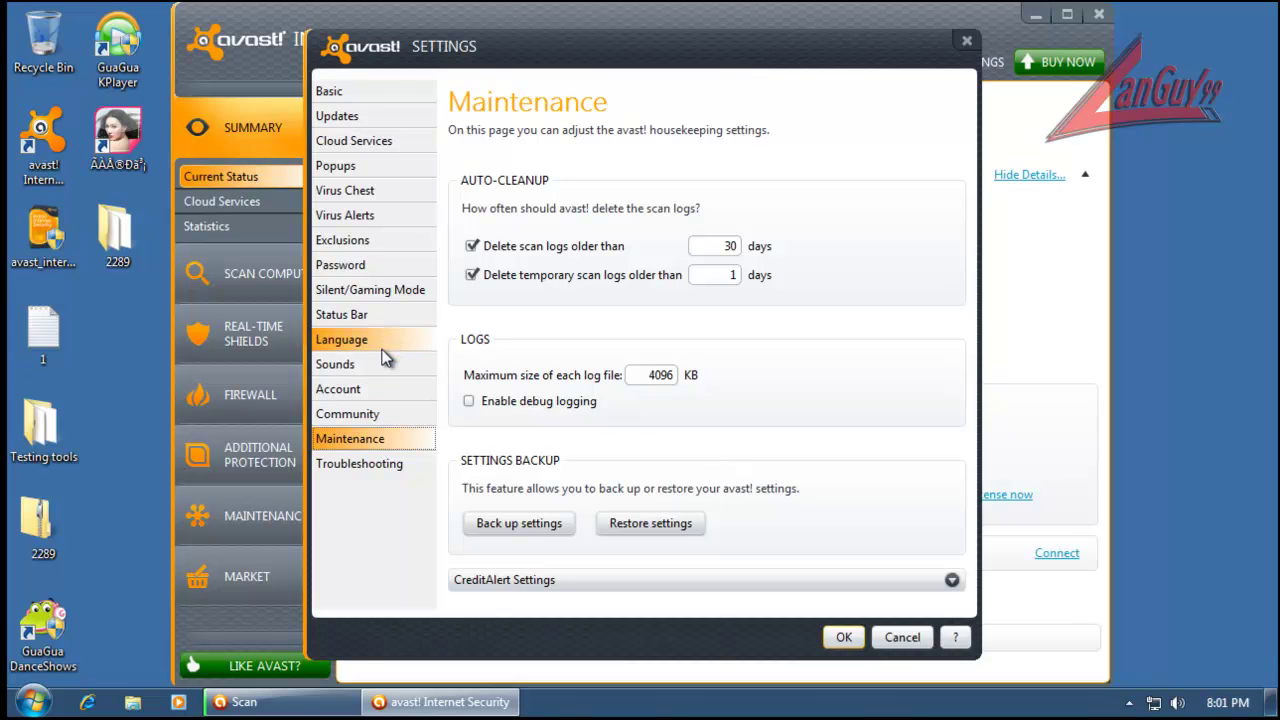
click(385, 191)
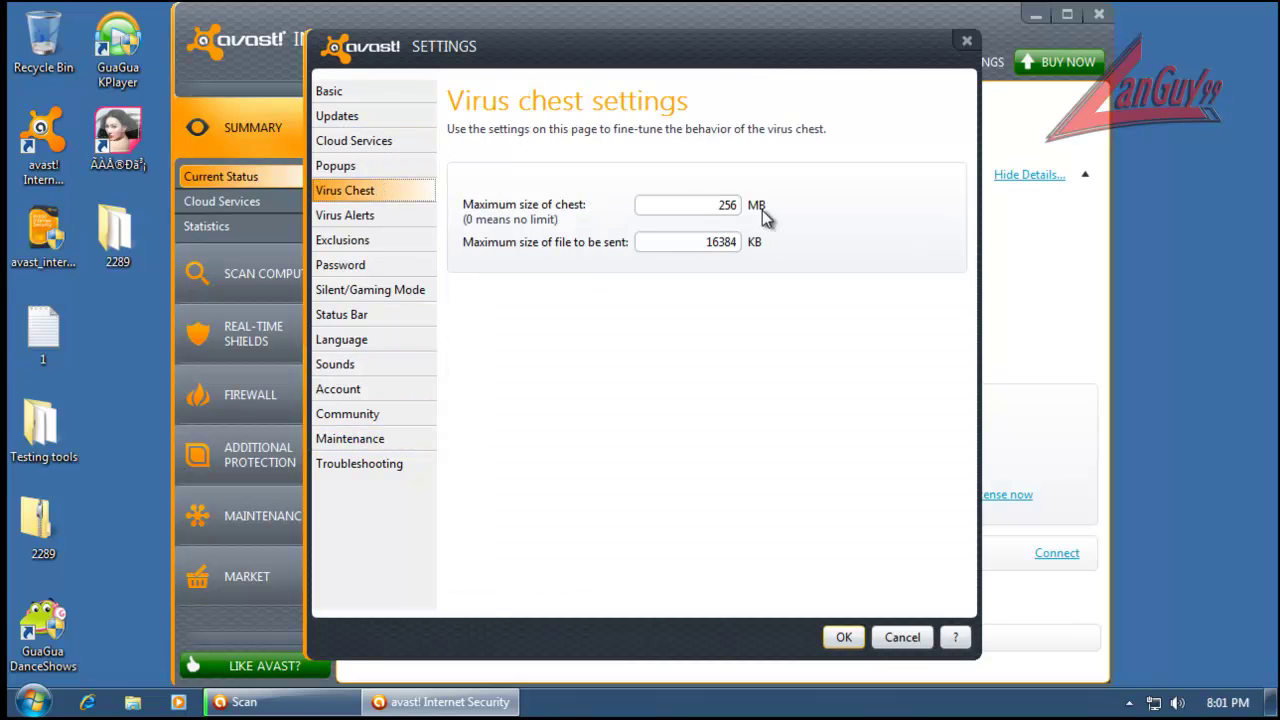
drag(720, 206, 797, 205)
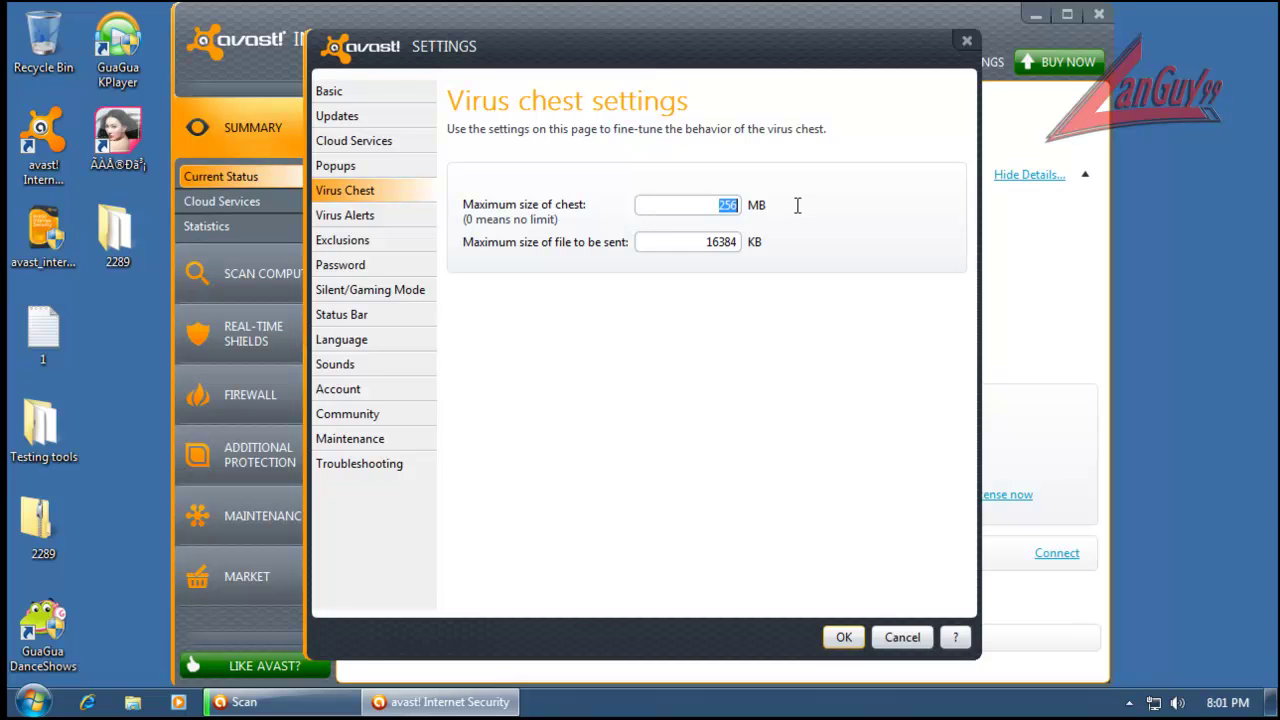
text(1500)
drag(712, 206, 794, 183)
text(0)
click(846, 640)
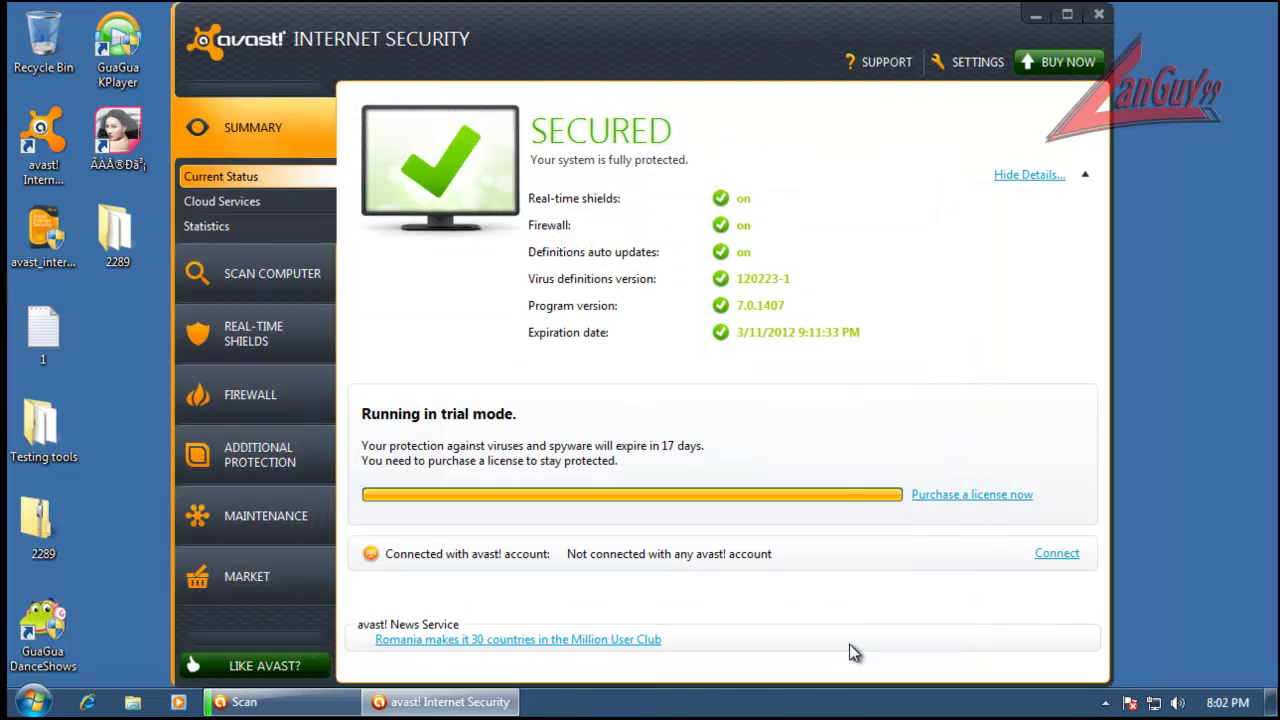
click(1099, 14)
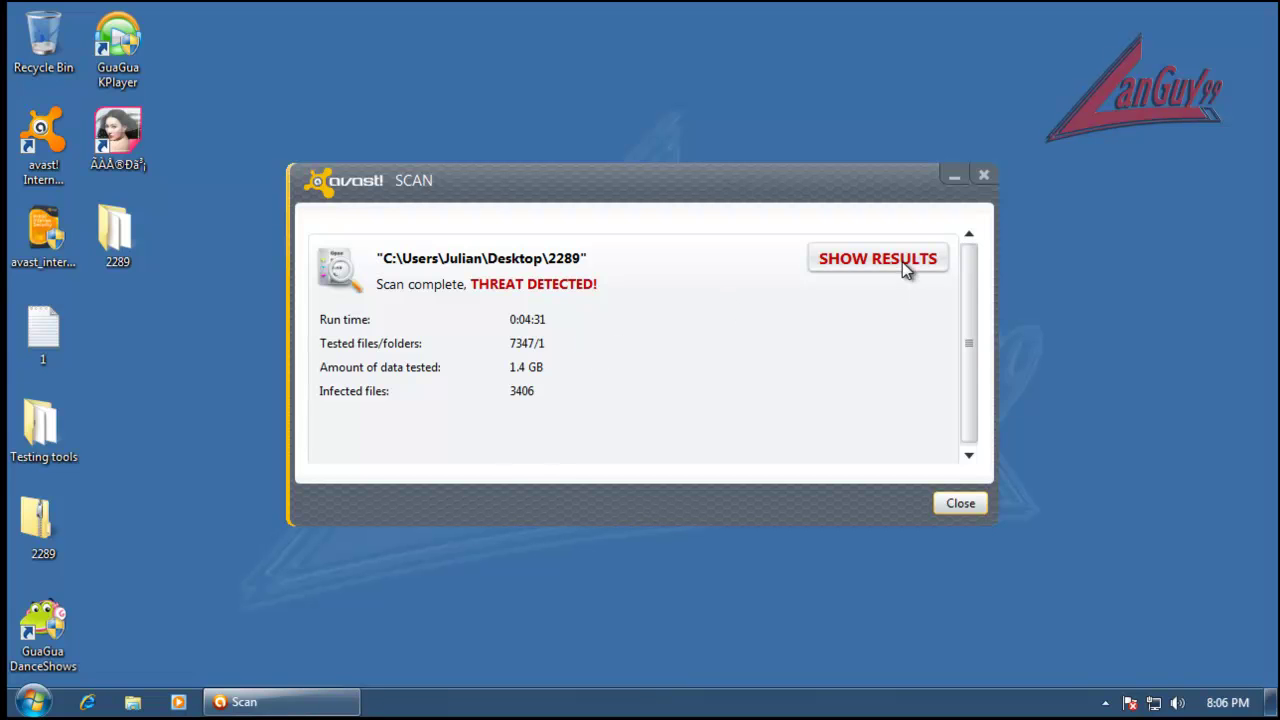
Step: Show the results of the 2289 folder scan, choose one action for all detected threats and apply it
click(869, 256)
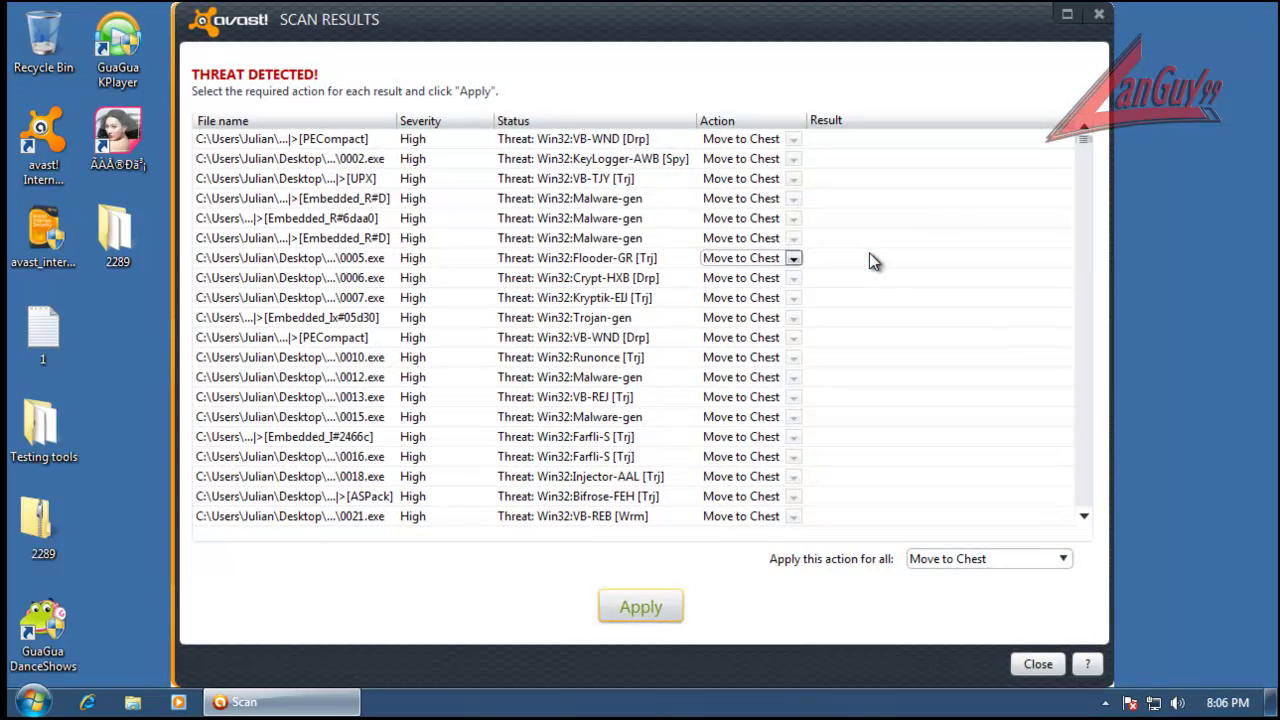
click(1001, 553)
click(991, 588)
click(664, 610)
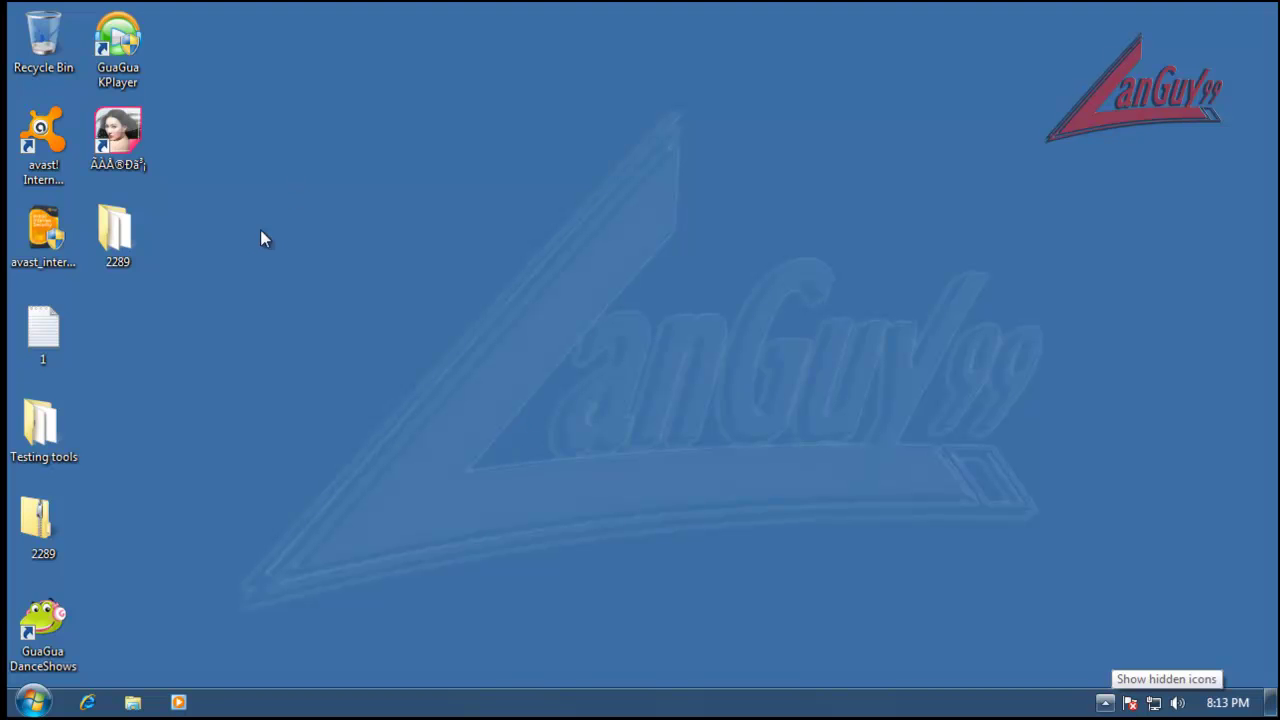
Step: Check the remaining file count in the 2289 folder's properties, calculate (2289 - 404) / 2289 in Calculator, and close both windows
right_click(137, 237)
click(222, 534)
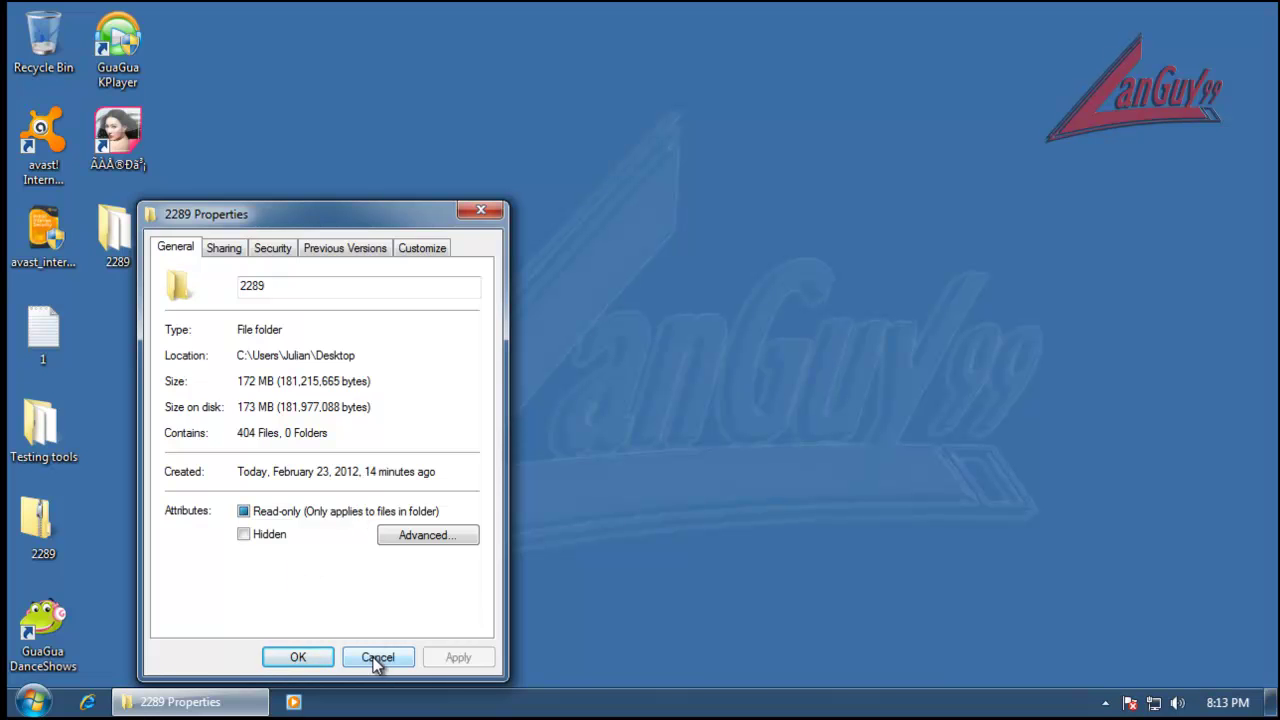
key(XF86Calculator)
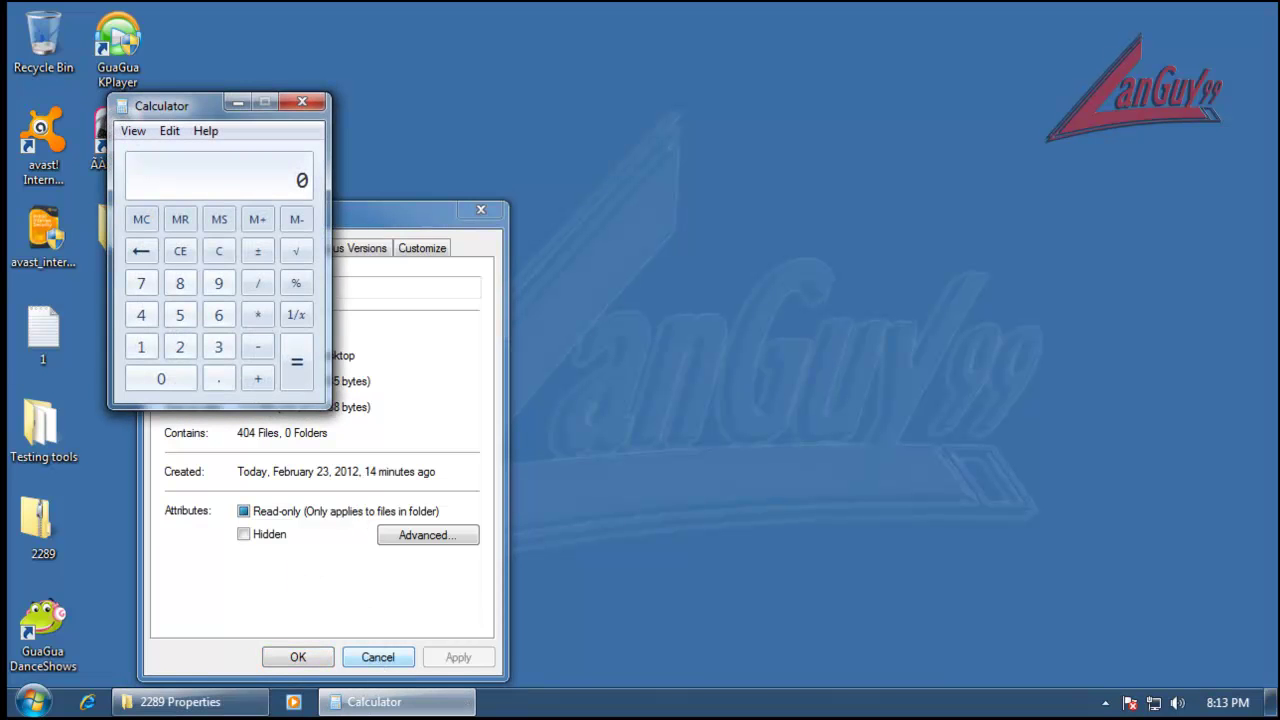
drag(216, 114, 475, 79)
text(2289)
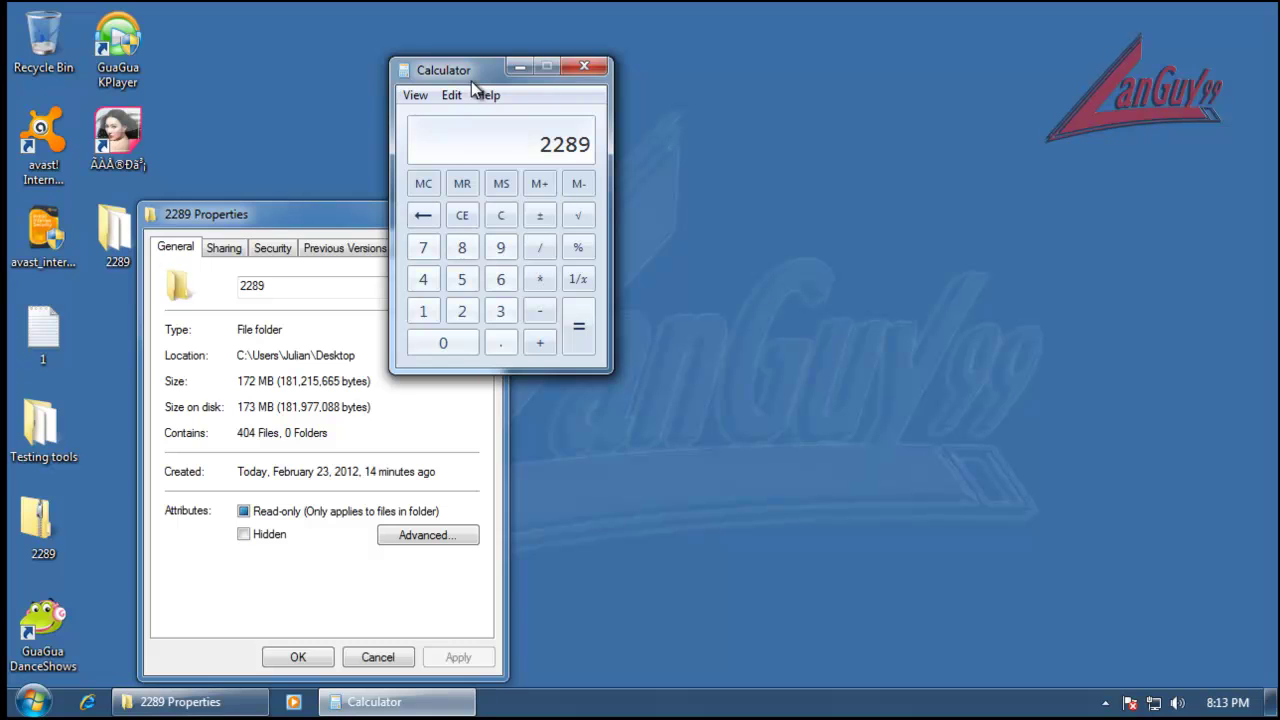
text( - 404)
key(slash)
text(2289)
key(Return)
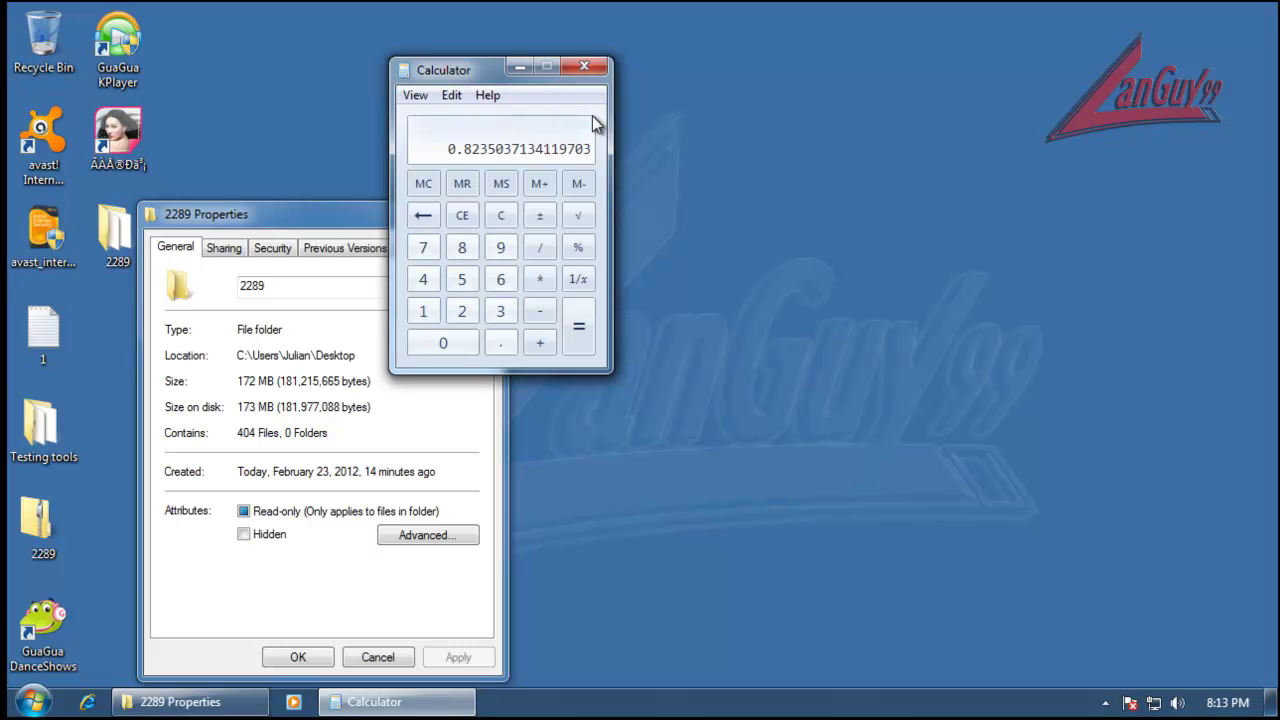
click(584, 67)
click(491, 213)
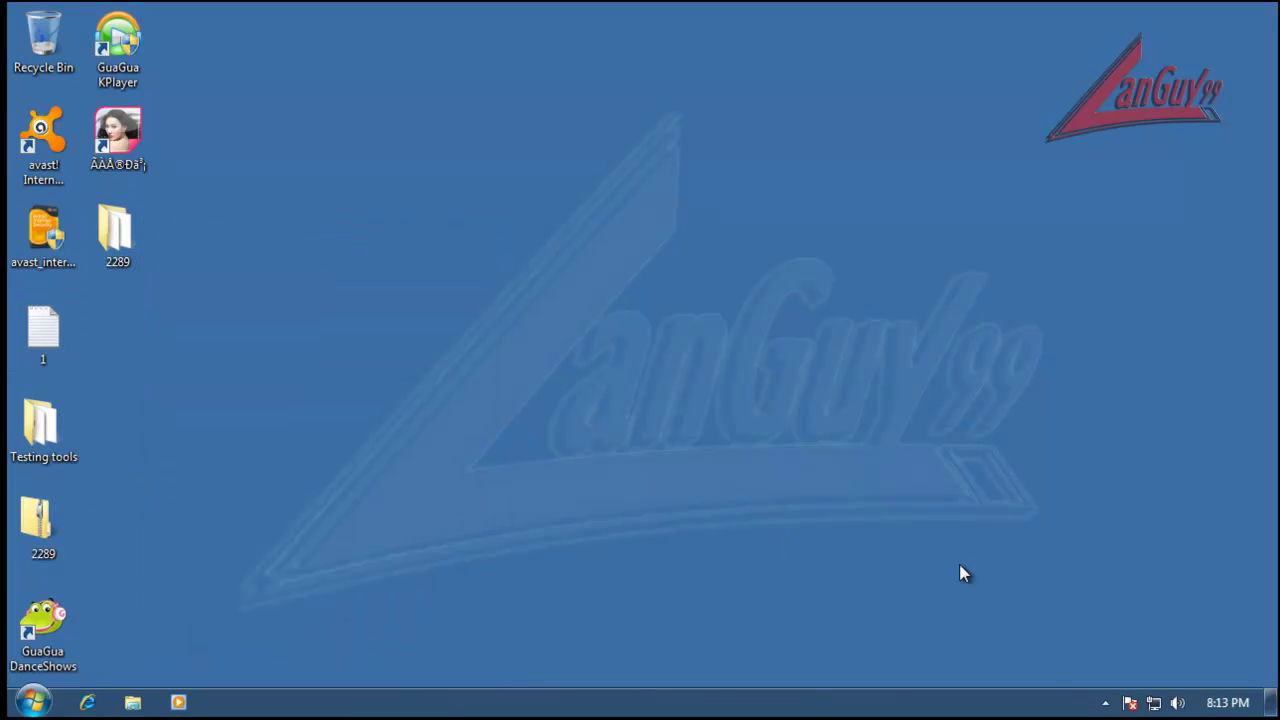
Step: Disable all avast shields for 1 hour and confirm stopping the component
click(1105, 702)
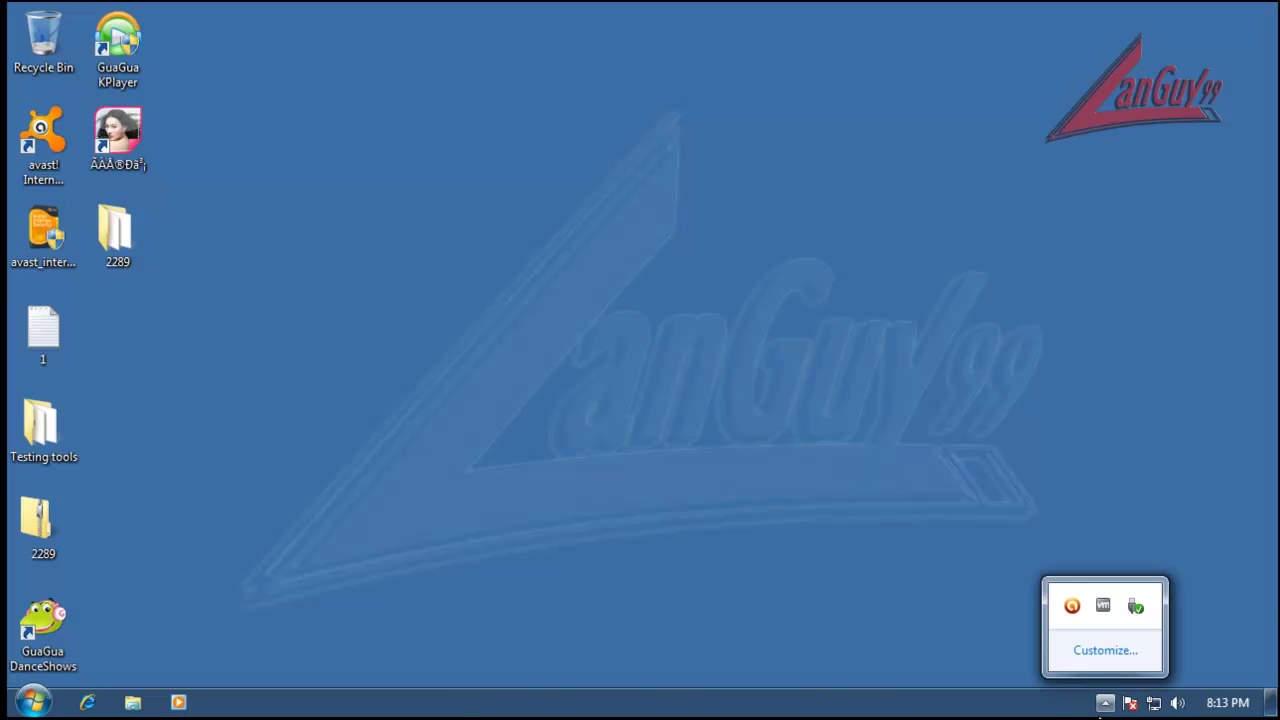
right_click(1070, 606)
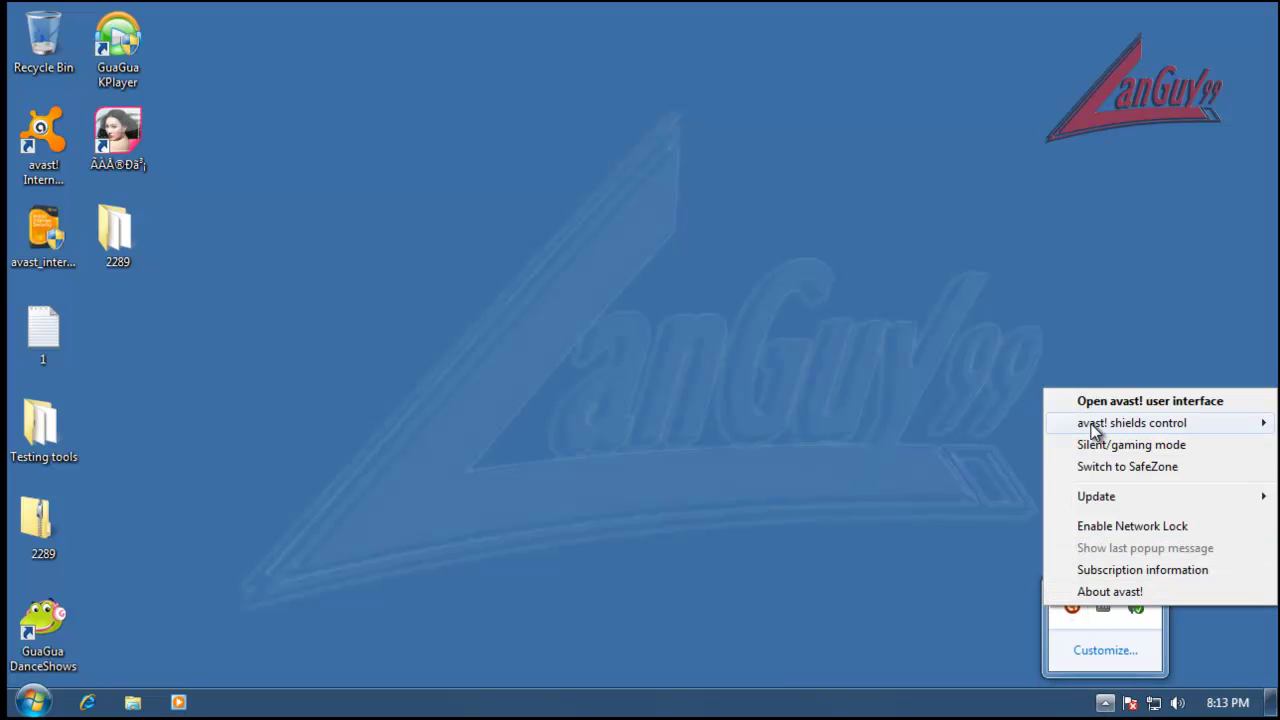
mouse_move(1100, 423)
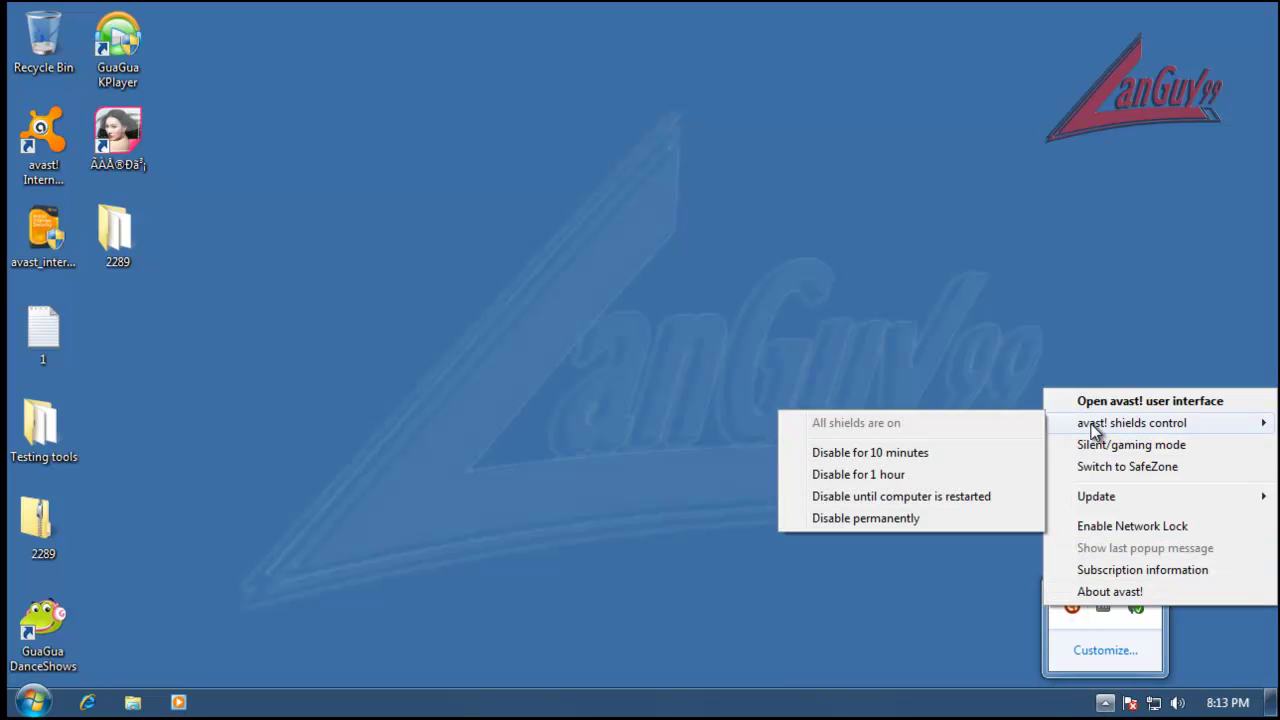
click(960, 476)
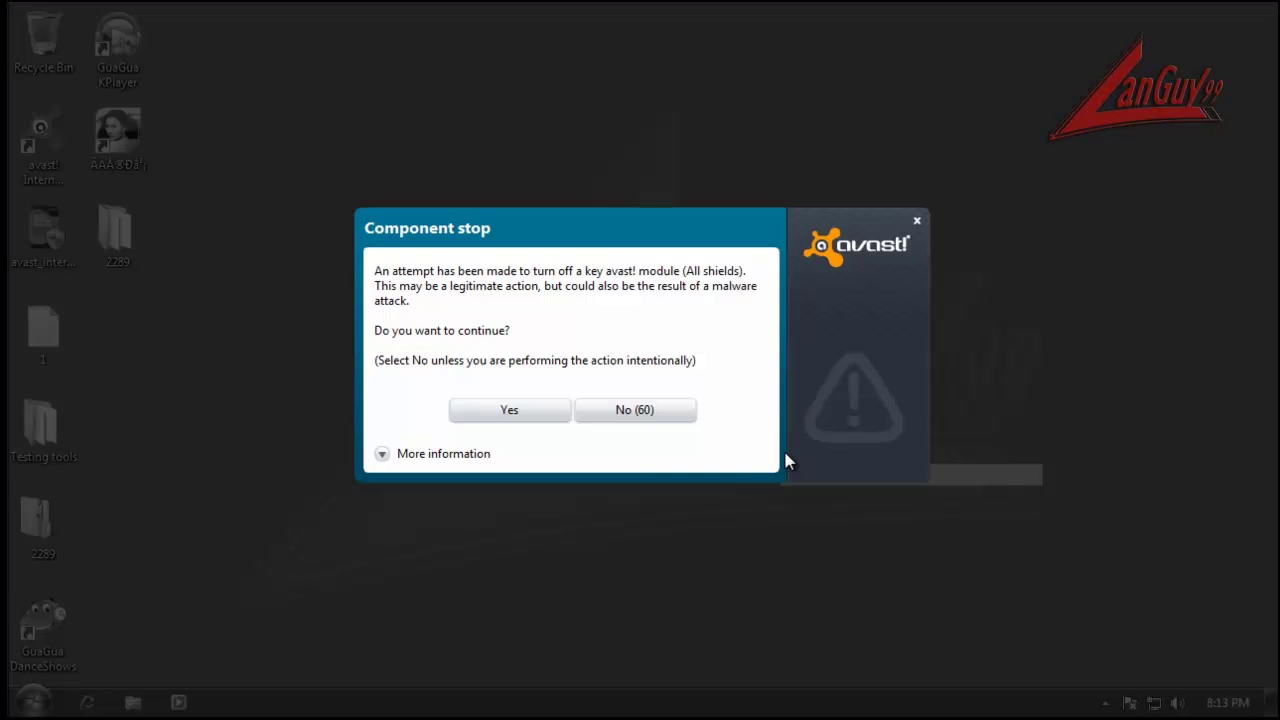
click(510, 410)
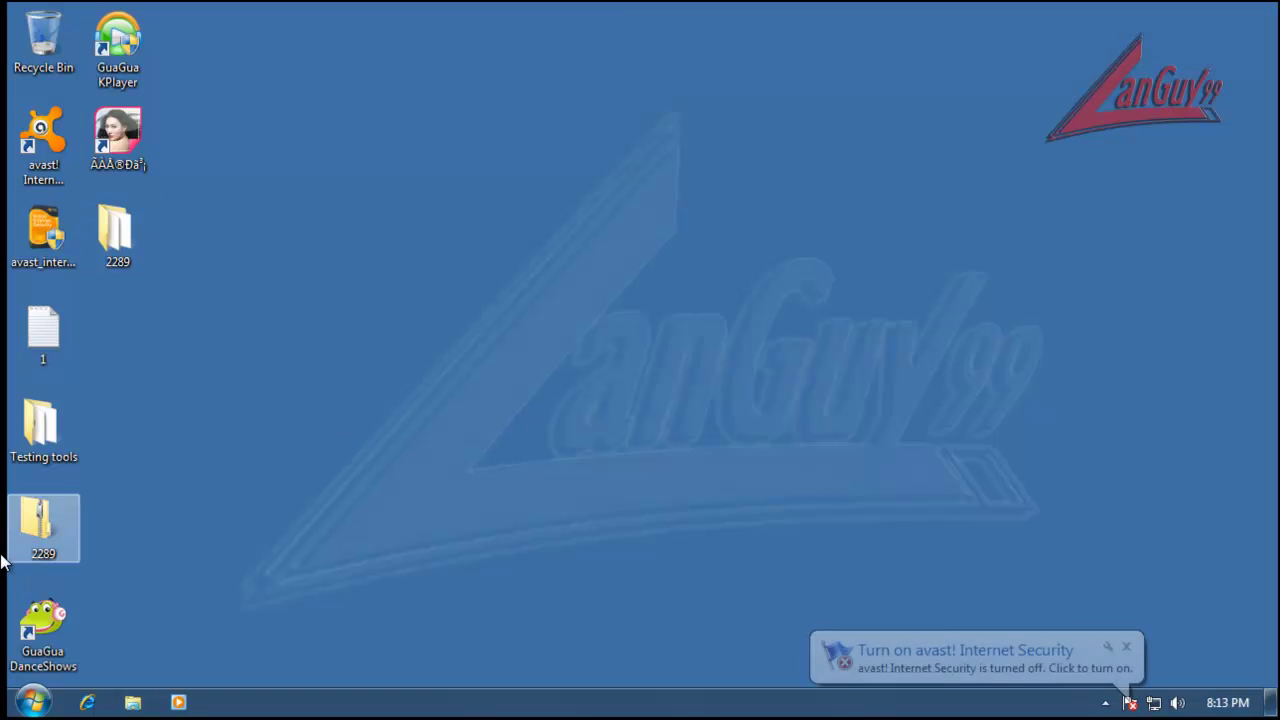
Step: Open the zipped 2289 archive and rename the existing extracted 2289 folder on the desktop to 2289-2
double_click(30, 530)
click(117, 250)
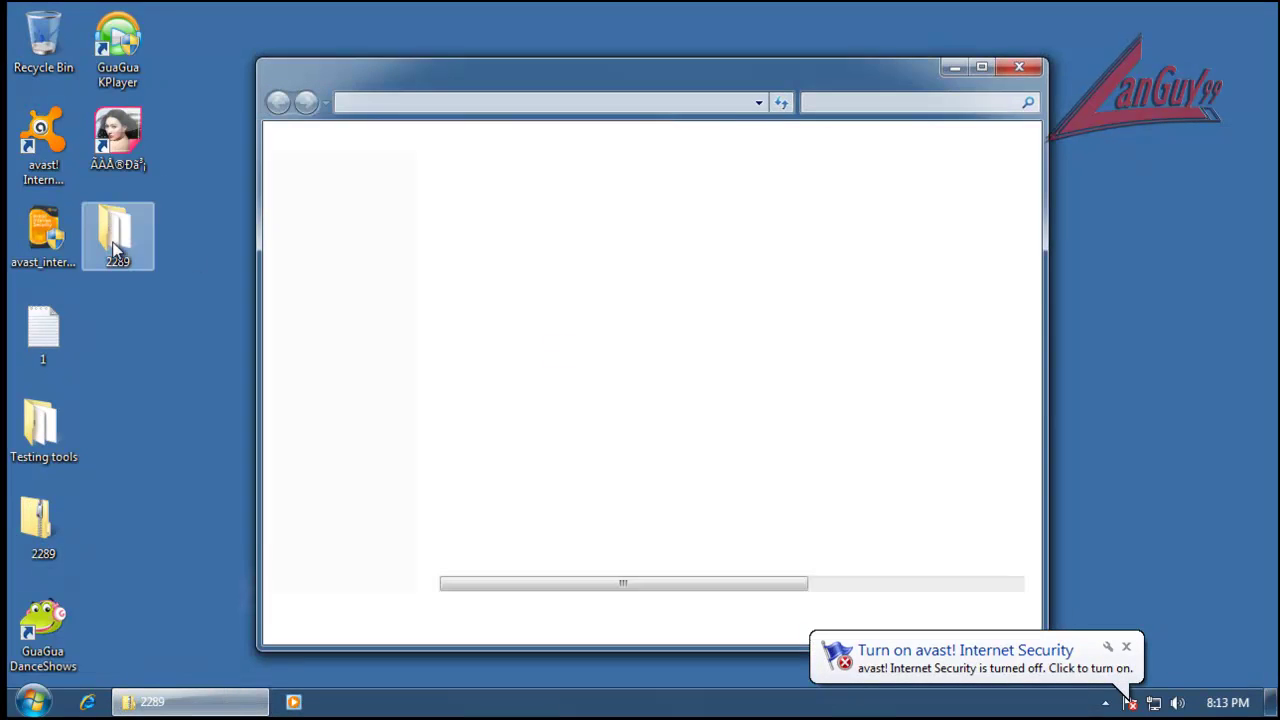
click(117, 258)
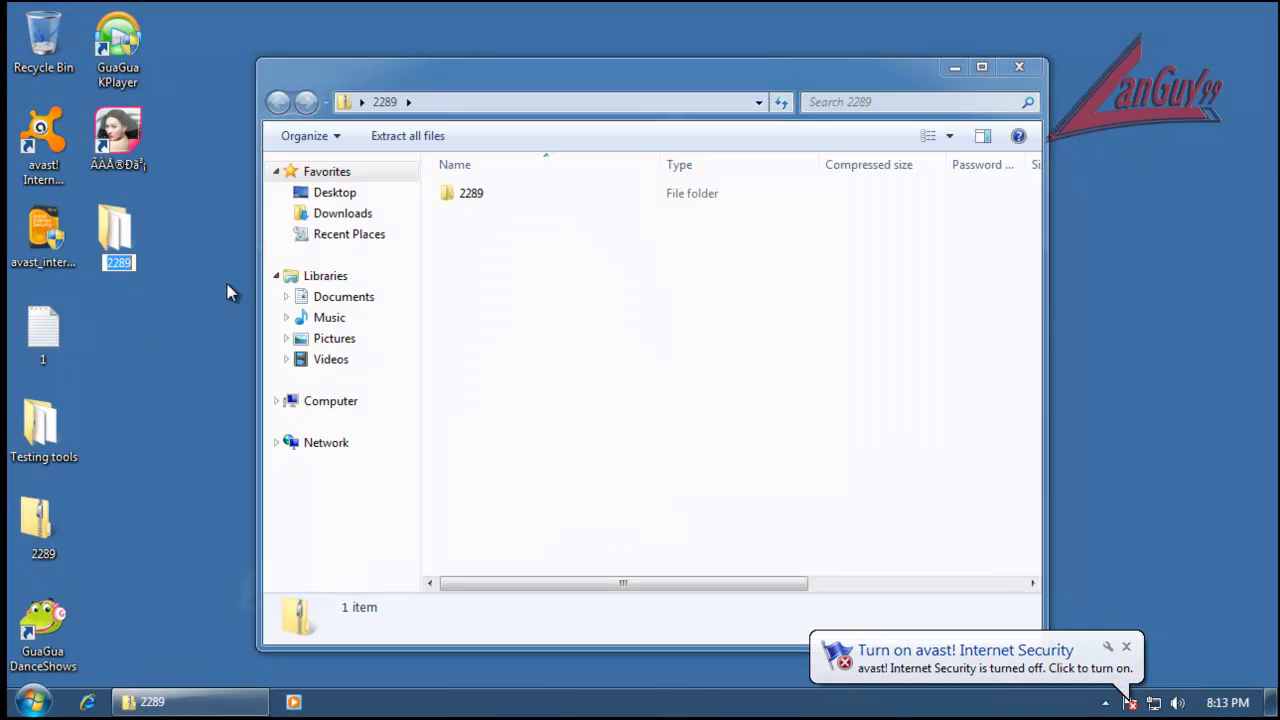
text(-2)
click(519, 342)
Step: Try to extract the 2289 folder from the archive to the desktop, and close the open folder windows
drag(464, 192, 110, 348)
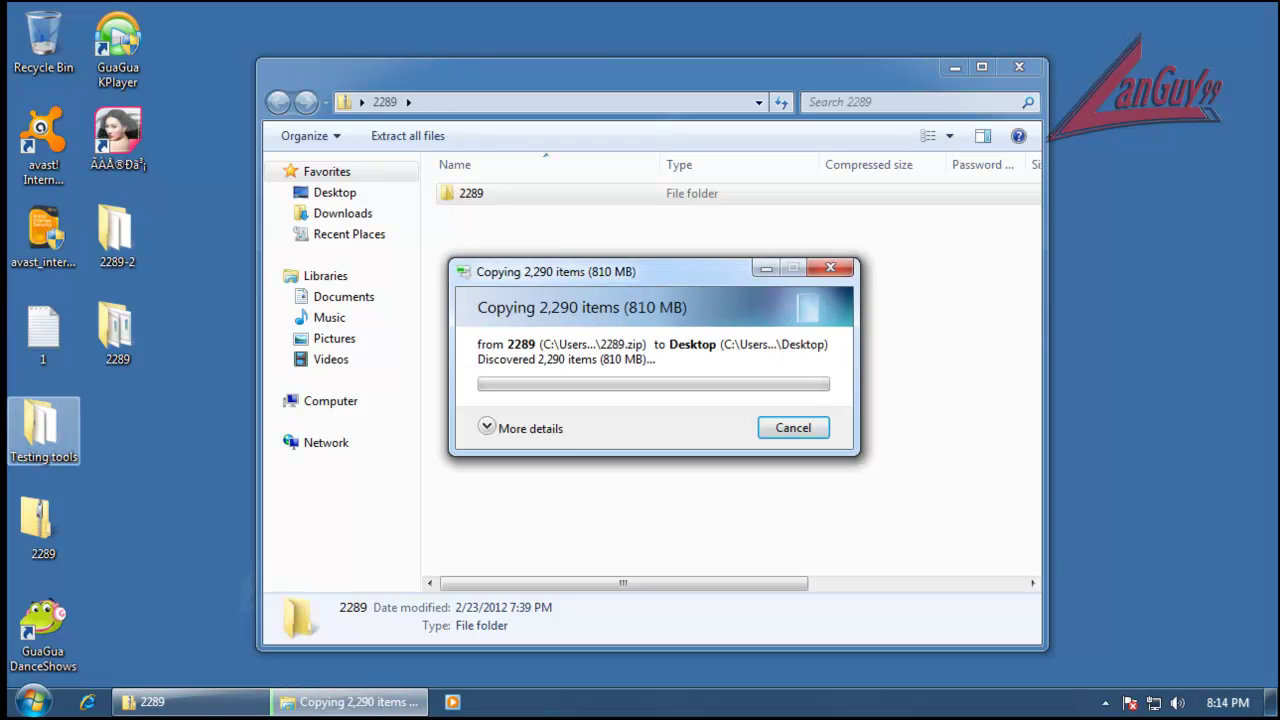
double_click(20, 437)
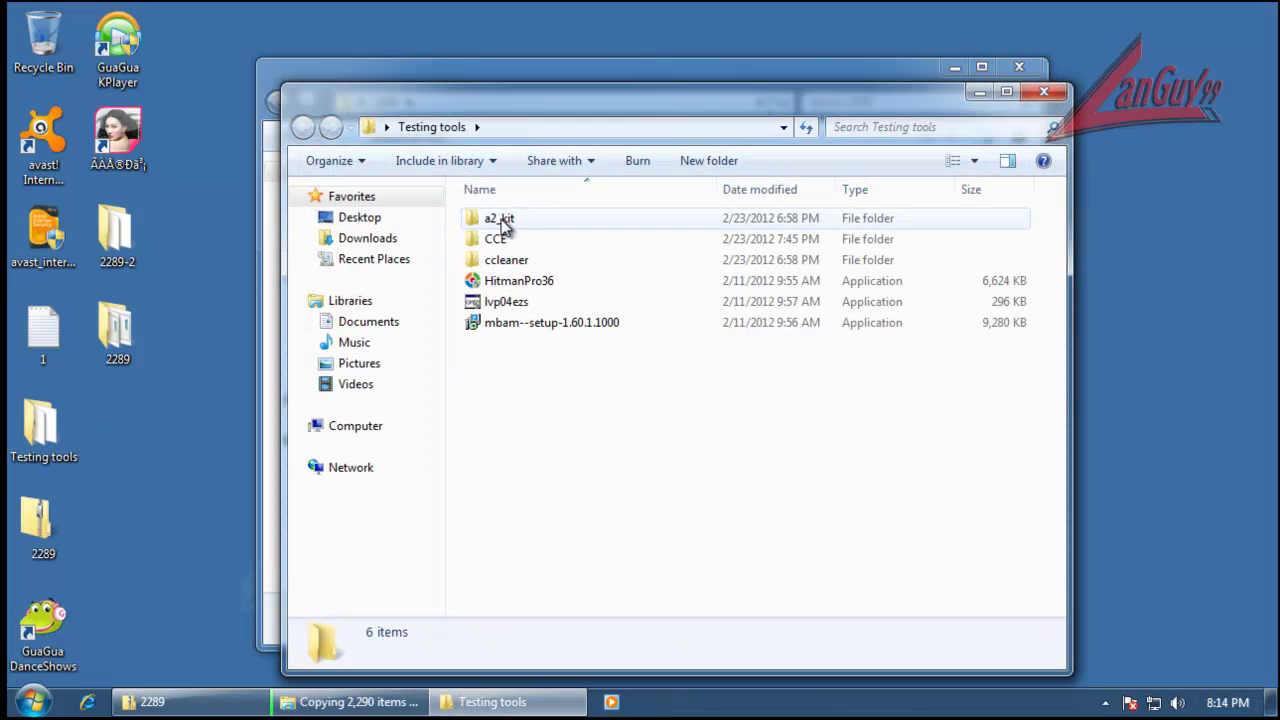
click(1044, 93)
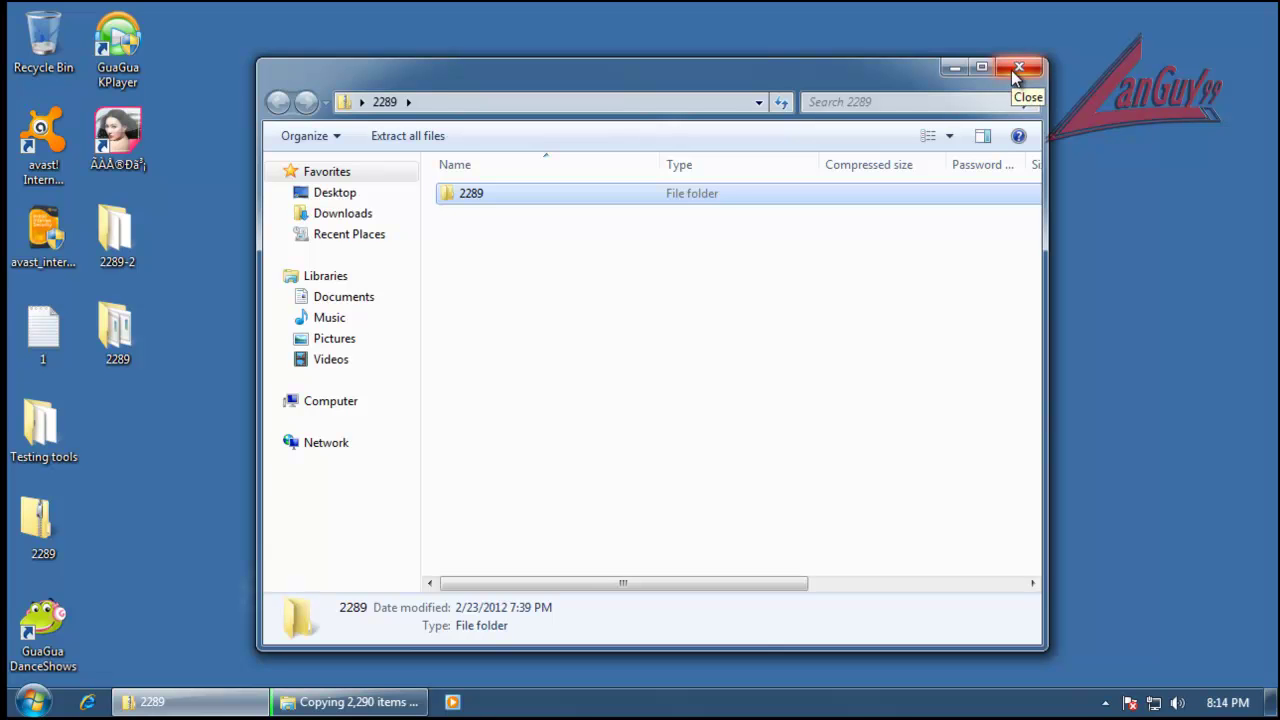
click(1011, 70)
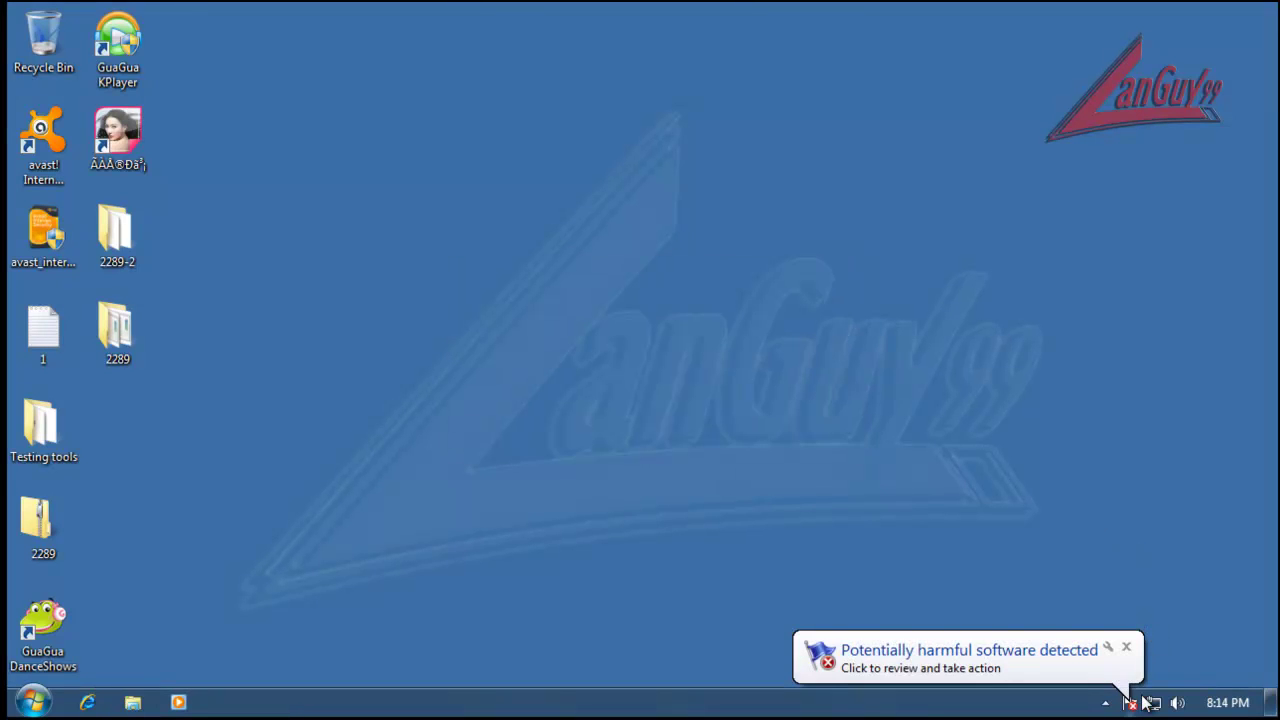
click(1106, 704)
click(1106, 704)
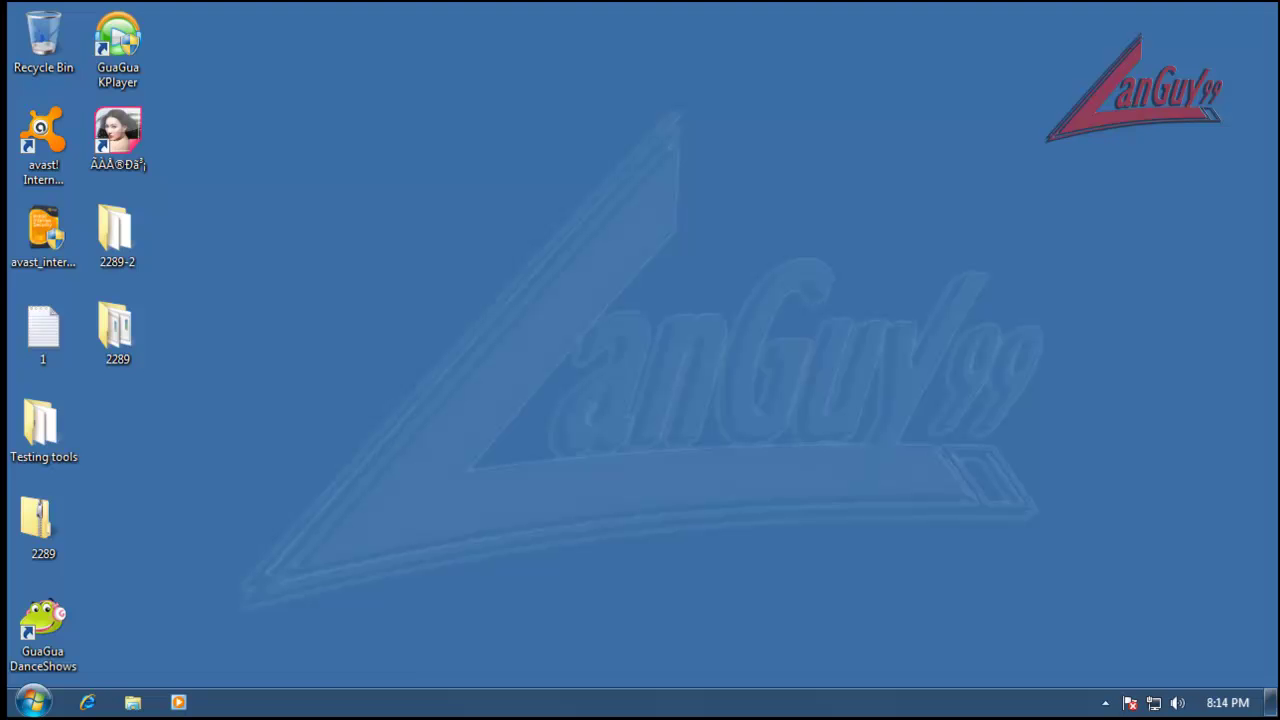
Step: Turn off real-time protection in the Windows Defender options, save, and close Windows Defender and the Control Panel
click(32, 702)
click(358, 489)
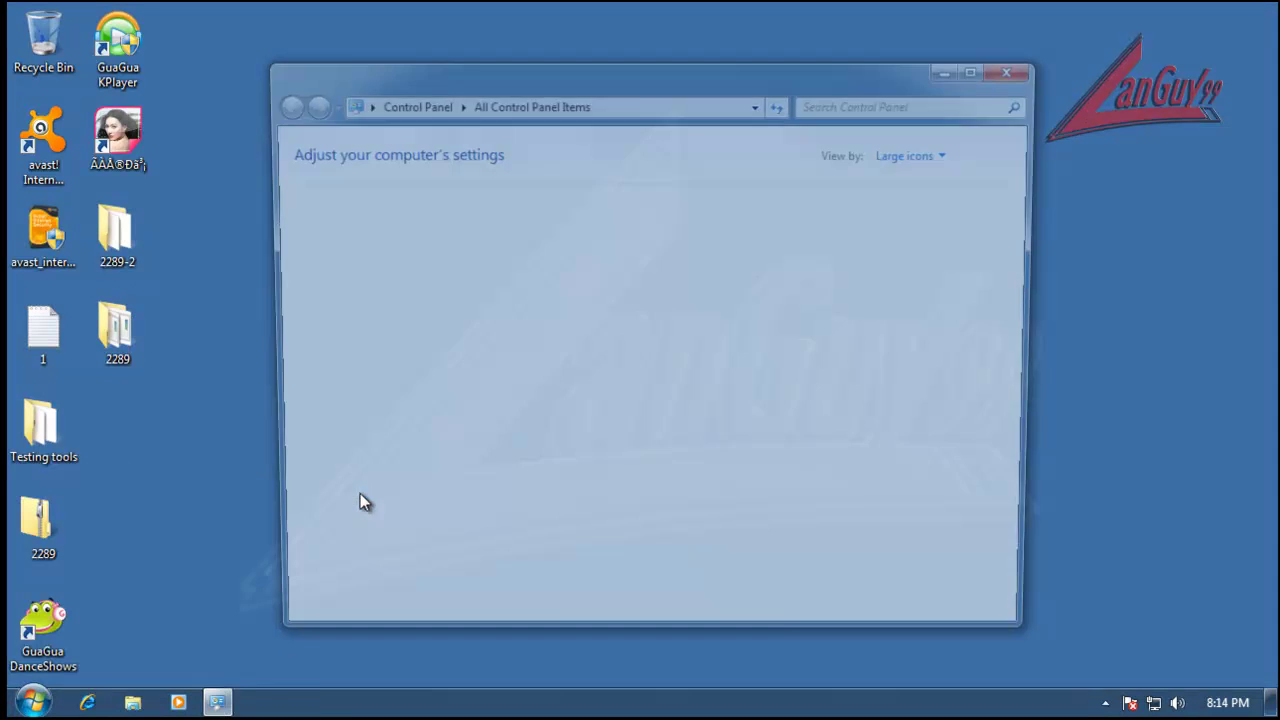
scroll(1040, 380, down, 5)
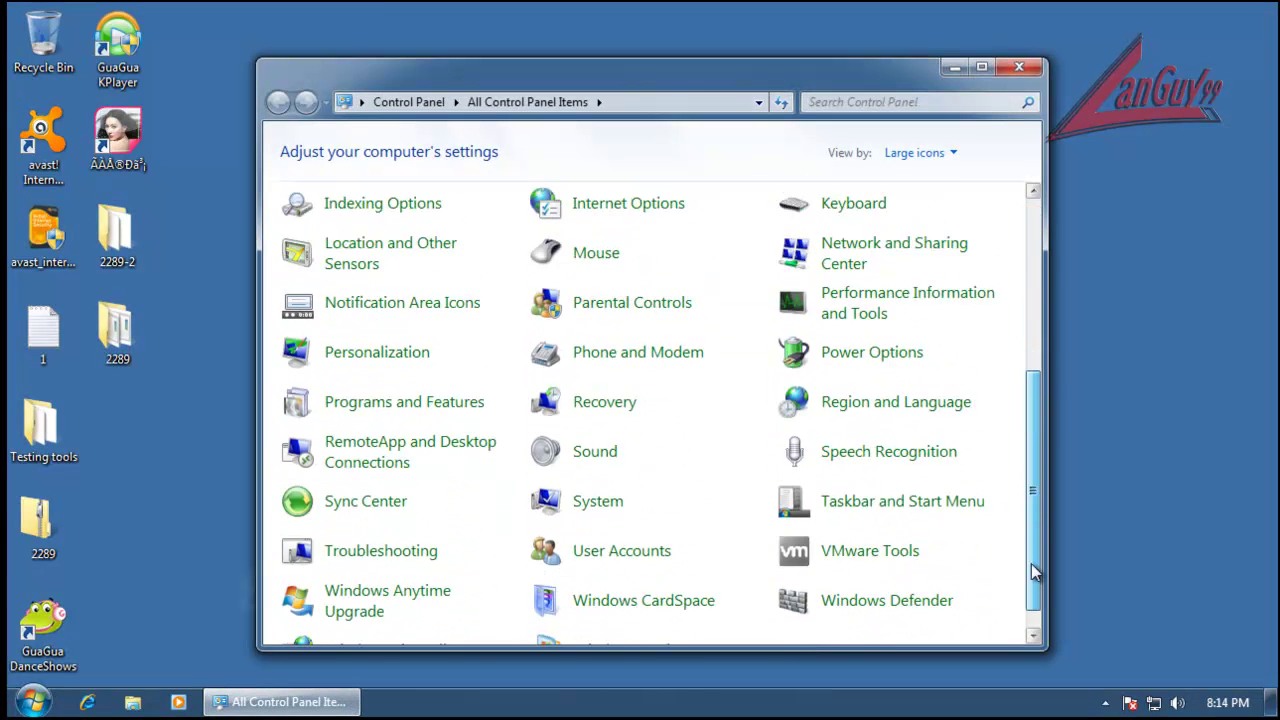
click(869, 582)
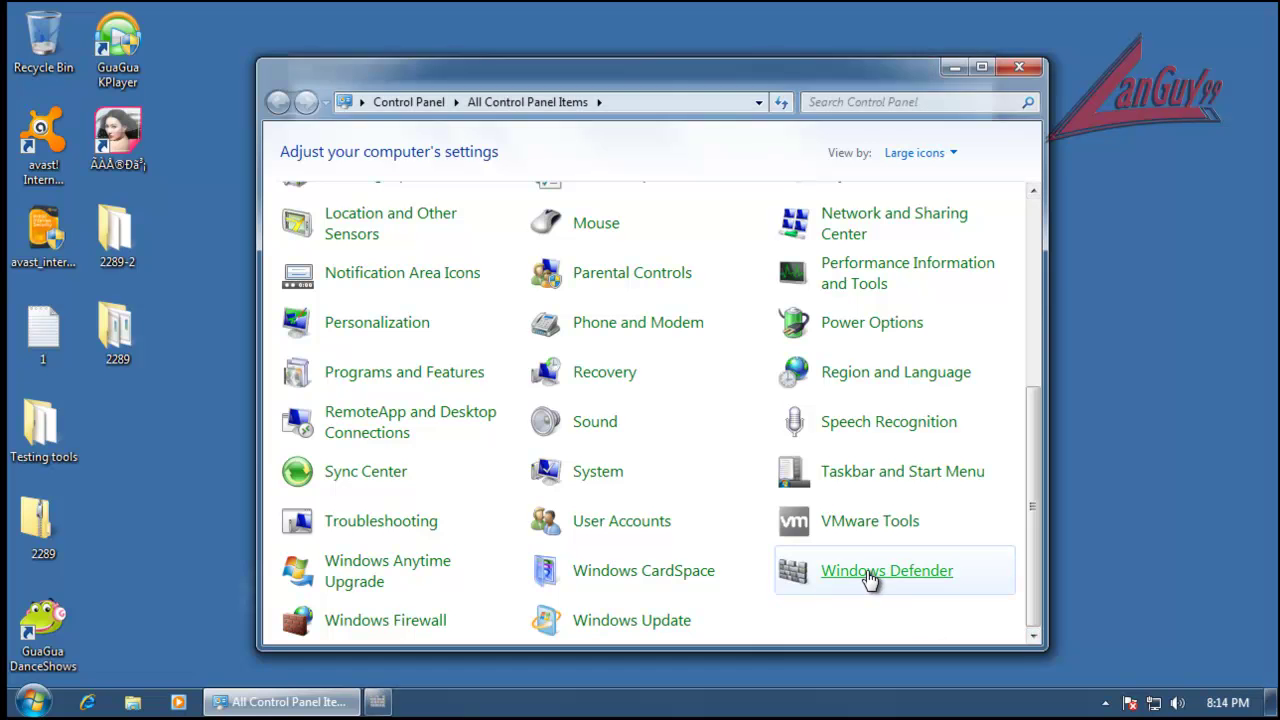
click(626, 102)
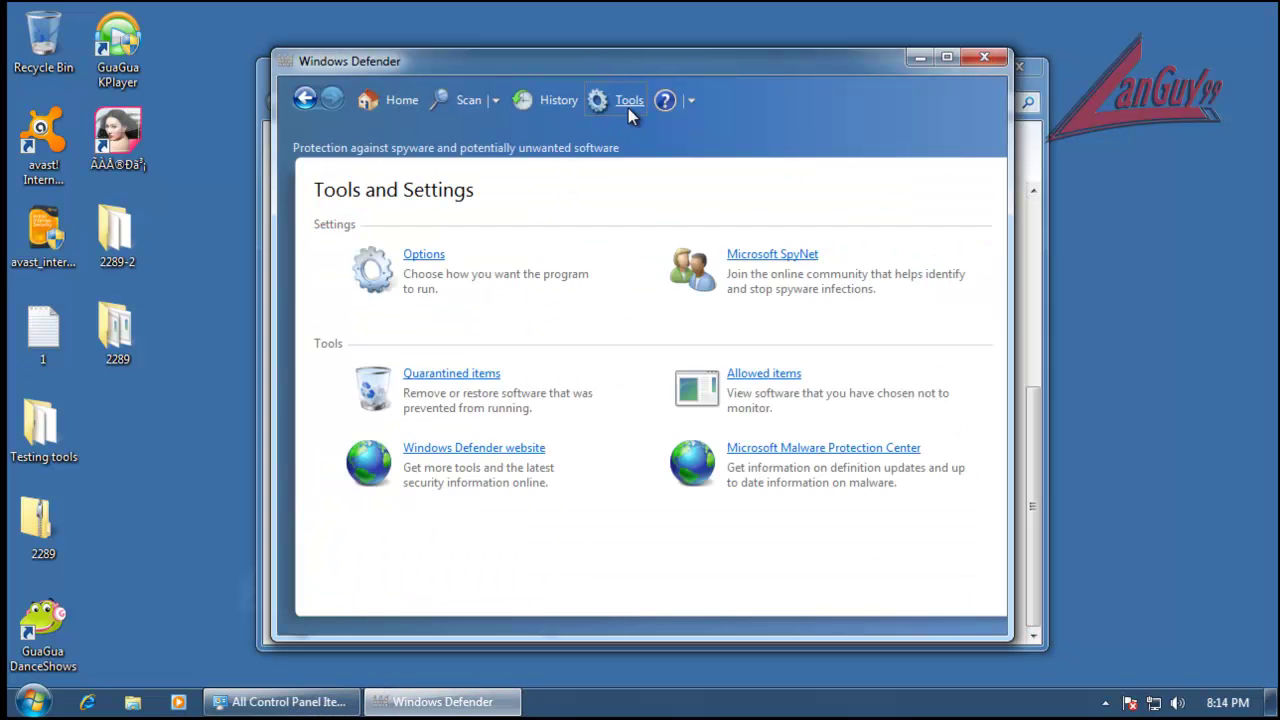
click(439, 260)
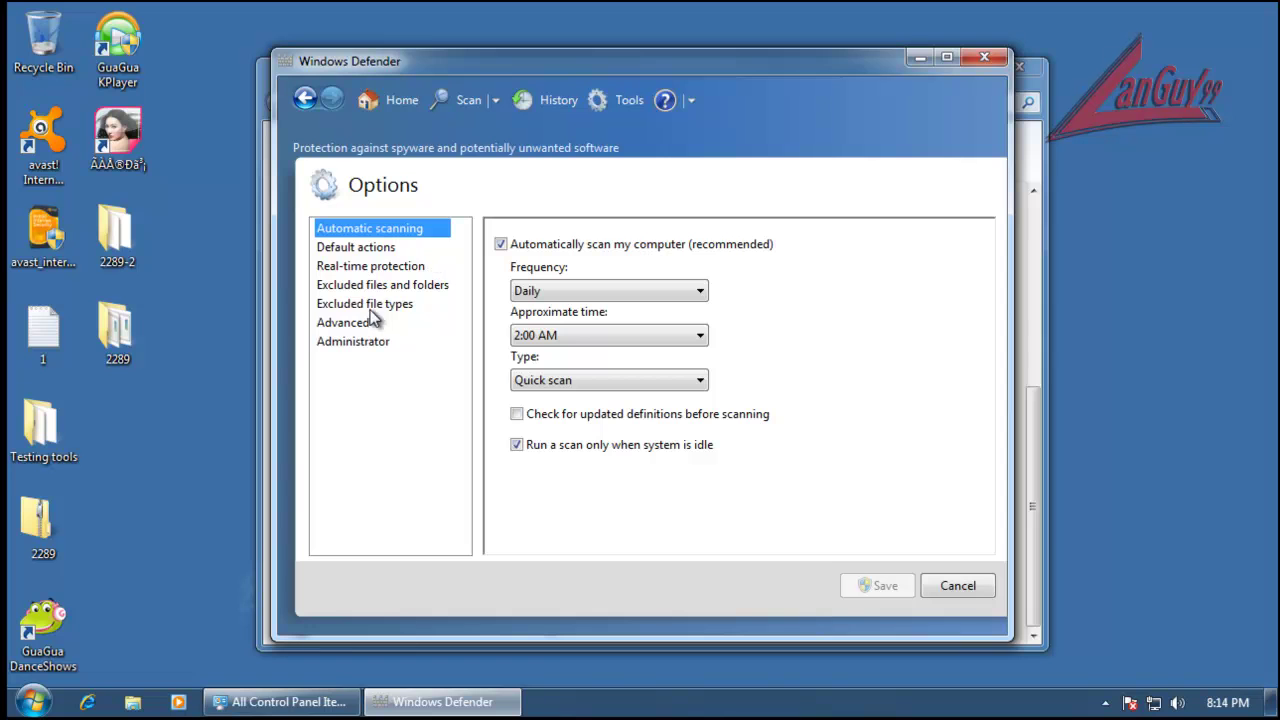
click(388, 265)
click(501, 244)
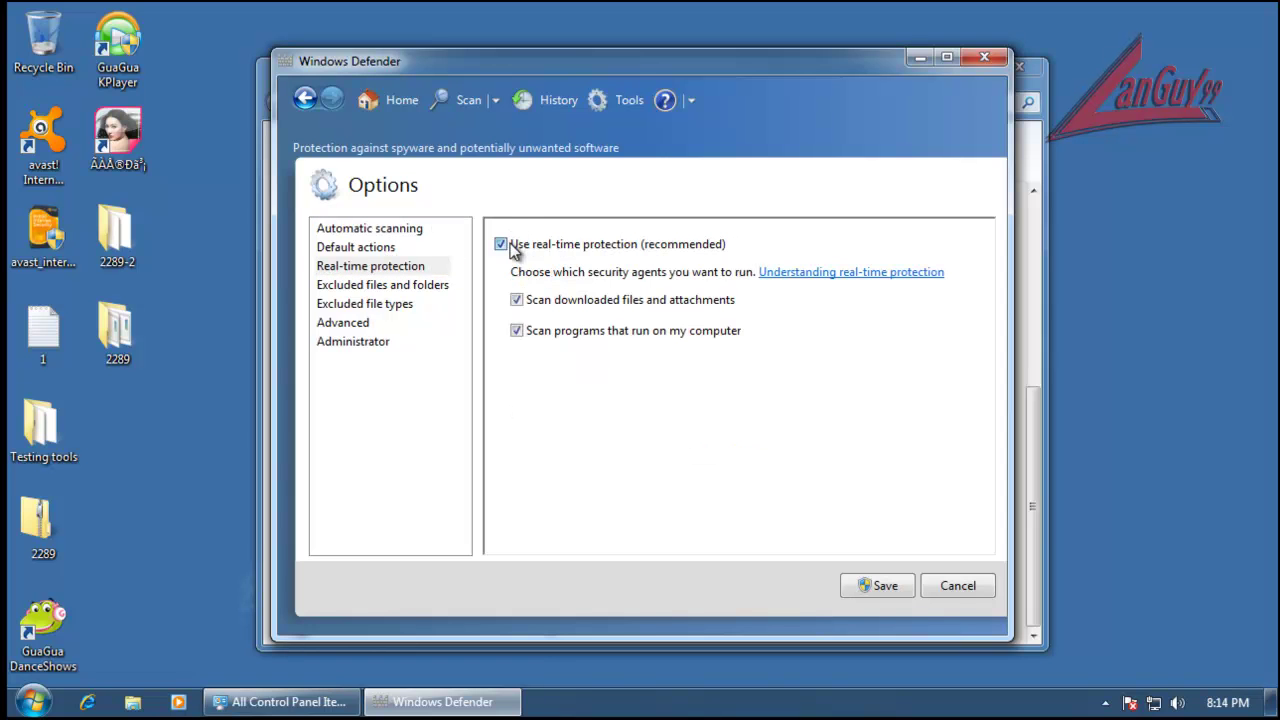
click(878, 588)
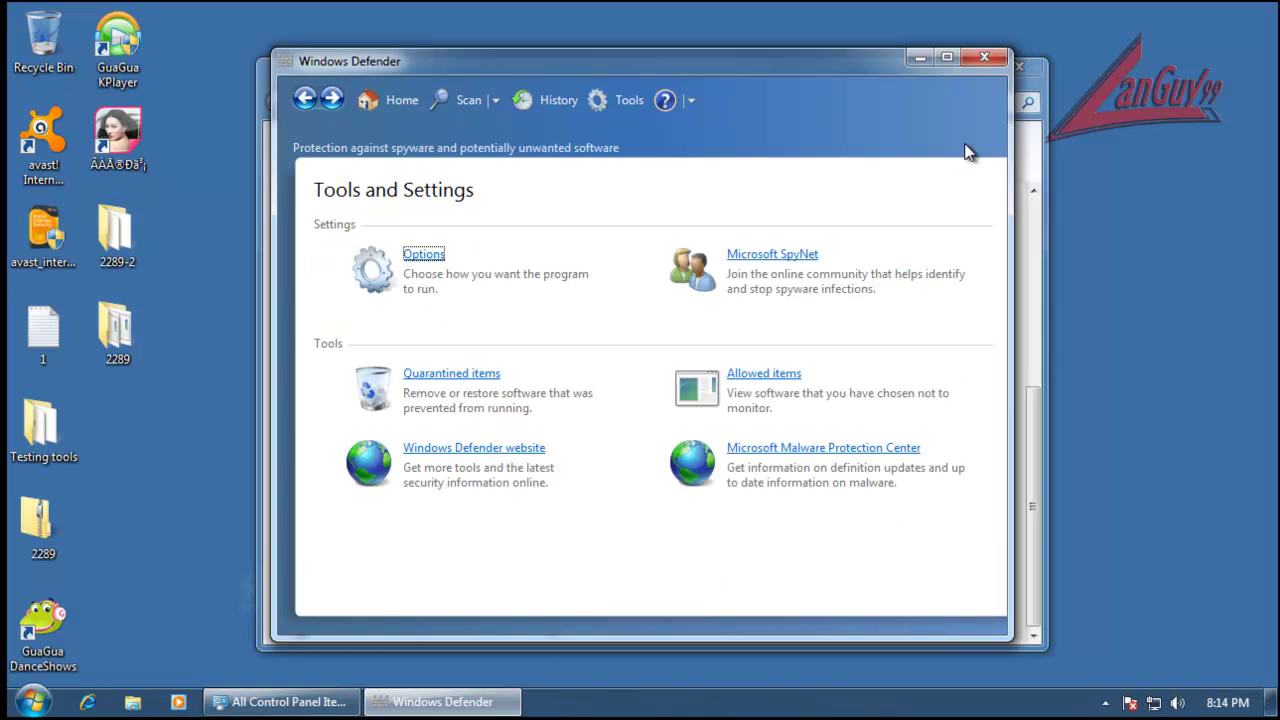
click(985, 58)
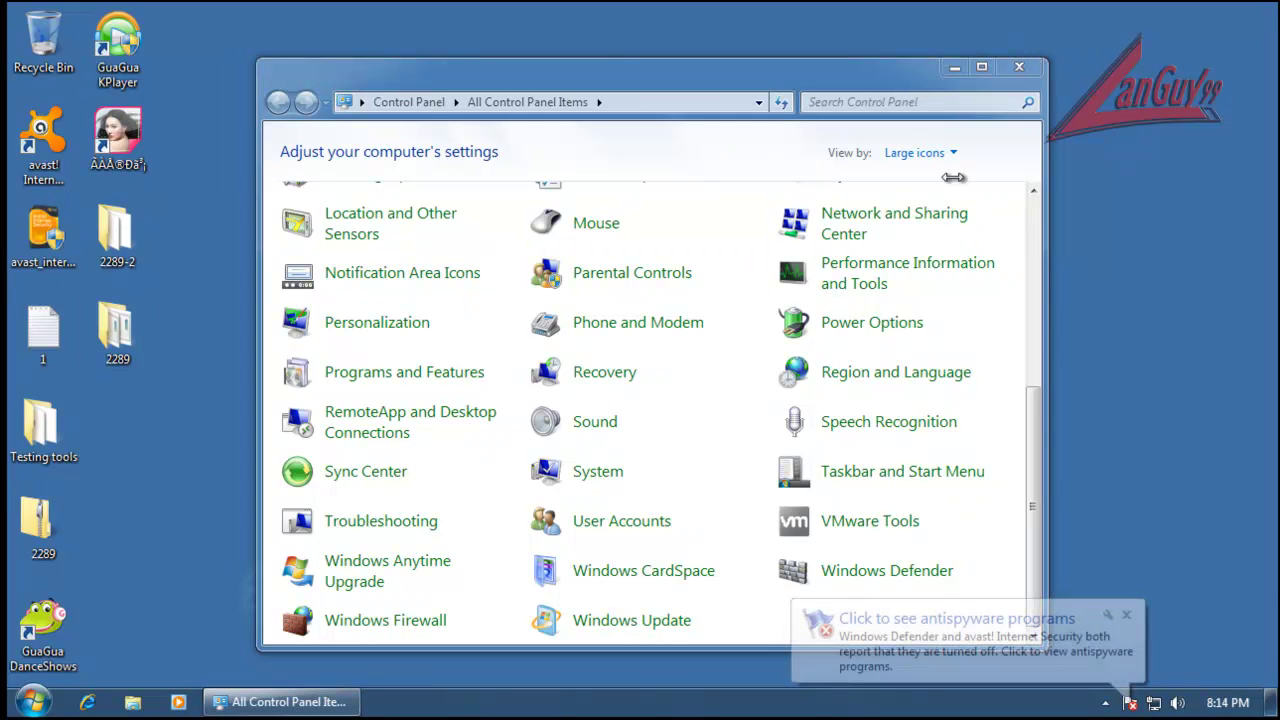
click(1033, 70)
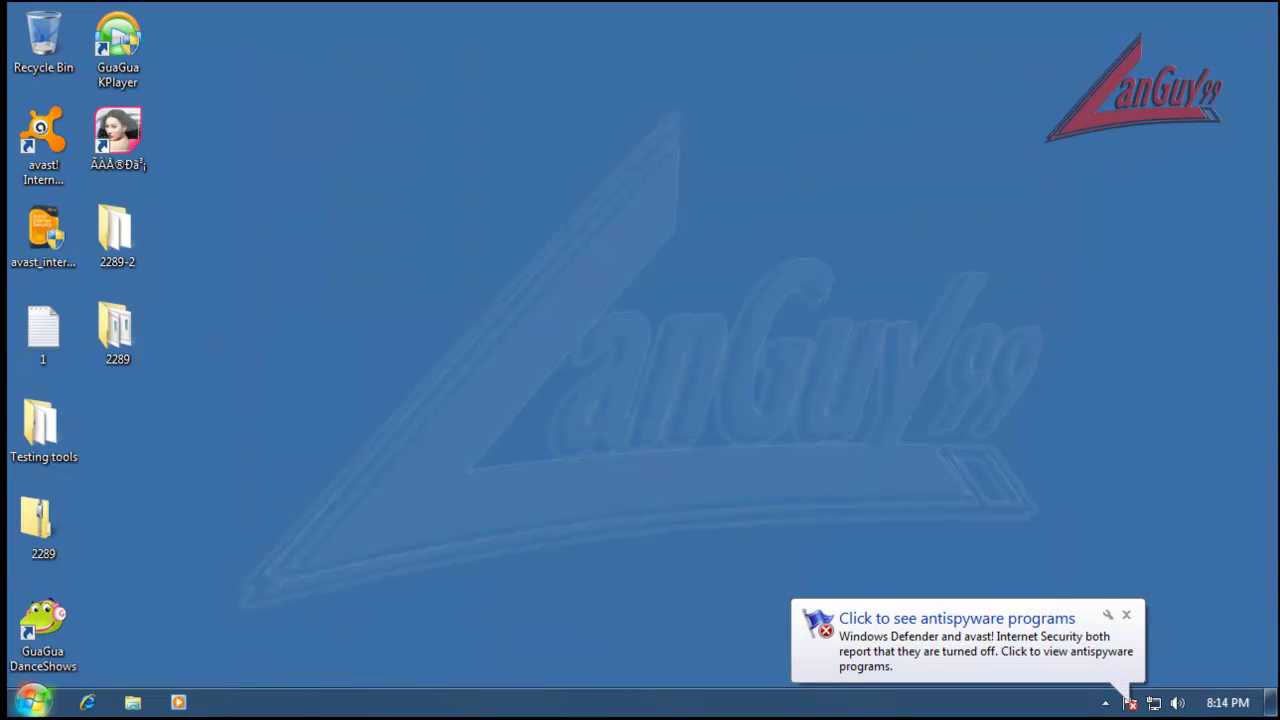
Step: Delete the extracted 2289 folder from the desktop and extract a fresh copy from the zipped 2289 archive
double_click(56, 518)
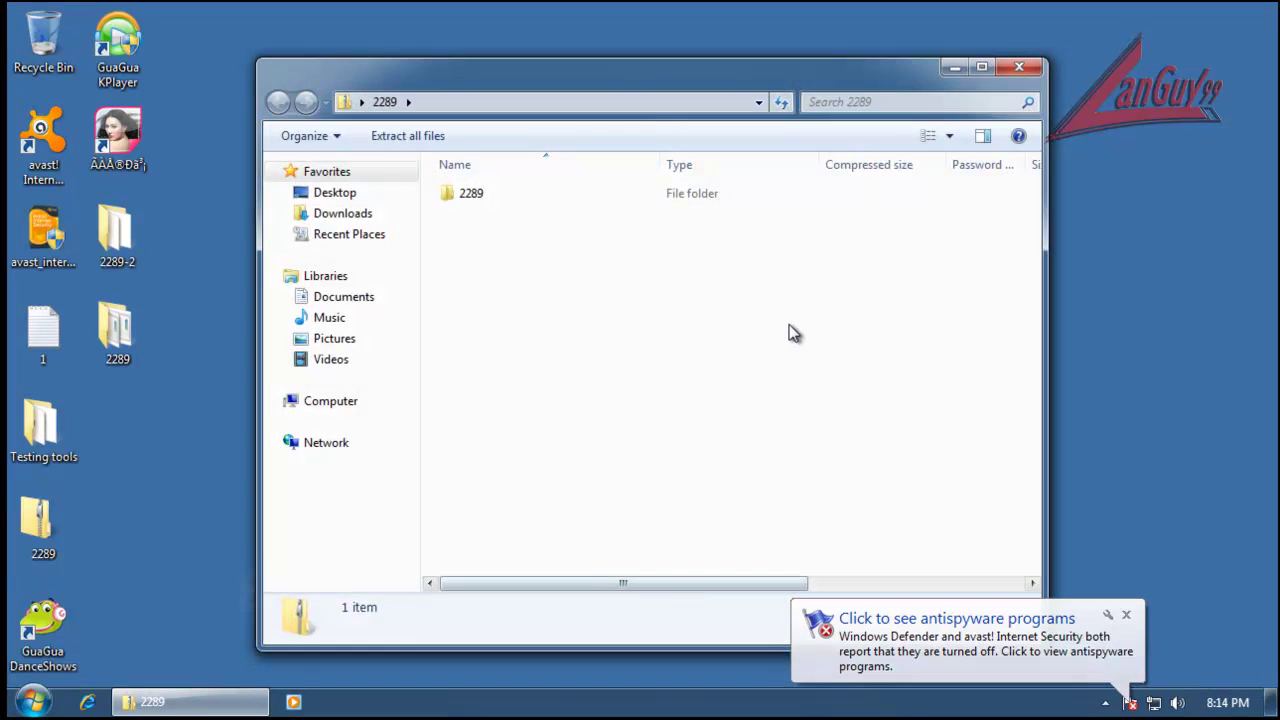
click(482, 194)
click(137, 322)
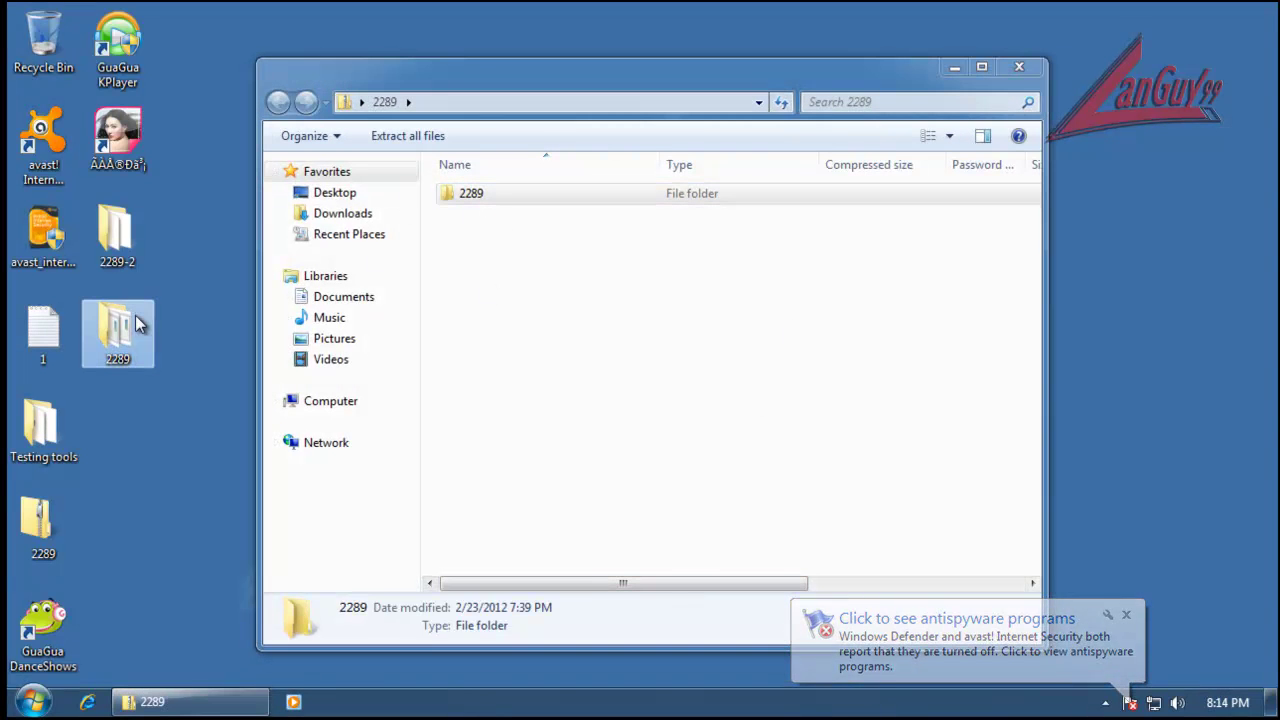
key(Delete)
key(Return)
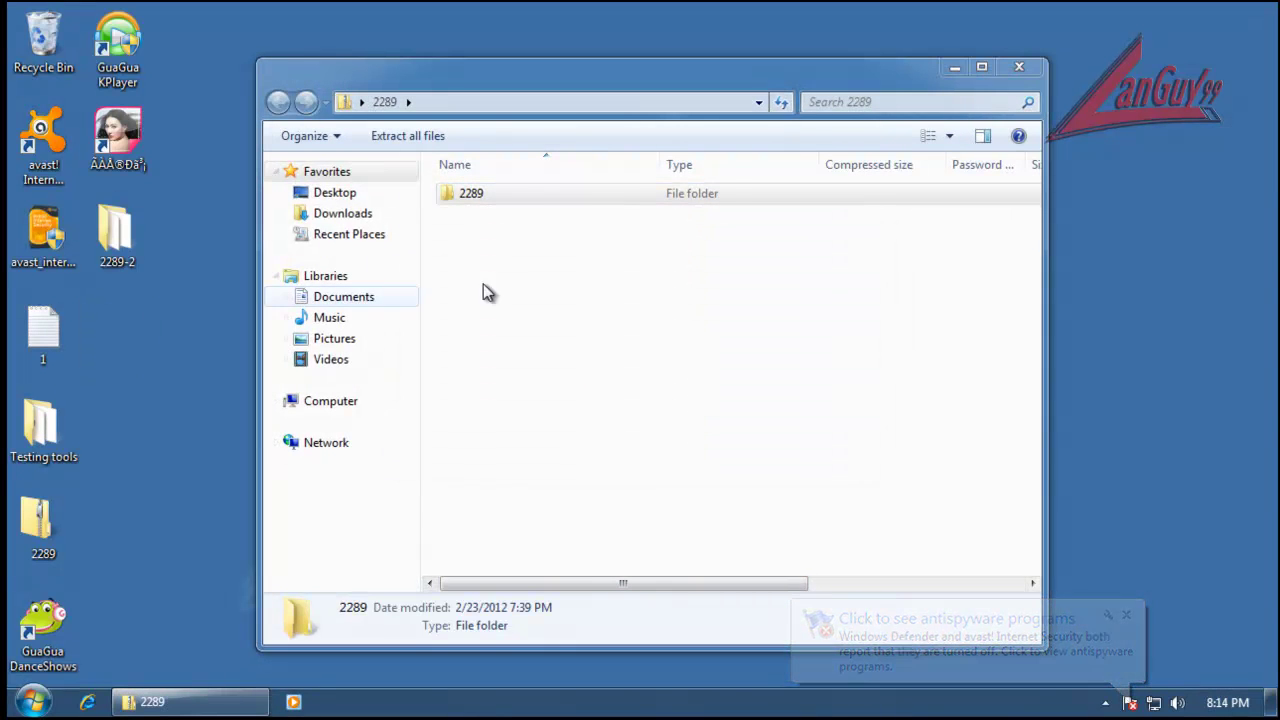
drag(482, 197, 185, 336)
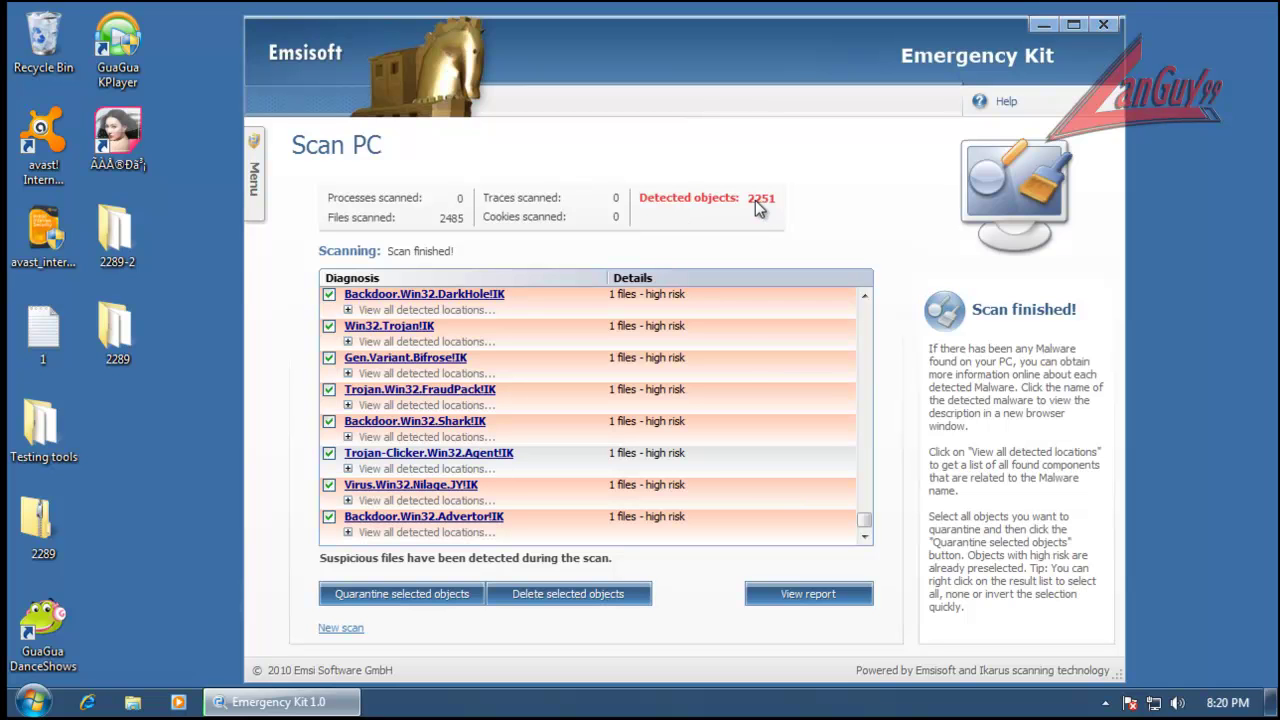
Step: Delete all selected objects found by the Emsisoft Emergency Kit scan, confirm, and close the program
click(580, 593)
click(708, 400)
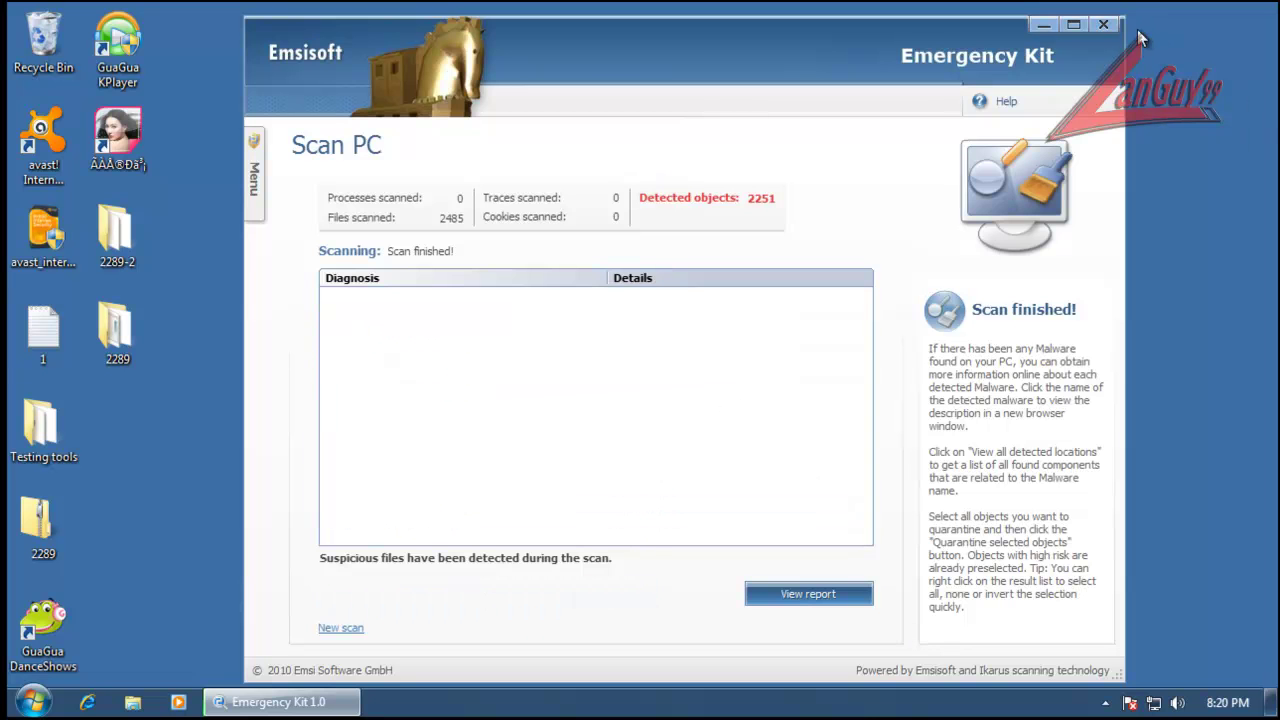
click(1104, 24)
Step: Check the remaining file count in the 2289 folder's properties and calculate (2289 - 44) / 2289 in Calculator
right_click(92, 332)
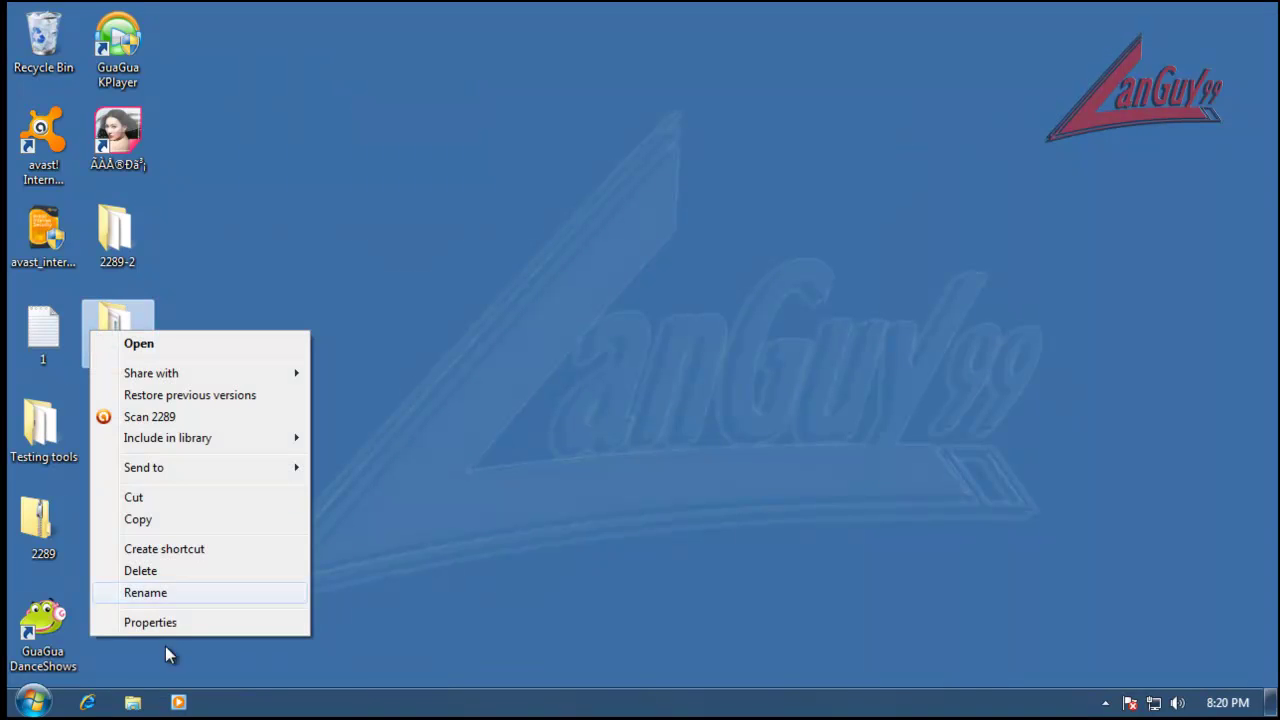
click(185, 620)
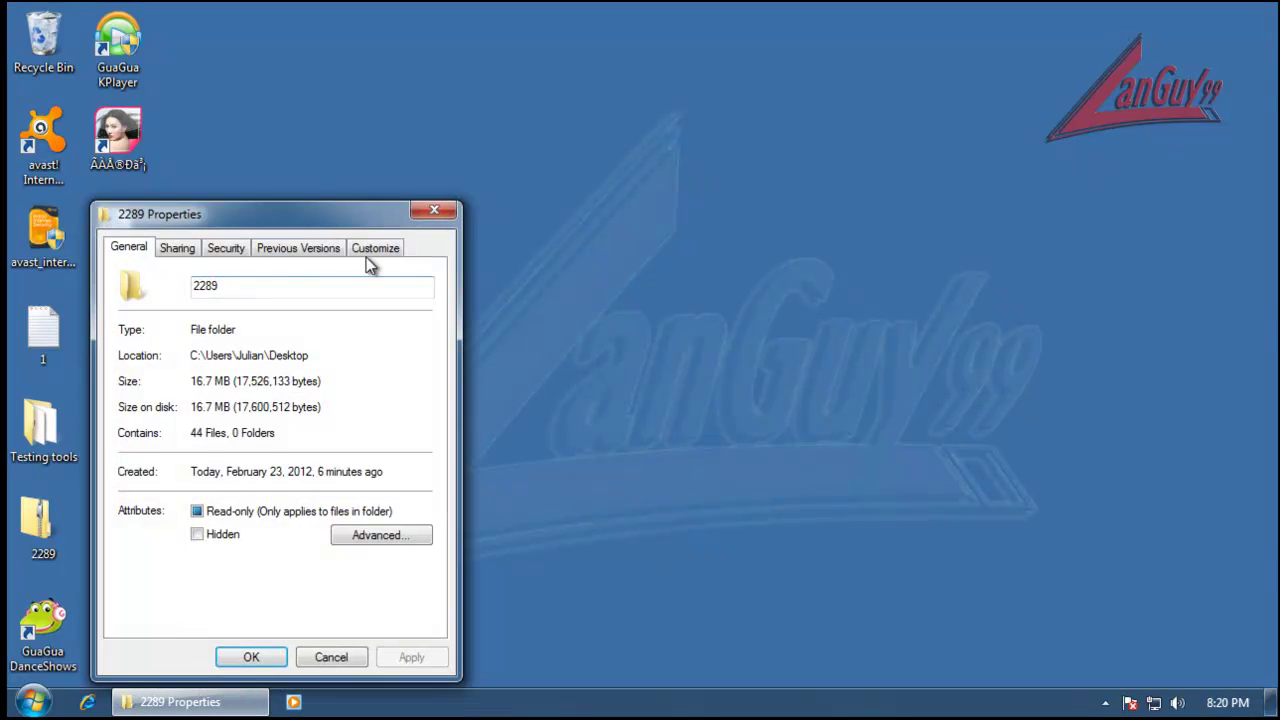
drag(309, 222, 398, 207)
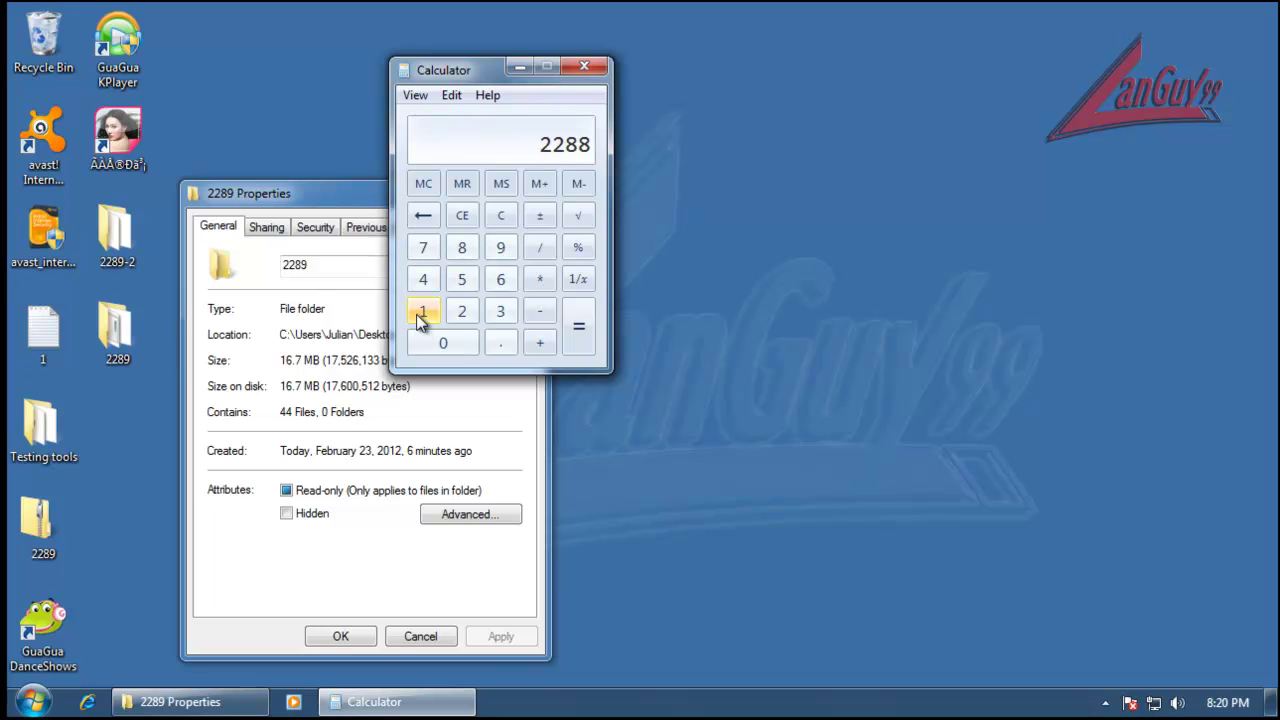
click(423, 216)
click(423, 216)
click(423, 216)
click(423, 216)
text(2289-44/2289)
key(Return)
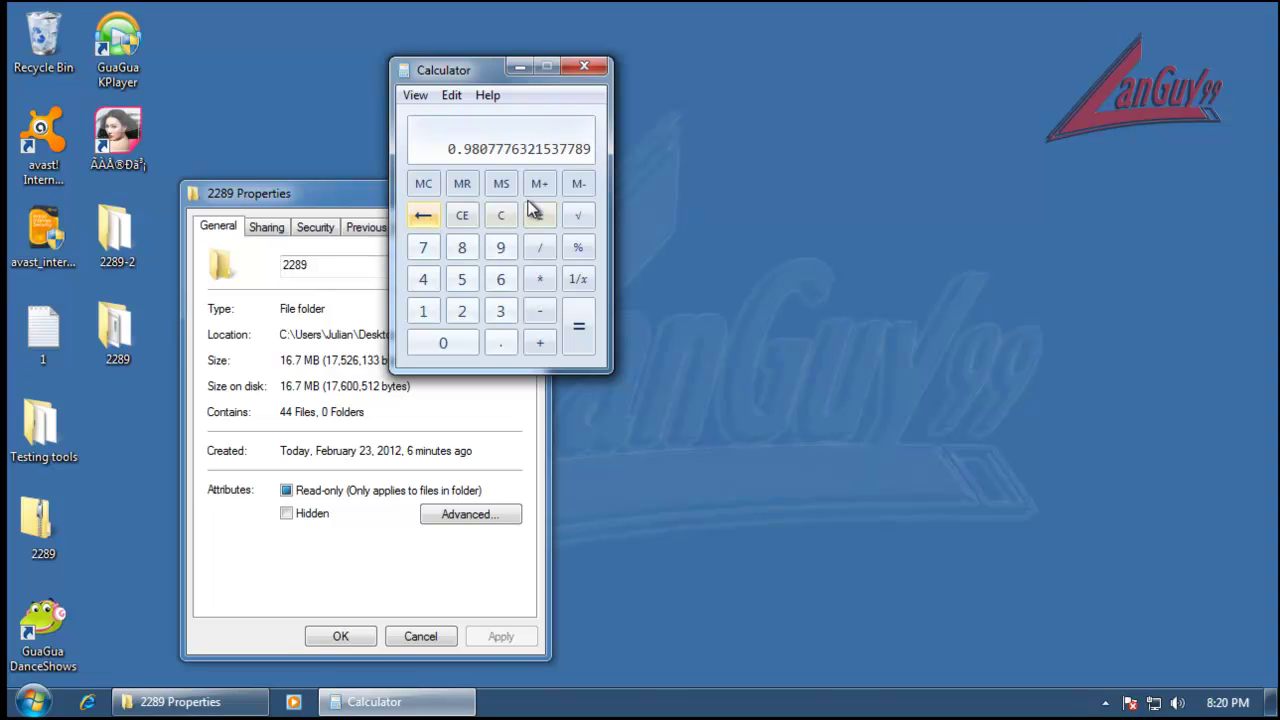
Step: Close Calculator and the folder properties, delete the extracted 2289 folder from the desktop, and empty the Recycle Bin
click(584, 66)
click(533, 190)
click(128, 333)
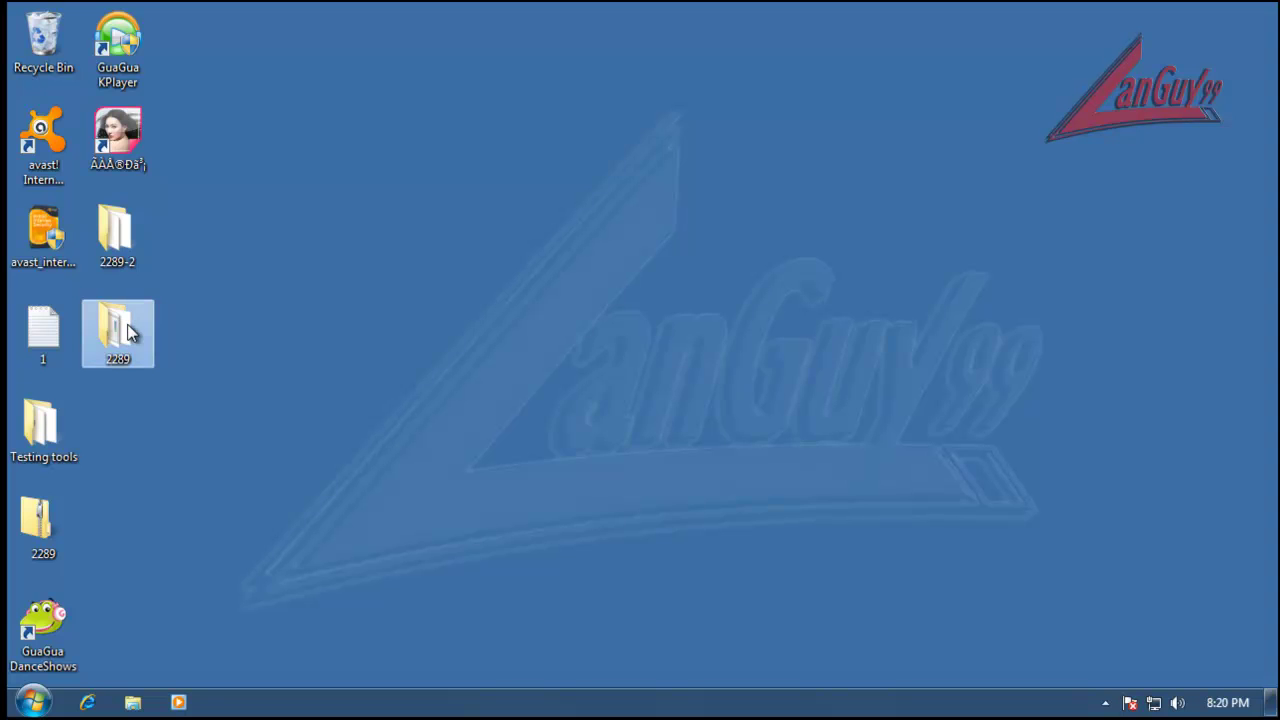
key(Delete)
key(Return)
right_click(38, 31)
click(80, 64)
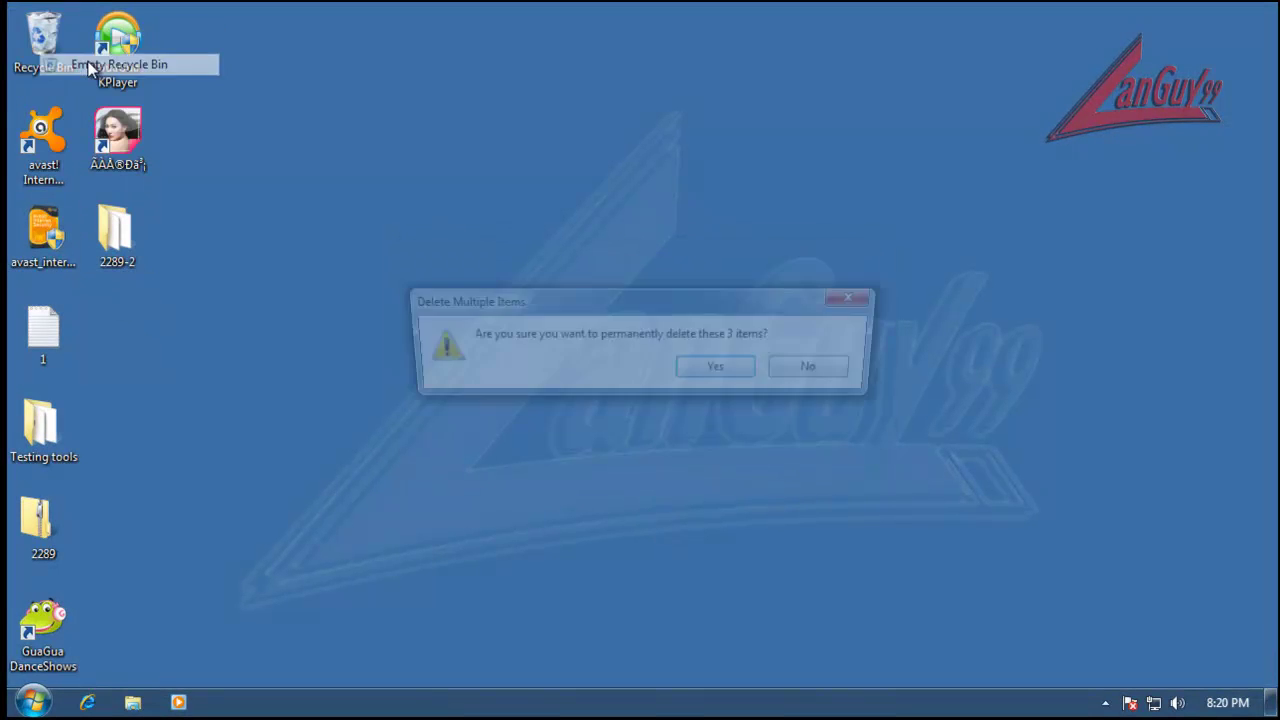
click(721, 370)
Step: Enable all avast! shields again
click(1104, 703)
right_click(1070, 607)
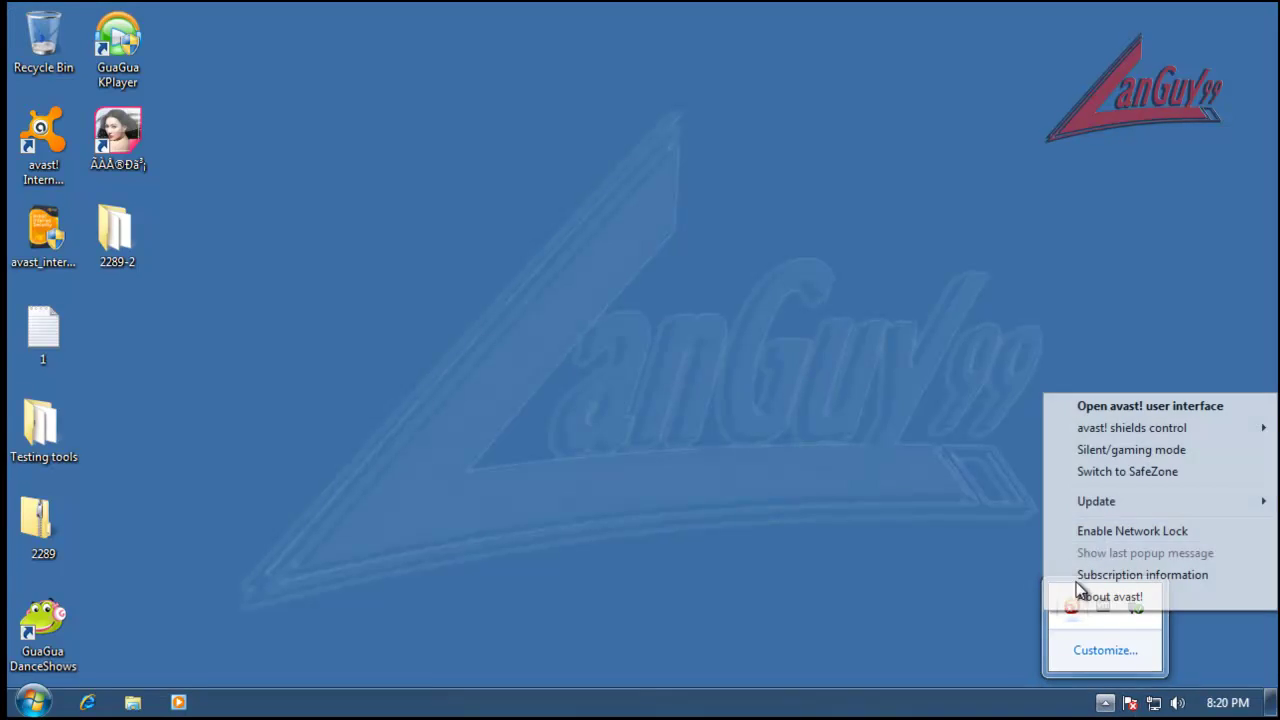
mouse_move(1117, 428)
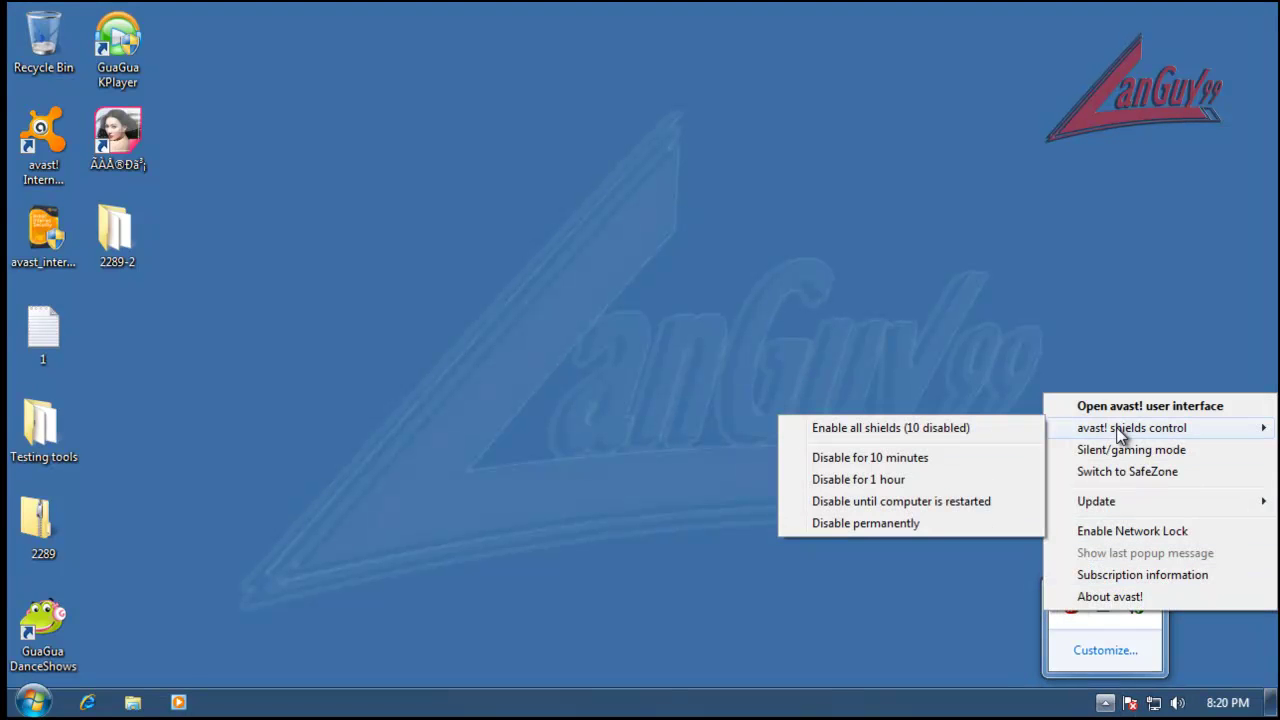
click(986, 428)
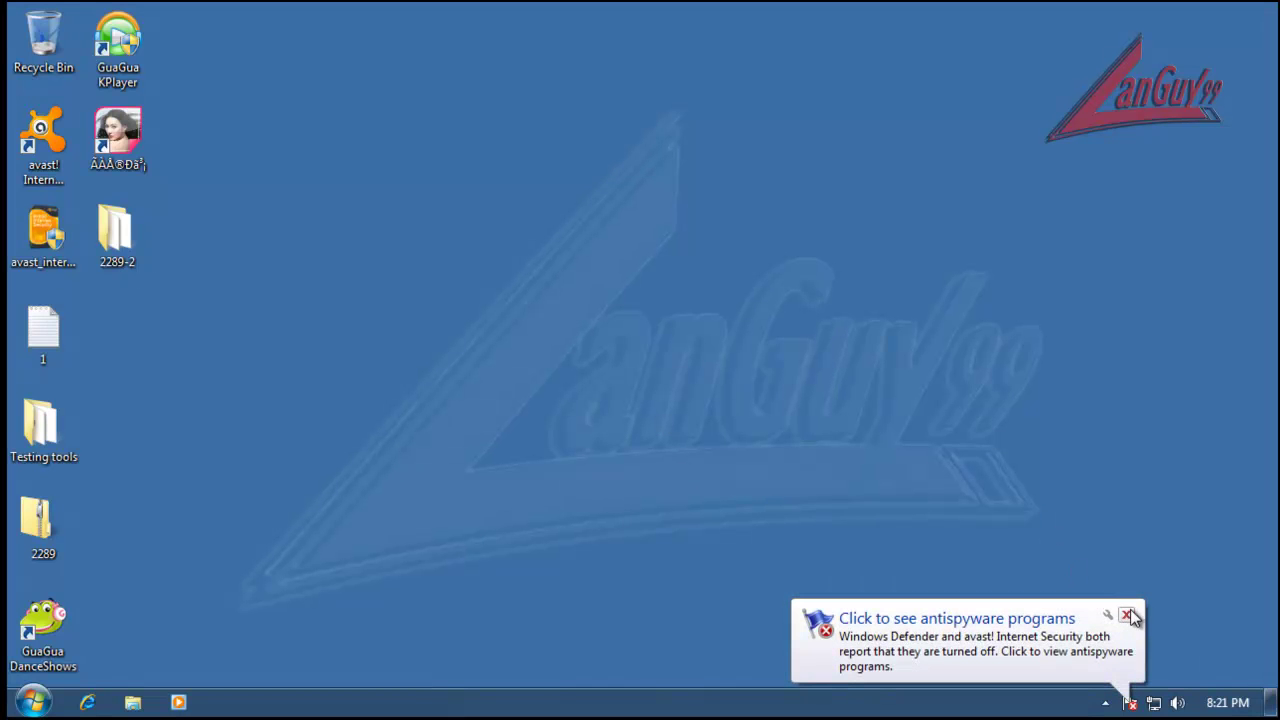
Step: Dismiss the antispyware notification and check the current protection status in the avast! user interface, closing it when done
click(1127, 615)
click(1105, 703)
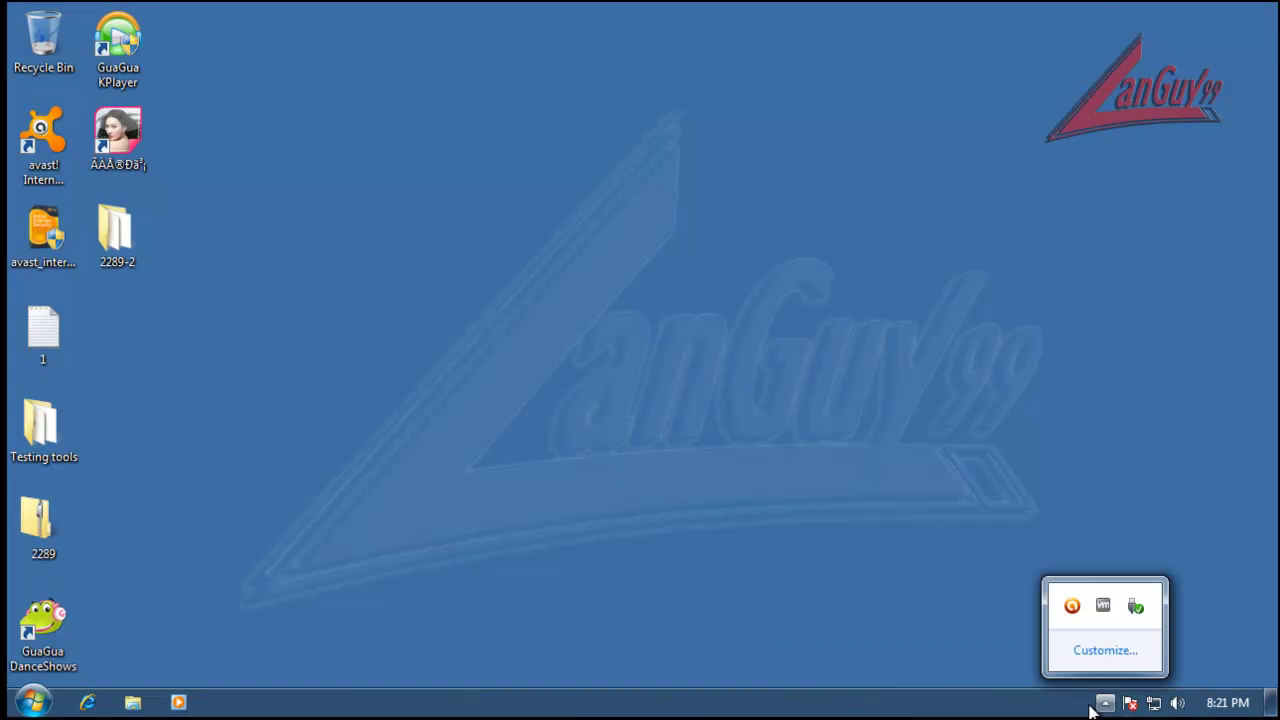
click(1071, 607)
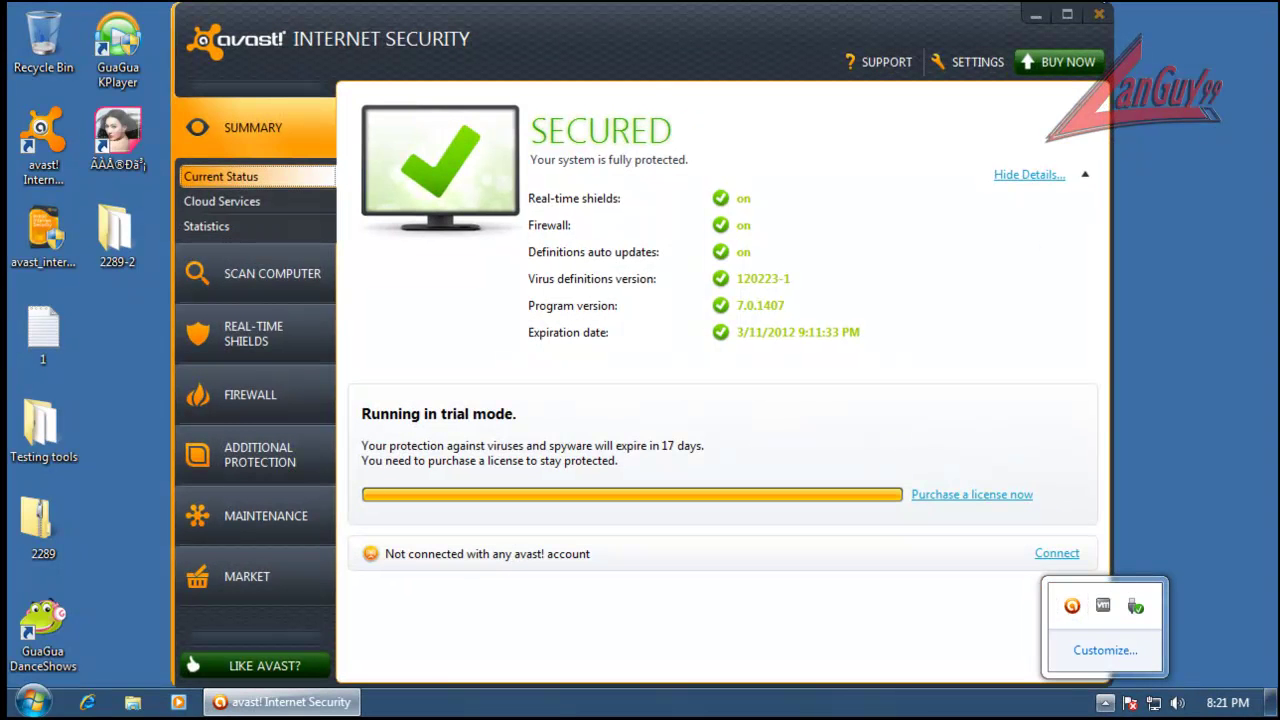
click(1099, 14)
Step: Open the 2289-2 folder on the desktop and run sample 0011, dismissing its error and the Program Compatibility Assistant
double_click(115, 230)
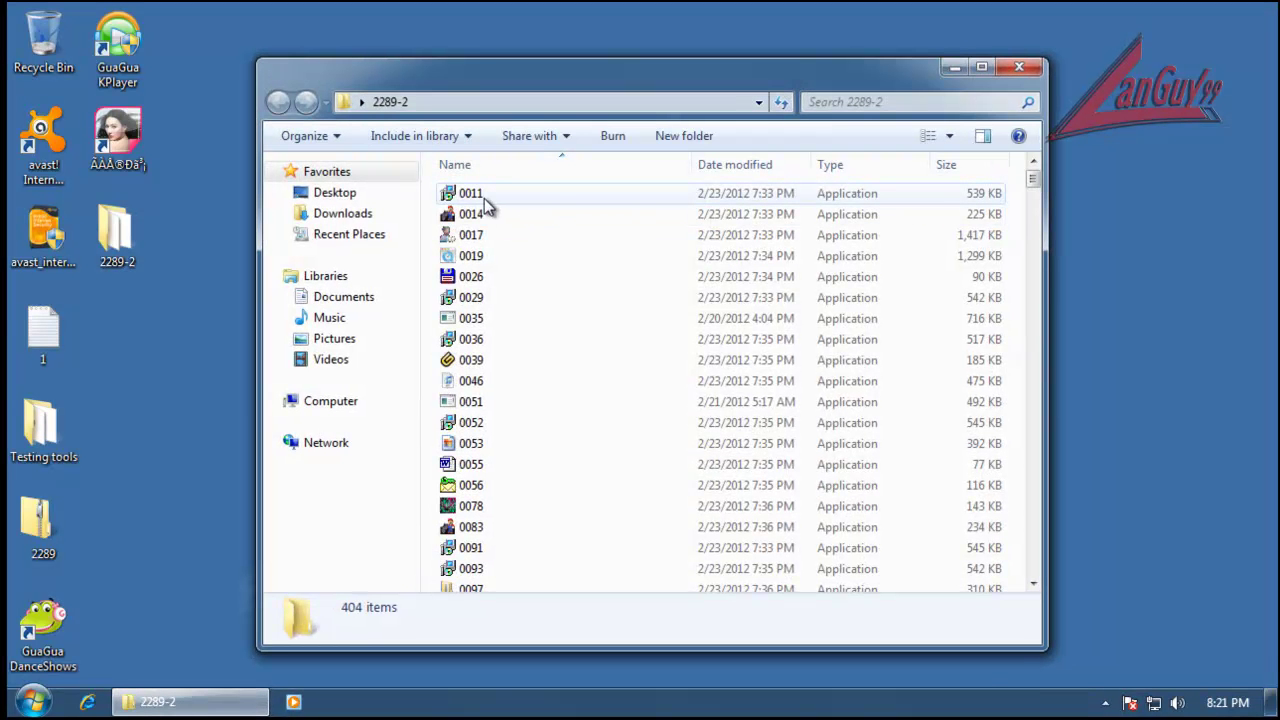
click(485, 200)
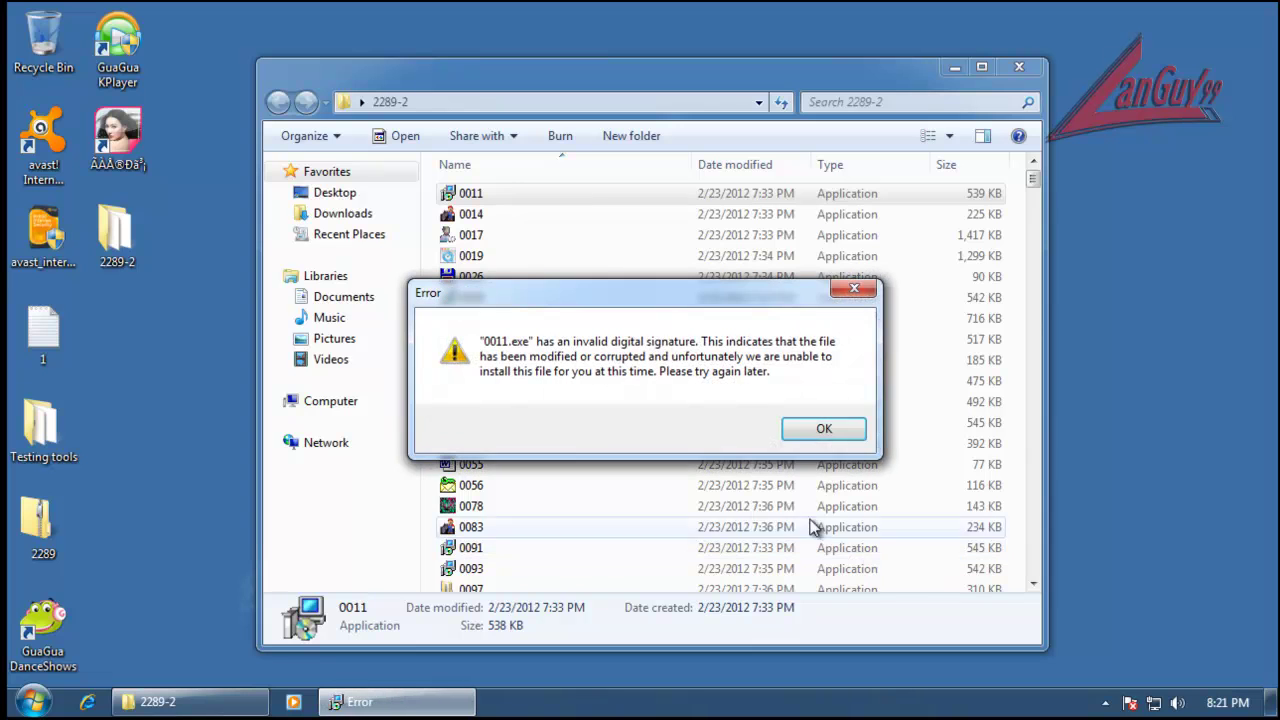
click(833, 434)
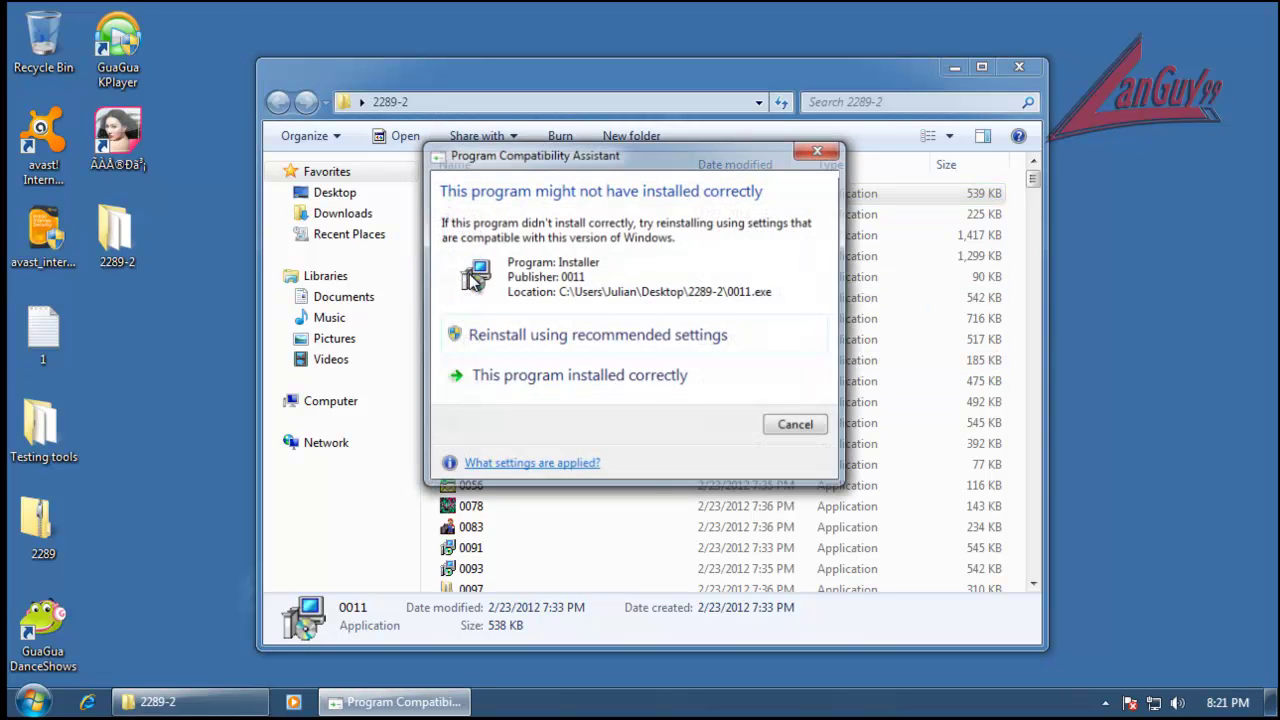
click(797, 426)
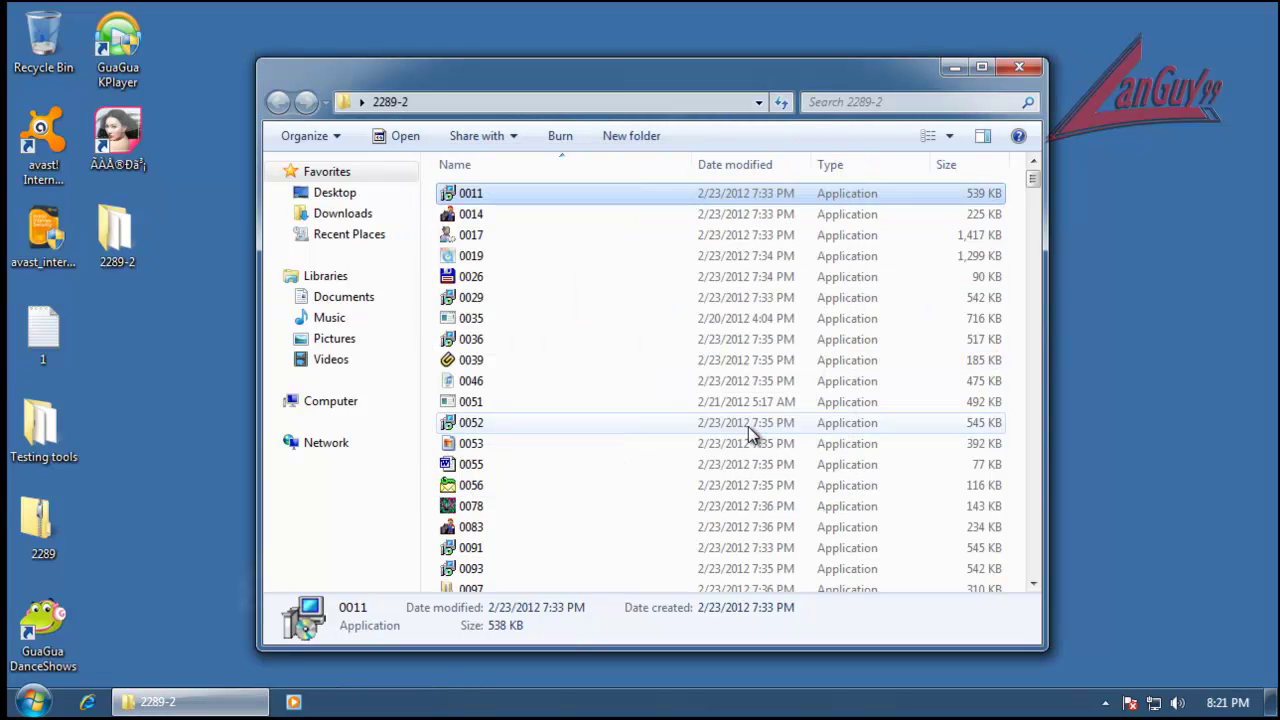
Step: Run sample 0019, accept the recommended sandbox option for its next execution, and run sample 0039
double_click(487, 259)
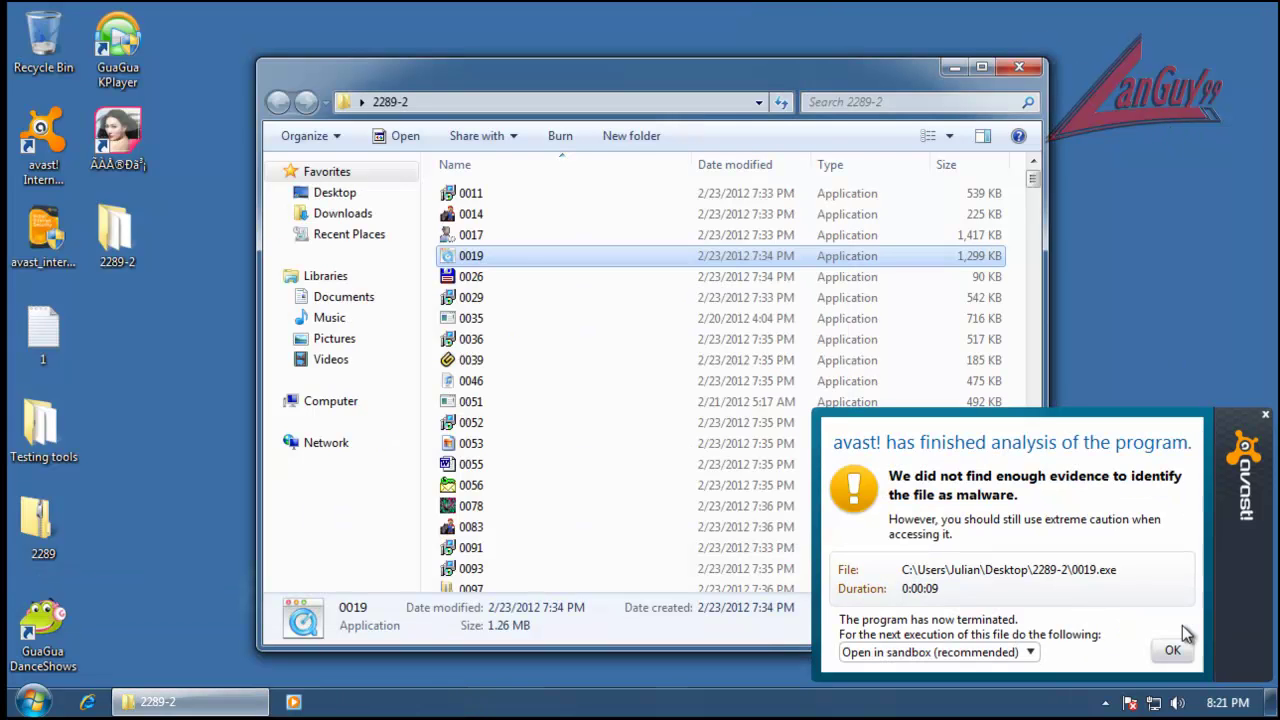
click(1186, 651)
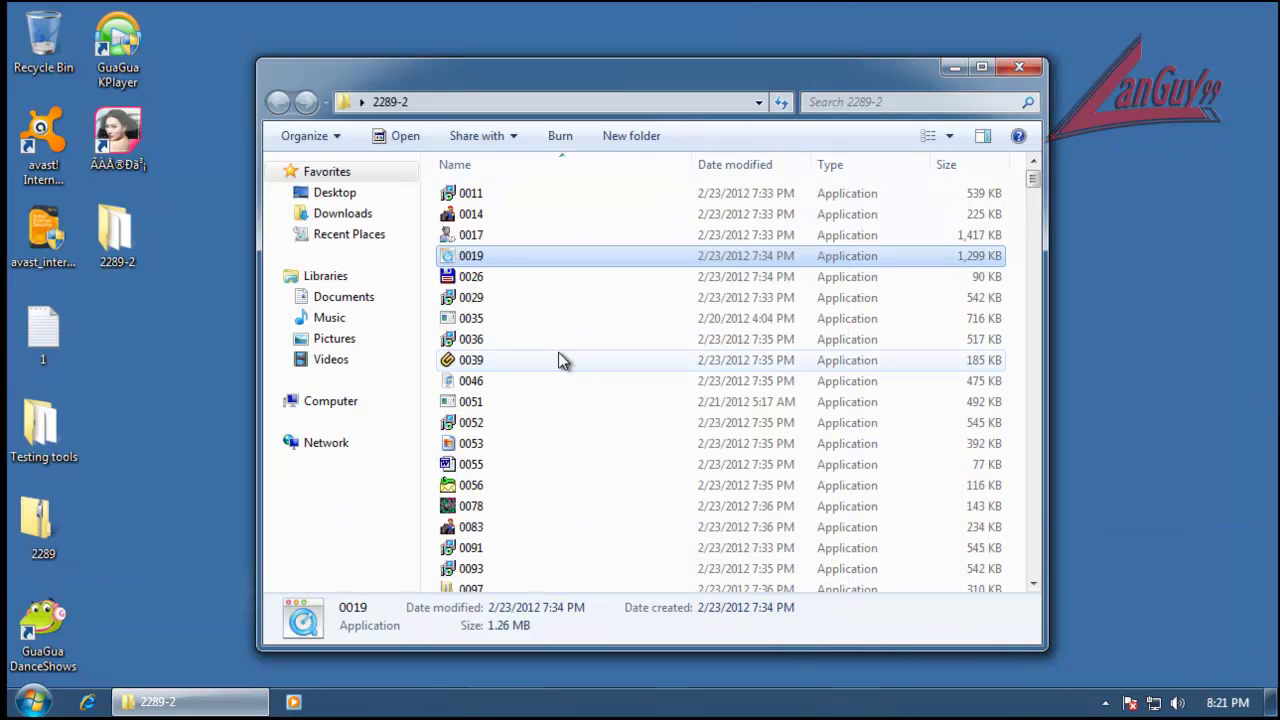
double_click(491, 362)
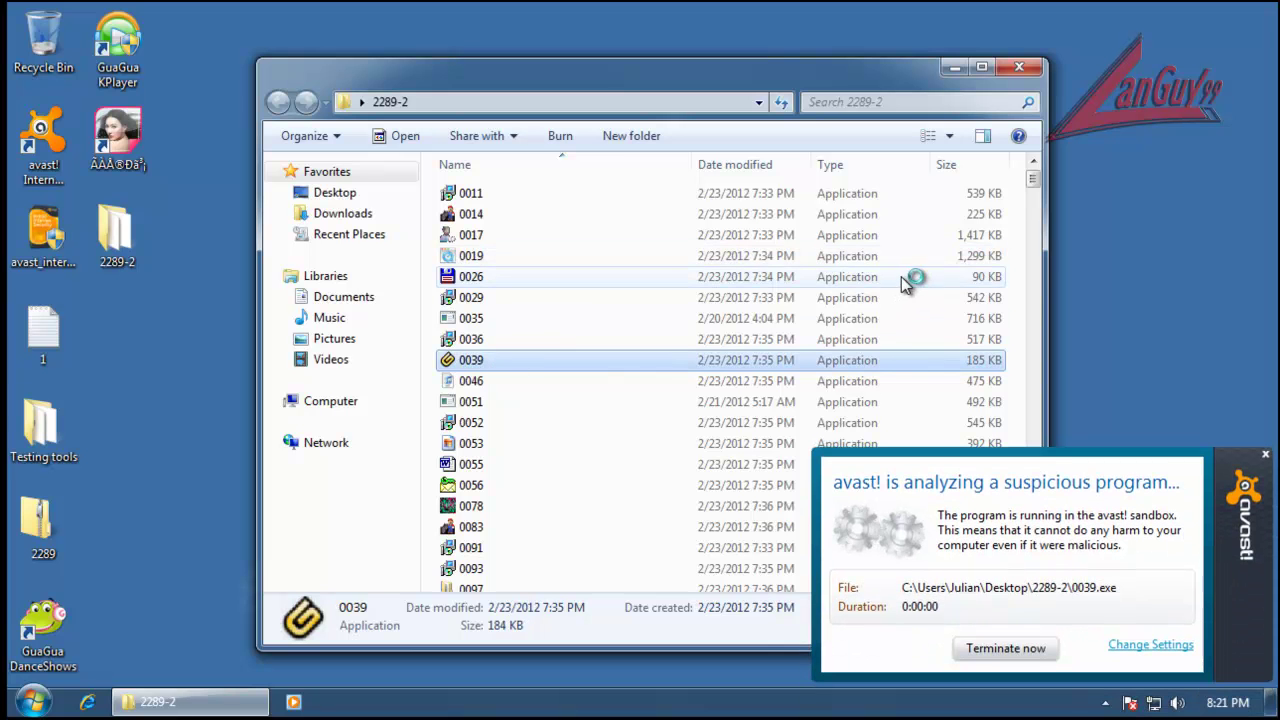
Step: Close the crashed 0039.exe program and acknowledge its avast! analysis report, keeping the sandbox recommendation
drag(1034, 181, 1036, 219)
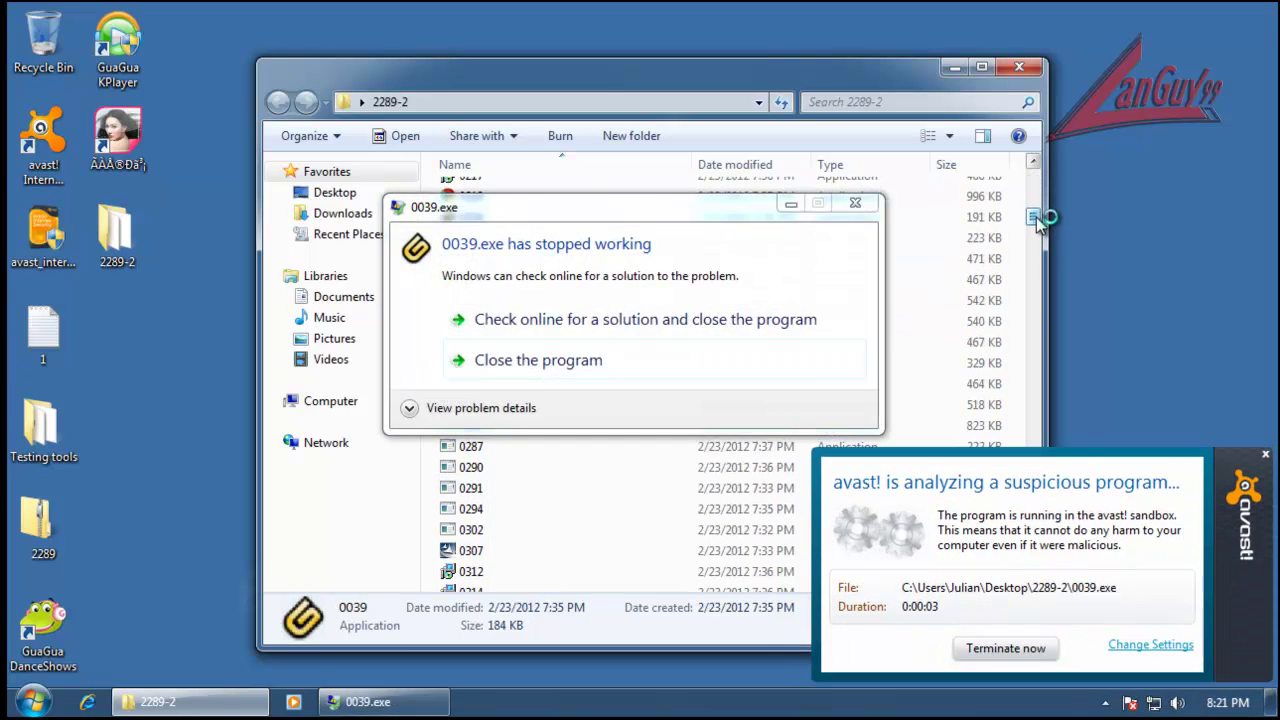
click(520, 362)
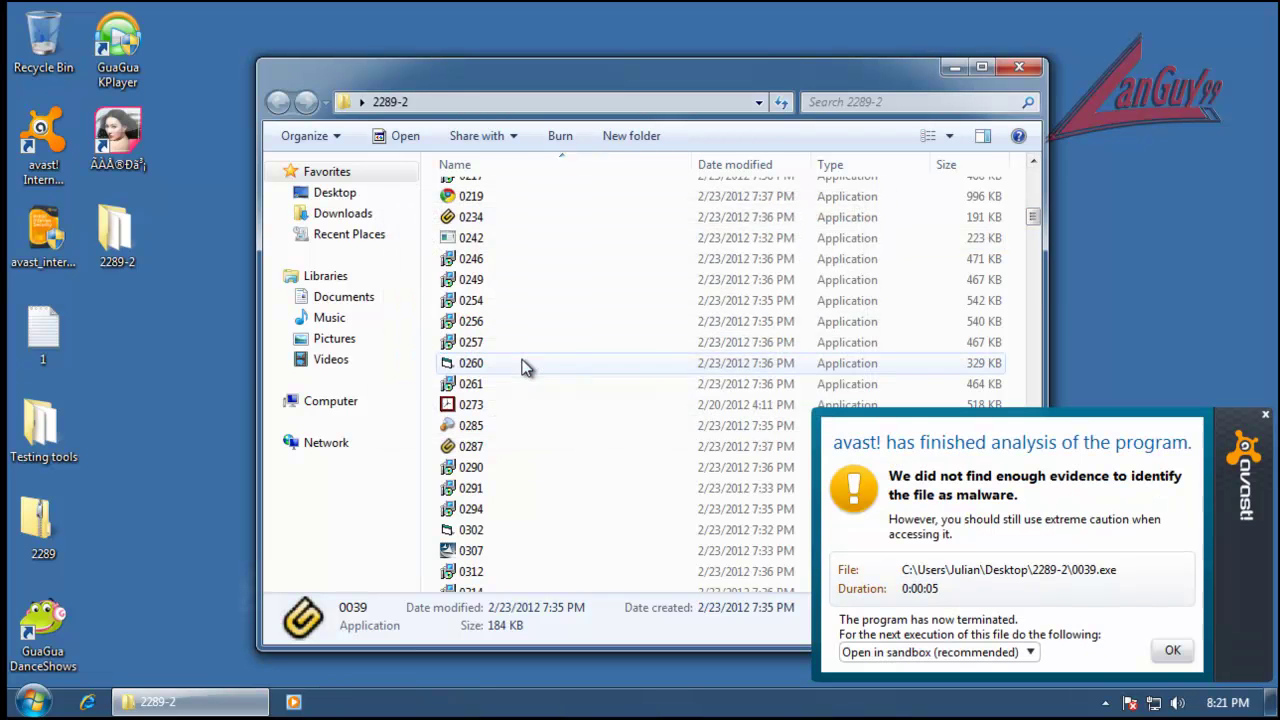
click(1172, 651)
Step: Run sample 0273 from the 2289-2 folder and acknowledge the avast! analysis report when it finishes
double_click(489, 410)
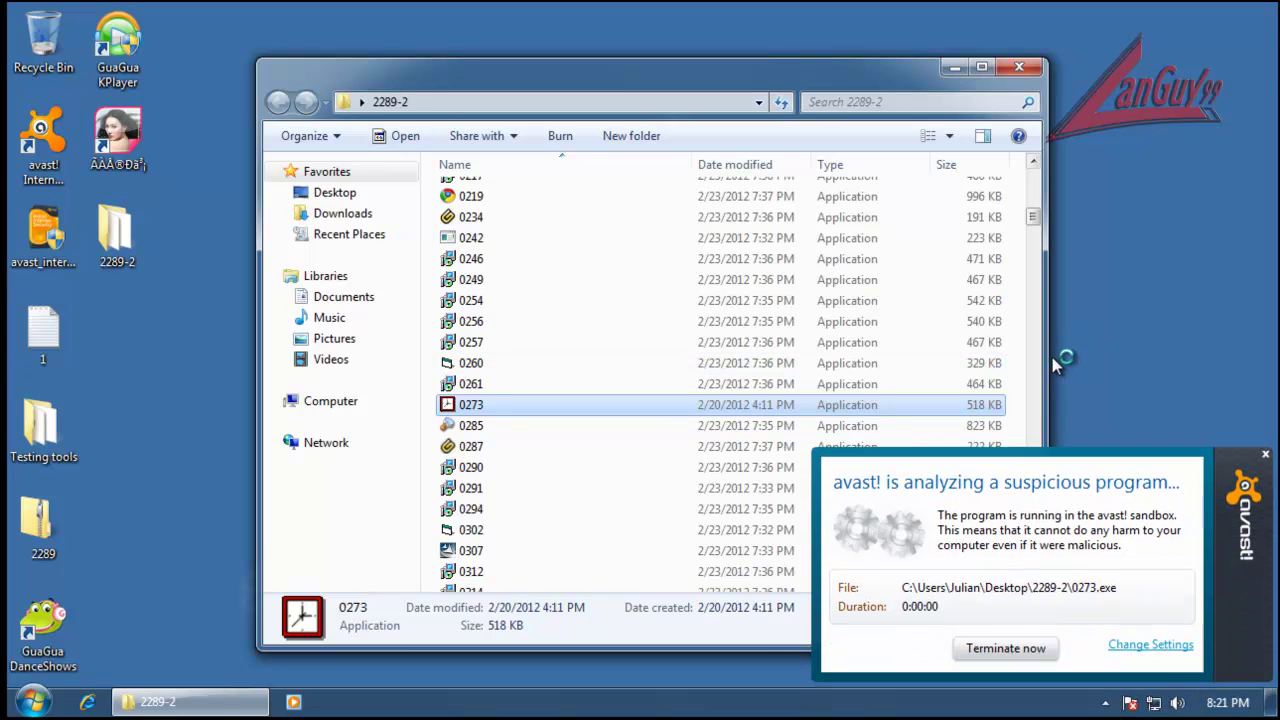
drag(1029, 222, 1040, 275)
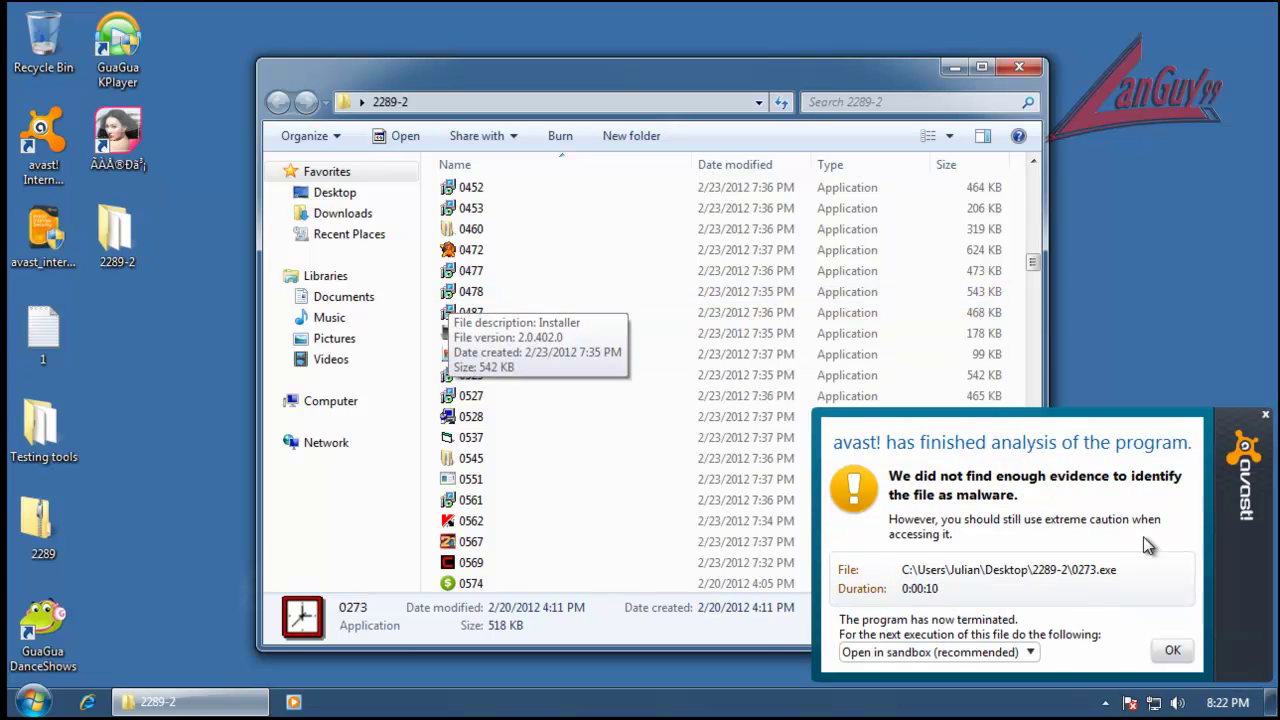
click(1189, 651)
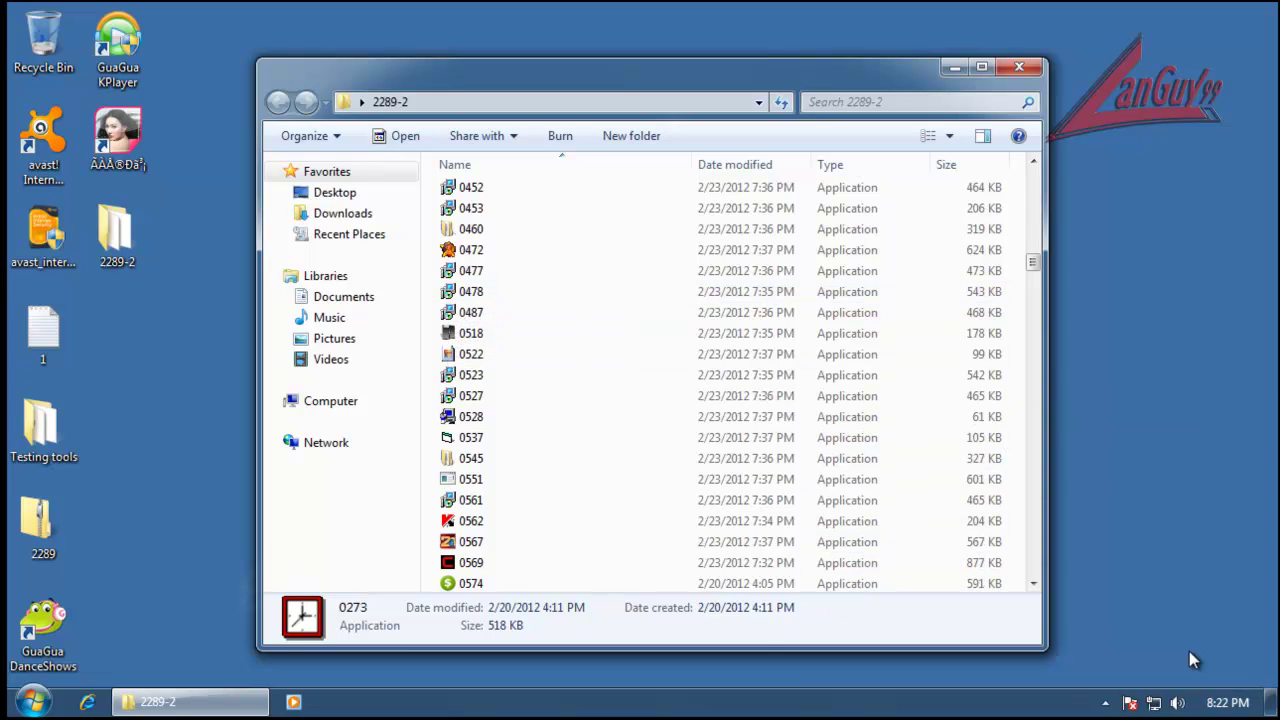
Step: Run sample 0487, dismiss its error message and cancel the Program Compatibility Assistant
double_click(474, 315)
click(1105, 702)
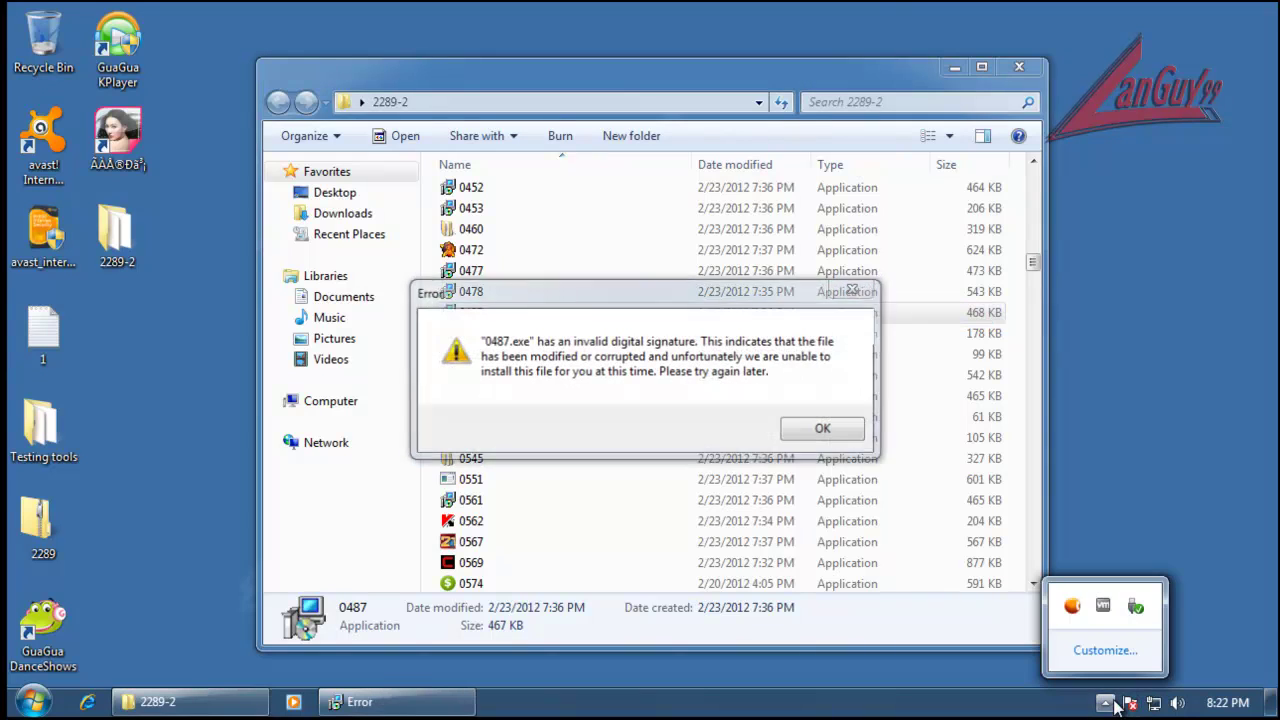
click(820, 434)
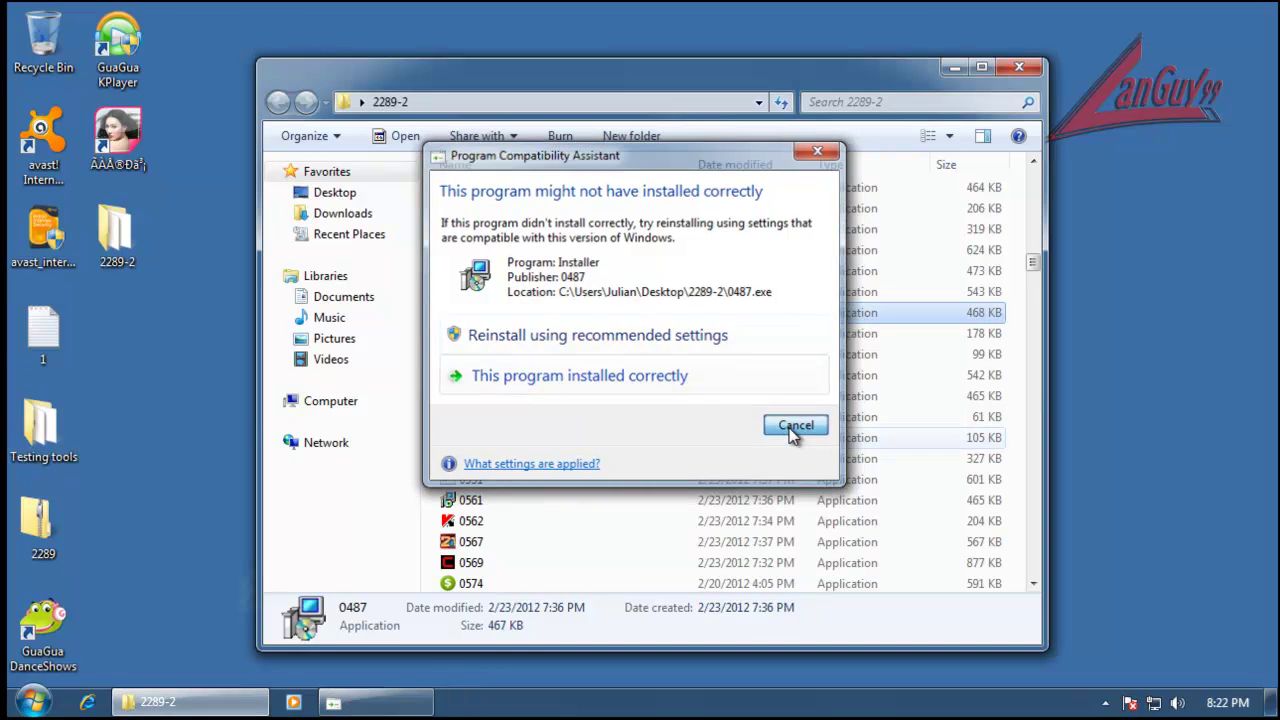
click(785, 426)
Step: Launch KillSwitch from the CCE folder inside Testing tools, close that folder, and dock the 2289-2 window to the right half of the desktop
double_click(45, 430)
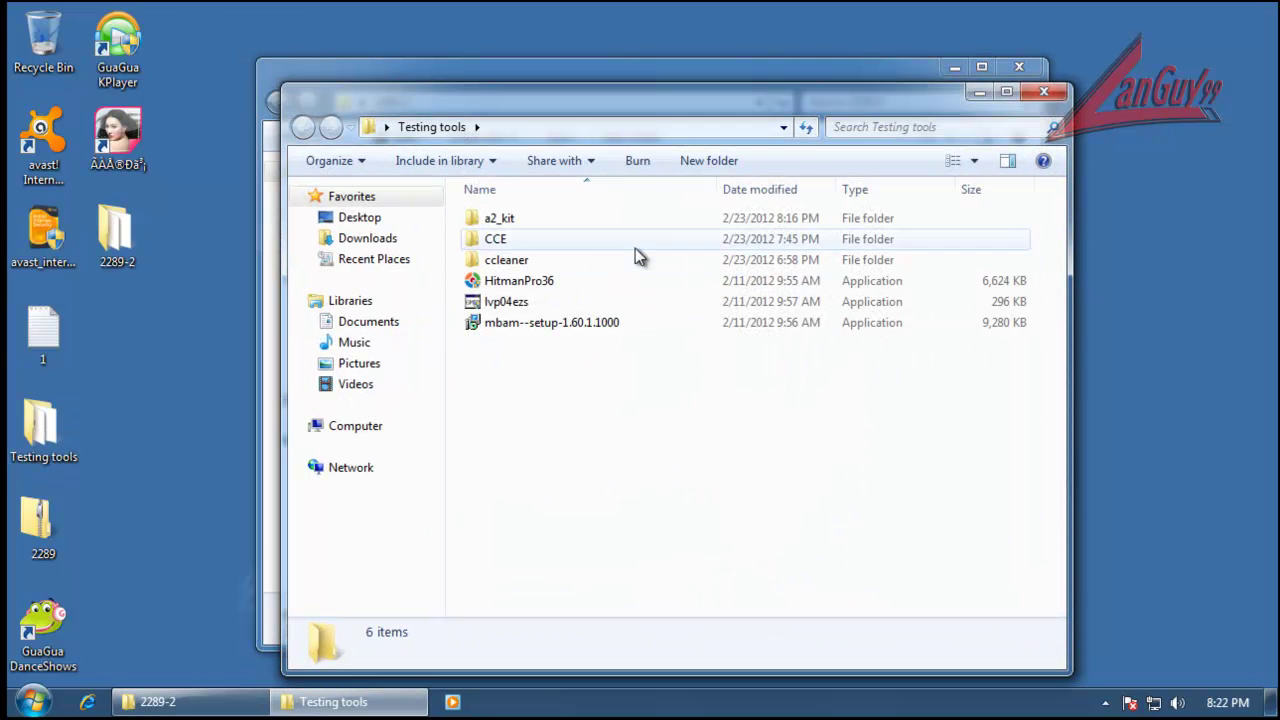
double_click(500, 241)
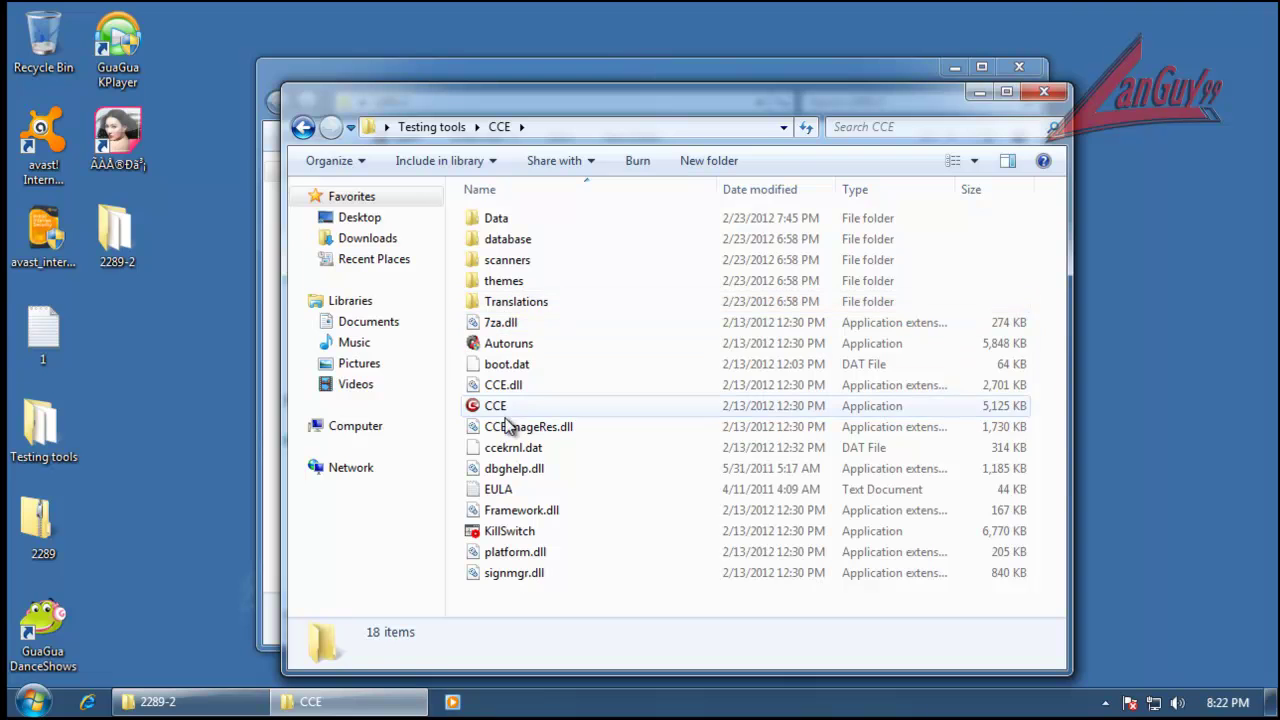
click(512, 531)
click(1058, 84)
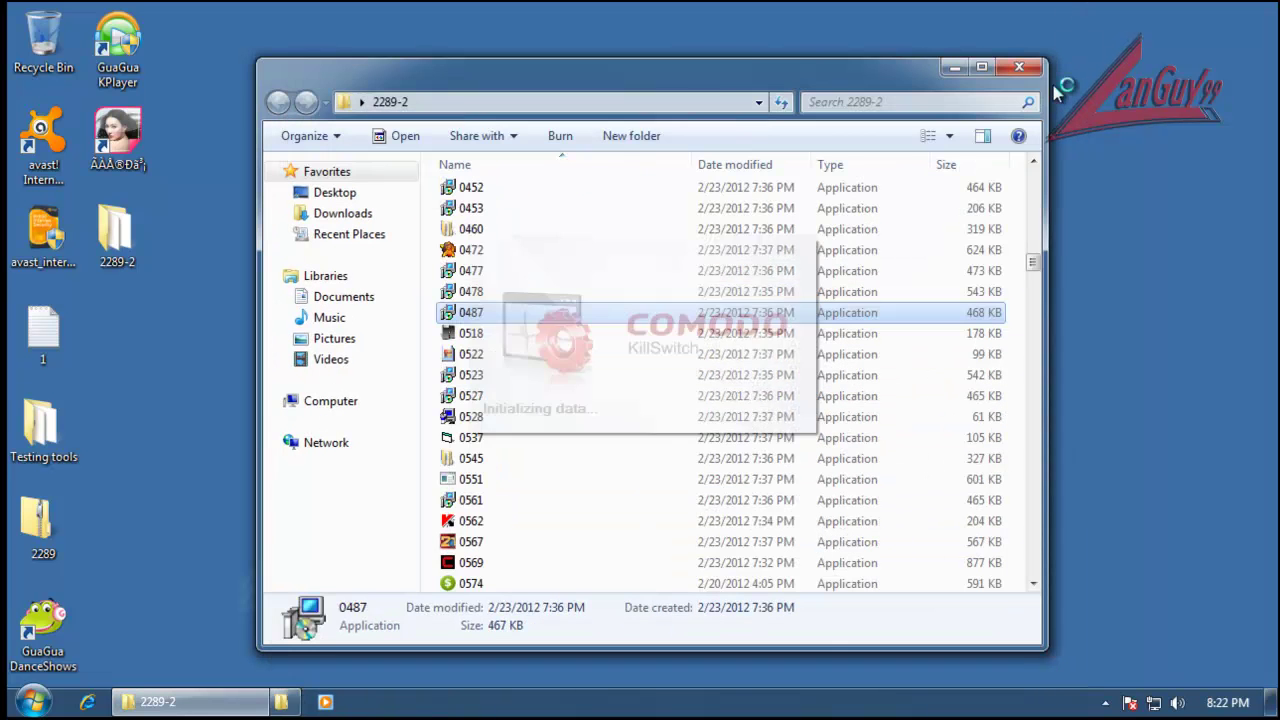
drag(702, 77, 1262, 82)
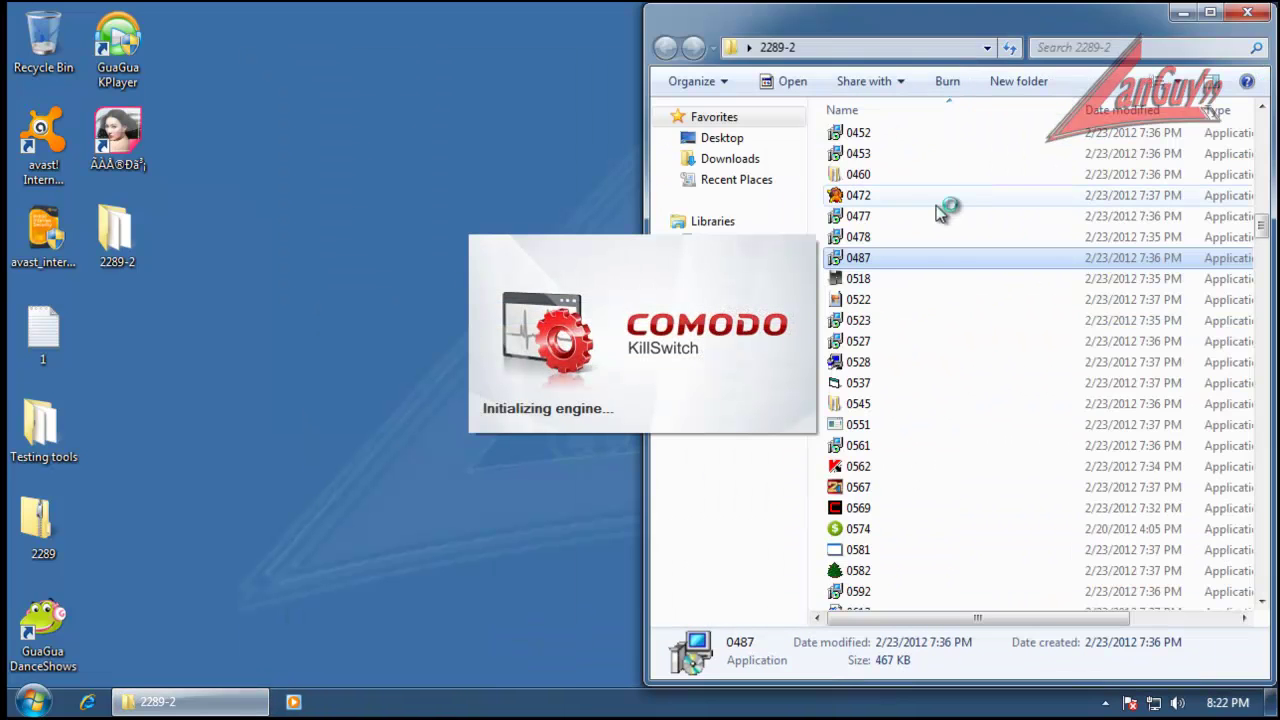
Step: View the file properties of sample 0562 and close them without changes
click(871, 468)
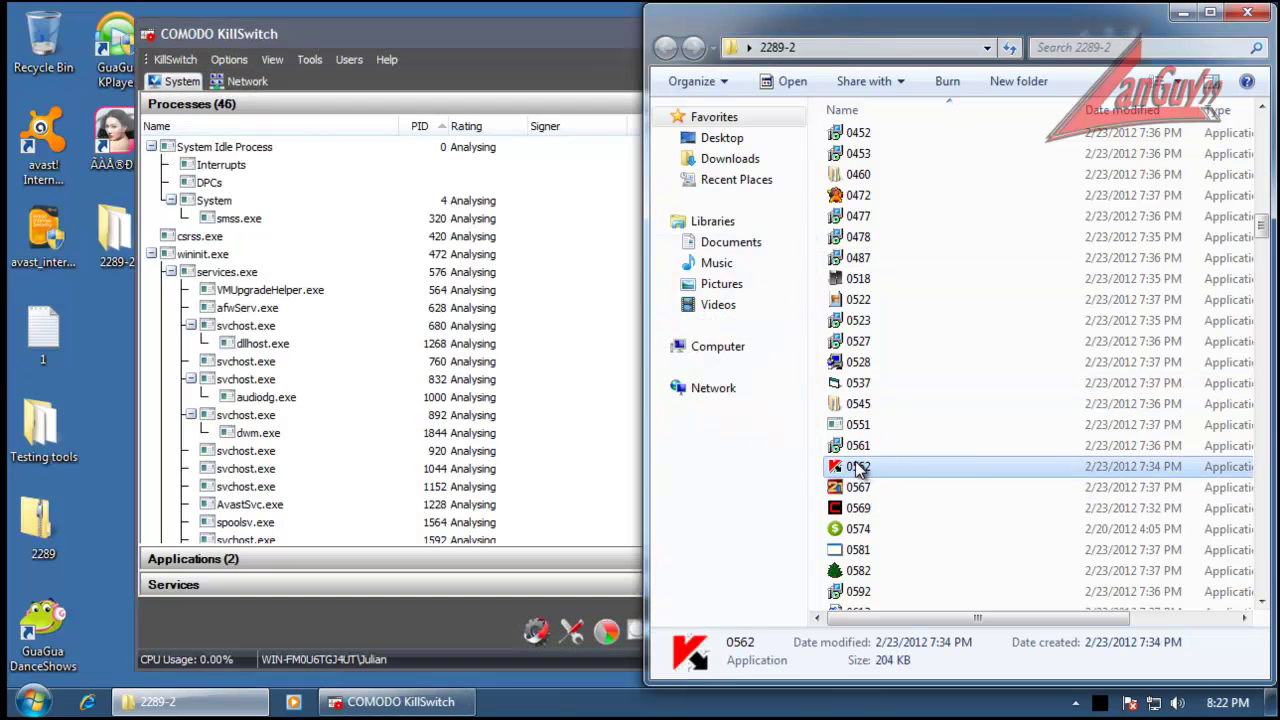
right_click(887, 468)
click(898, 454)
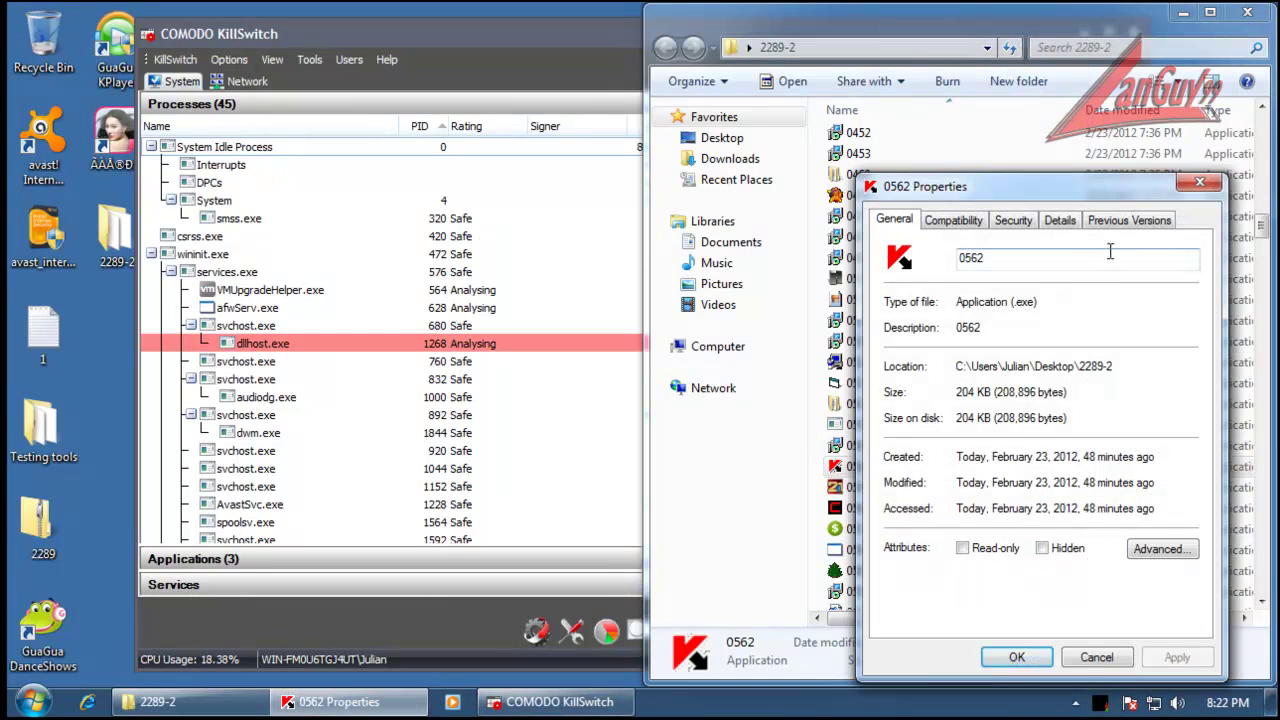
key(Escape)
Step: Dock COMODO KillSwitch to the left half of the desktop and show the end of its process list
click(439, 32)
drag(447, 40, 1, 95)
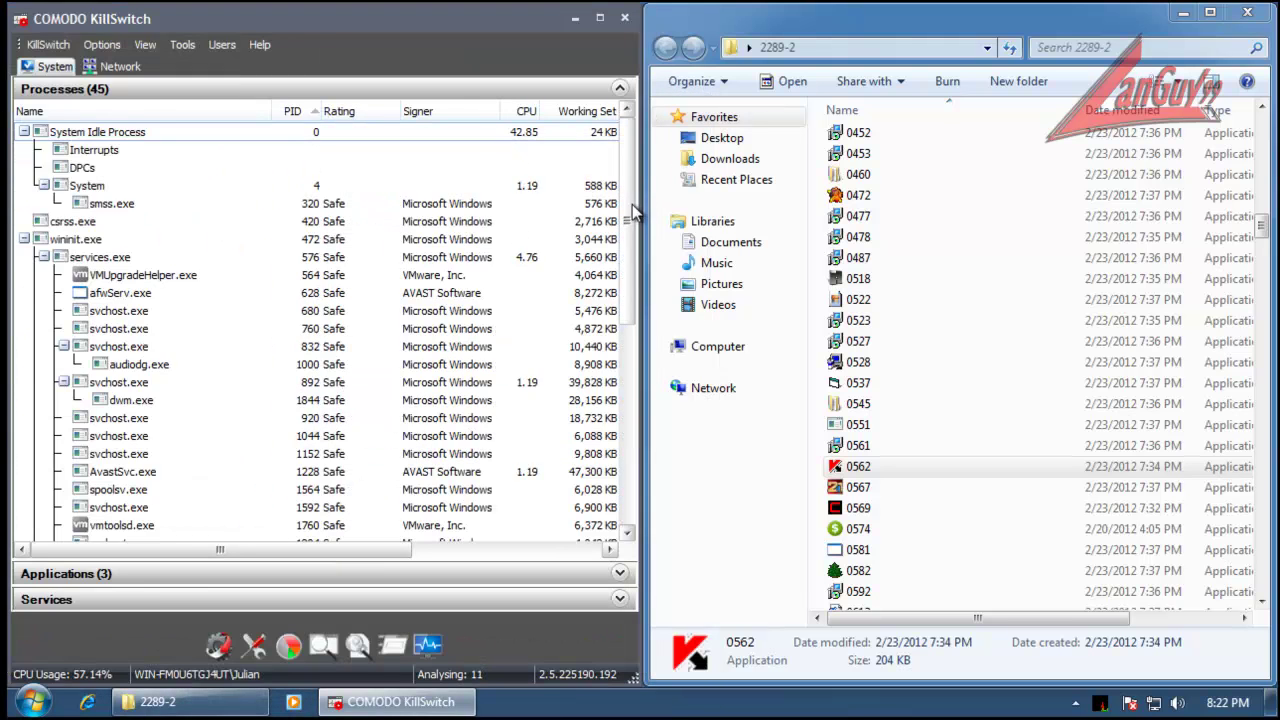
drag(632, 212, 624, 418)
scroll(630, 480, down, 1)
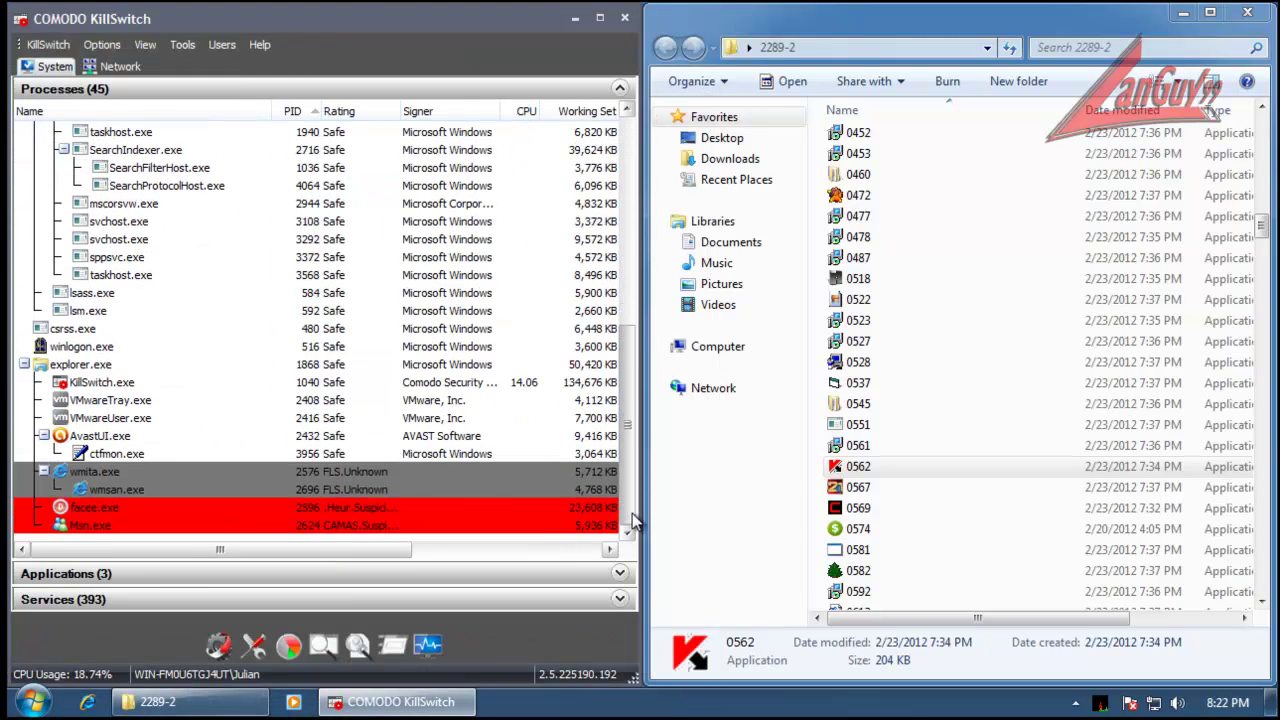
Step: Run sample 0562, close the crashed sSPYJOHN program and acknowledge the avast! analysis report
click(857, 467)
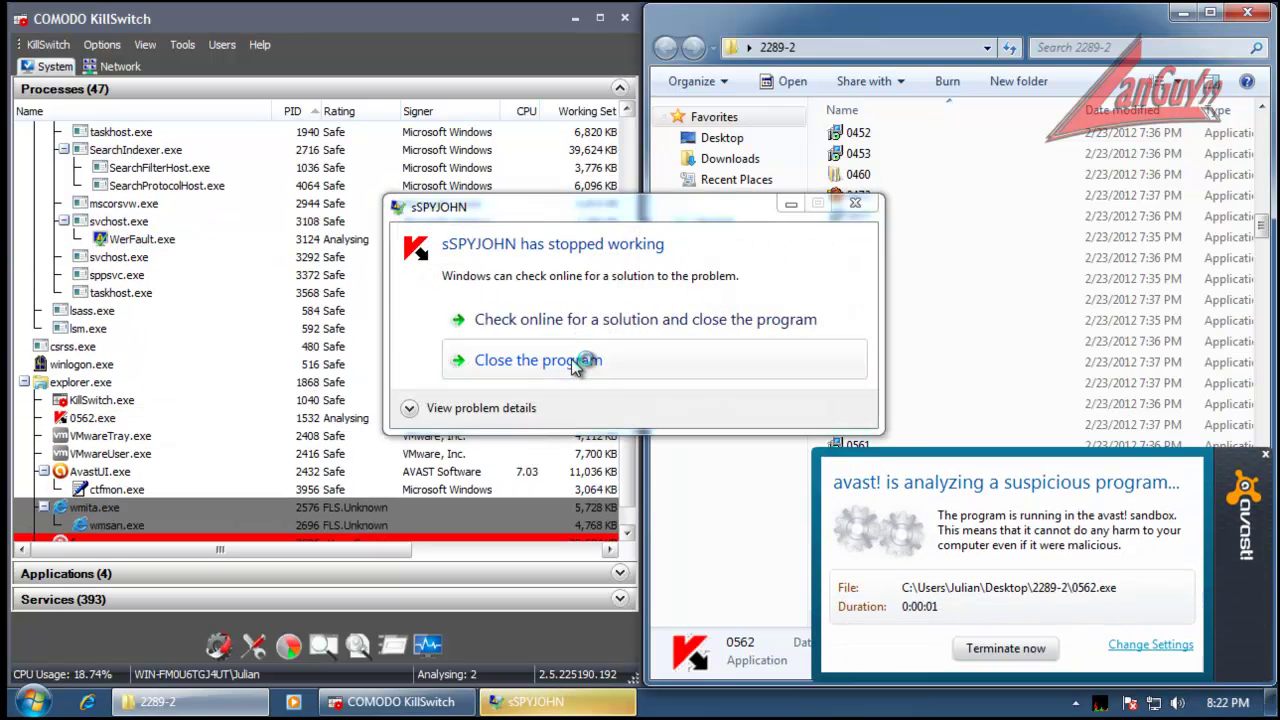
click(575, 365)
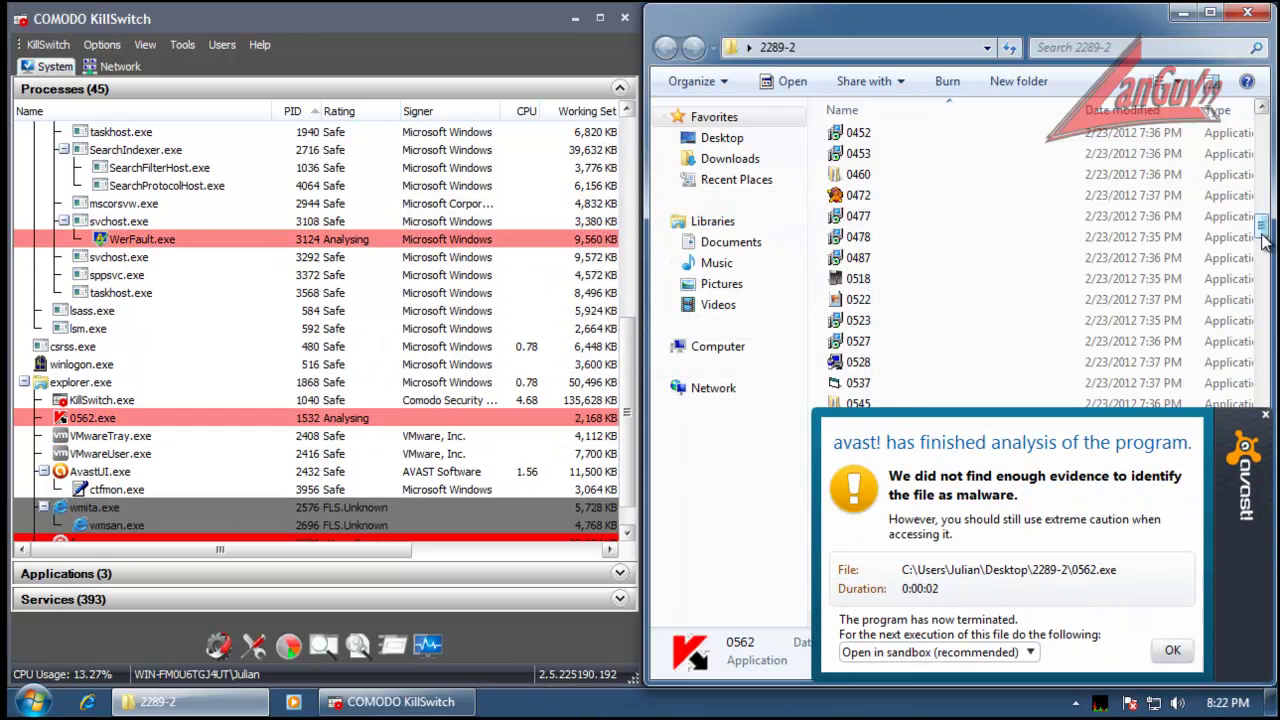
click(1172, 651)
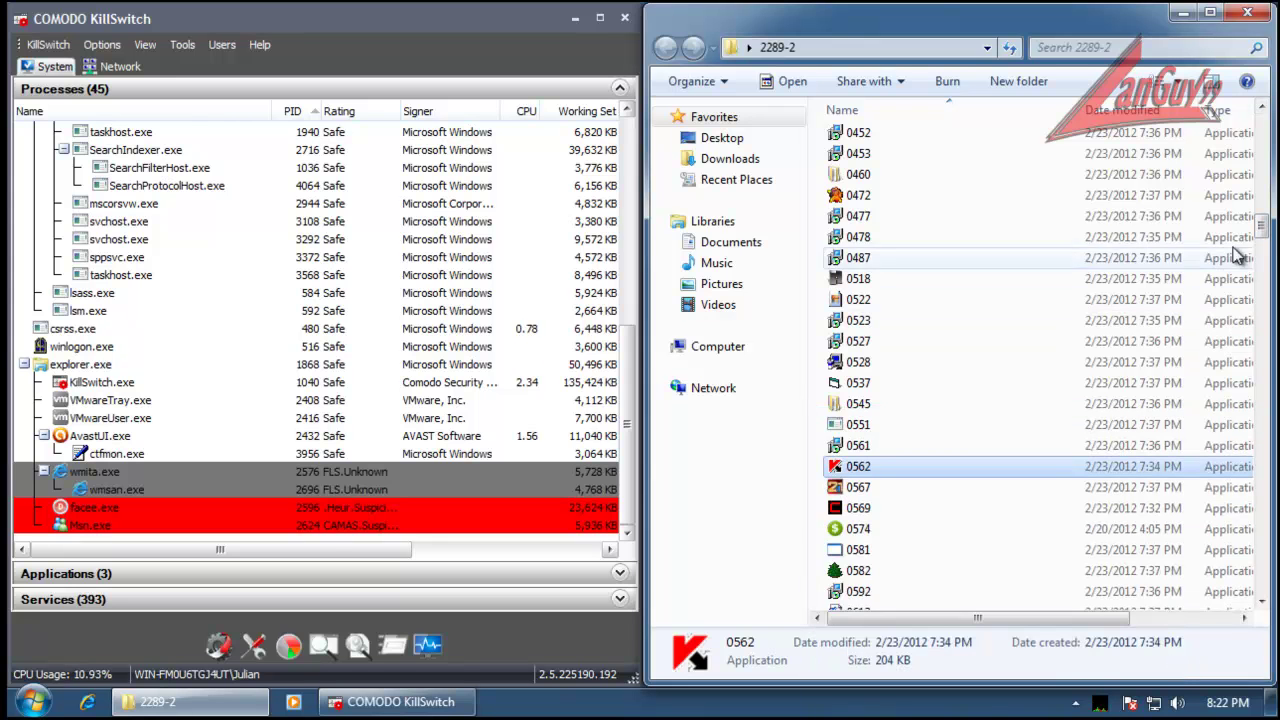
Step: Run sample 0648, cancel the Program Compatibility Assistant and acknowledge the avast! analysis report
drag(1262, 230, 1265, 251)
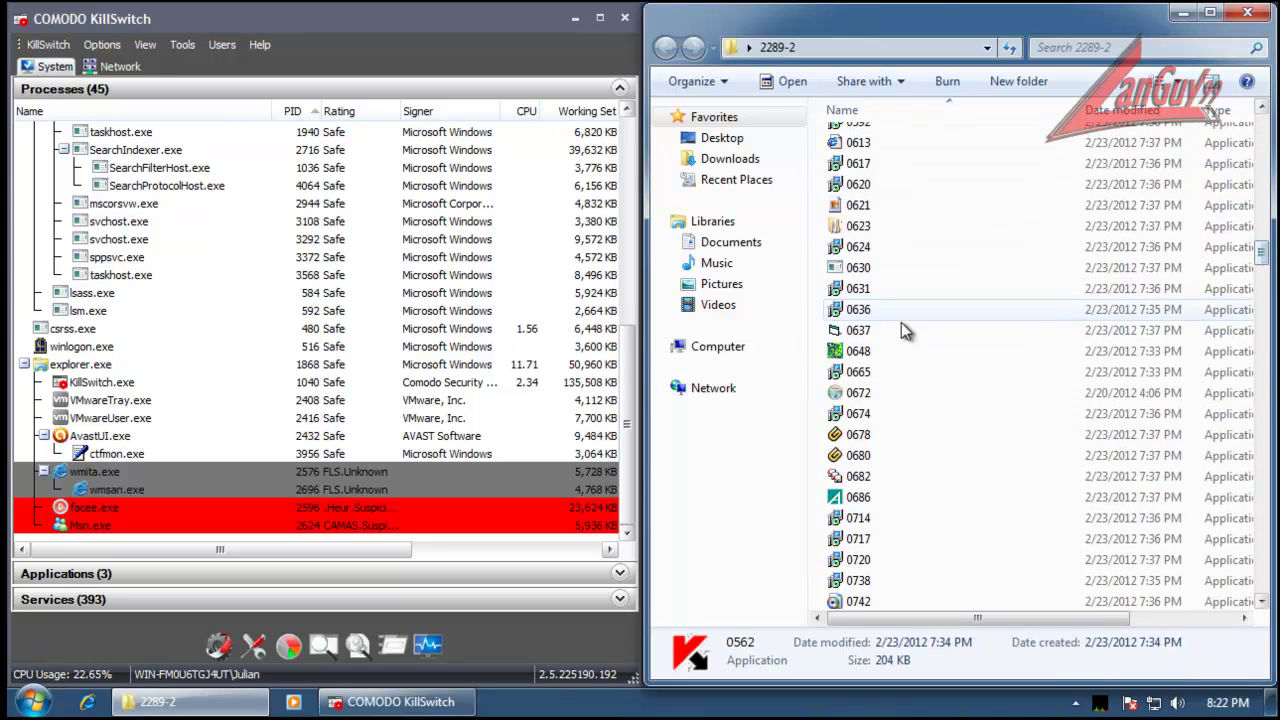
click(859, 352)
double_click(859, 352)
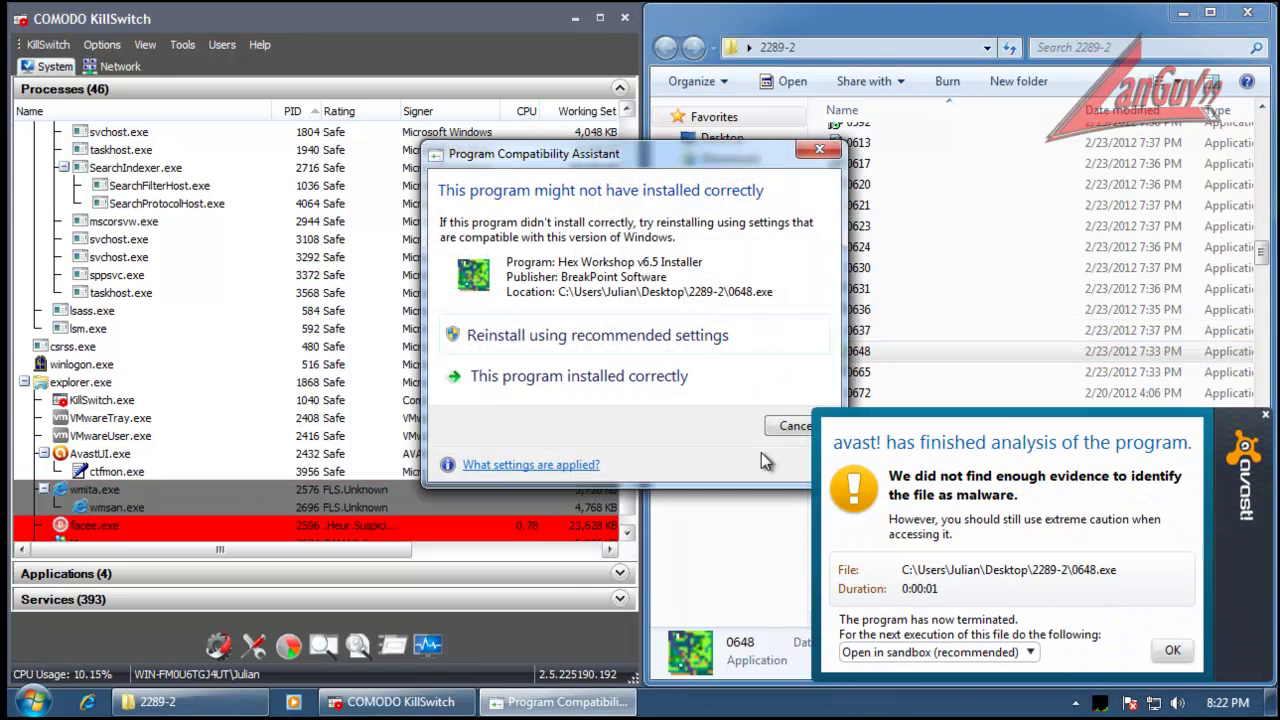
click(800, 424)
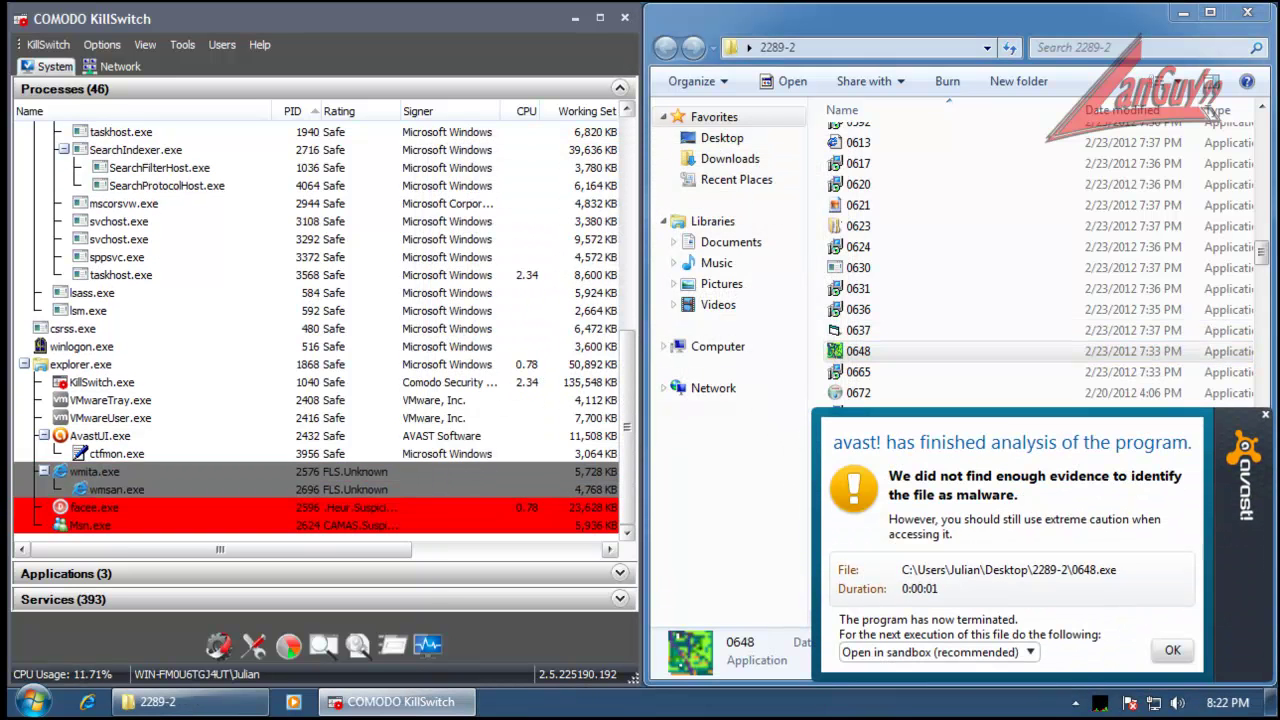
click(1182, 658)
Step: Run sample 0820, check its process in KillSwitch and acknowledge the avast! analysis report
drag(1263, 262, 1264, 285)
double_click(860, 244)
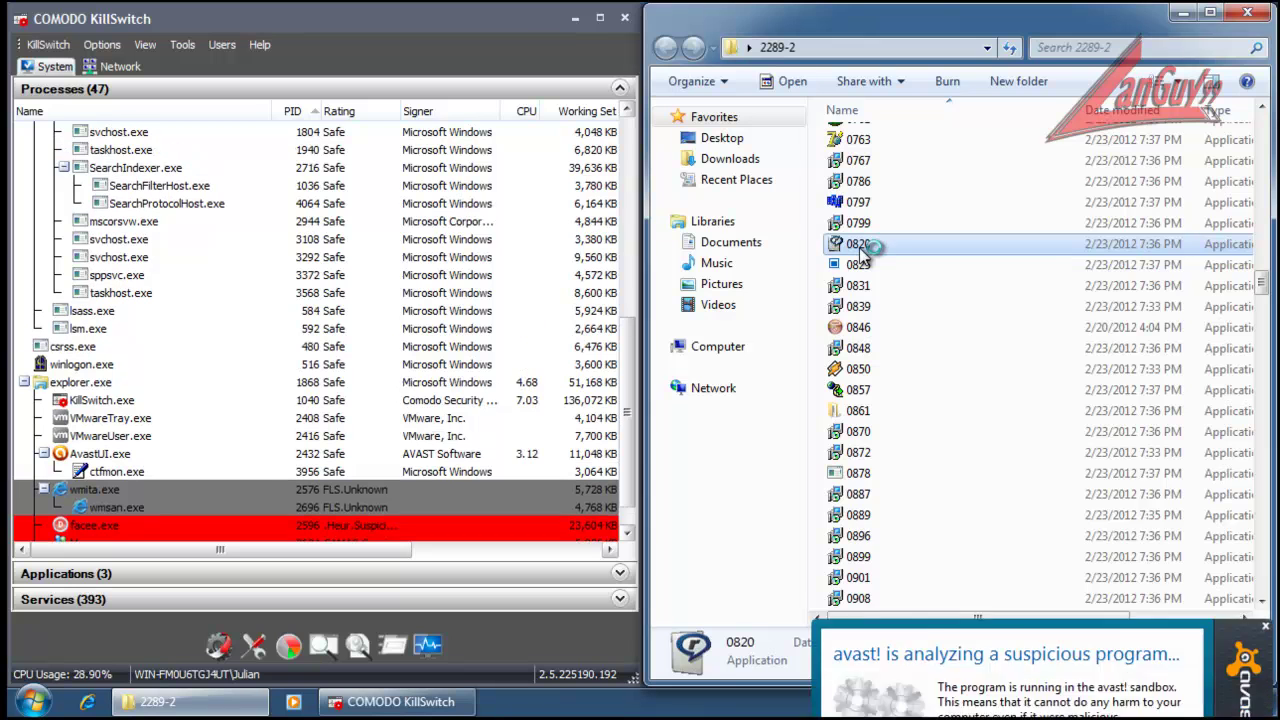
drag(624, 420, 626, 478)
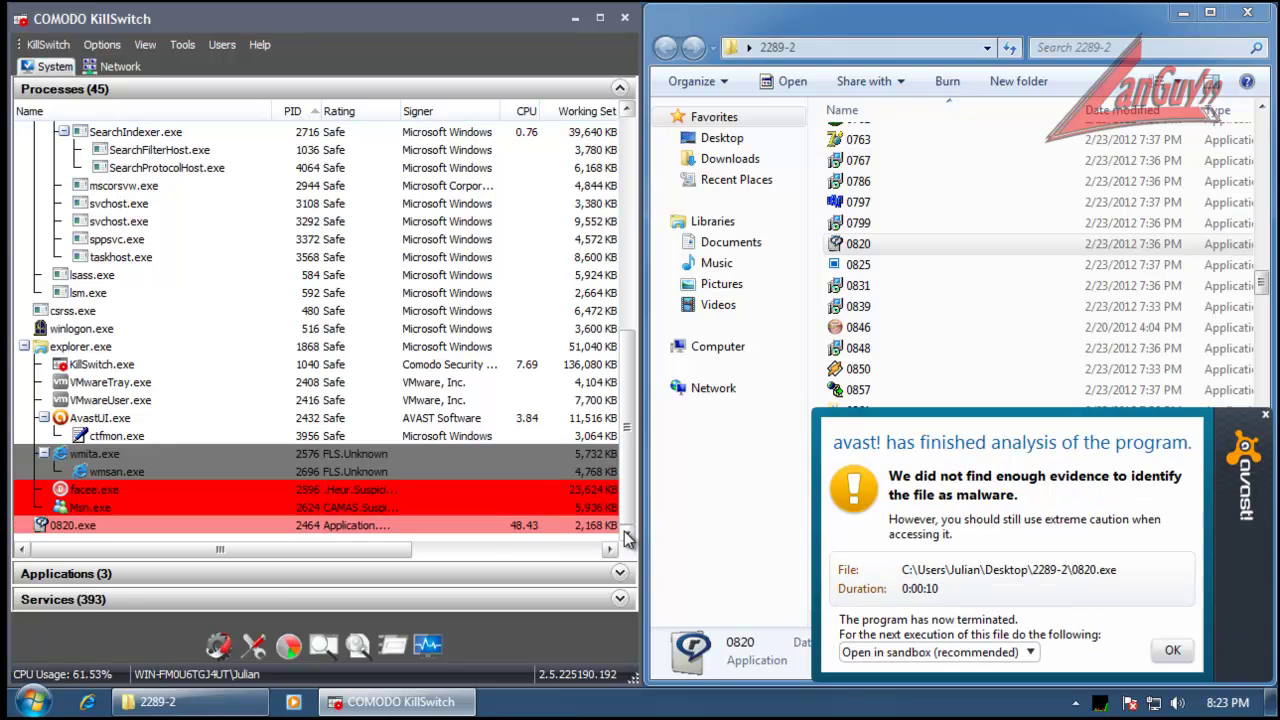
click(1174, 652)
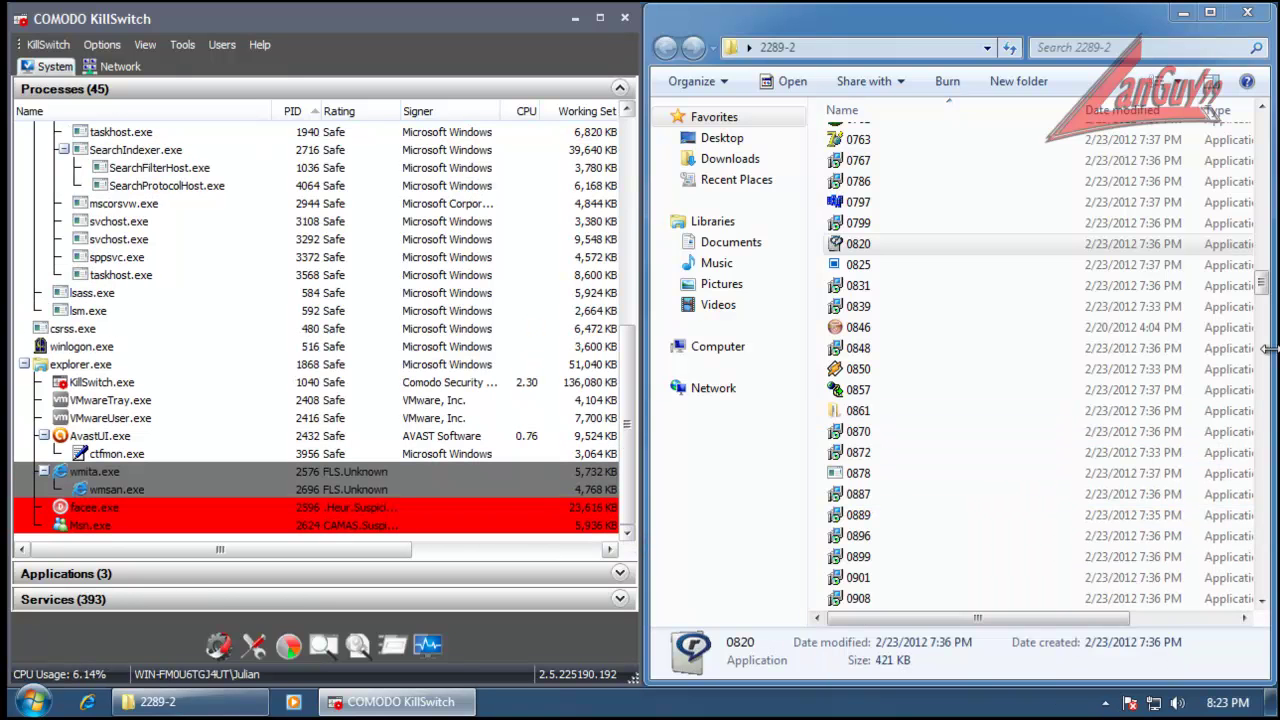
Step: Run sample 0966, complete its ResultDns uninstall wizard, and dismiss the compatibility prompt and avast! report that follow
click(1265, 285)
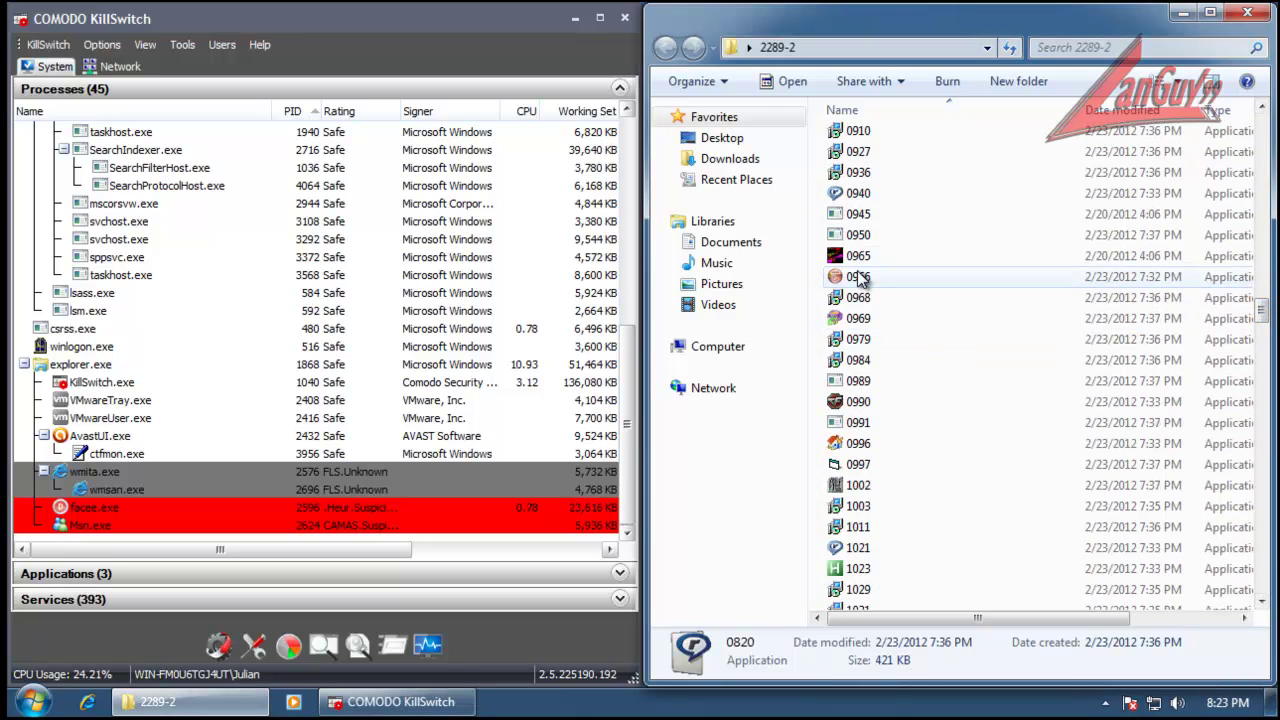
click(860, 278)
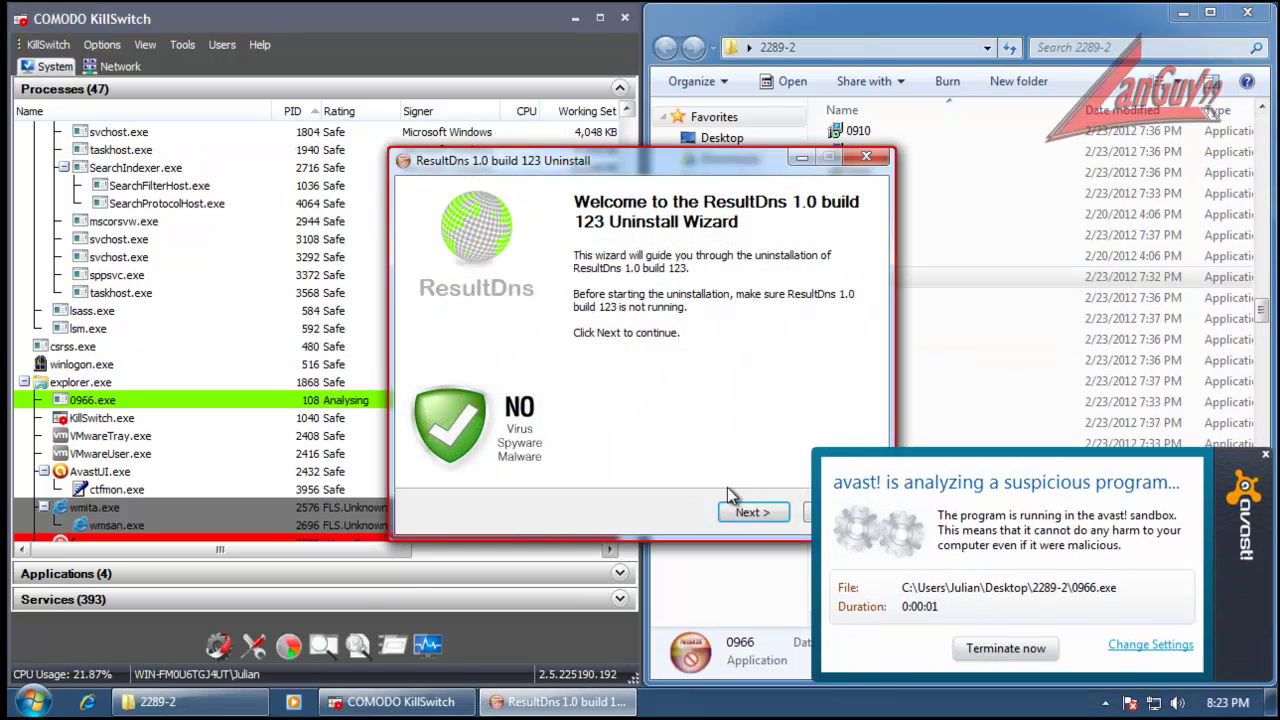
click(760, 515)
click(754, 512)
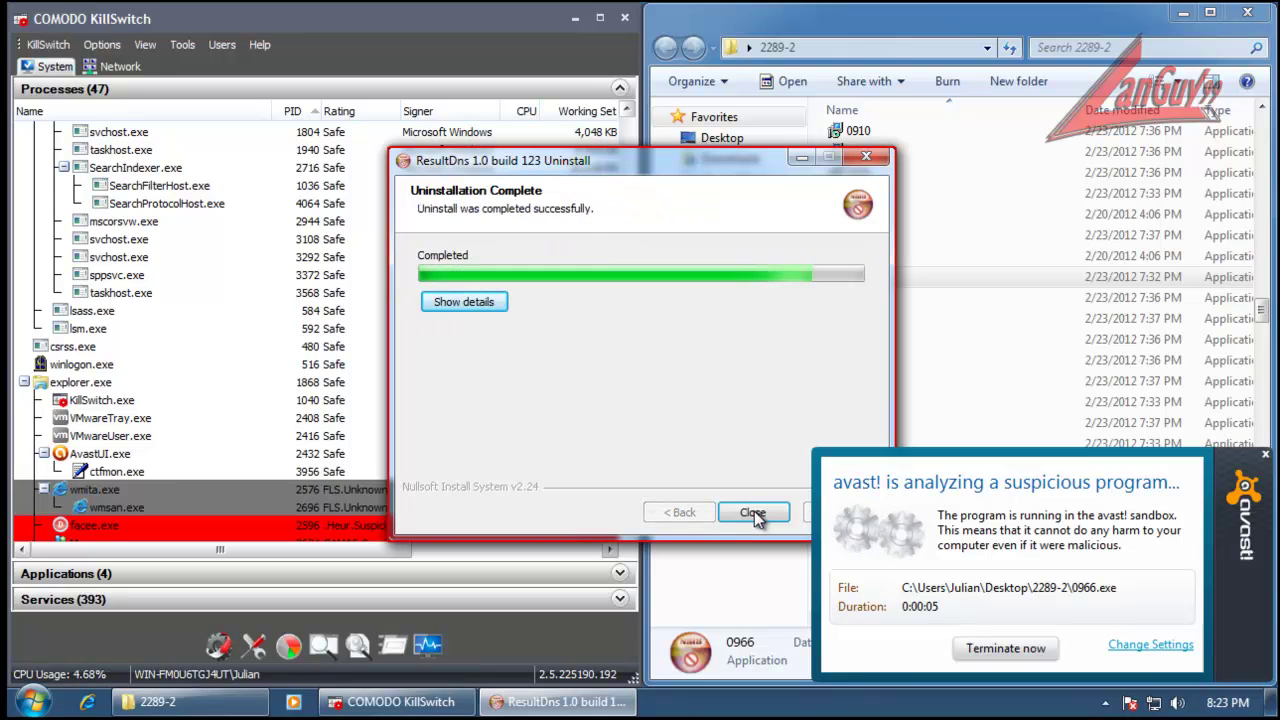
click(754, 511)
click(754, 511)
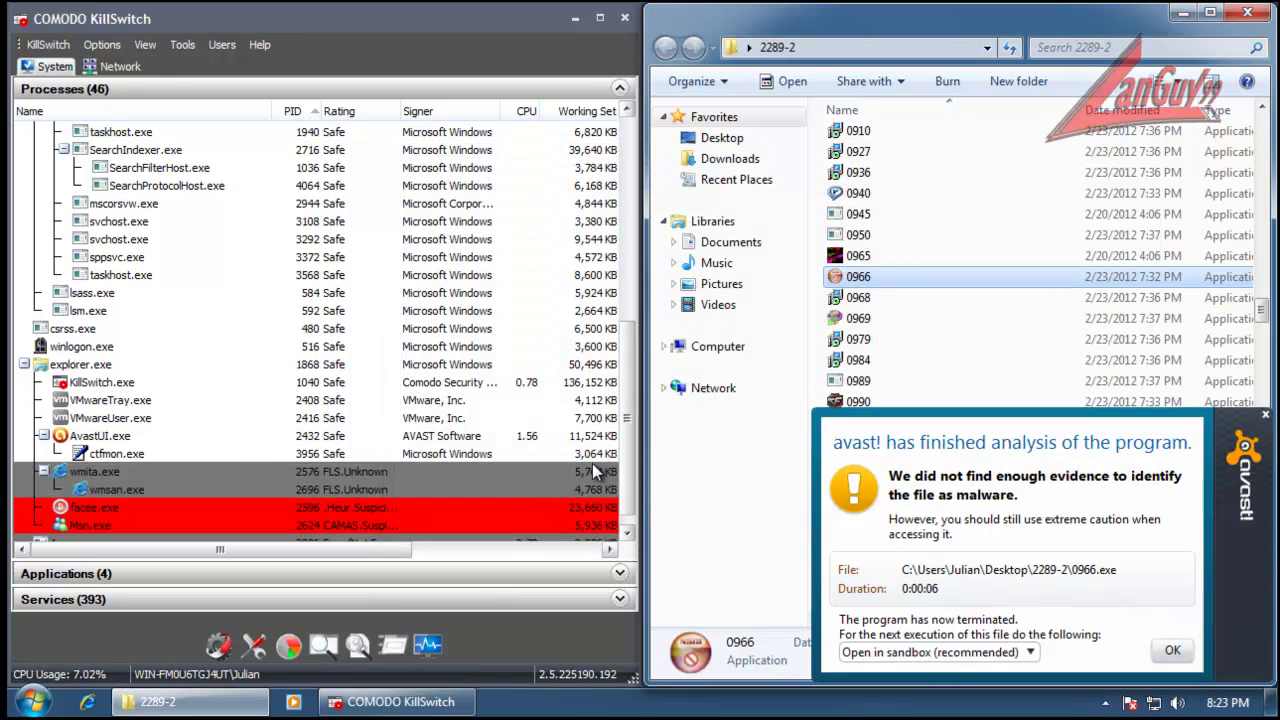
click(790, 425)
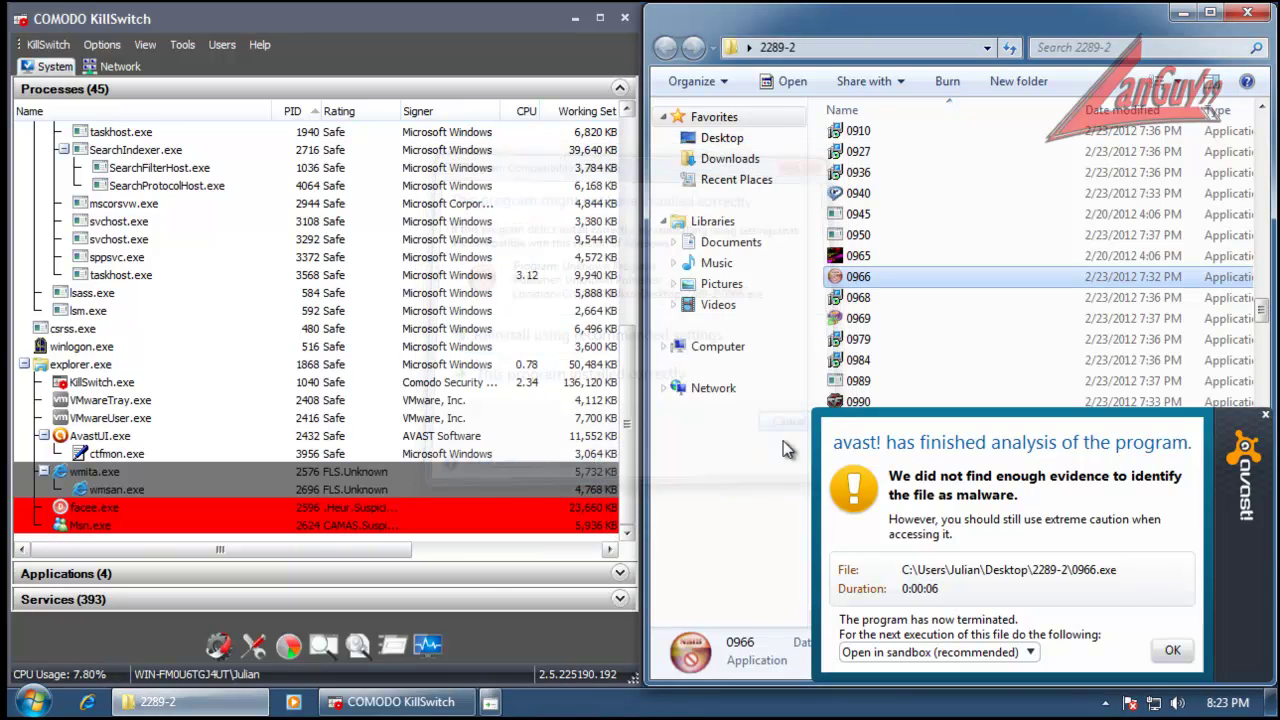
click(1168, 651)
Step: Run sample 1179, check its process in KillSwitch, and dismiss its error message and the compatibility prompt
drag(1260, 306, 1260, 352)
mouse_move(864, 383)
double_click(858, 341)
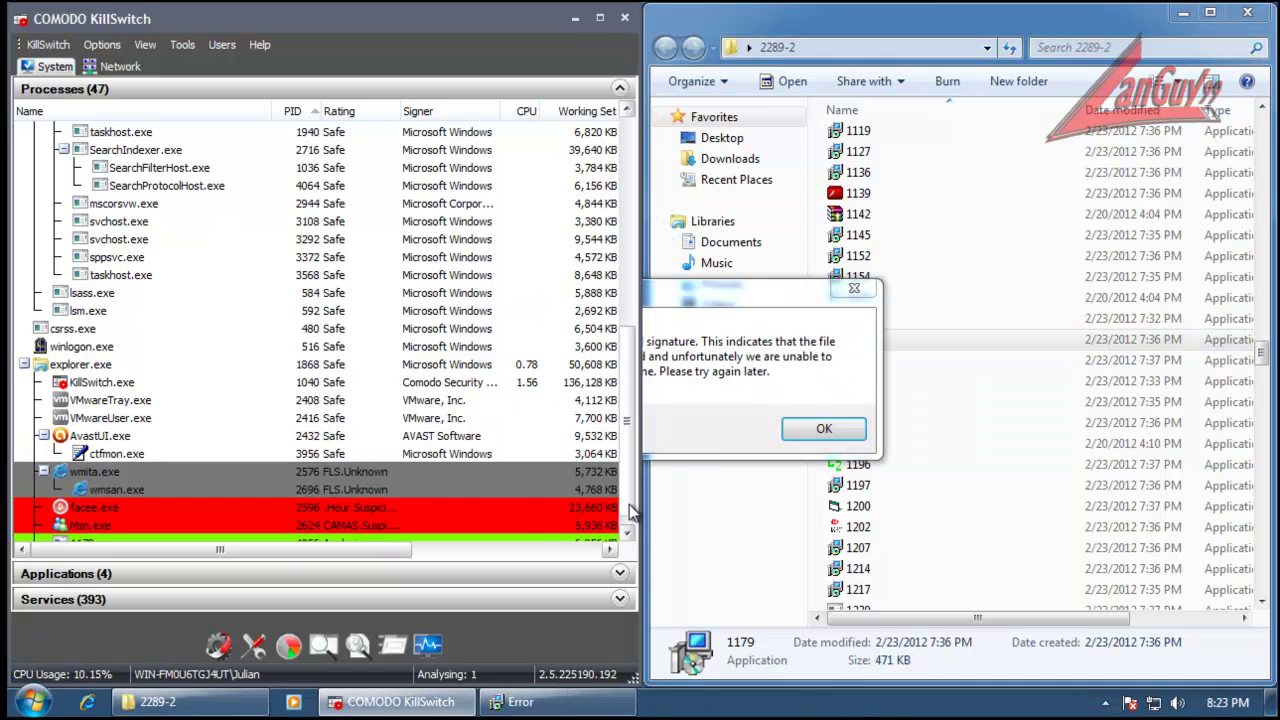
click(627, 533)
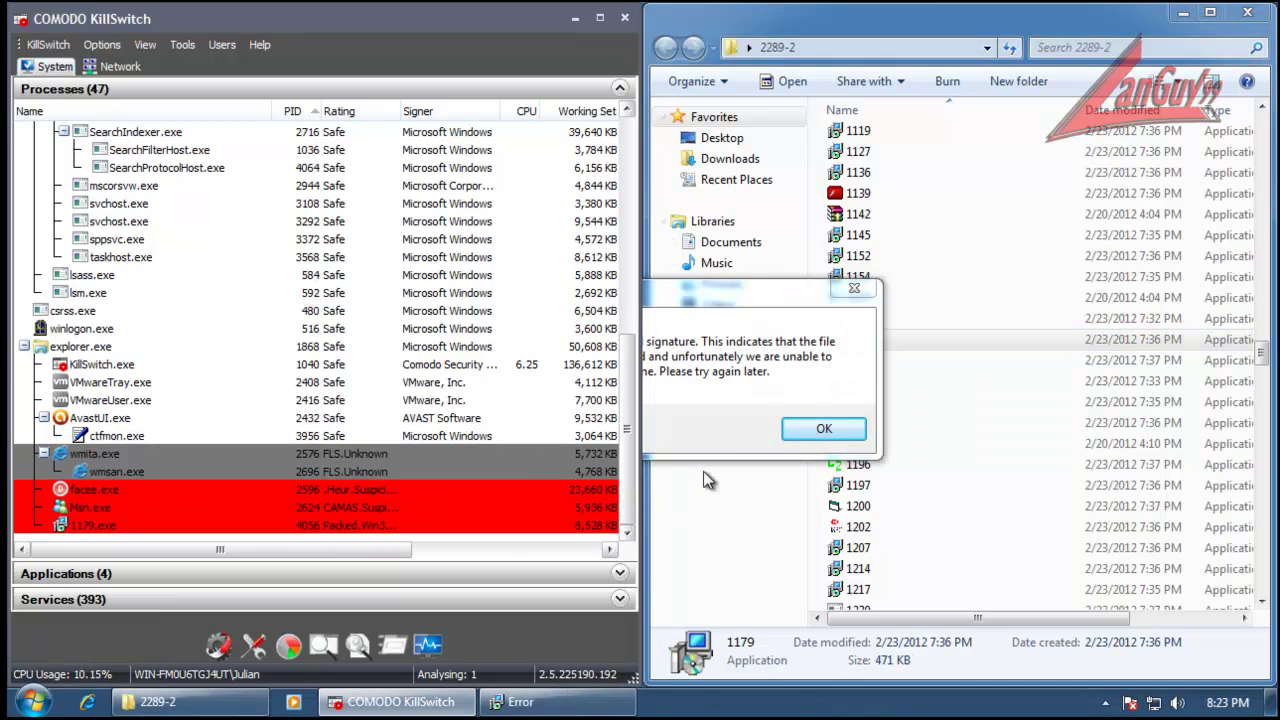
click(746, 432)
click(824, 430)
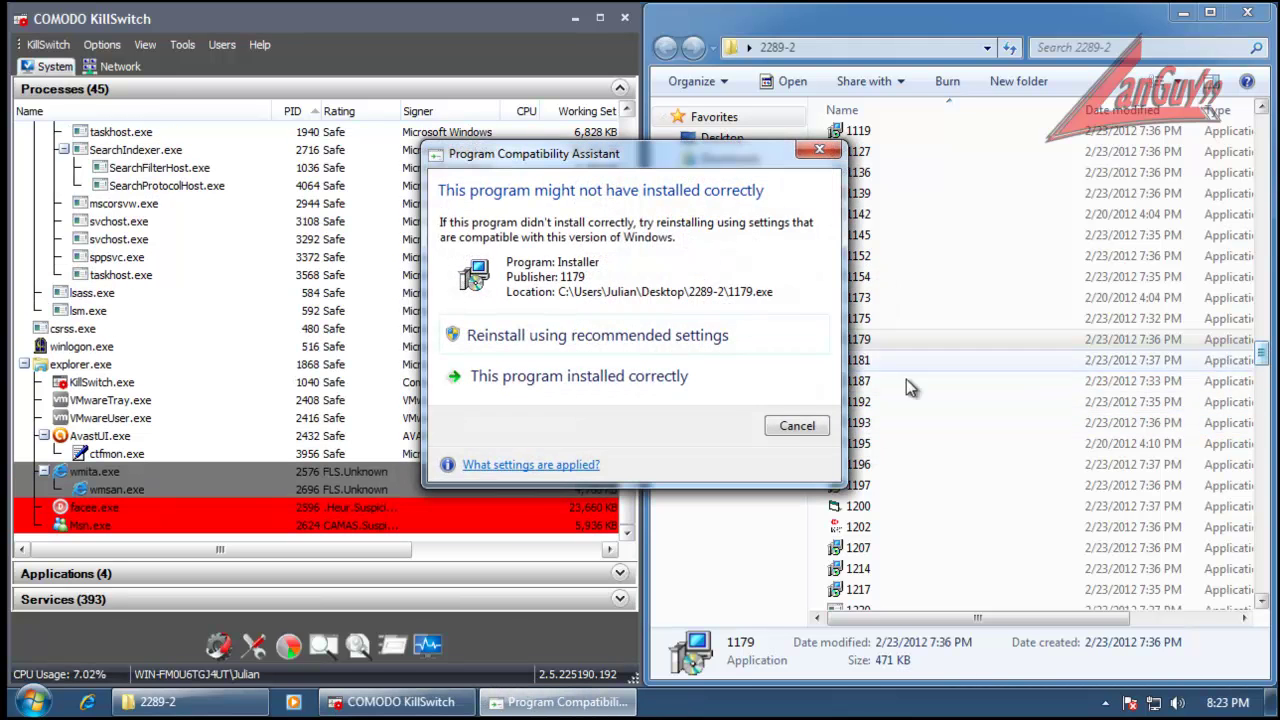
click(797, 426)
Step: Run sample 1286, check its process in KillSwitch and dismiss its error message
scroll(1080, 363, down, 10)
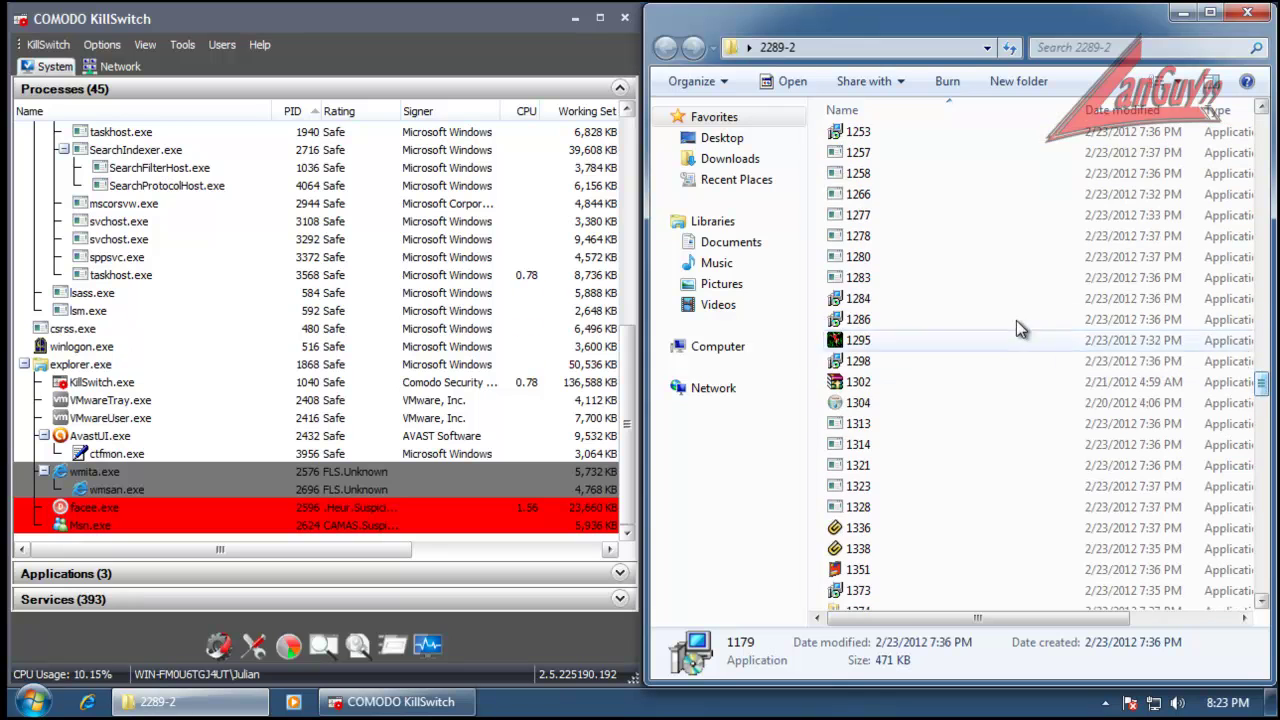
double_click(870, 321)
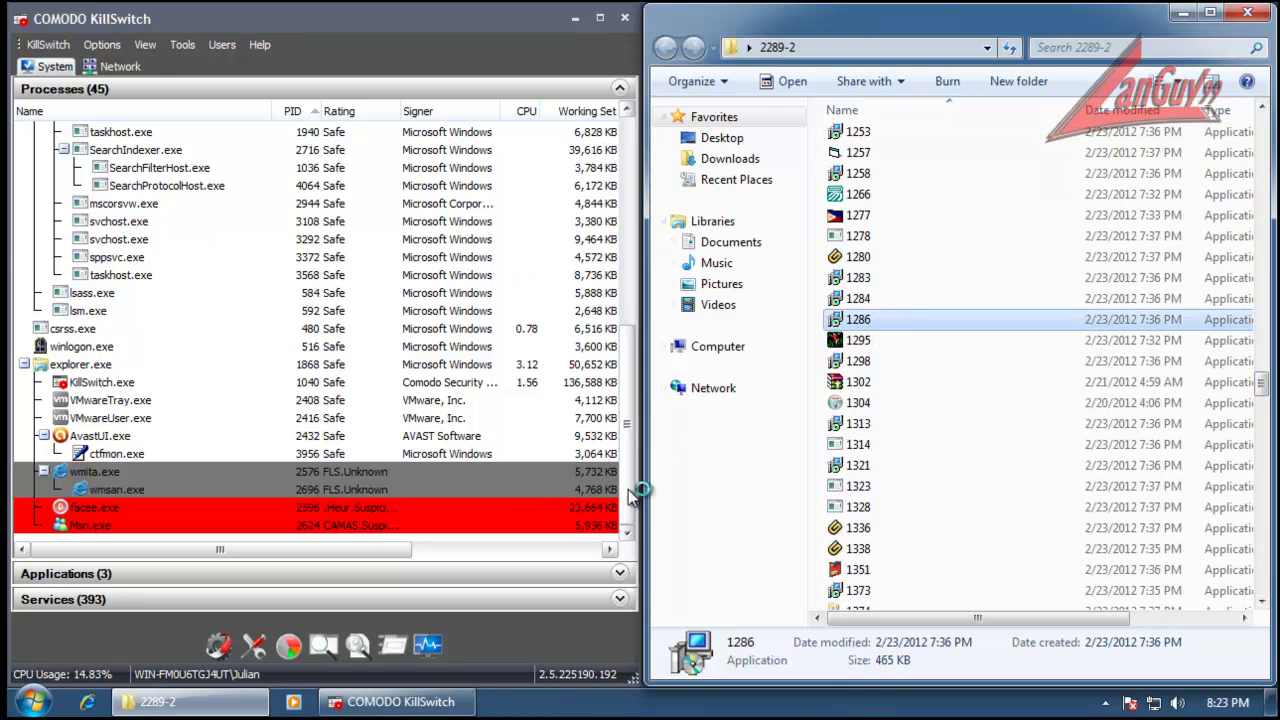
click(627, 533)
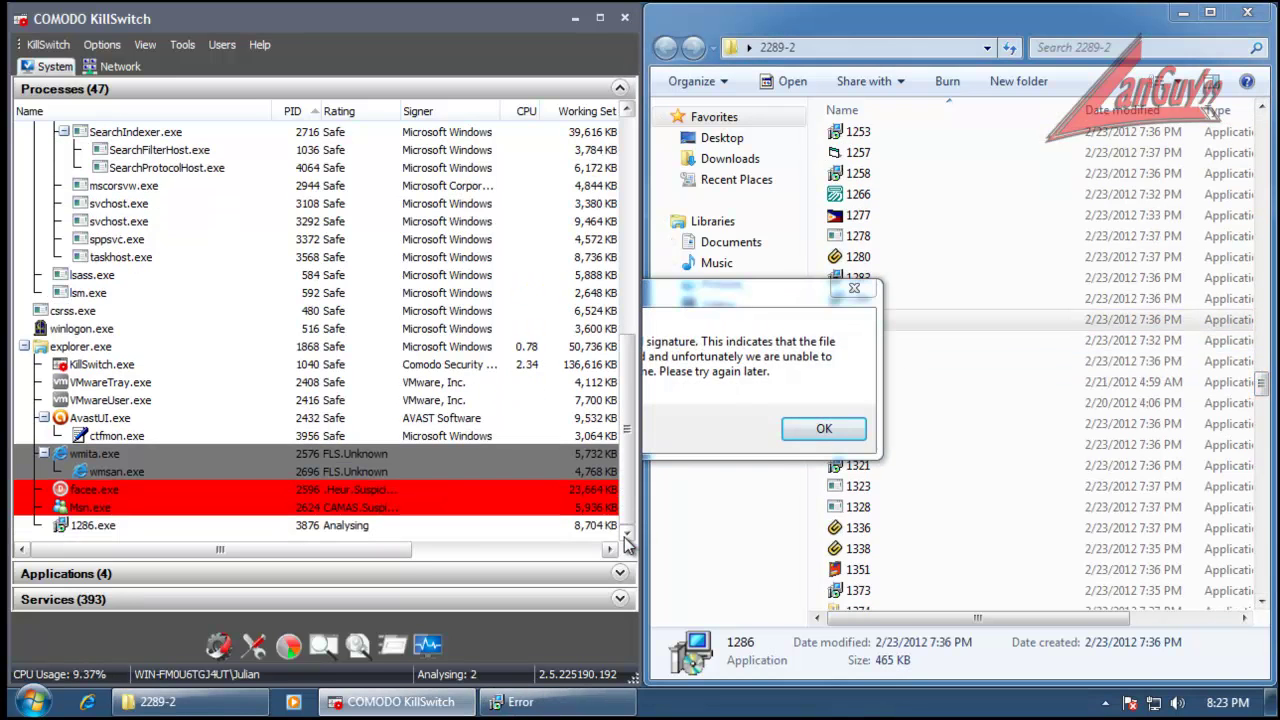
click(823, 428)
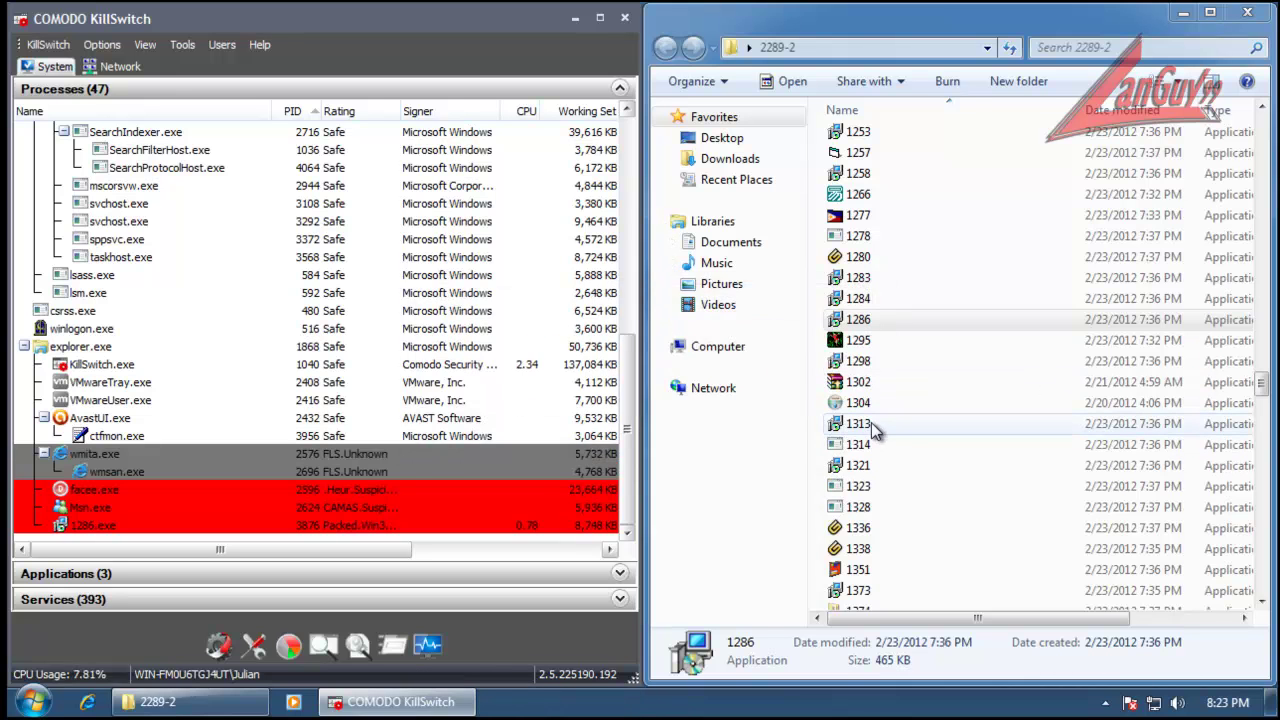
Step: Run sample 1313, check its process in KillSwitch and dismiss its error message
double_click(871, 423)
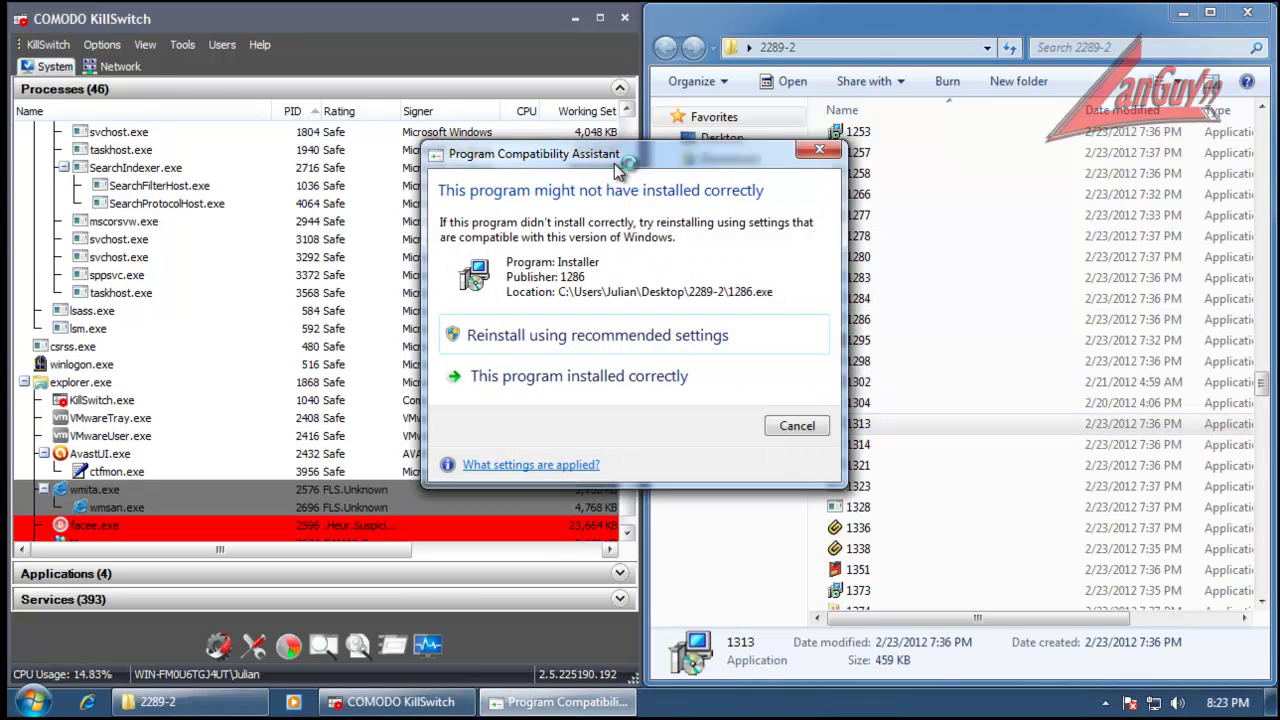
click(628, 534)
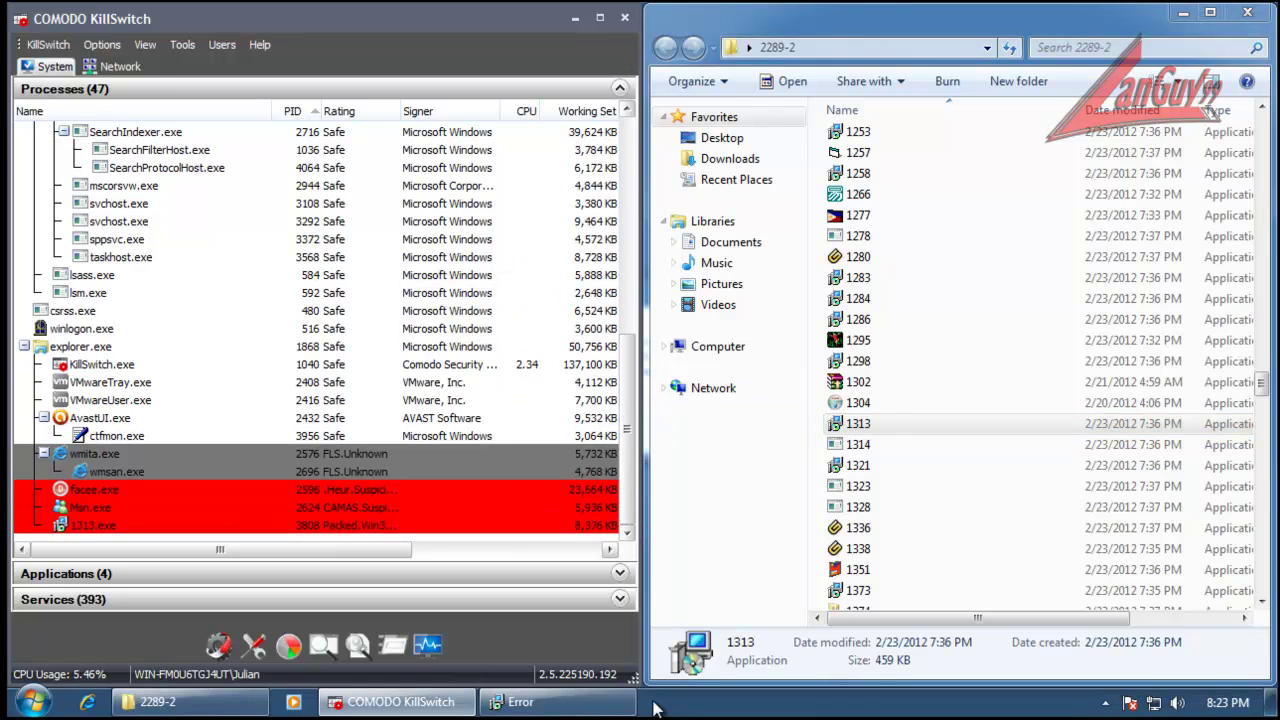
click(553, 706)
click(824, 428)
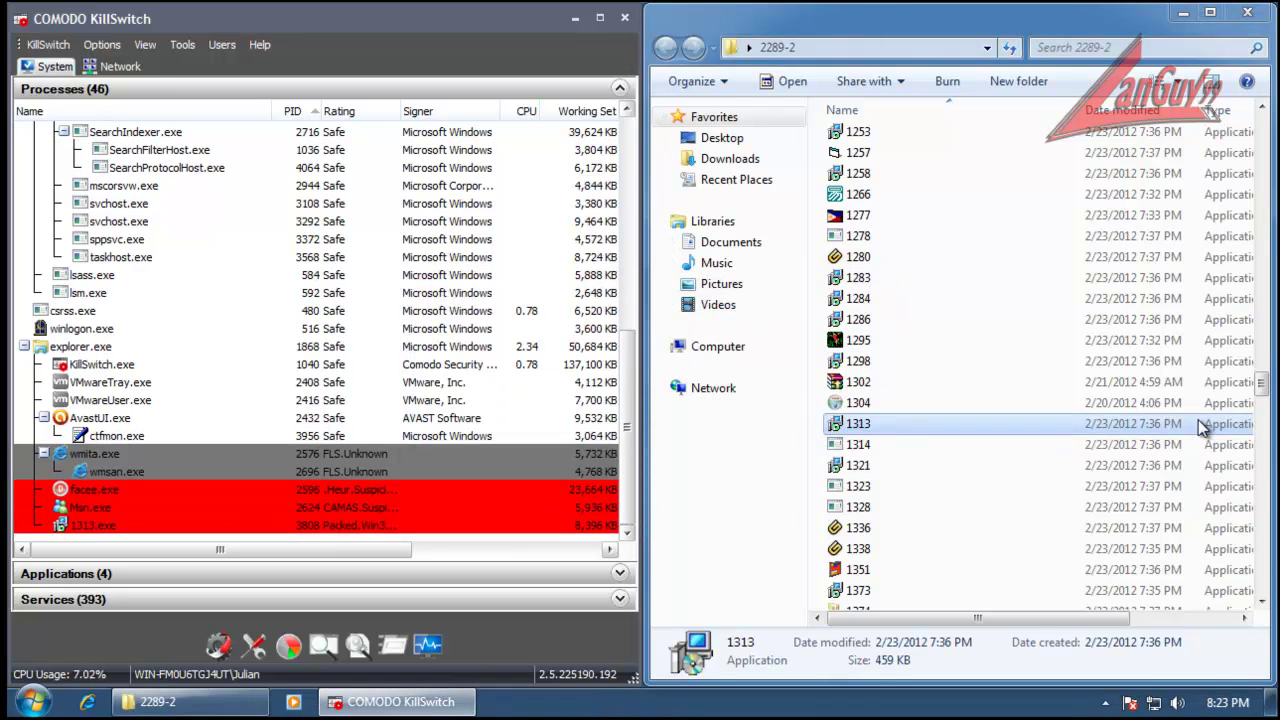
Step: Run sample 1580 and check its process in KillSwitch
drag(1261, 388, 1262, 445)
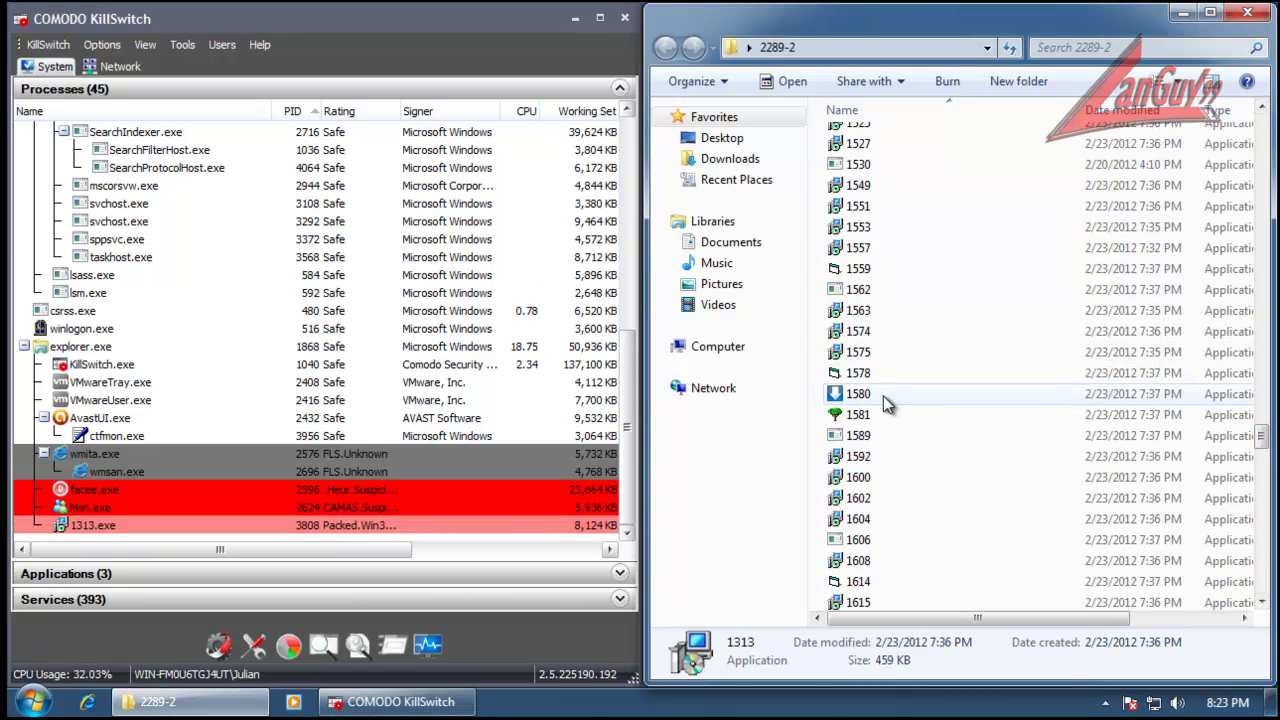
double_click(881, 393)
click(627, 533)
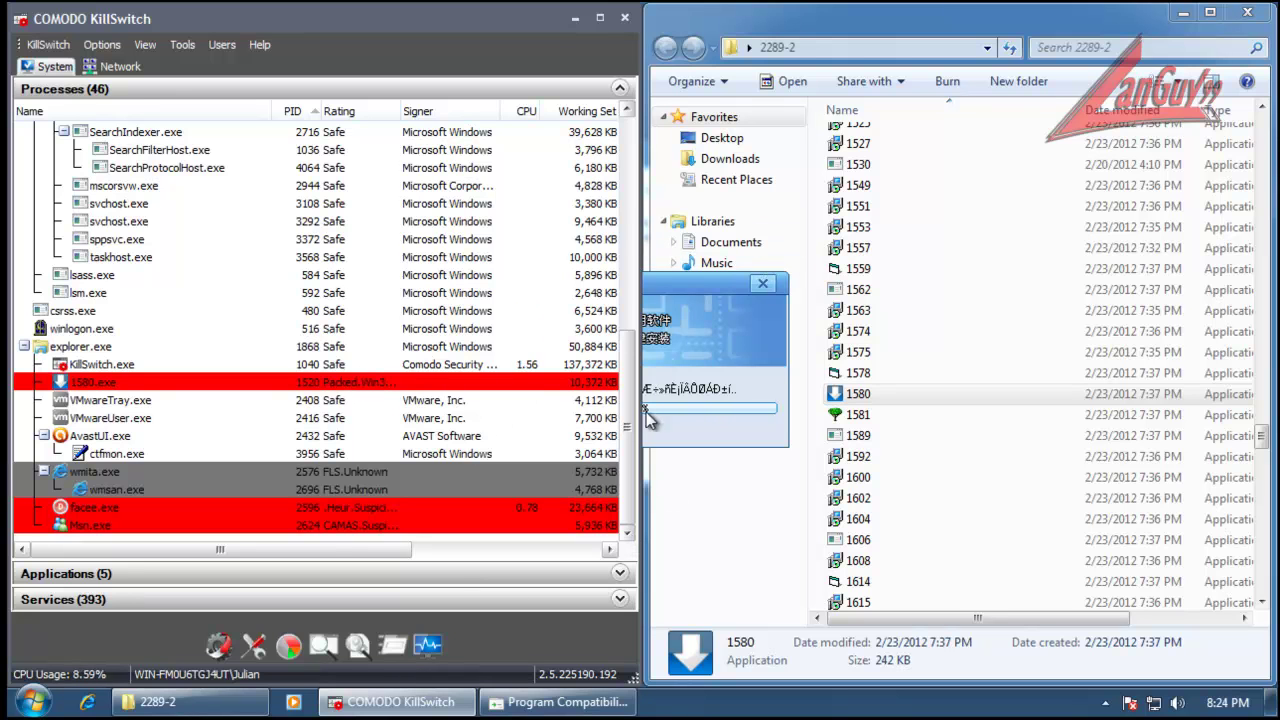
Step: Narrow the 2289-2 folder window, cancel the compatibility prompt for 1313, and bring KillSwitch and the folder in front of the 1580 installer
drag(650, 501, 672, 501)
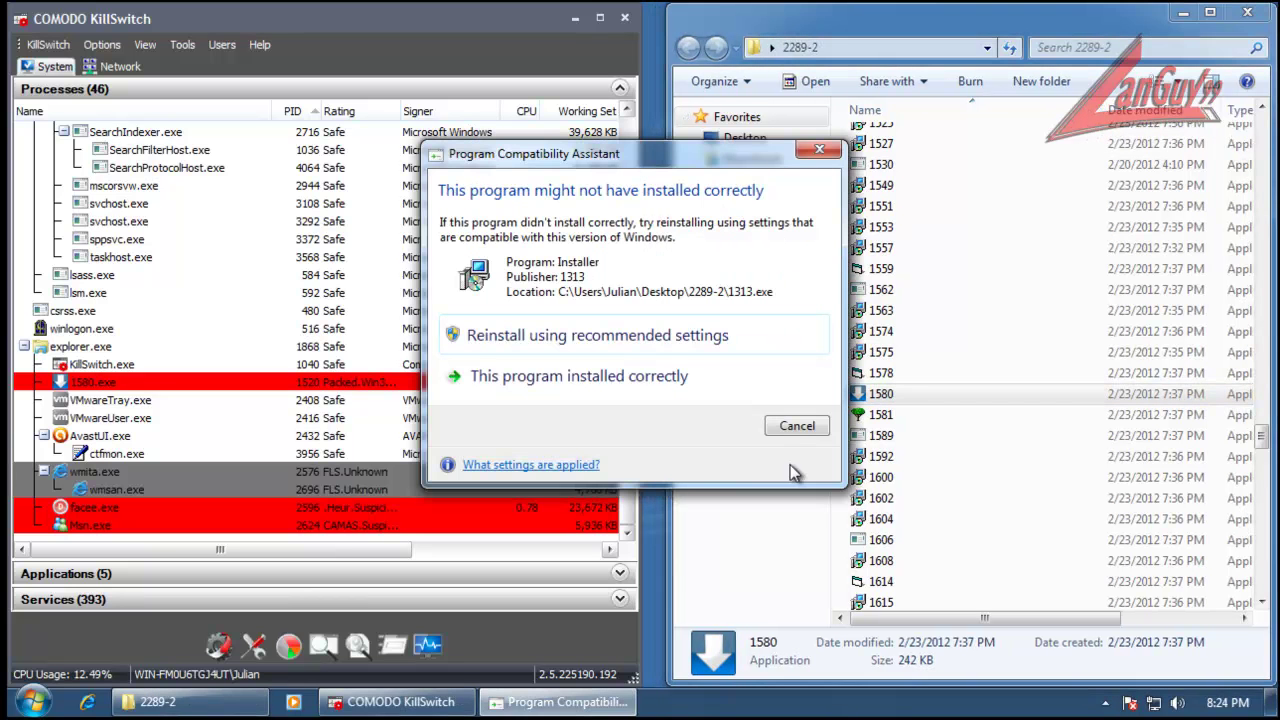
click(795, 428)
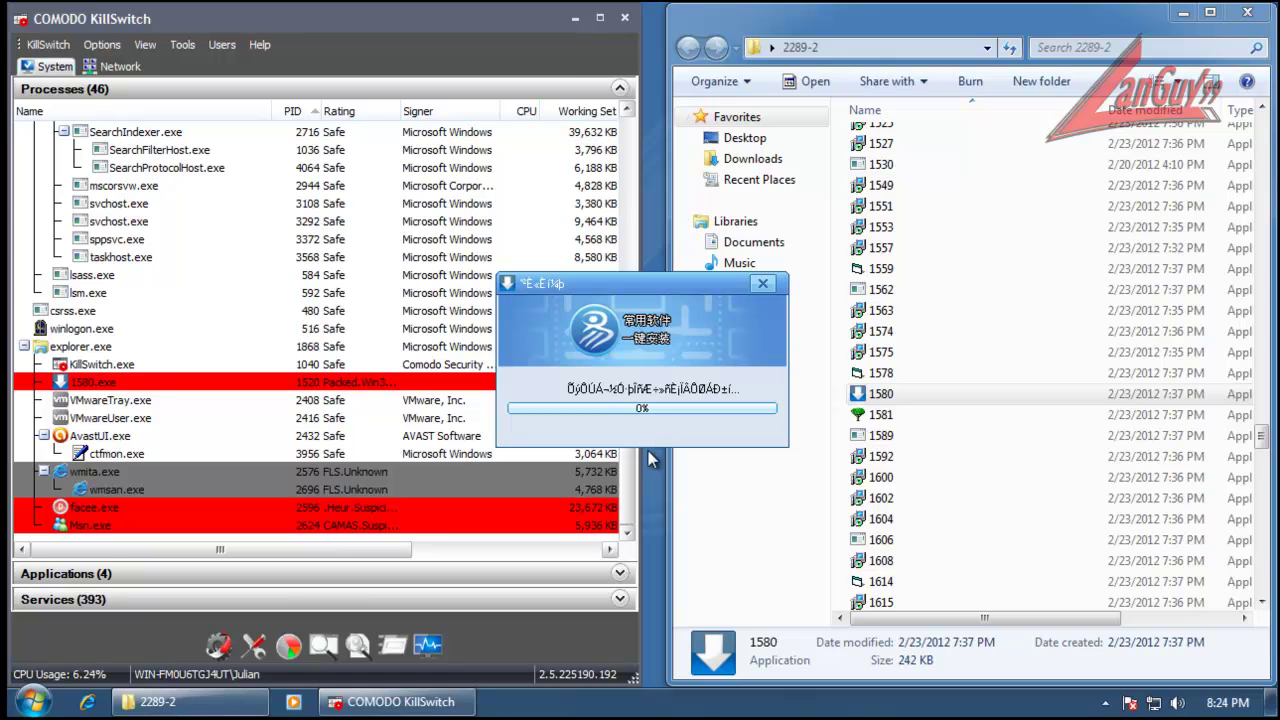
click(512, 29)
click(952, 22)
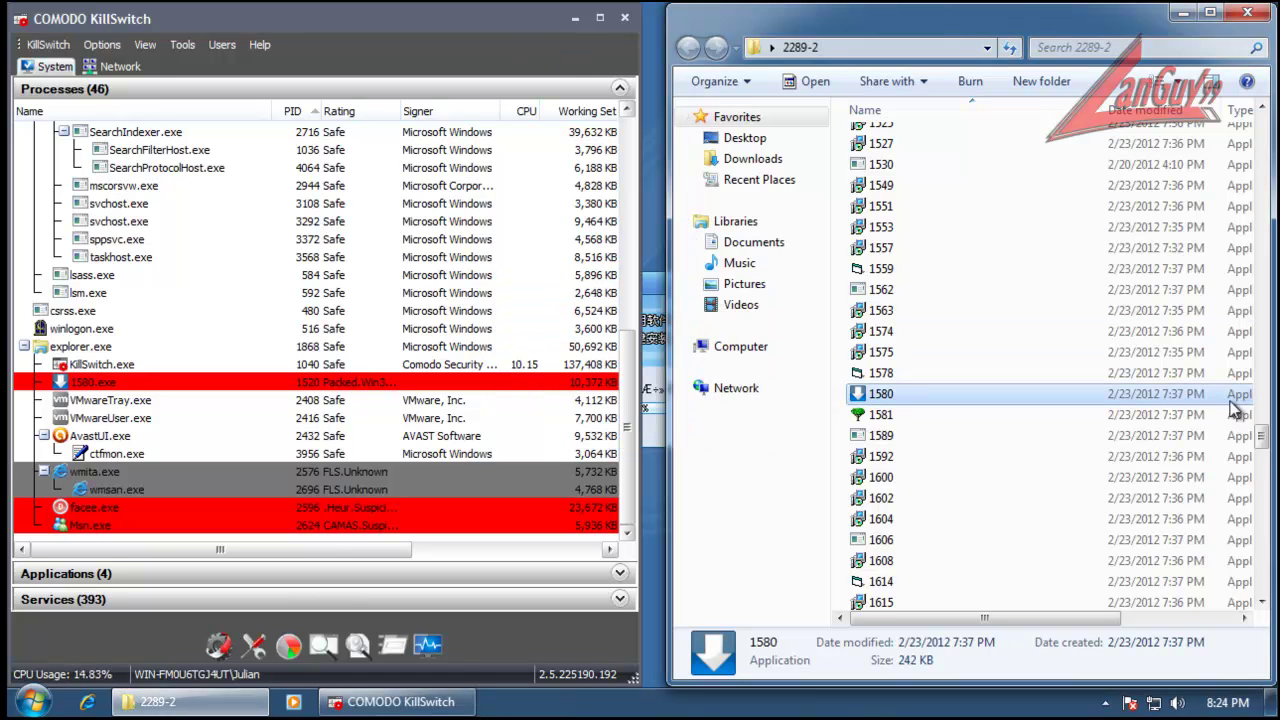
Step: Run sample 1659, acknowledge the avast! analysis report and cancel the Program Compatibility Assistant
scroll(1257, 434, down, 6)
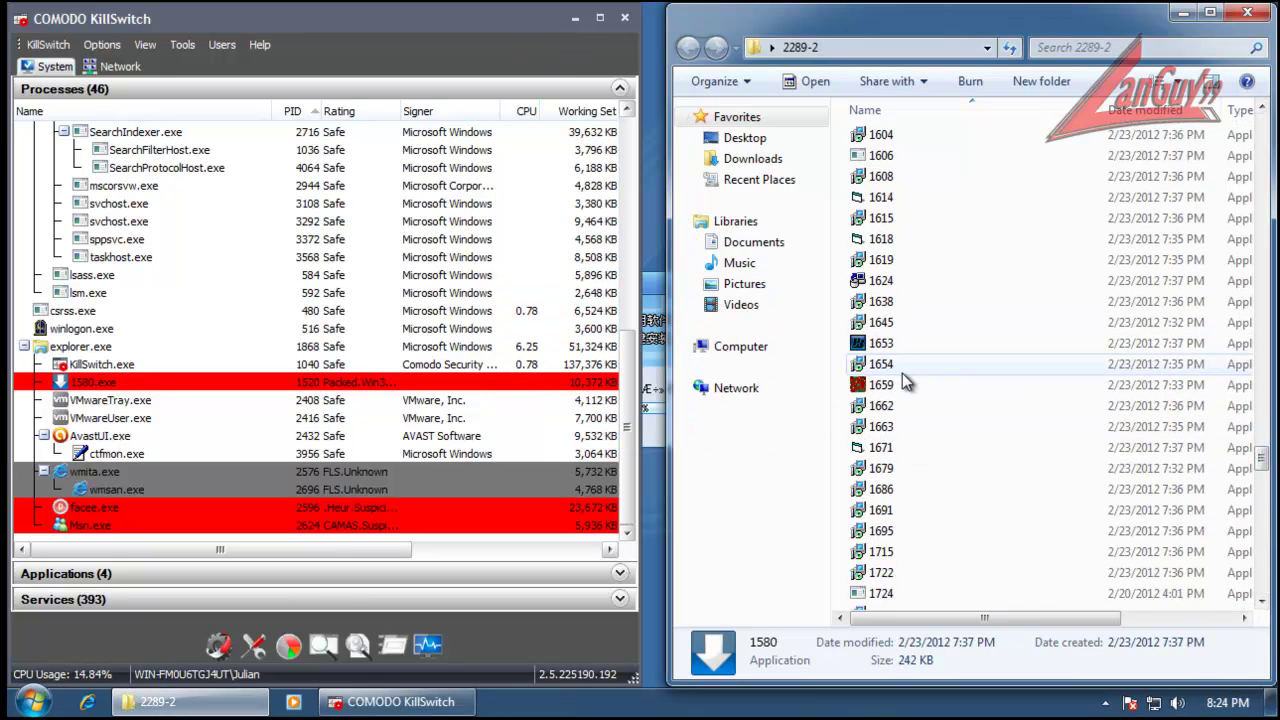
double_click(892, 384)
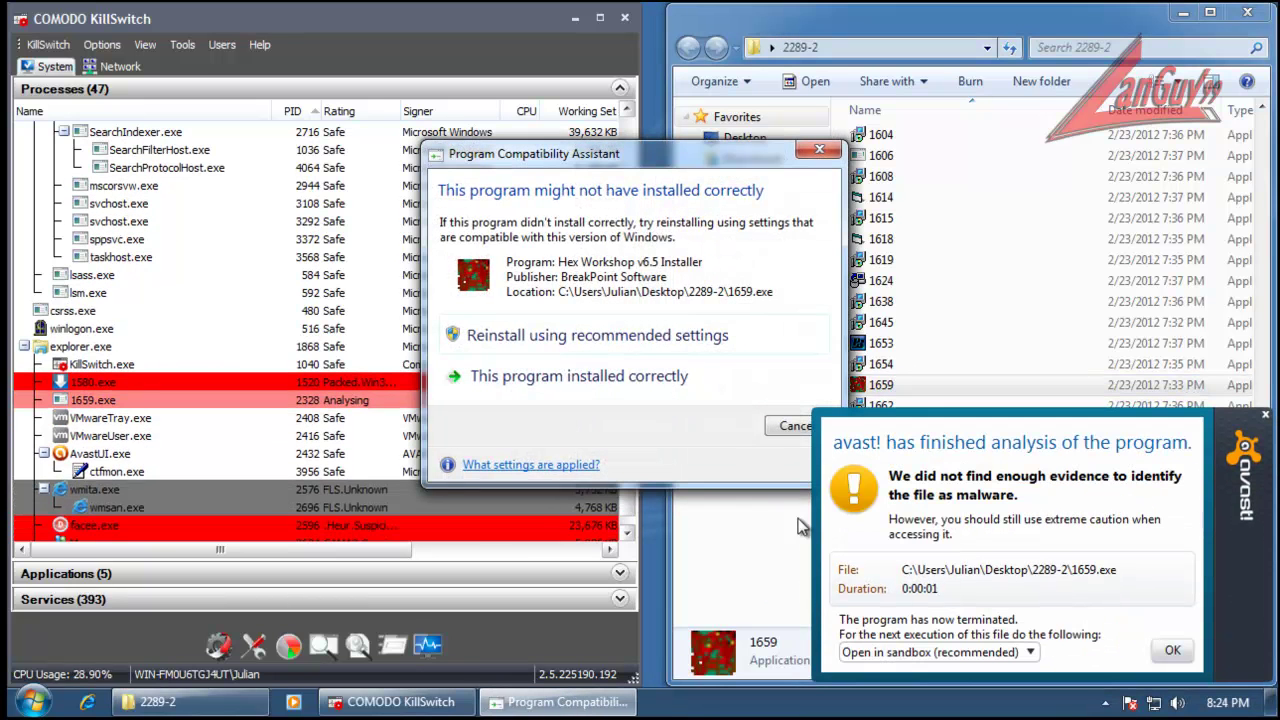
click(1172, 651)
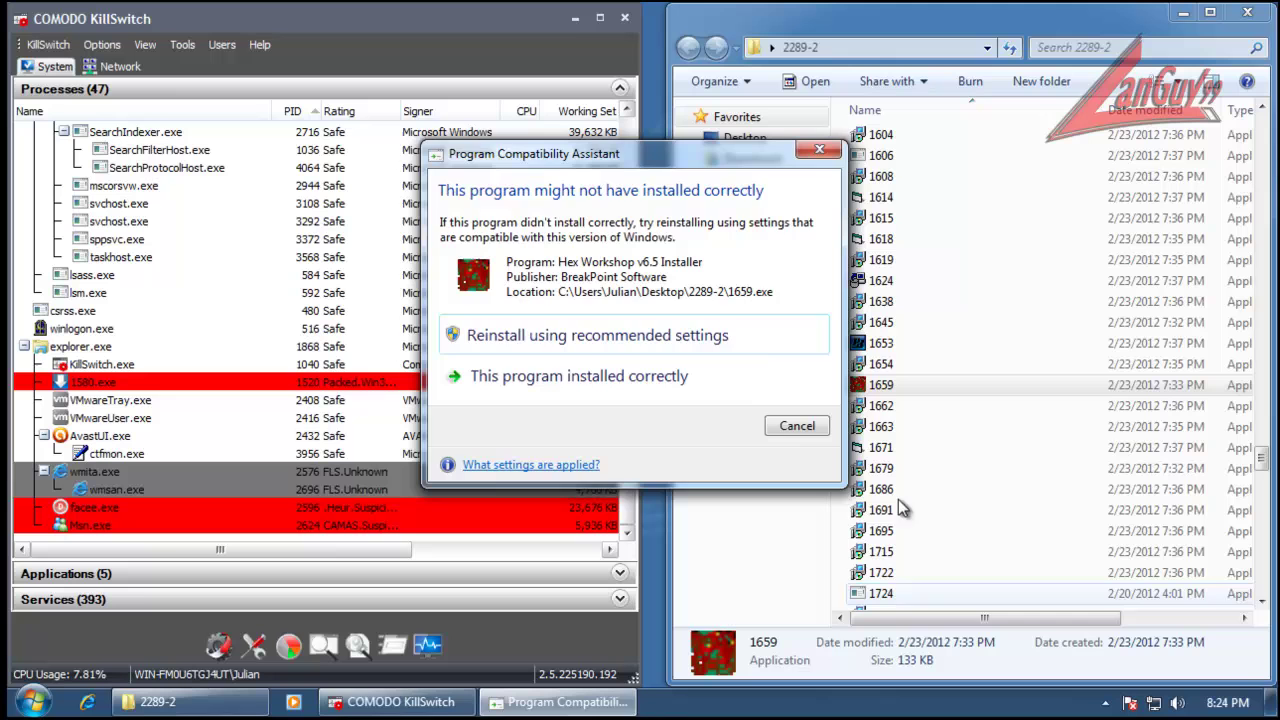
click(790, 425)
Step: Run sample 1796, check its process in KillSwitch and acknowledge the avast! analysis report
scroll(1262, 462, down, 9)
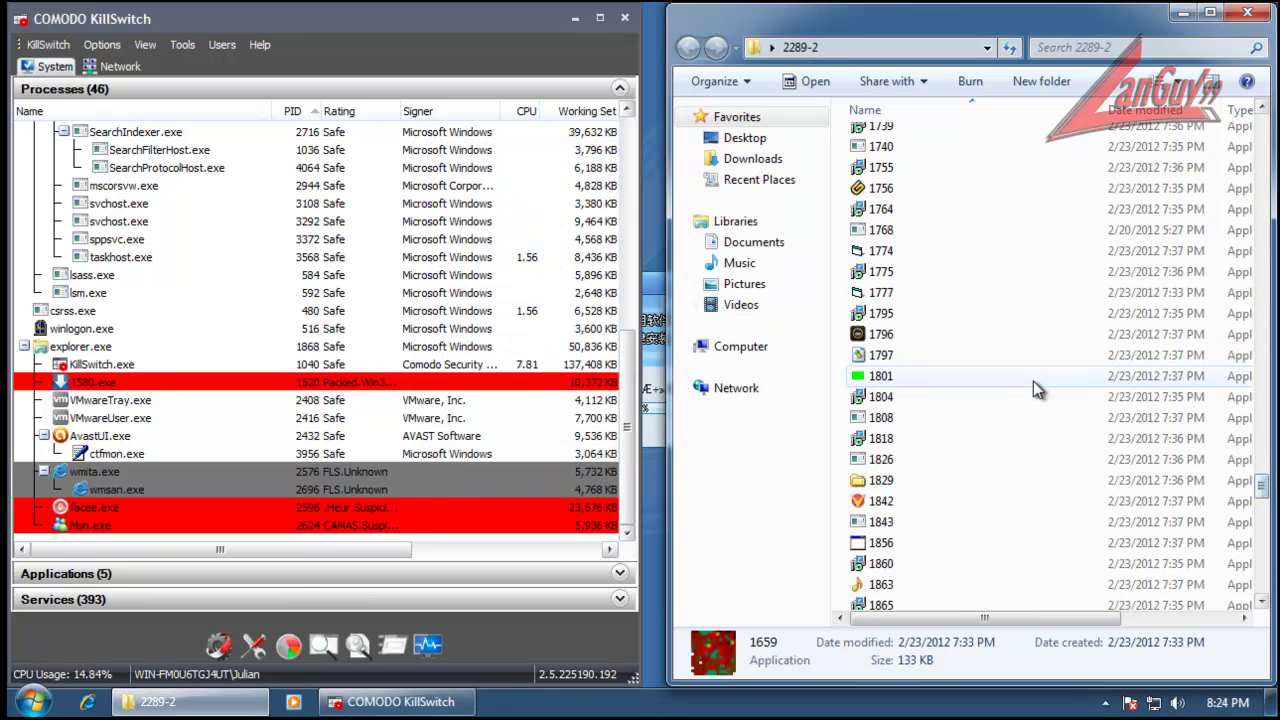
double_click(890, 336)
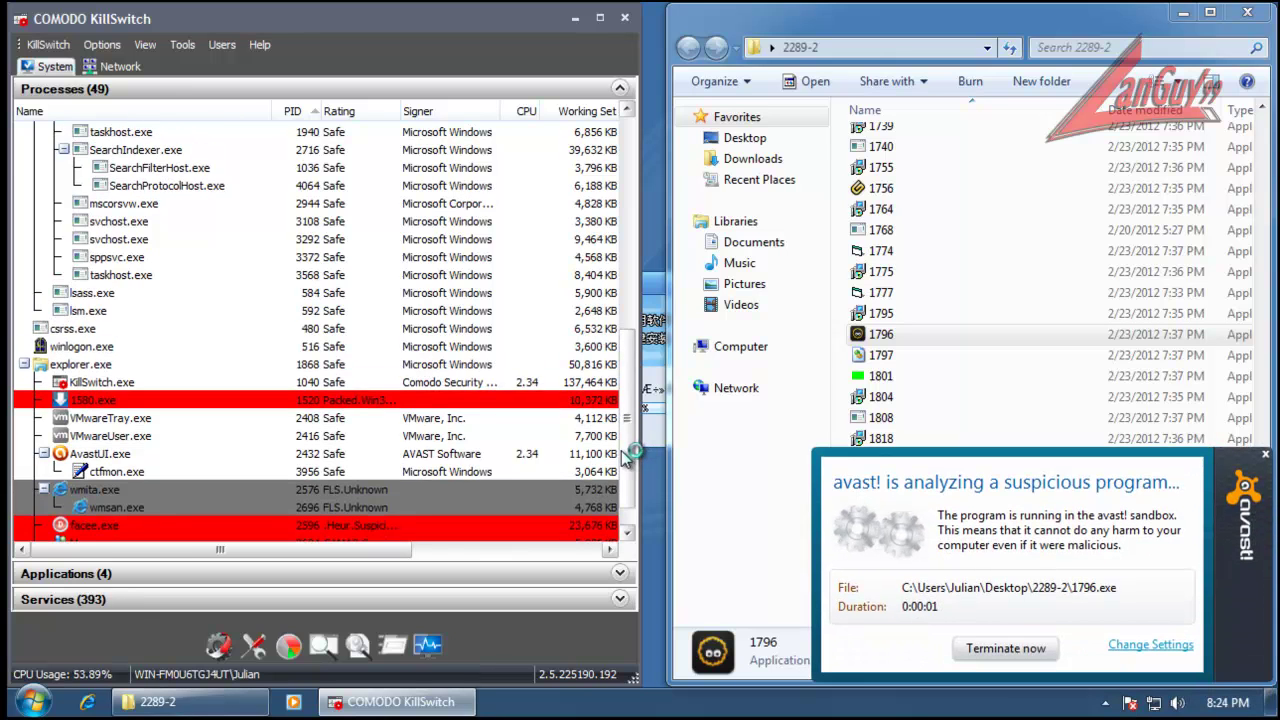
click(627, 533)
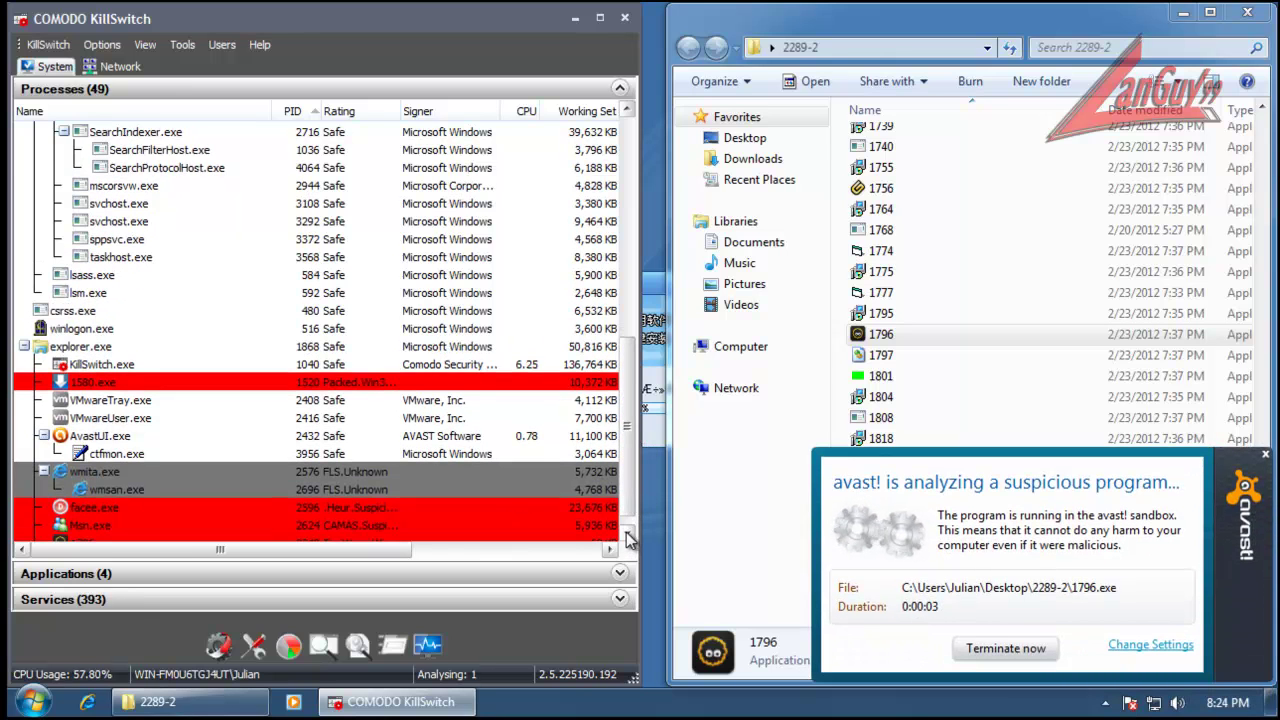
click(627, 537)
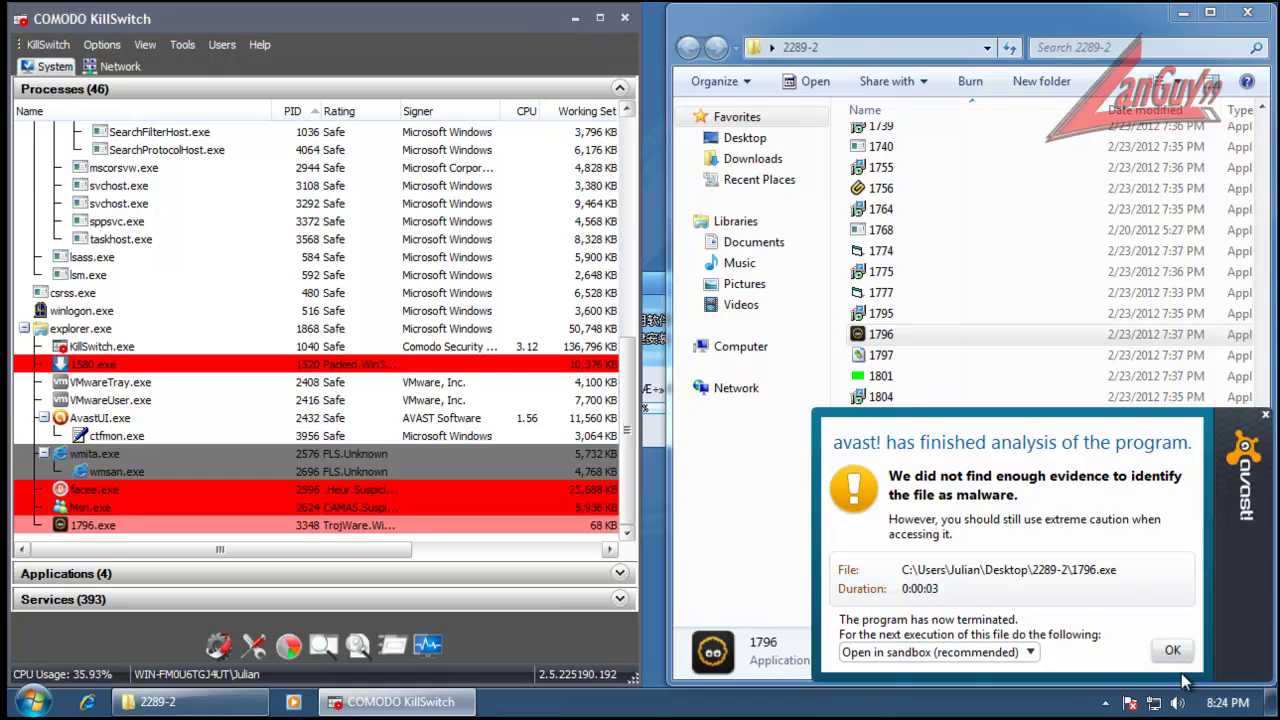
click(1175, 652)
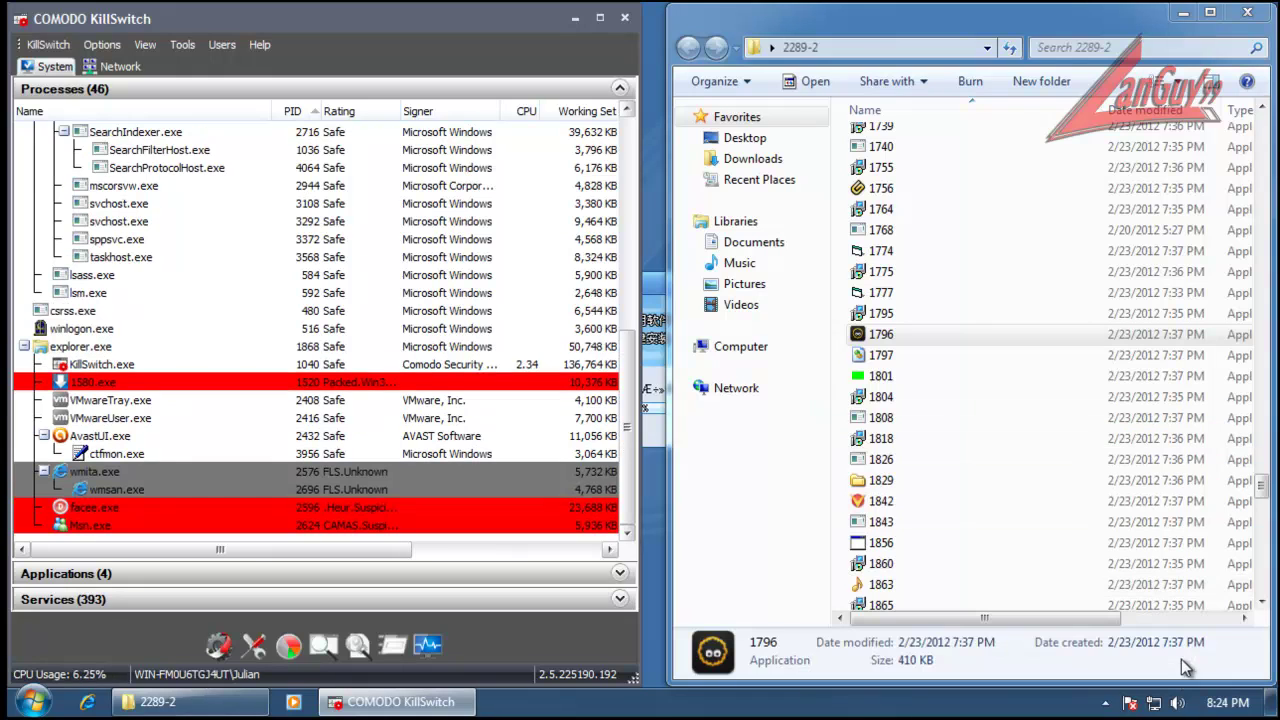
Step: Run sample 1829, check the KillSwitch process list and acknowledge the avast! analysis report
double_click(878, 483)
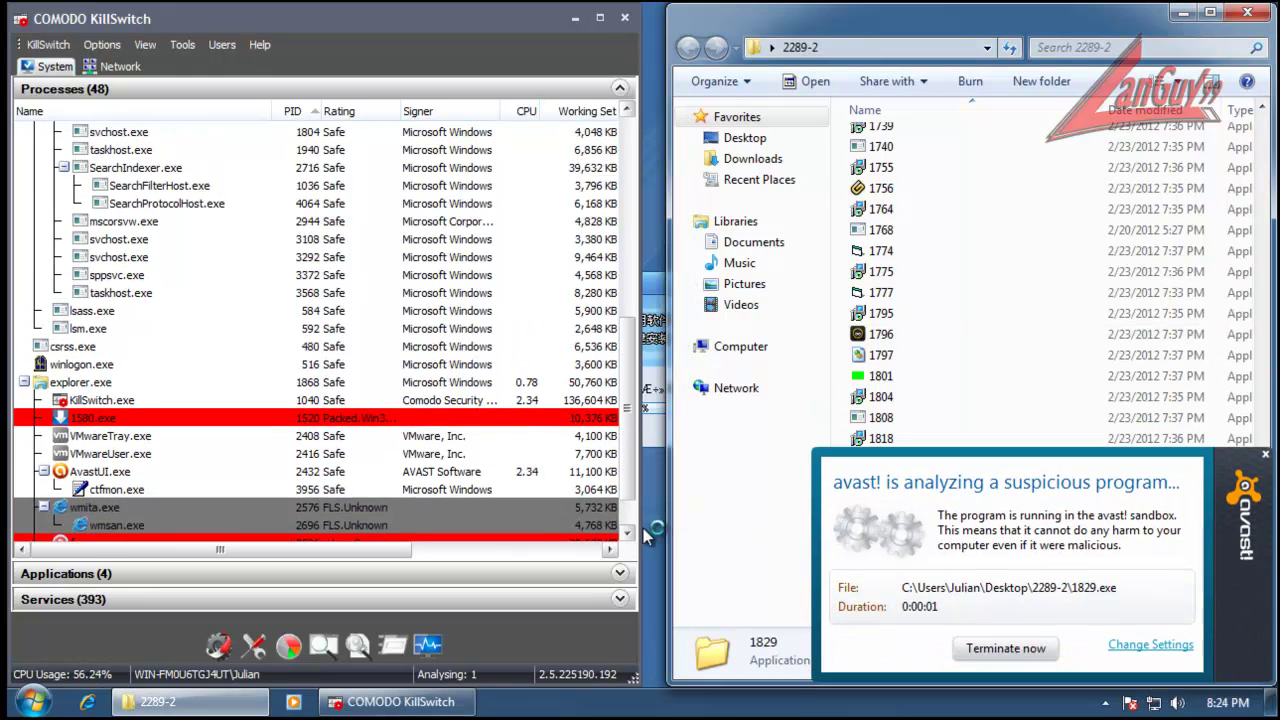
click(627, 533)
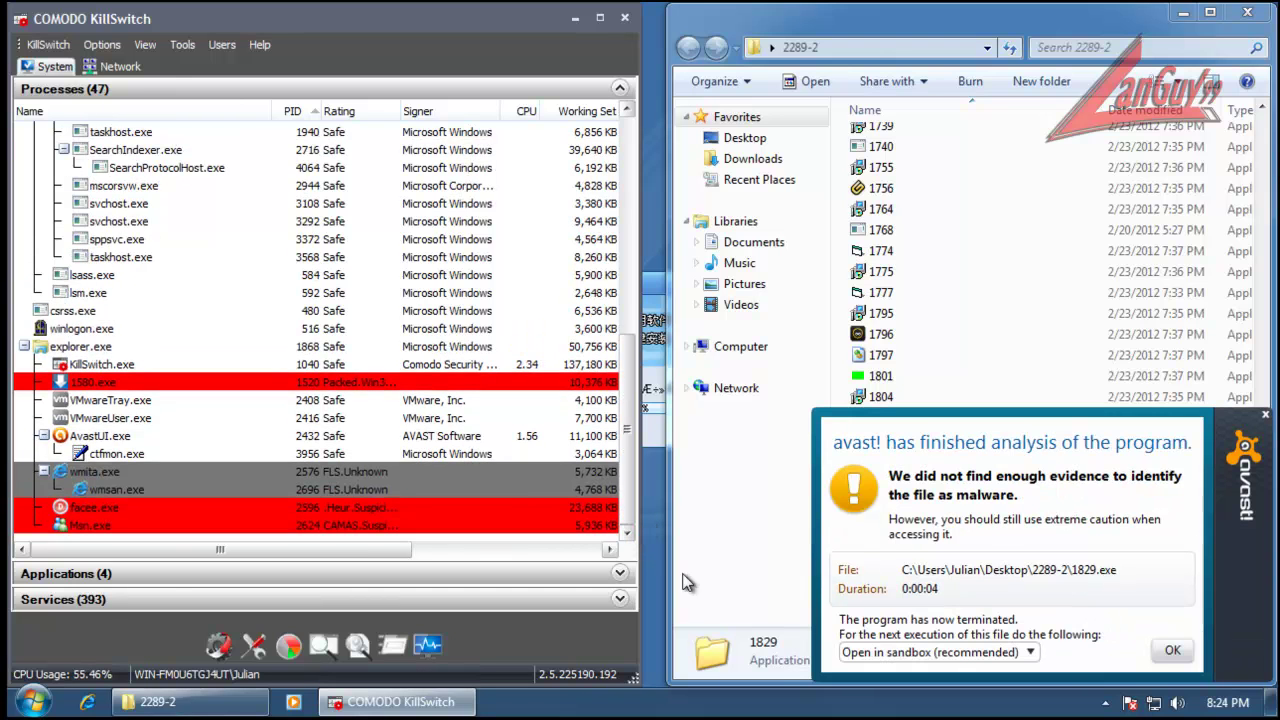
click(1170, 651)
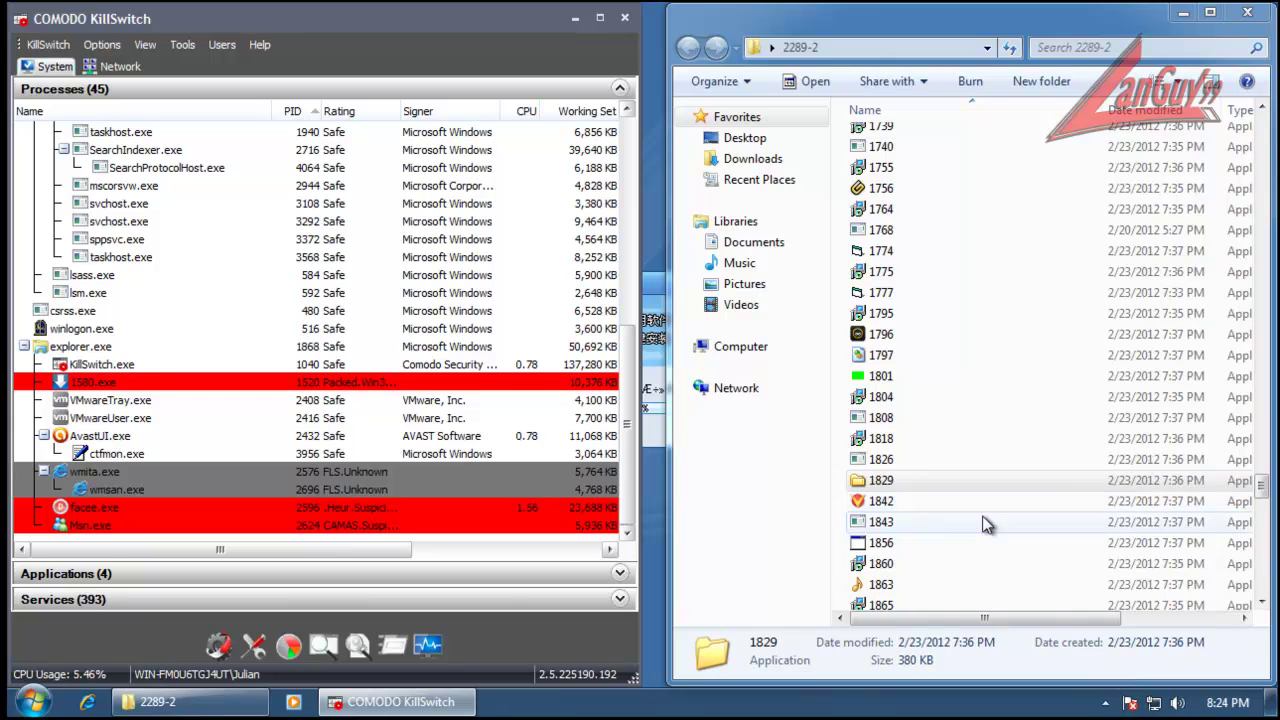
Step: Run sample 1877 and dismiss its error message
drag(1262, 482, 1262, 500)
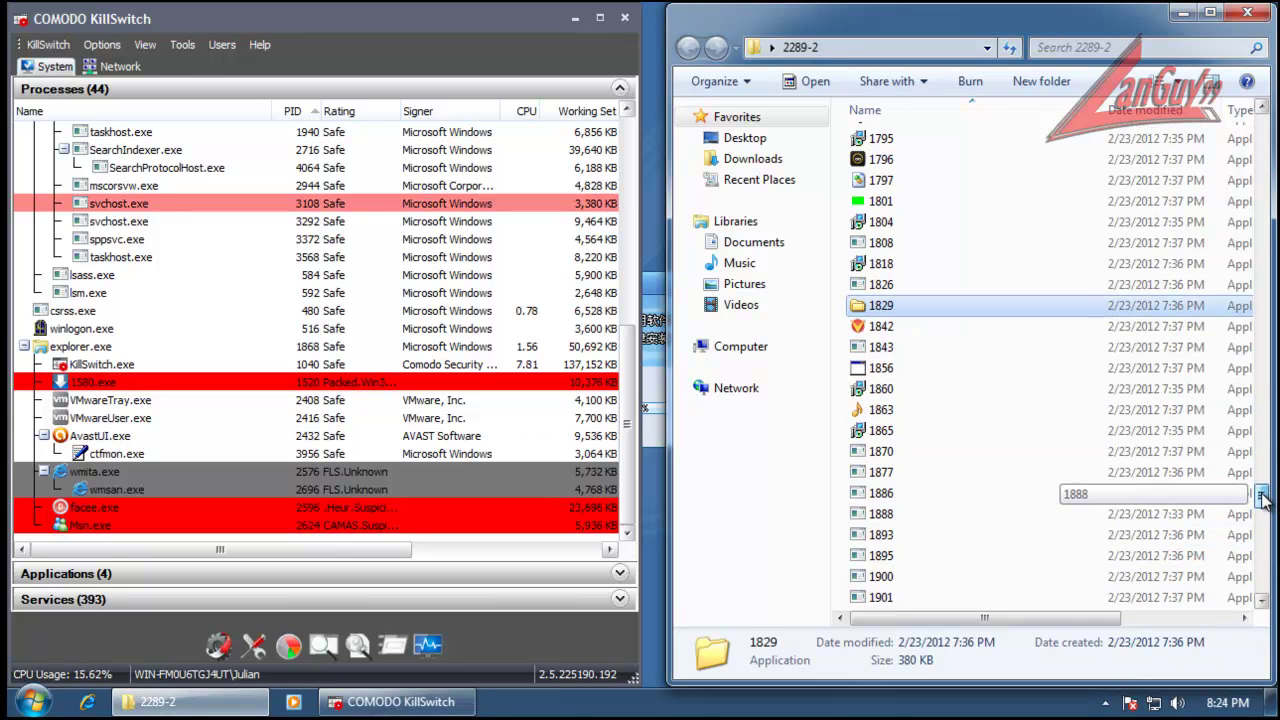
double_click(880, 472)
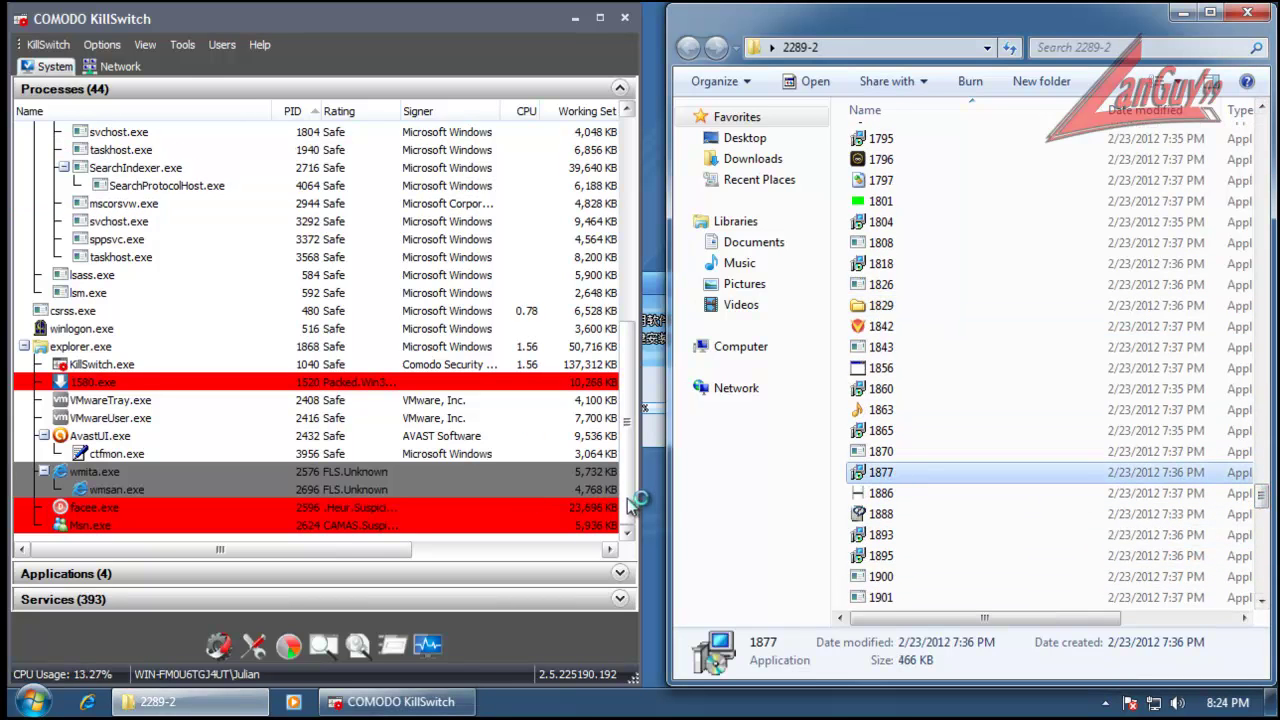
click(852, 432)
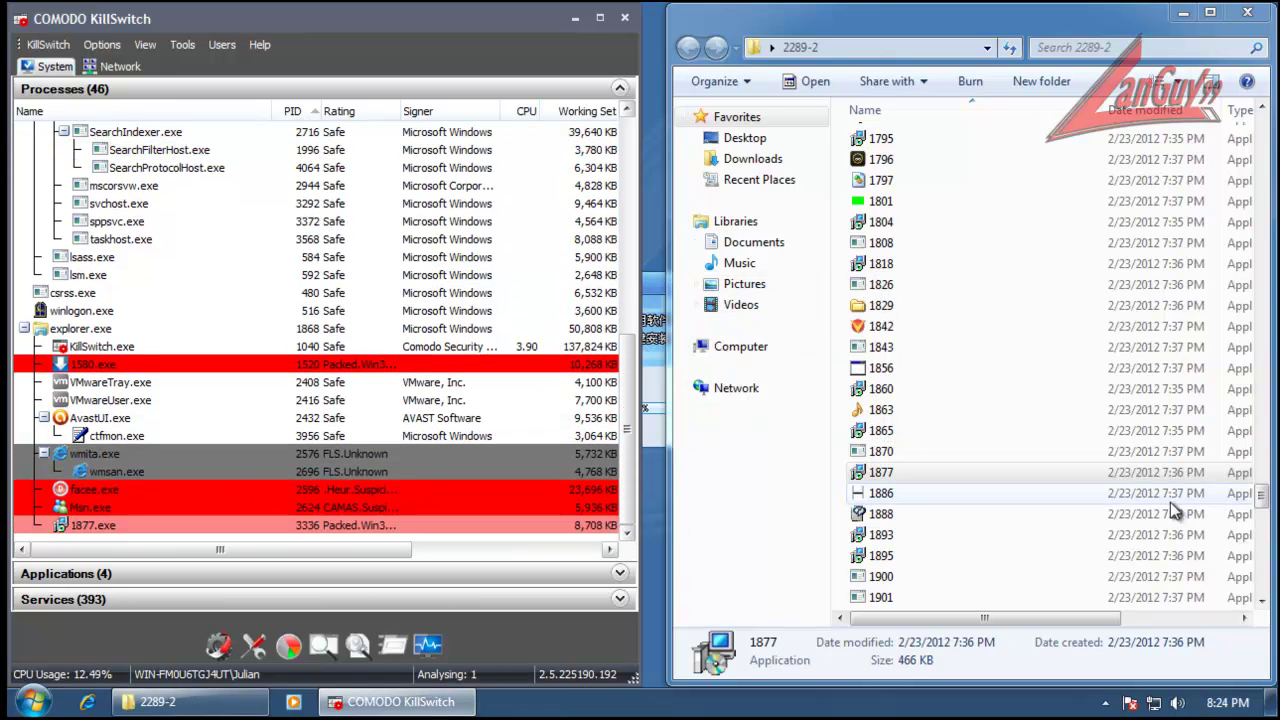
Step: Run sample 1942, close the compatibility prompt for 1877, check the new process in KillSwitch, and dismiss the sample's message and avast! report
drag(1265, 505, 1257, 517)
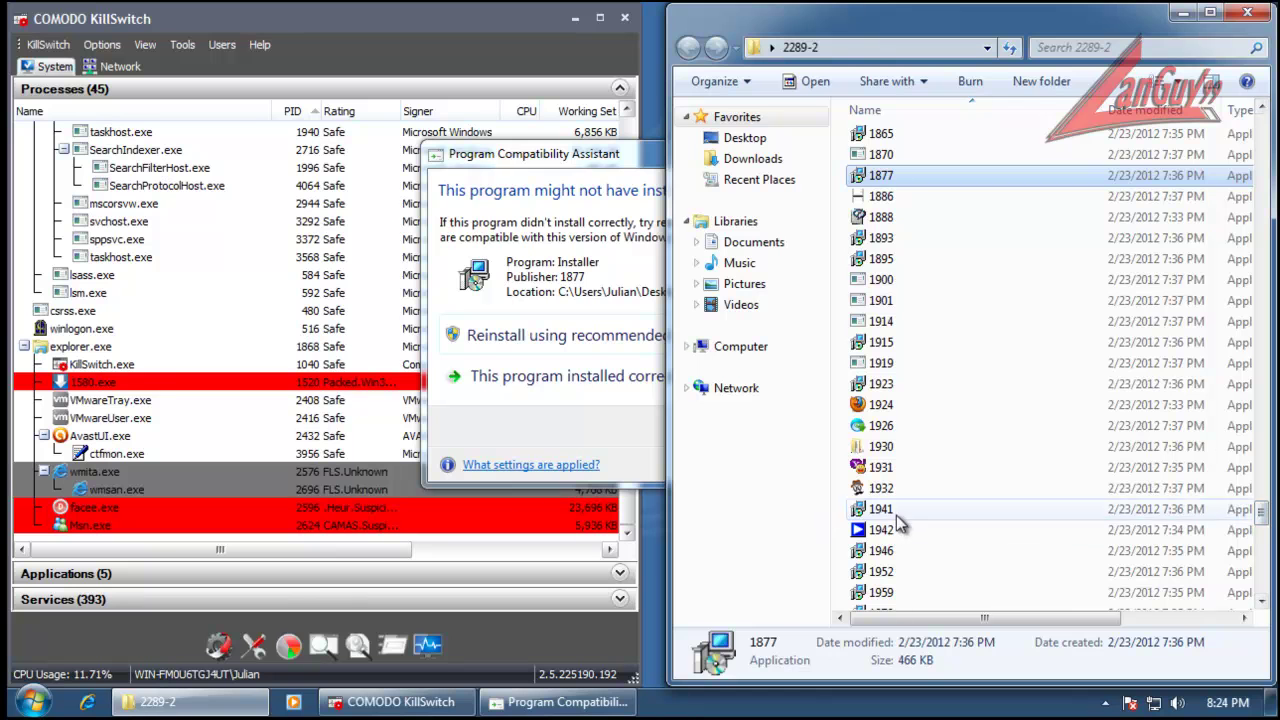
click(884, 535)
click(618, 180)
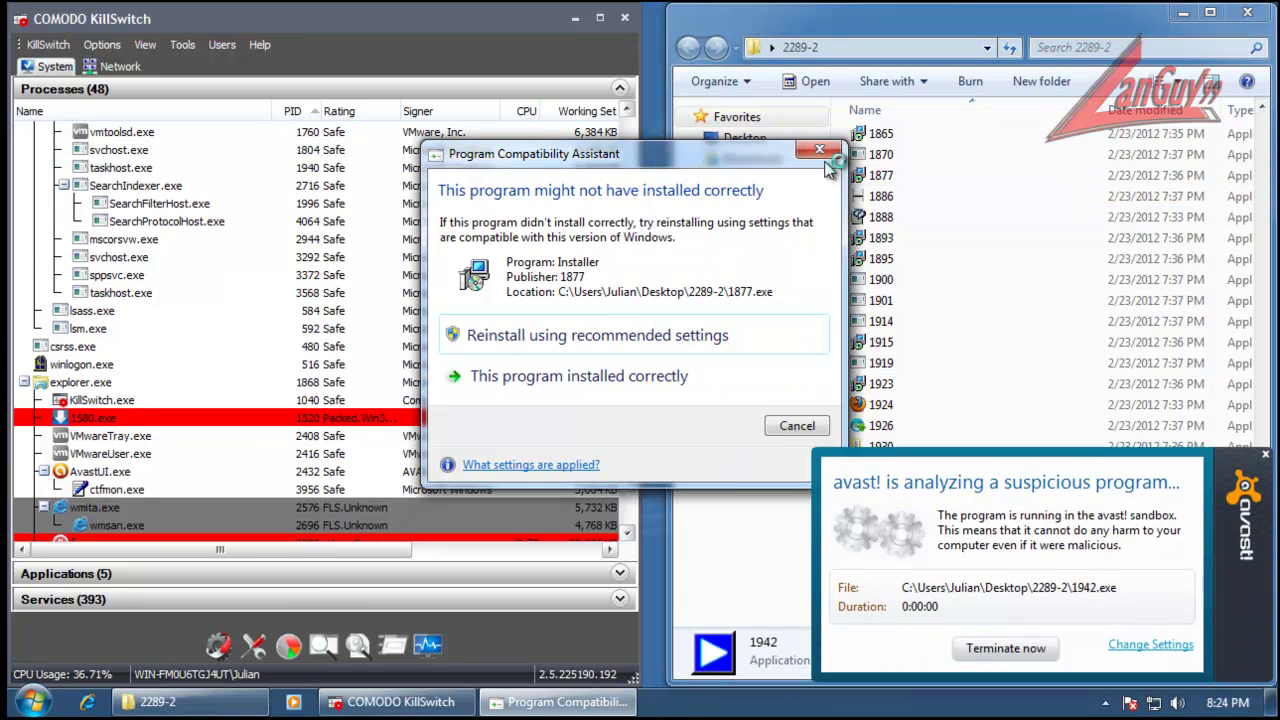
drag(628, 456, 635, 552)
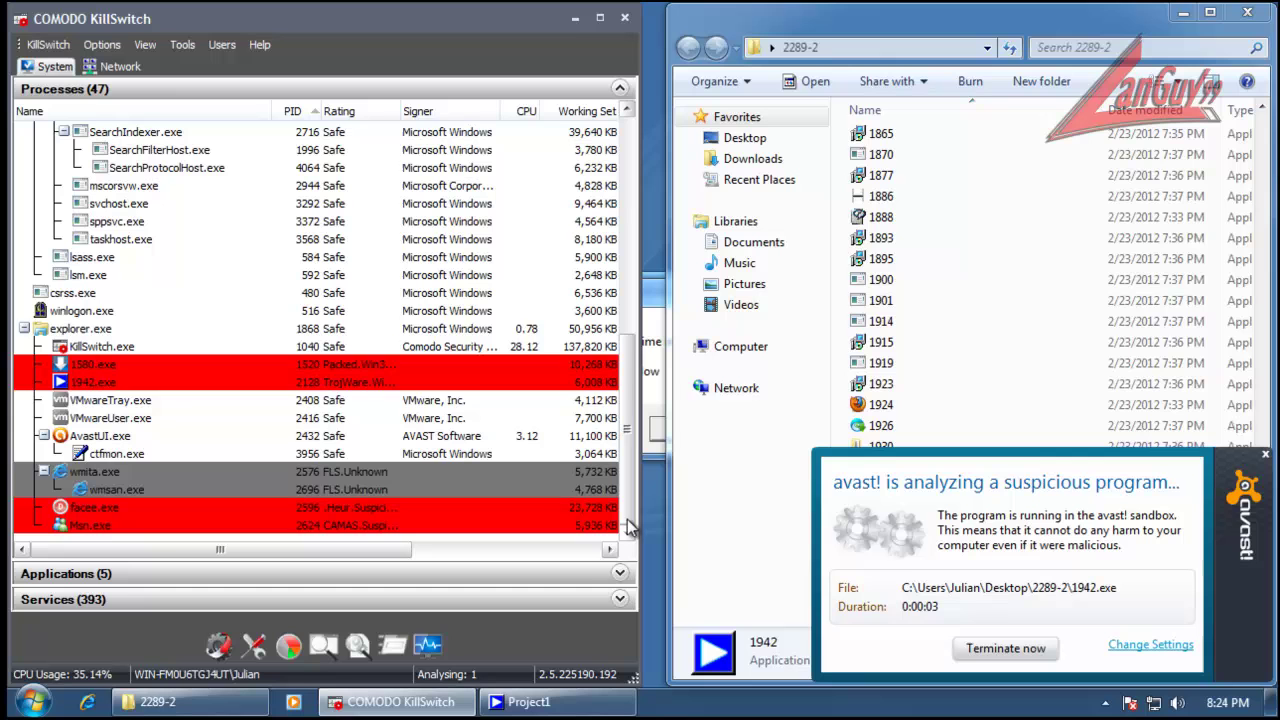
click(658, 432)
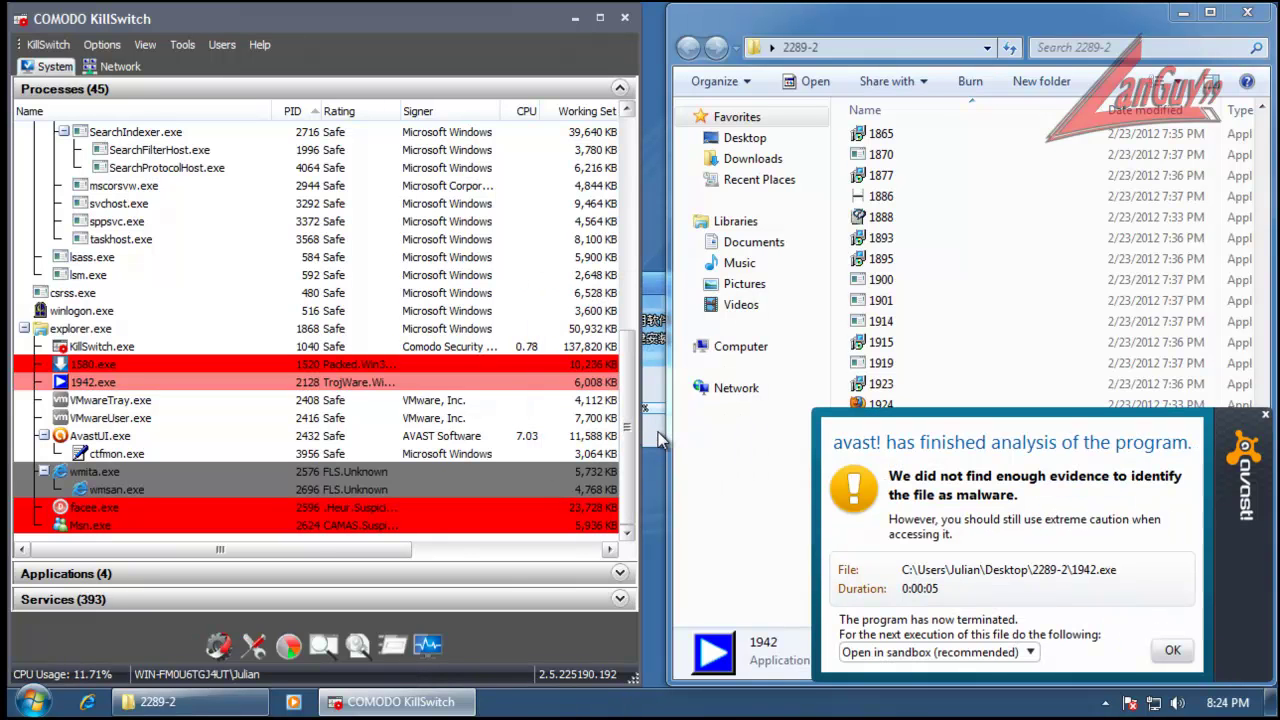
click(1168, 651)
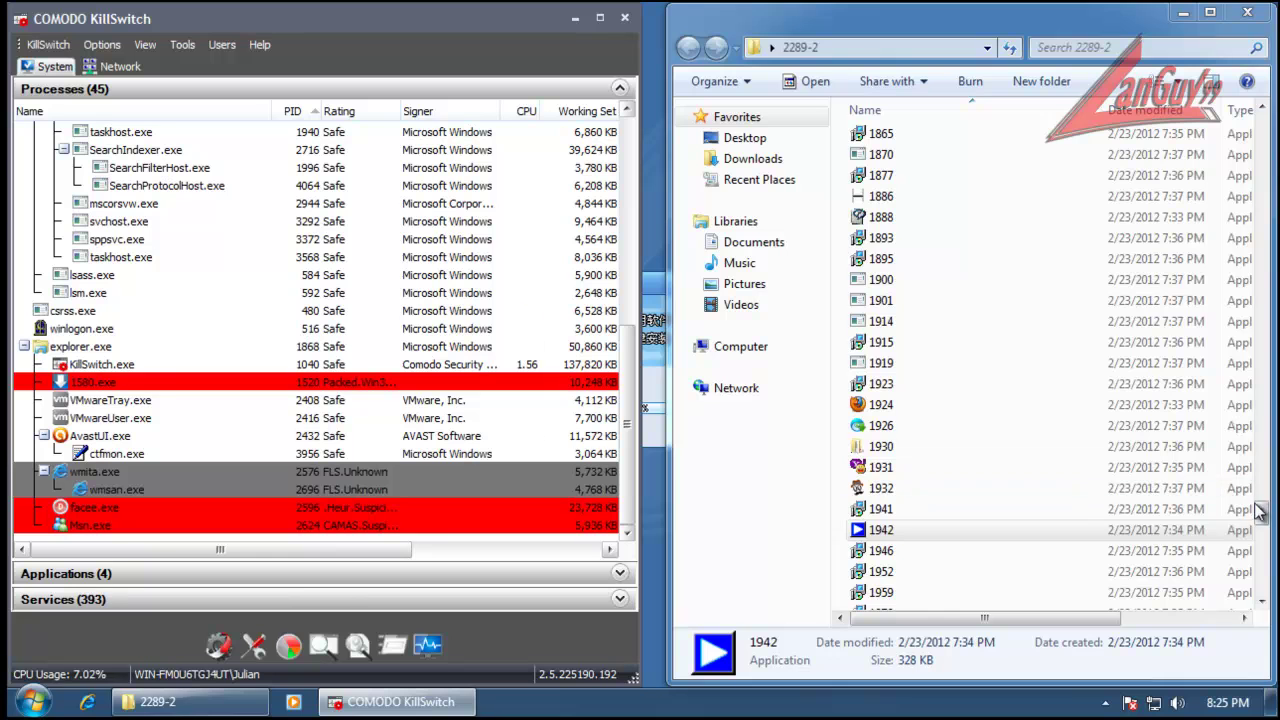
Step: Run sample 2011, check its process in KillSwitch, and dismiss its error message and the compatibility prompt
scroll(1043, 506, down, 6)
double_click(882, 407)
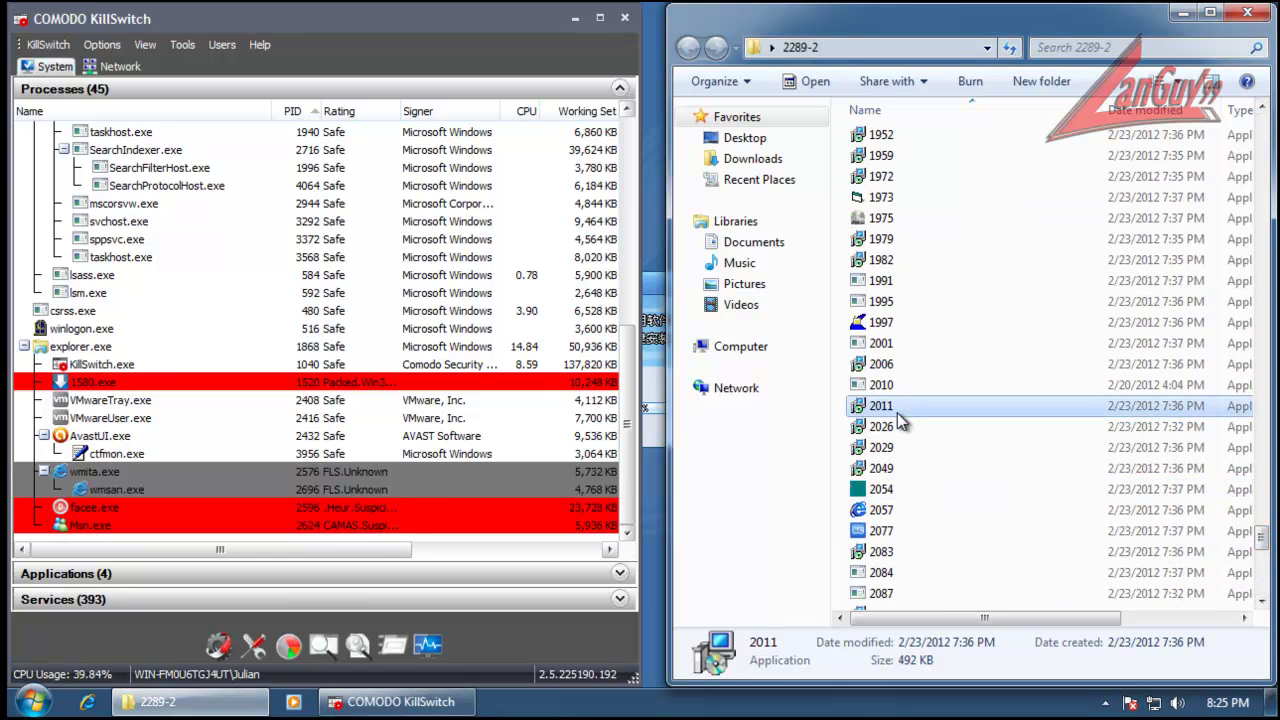
click(627, 533)
click(627, 533)
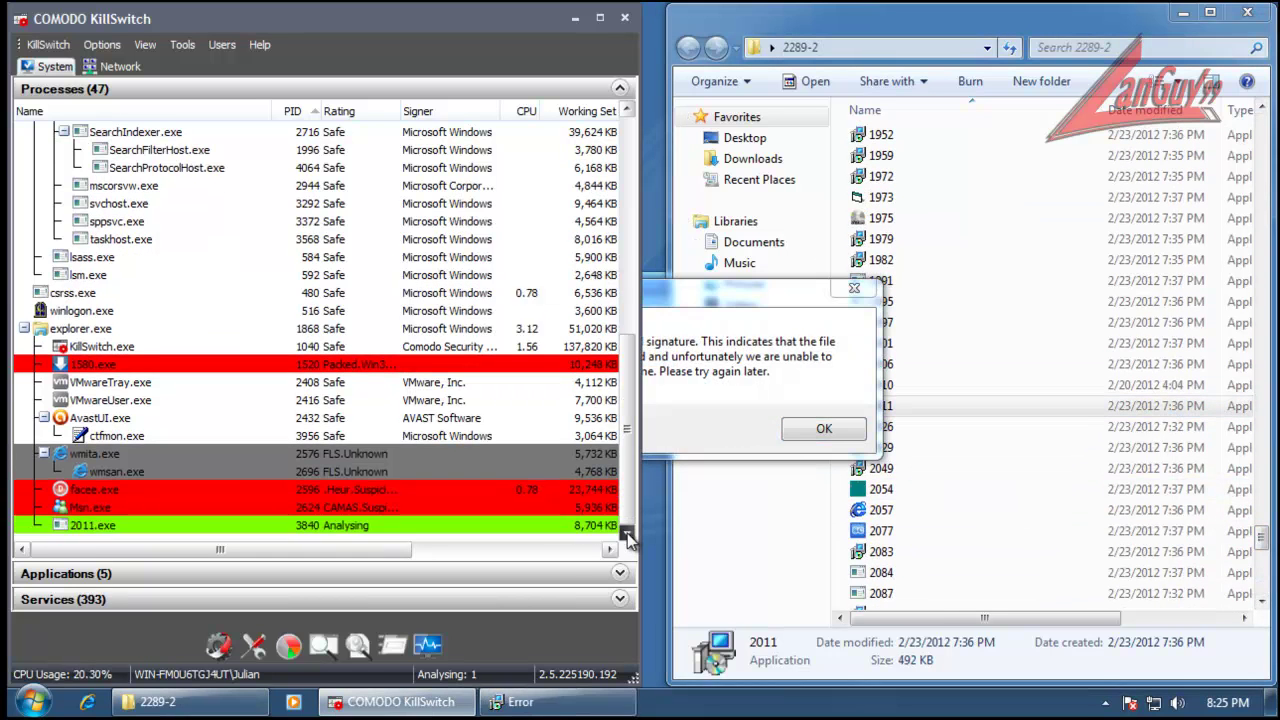
click(823, 430)
scroll(1265, 545, down, 4)
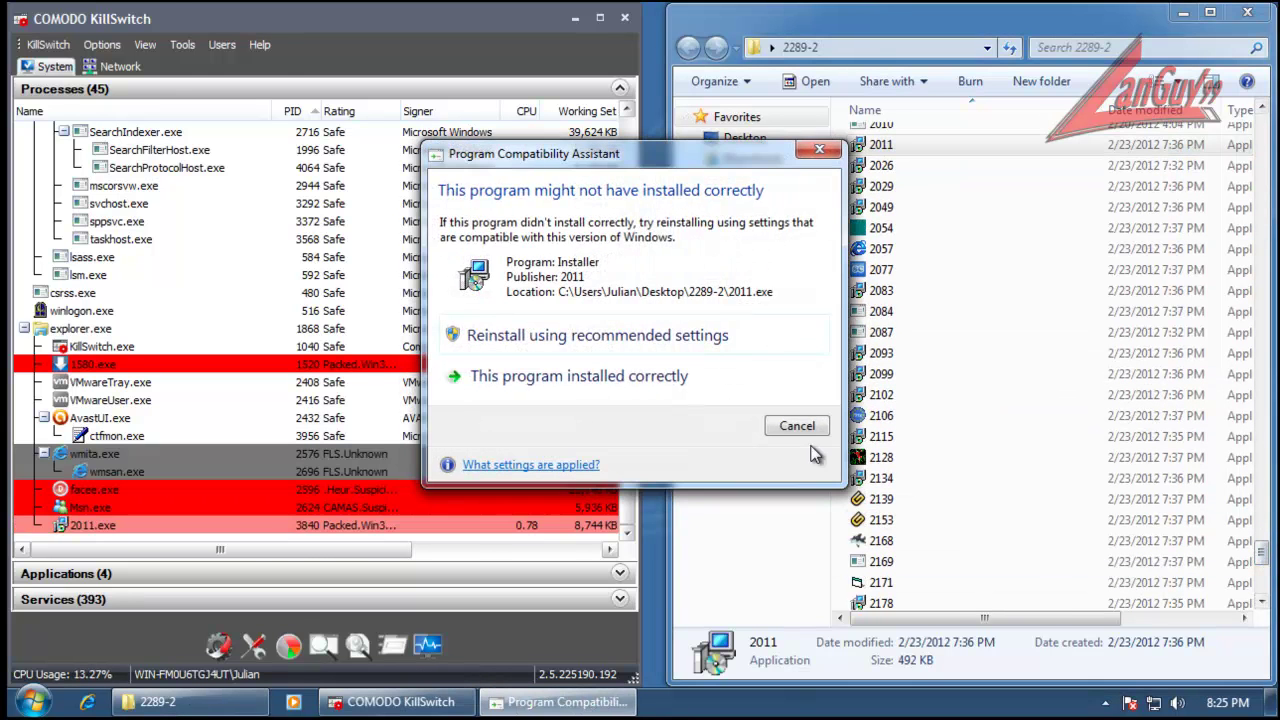
click(805, 505)
Step: Run sample 2115, and dismiss its invalid signature error and the compatibility prompt
double_click(880, 437)
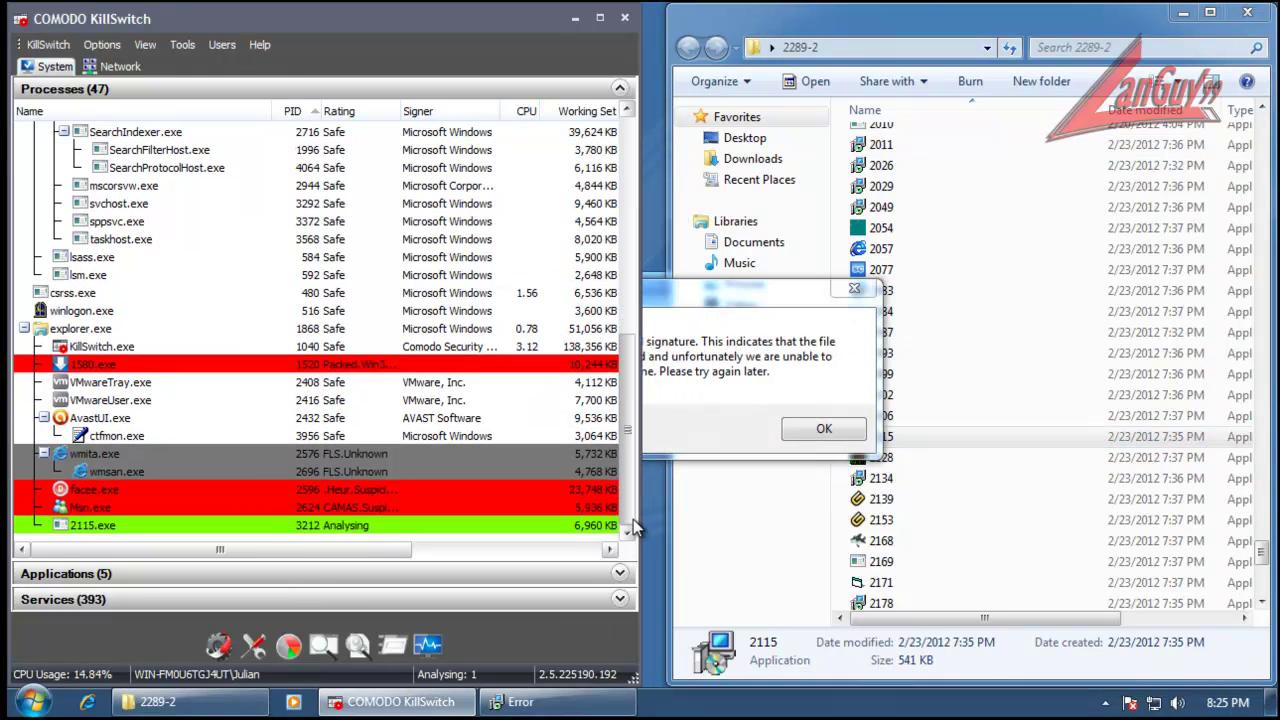
click(828, 429)
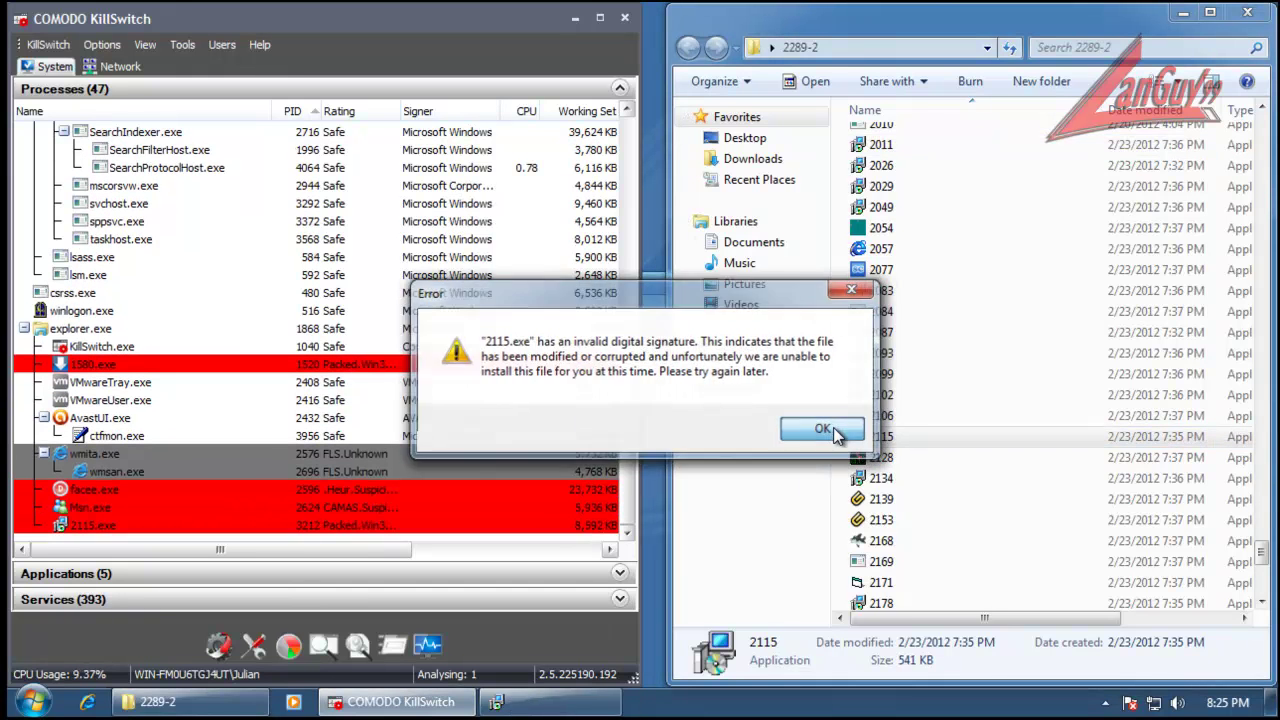
scroll(1262, 565, down, 1)
scroll(1262, 565, down, 2)
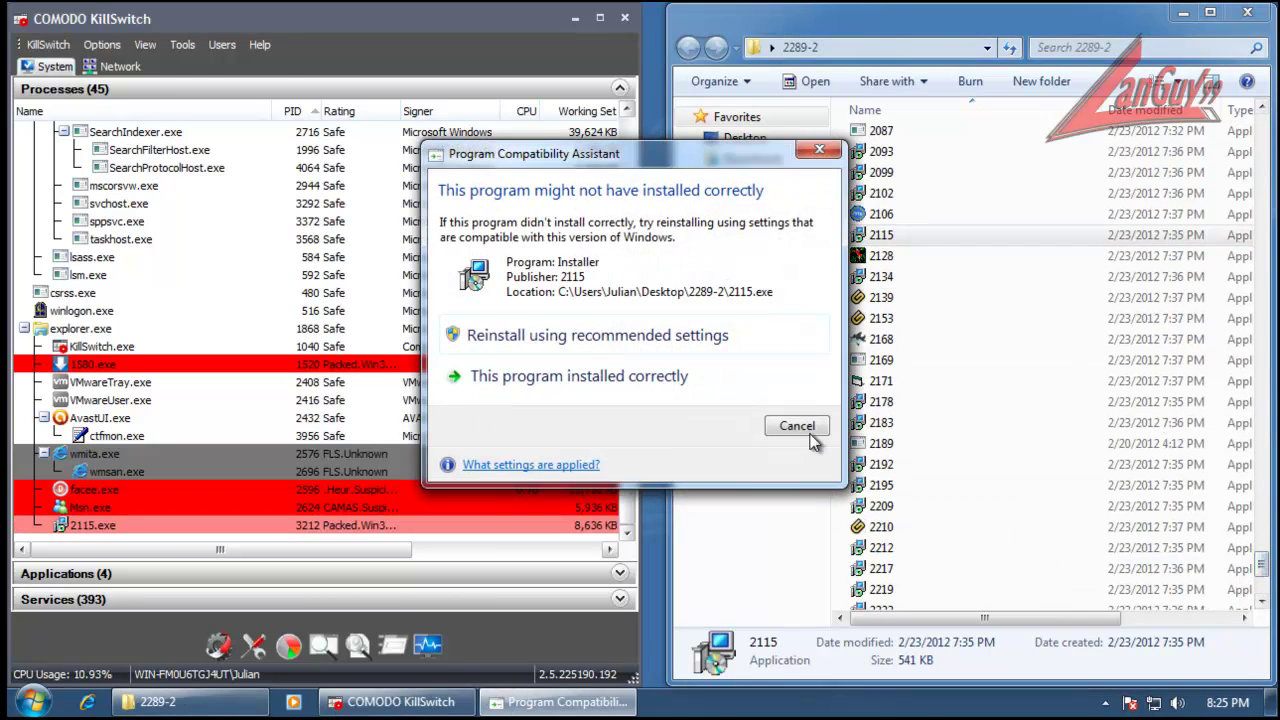
click(806, 428)
Step: Run sample 2209 from further down the 2289-2 folder, and dismiss its error message and the compatibility prompt
click(879, 509)
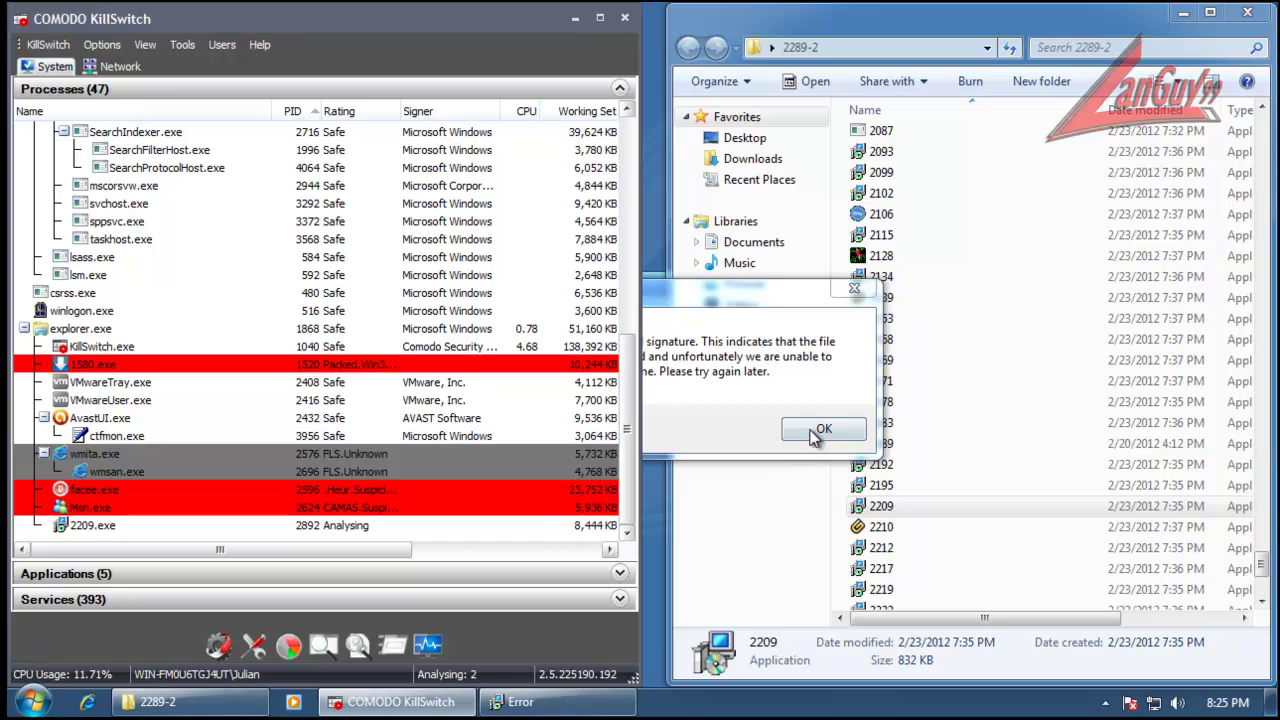
click(822, 429)
drag(1262, 562, 1266, 588)
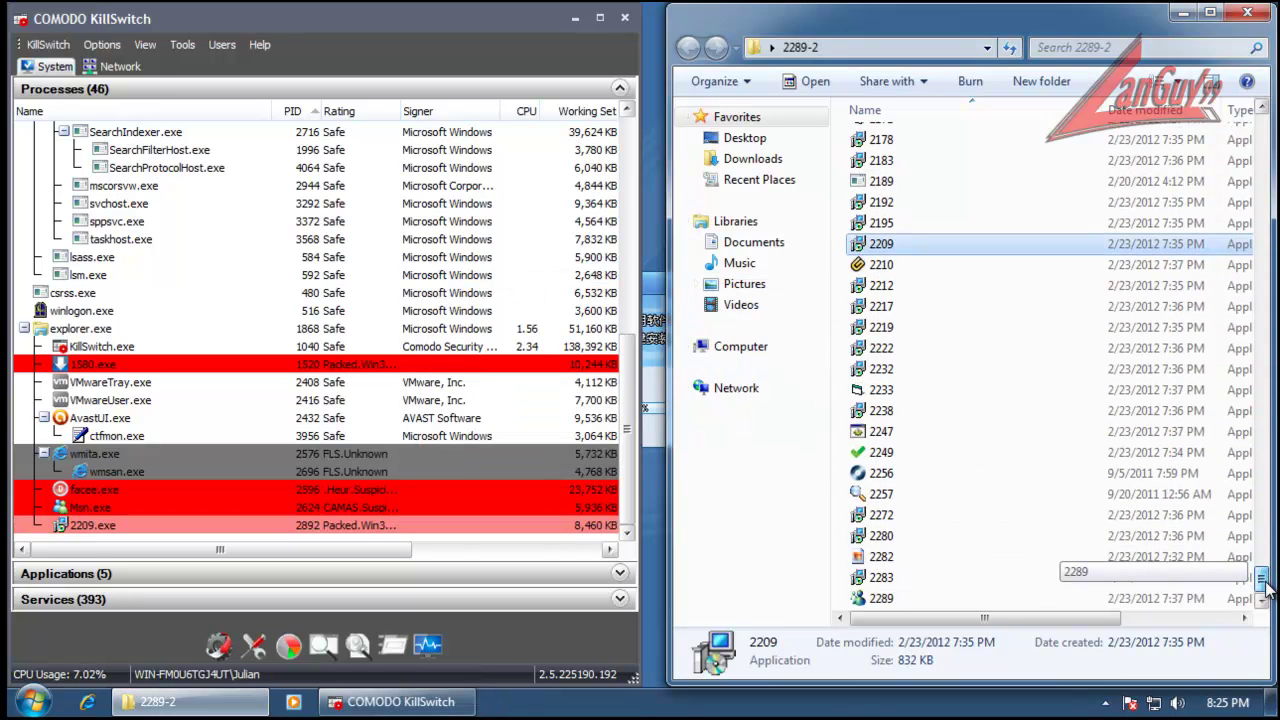
click(803, 429)
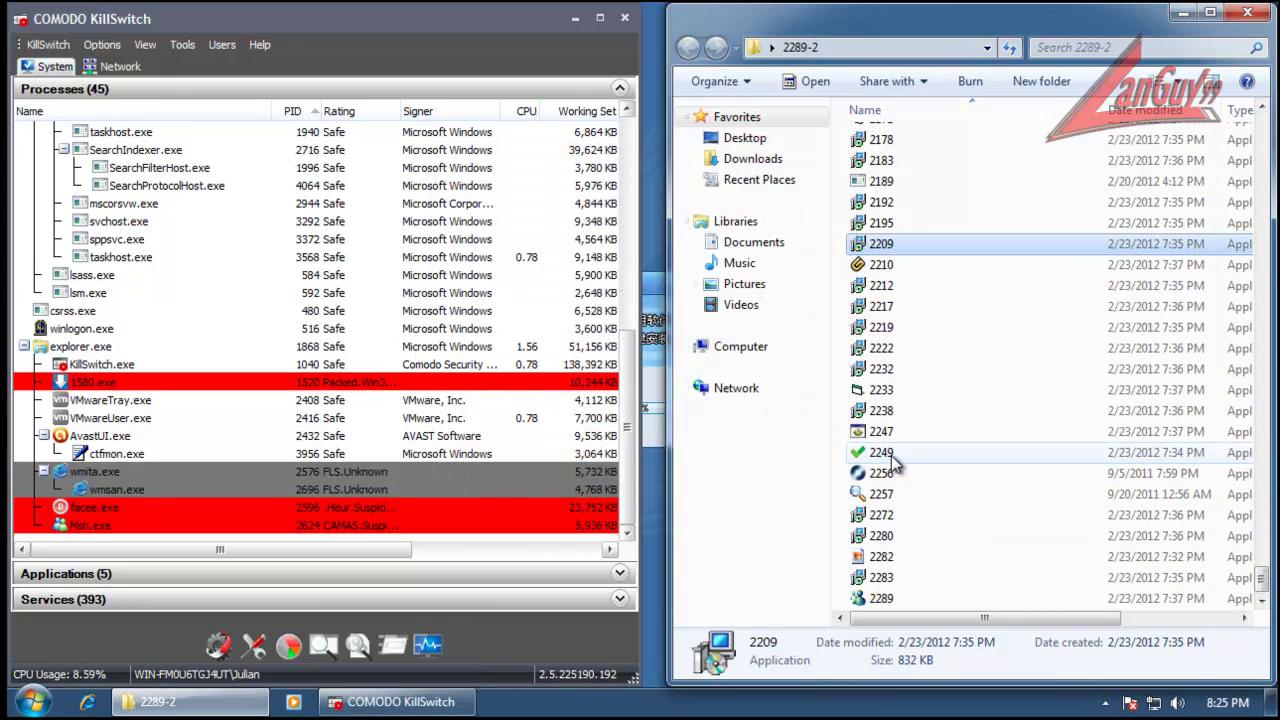
Step: Run sample 2249, check the KillSwitch process list and acknowledge the avast! analysis report
click(885, 454)
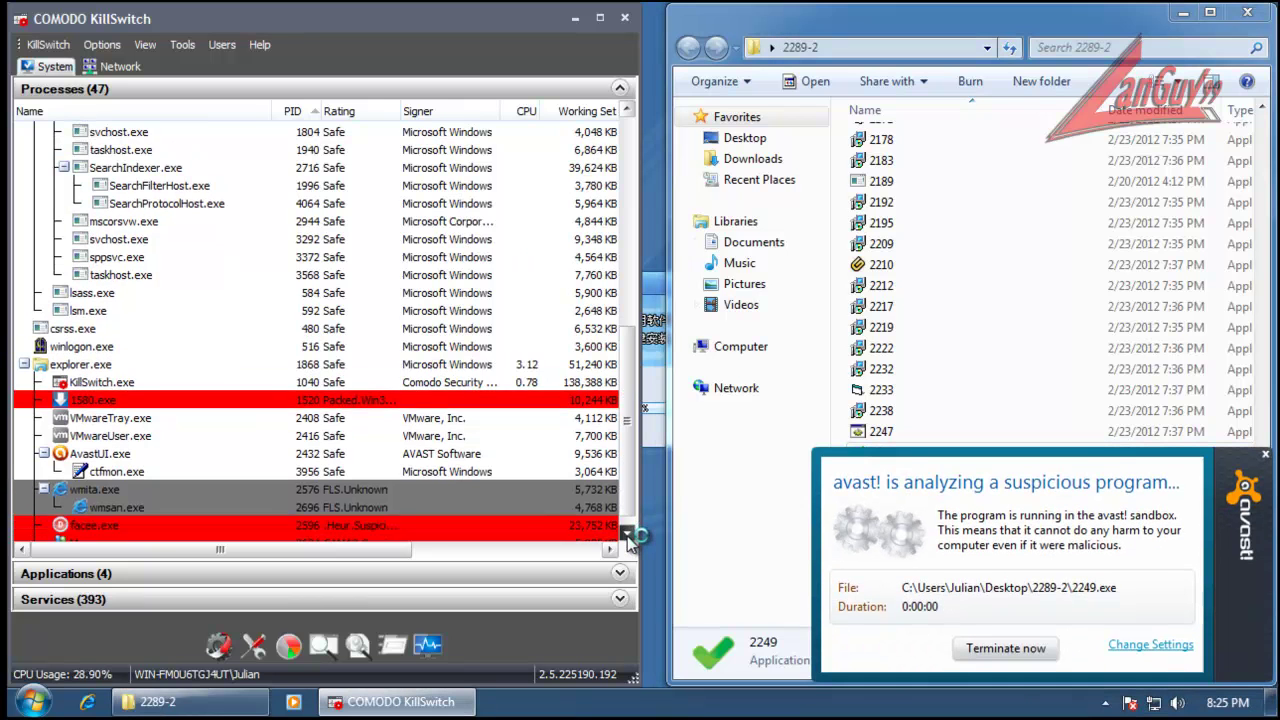
click(627, 533)
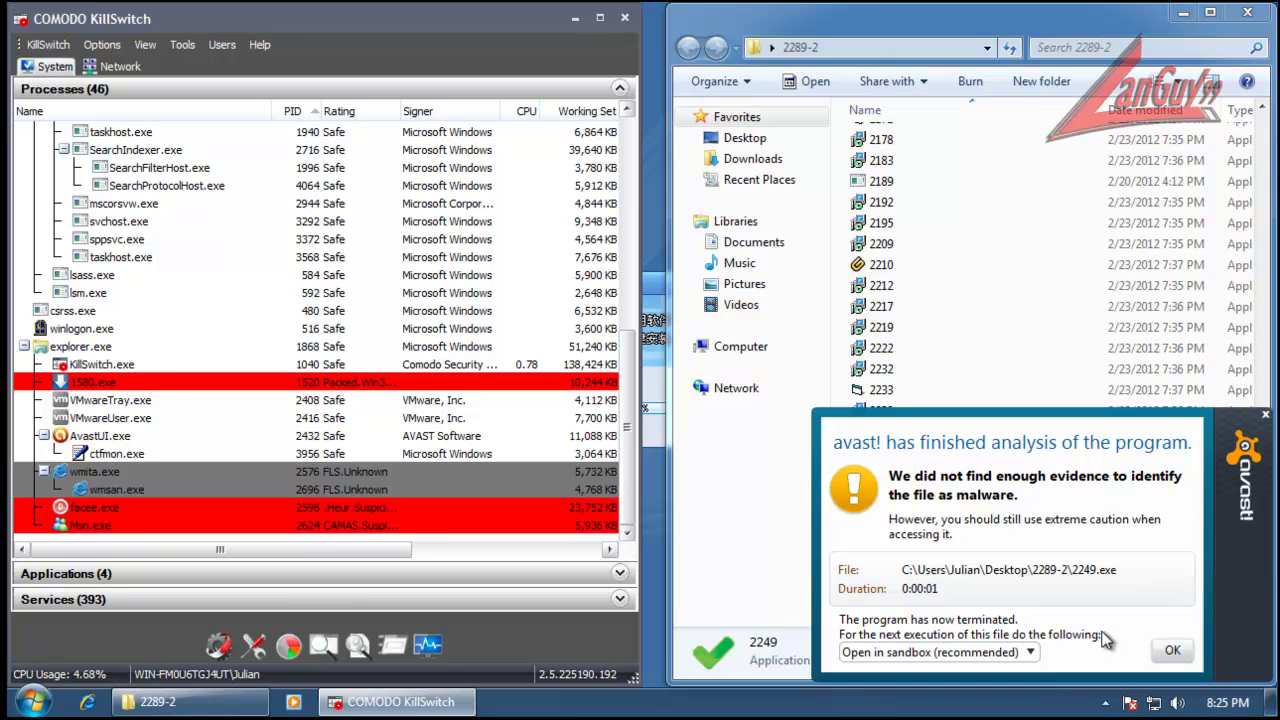
click(1168, 648)
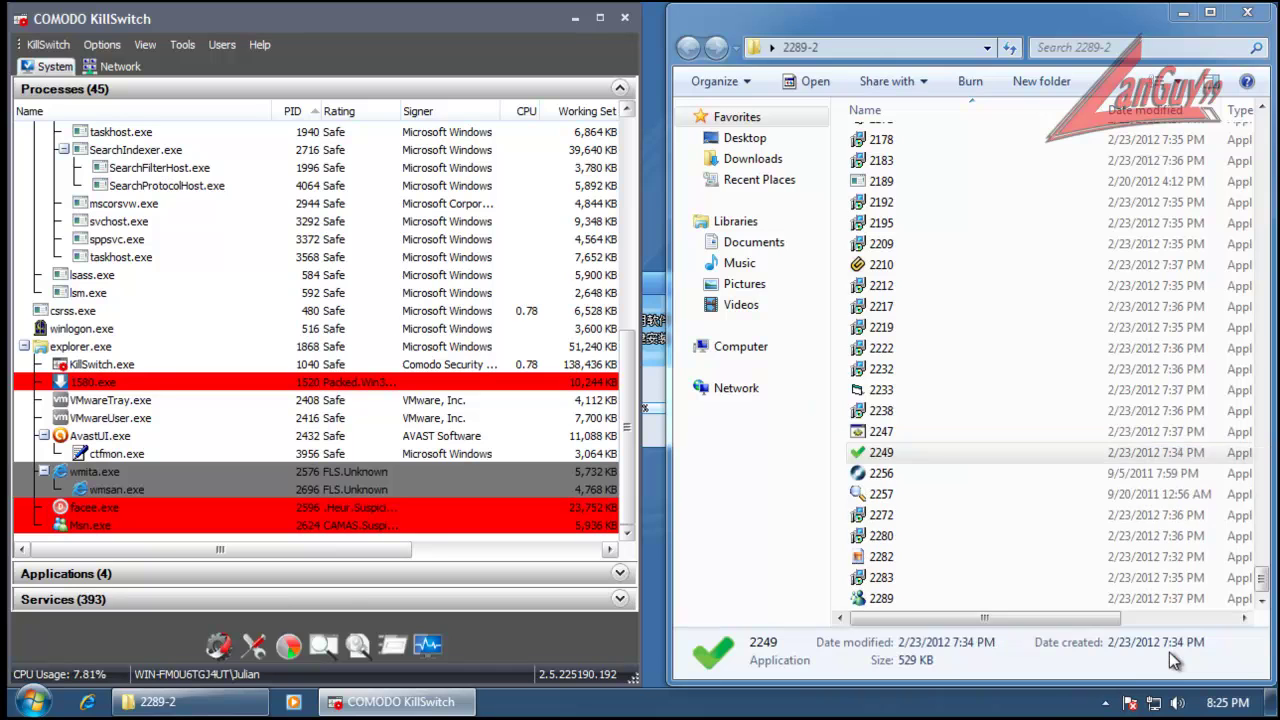
Step: Run sample 2256, check its process, go through the Video Converter Setup wizard accepting the Babylon offer, and acknowledge the avast! report
double_click(881, 474)
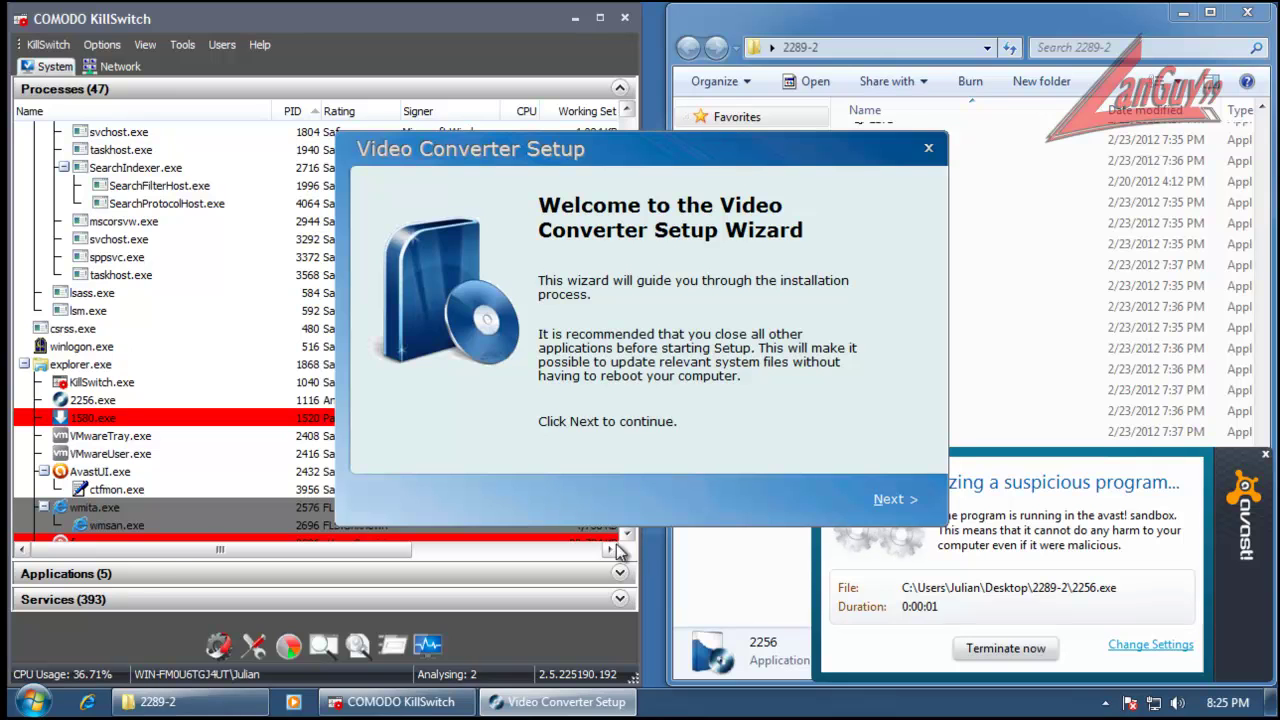
click(627, 534)
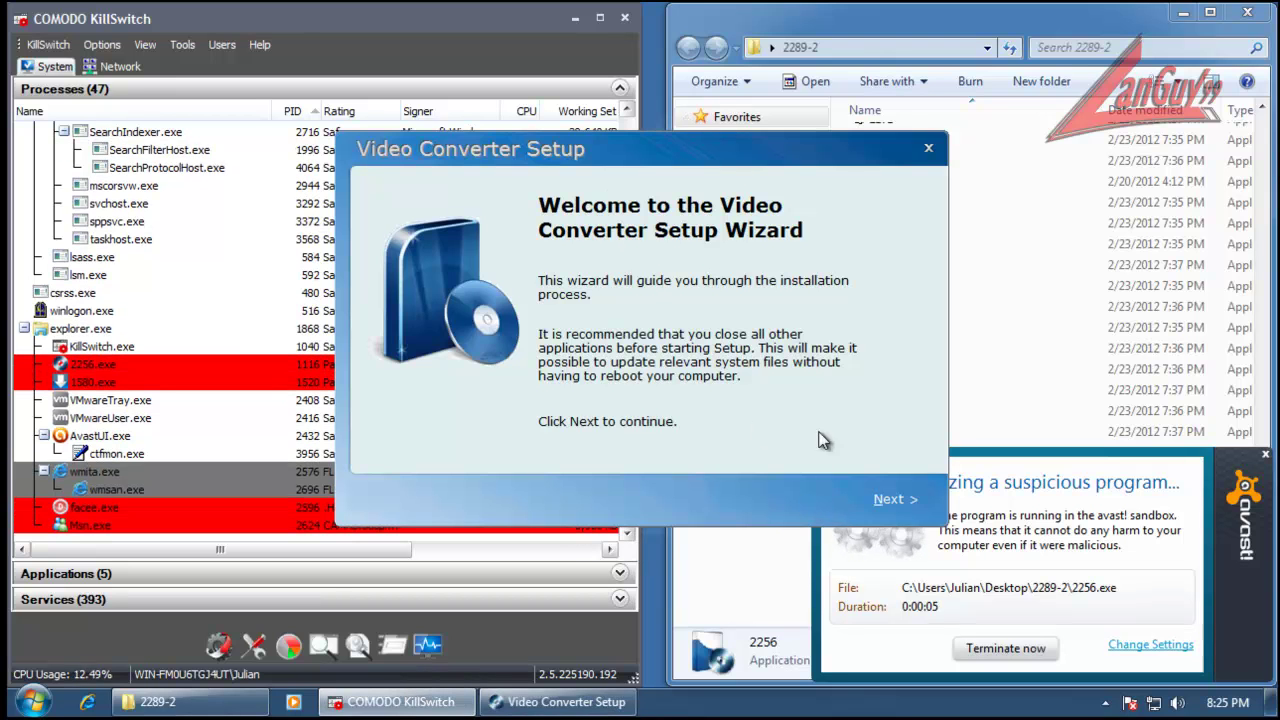
click(876, 498)
click(876, 500)
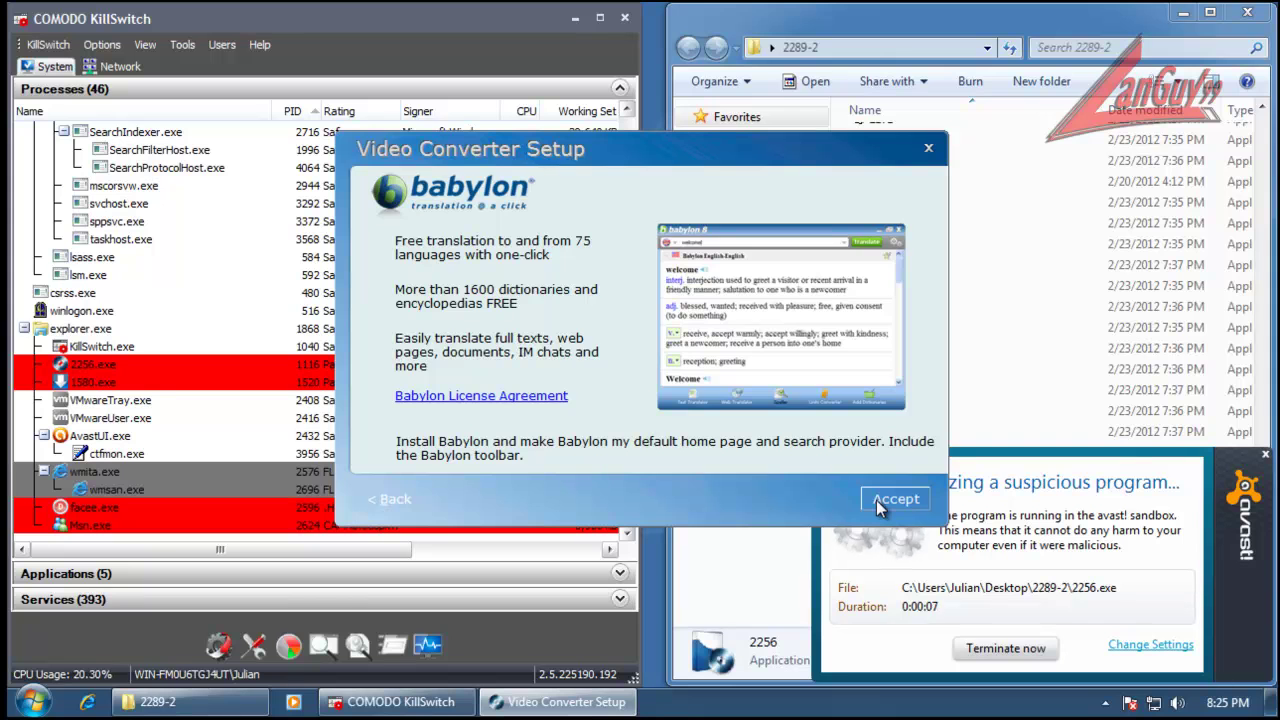
click(876, 500)
click(876, 500)
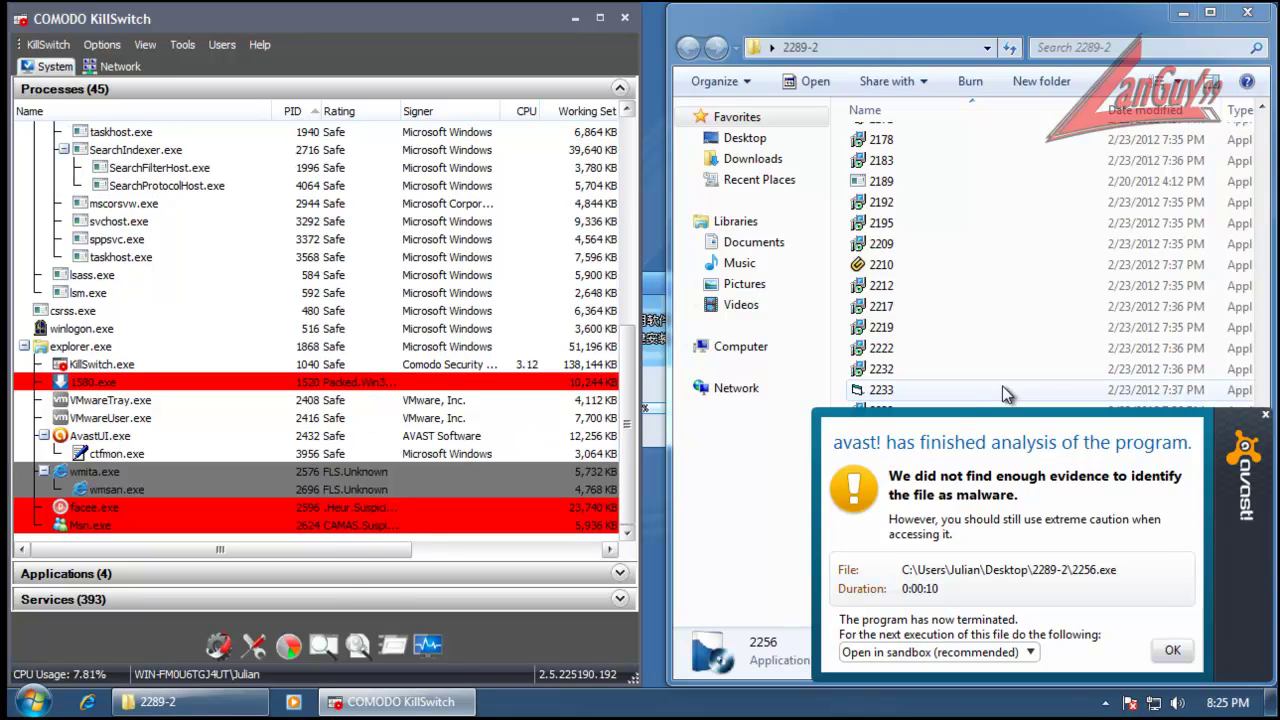
click(1168, 659)
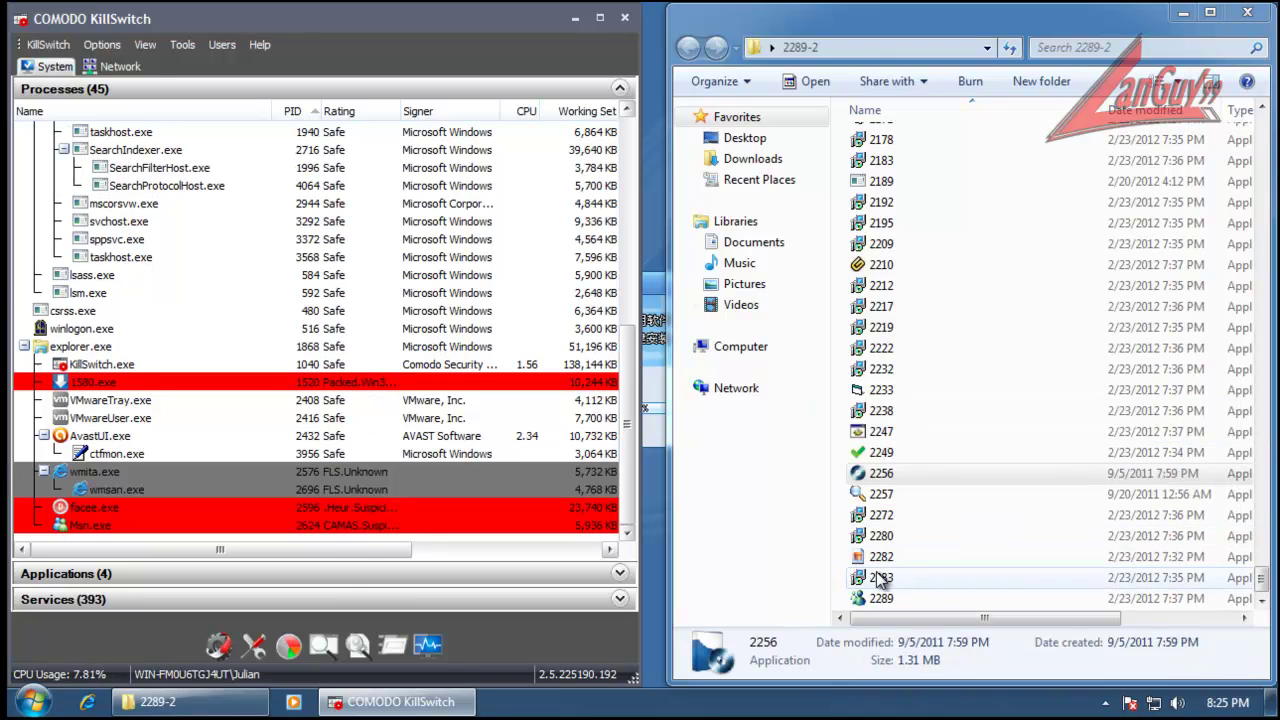
Step: Run sample 2282, check the KillSwitch process list, and dismiss the malicious URL alert and the avast! analysis report
click(880, 561)
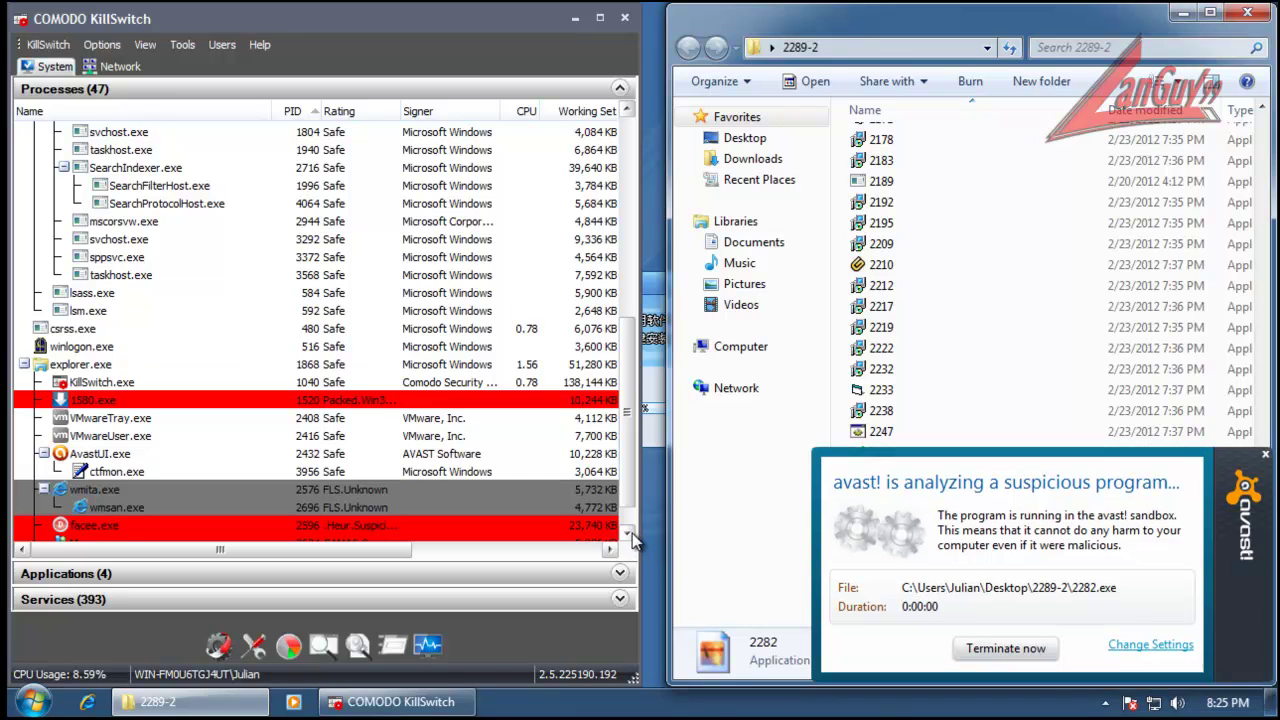
click(628, 533)
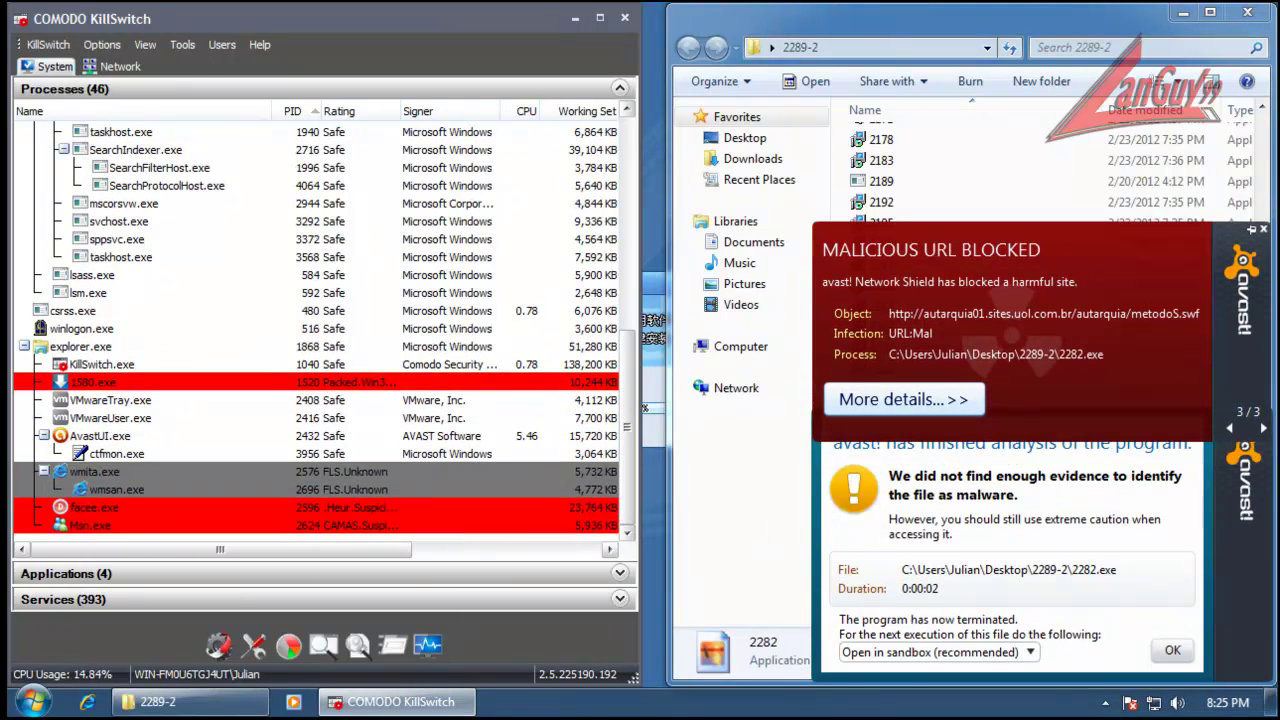
click(1264, 230)
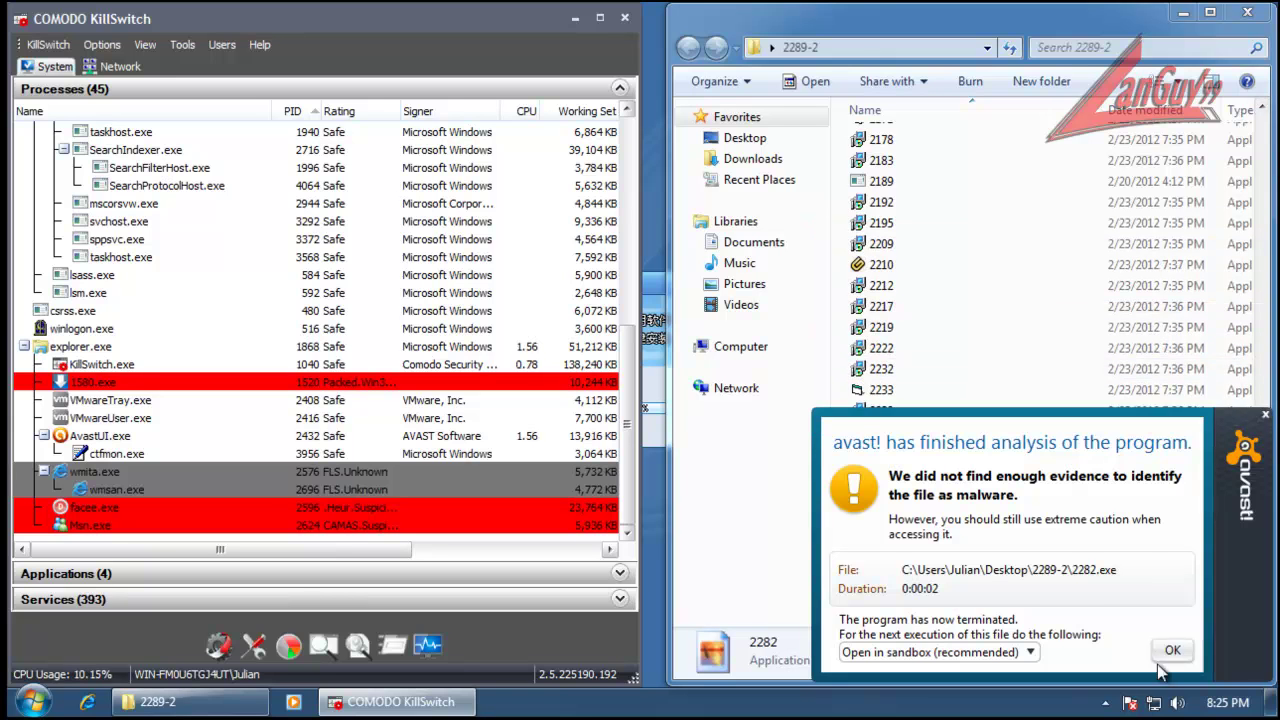
click(1172, 650)
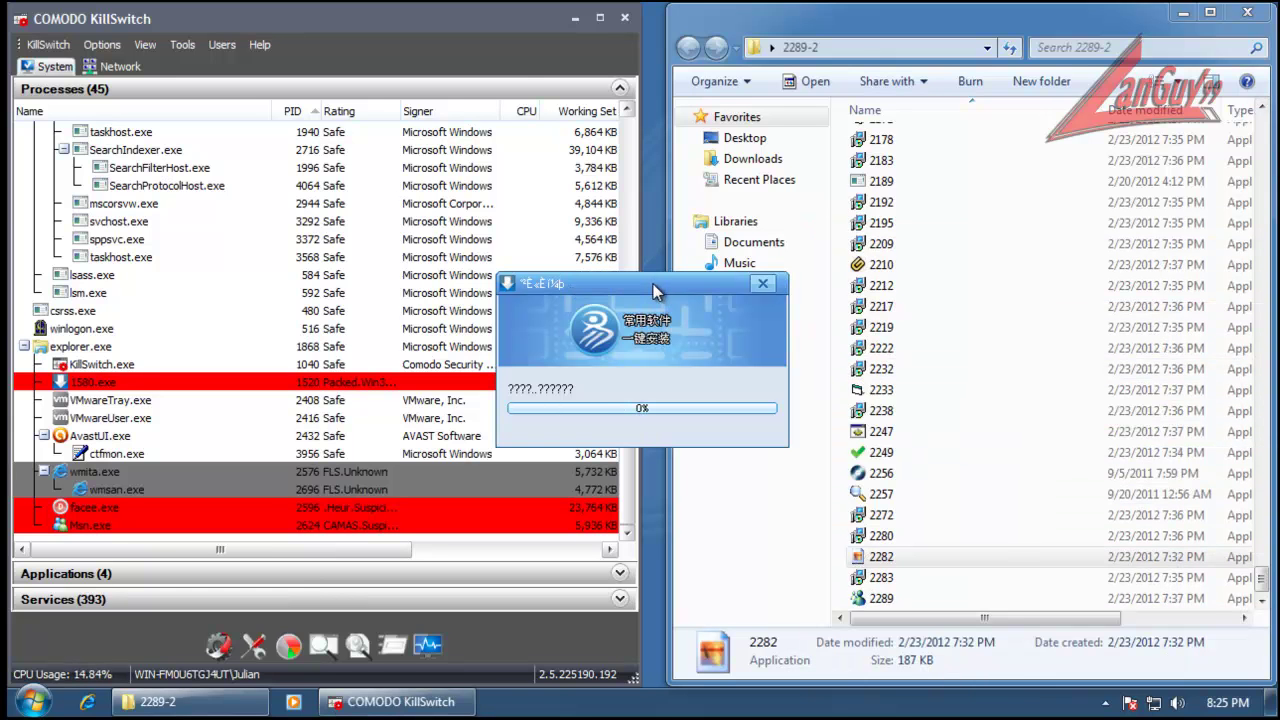
Step: Close the leftover Chinese installer window and the 2289-2 folder, and exit the installer from its notification area icon
click(762, 284)
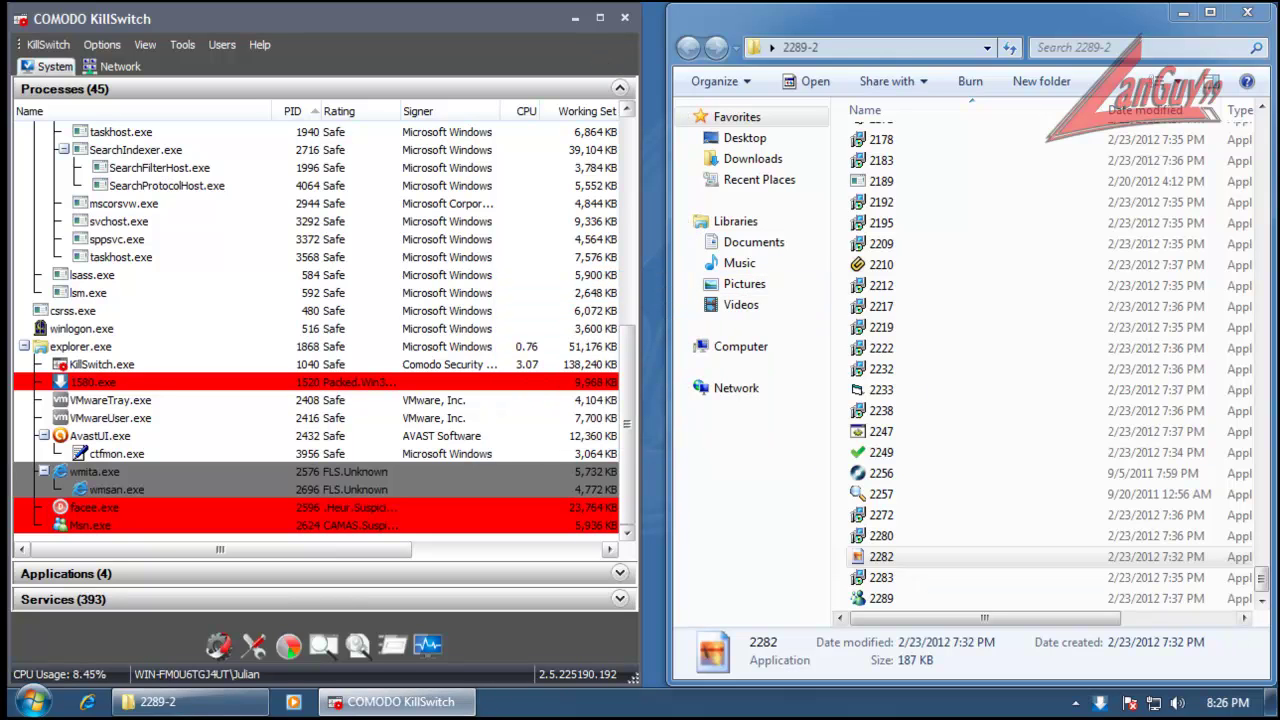
click(1247, 13)
right_click(1100, 704)
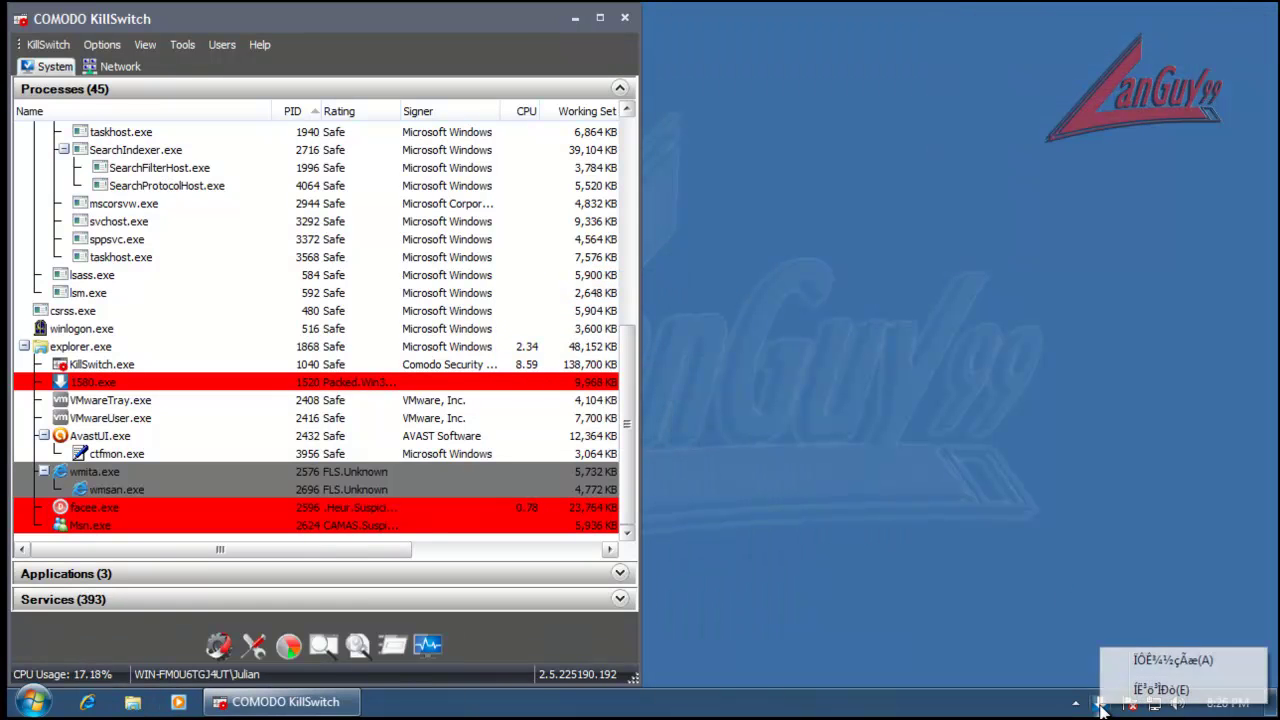
click(1150, 689)
Step: Check the hidden notification icons and the remaining processes in KillSwitch, and close KillSwitch
click(1108, 703)
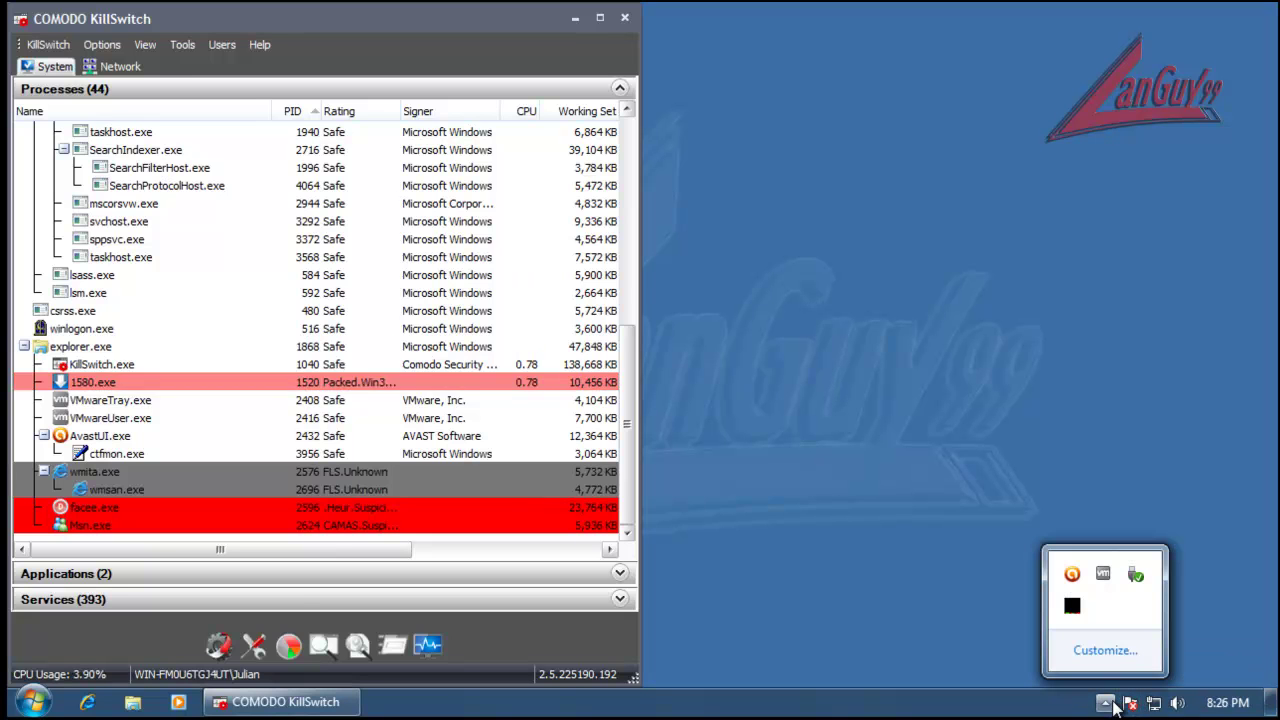
click(628, 479)
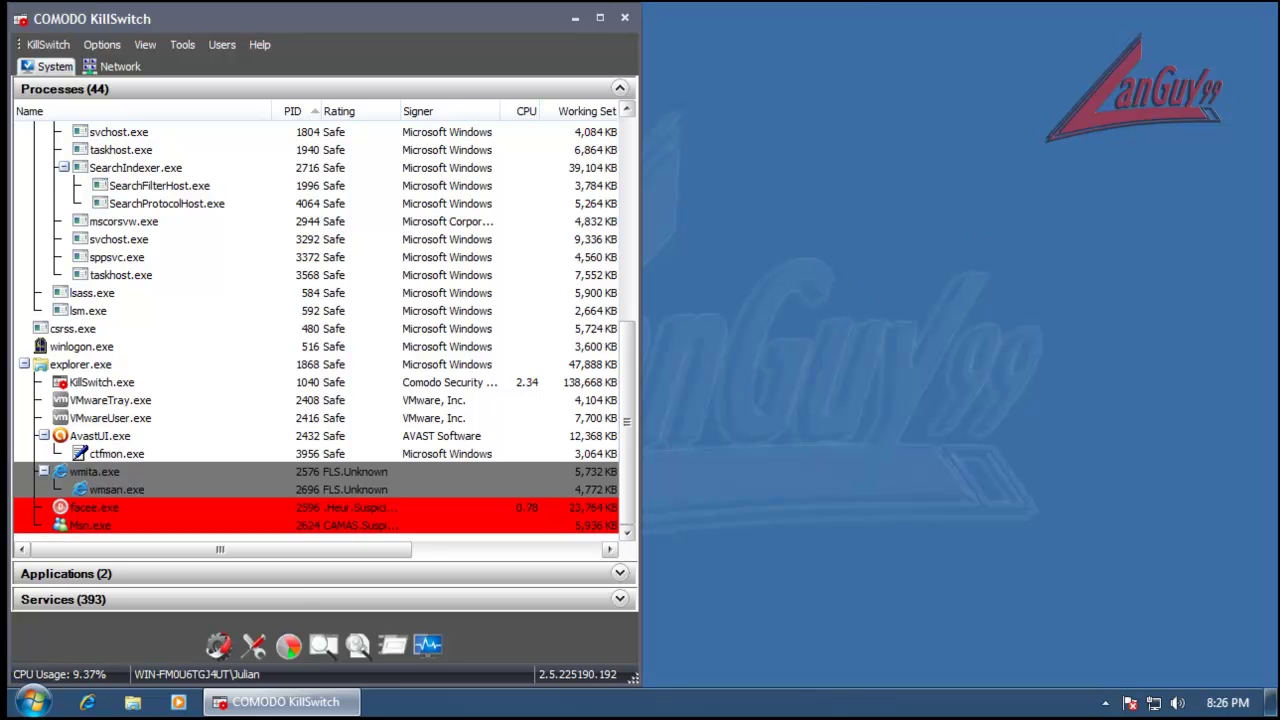
click(625, 18)
Step: Open the avast! Internet Security window and launch CCleaner from the ccleaner folder inside Testing tools
click(1105, 703)
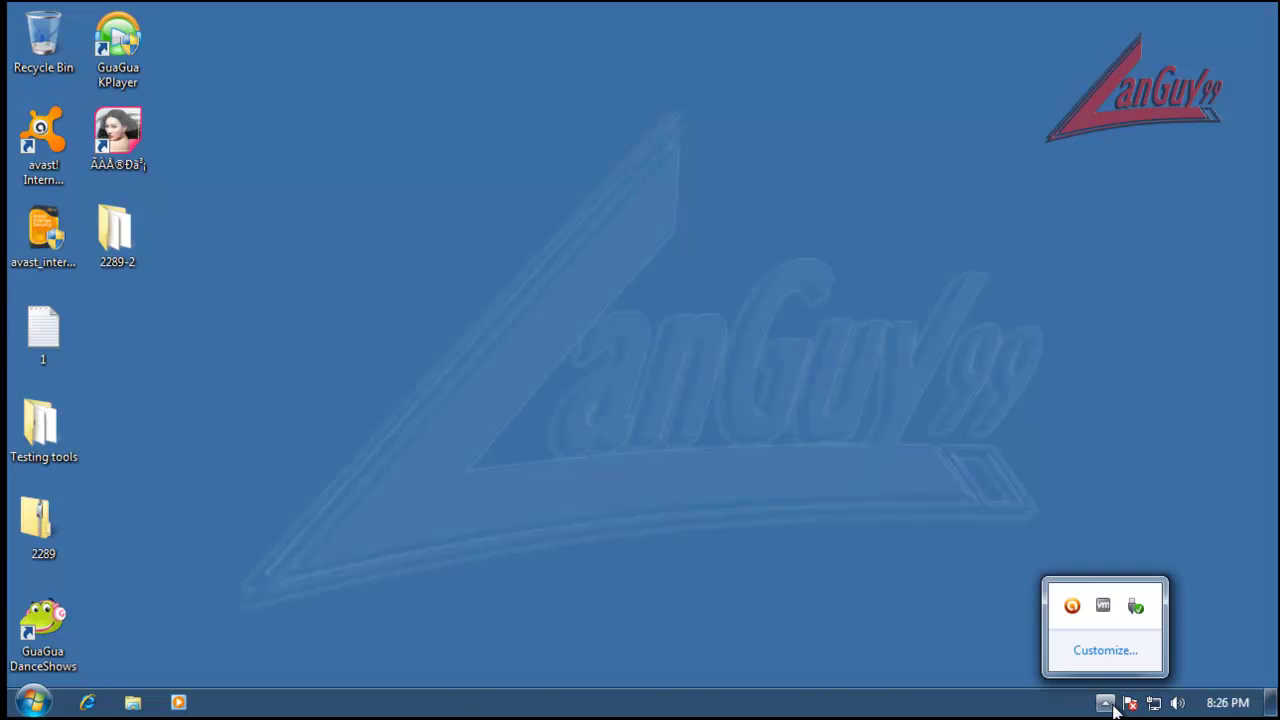
click(1070, 608)
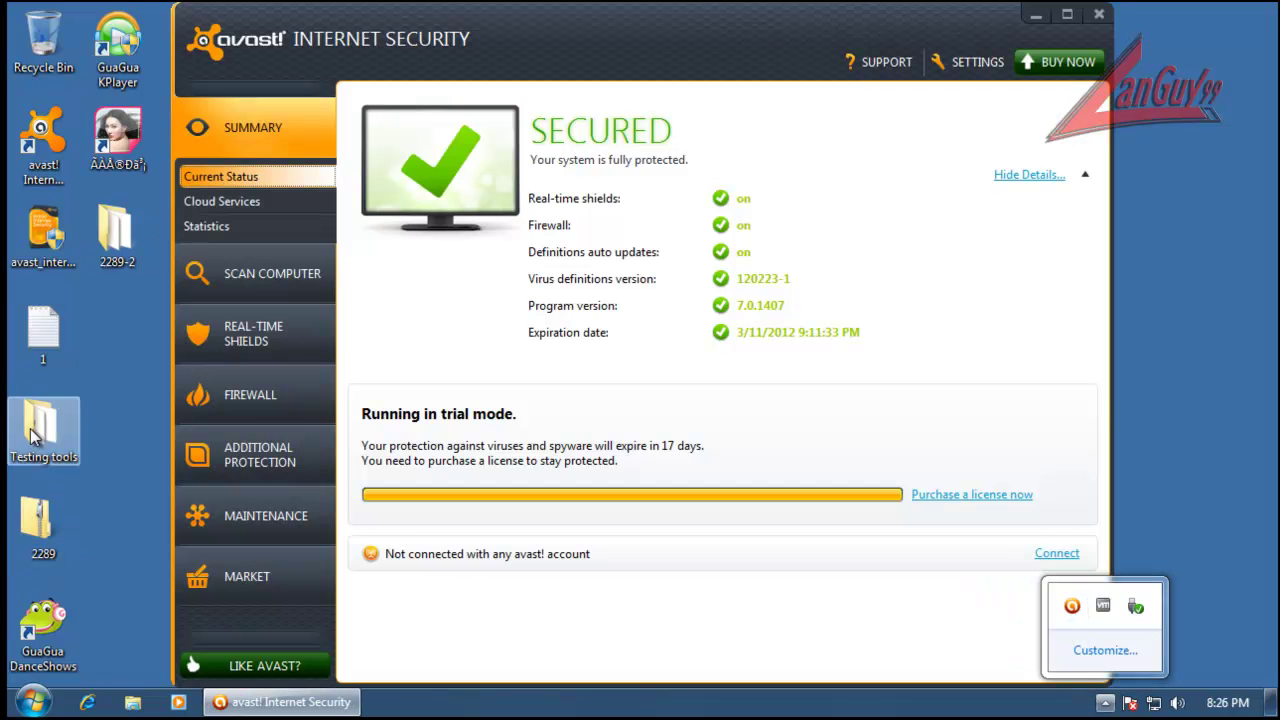
double_click(38, 432)
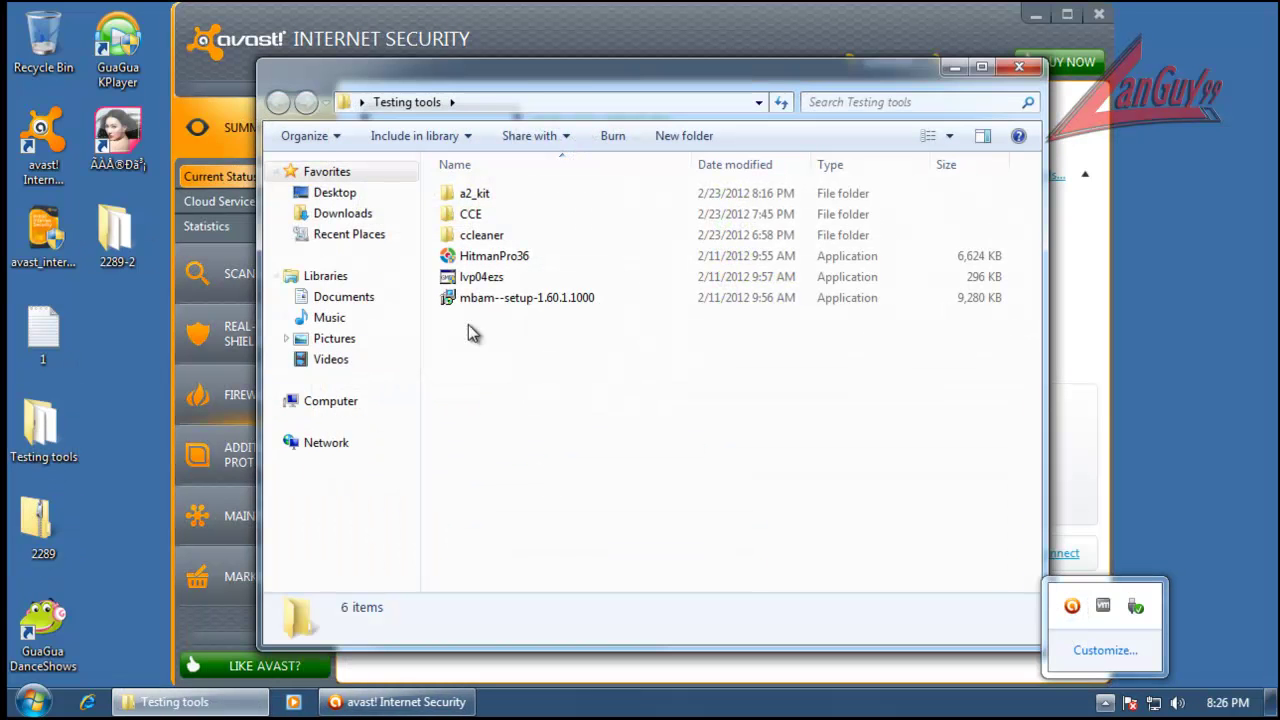
double_click(474, 237)
double_click(480, 216)
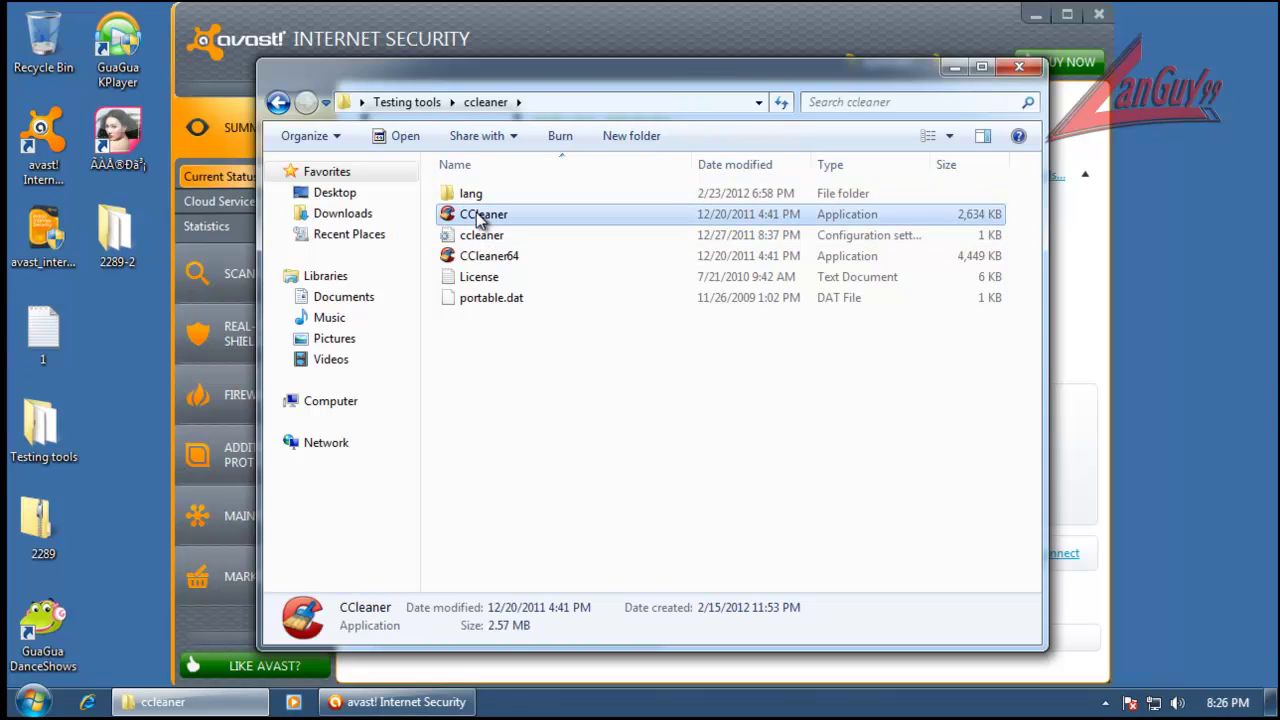
Step: Run the CCleaner cleanup, confirming the permanent file deletion, and close CCleaner and its folder
click(1121, 632)
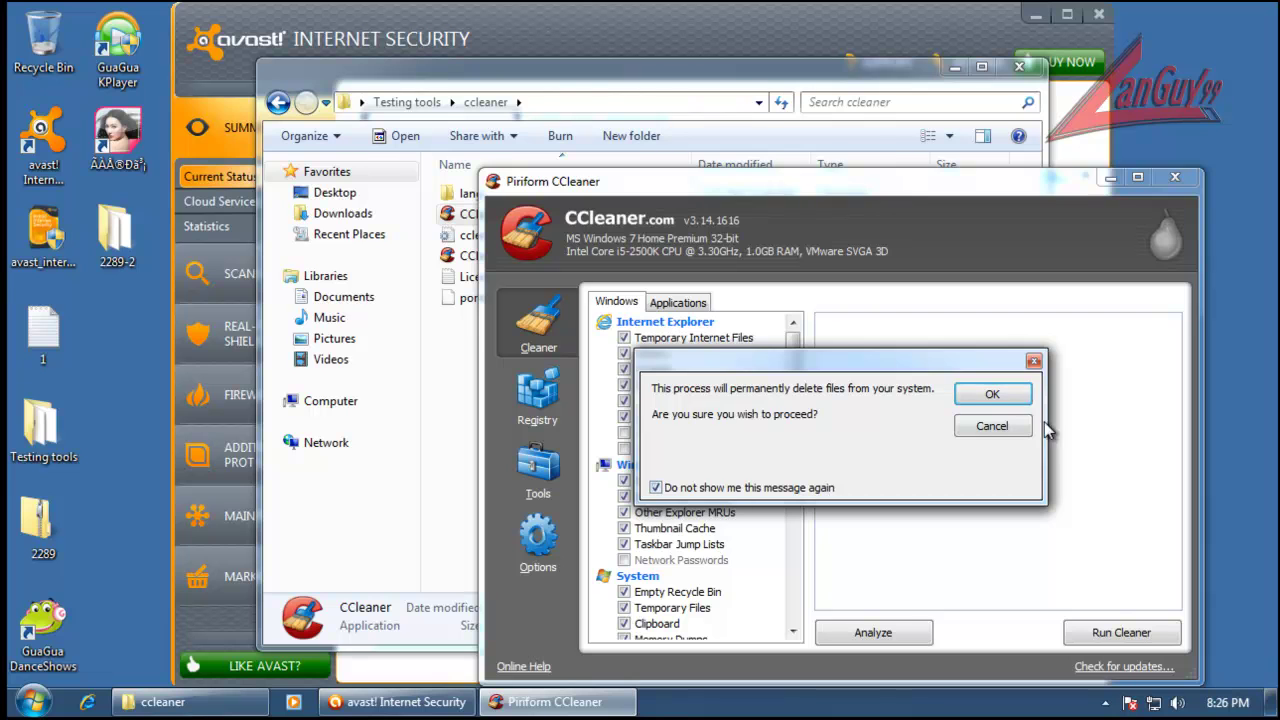
click(1005, 399)
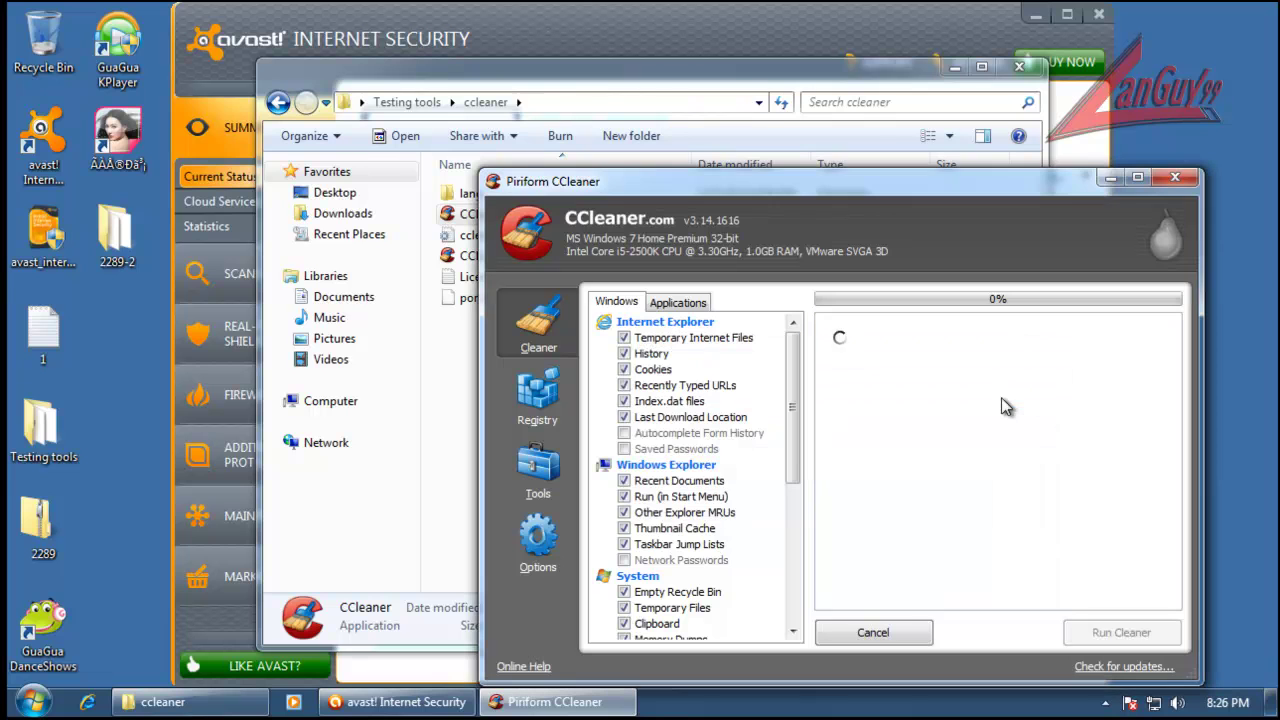
click(1175, 178)
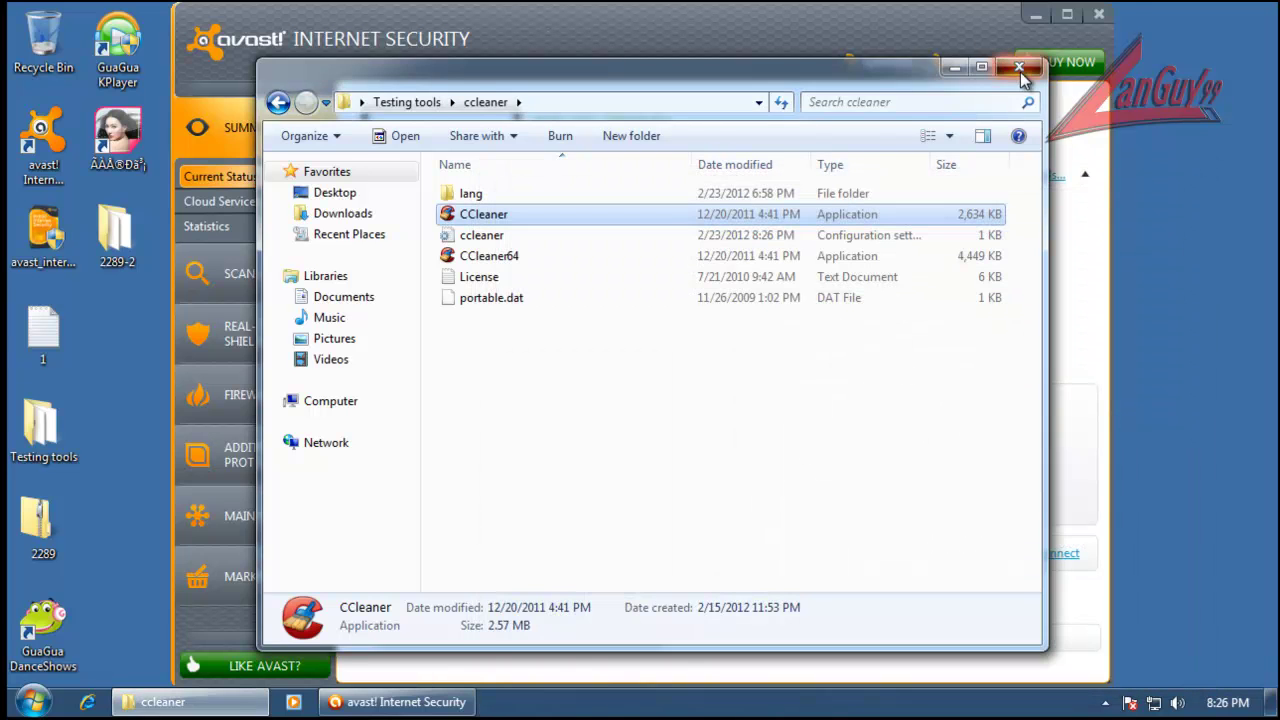
click(1019, 68)
Step: Review the details and settings of avast!'s full system scan, and start that scan
click(264, 268)
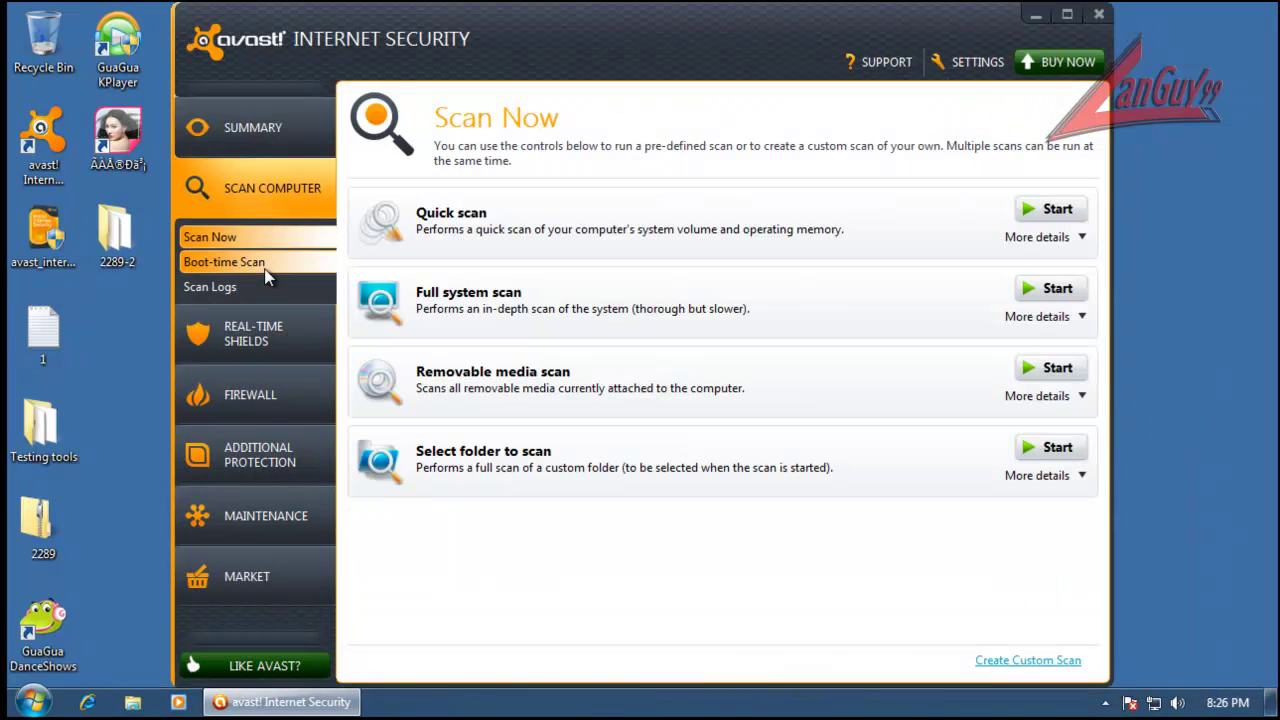
click(1036, 317)
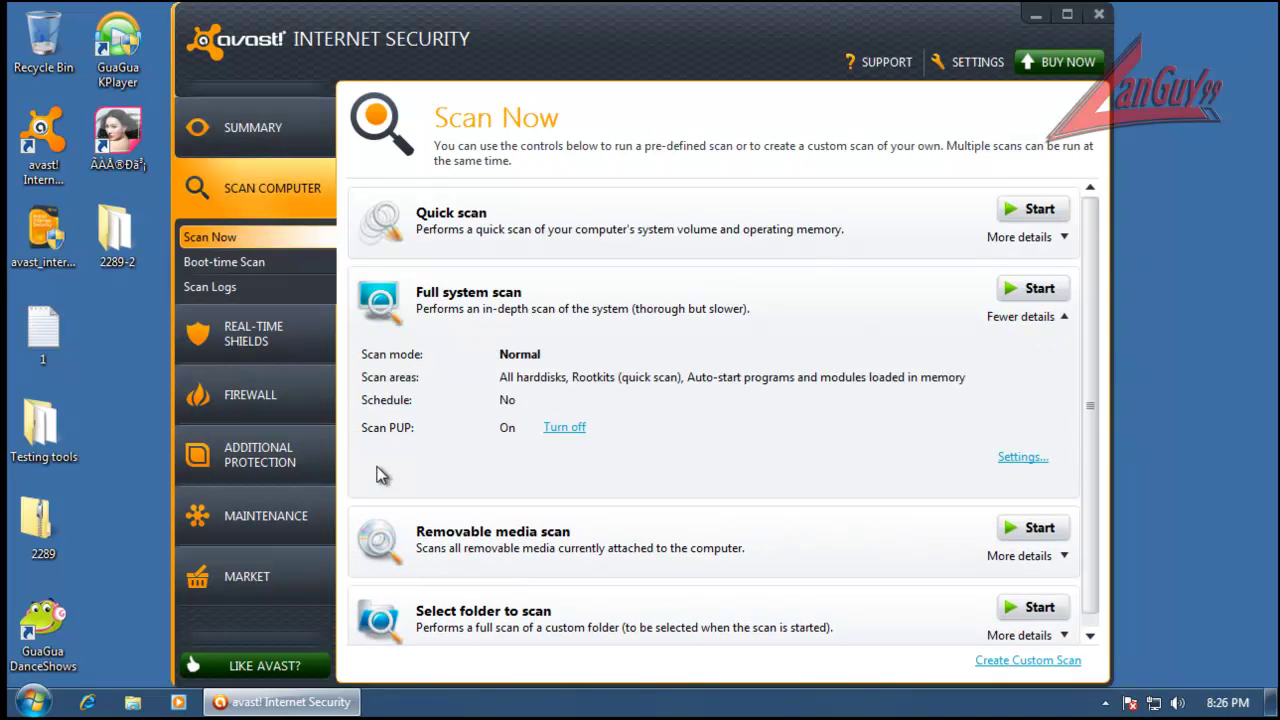
click(1036, 459)
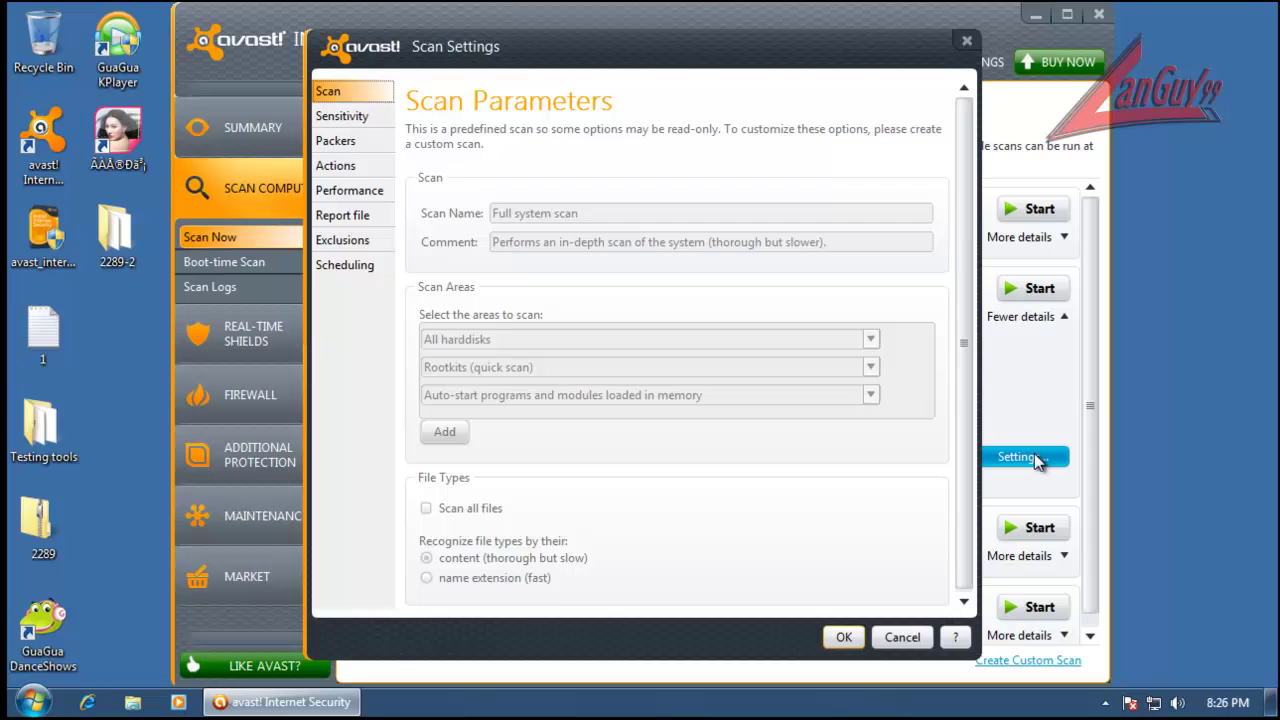
click(965, 42)
click(1034, 291)
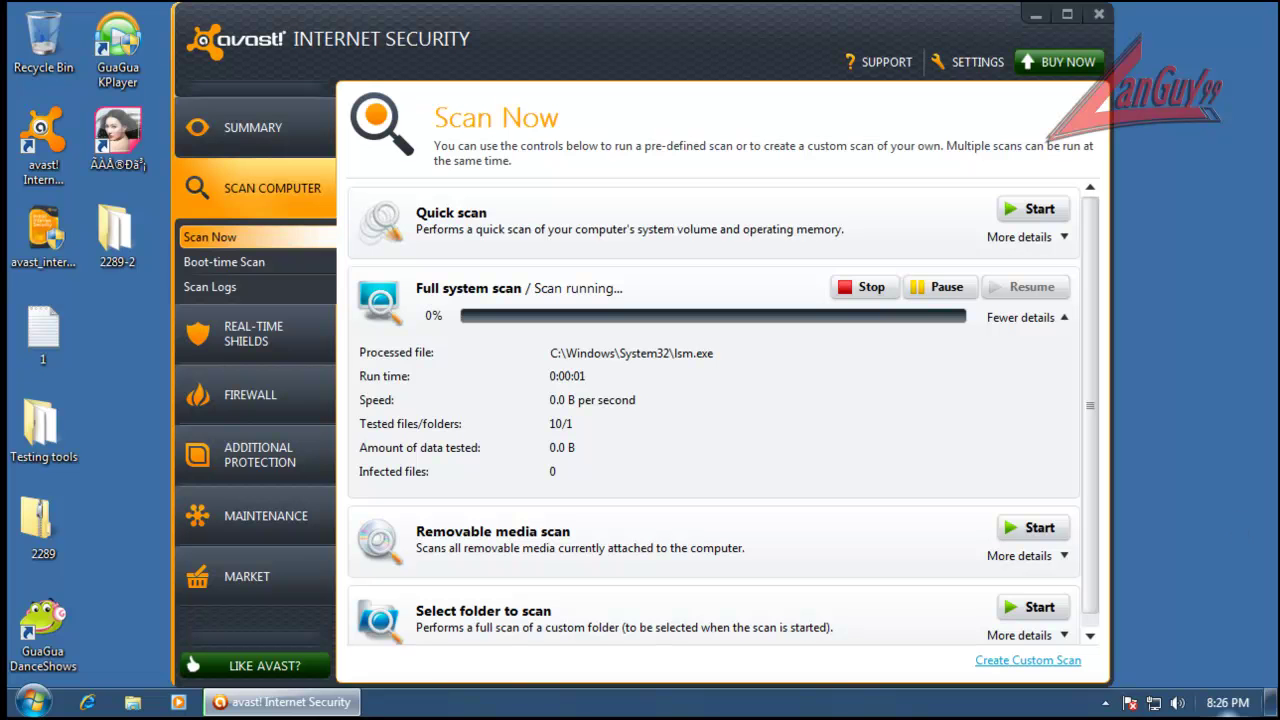
Step: Look through the list of detected threats in the avast! scan results
mouse_move(1228, 703)
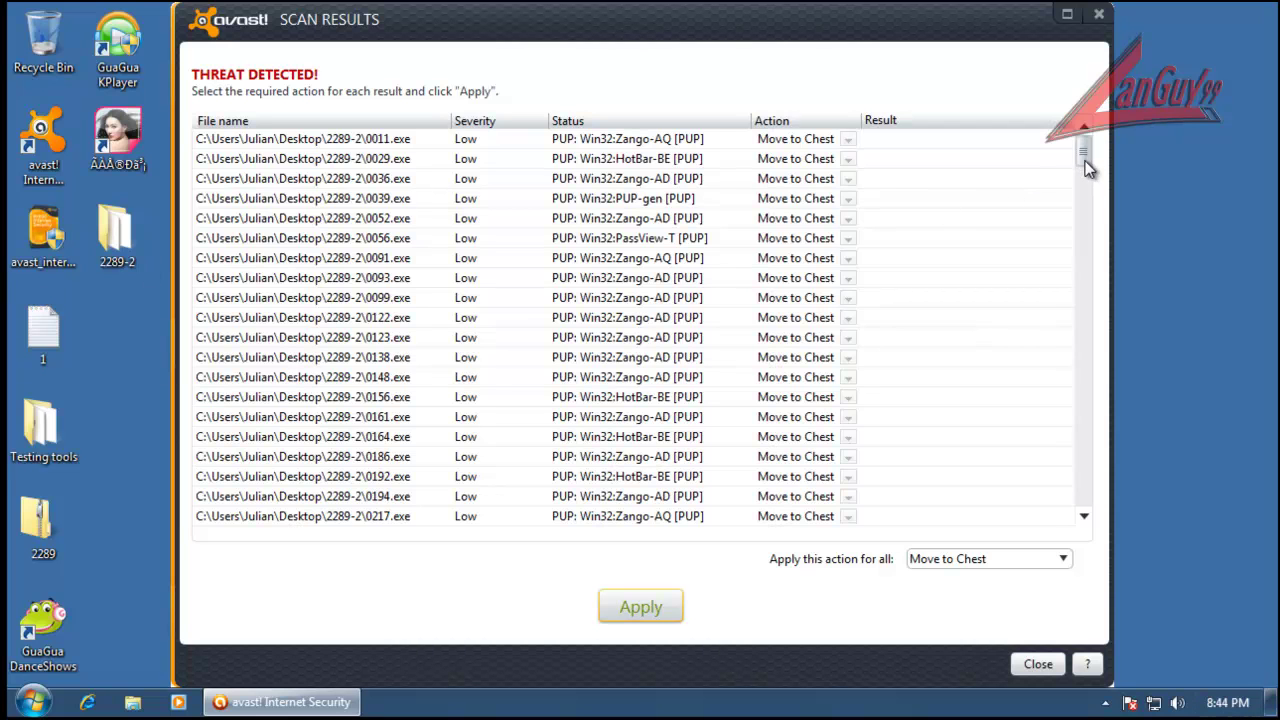
drag(1086, 162, 1097, 453)
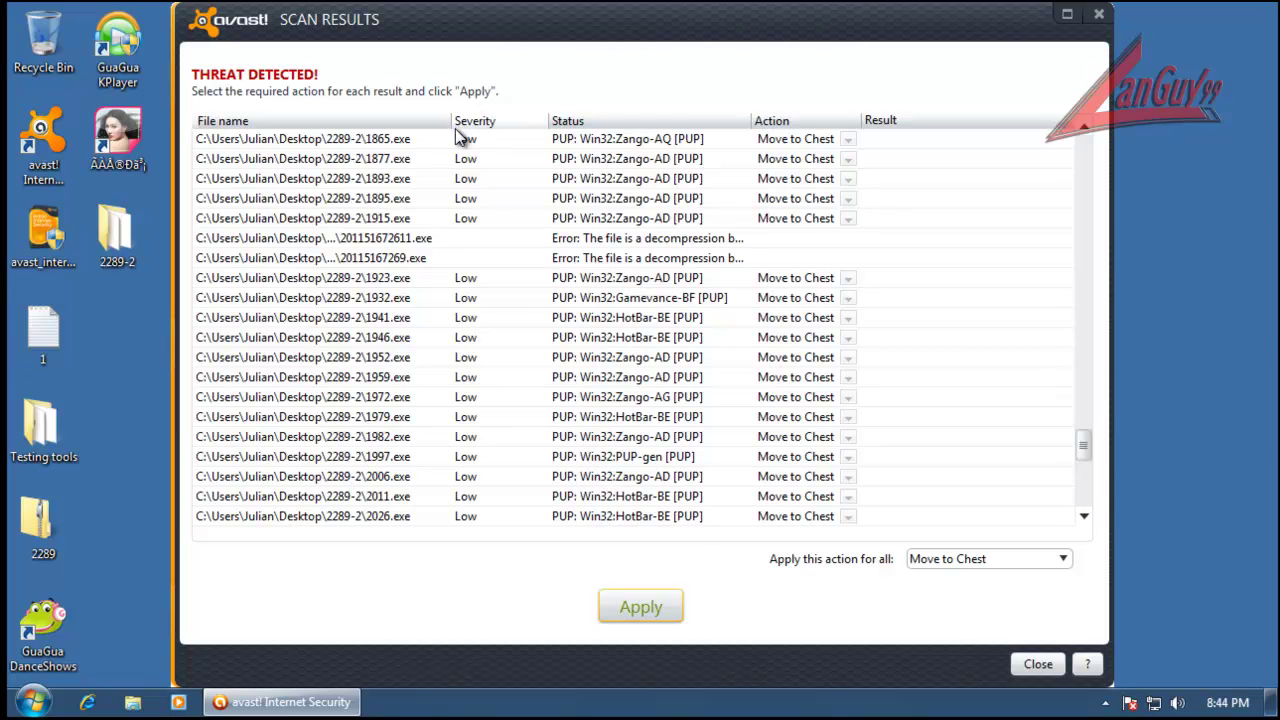
Step: Widen the file name column, apply Delete to all detected threats, and close the scan results, declining the boot-time scan and restart
drag(451, 120, 609, 80)
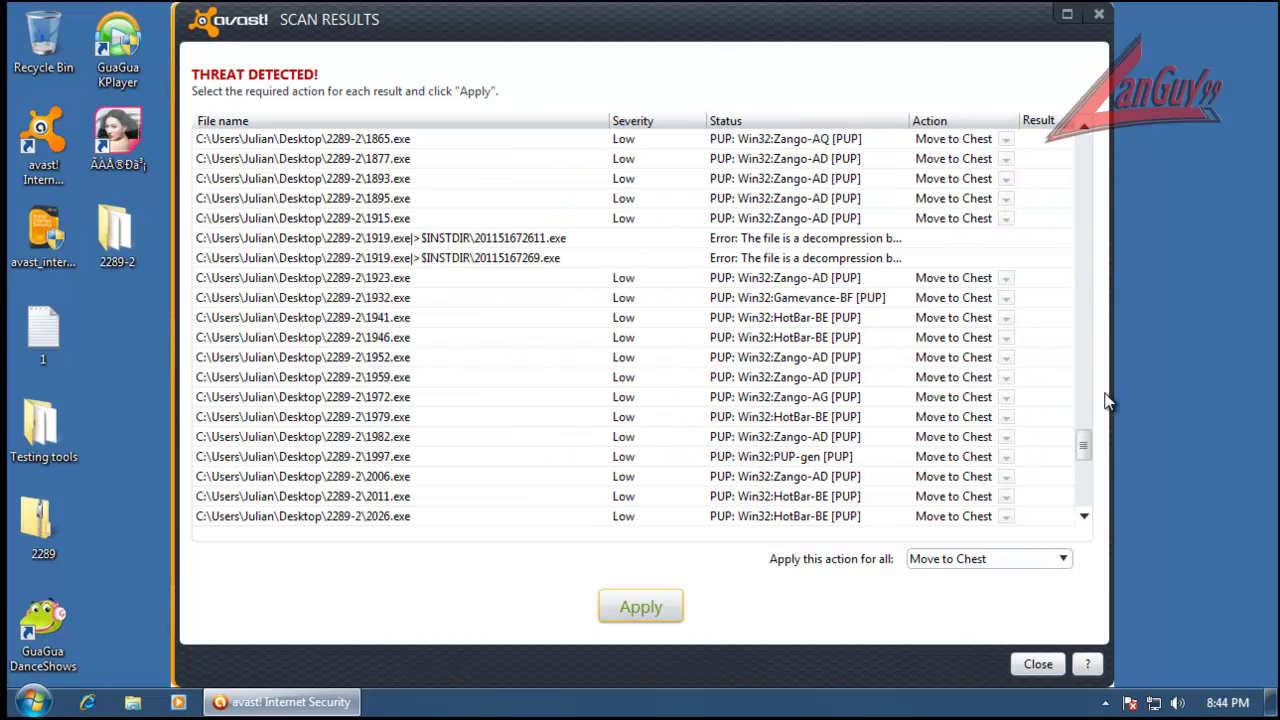
drag(1089, 443, 1089, 505)
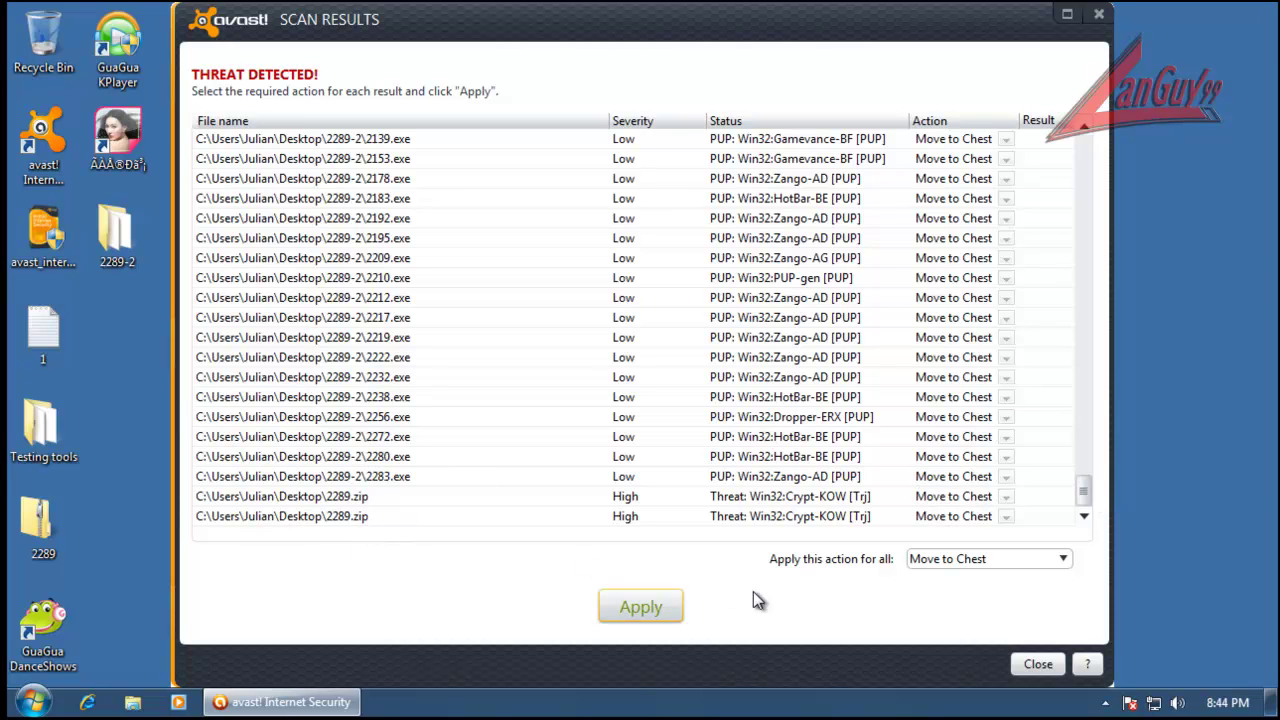
click(1012, 558)
click(932, 610)
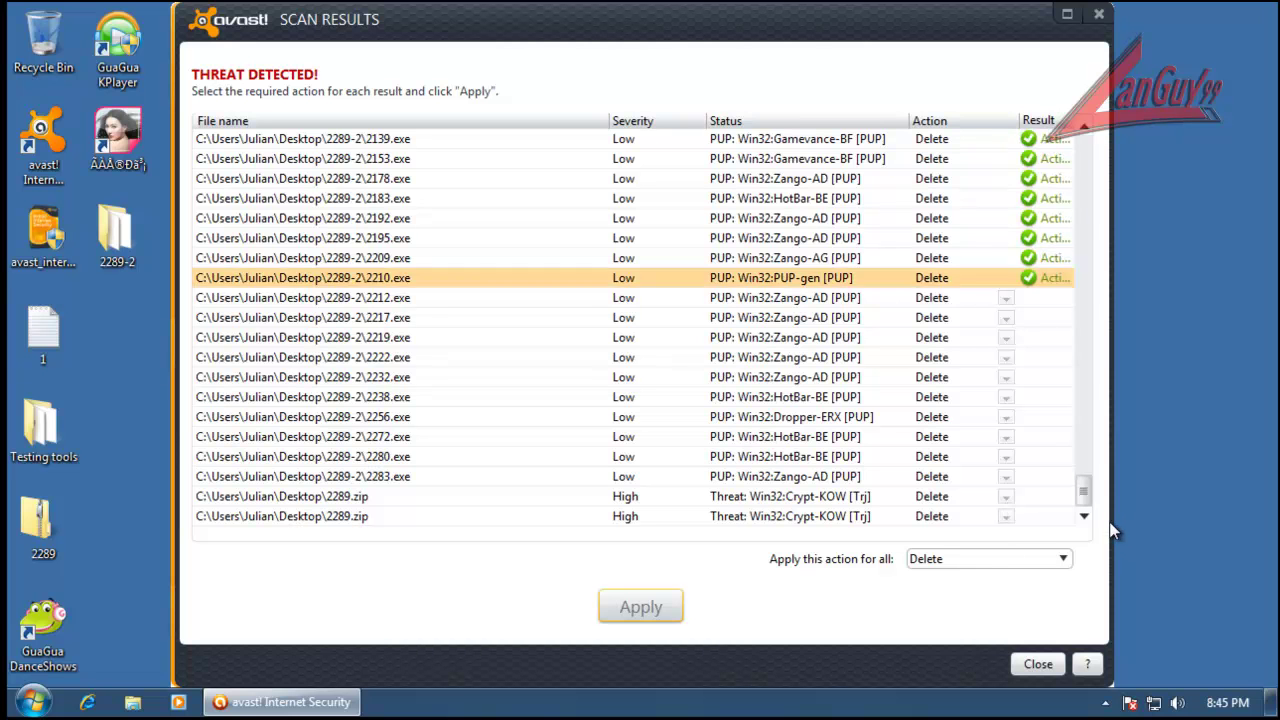
click(1050, 663)
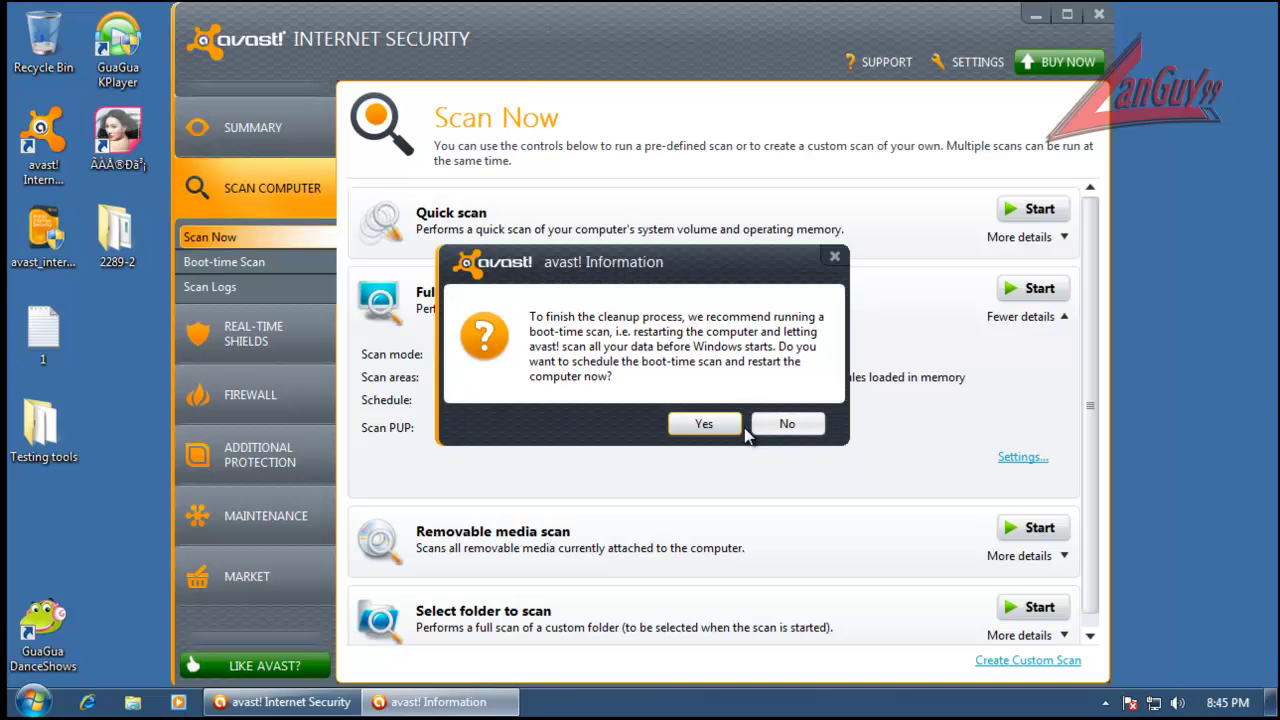
click(787, 424)
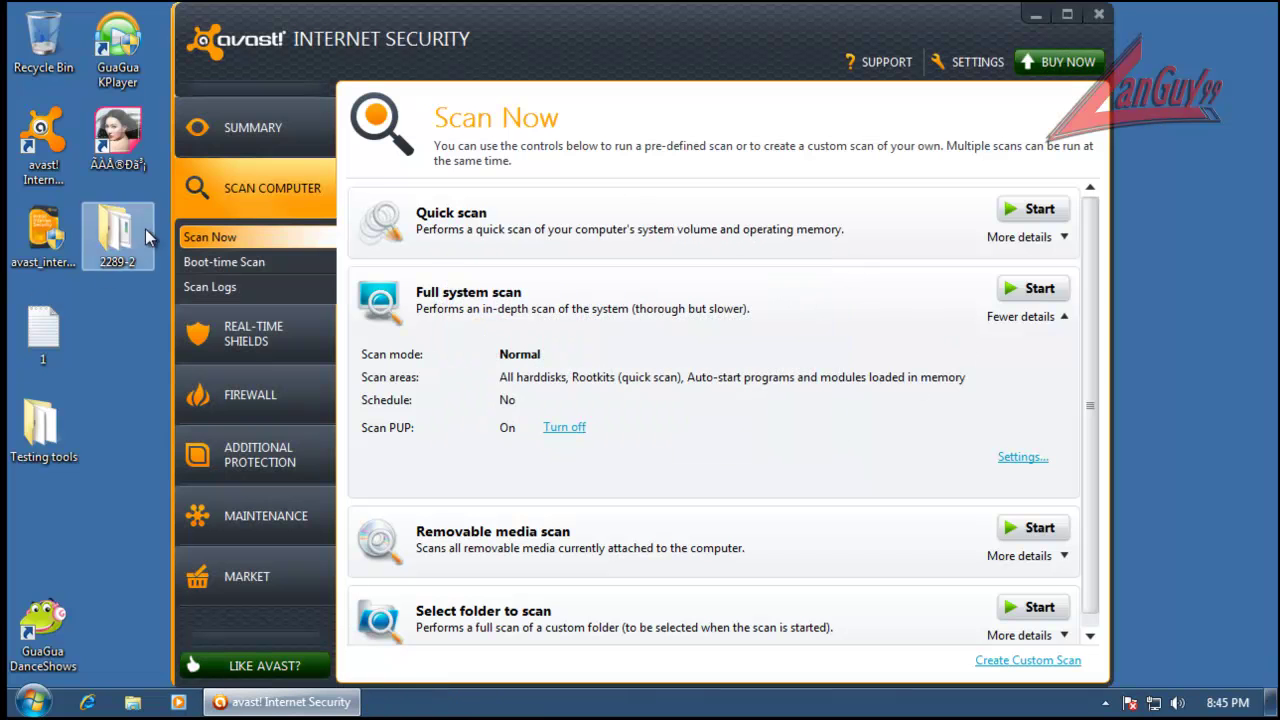
Step: Open the properties of the 2289-2 desktop folder to check how many files remain in it
right_click(114, 236)
click(207, 529)
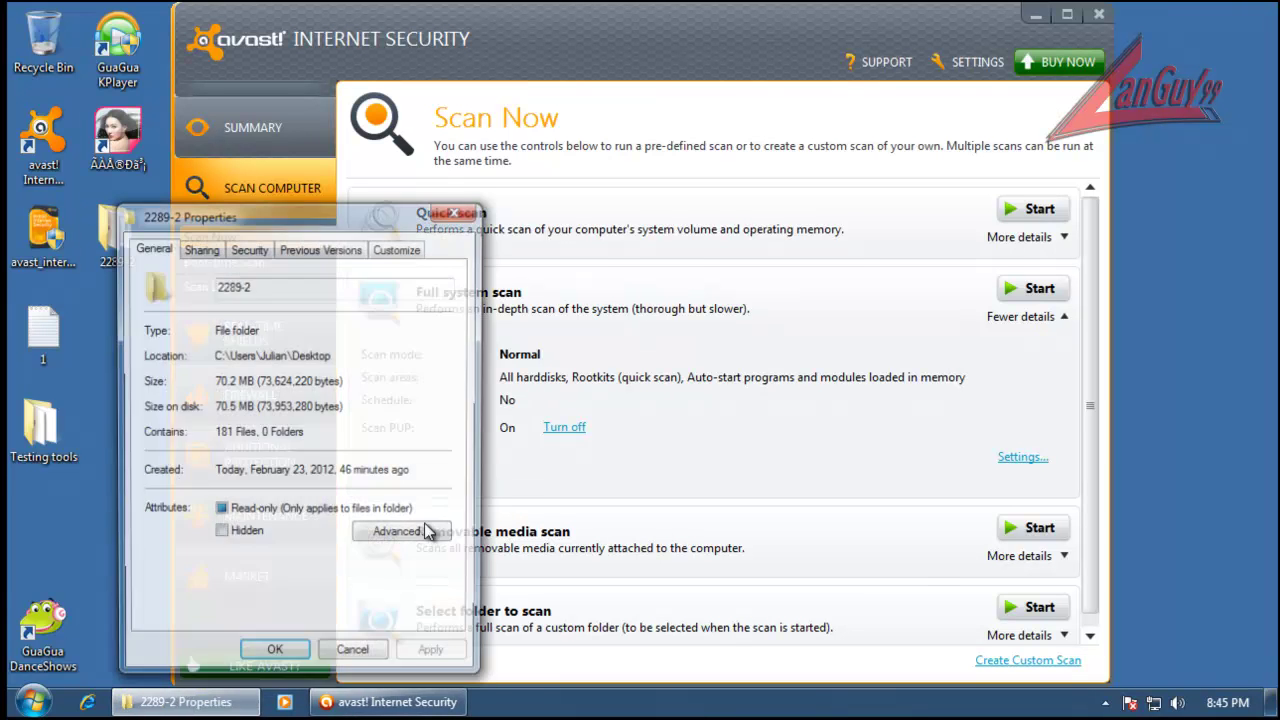
drag(345, 215, 384, 175)
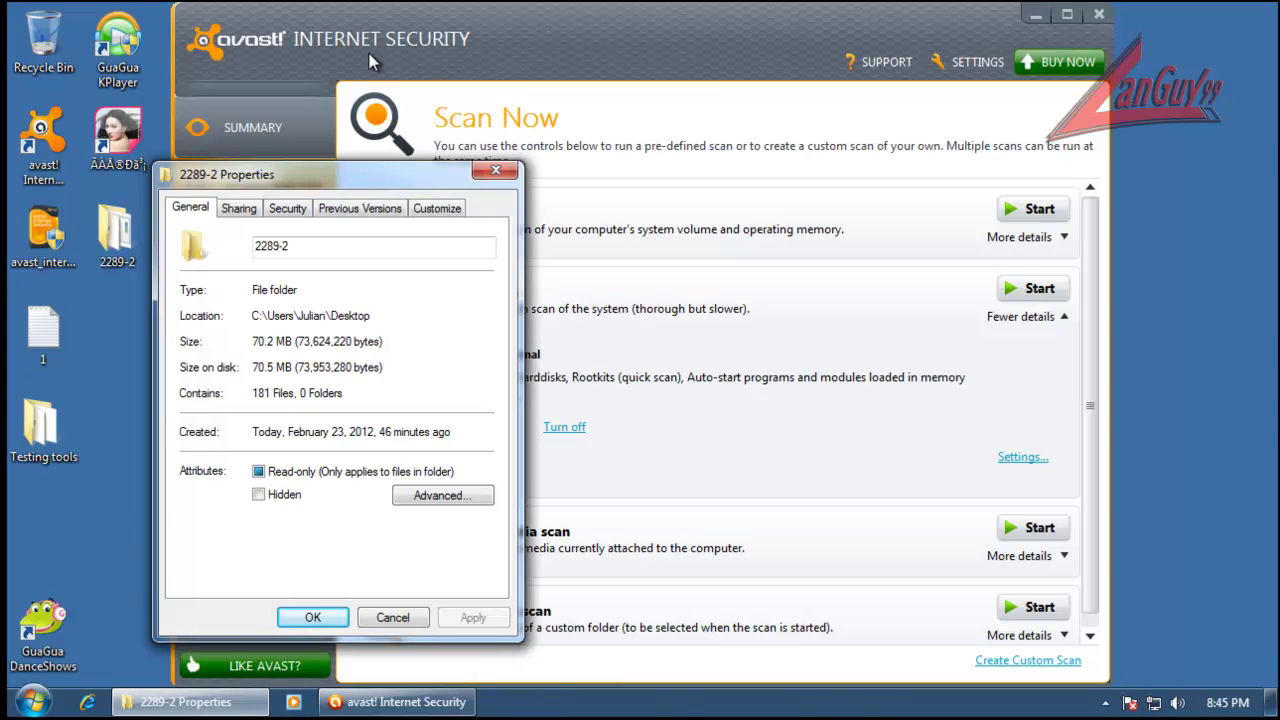
Step: Calculate 2289 minus 181, divided by 2289, in Calculator, and close it and the folder properties
key(XF86Calculator)
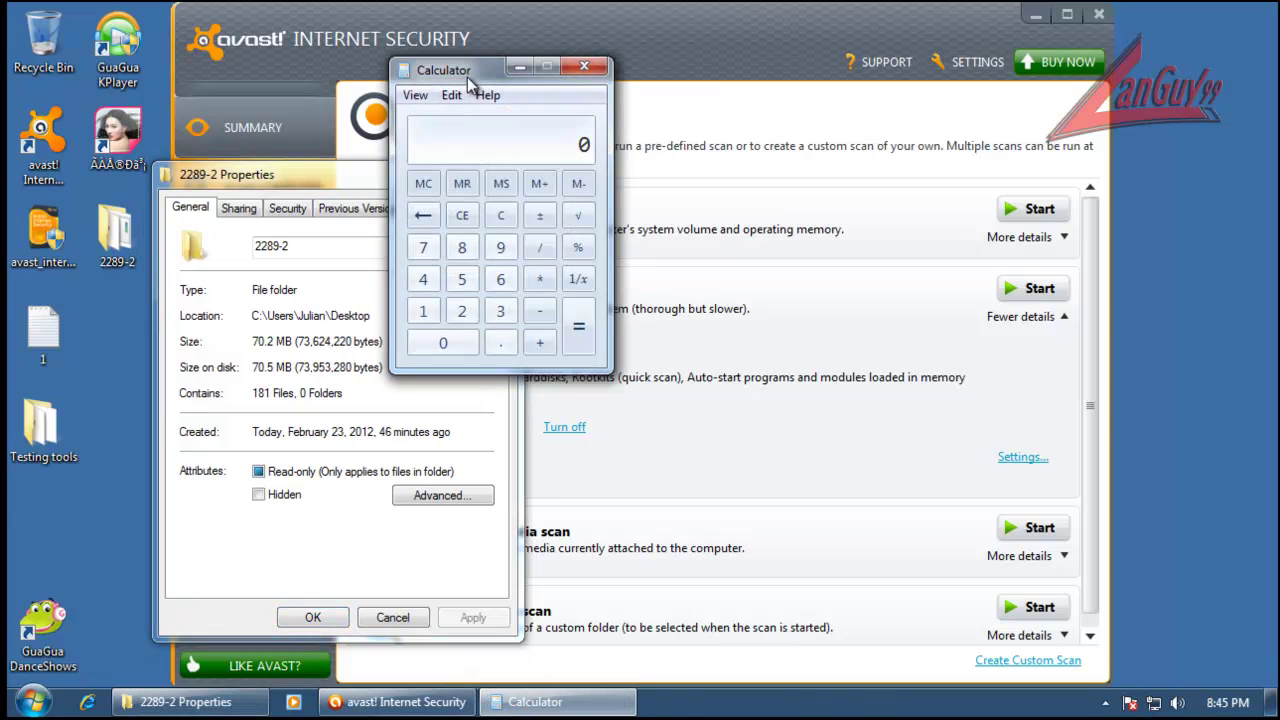
drag(466, 78, 288, 27)
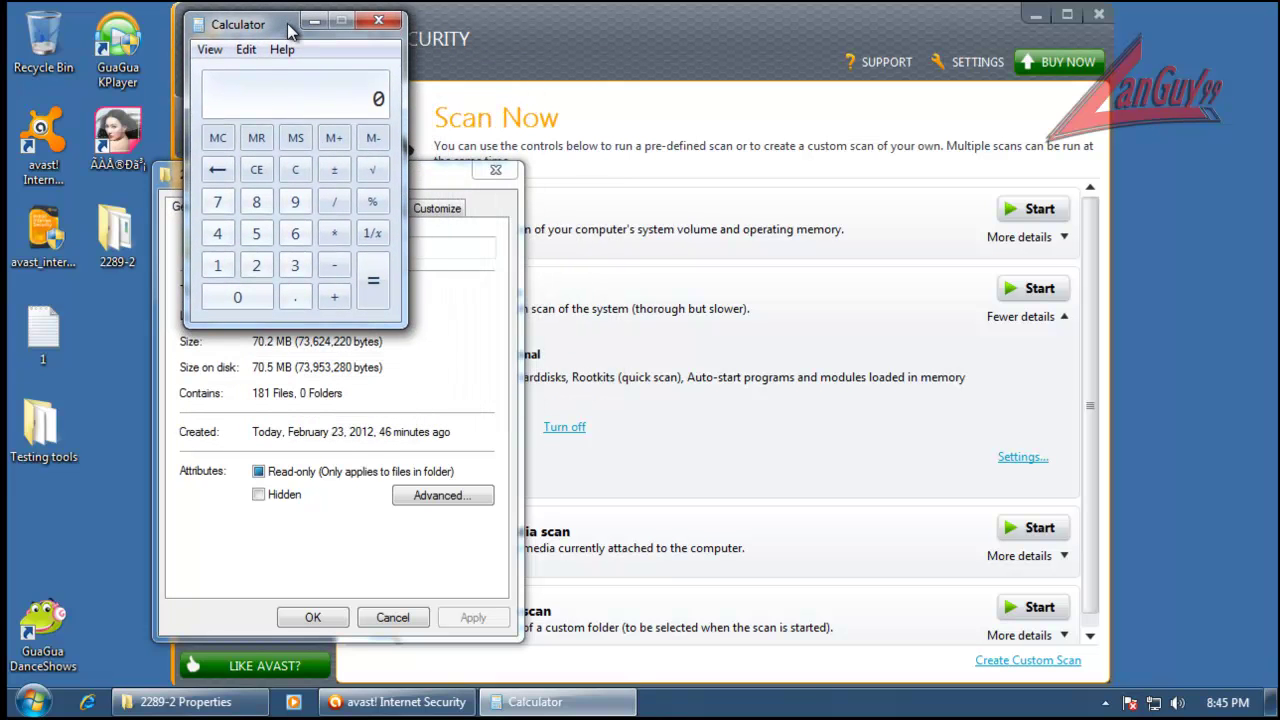
text(2289181/2289)
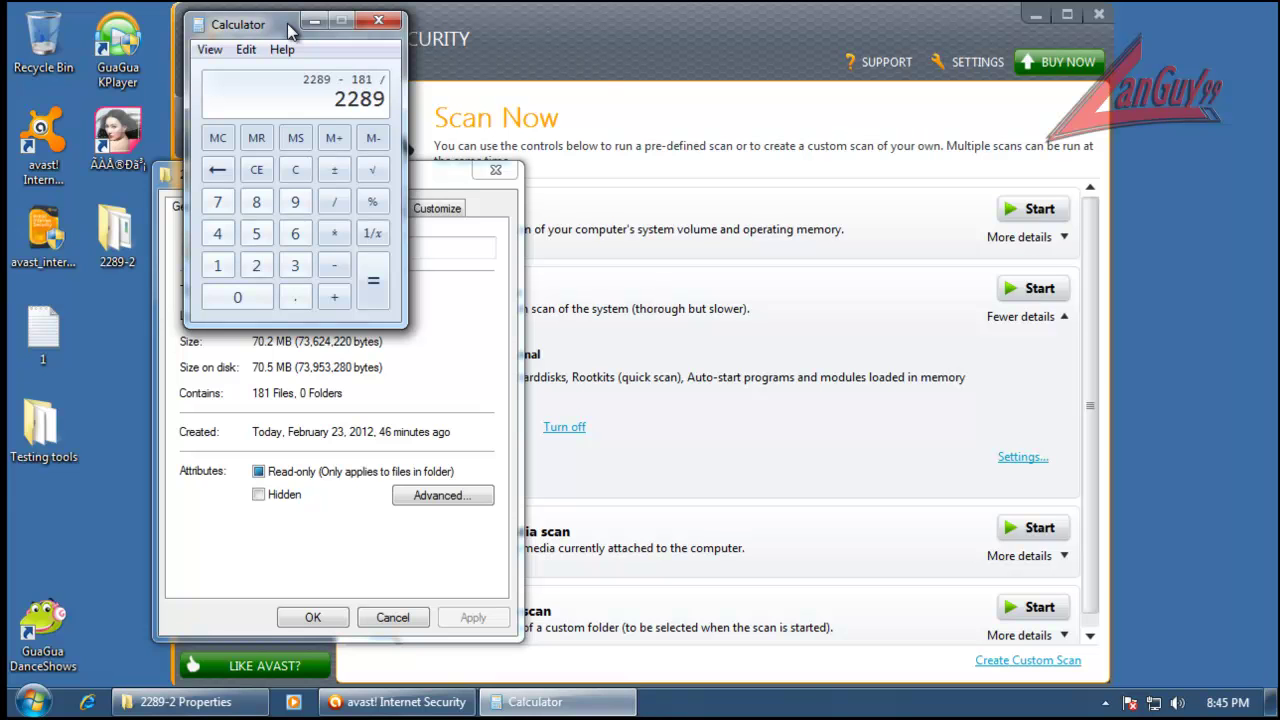
key(Return)
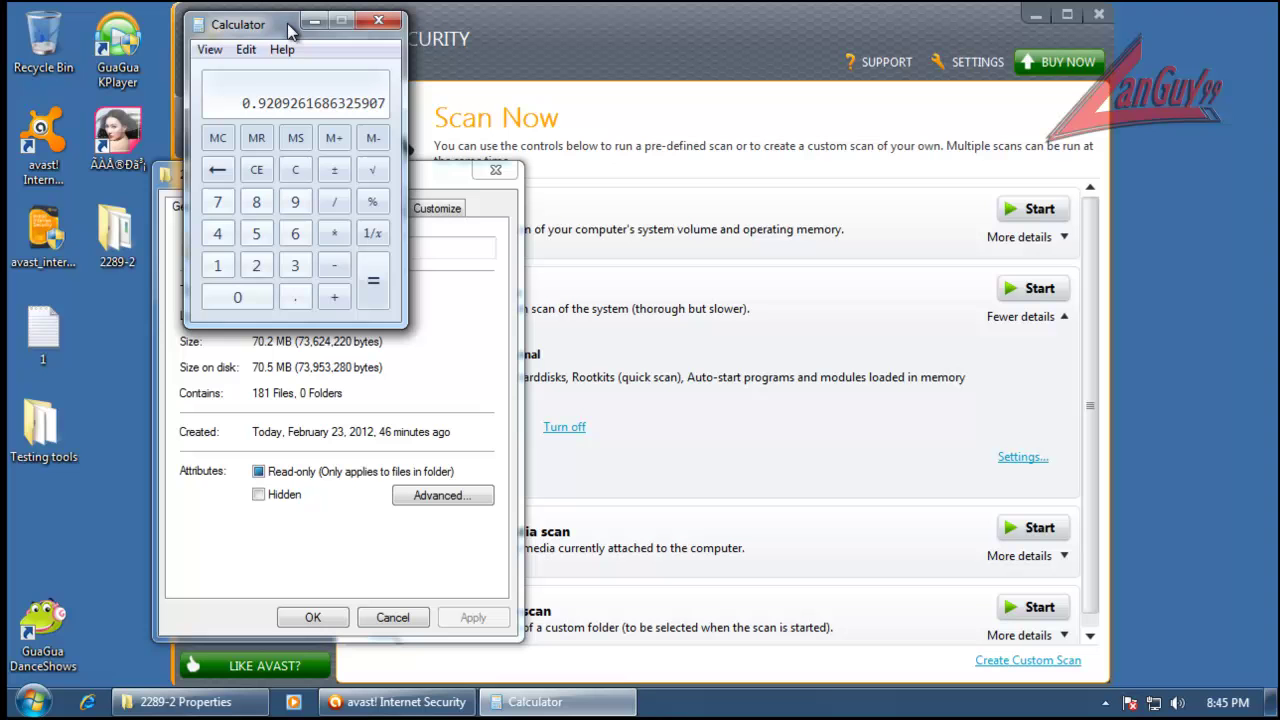
click(295, 170)
click(384, 22)
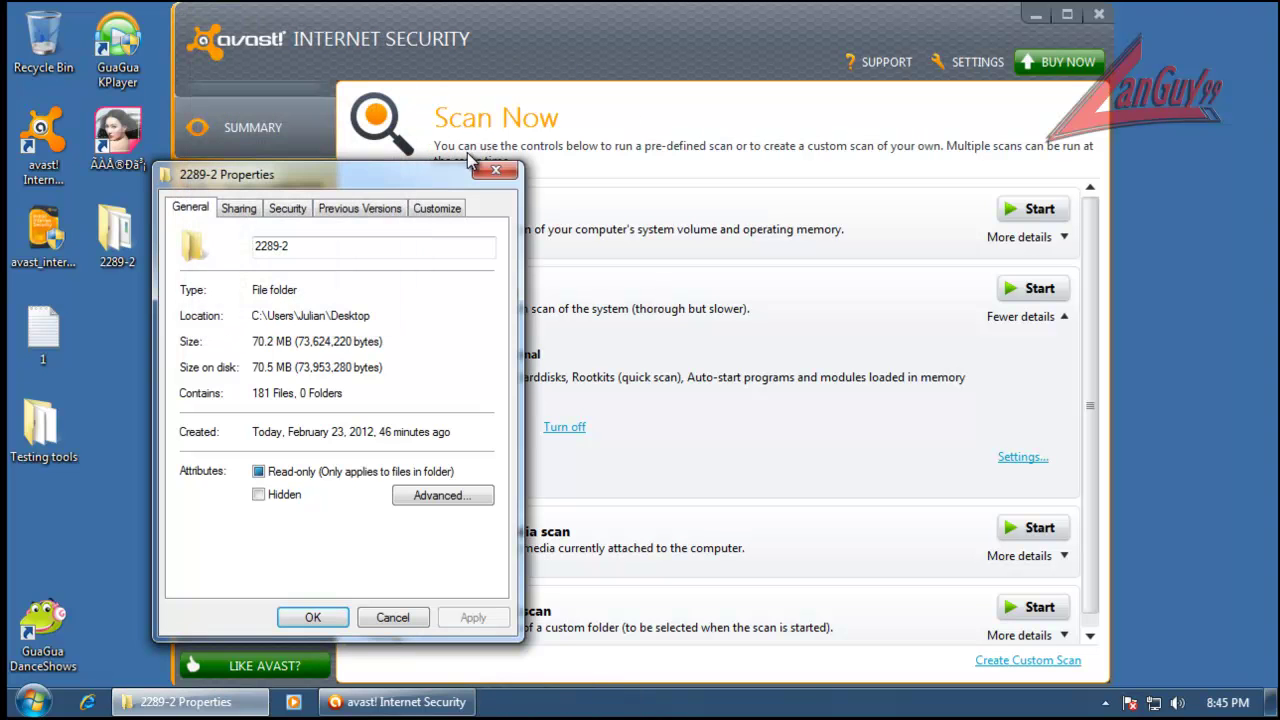
click(495, 170)
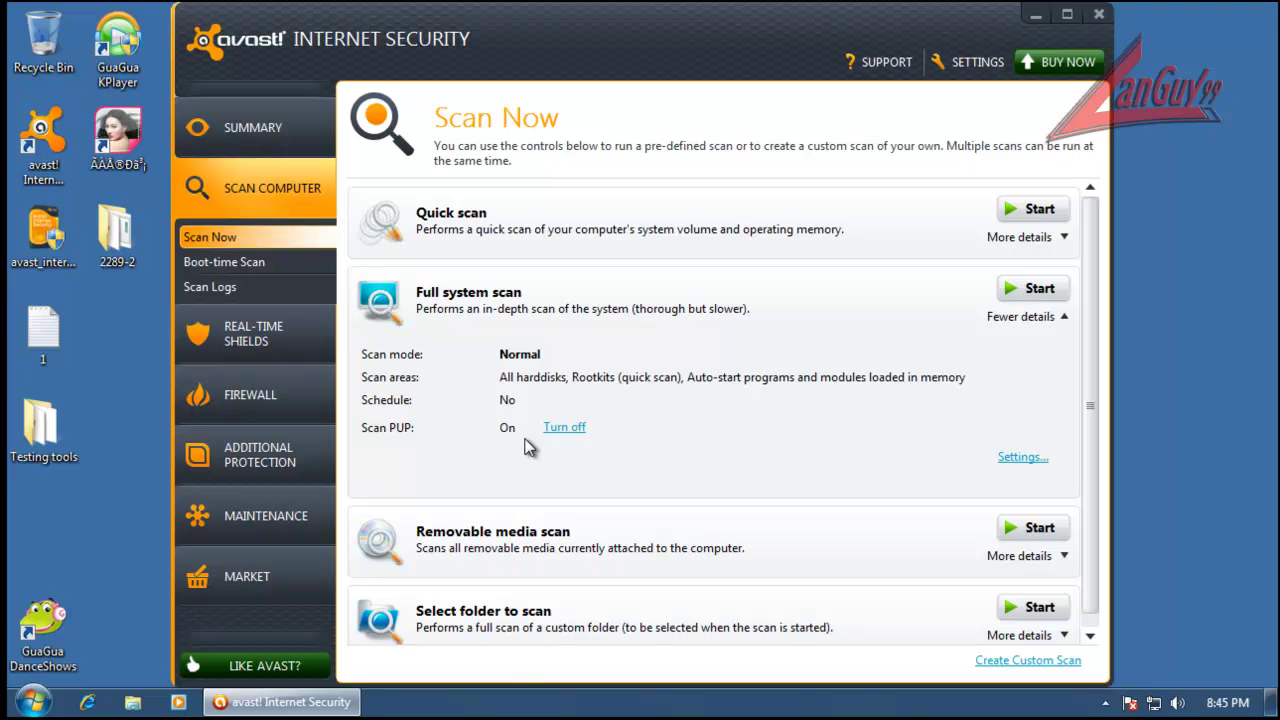
Step: Review the general avast! settings pages, from Basic through Maintenance, and close the settings without changing anything
click(960, 62)
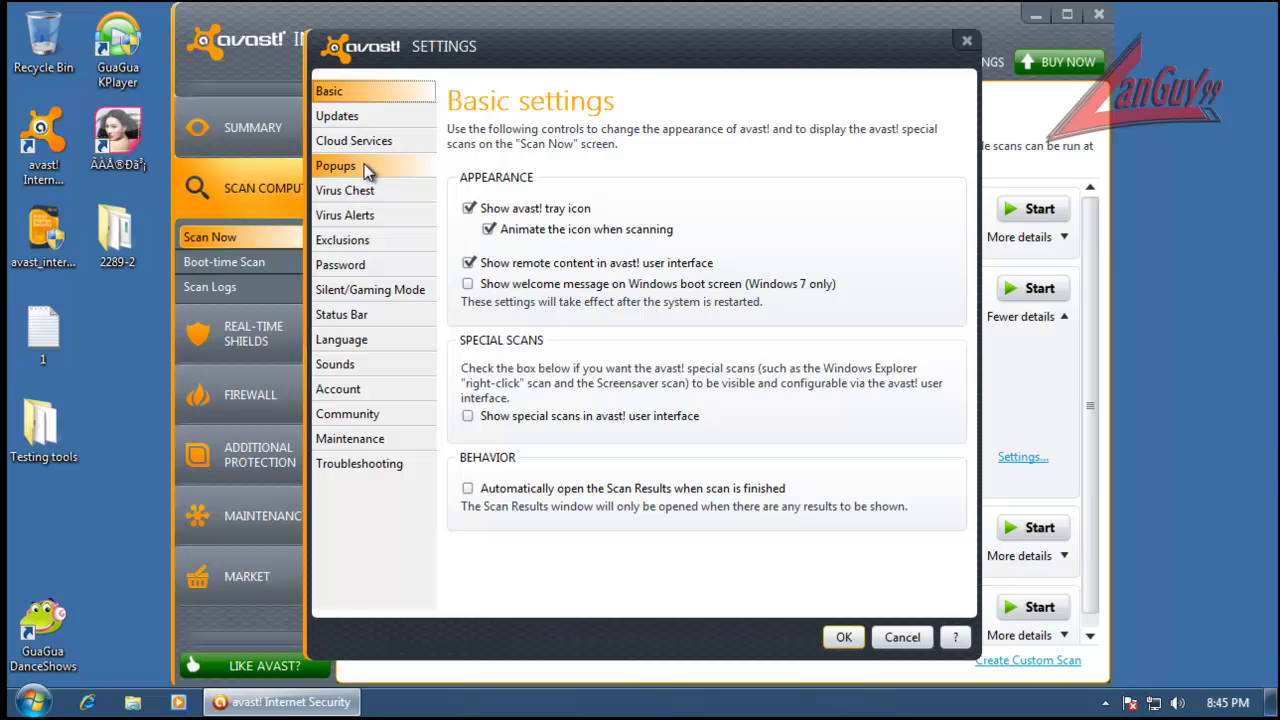
click(370, 117)
click(379, 150)
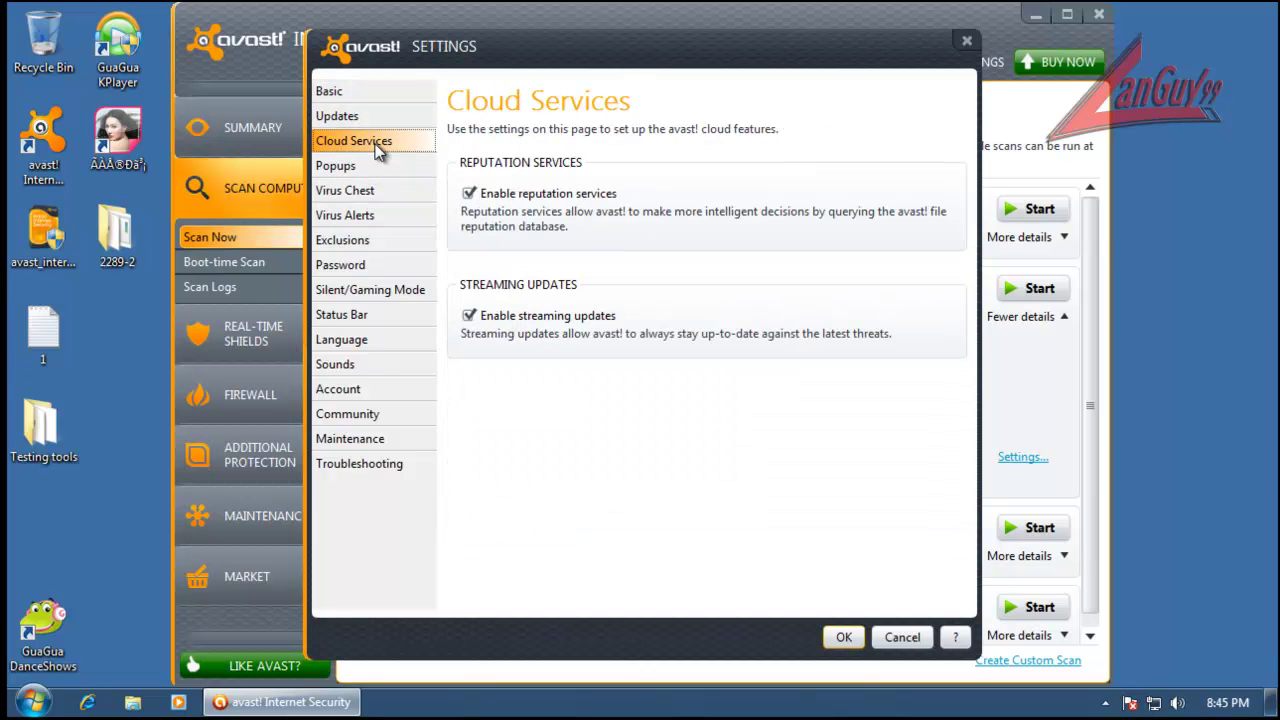
click(377, 165)
click(370, 215)
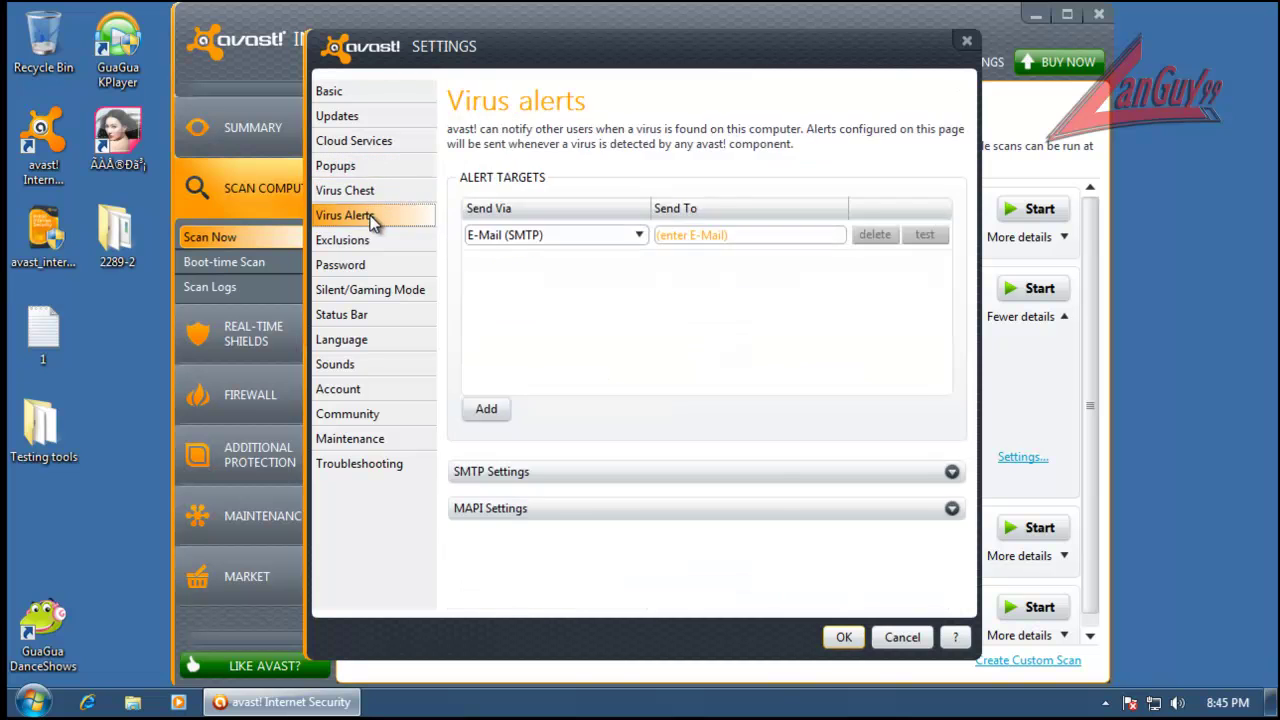
click(378, 197)
click(383, 240)
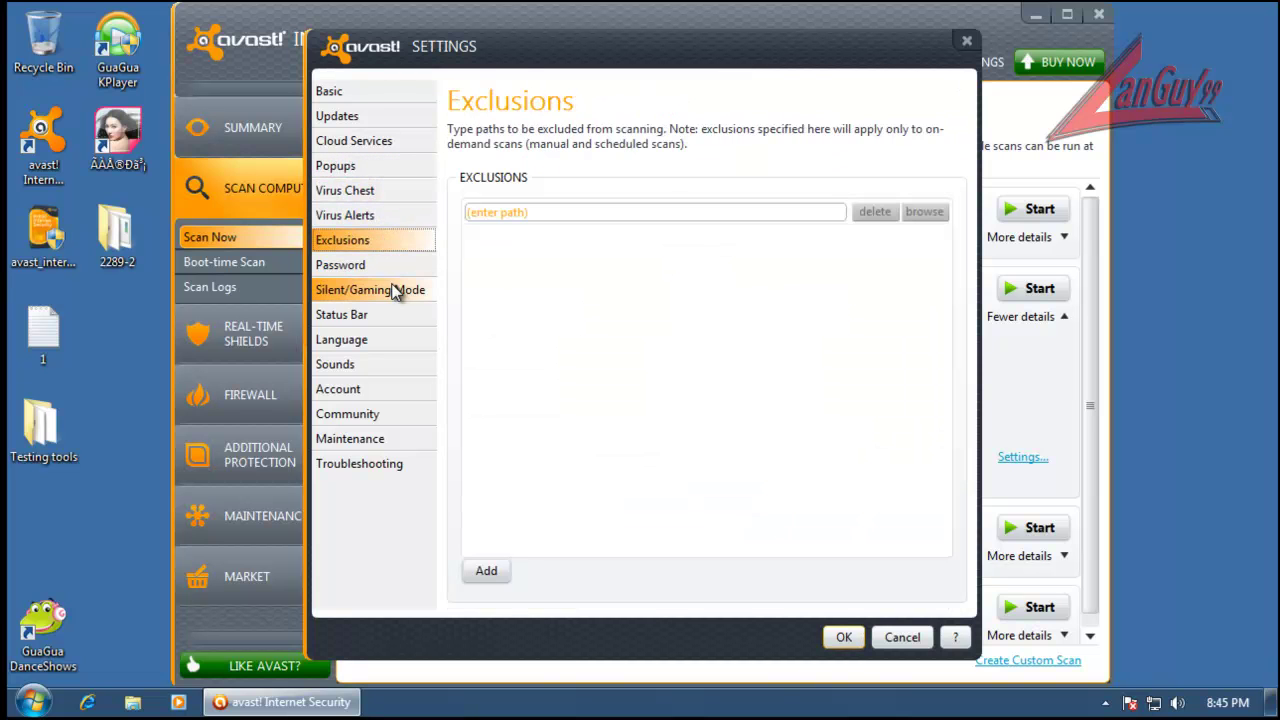
click(394, 291)
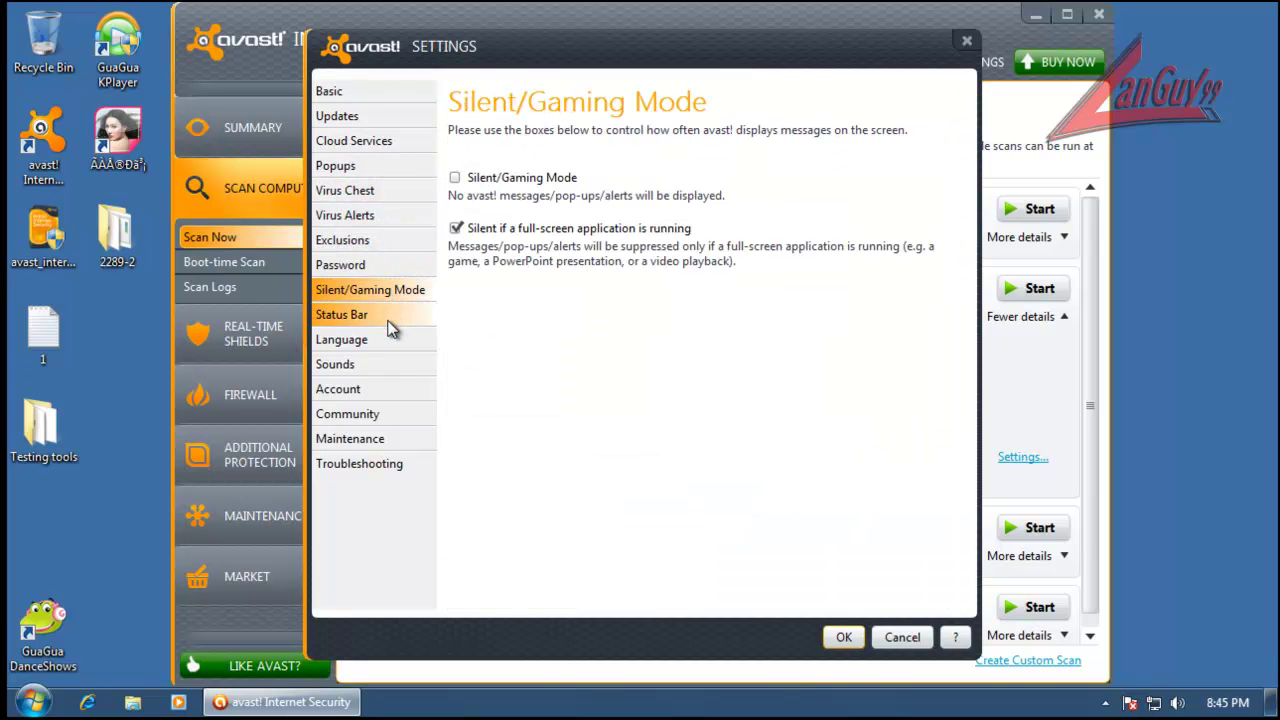
click(388, 318)
click(378, 341)
click(372, 368)
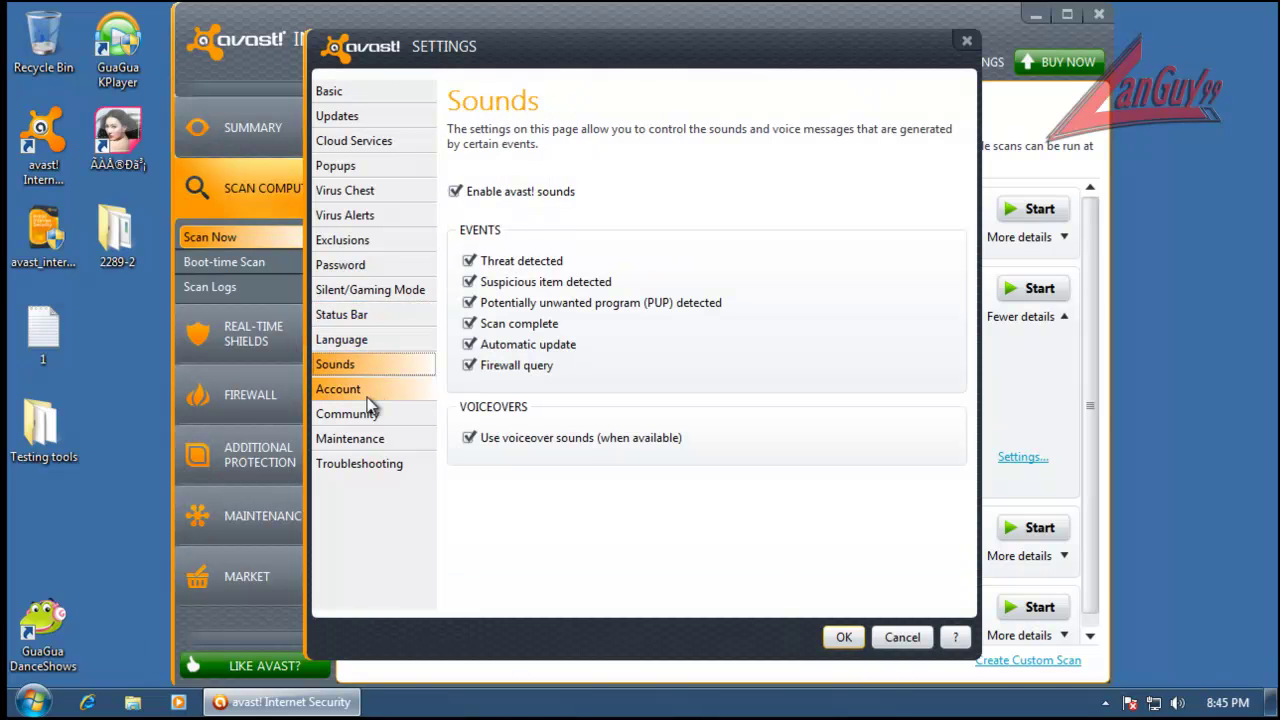
click(369, 393)
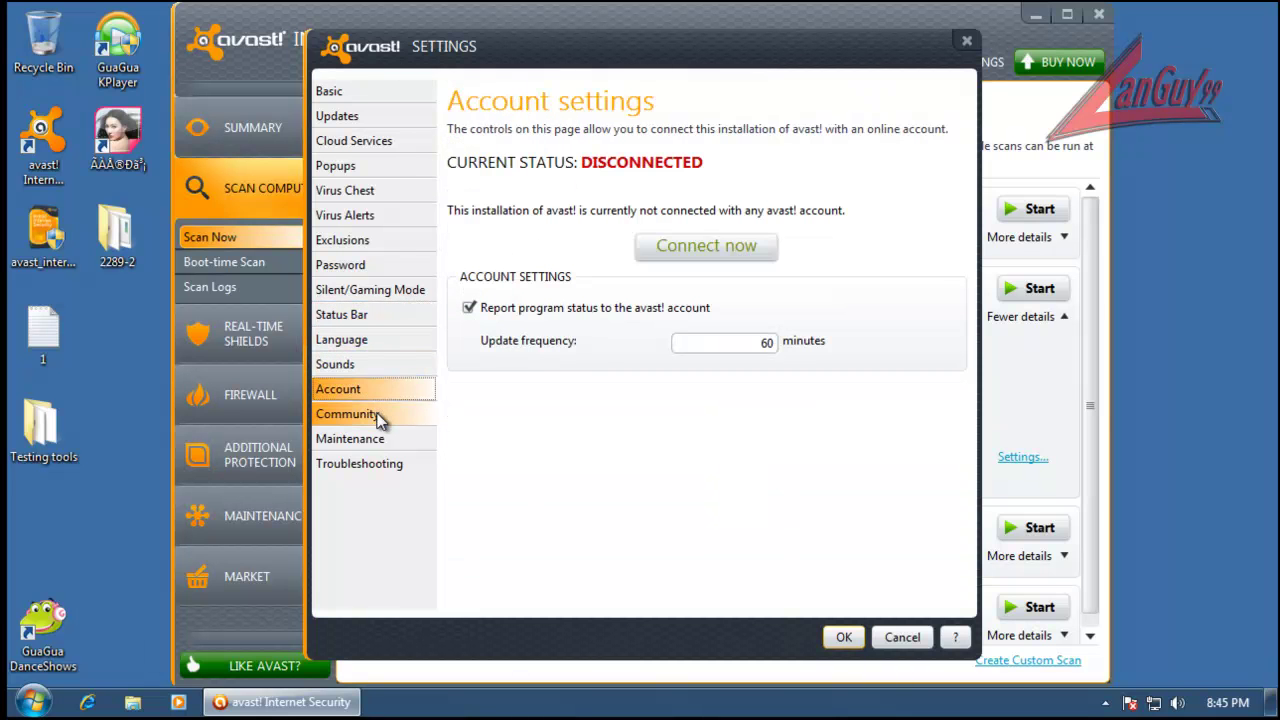
click(380, 418)
click(405, 438)
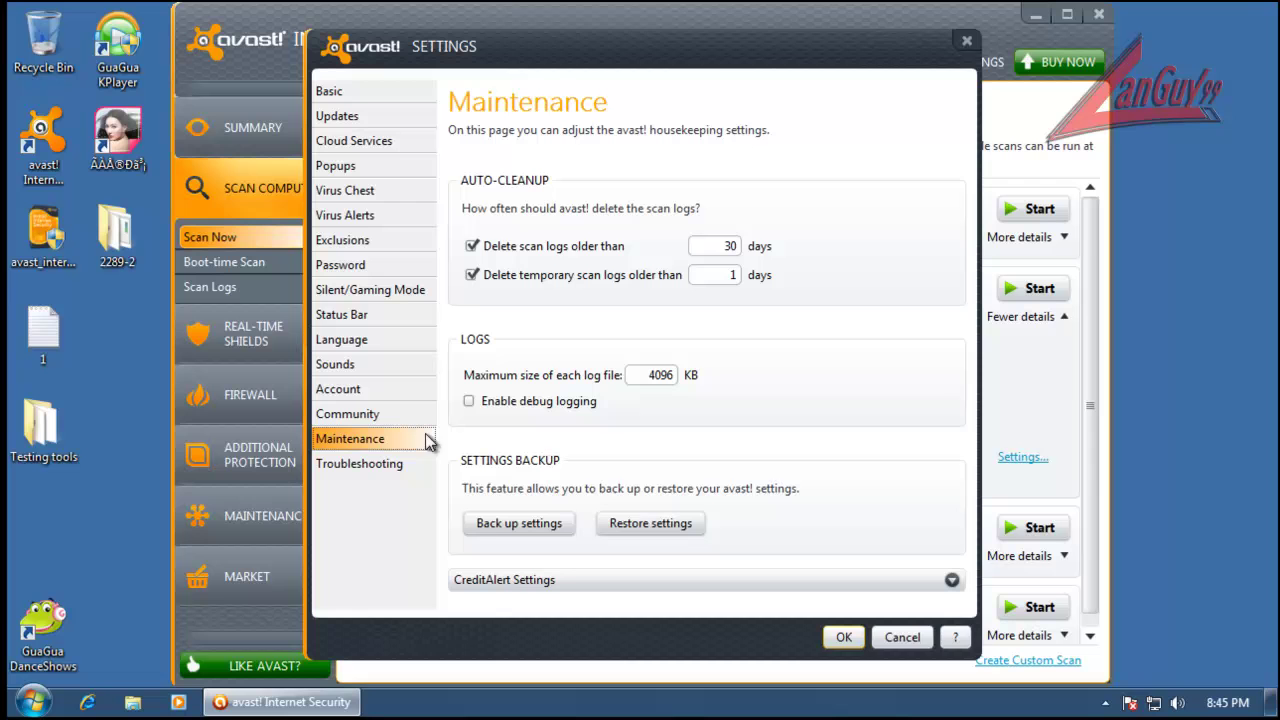
click(968, 40)
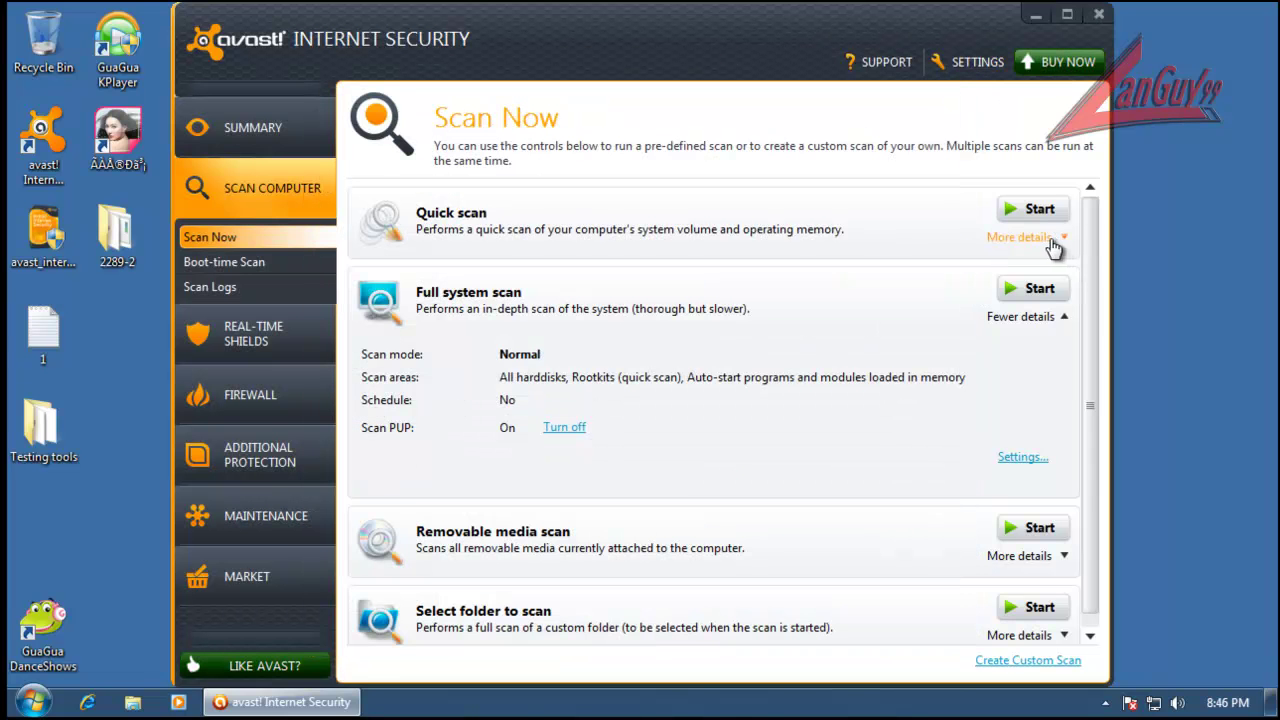
Step: Review the quick scan's details and the full system scan's settings for areas, sensitivity, packers, actions, performance and report file
click(1020, 237)
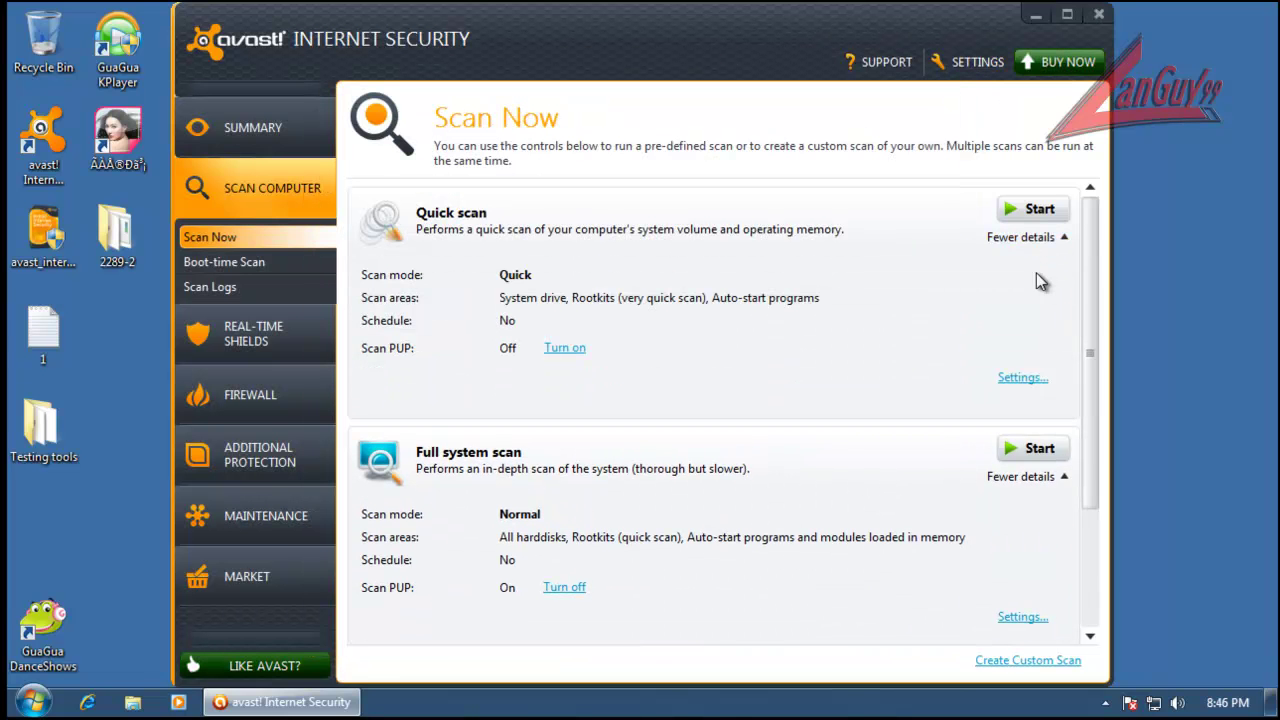
click(1045, 250)
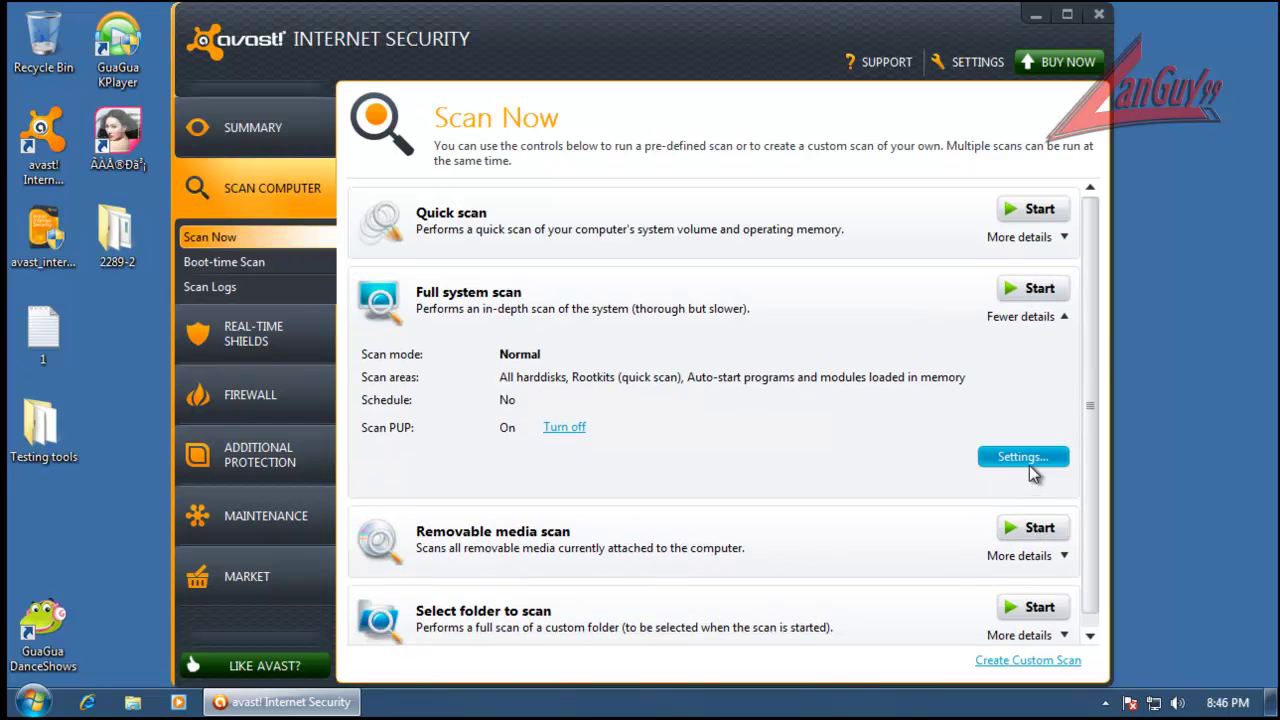
click(1030, 465)
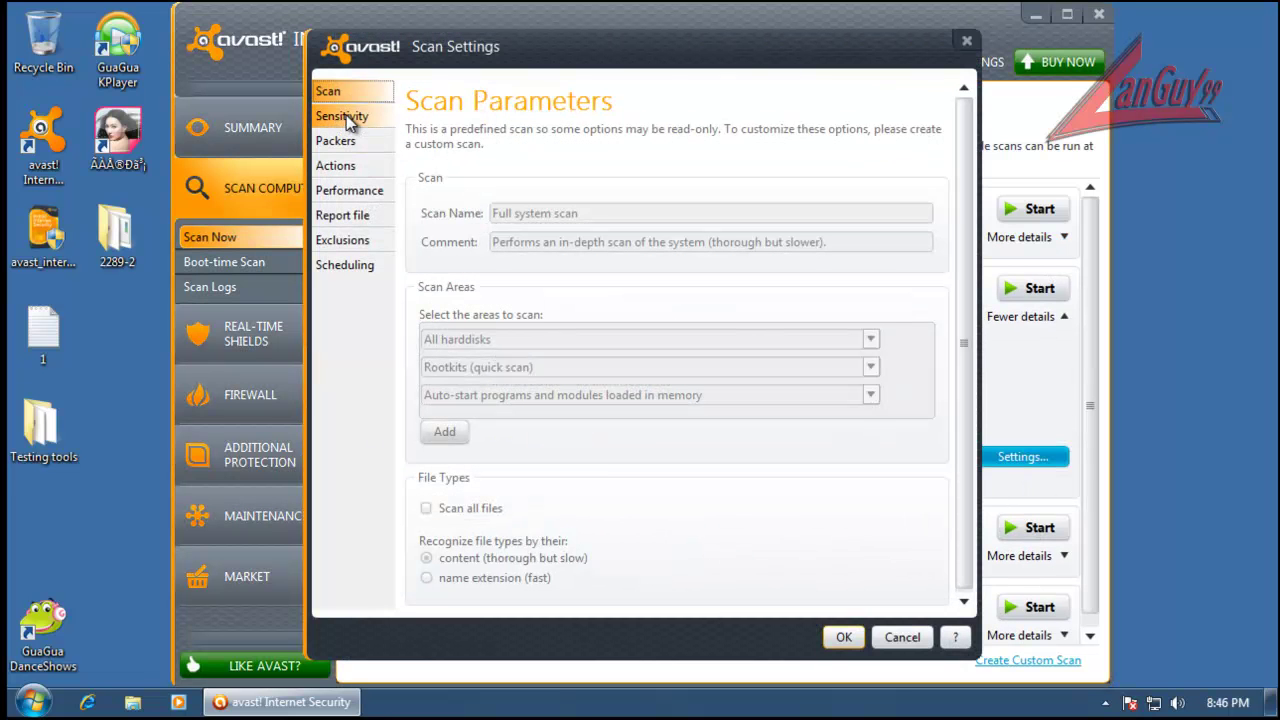
scroll(972, 390, down, 1)
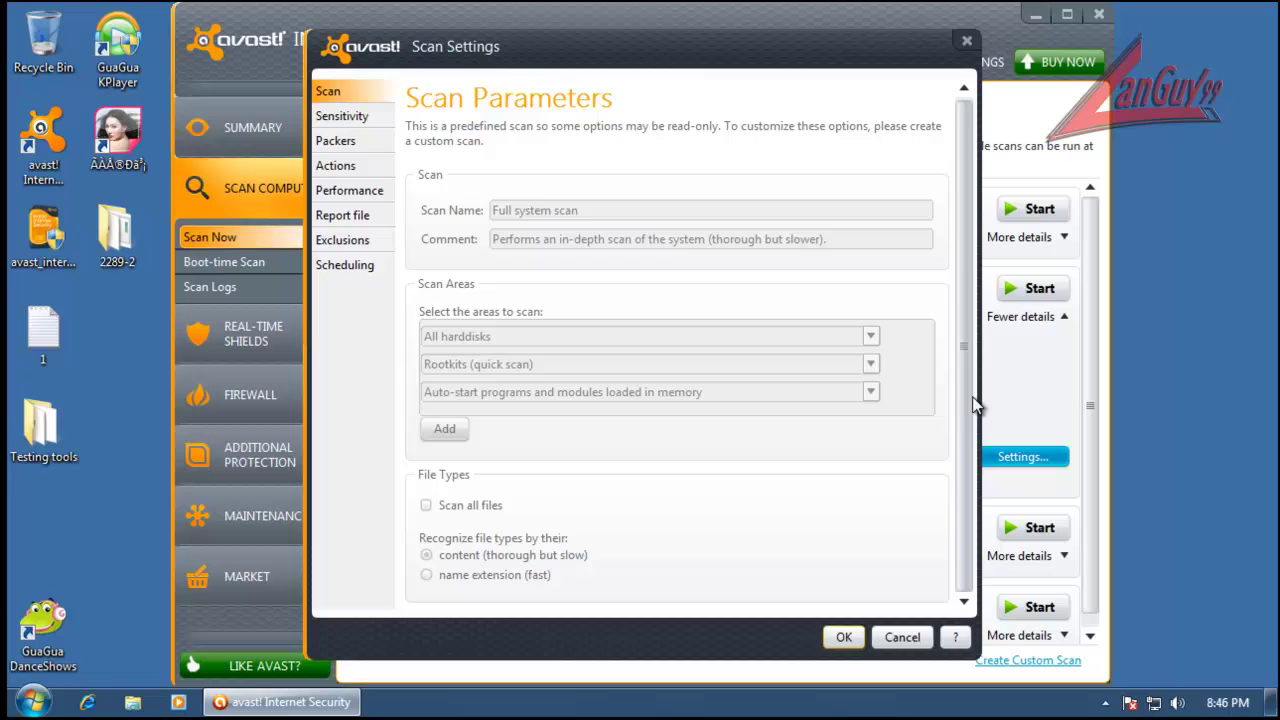
click(348, 120)
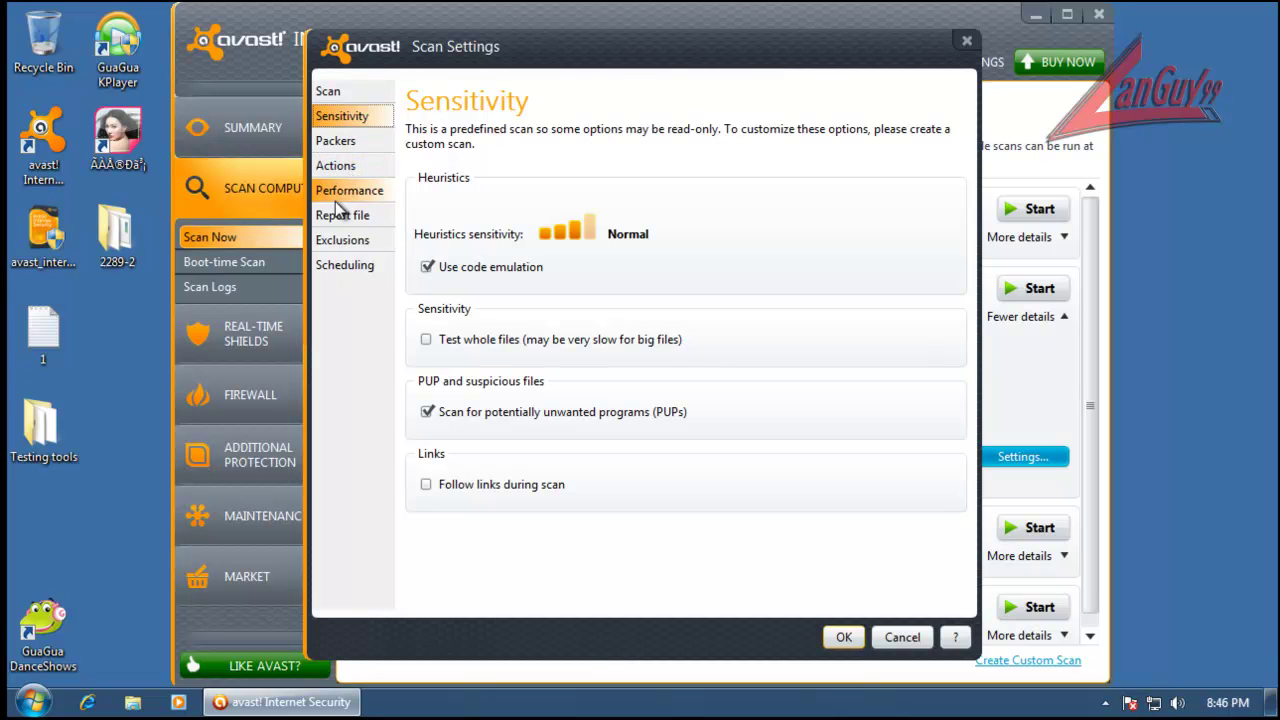
click(338, 141)
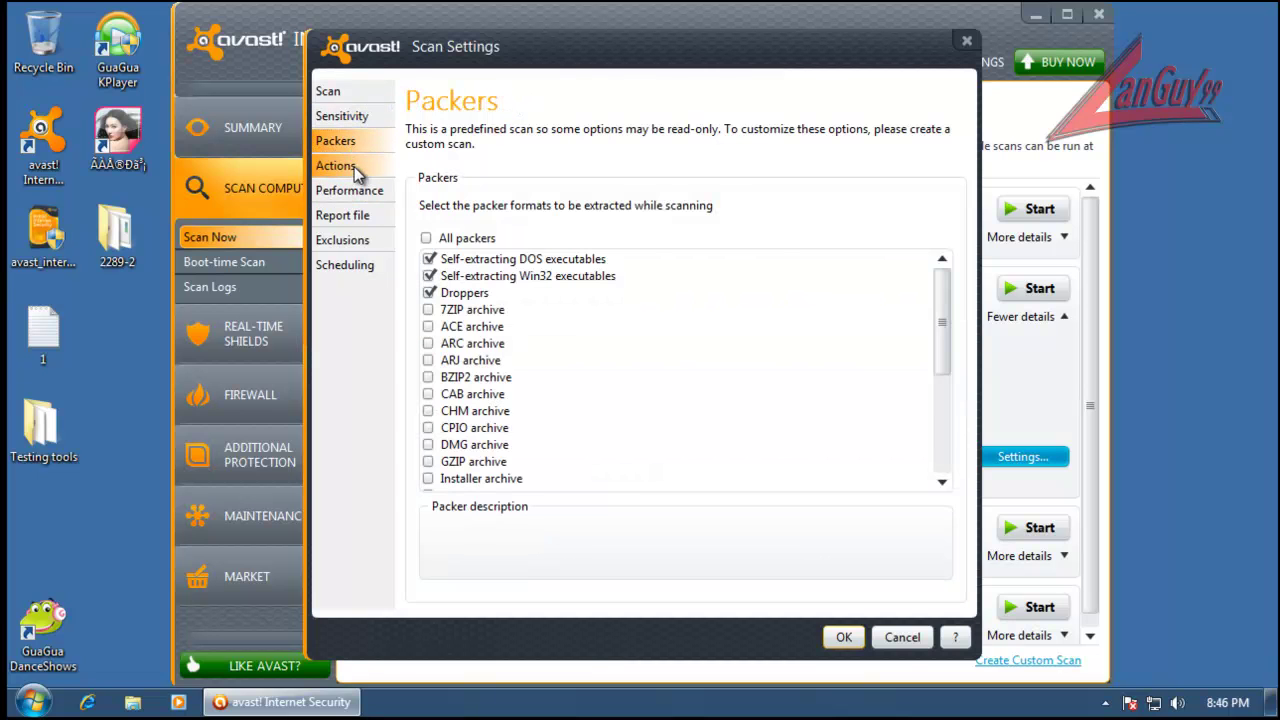
click(354, 166)
click(360, 190)
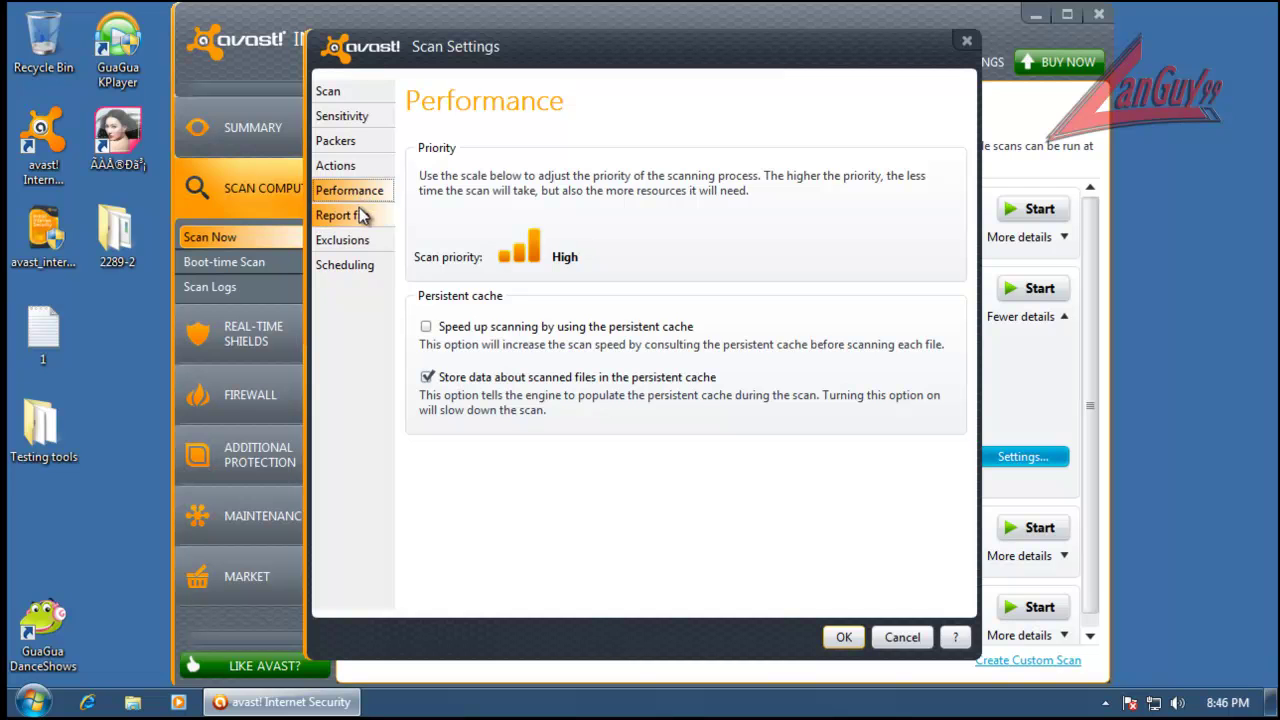
click(354, 214)
click(898, 638)
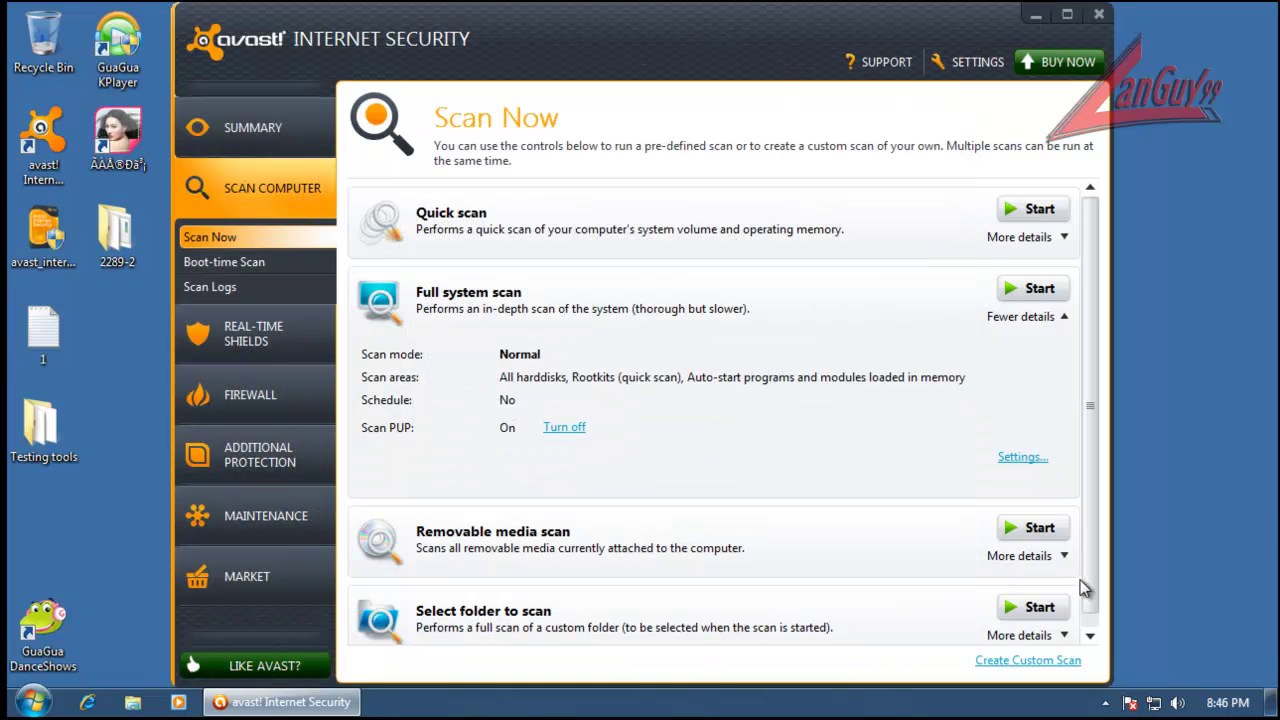
Step: Check the details of the Select folder to scan option and its area selection, and cancel without starting a scan
scroll(1090, 585, down, 1)
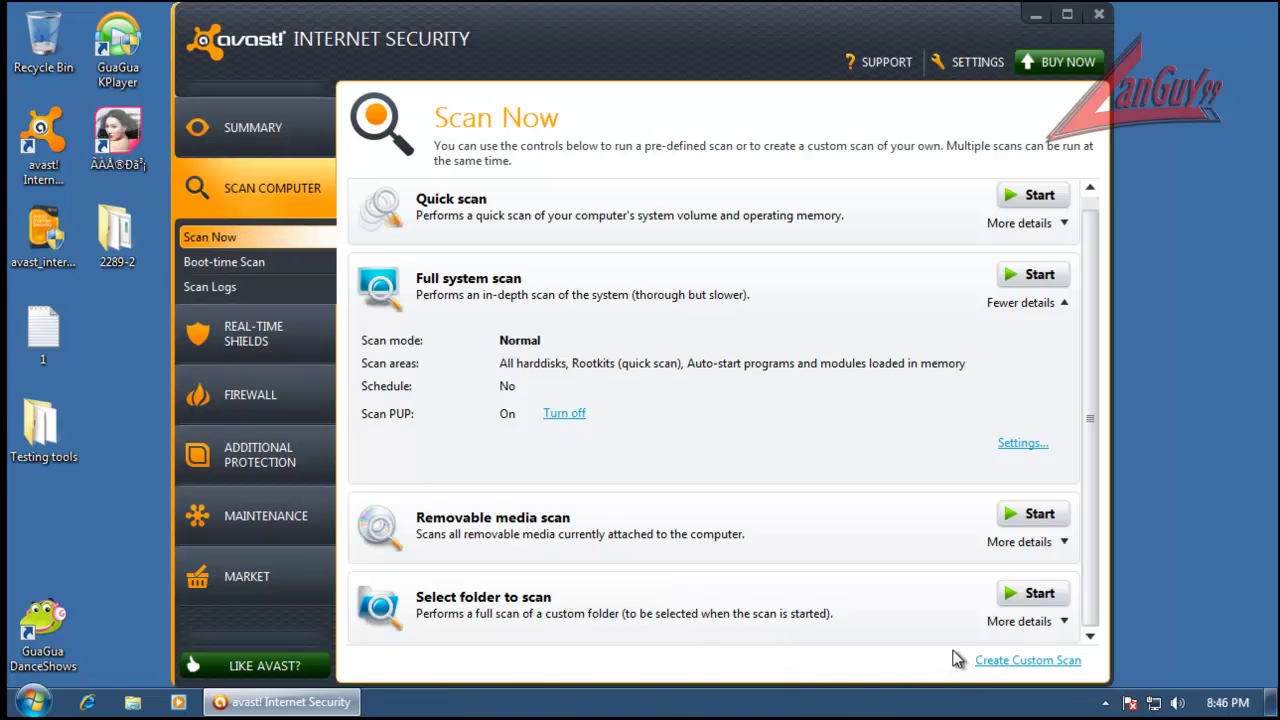
click(1020, 622)
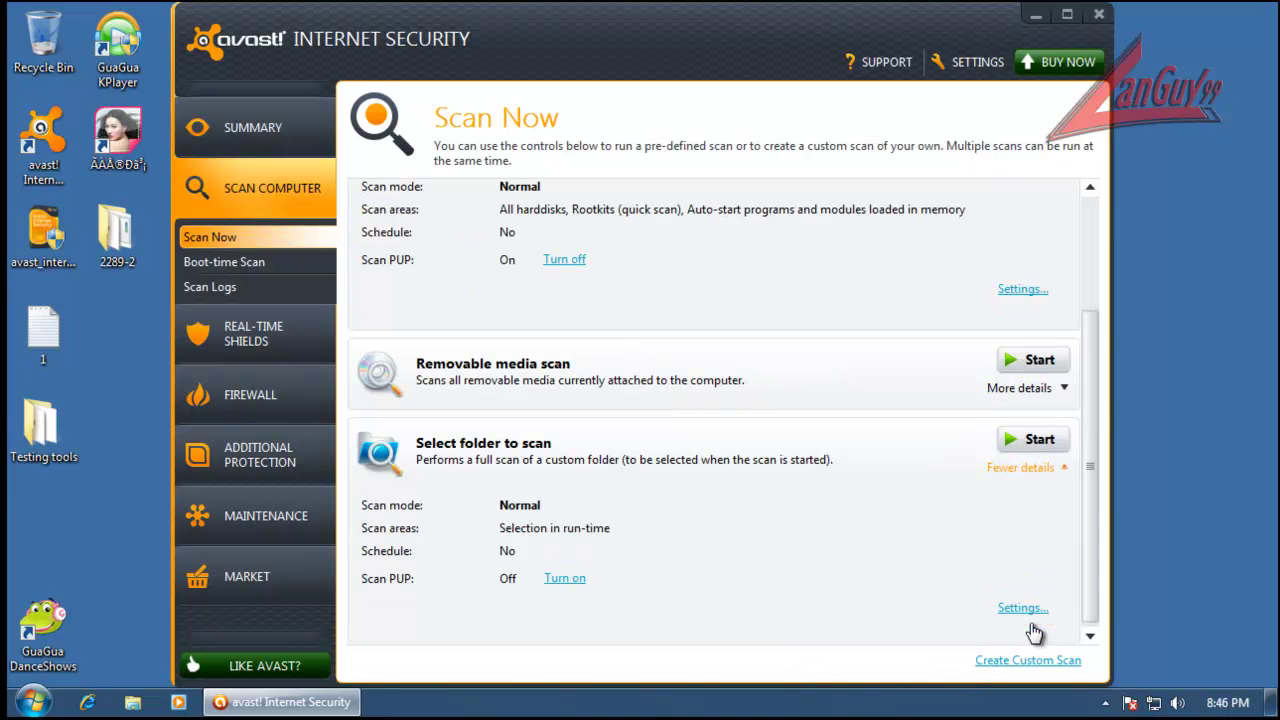
click(1035, 440)
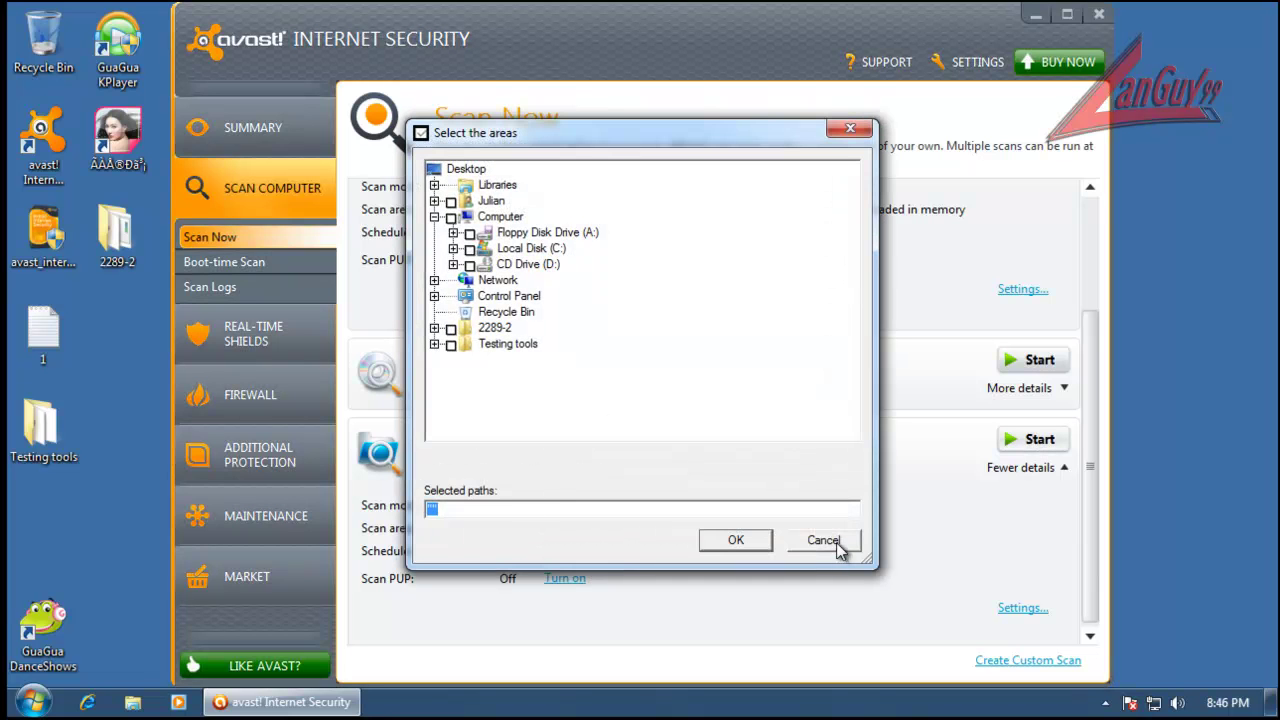
click(828, 536)
Step: Close the avast! window and delete the 2289-2 folder from the desktop
click(1099, 14)
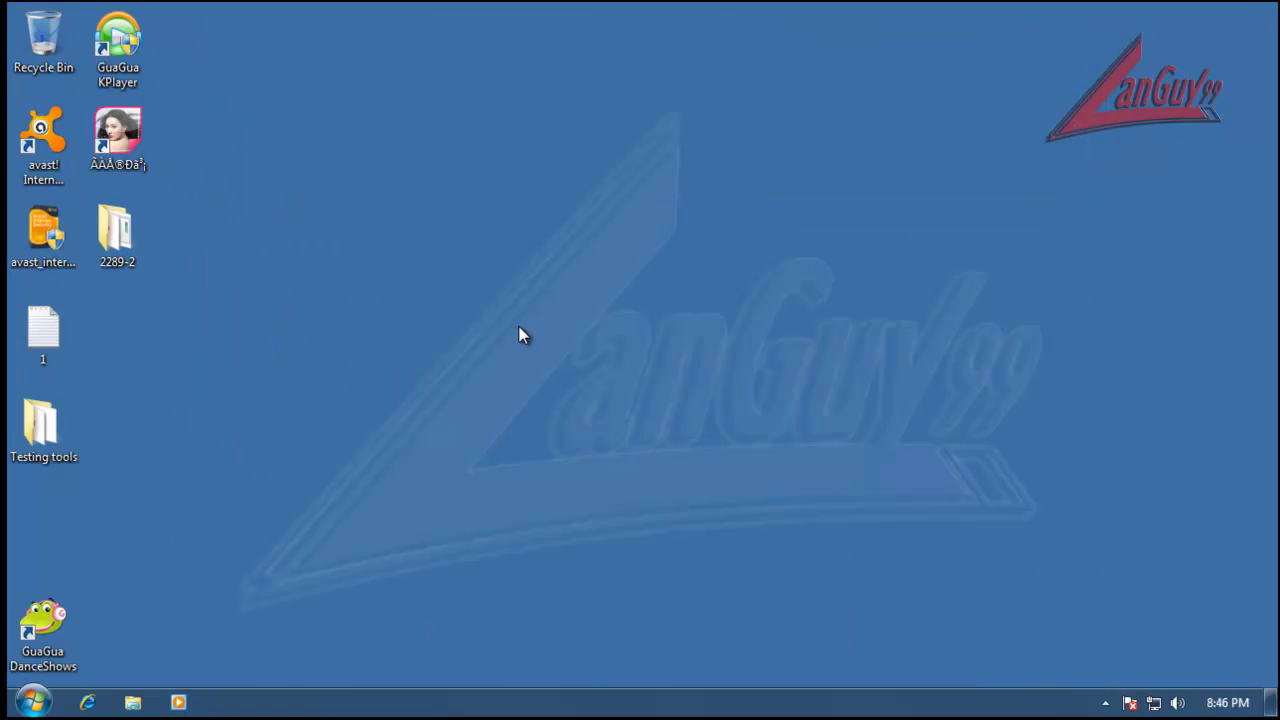
click(123, 210)
key(Delete)
key(Return)
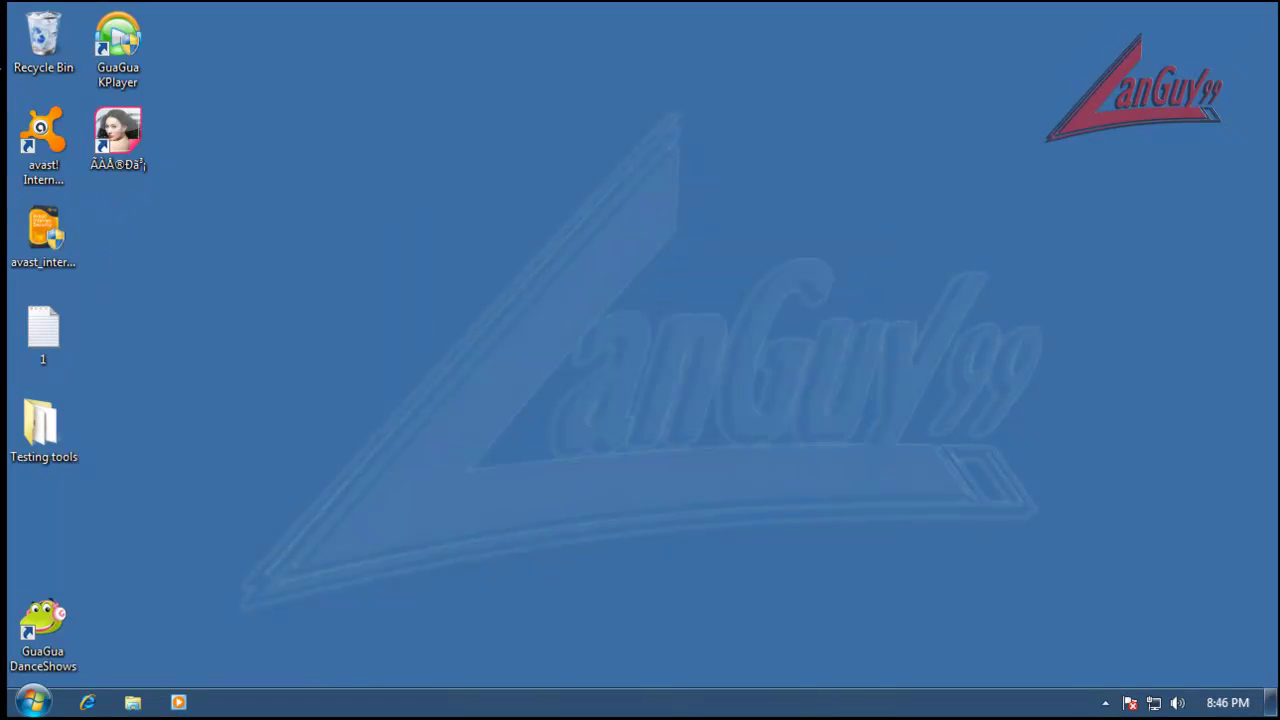
Step: Empty the Recycle Bin, permanently deleting the 2289-2 folder
right_click(52, 50)
click(114, 80)
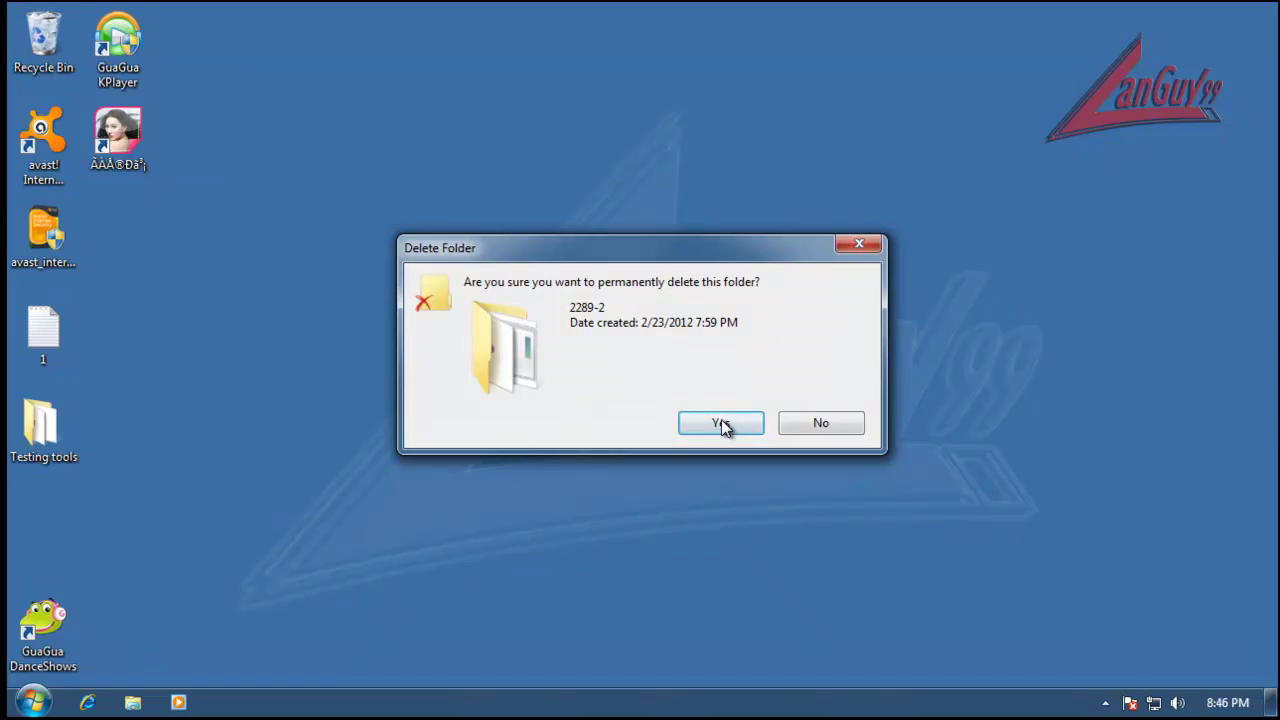
click(712, 420)
Step: Launch COMODO KillSwitch and Autoruns from the CCE folder in Testing tools, and minimize the folder window
double_click(75, 434)
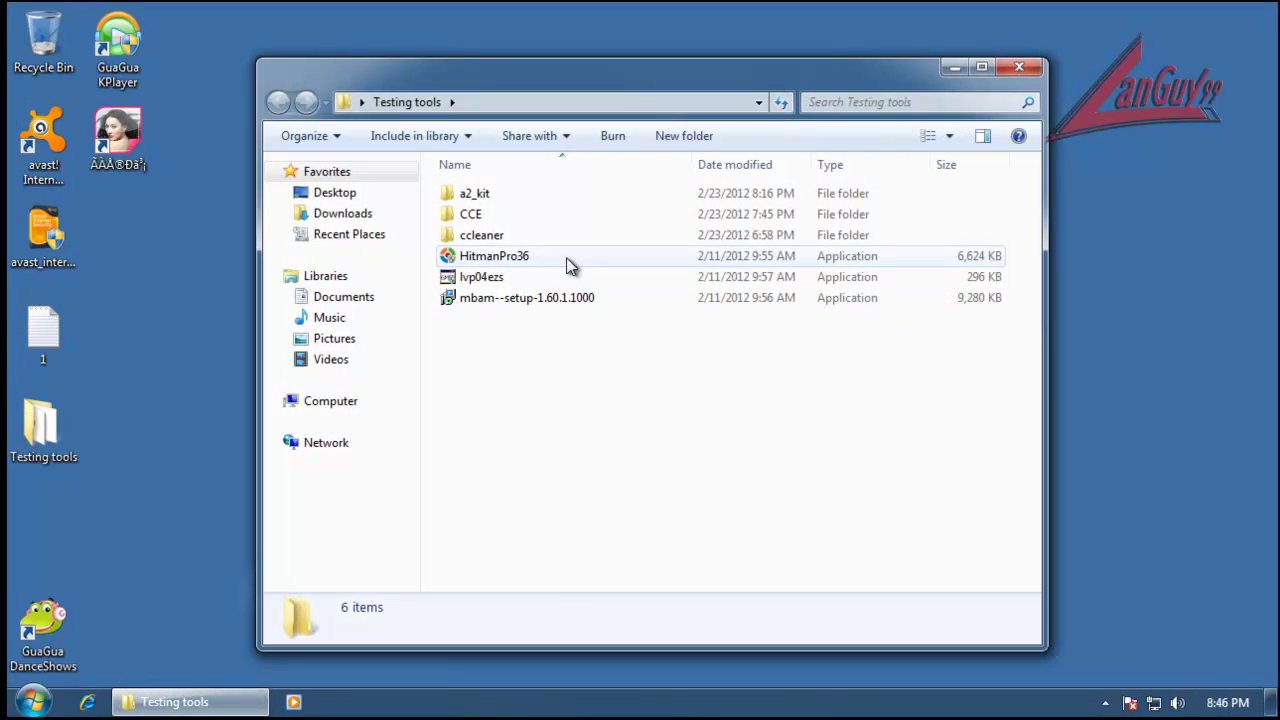
double_click(491, 219)
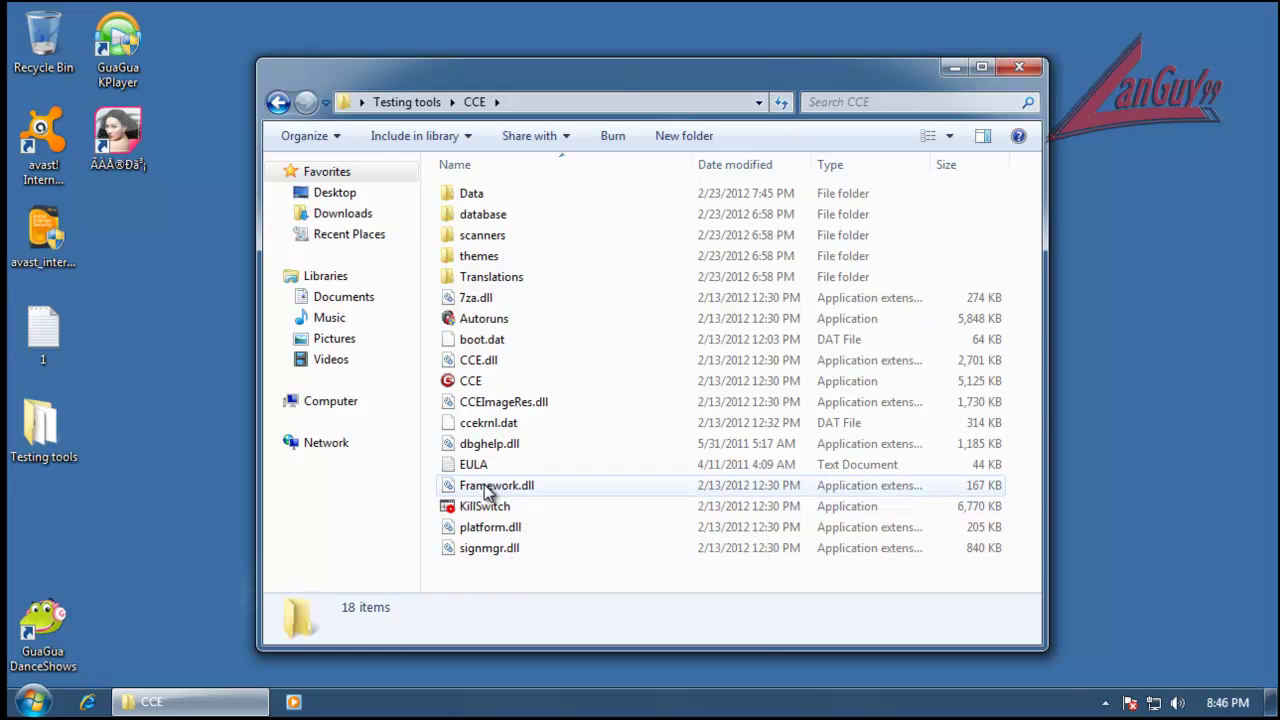
click(481, 508)
double_click(481, 508)
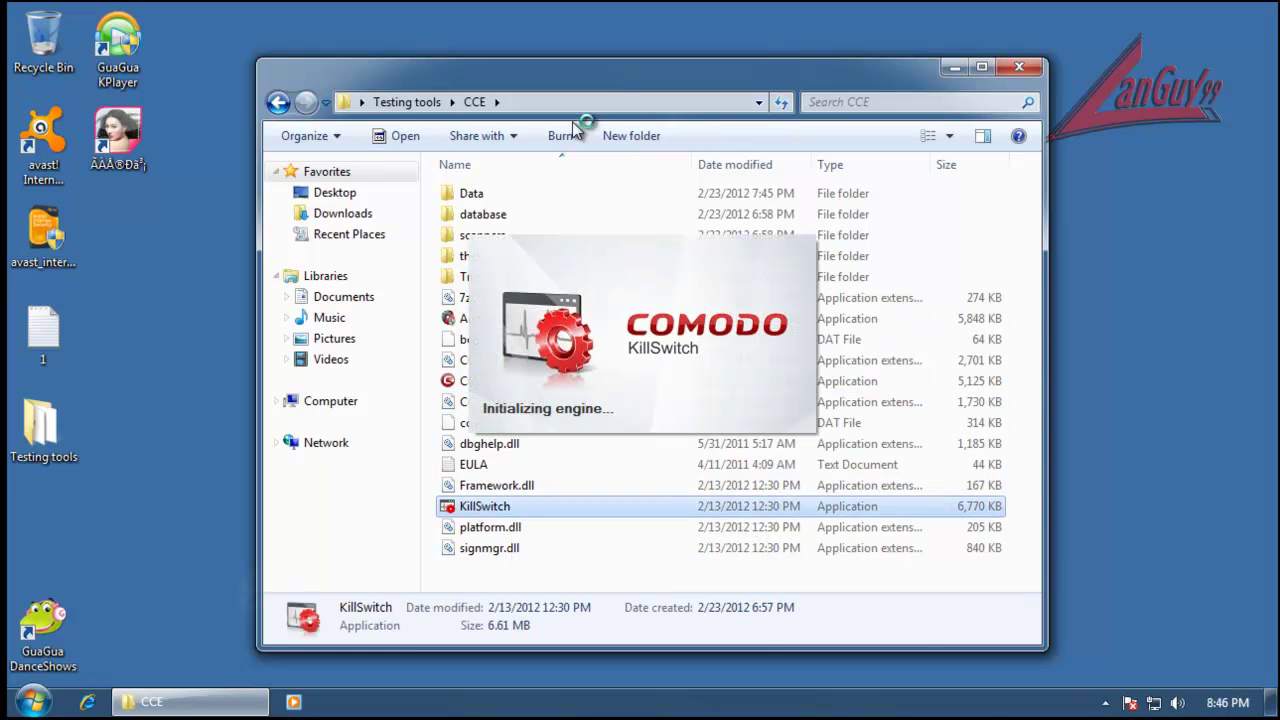
click(447, 320)
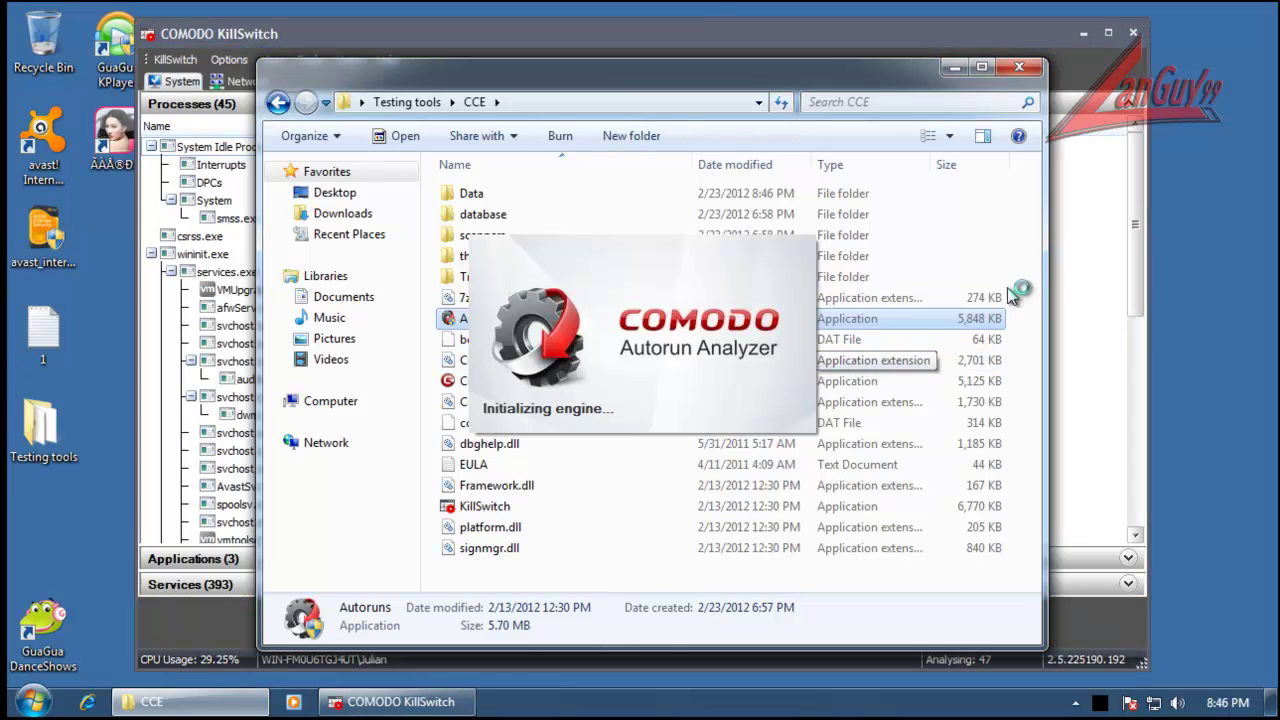
click(955, 67)
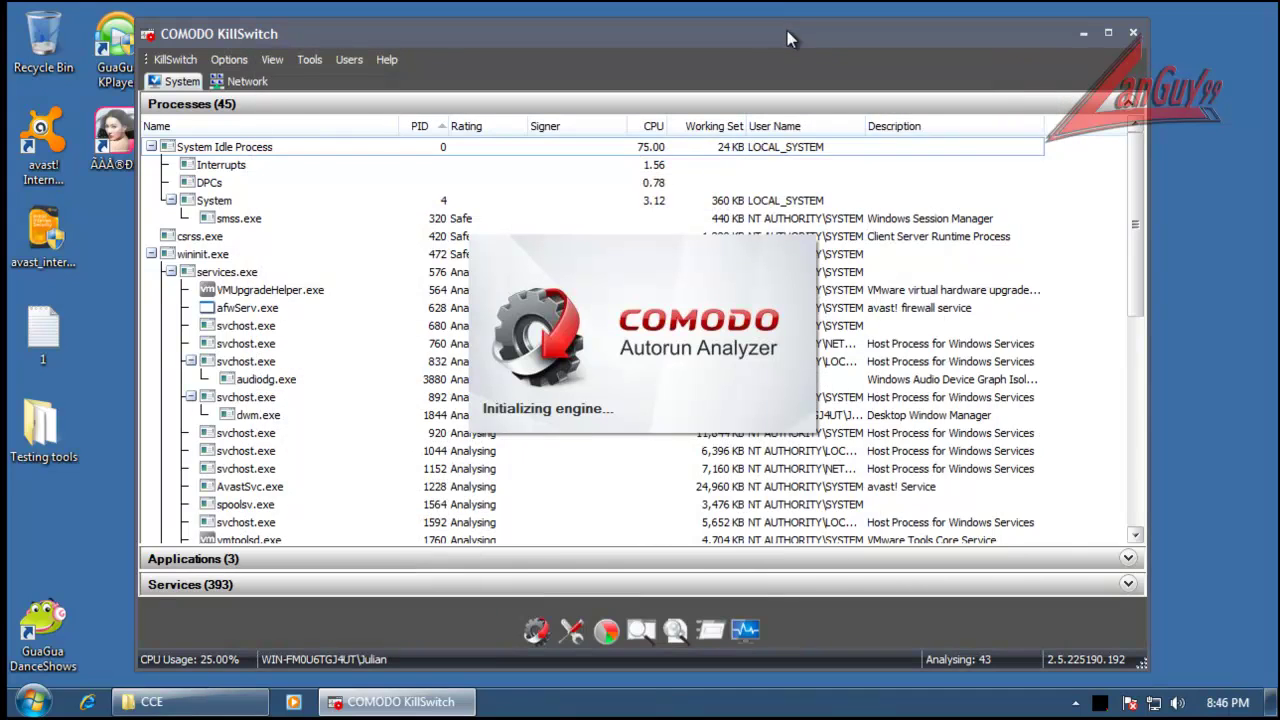
Step: Kill the suspicious facee.exe process under explorer.exe in the KillSwitch process list
drag(1136, 219, 1151, 505)
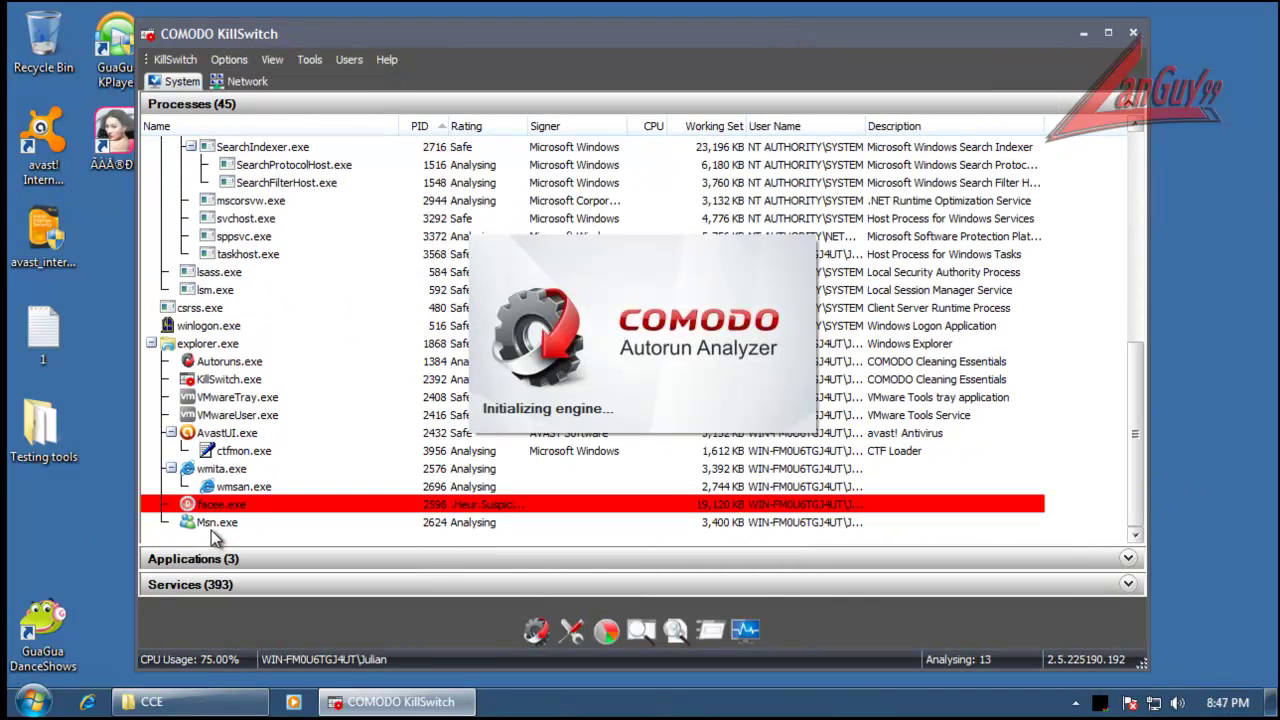
right_click(224, 506)
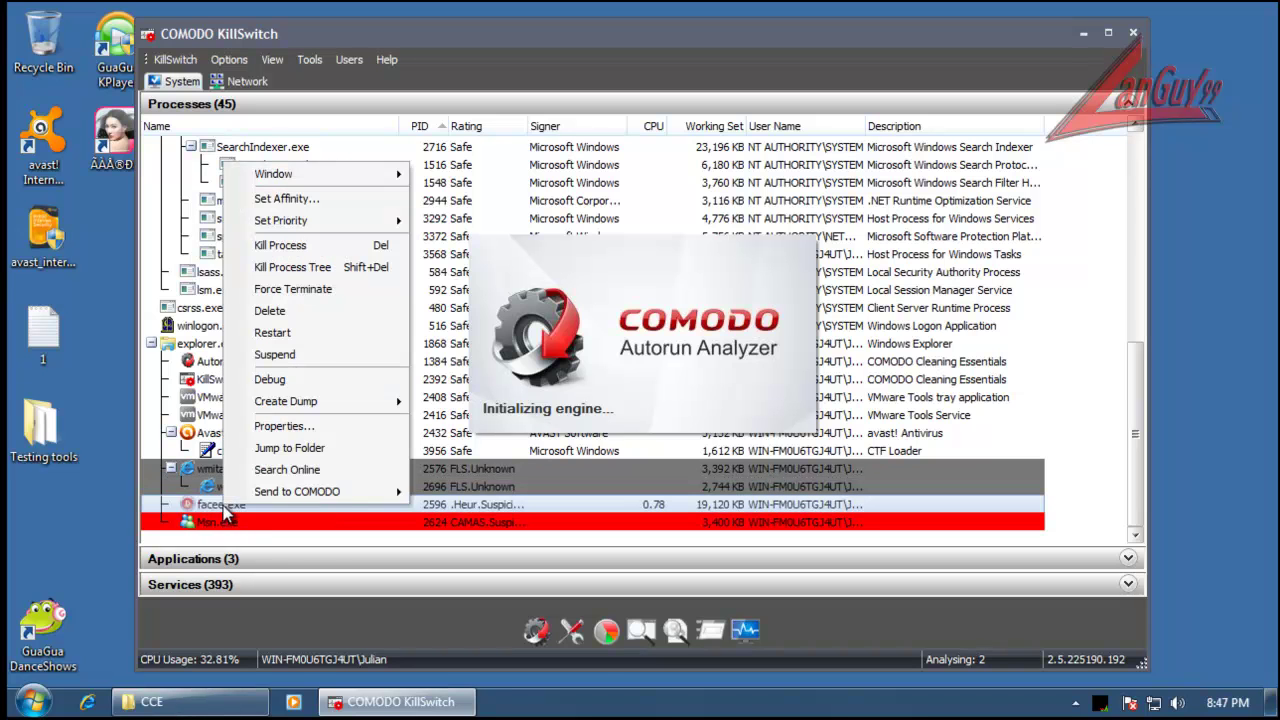
click(326, 246)
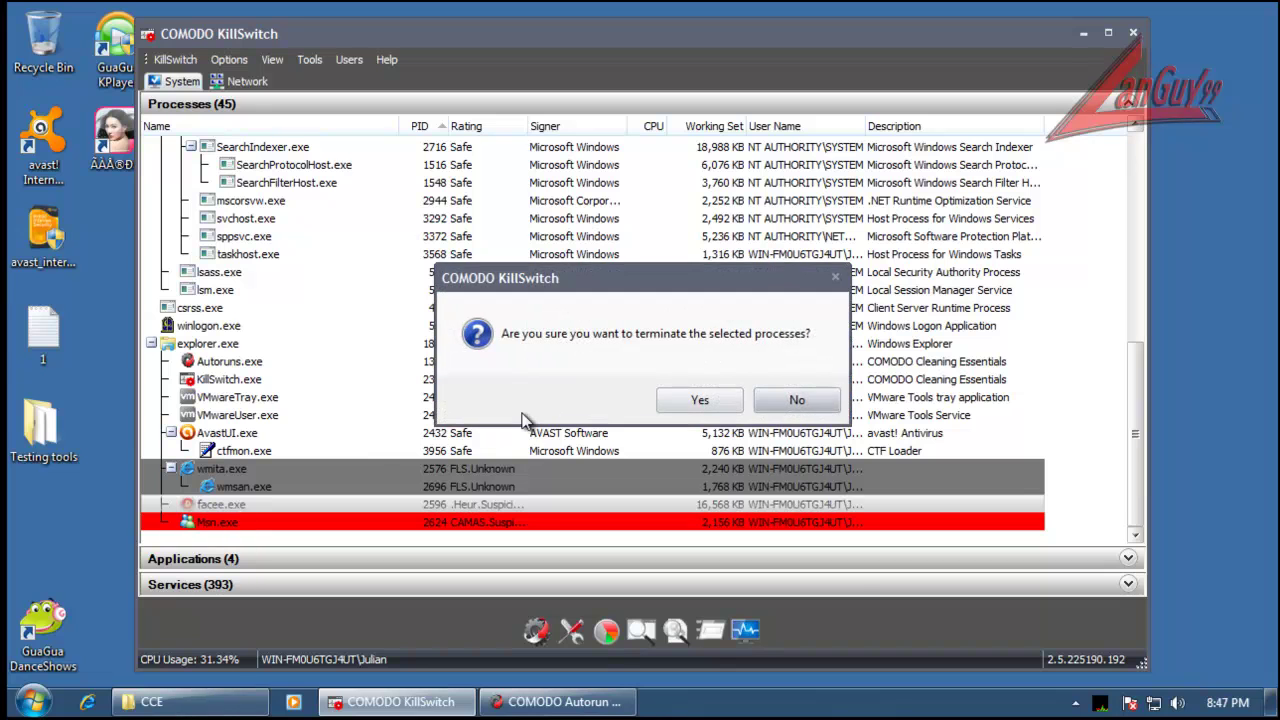
key(Return)
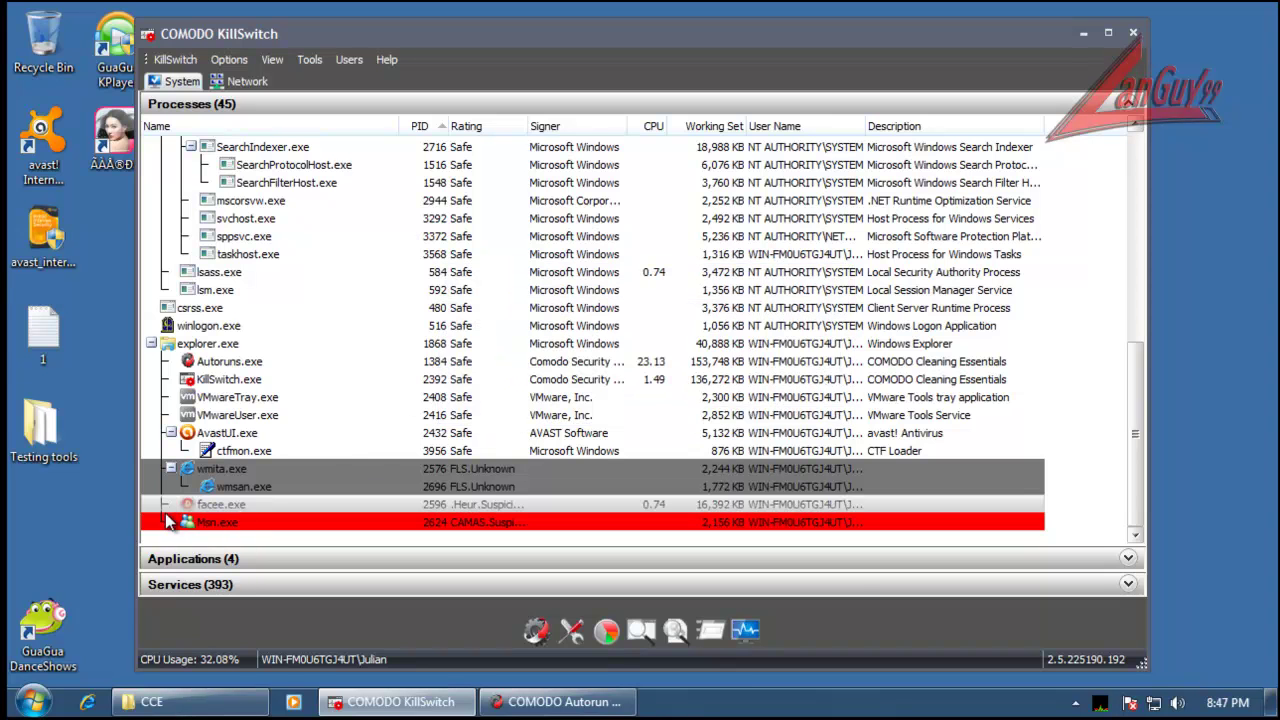
Step: Kill the unknown wmita.exe process under explorer.exe
click(238, 472)
right_click(238, 474)
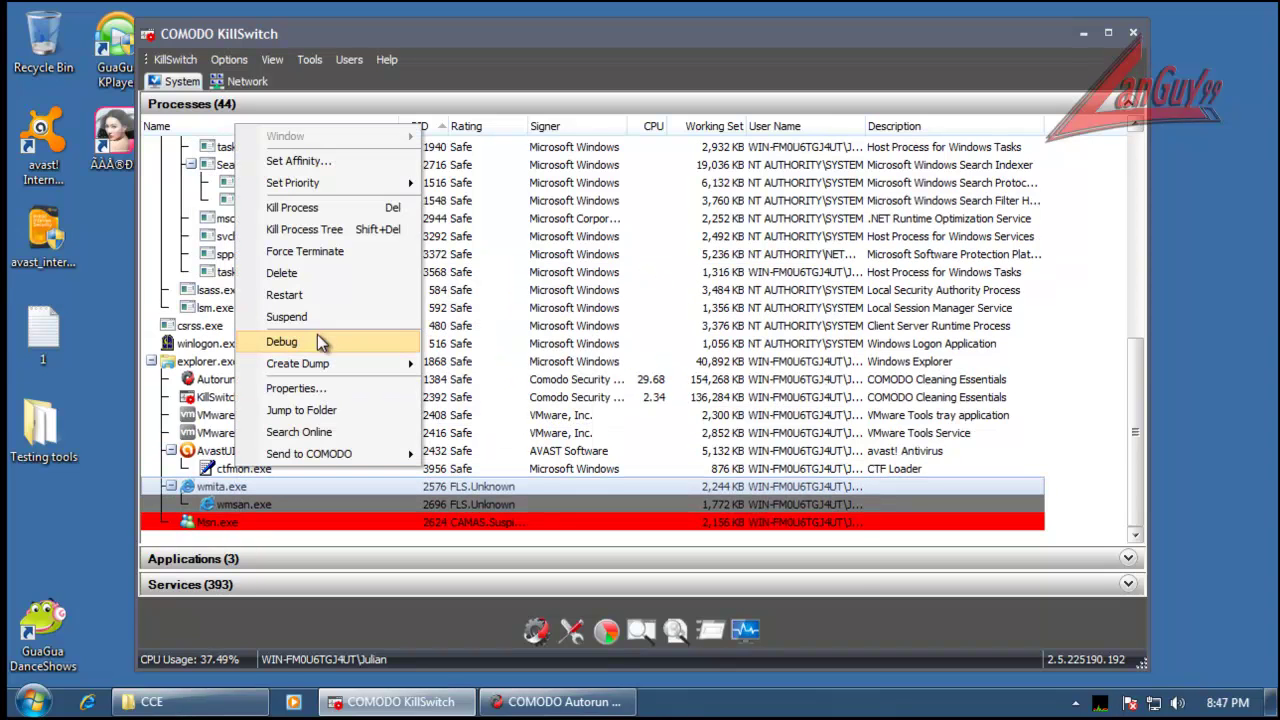
click(325, 212)
key(Return)
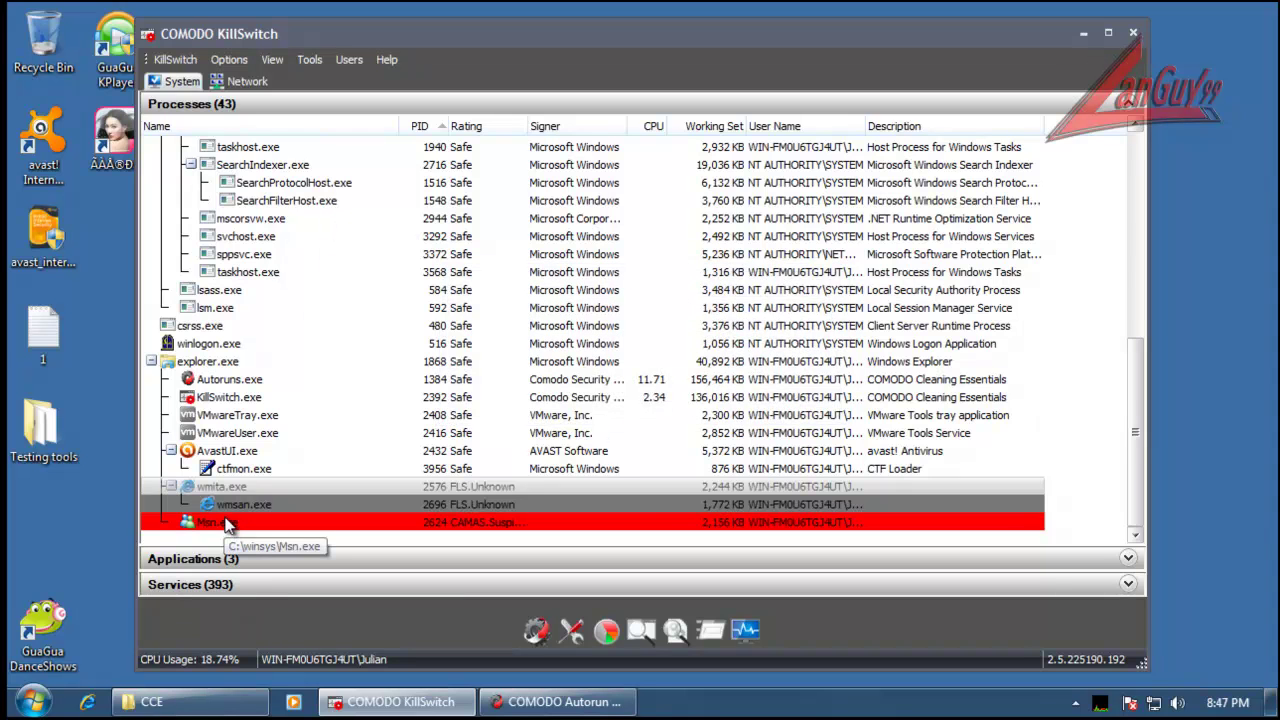
Step: Kill the process tree of the suspicious Msn.exe
right_click(222, 524)
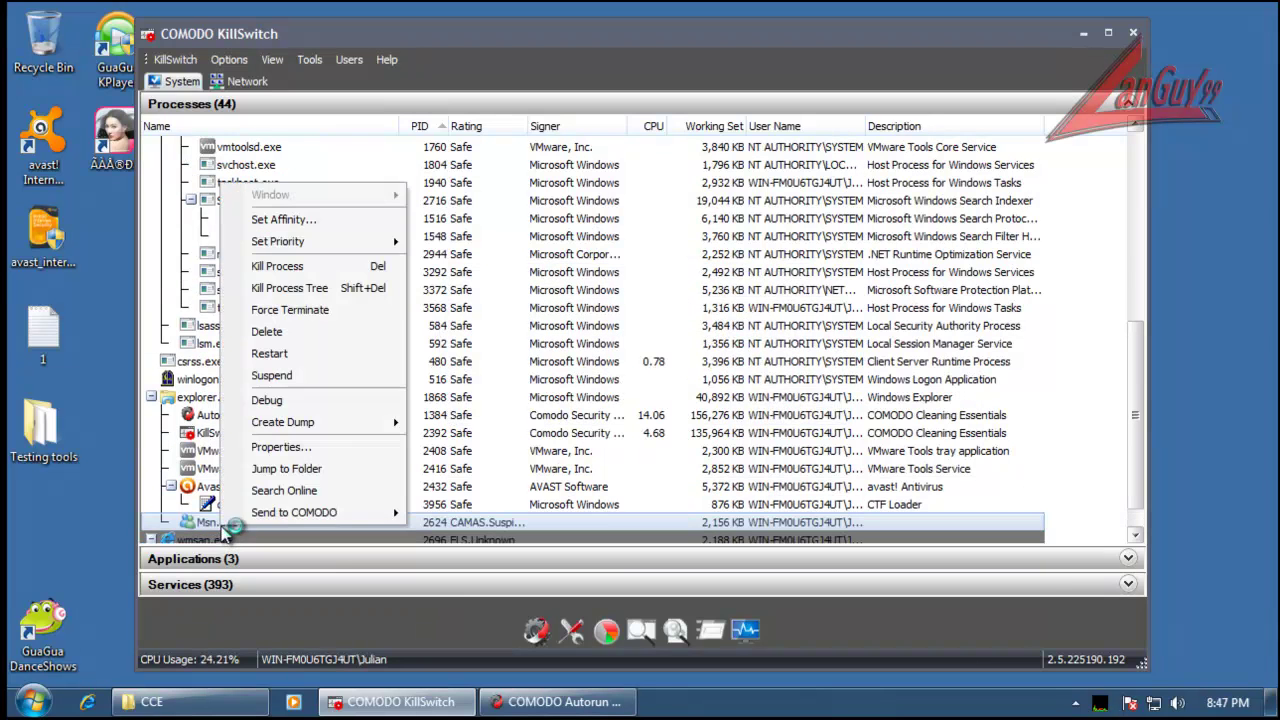
click(312, 284)
key(Return)
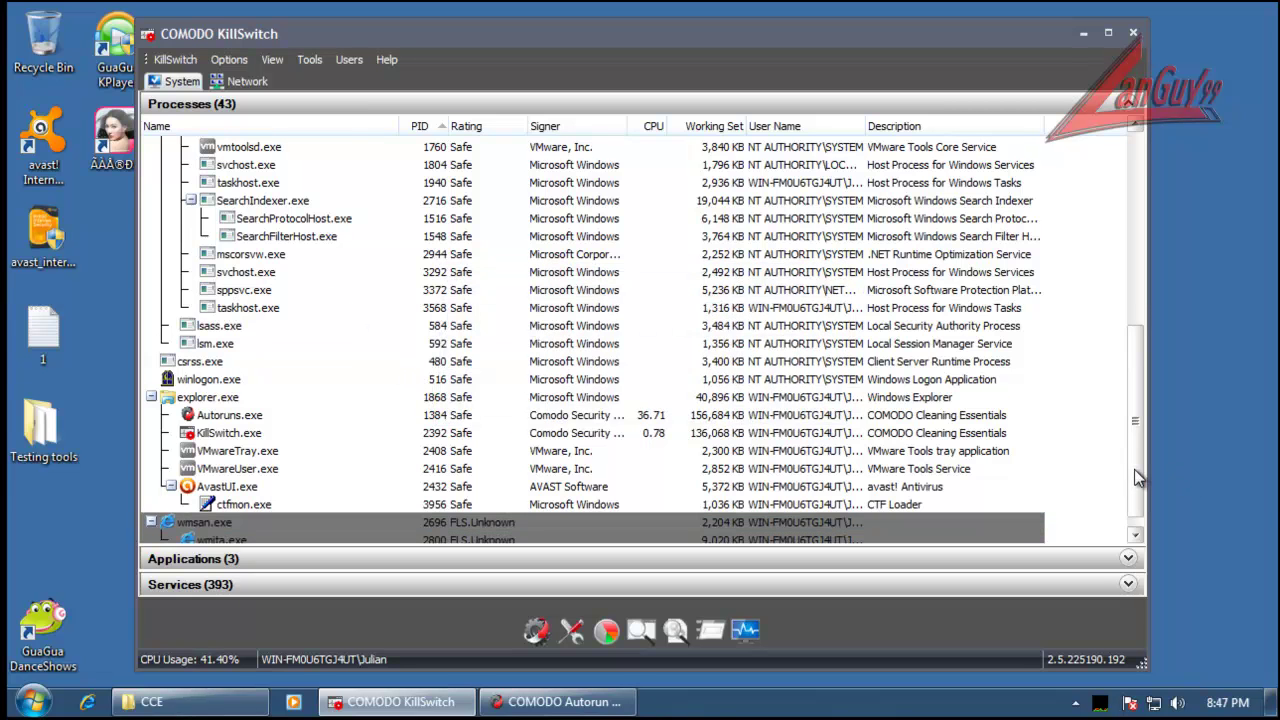
Step: Kill the wmsan.exe process and force-terminate wmita.exe
right_click(202, 511)
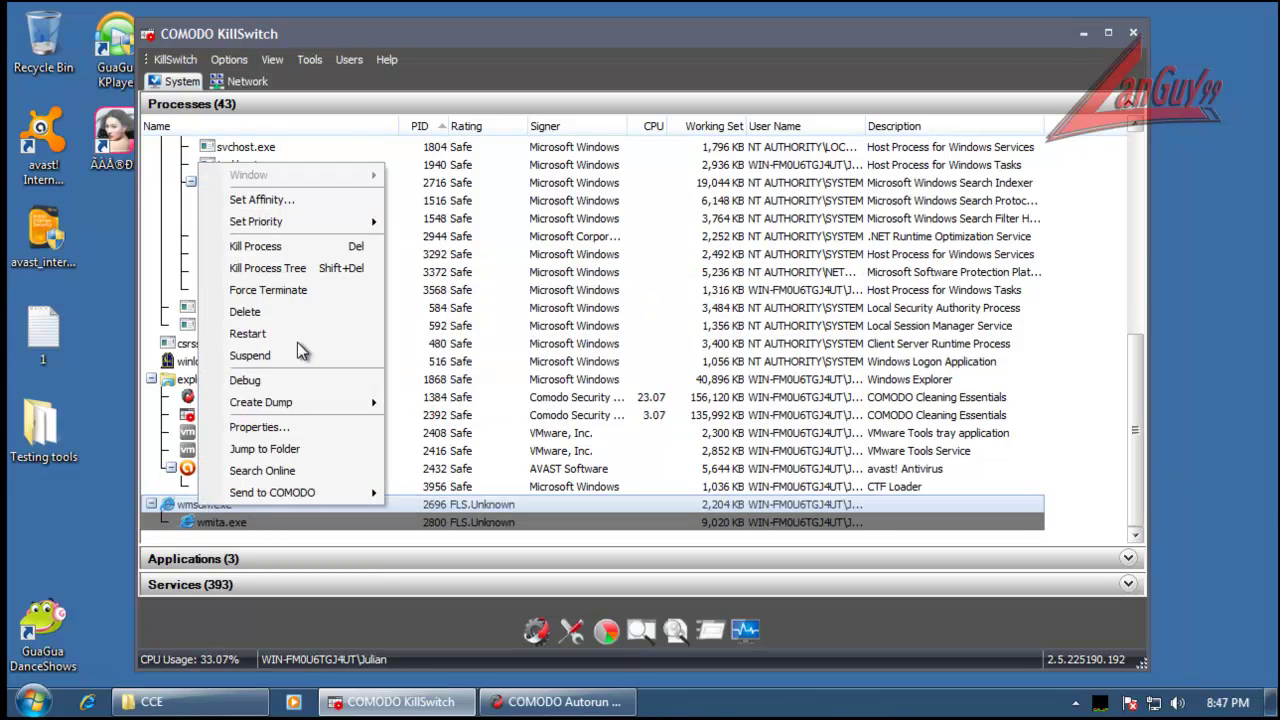
click(299, 249)
key(Return)
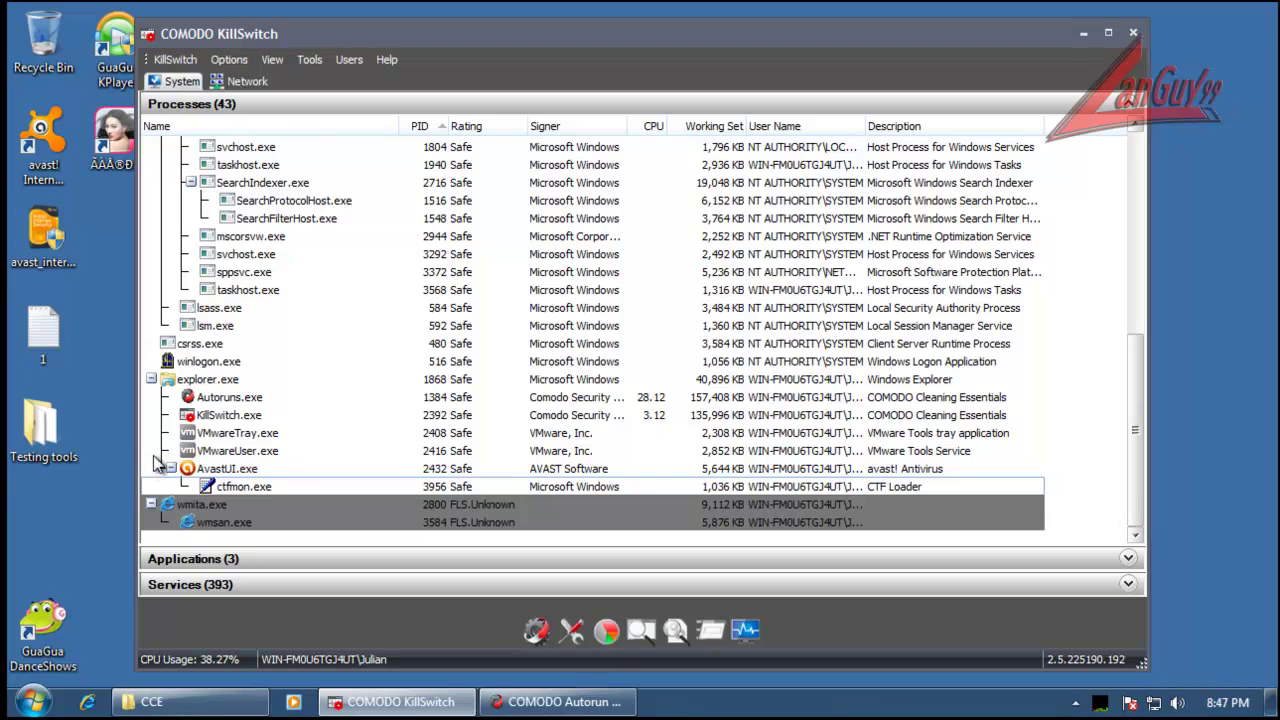
right_click(226, 505)
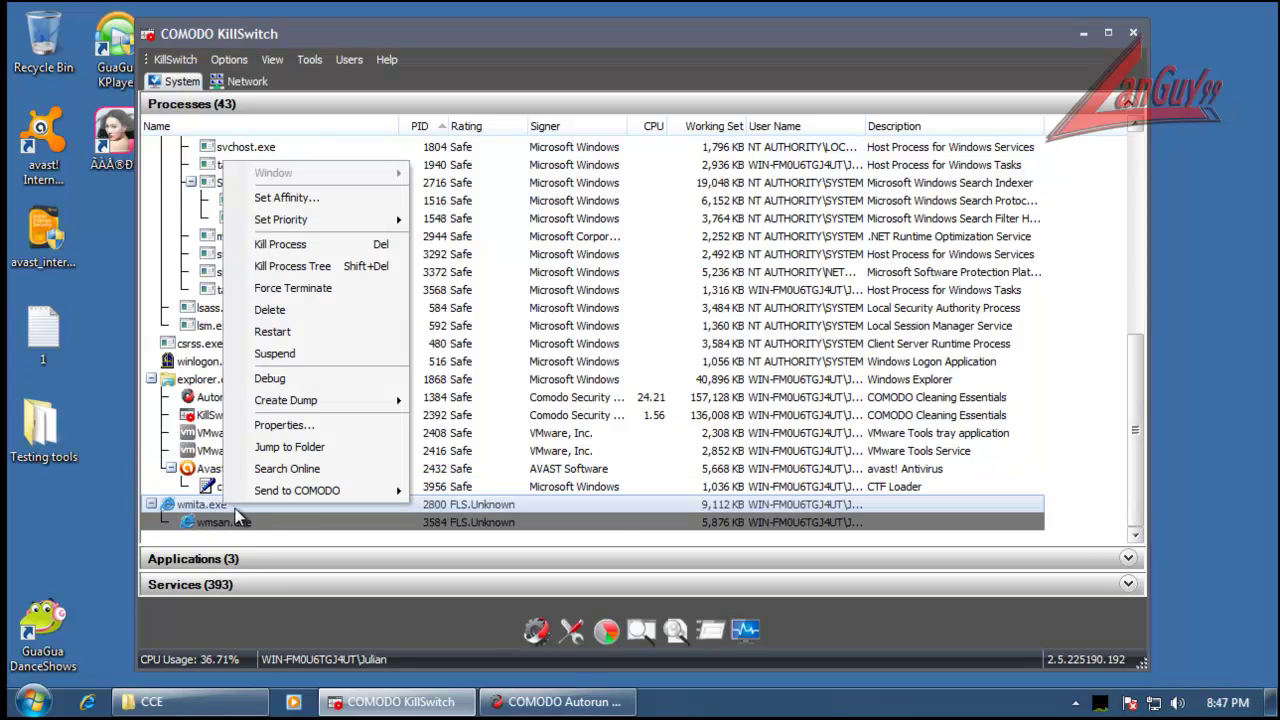
click(354, 284)
click(645, 400)
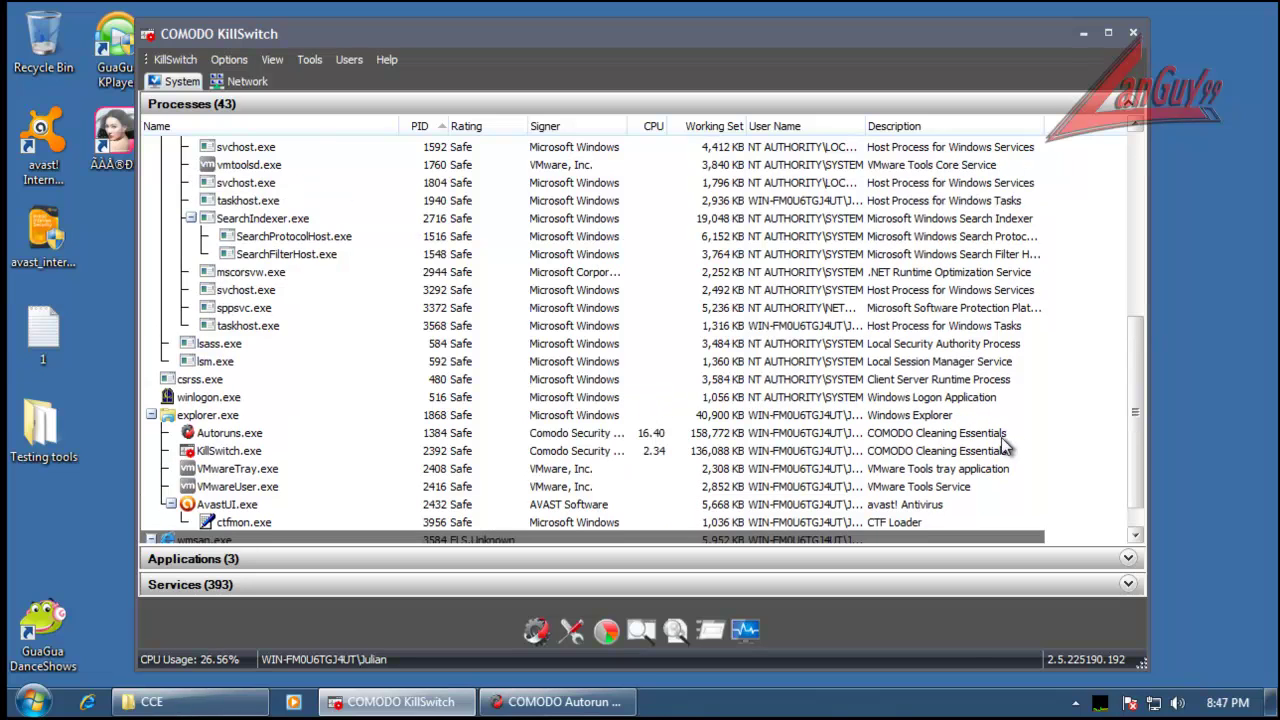
scroll(1142, 449, down, 2)
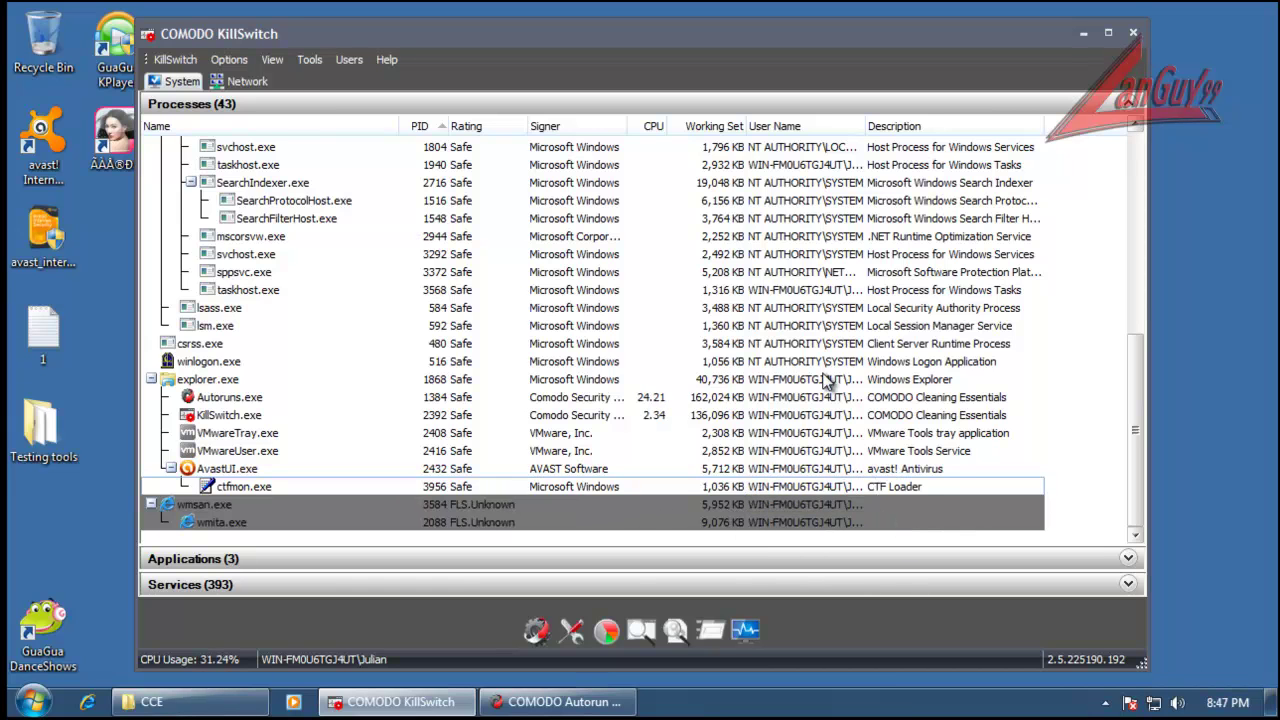
Step: Repair the disabled UAC item with Quick Repair, check the SYSTEM and LOCAL SERVICE profiles, and close the dialog
click(570, 627)
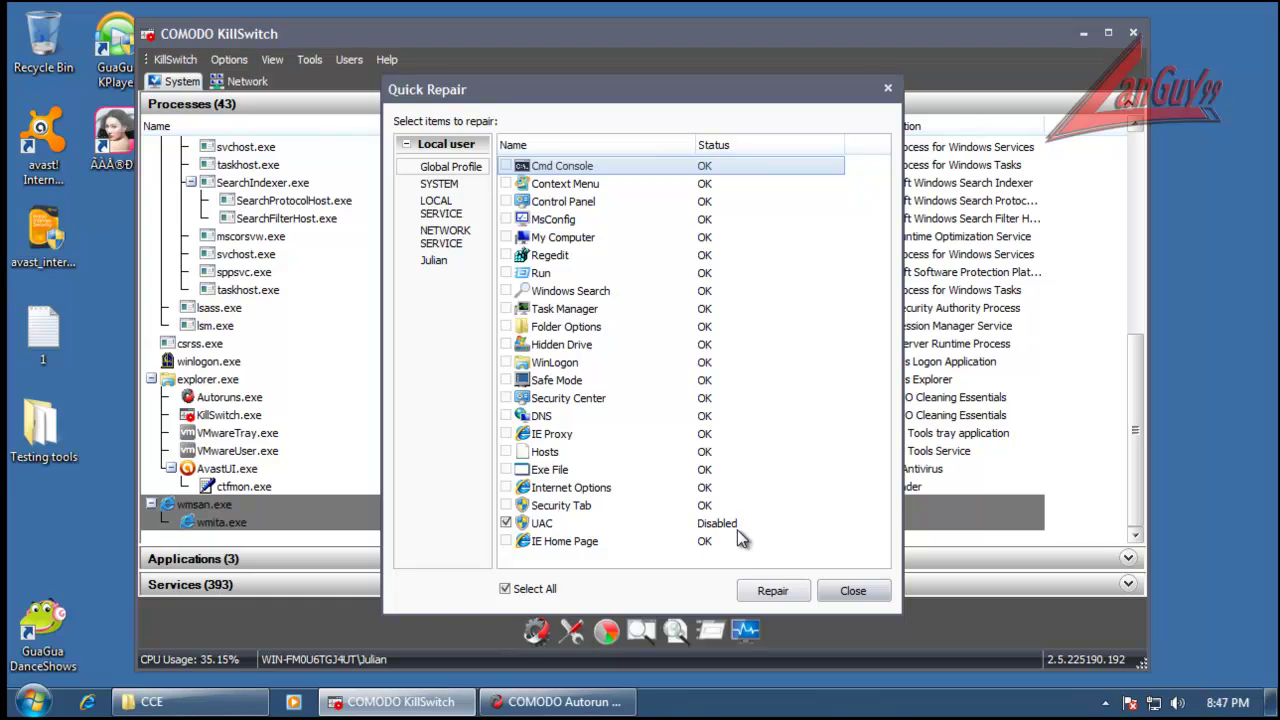
click(507, 523)
click(506, 523)
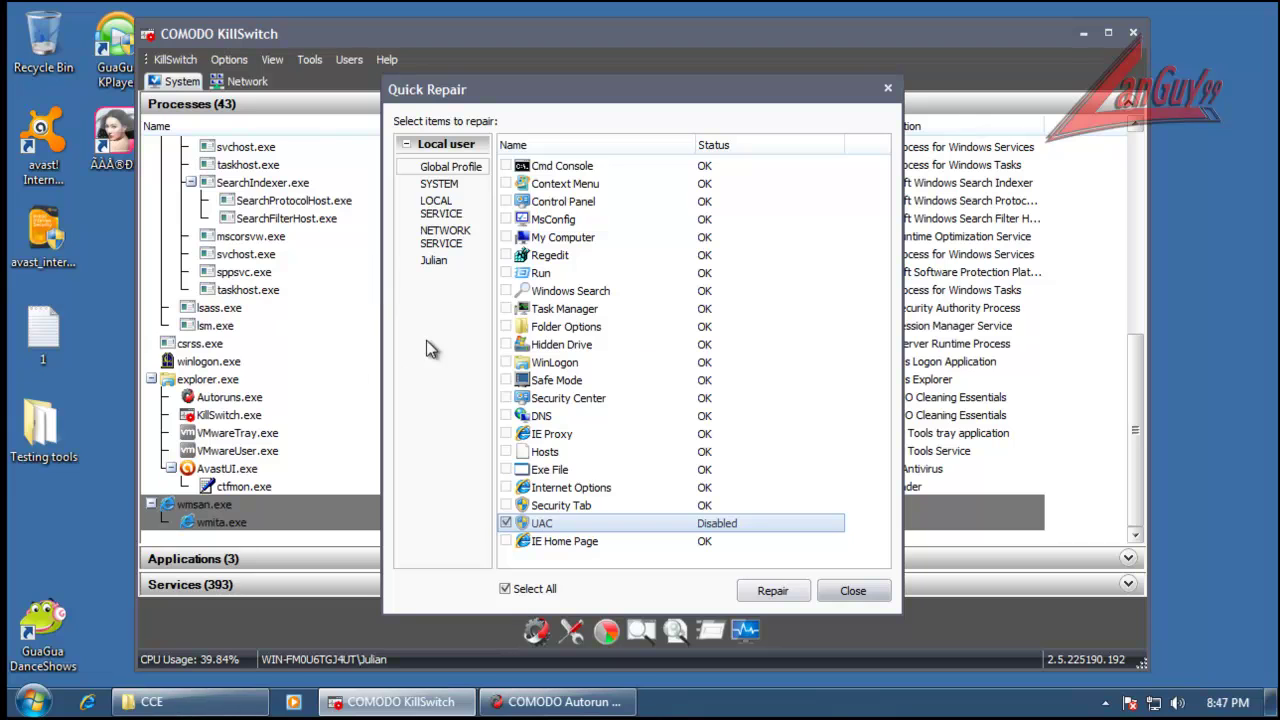
click(770, 591)
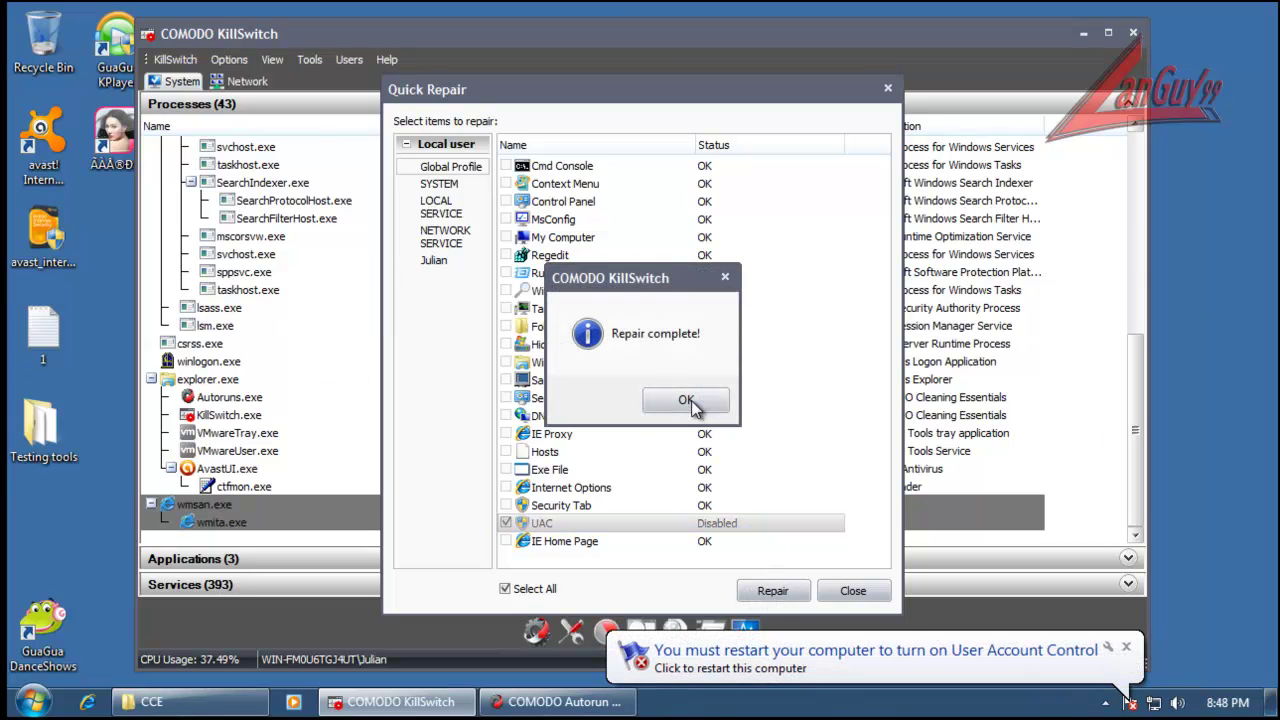
click(686, 400)
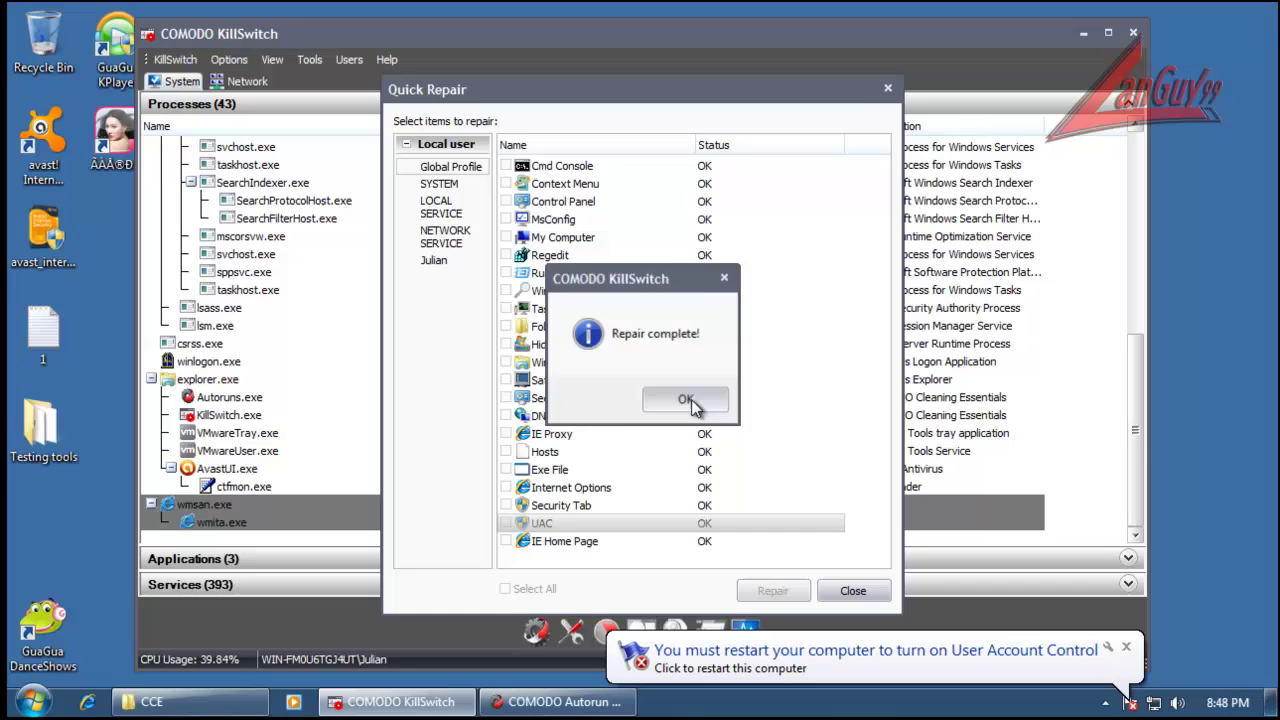
click(440, 185)
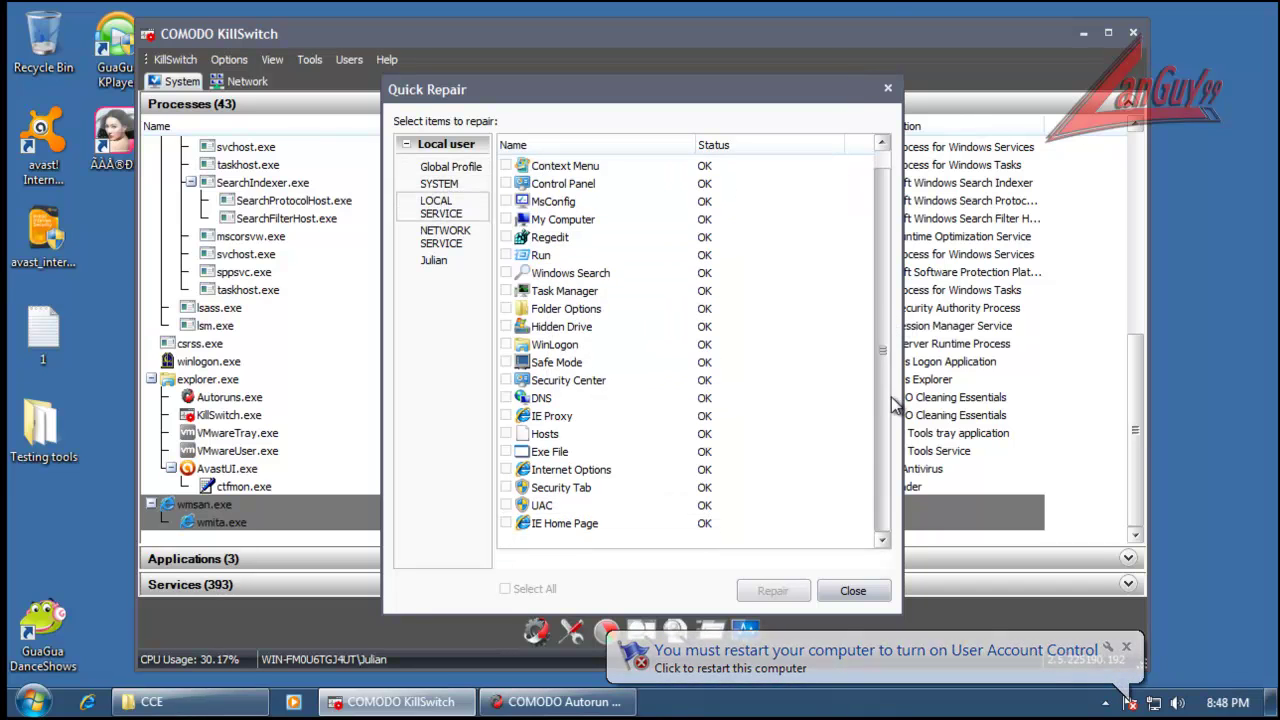
click(887, 88)
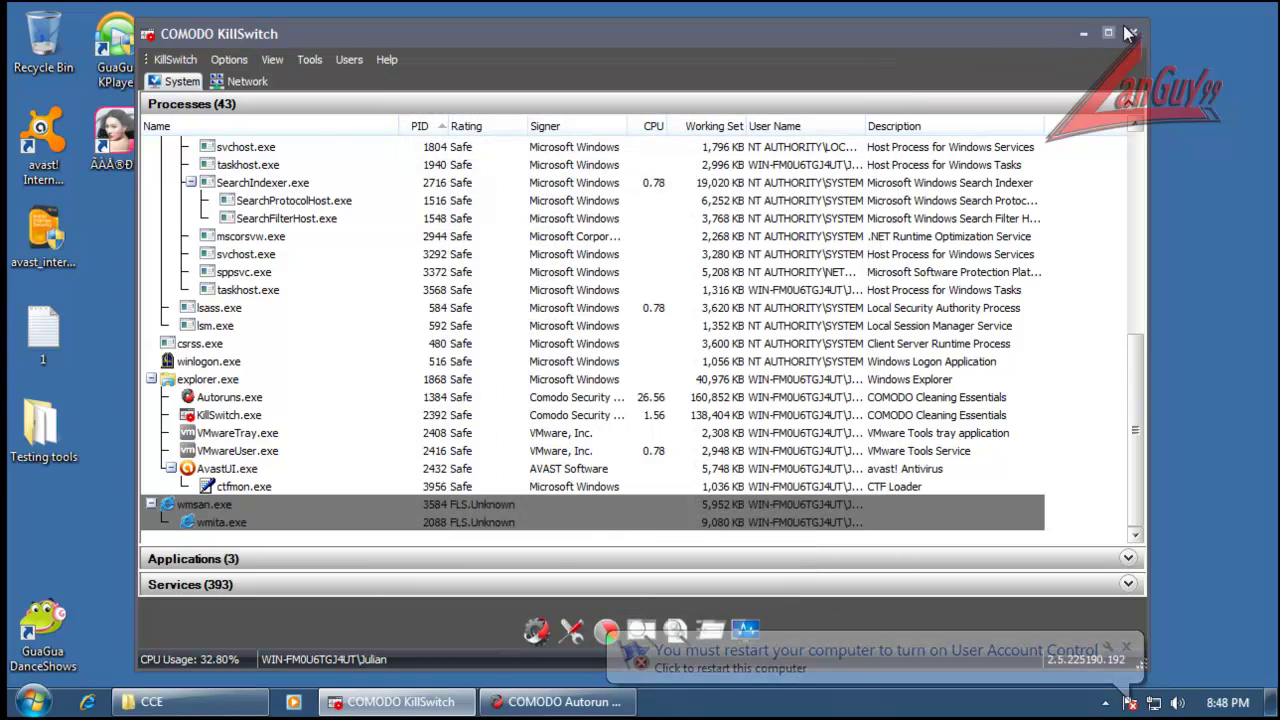
Step: Close KillSwitch and hide the safe entries in COMODO Autorun Analyzer
click(1133, 33)
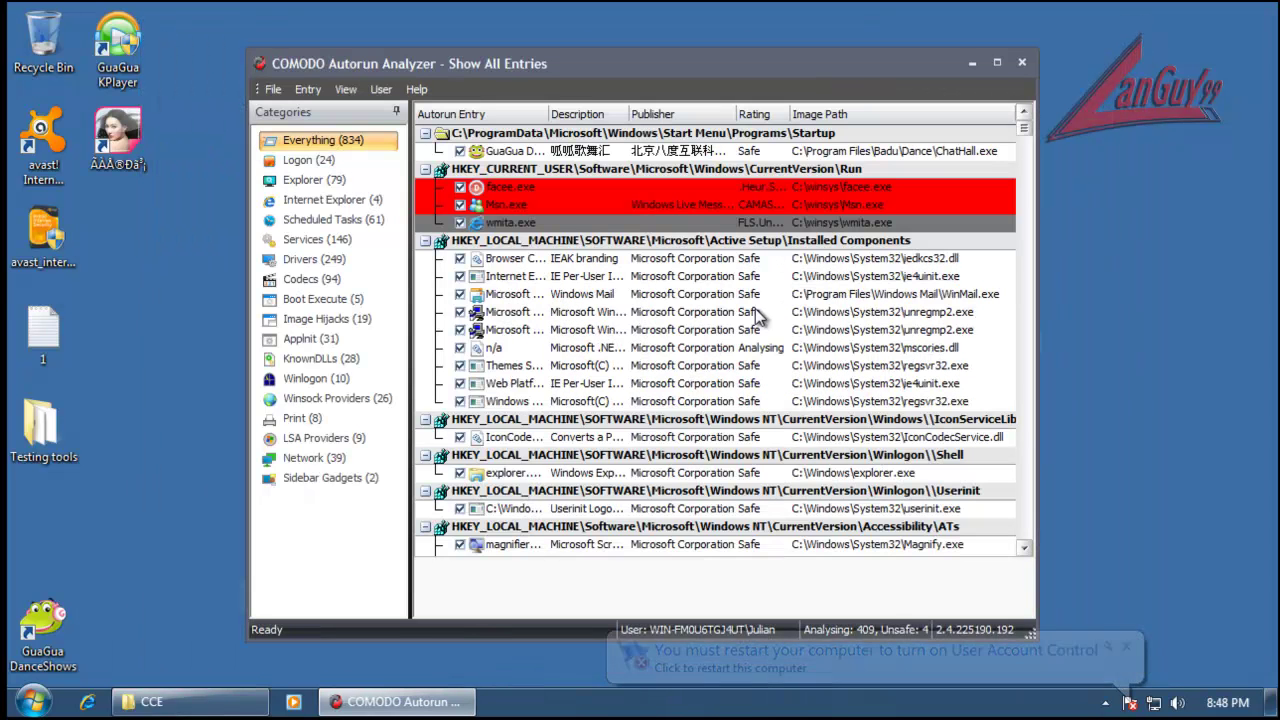
click(385, 92)
click(285, 76)
click(345, 89)
click(390, 111)
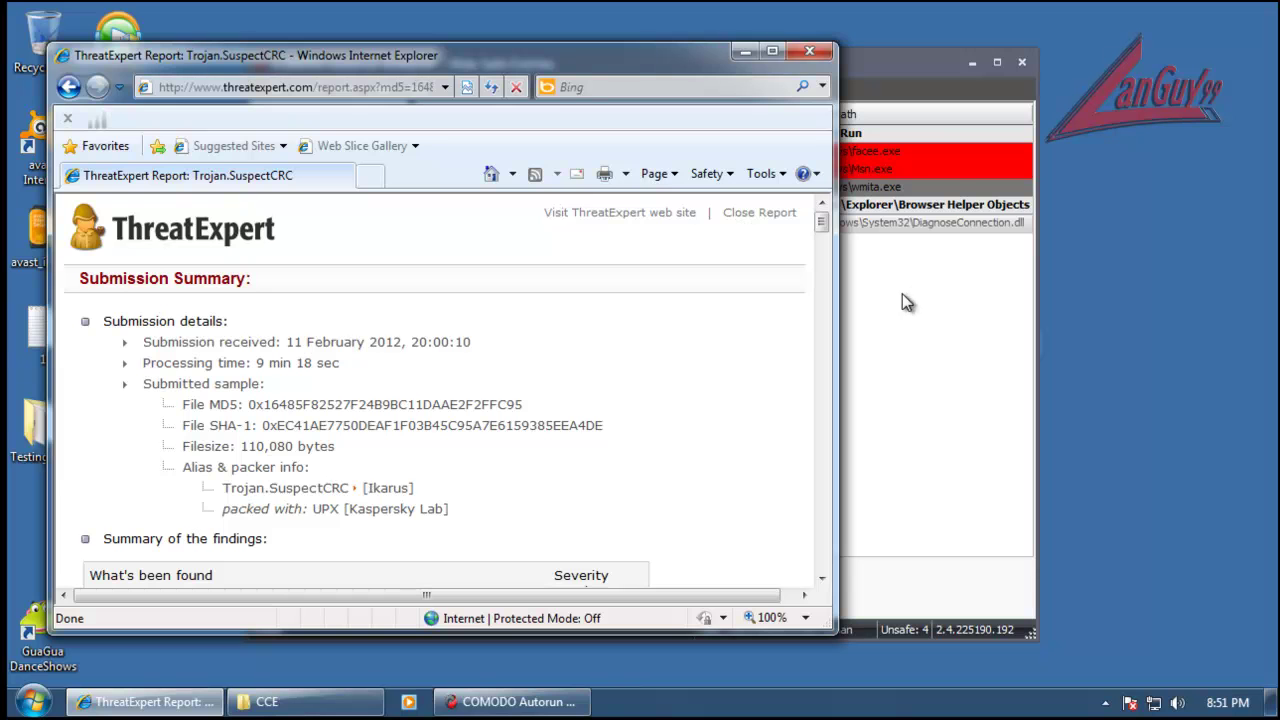
Step: Examine the ThreatExpert report's alias information, technical details and file system modifications alongside the remaining autorun entries, widening the browser window for reading
click(746, 50)
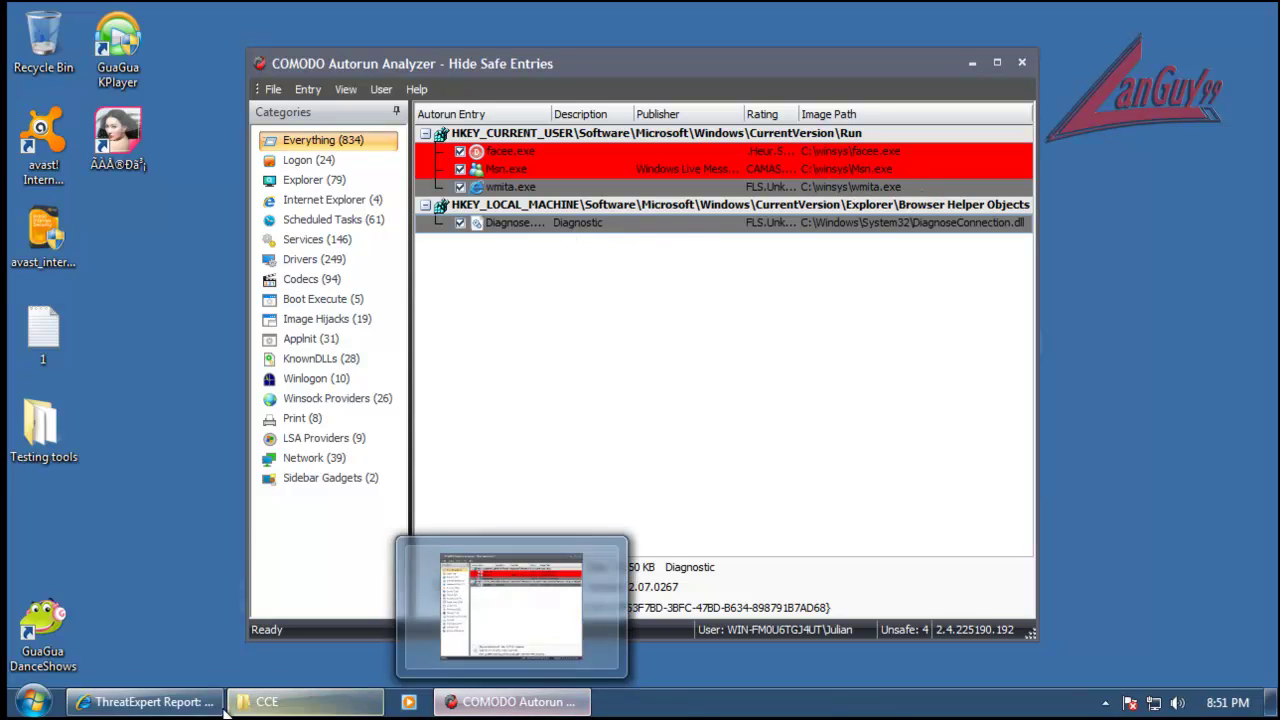
click(145, 705)
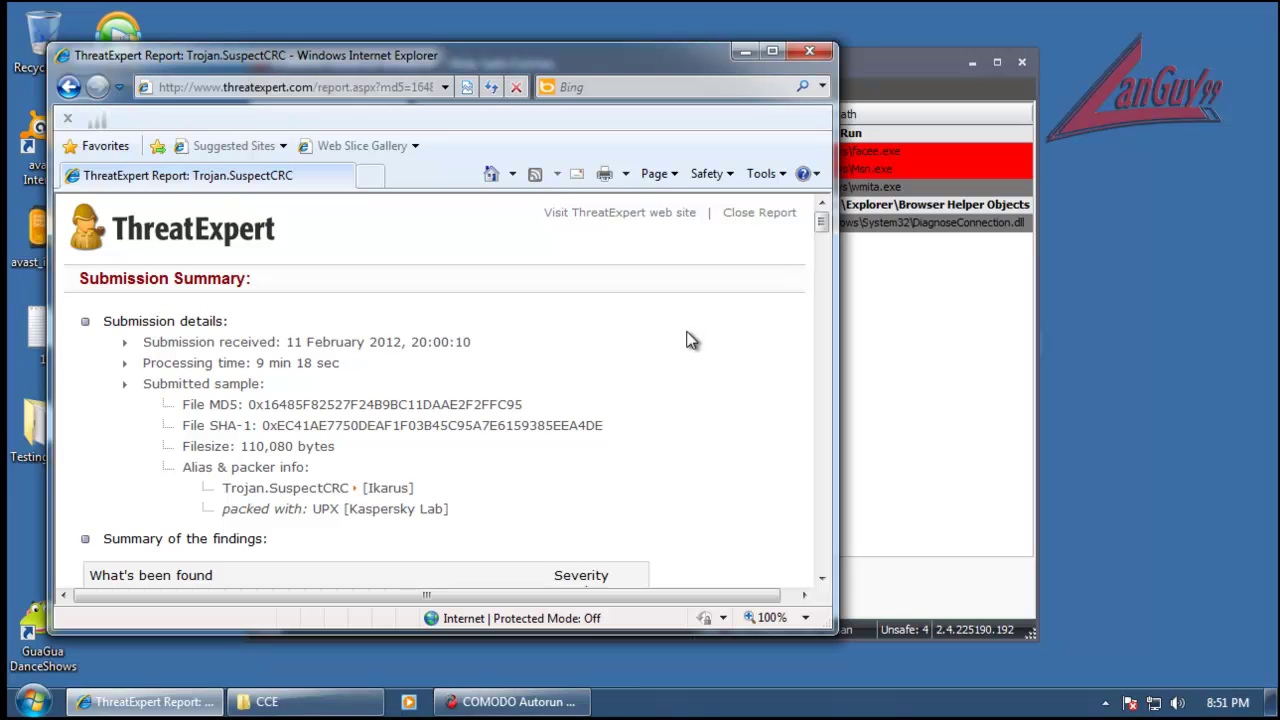
drag(470, 522, 220, 487)
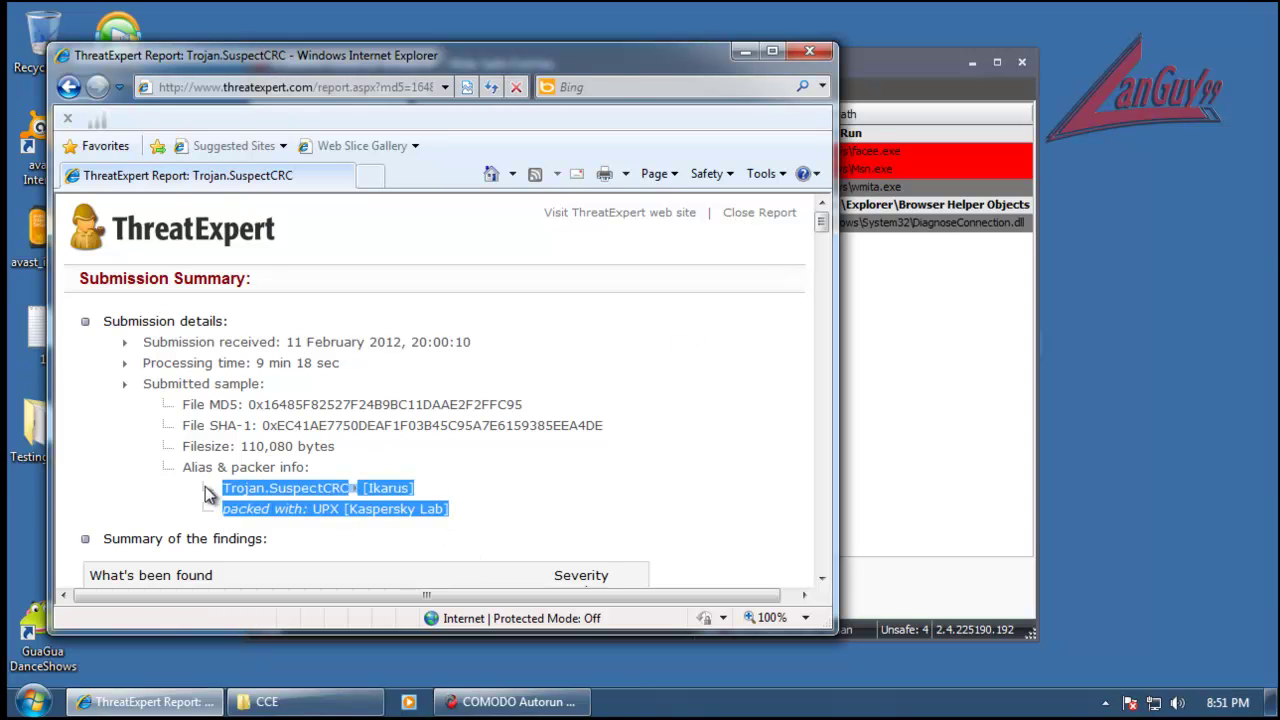
click(508, 526)
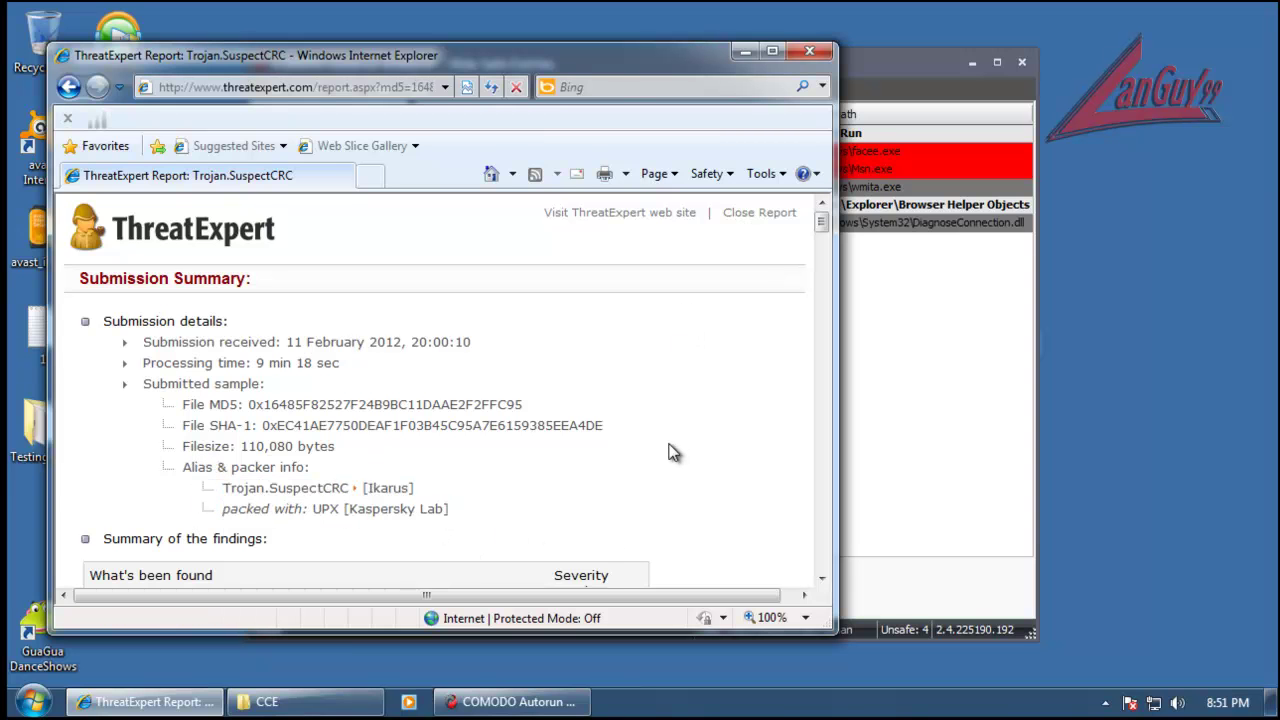
scroll(672, 452, down, 8)
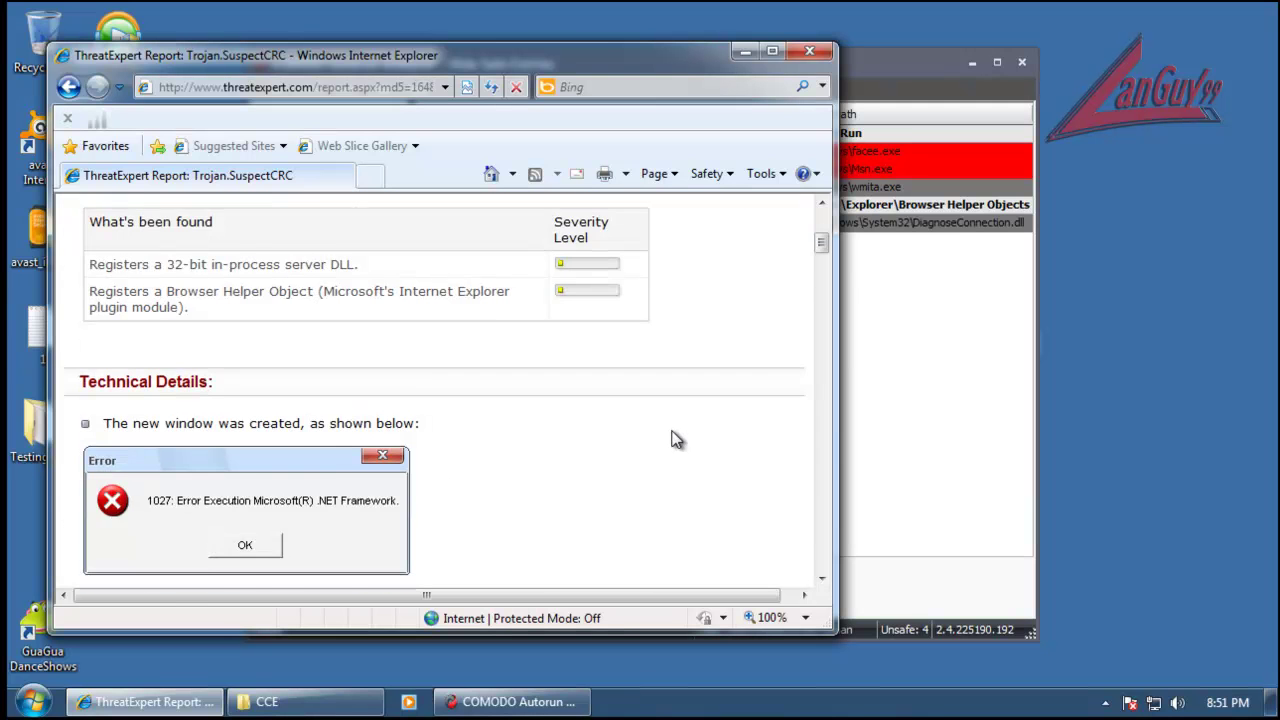
drag(473, 507, 250, 461)
click(510, 497)
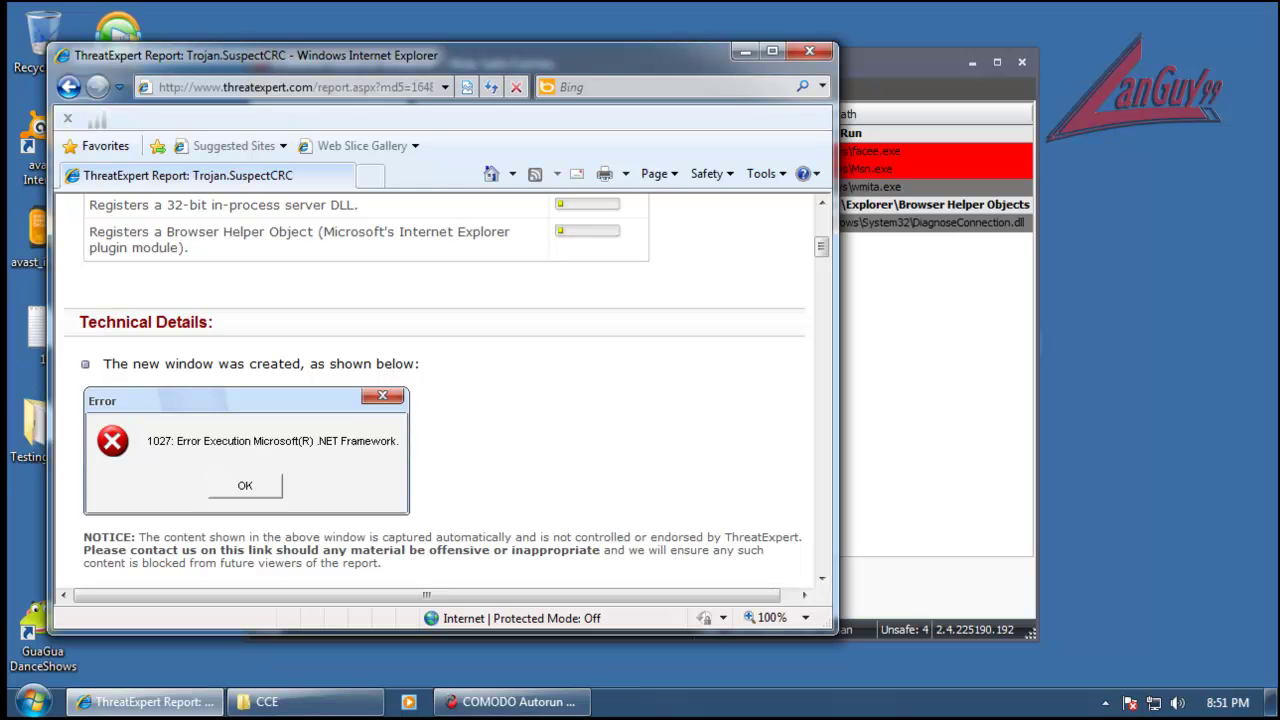
scroll(610, 415, down, 6)
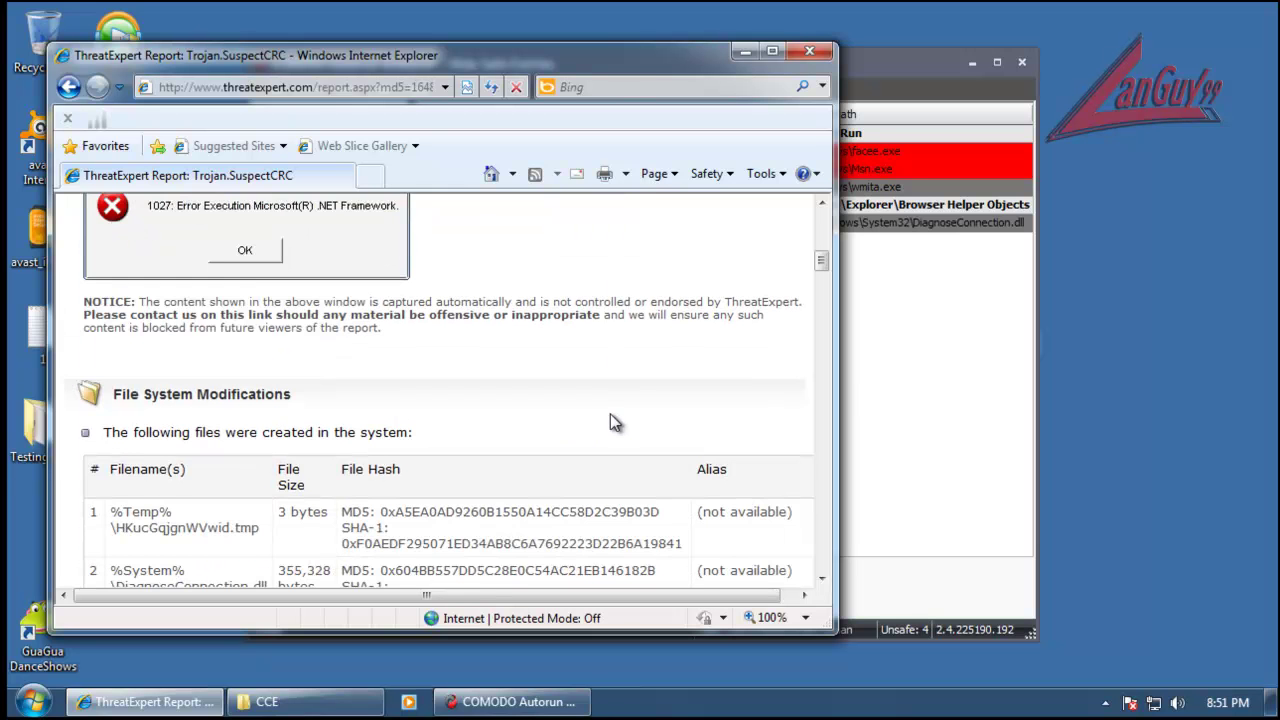
drag(837, 380, 1176, 373)
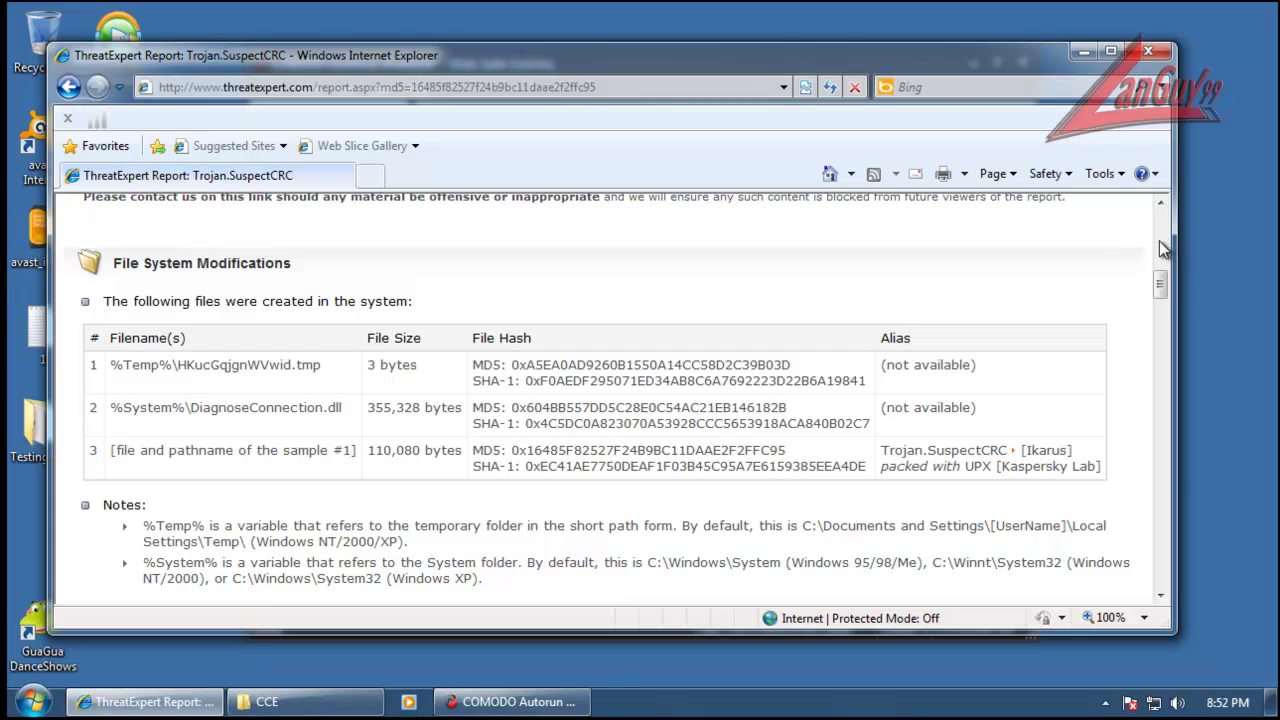
Step: Review the ThreatExpert report's submission summary and summary of findings, and close the browser
drag(1160, 283, 1167, 197)
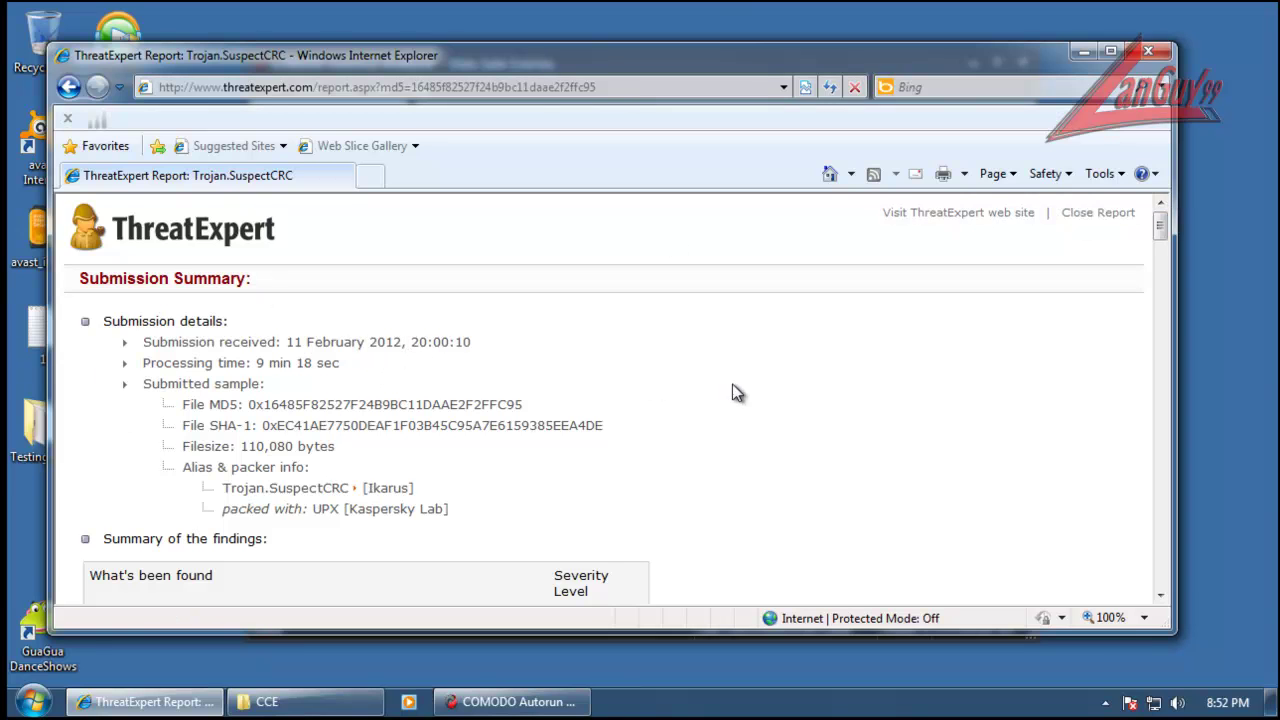
scroll(894, 354, down, 3)
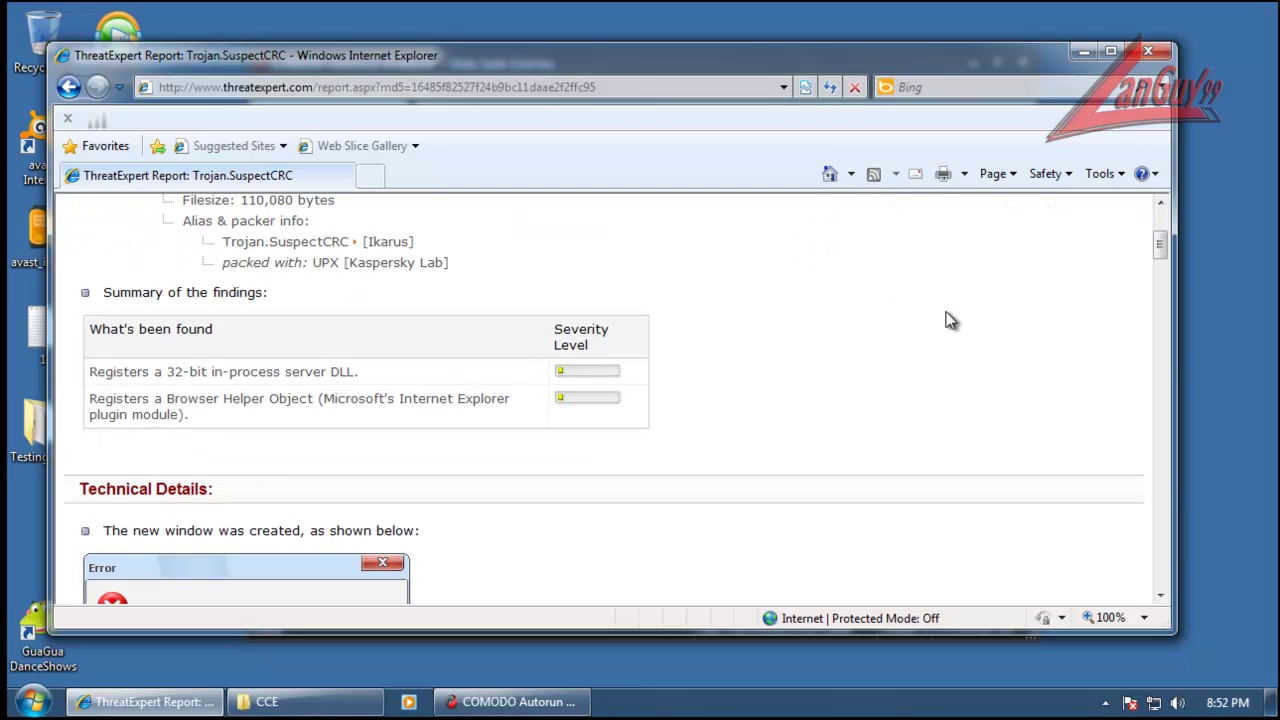
click(1158, 51)
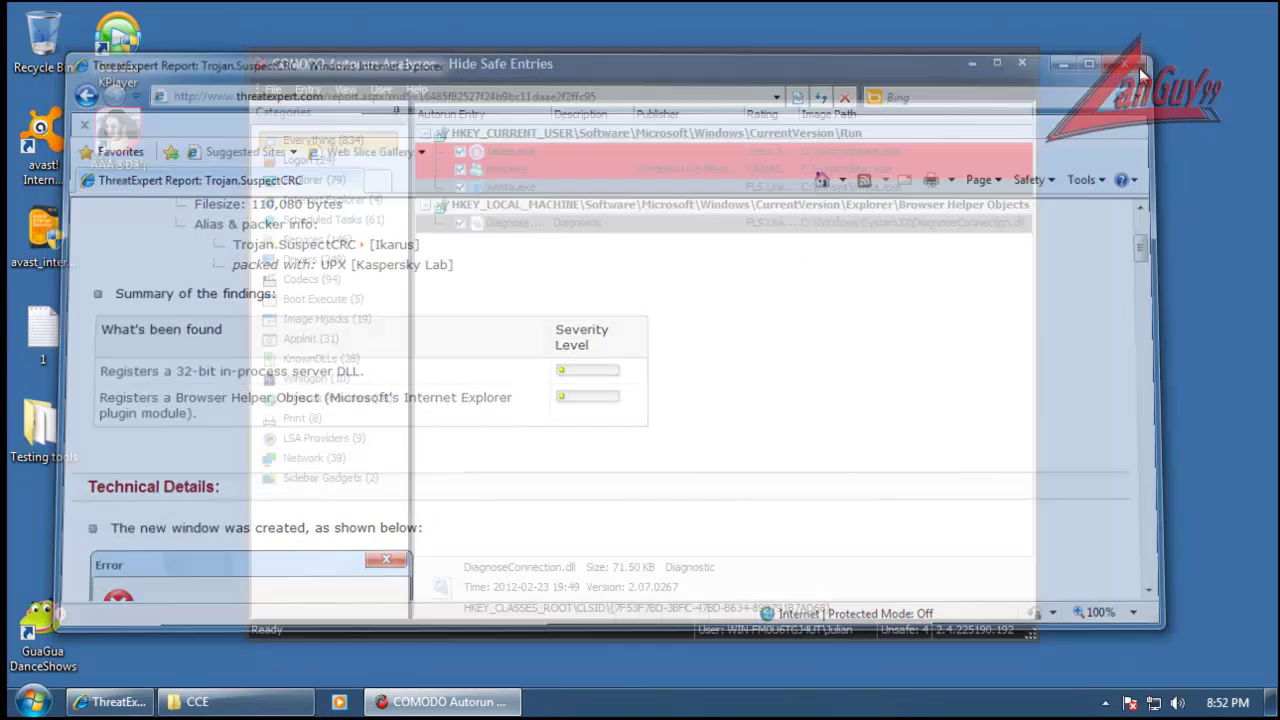
Step: Delete the facee.exe, Msn.exe and wmita.exe autorun entries under the current user's Run key
right_click(508, 133)
right_click(505, 151)
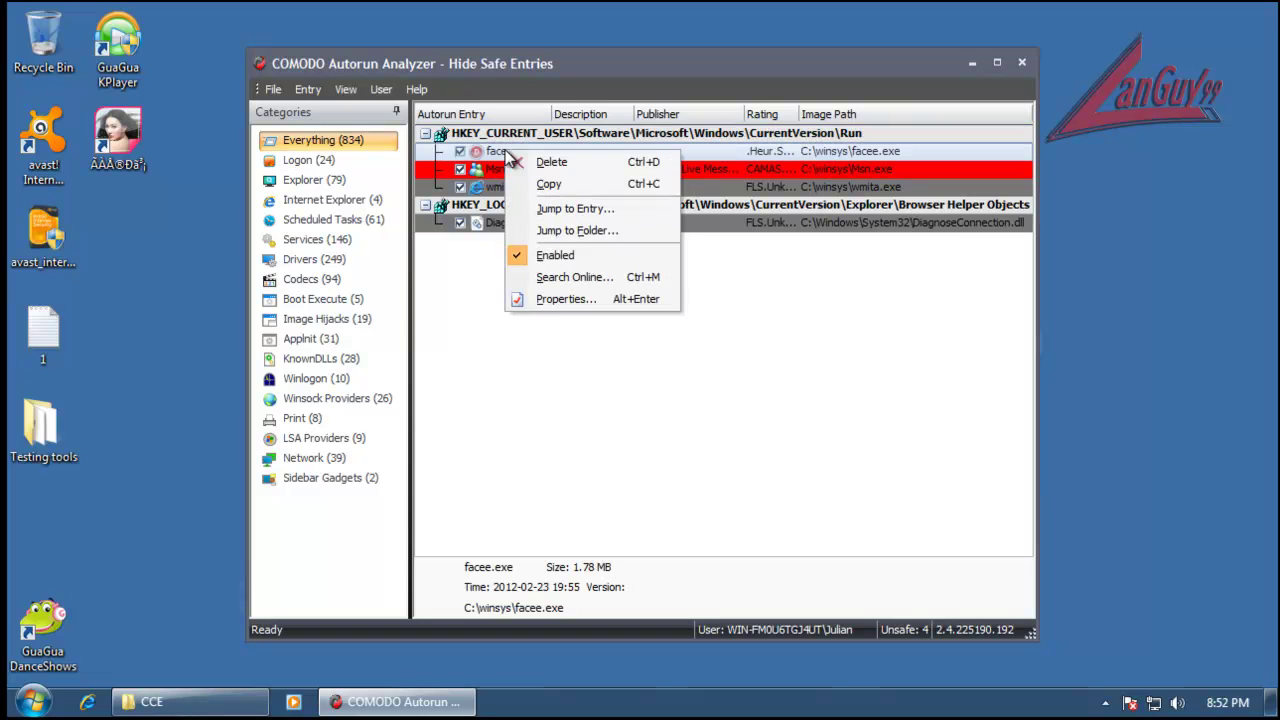
click(606, 164)
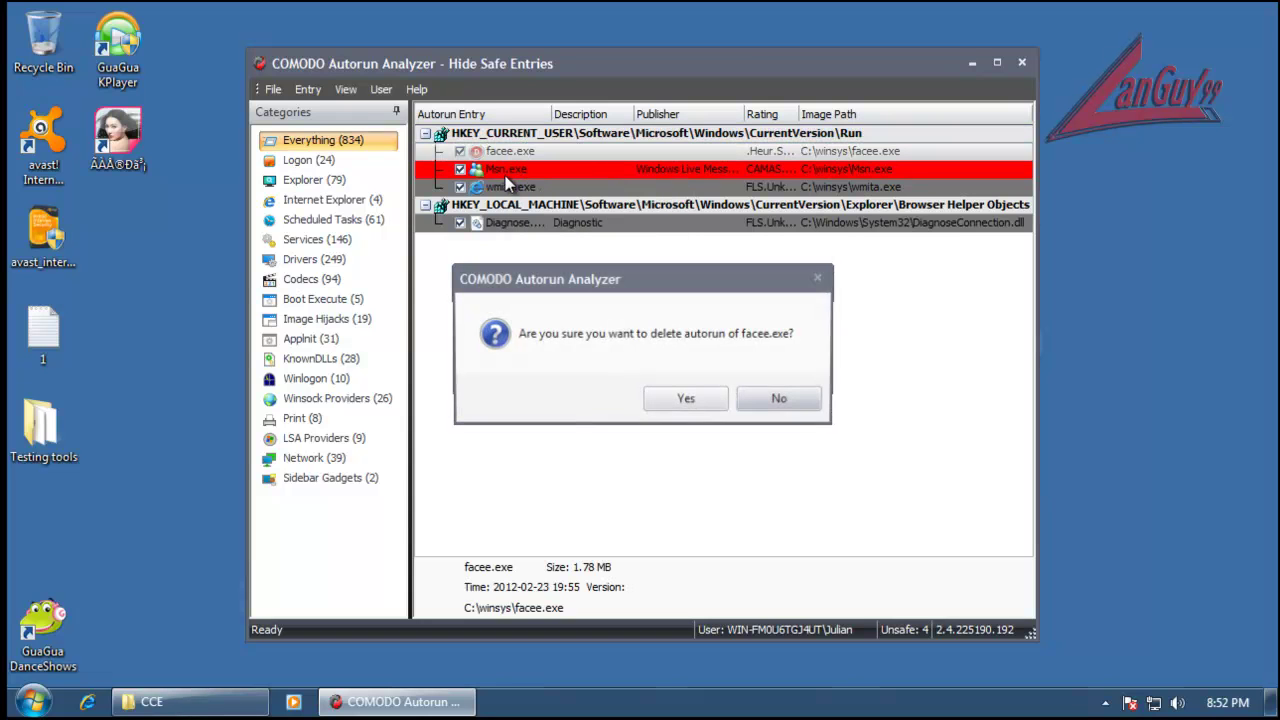
key(Return)
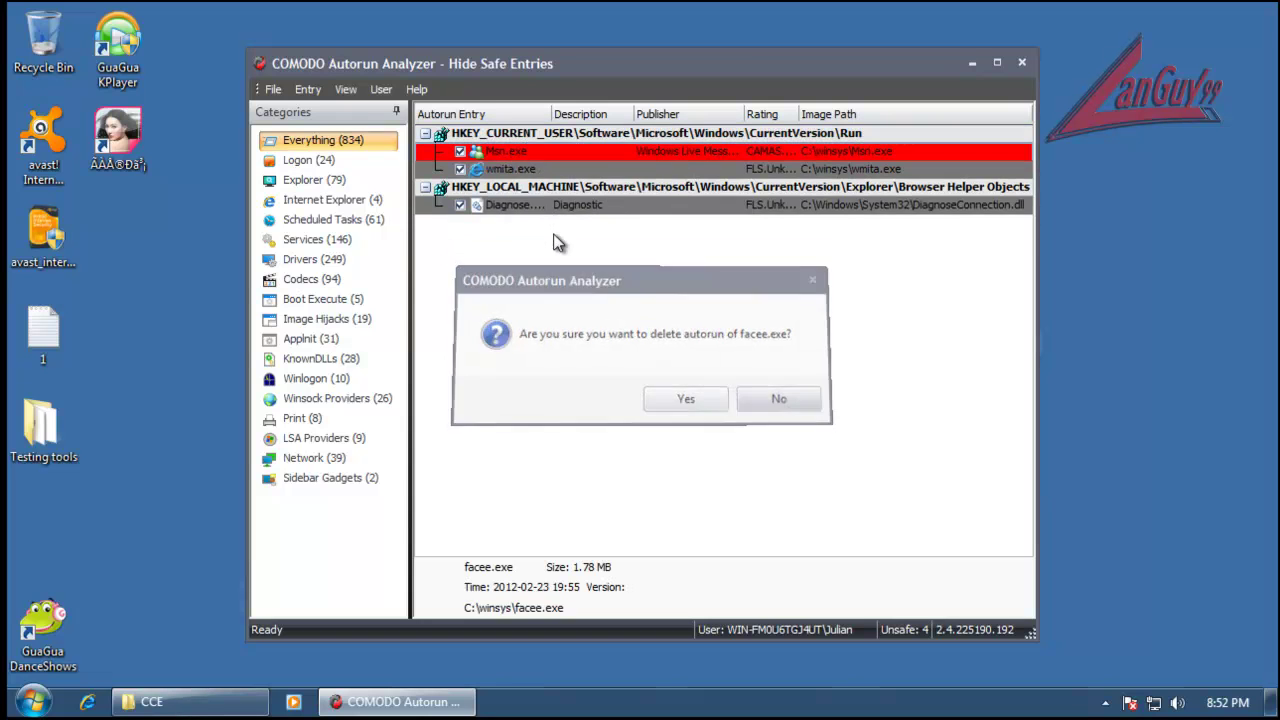
right_click(527, 153)
click(591, 163)
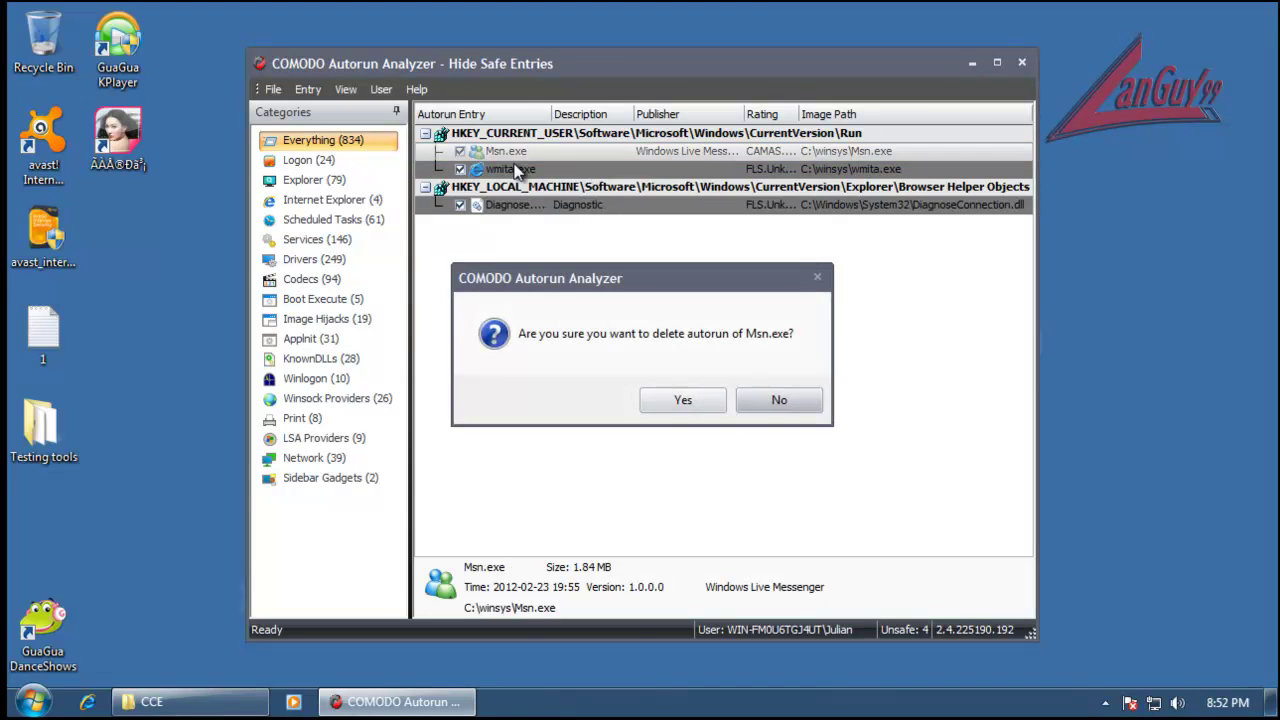
key(Return)
right_click(513, 153)
click(571, 164)
key(Return)
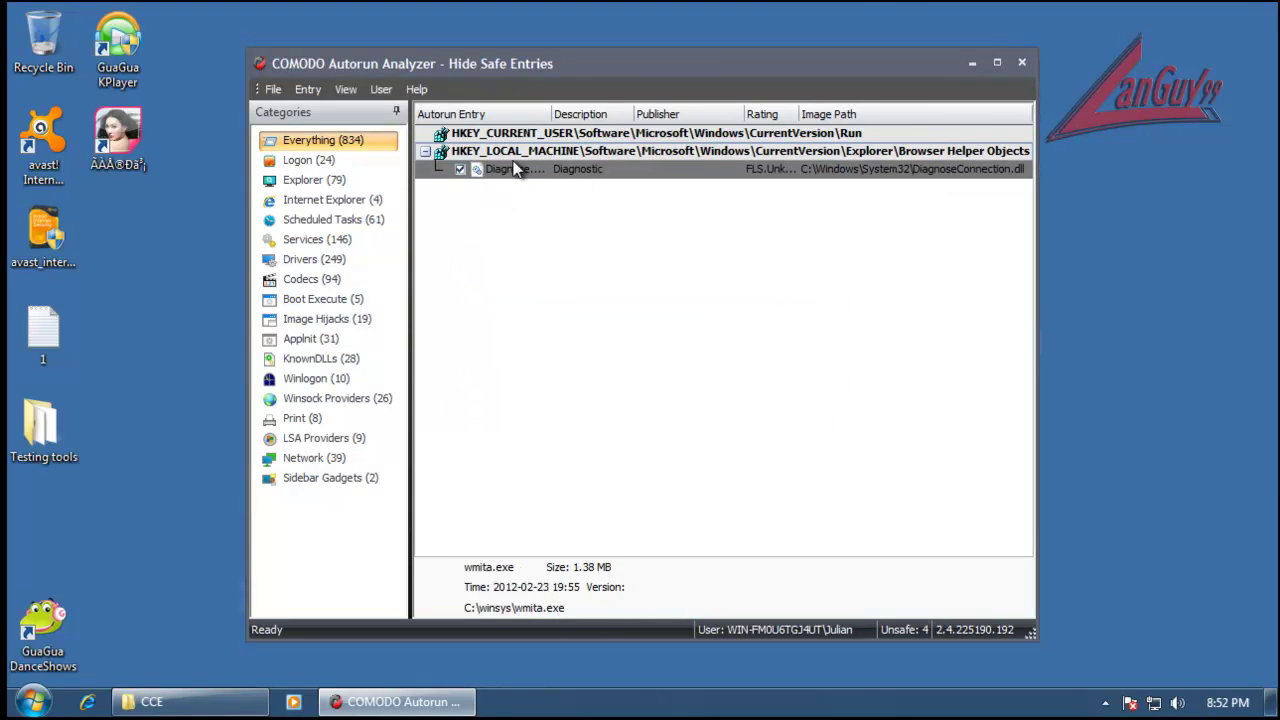
Step: Delete the Diagnose.Connection Browser Helper Object autorun entry and close COMODO Autorun Analyzer
right_click(513, 168)
right_click(496, 175)
click(556, 184)
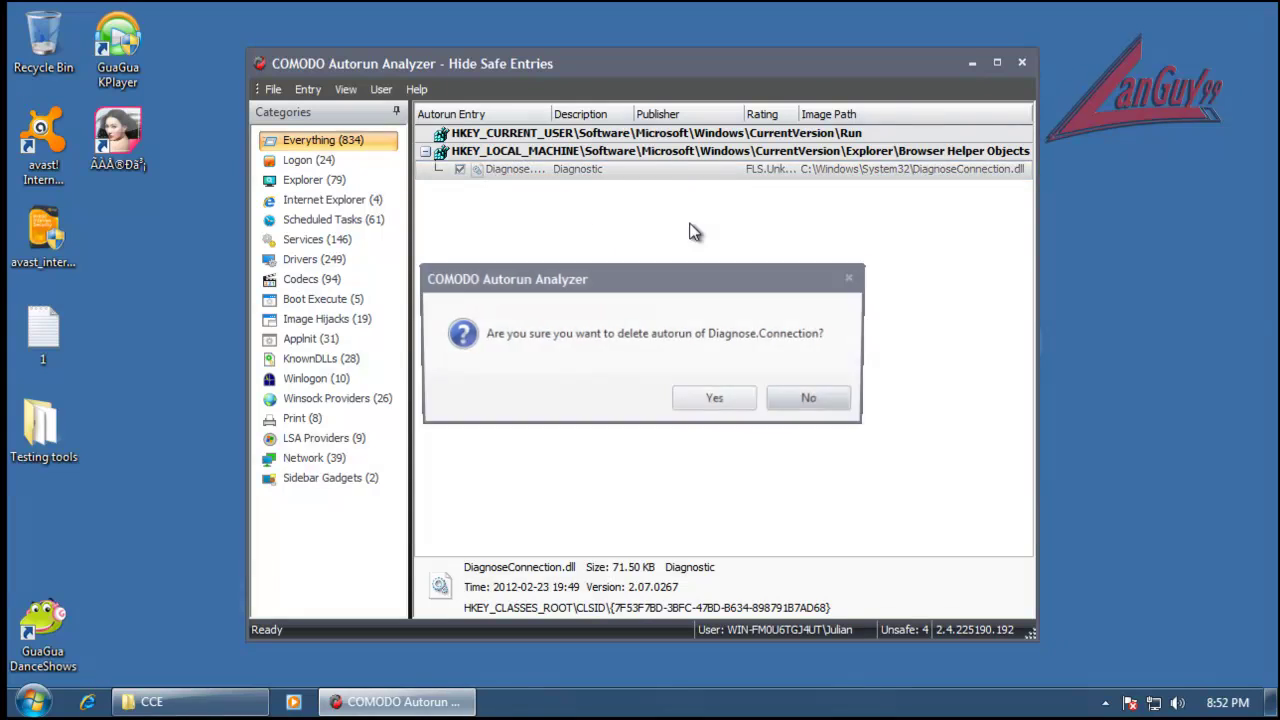
key(Return)
click(1020, 64)
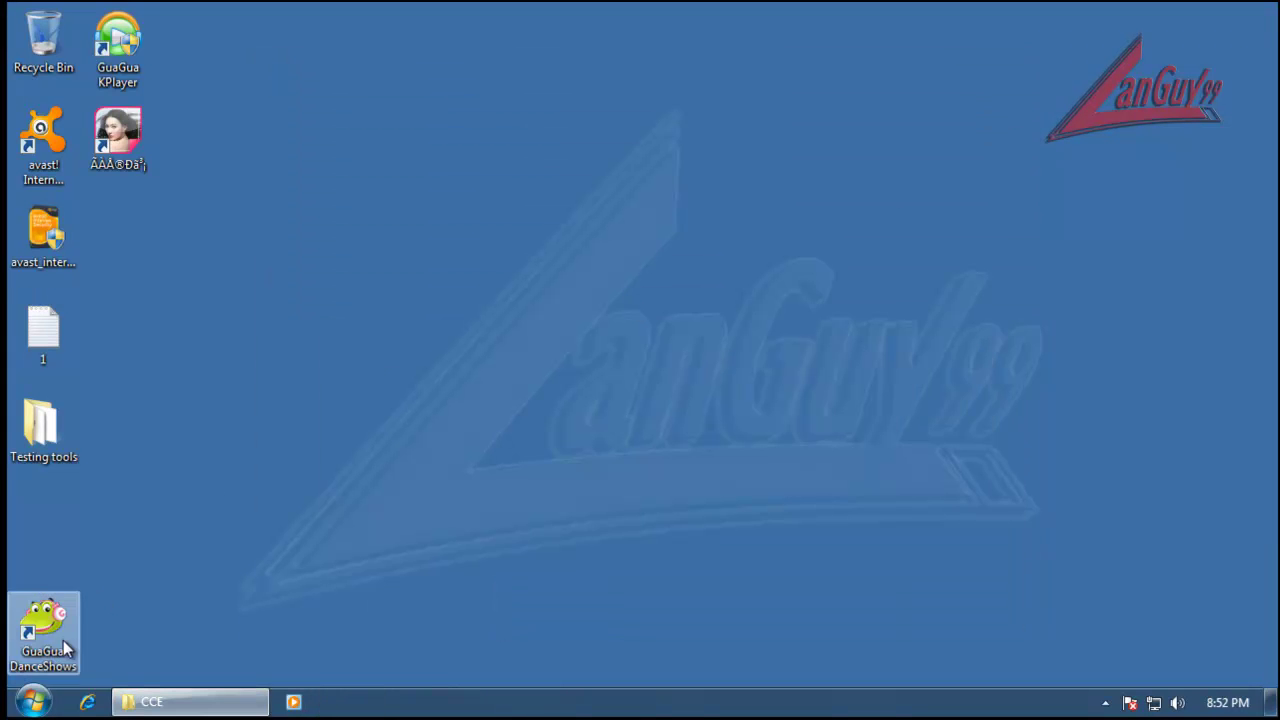
Step: Run a scan with COMODO Cleaning Essentials from the CCE folder and widen the results' Name column to read the threat's full path
click(210, 697)
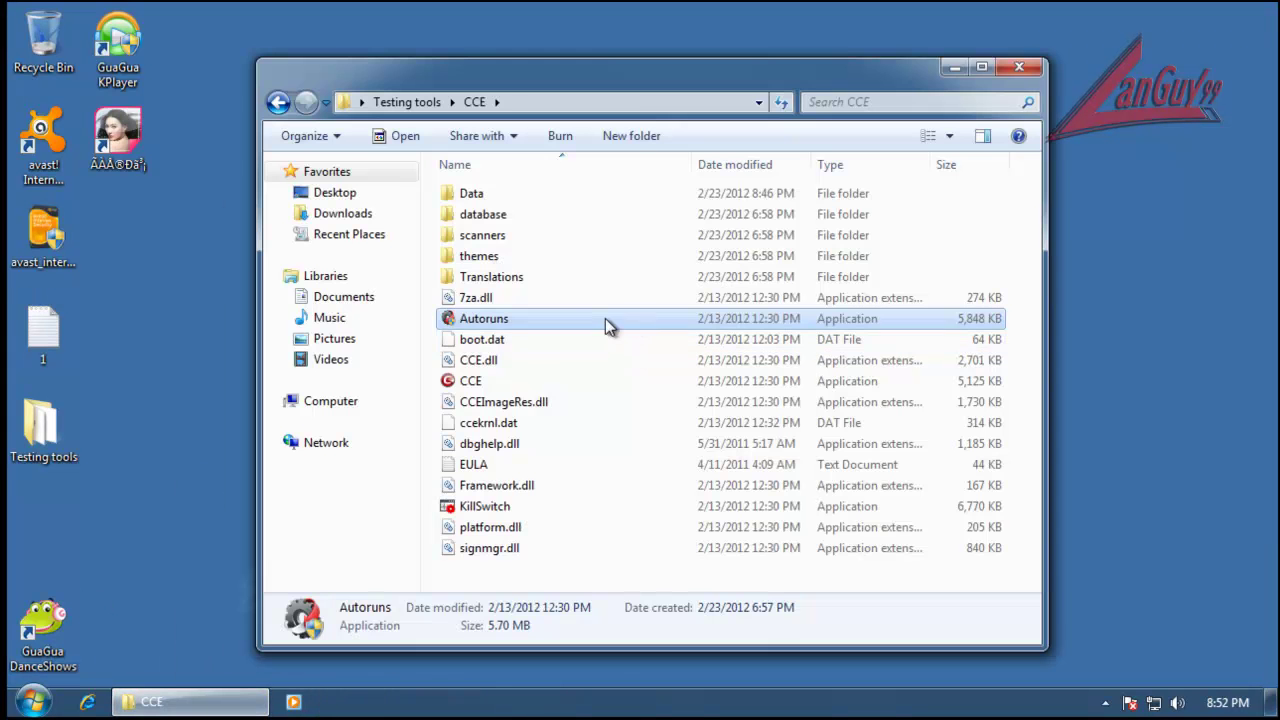
double_click(468, 384)
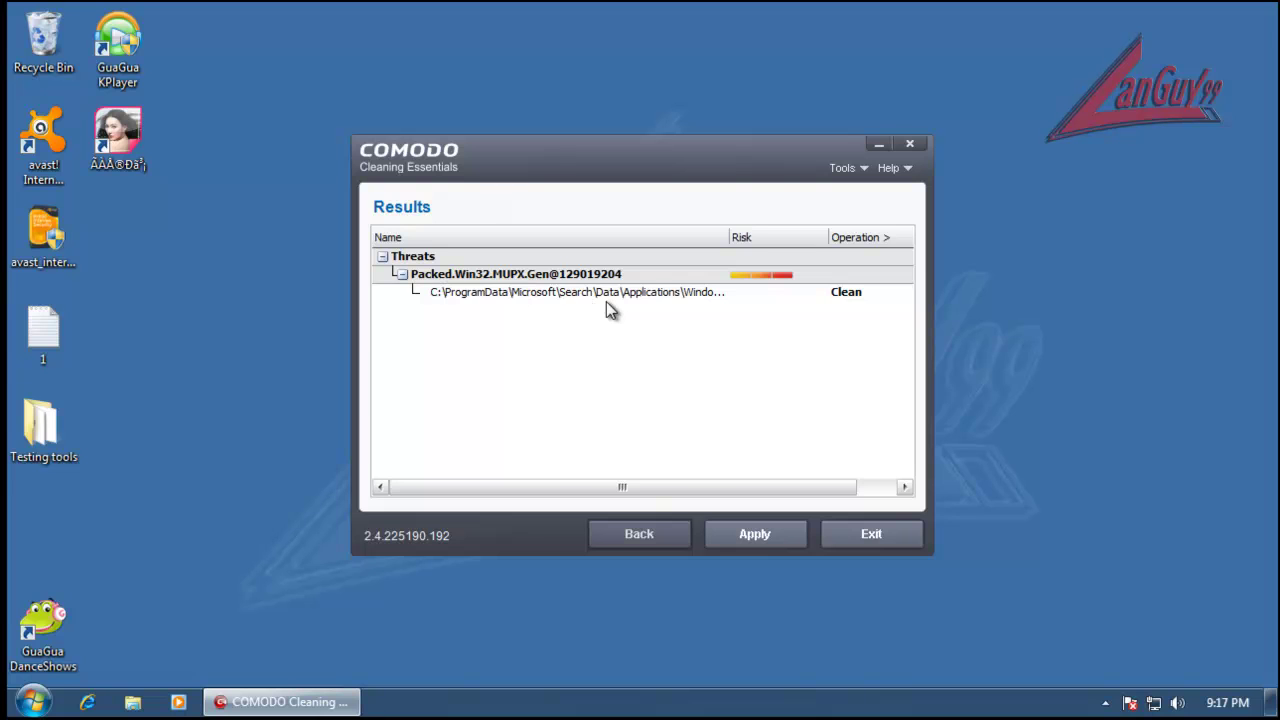
click(686, 294)
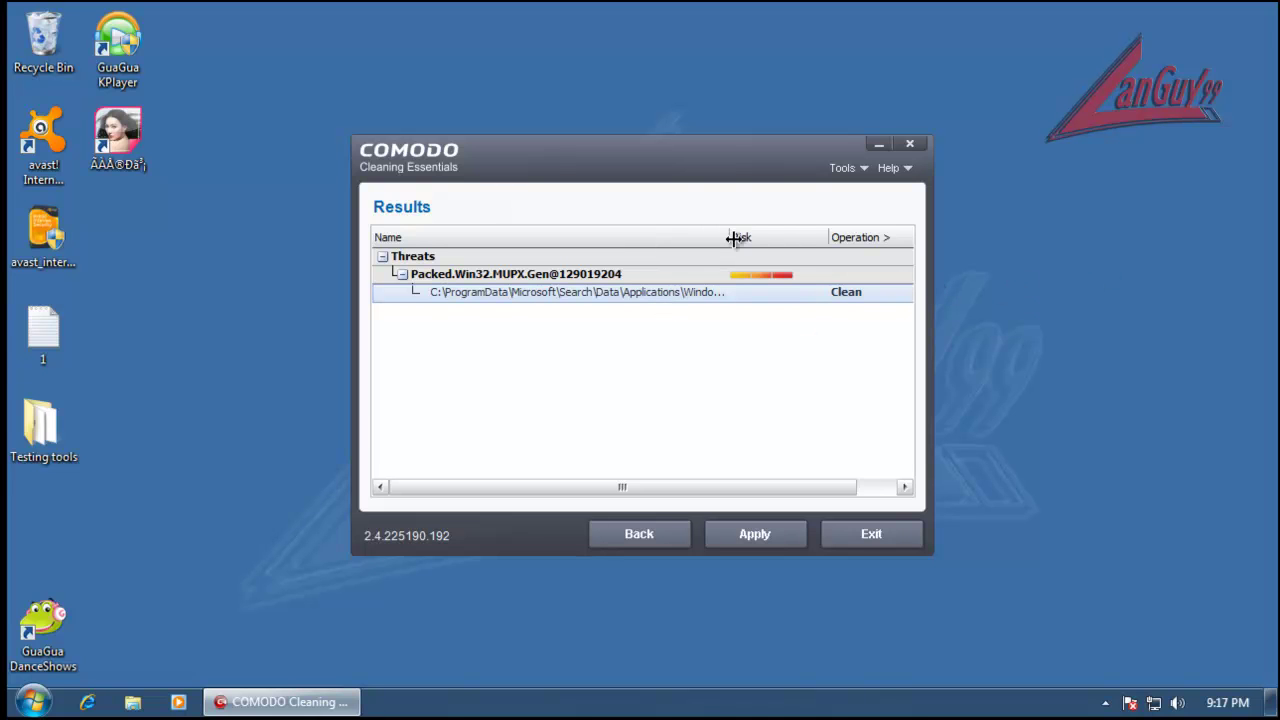
drag(734, 237, 782, 241)
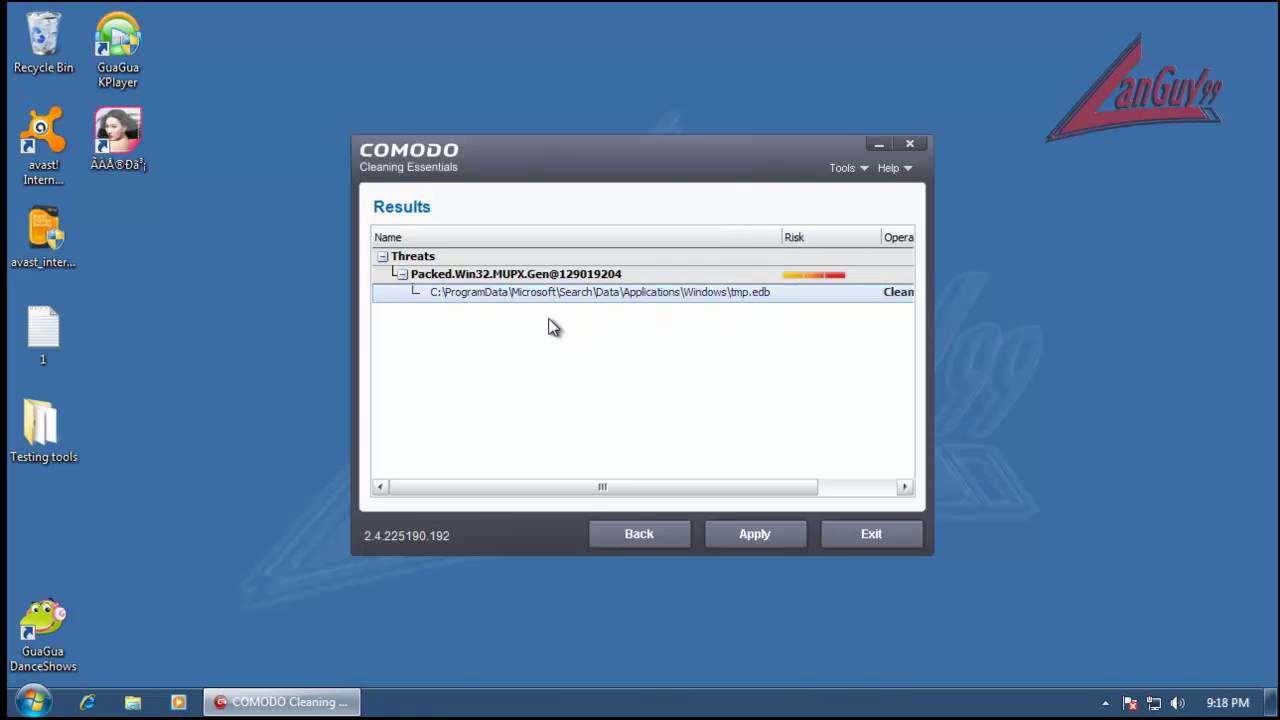
Step: Clean the detected tmp.edb threat and restart the computer
click(758, 531)
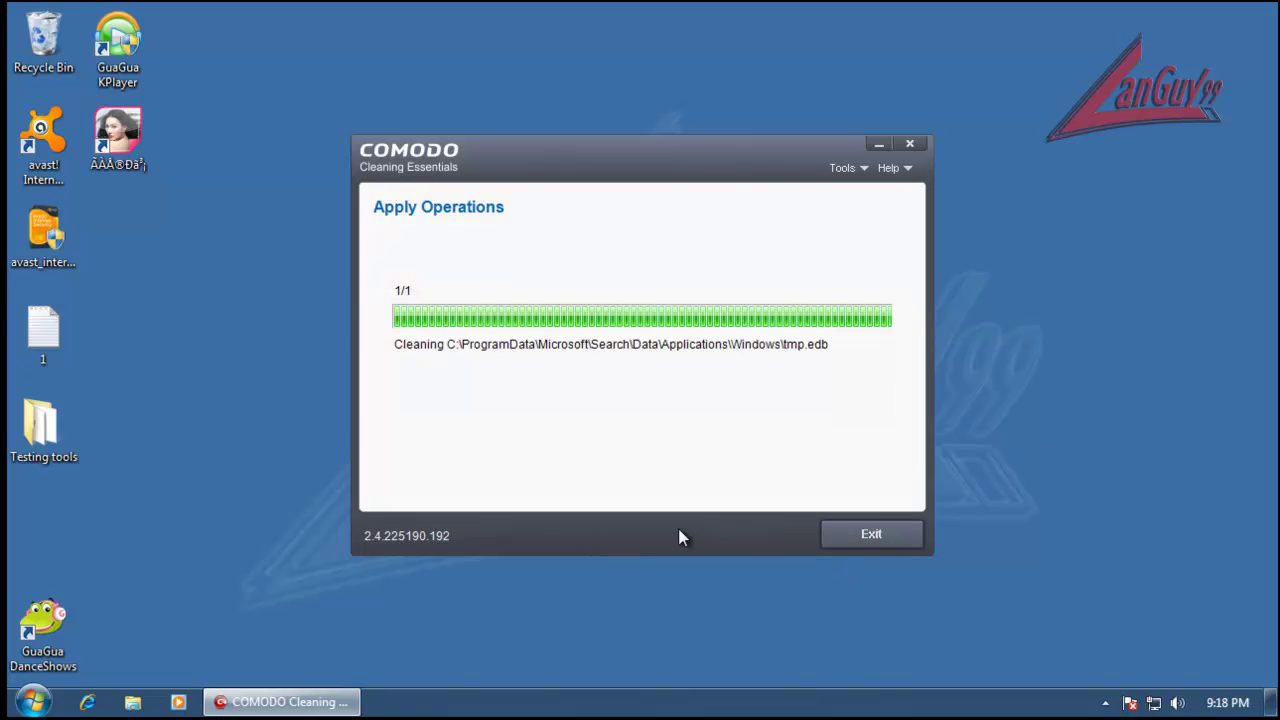
click(872, 540)
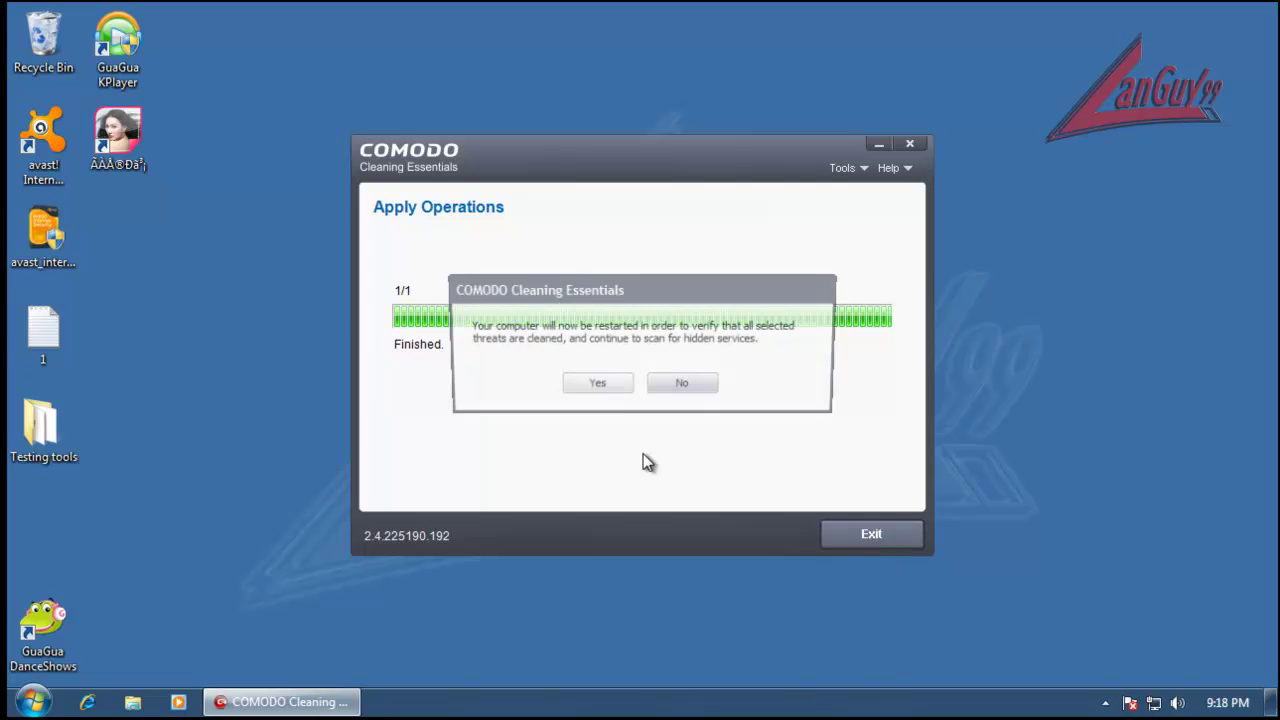
click(603, 391)
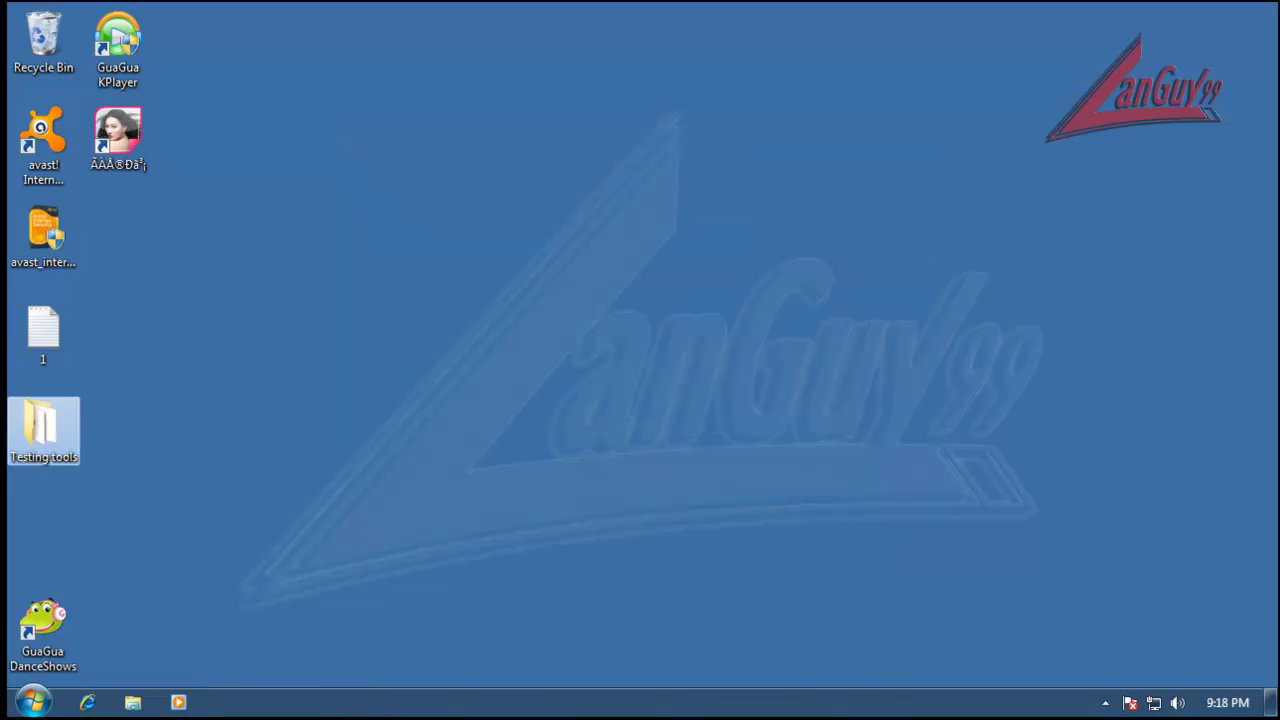
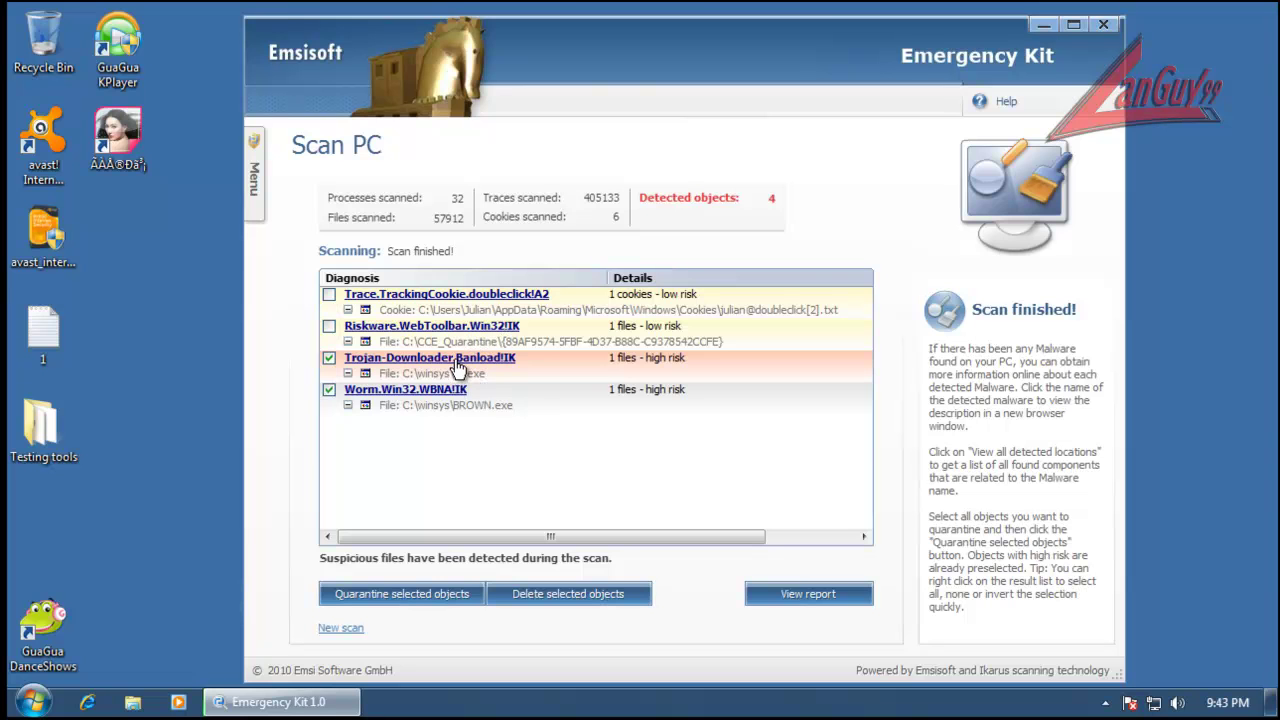
Step: Delete all detected objects in Emsisoft Emergency Kit, including the low-risk cookie and web toolbar entries, and close the program
click(329, 294)
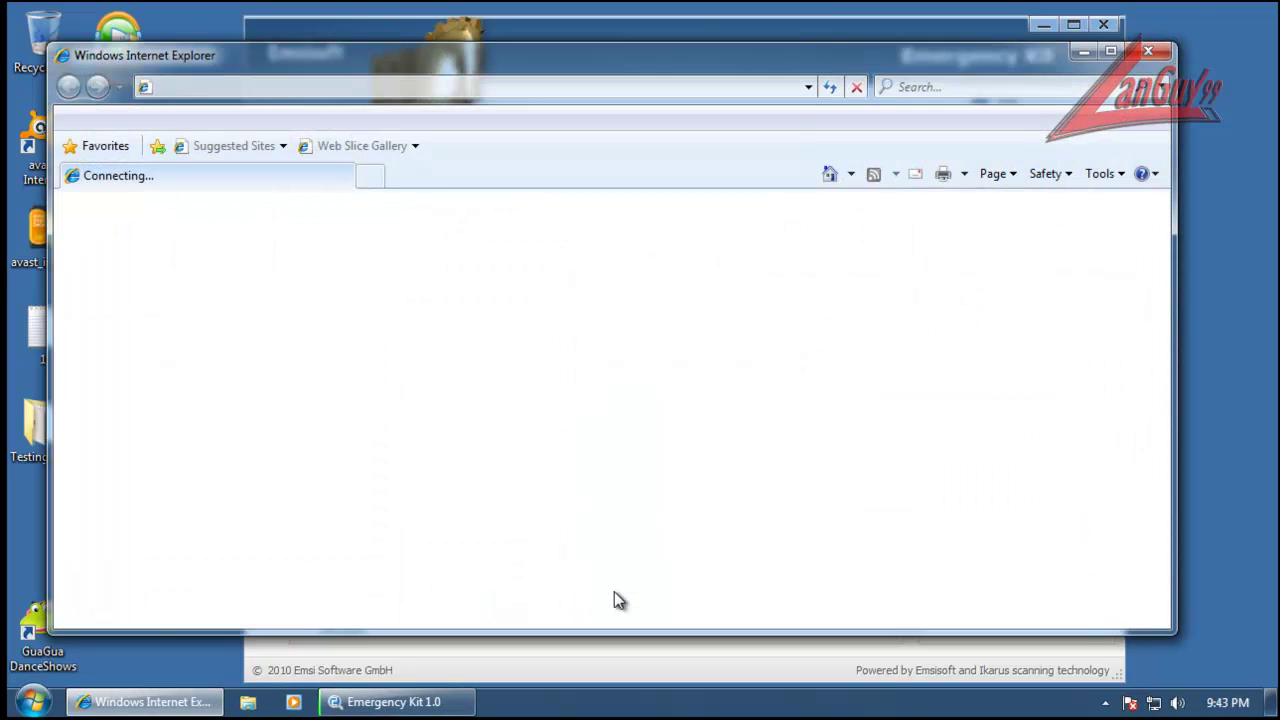
click(1153, 51)
click(598, 597)
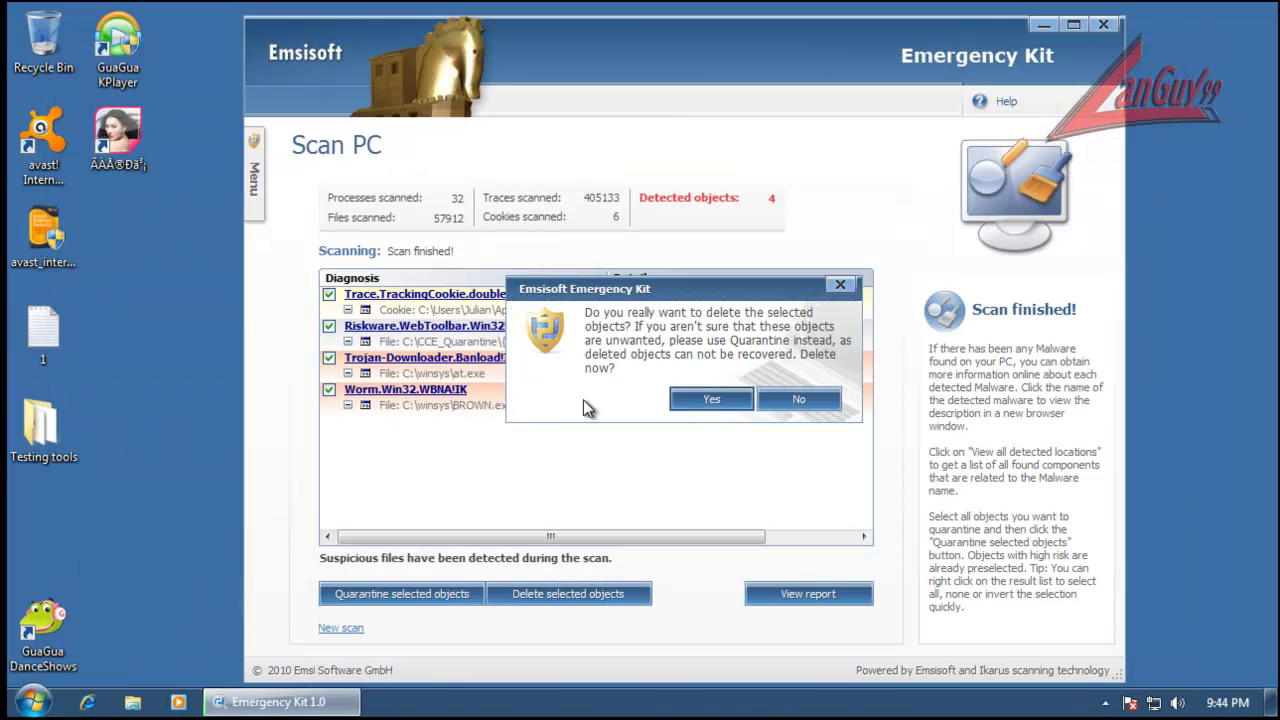
click(730, 400)
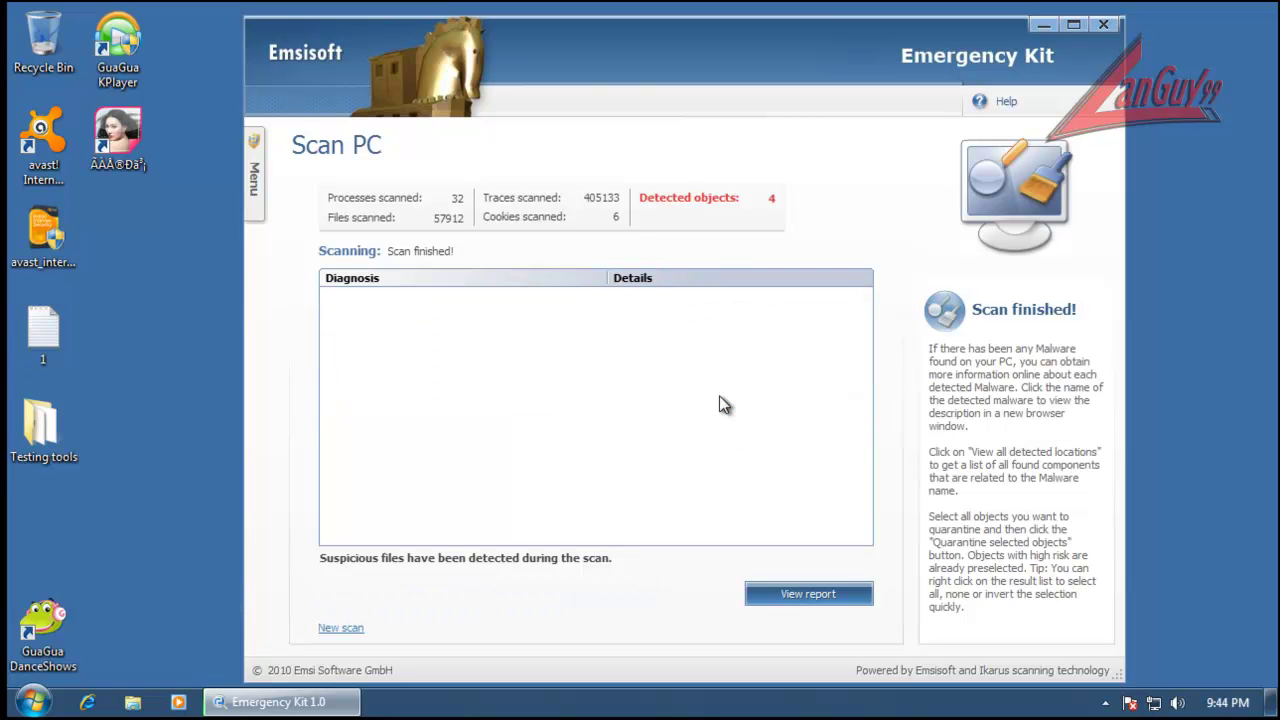
click(1103, 26)
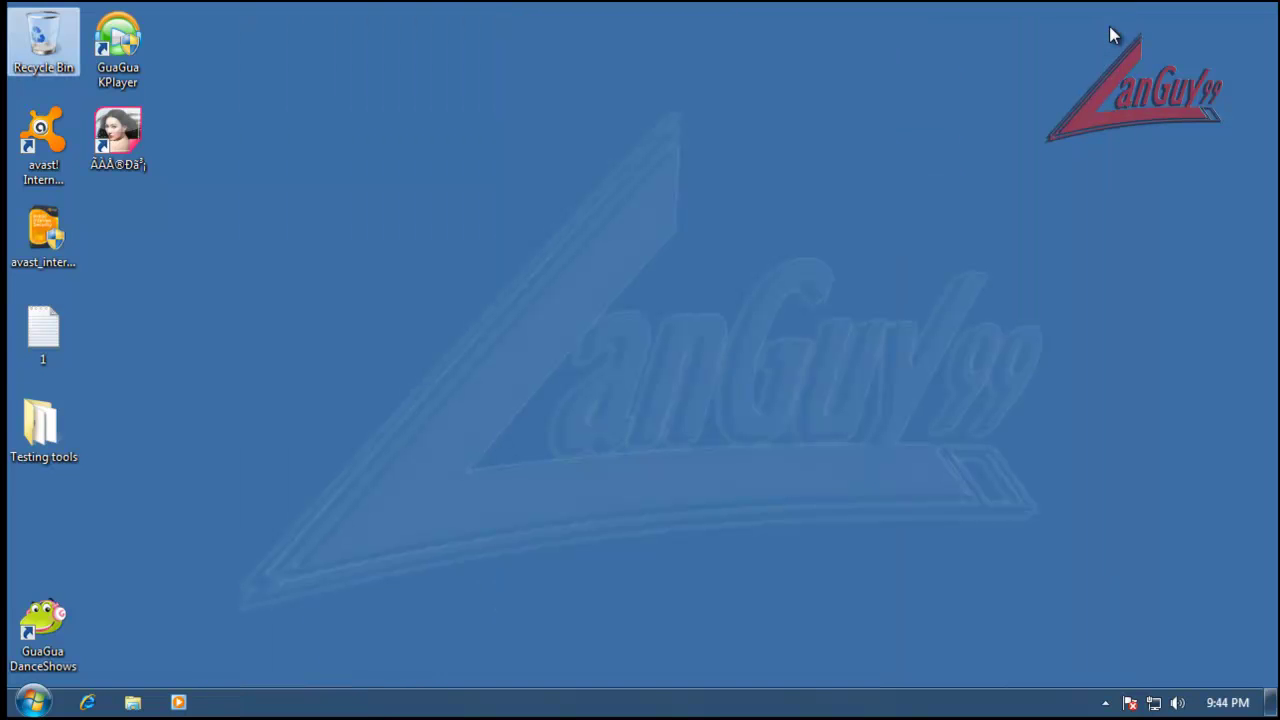
Step: Install Malwarebytes Anti-Malware from mbam--setup-1.60.1.1000 in the Testing tools folder, run a quick scan, and exit the program
double_click(43, 428)
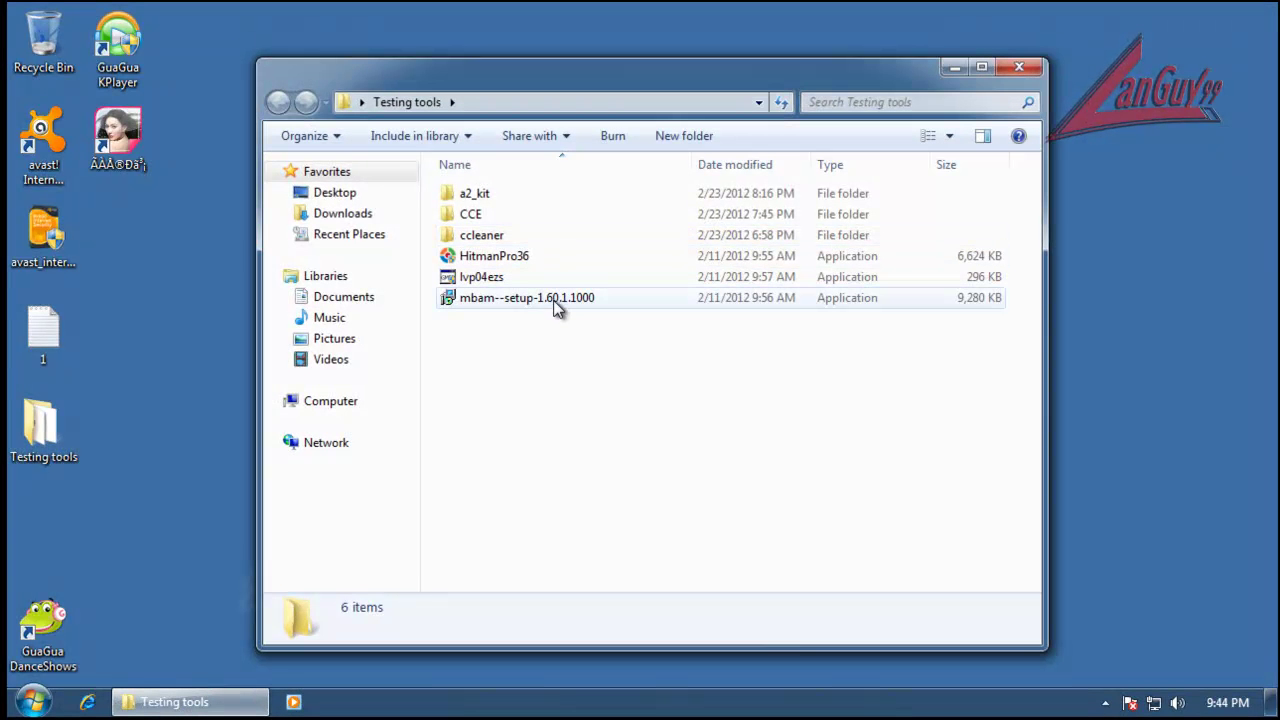
double_click(557, 306)
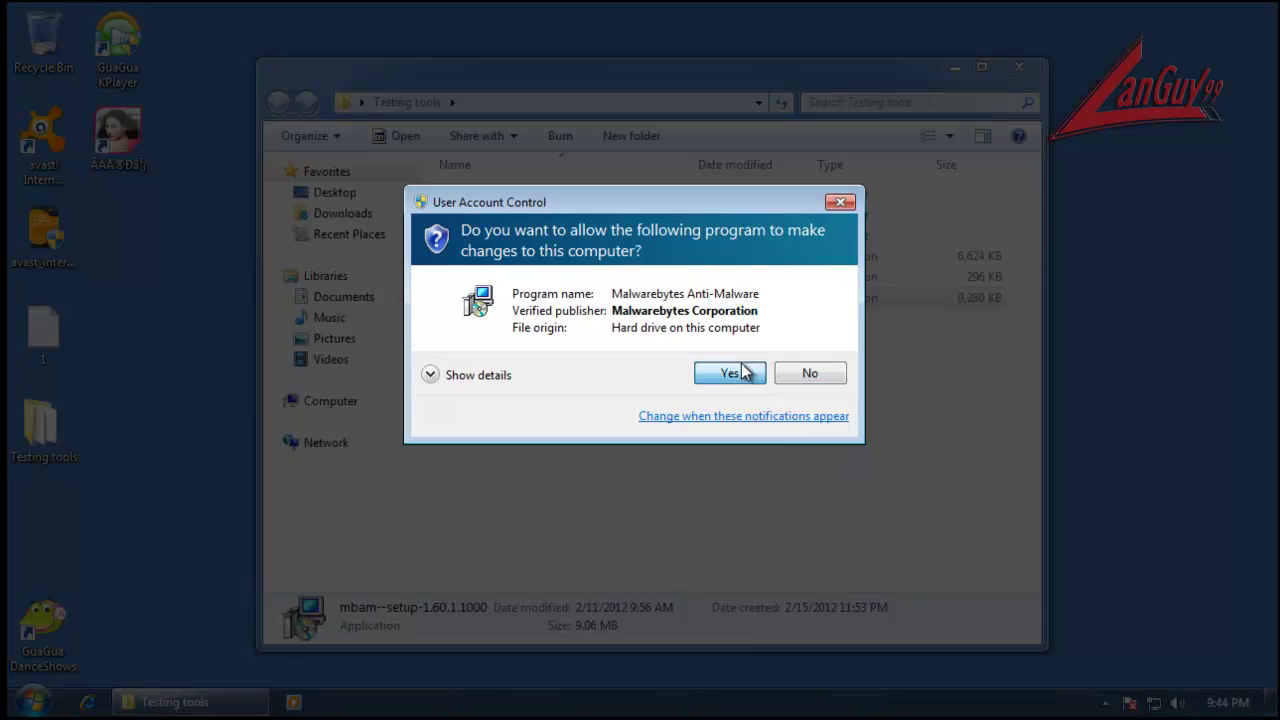
click(737, 373)
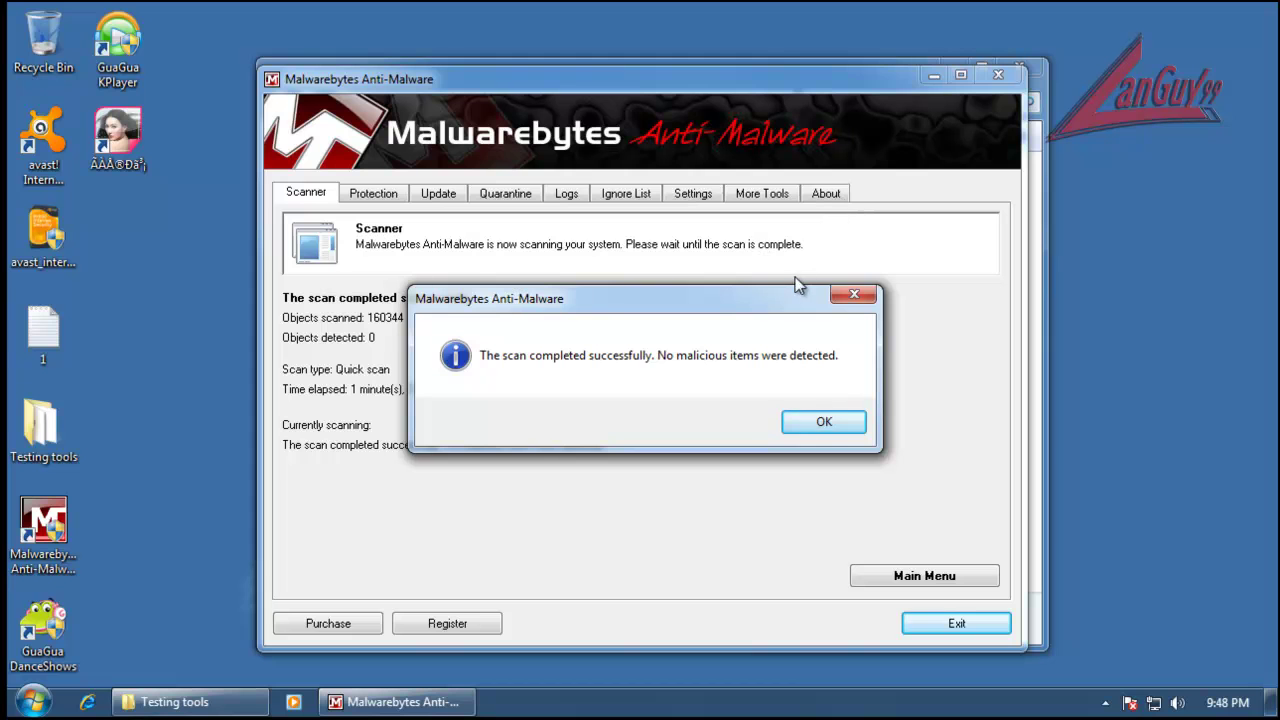
click(823, 423)
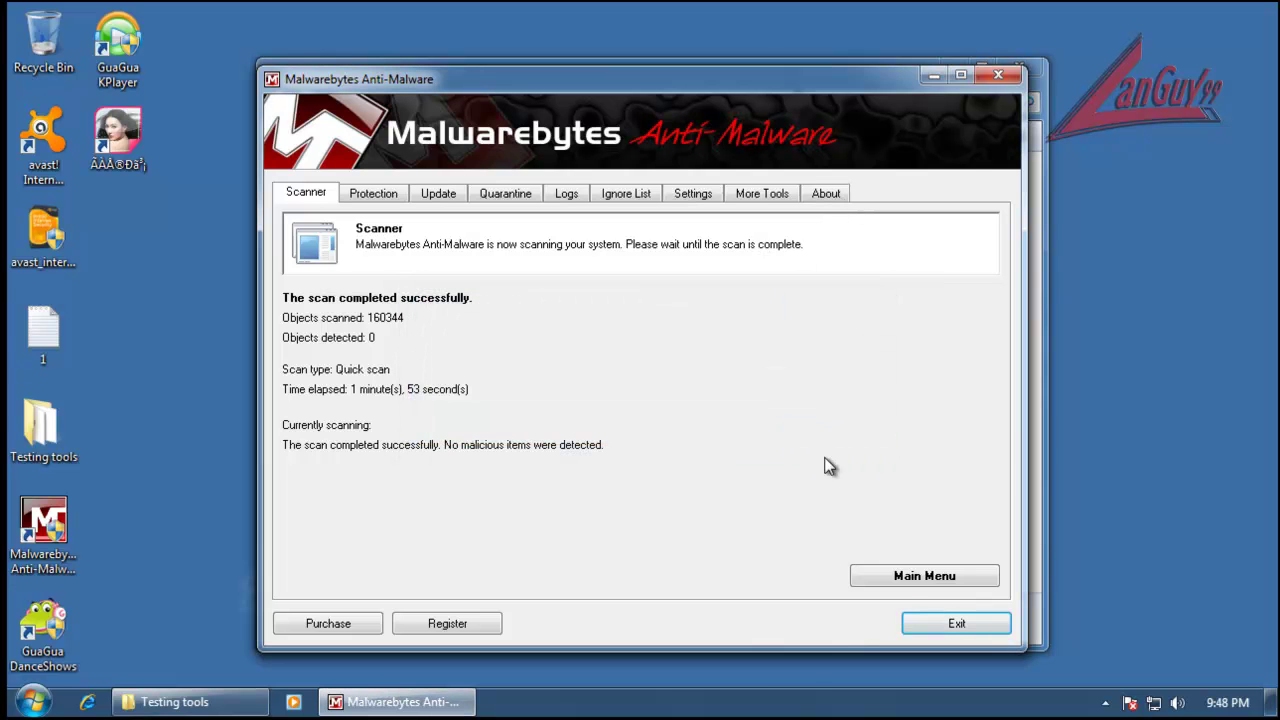
click(957, 623)
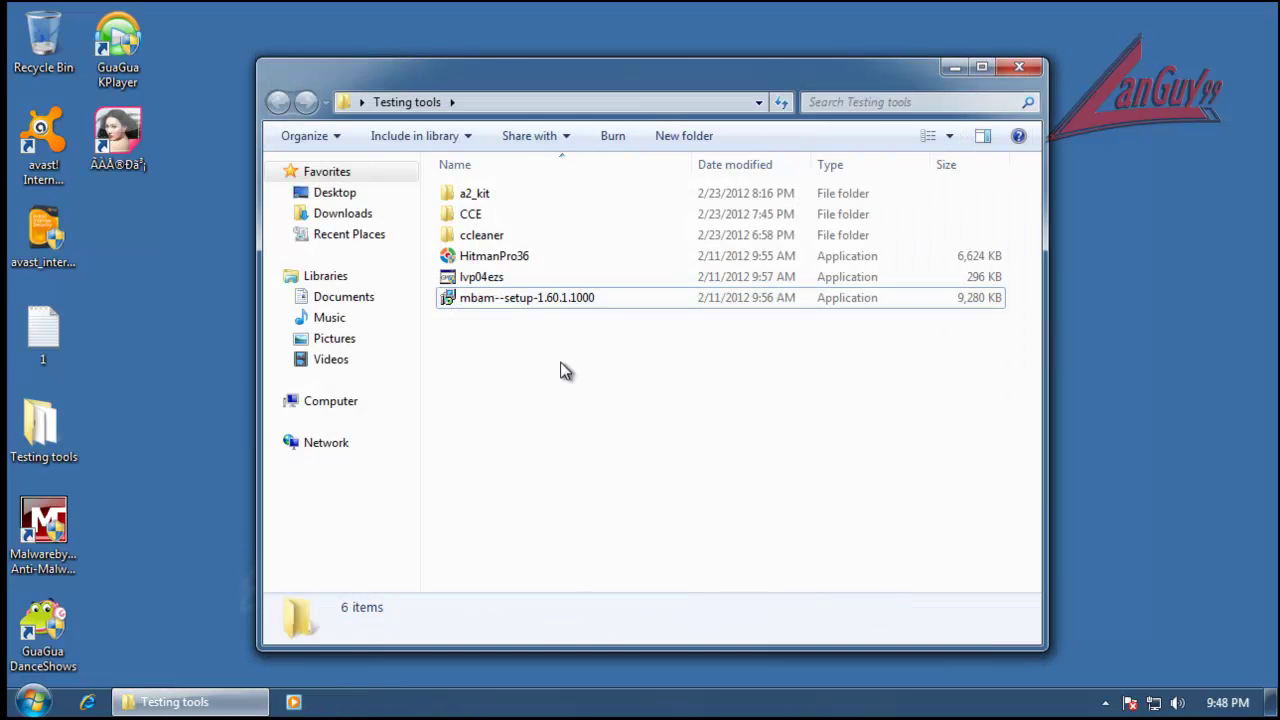
Step: Launch HitmanPro36 with administrator permission, accept its license agreement, and run a one-time scan without storing a copy
double_click(507, 255)
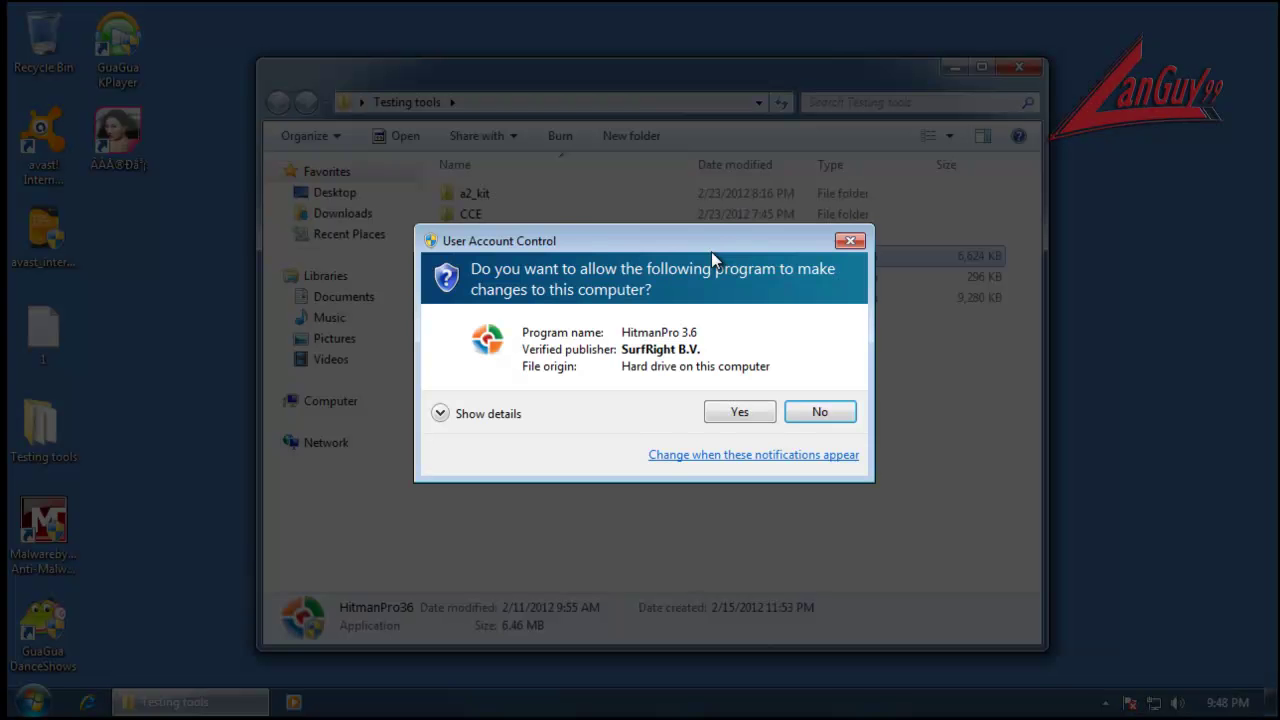
click(750, 409)
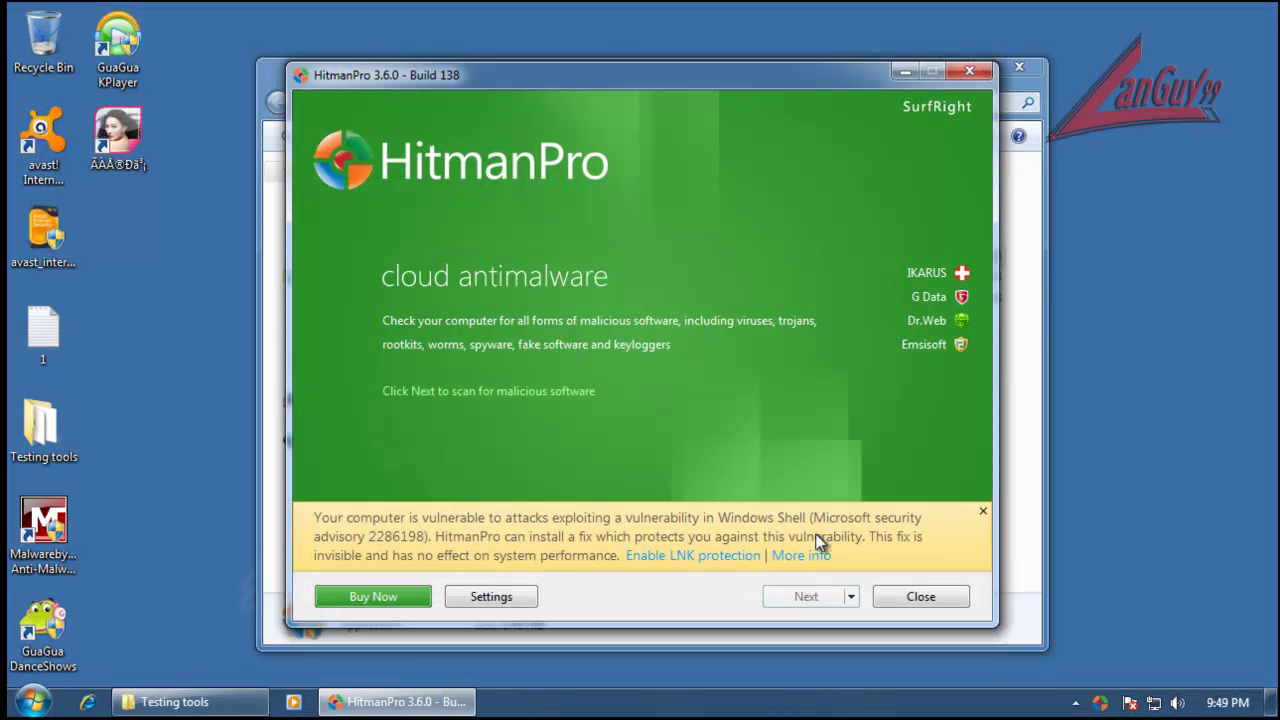
click(806, 598)
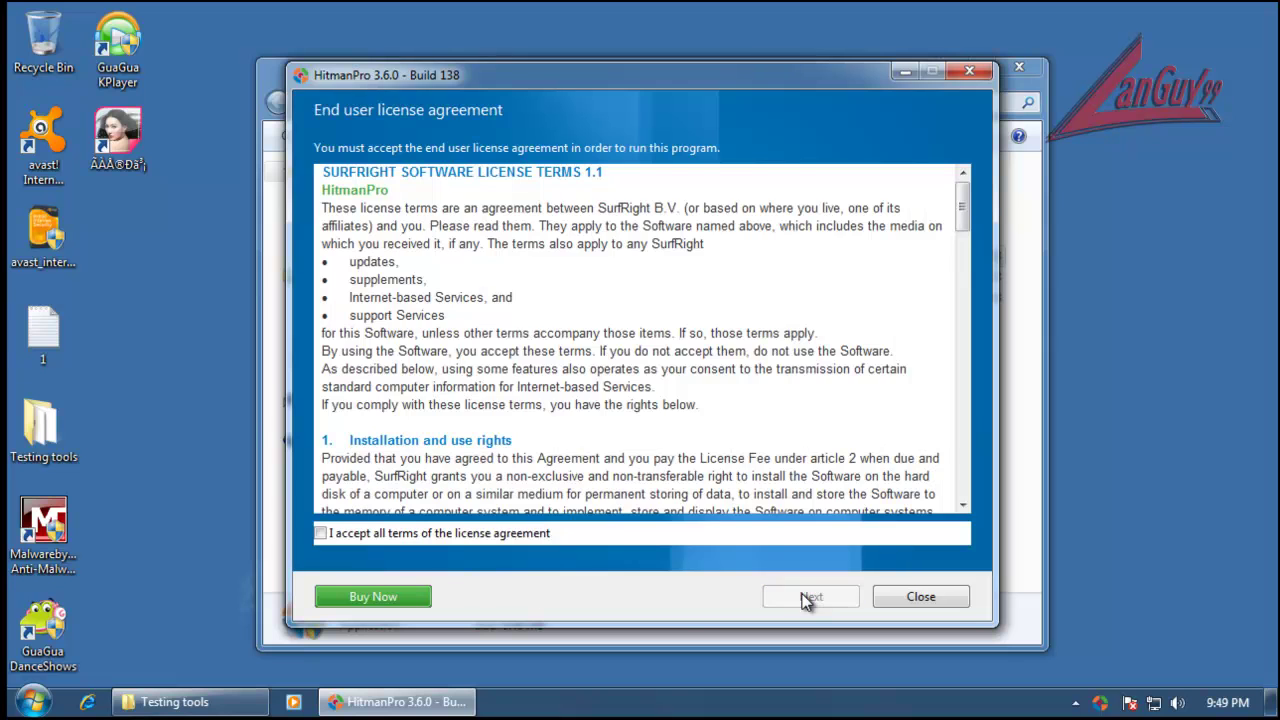
click(516, 534)
click(786, 604)
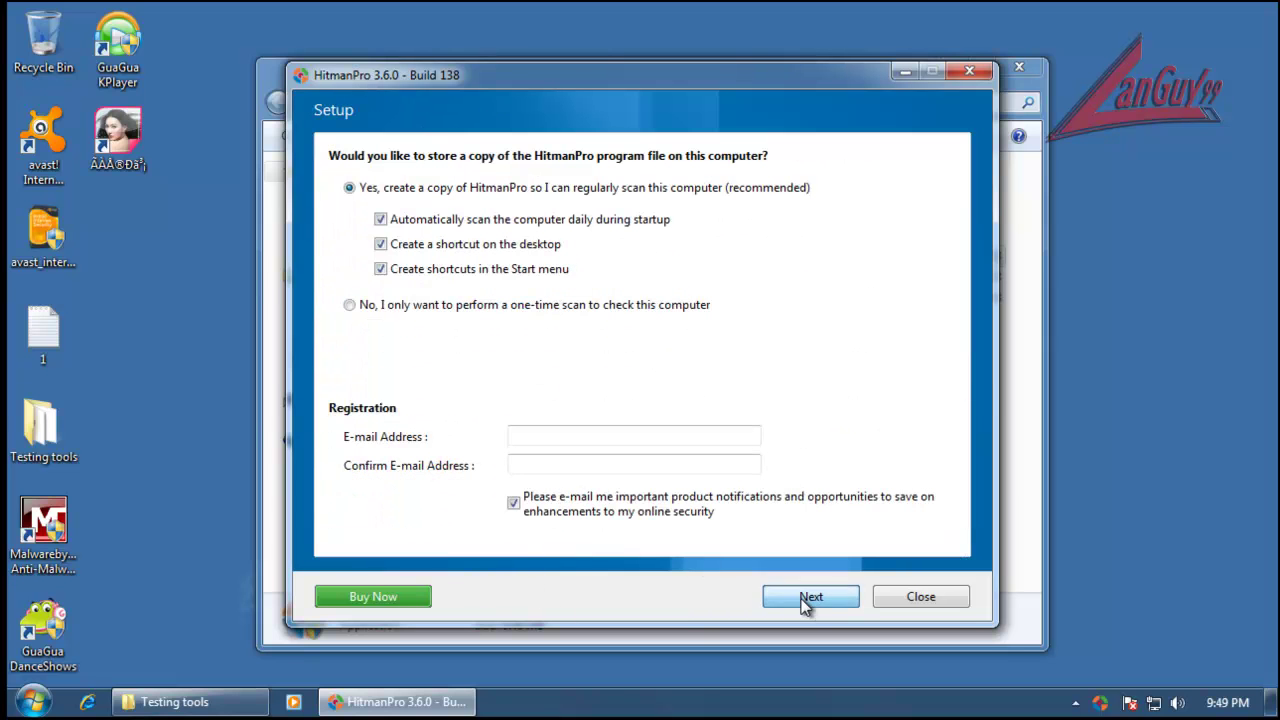
click(455, 305)
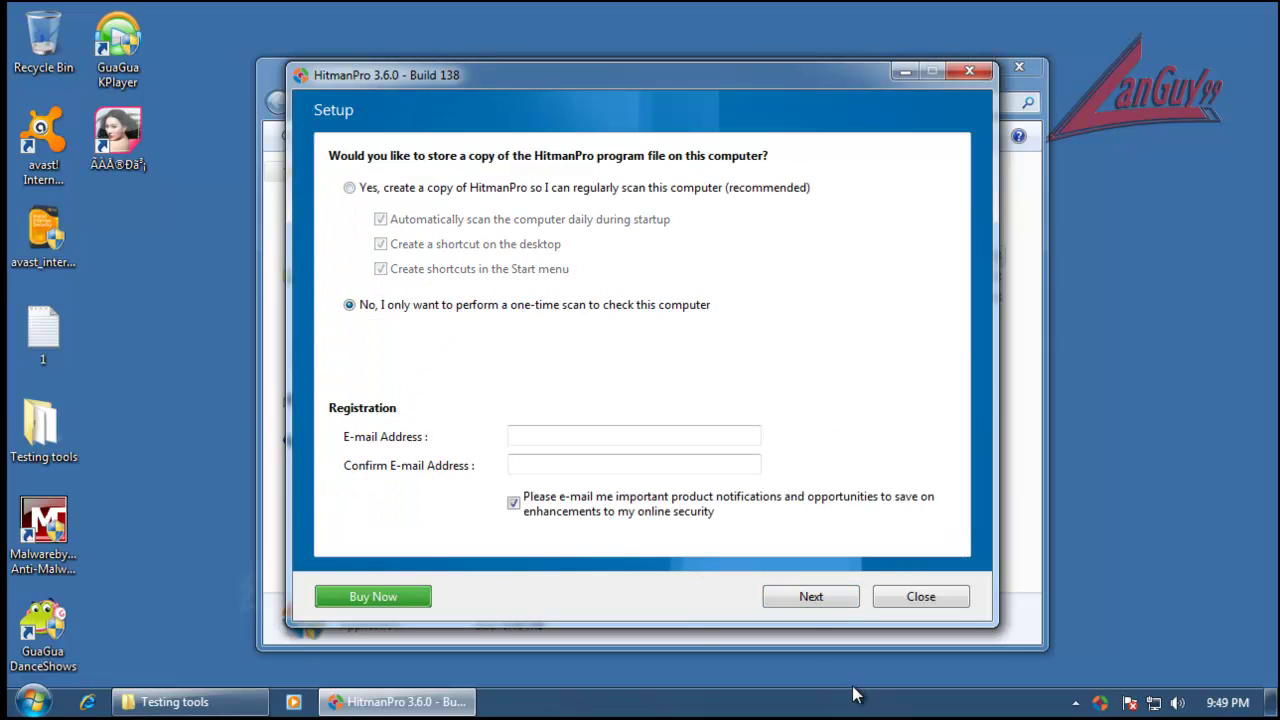
click(811, 598)
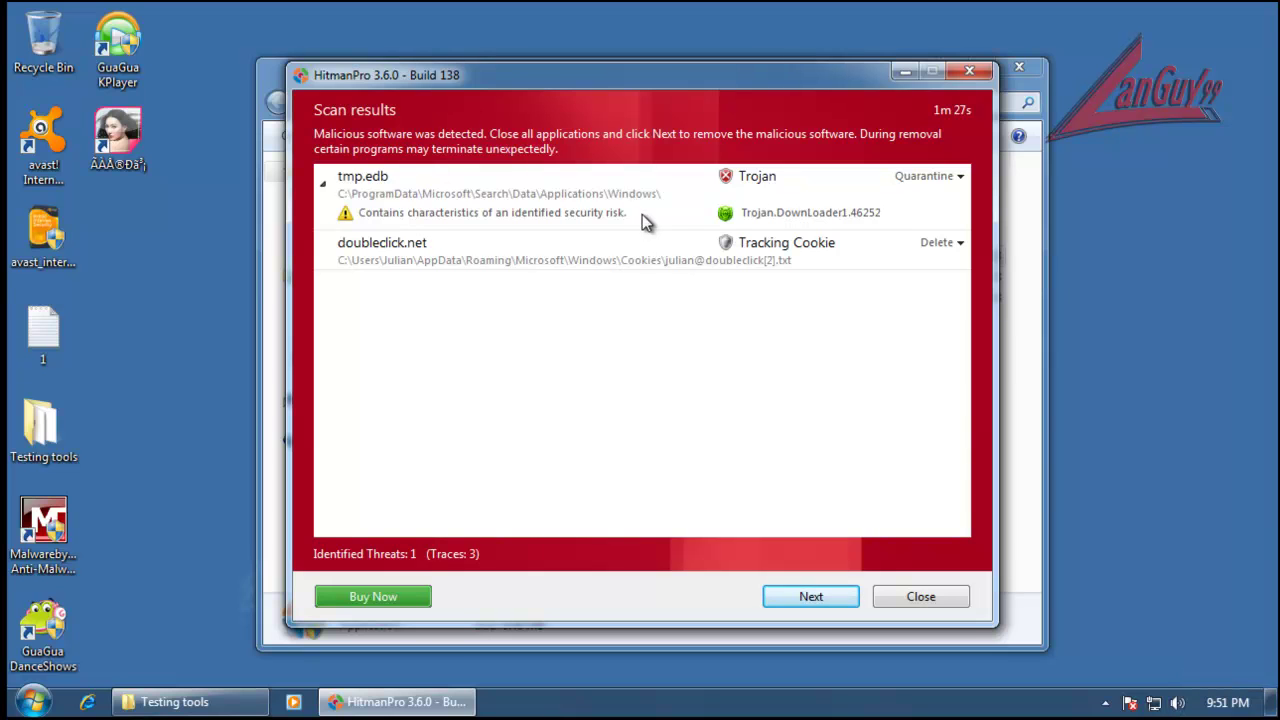
drag(741, 71, 690, 106)
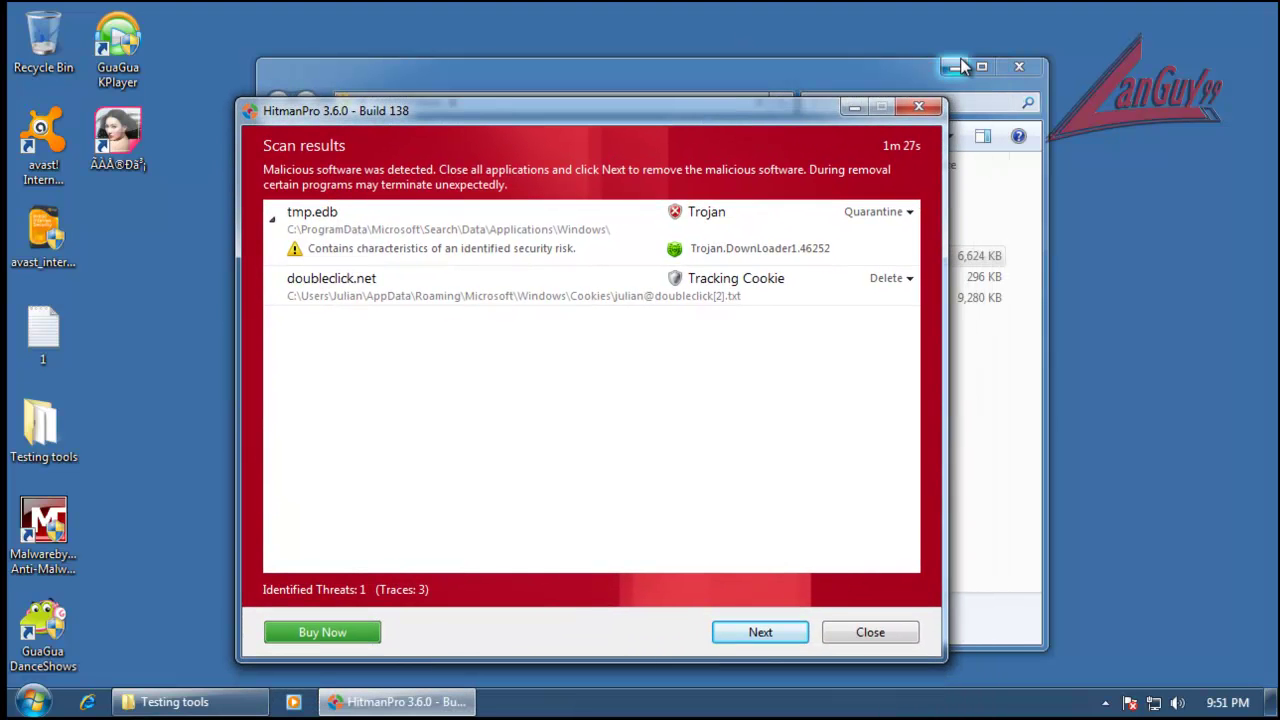
drag(787, 116, 849, 97)
click(43, 530)
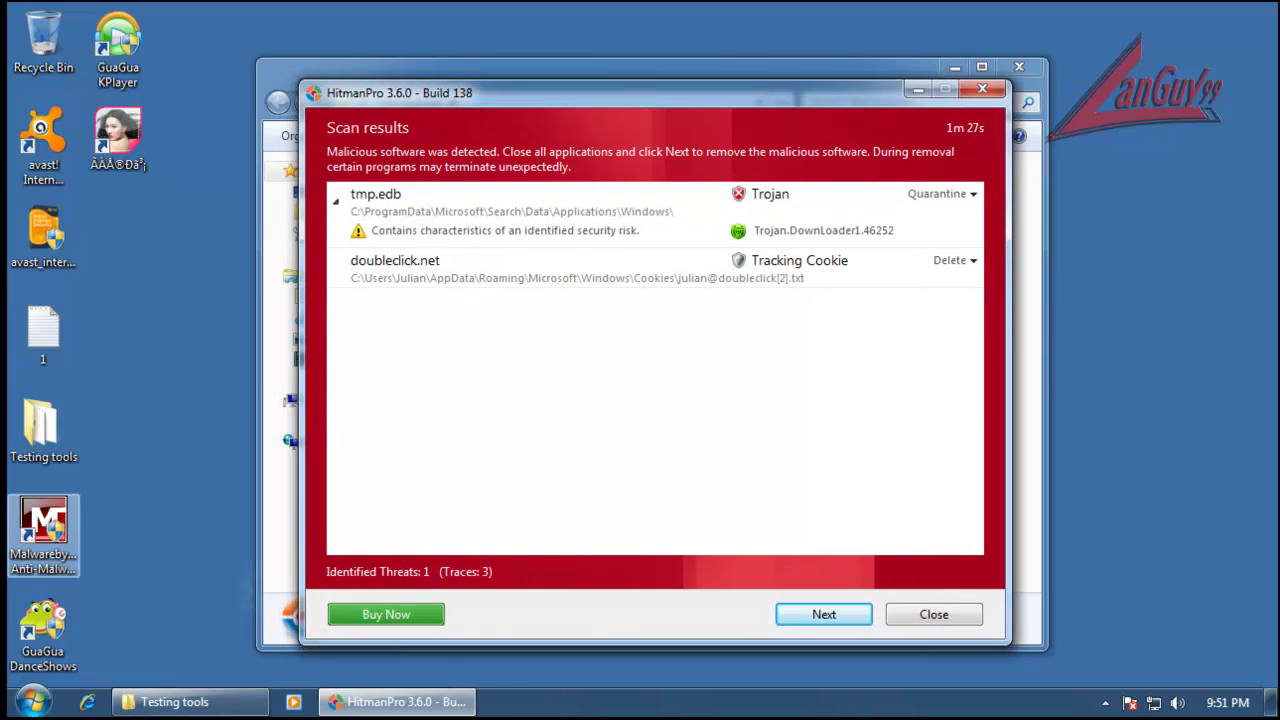
Step: Review the HitmanPro scan results, then close HitmanPro without removing the detected items and close the Testing tools folder
click(530, 679)
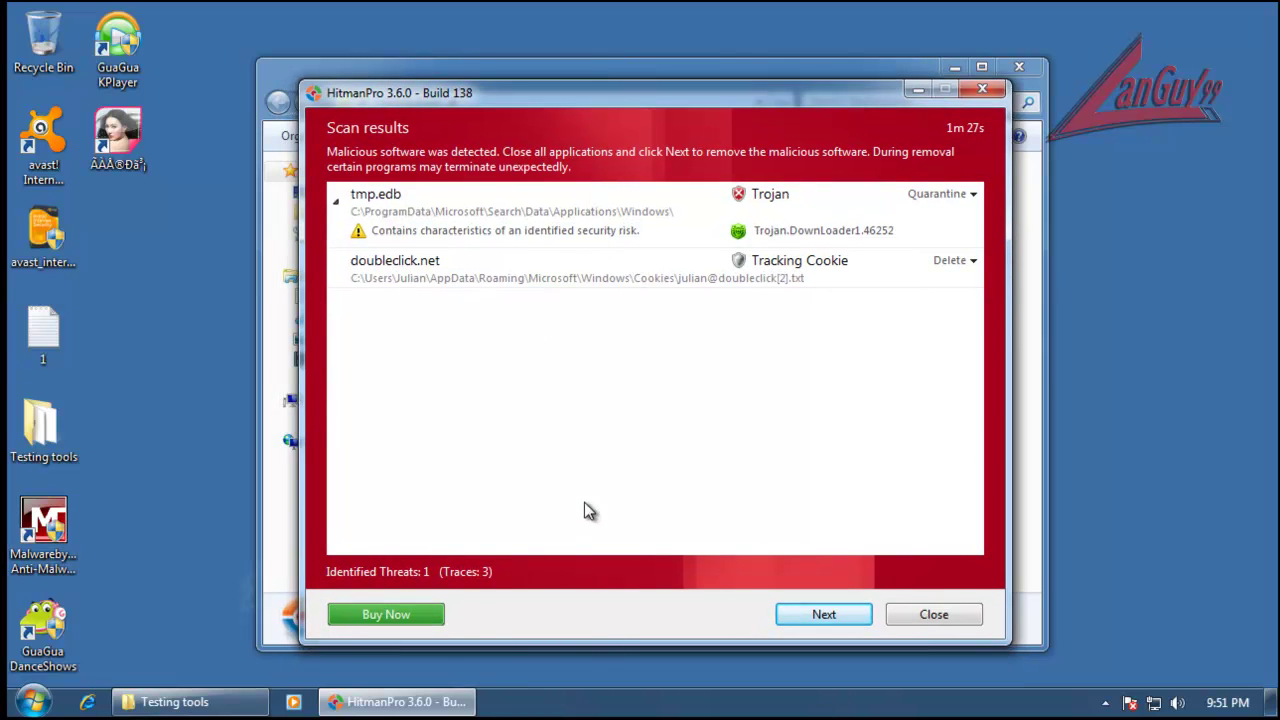
drag(599, 88, 618, 86)
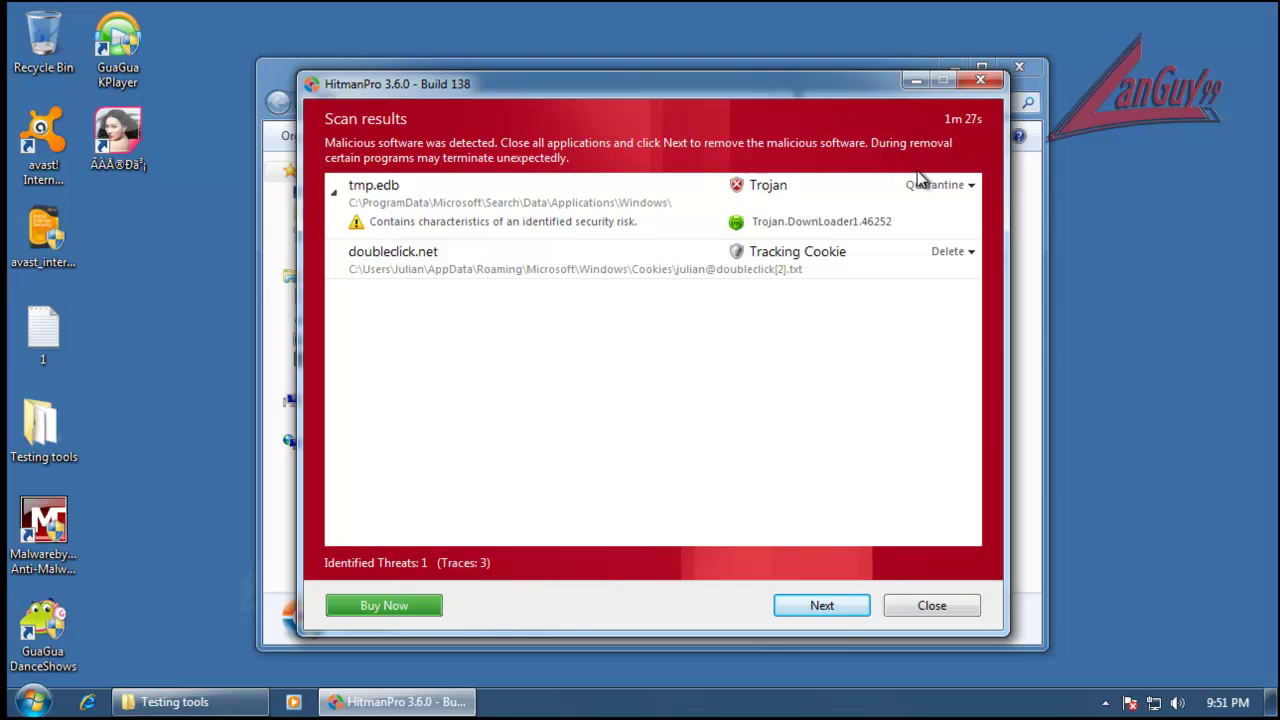
click(960, 605)
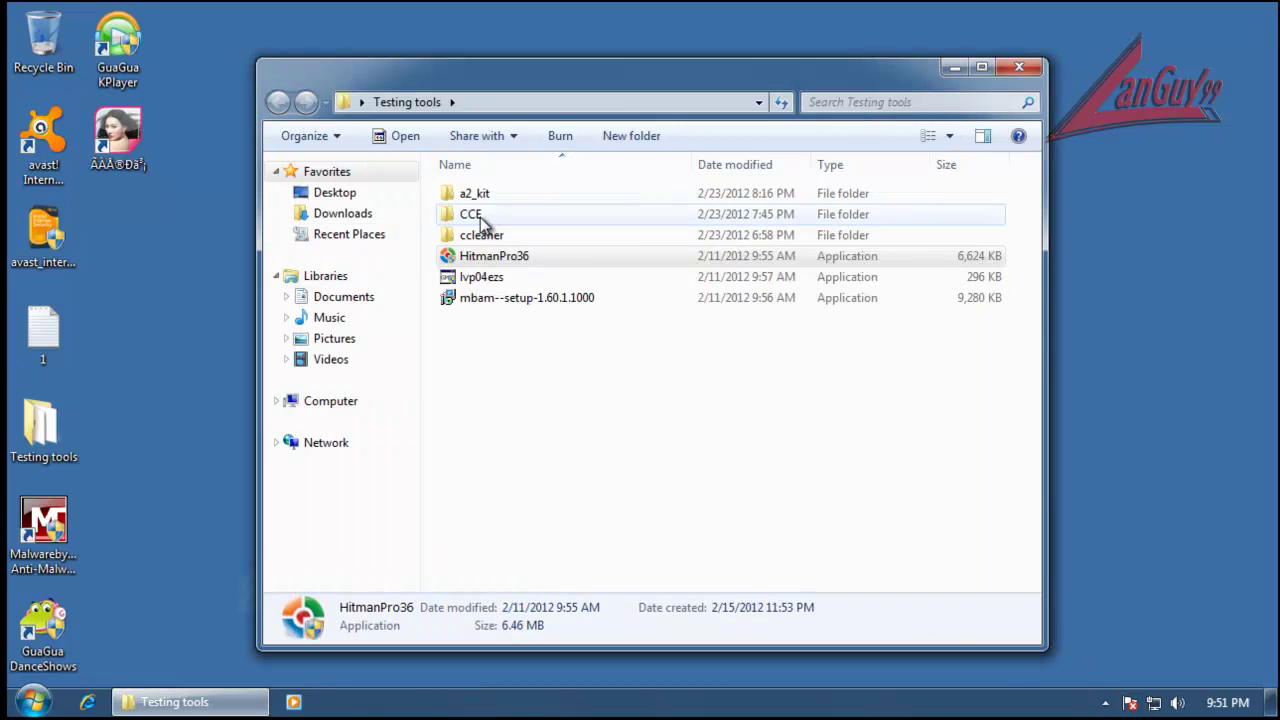
click(1016, 64)
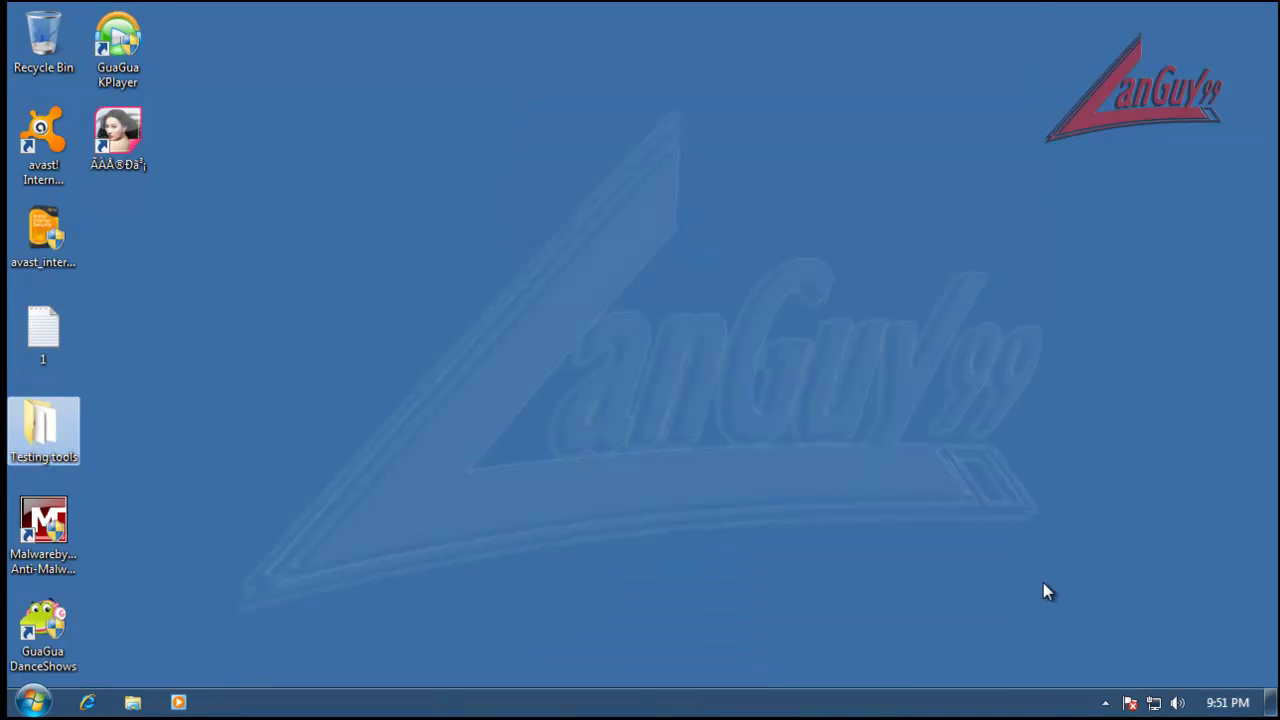
Step: Open avast! Internet Security and use its automatic fix to turn the real-time shields and firewall back on
click(1105, 703)
right_click(1070, 609)
click(1072, 612)
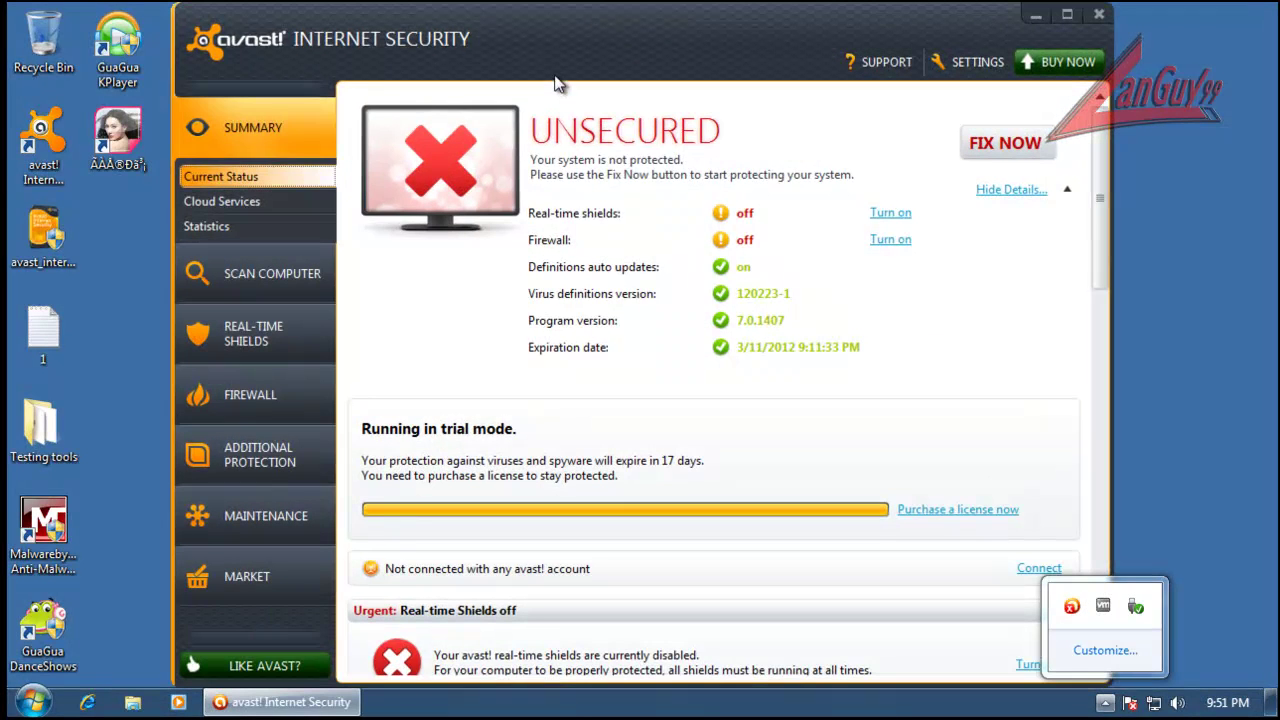
click(1032, 149)
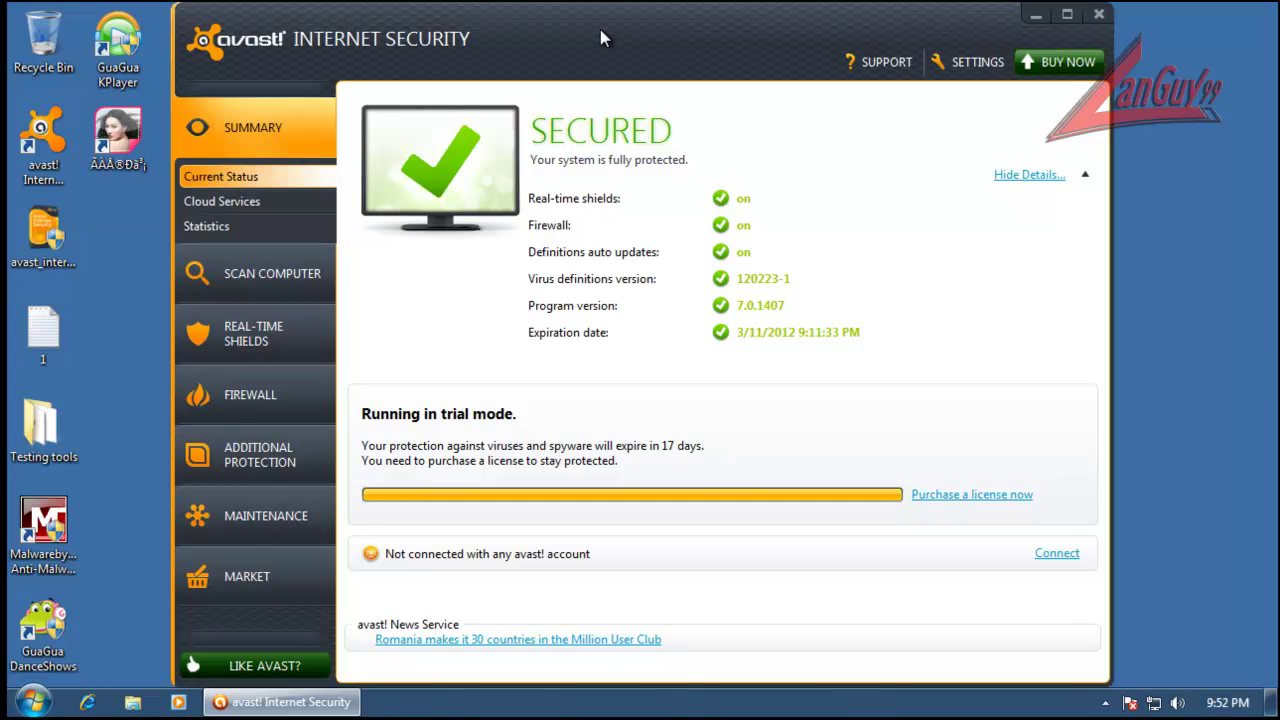
drag(600, 30, 654, 23)
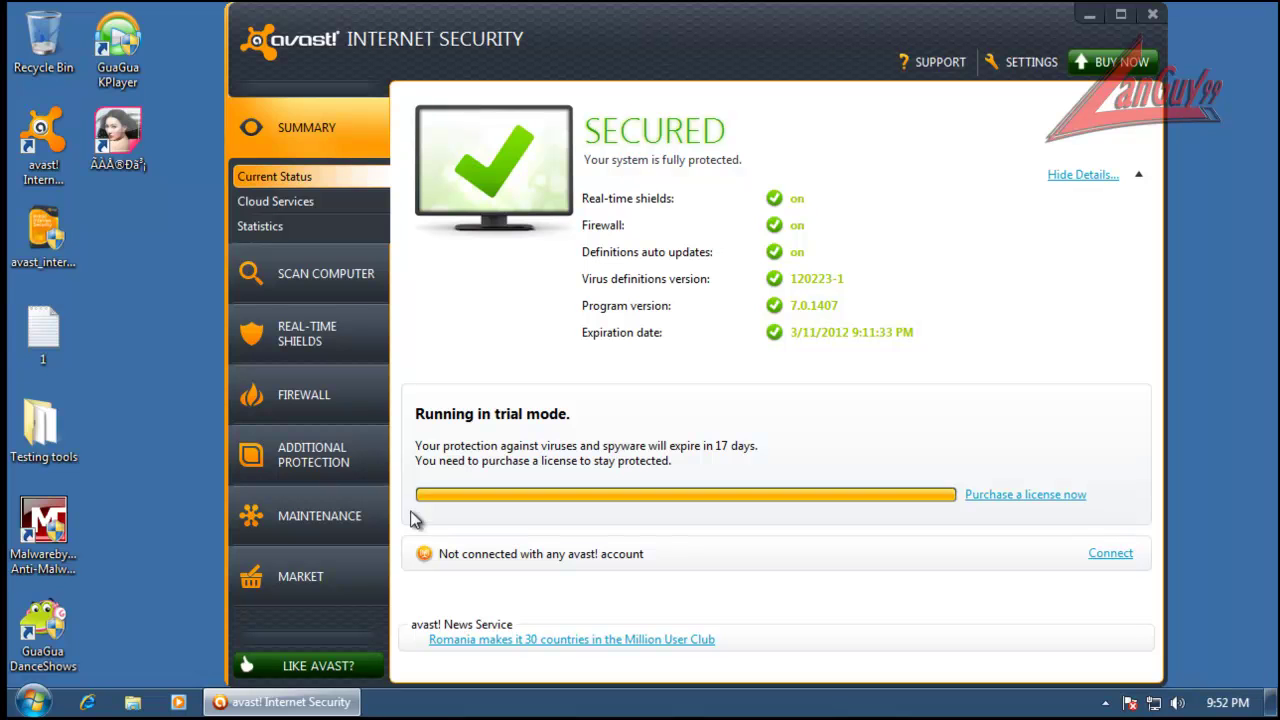
Step: Look through avast!'s additional protection pages for Antispam, AutoSandbox and Sandbox, return to the status summary, and close the program
click(350, 465)
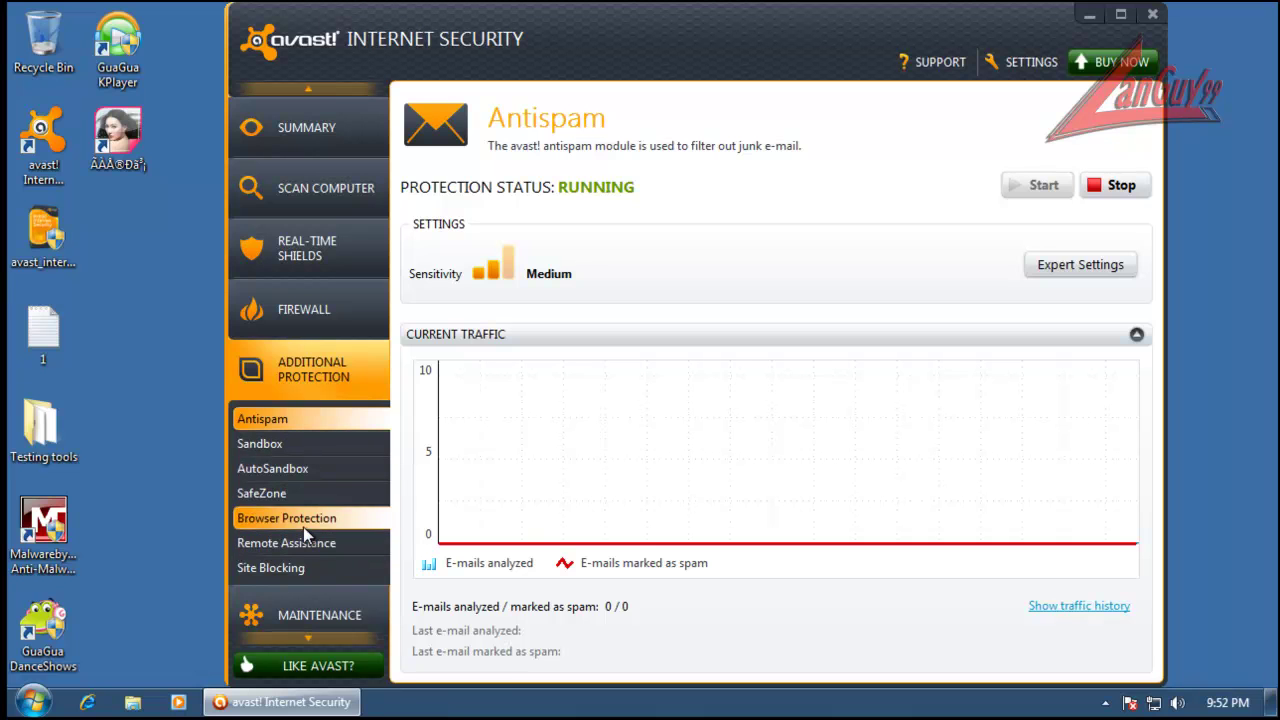
click(308, 466)
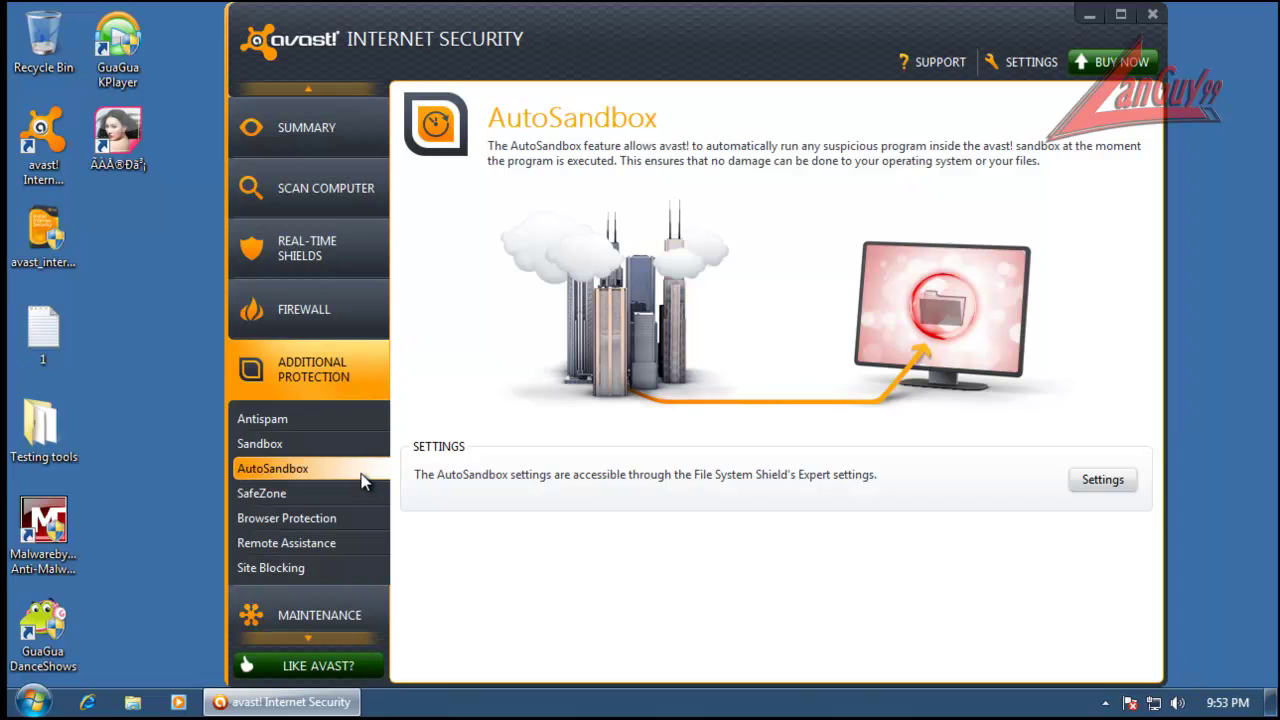
click(277, 495)
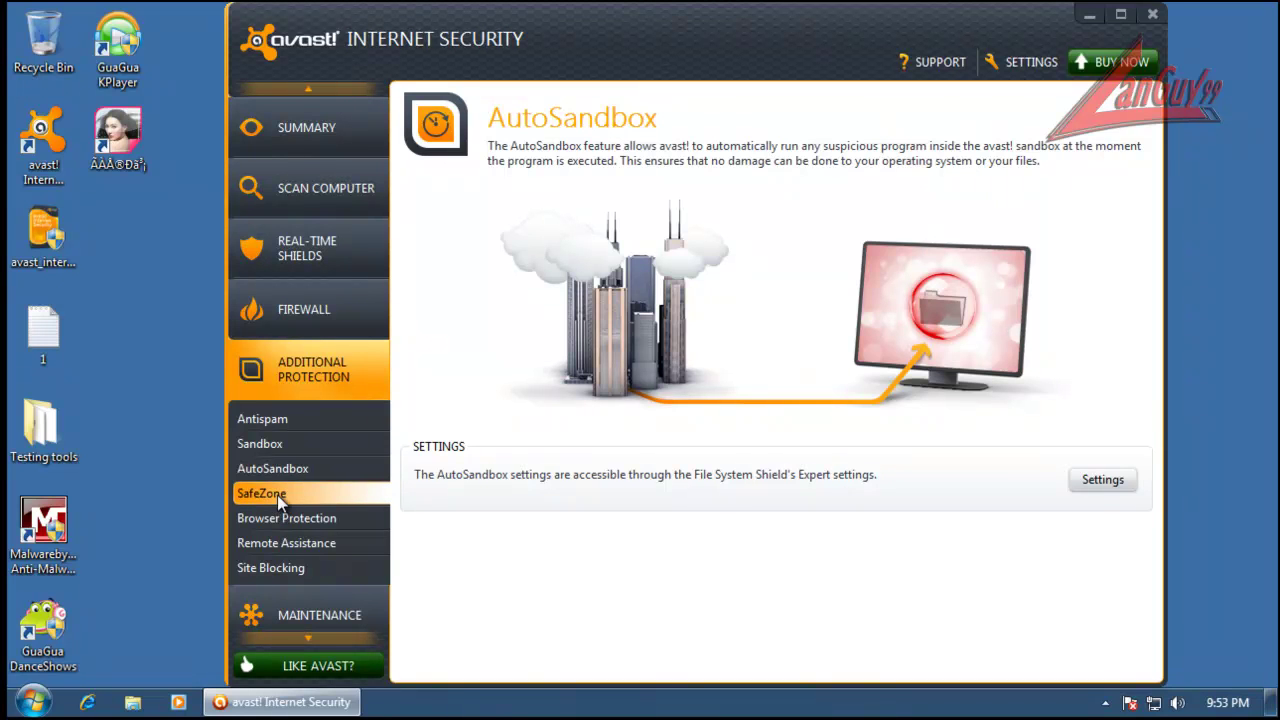
click(267, 446)
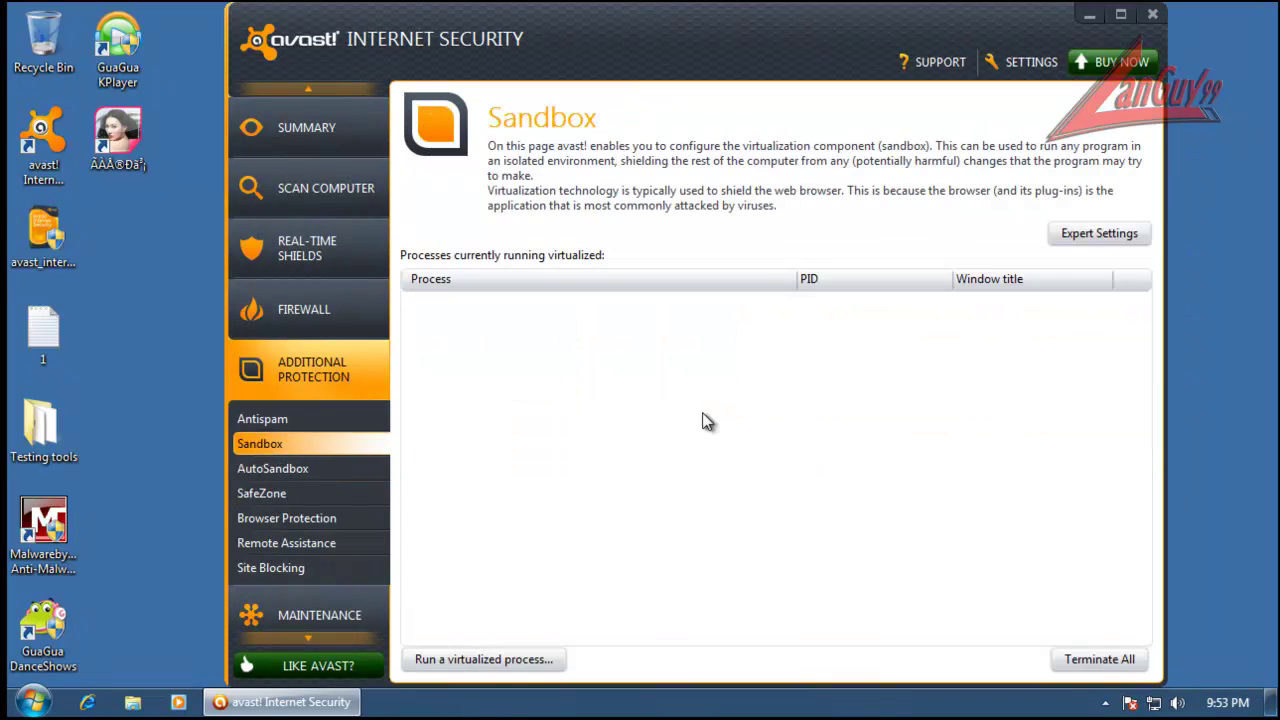
click(330, 119)
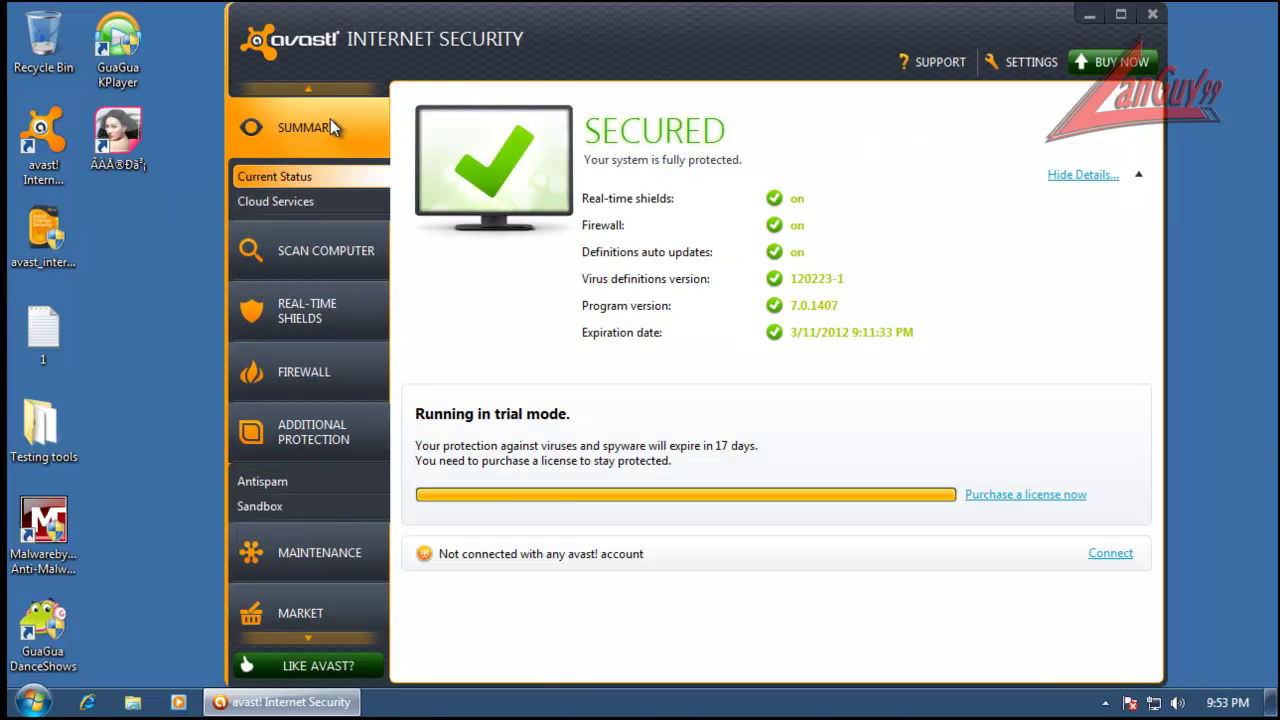
click(1152, 15)
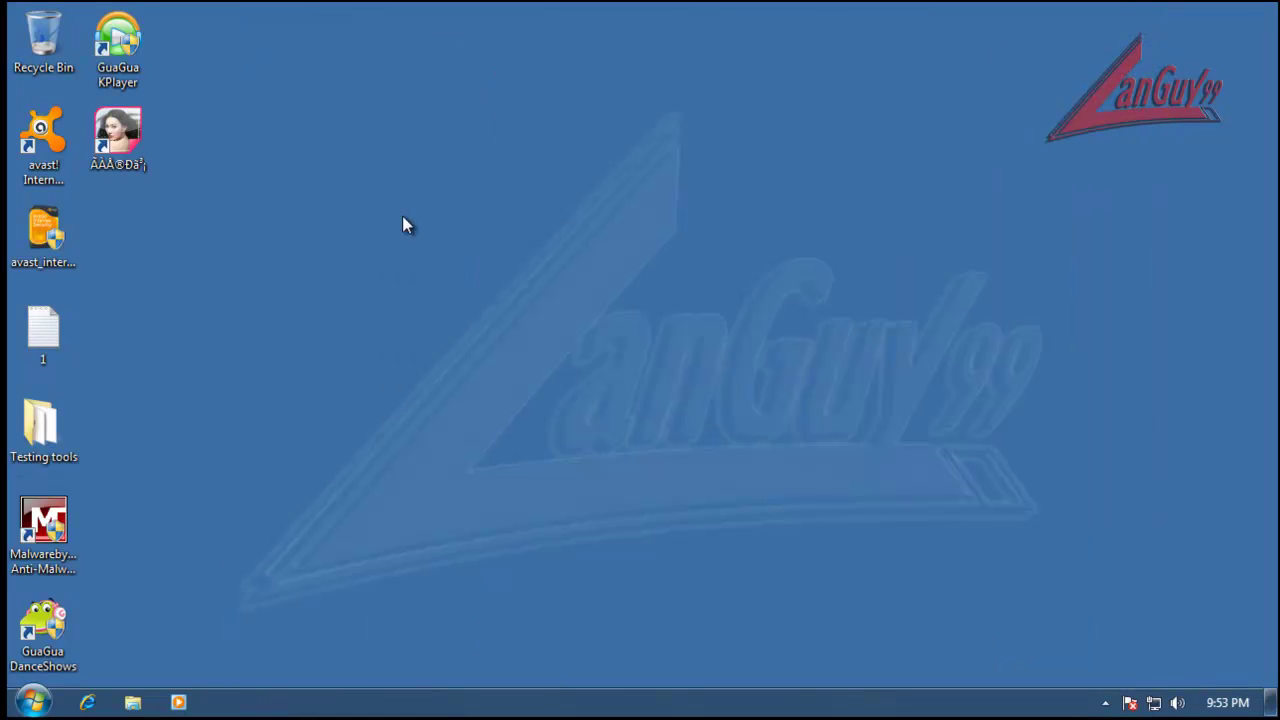